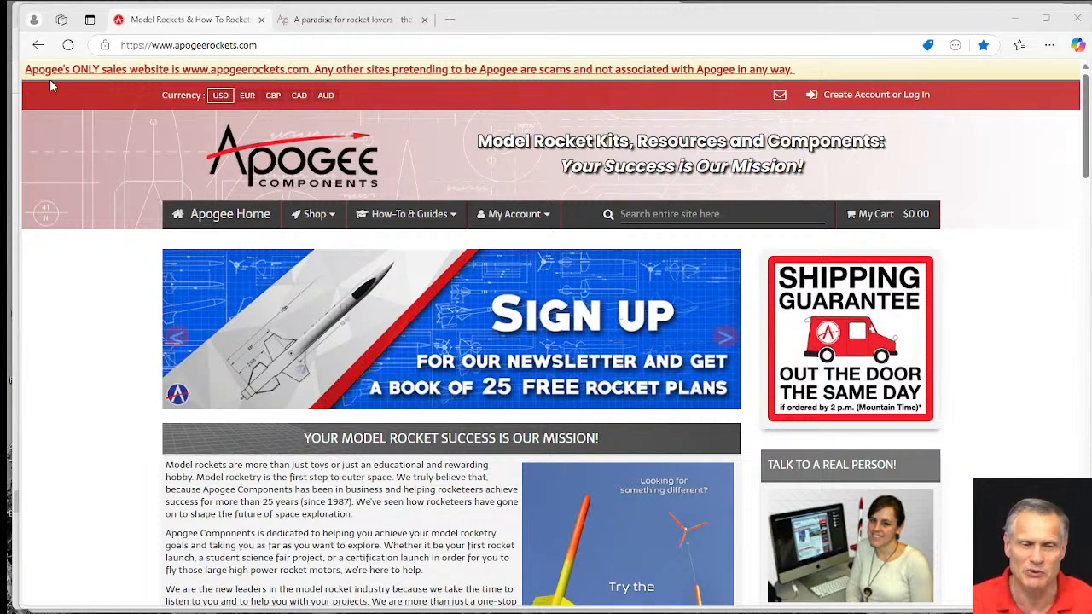
- Check the web address of the official Apogee site and browse the product listings of the rocketmodel-us.com store
{"action": "left_click_drag", "start_coordinate": [256, 45], "coordinate": [143, 46]}
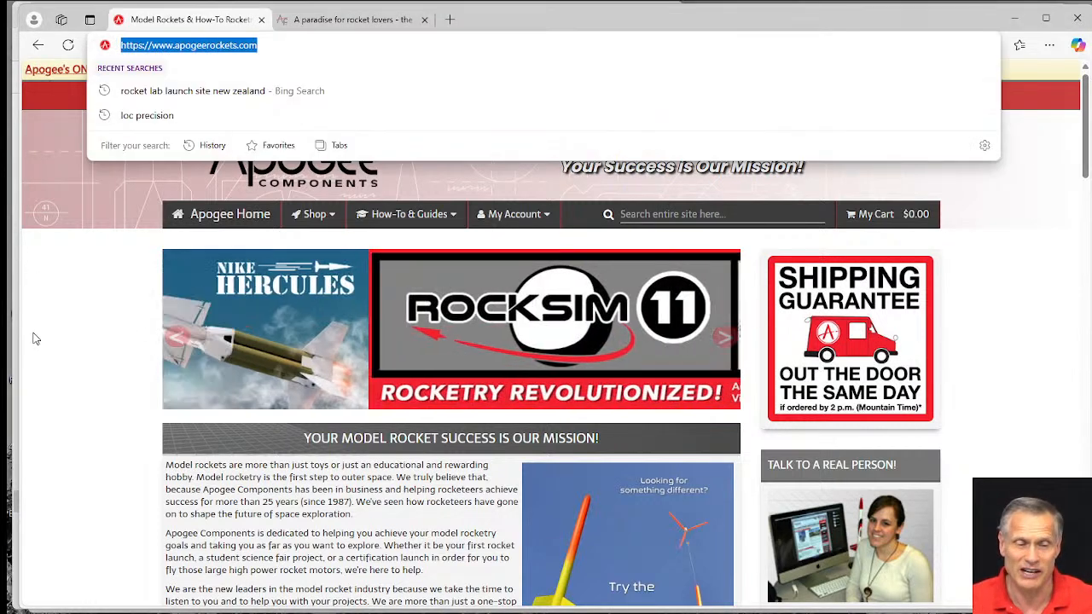
{"action": "left_click", "coordinate": [35, 338]}
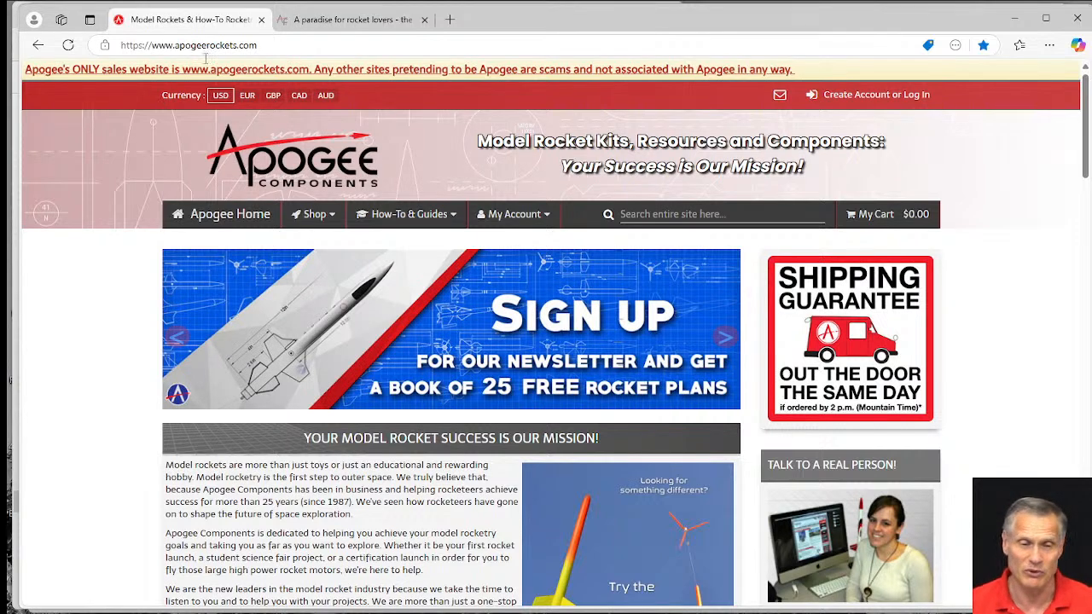
{"action": "left_click", "coordinate": [363, 22]}
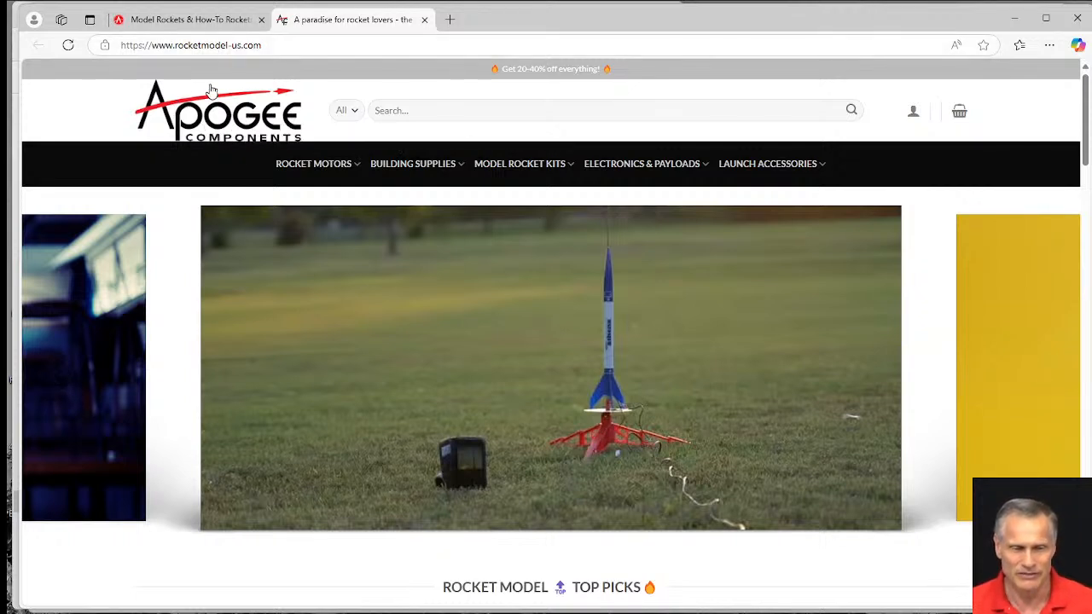
{"action": "scroll", "coordinate": [717, 445], "scroll_direction": "down", "scroll_amount": 1}
{"action": "scroll", "coordinate": [716, 444], "scroll_direction": "down", "scroll_amount": 9}
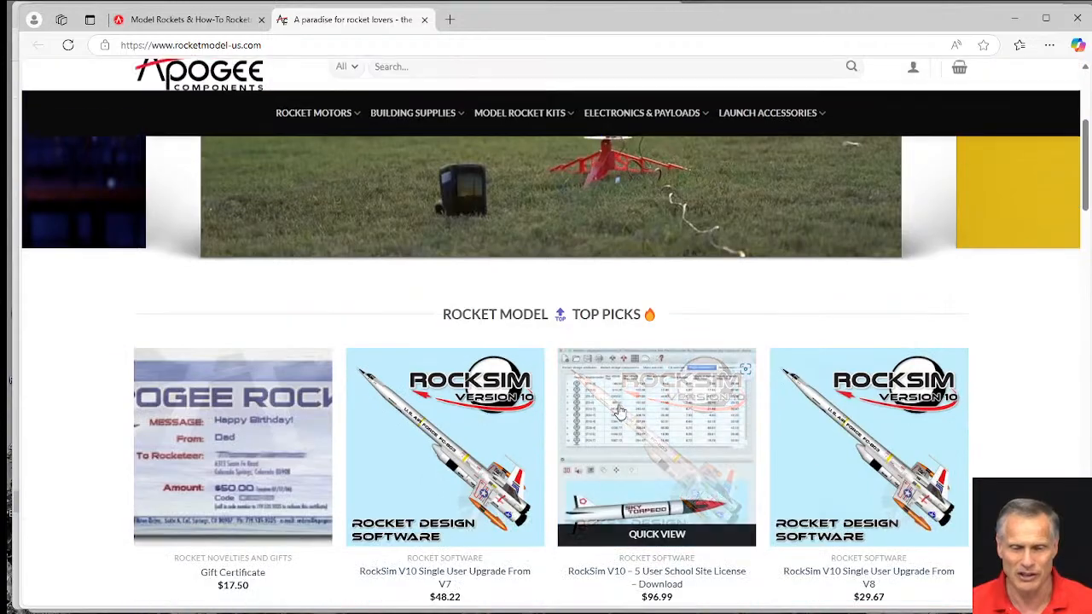
{"action": "scroll", "coordinate": [556, 341], "scroll_direction": "down", "scroll_amount": 8}
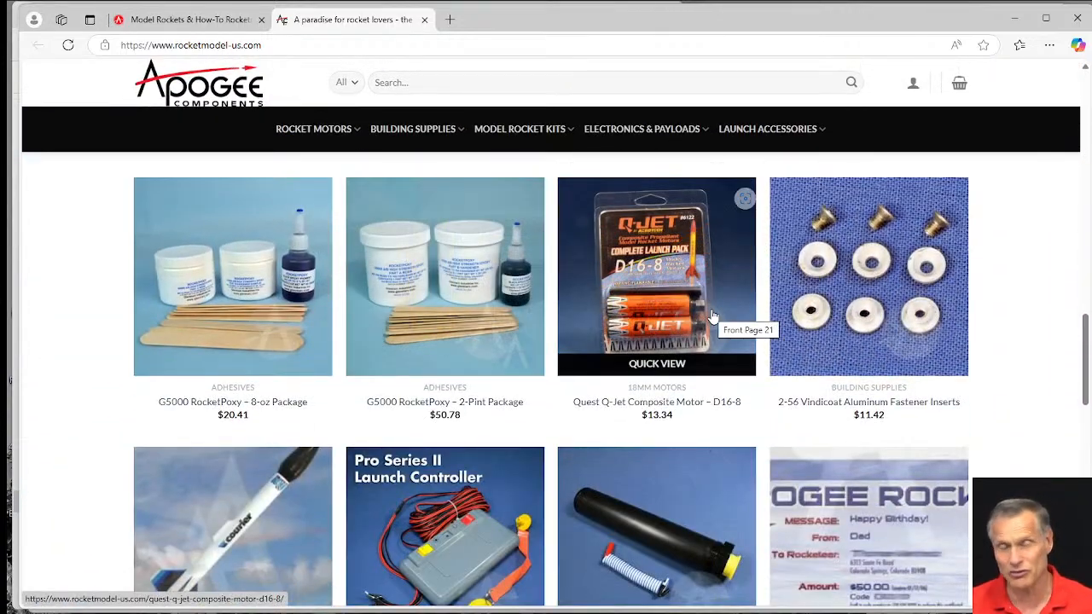
{"action": "scroll", "coordinate": [721, 324], "scroll_direction": "up", "scroll_amount": 5}
{"action": "scroll", "coordinate": [672, 310], "scroll_direction": "up", "scroll_amount": 8}
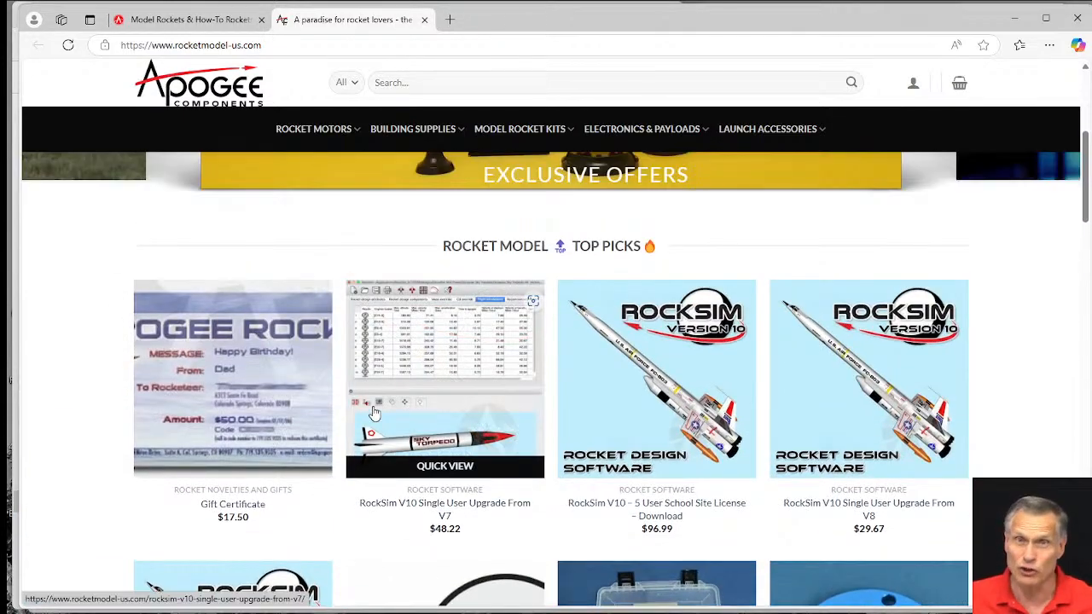
{"action": "scroll", "coordinate": [373, 412], "scroll_direction": "down", "scroll_amount": 3}
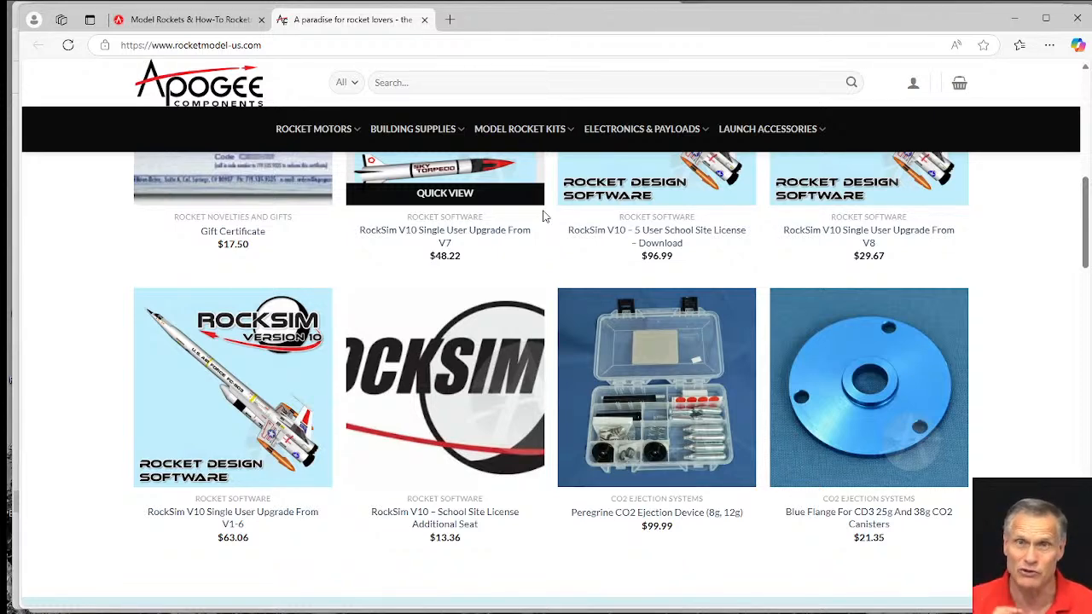
- Return to the official Apogee site and open the page about the free weekly RockSim training
{"action": "left_click", "coordinate": [153, 24]}
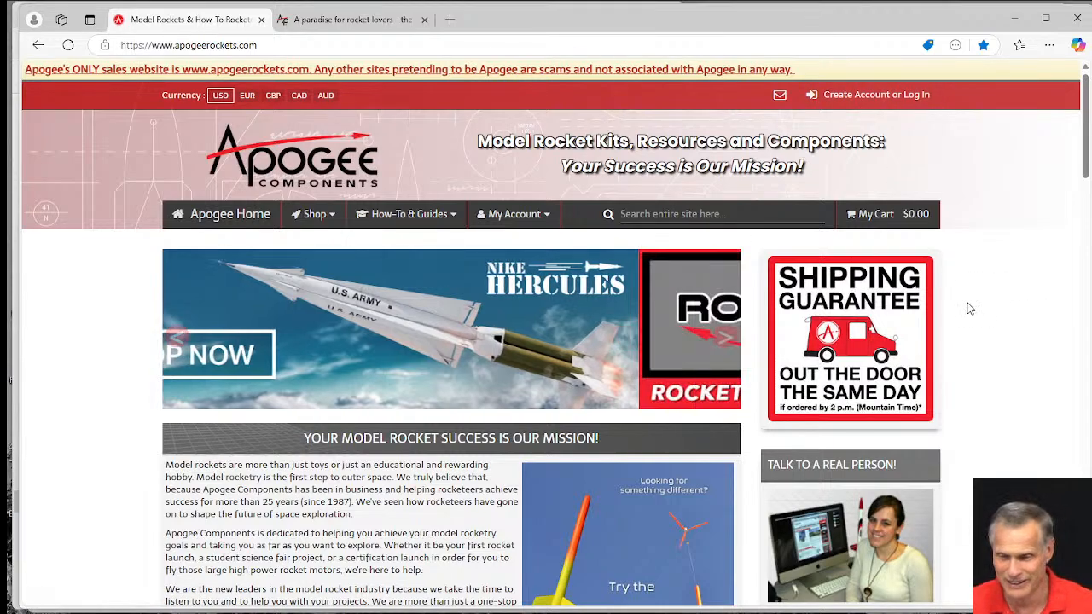
{"action": "scroll", "coordinate": [1043, 370], "scroll_direction": "down", "scroll_amount": 3}
{"action": "scroll", "coordinate": [1009, 339], "scroll_direction": "down", "scroll_amount": 1}
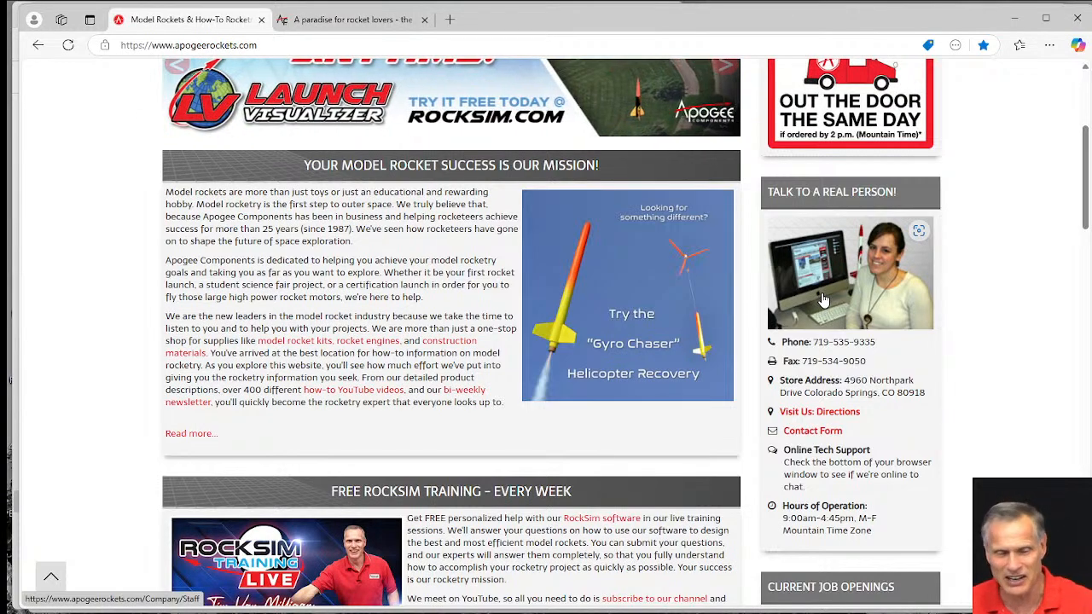
{"action": "scroll", "coordinate": [772, 309], "scroll_direction": "down", "scroll_amount": 2}
{"action": "scroll", "coordinate": [772, 309], "scroll_direction": "down", "scroll_amount": 1}
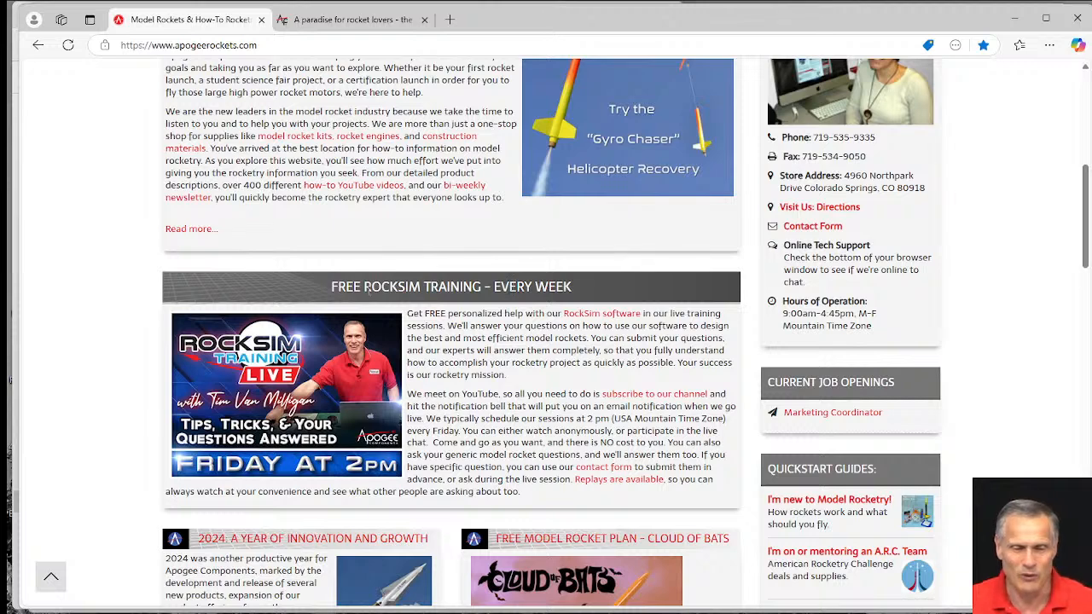
{"action": "left_click_drag", "start_coordinate": [329, 290], "coordinate": [594, 300]}
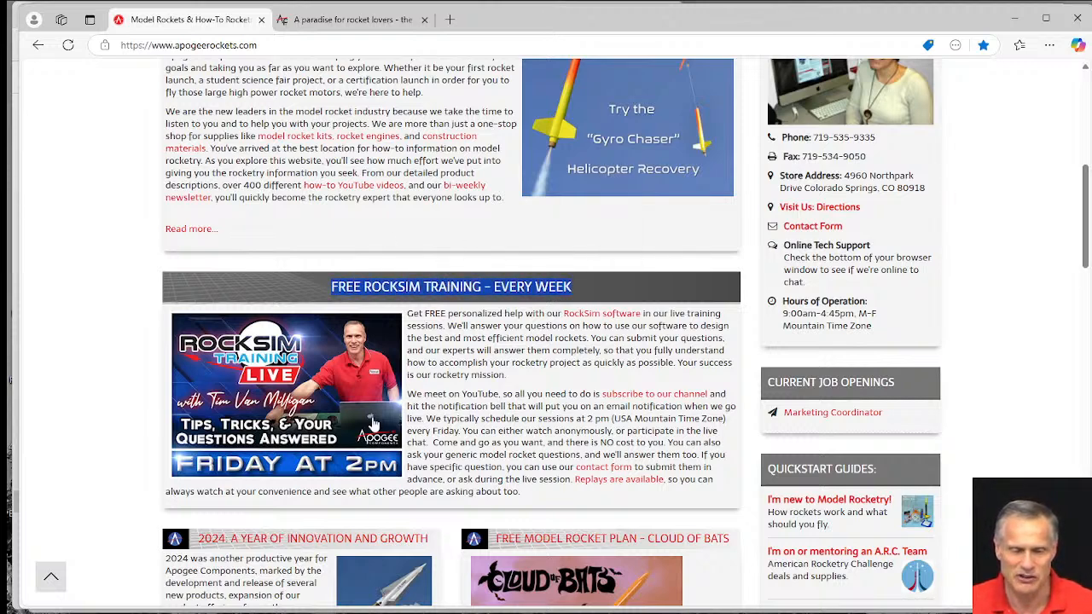
{"action": "left_click", "coordinate": [310, 386]}
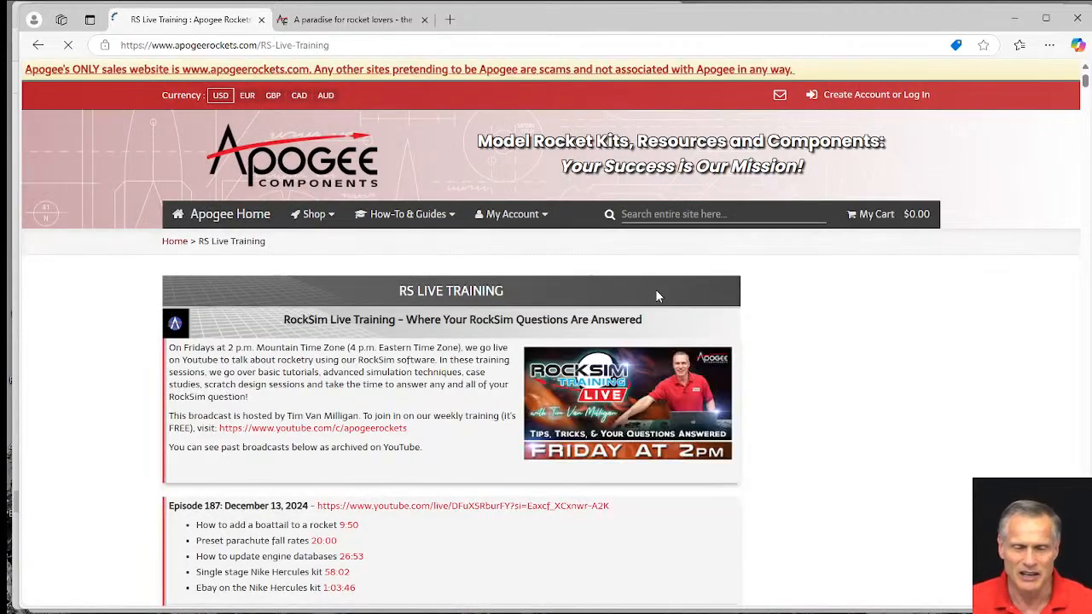
- Examine the list of past RockSim Live Training episodes and the topics covered in each
{"action": "scroll", "coordinate": [656, 298], "scroll_direction": "down", "scroll_amount": 3}
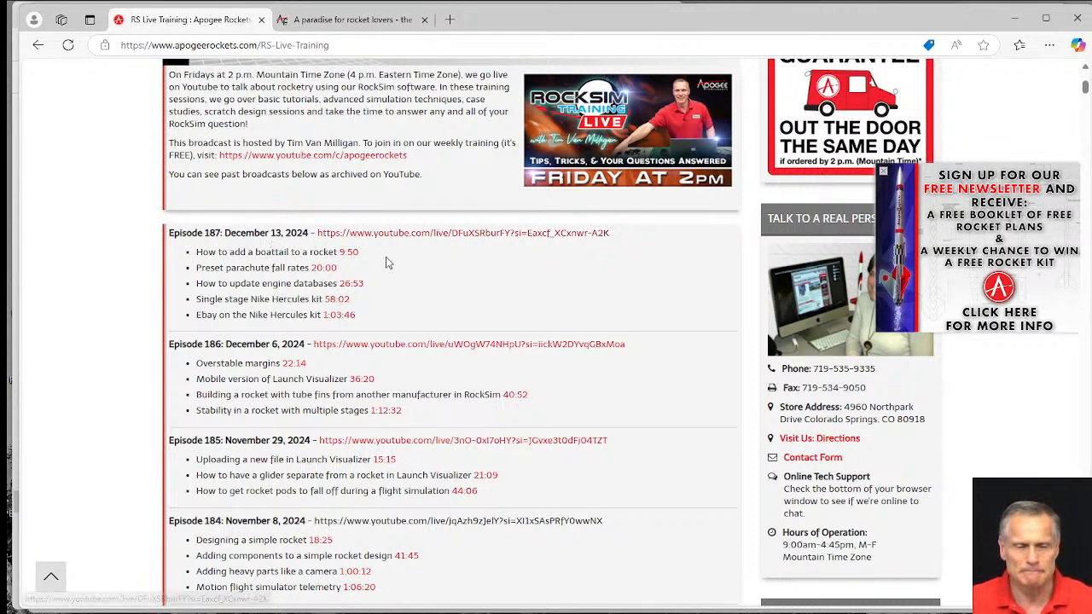
{"action": "scroll", "coordinate": [341, 278], "scroll_direction": "down", "scroll_amount": 2}
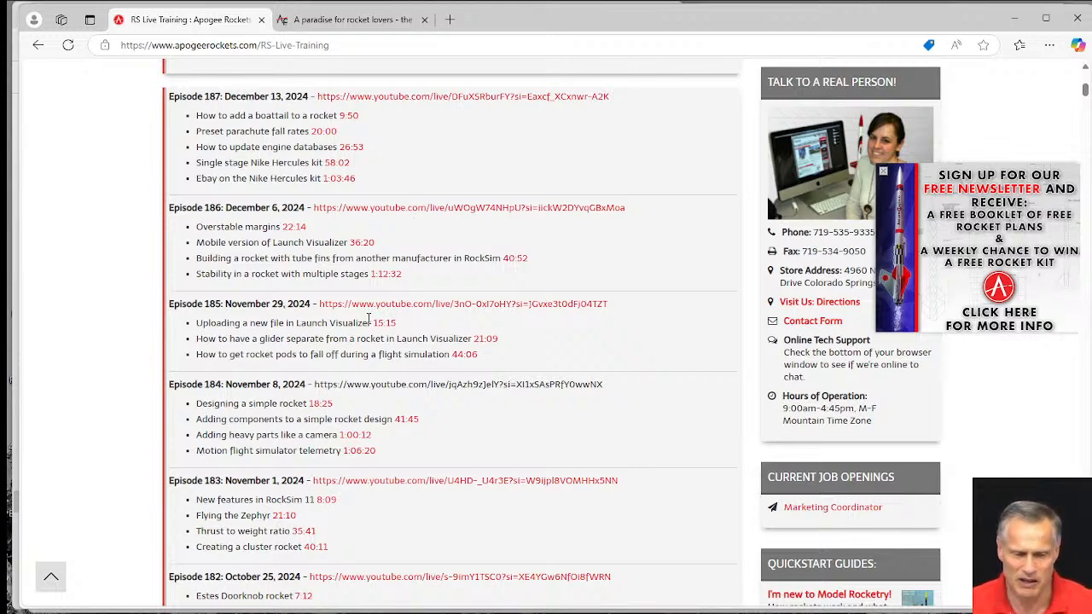
{"action": "scroll", "coordinate": [368, 324], "scroll_direction": "down", "scroll_amount": 3}
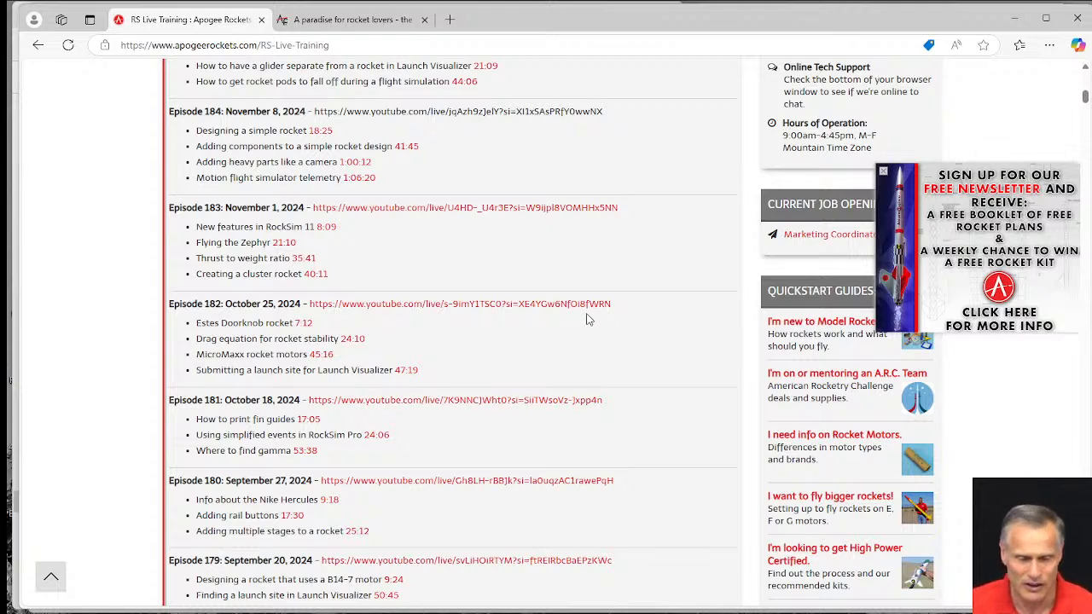
{"action": "scroll", "coordinate": [550, 376], "scroll_direction": "up", "scroll_amount": 2}
{"action": "scroll", "coordinate": [550, 375], "scroll_direction": "up", "scroll_amount": 1}
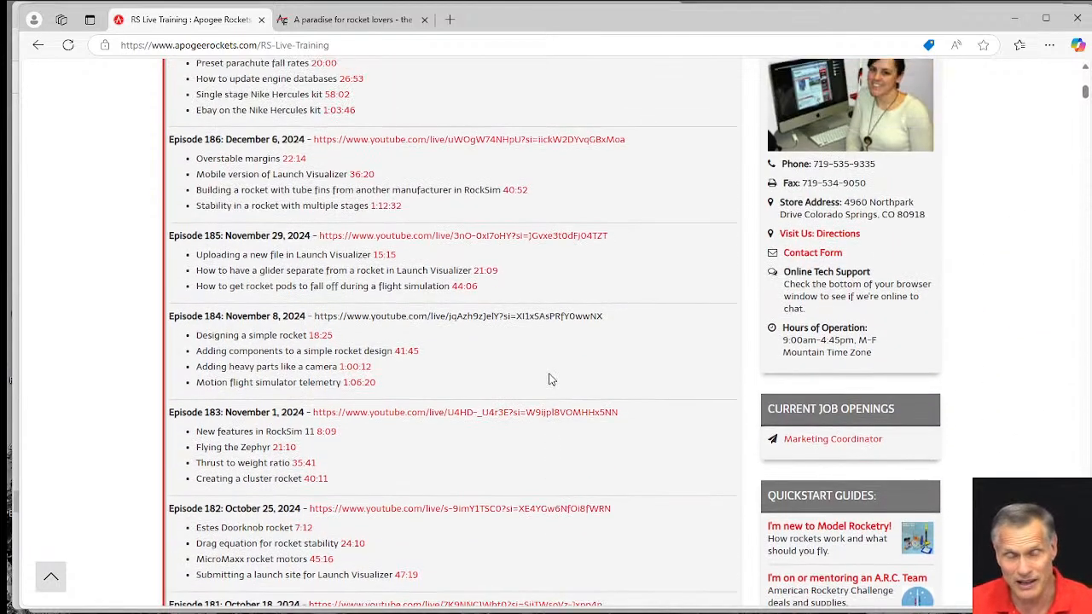
{"action": "scroll", "coordinate": [550, 379], "scroll_direction": "up", "scroll_amount": 3}
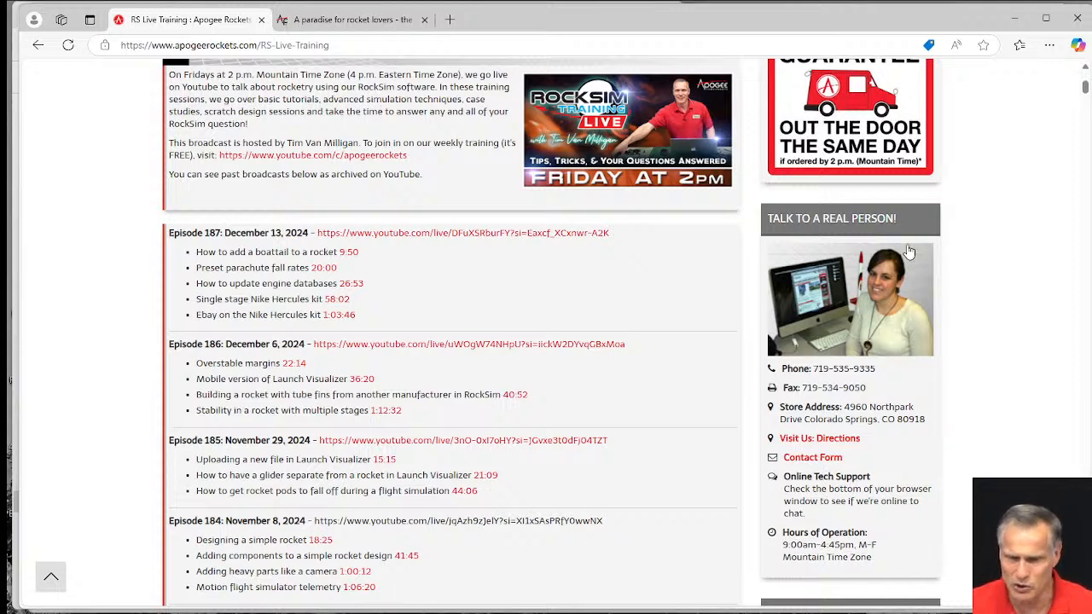
- Open the Apogee contact form and show the departments a message can be sent to
{"action": "left_click", "coordinate": [821, 458]}
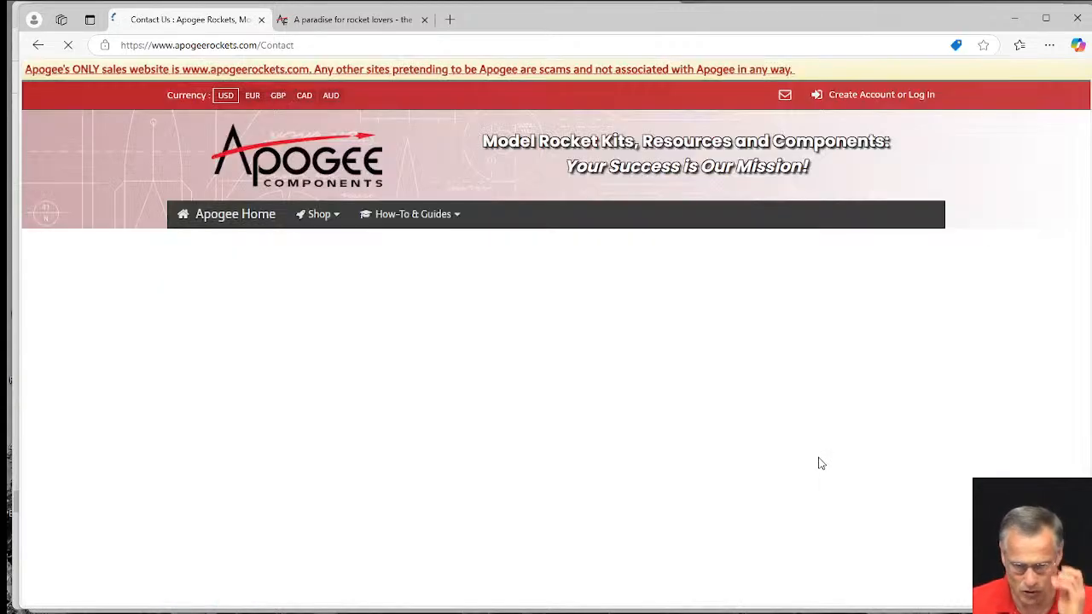
{"action": "scroll", "coordinate": [547, 253], "scroll_direction": "down", "scroll_amount": 1}
{"action": "scroll", "coordinate": [547, 254], "scroll_direction": "down", "scroll_amount": 1}
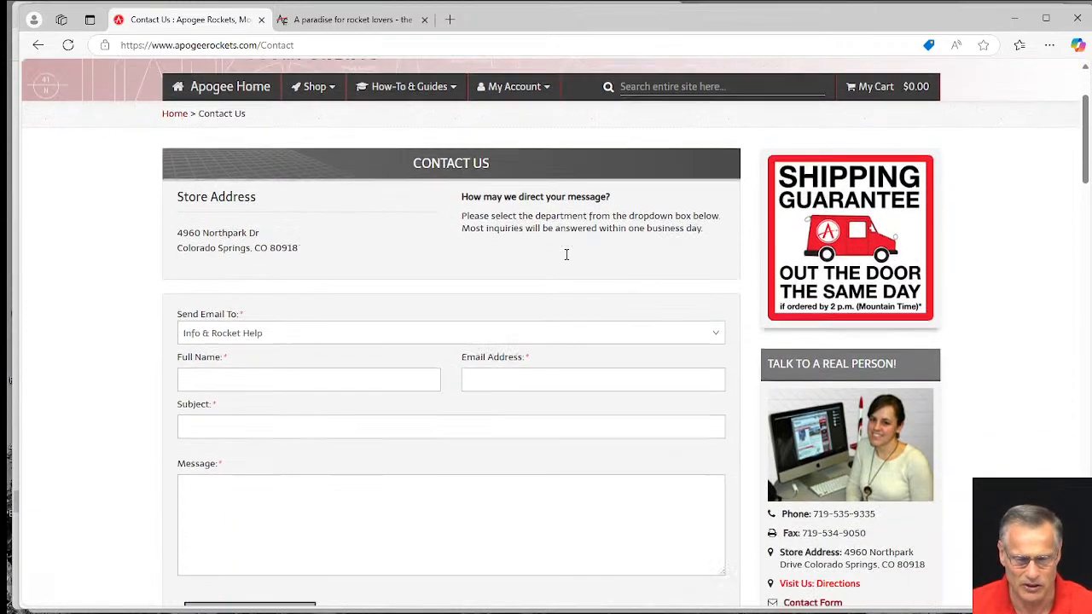
{"action": "left_click", "coordinate": [225, 333]}
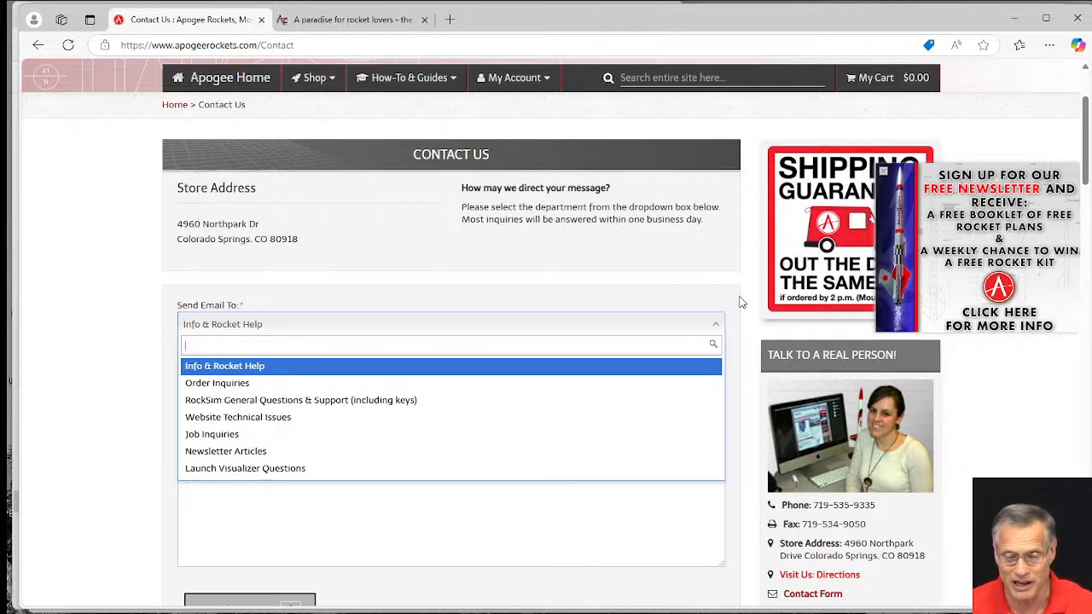
- Close the department choices without changing them and request a new captcha image on the contact form
{"action": "scroll", "coordinate": [739, 299], "scroll_direction": "down", "scroll_amount": 4}
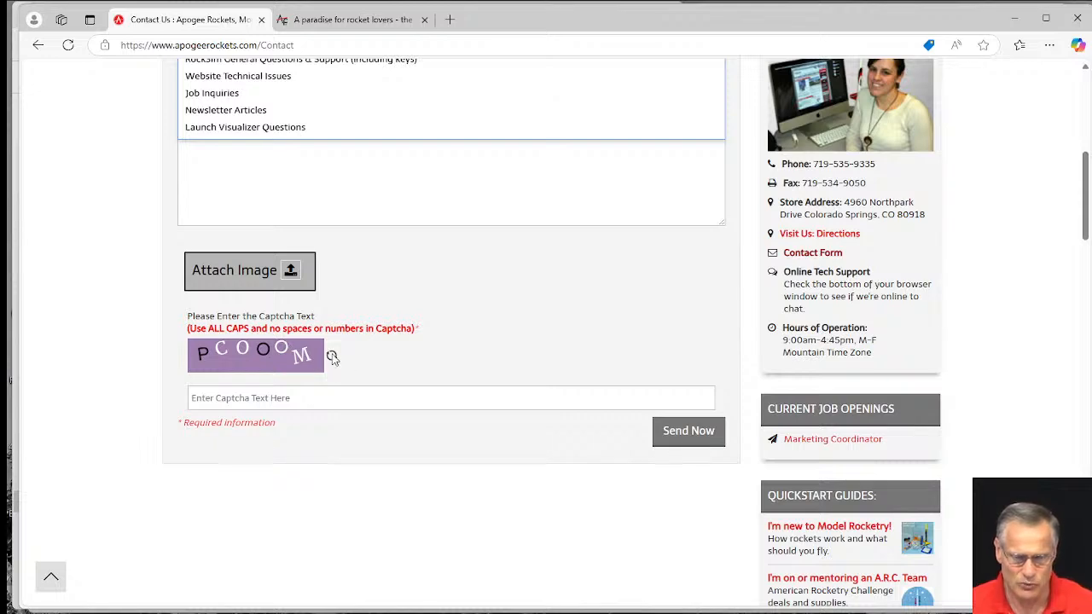
{"action": "scroll", "coordinate": [331, 358], "scroll_direction": "up", "scroll_amount": 4}
{"action": "scroll", "coordinate": [349, 355], "scroll_direction": "down", "scroll_amount": 2}
{"action": "scroll", "coordinate": [362, 310], "scroll_direction": "down", "scroll_amount": 1}
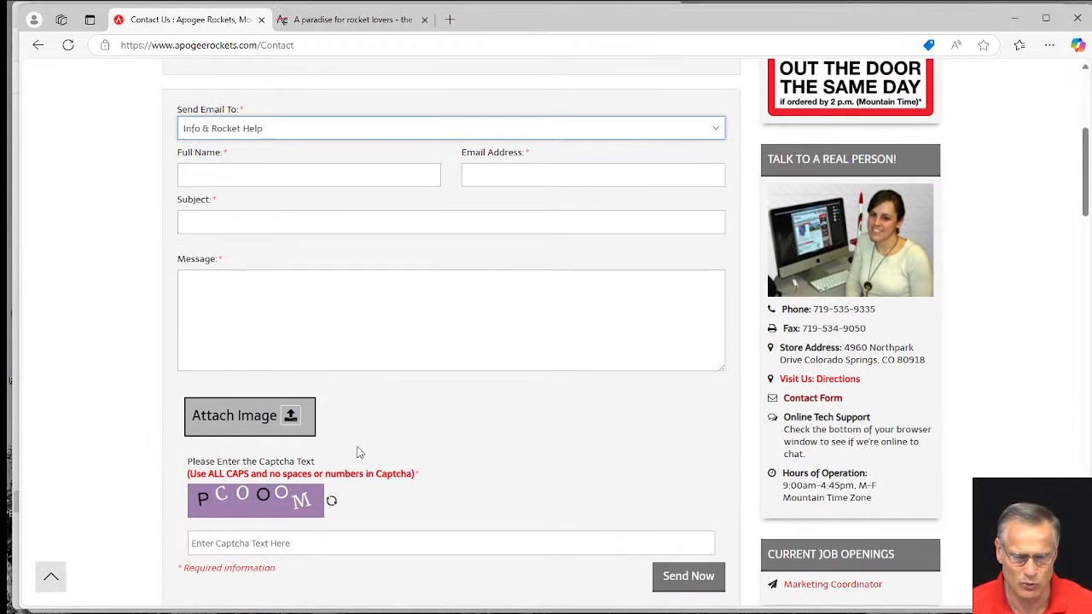
{"action": "left_click", "coordinate": [332, 504]}
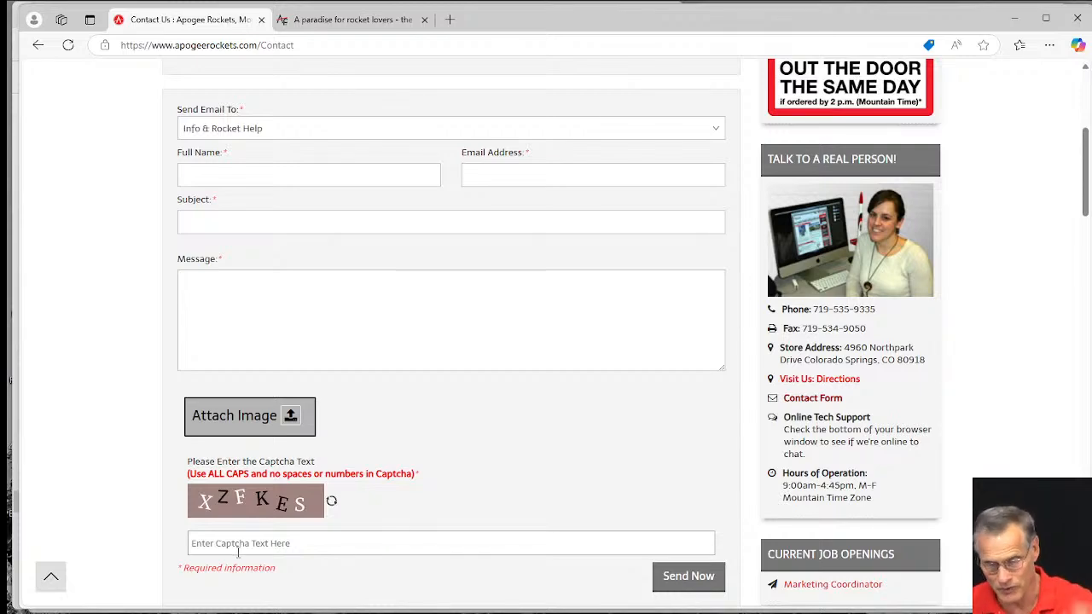
- Display the RockSim software and how-to resources listed under How-To & Guides
{"action": "scroll", "coordinate": [501, 340], "scroll_direction": "up", "scroll_amount": 5}
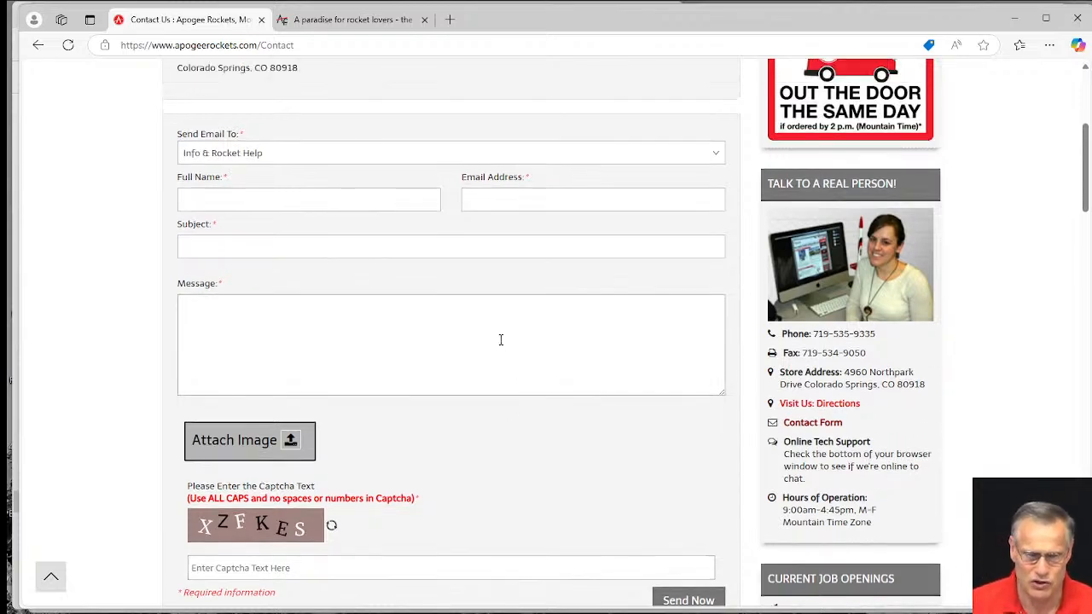
{"action": "scroll", "coordinate": [500, 340], "scroll_direction": "up", "scroll_amount": 1}
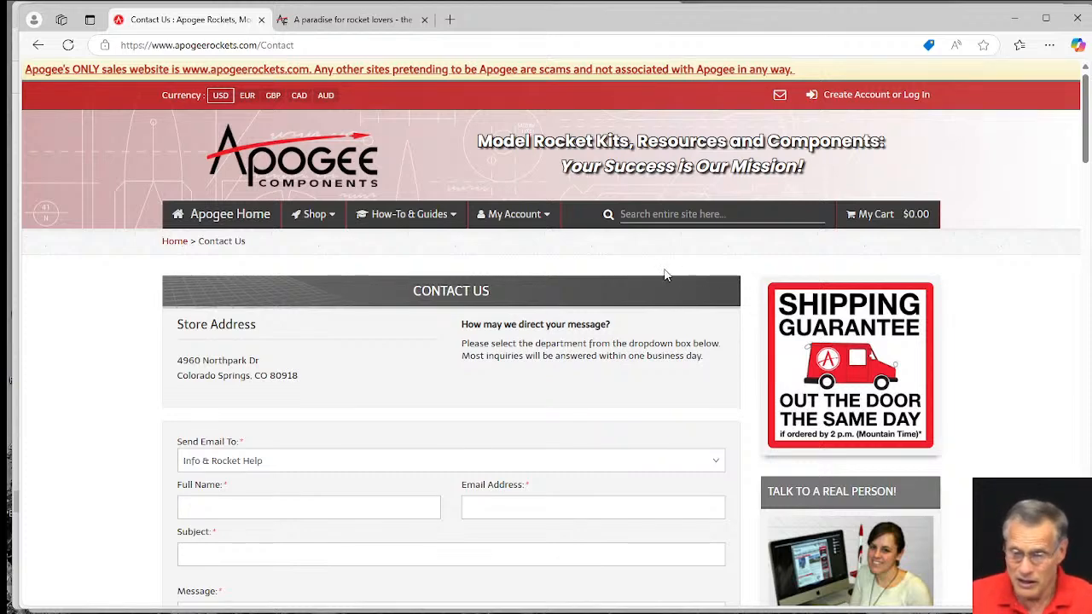
{"action": "mouse_move", "coordinate": [380, 217]}
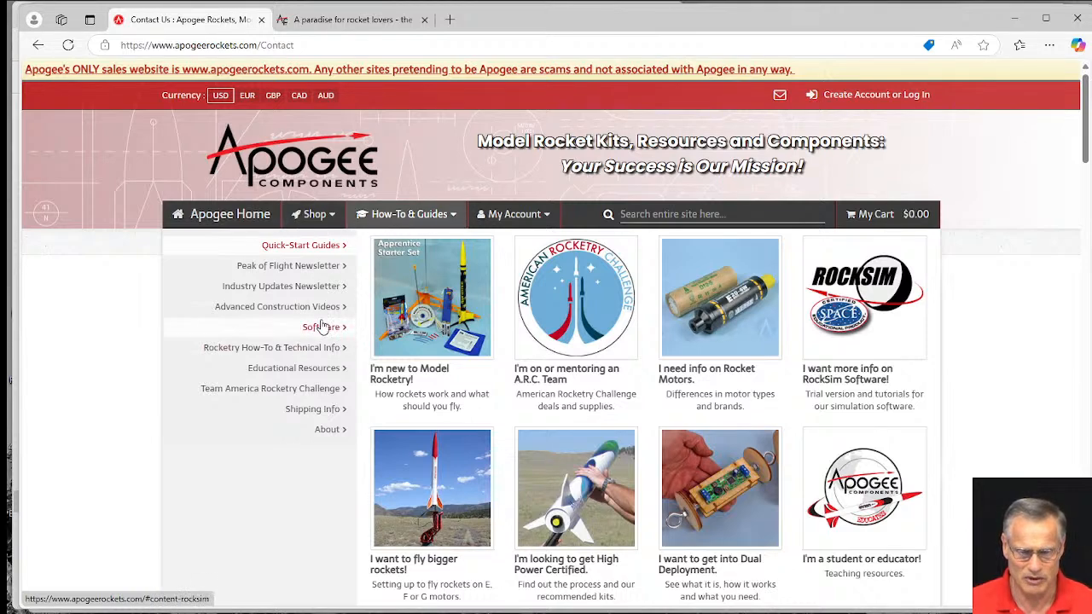
{"action": "mouse_move", "coordinate": [317, 326]}
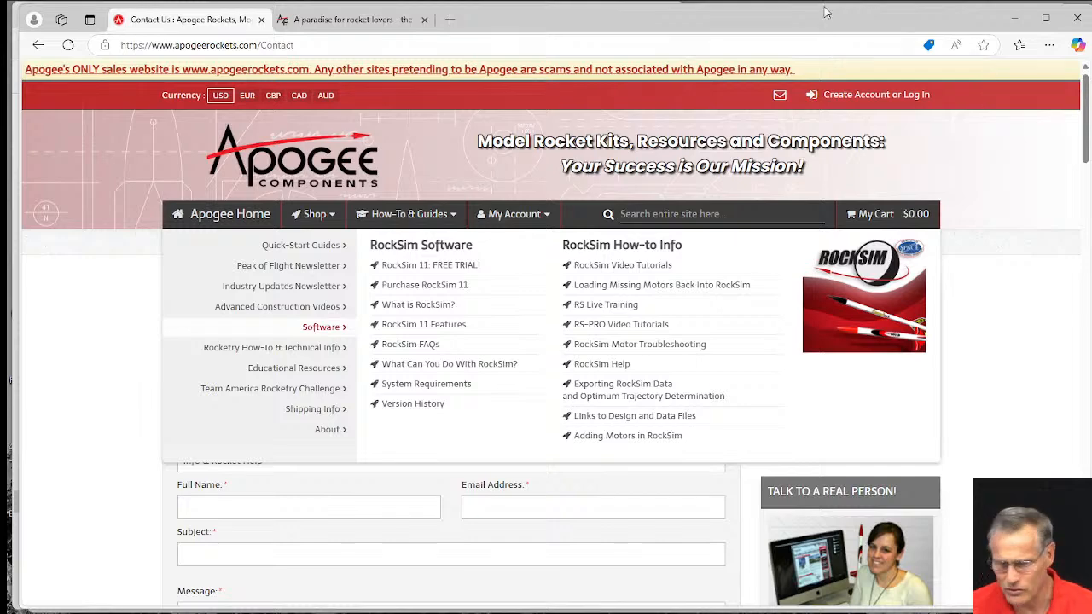
- Search the web for "aston constellation" and look through the results
{"action": "left_click", "coordinate": [297, 45]}
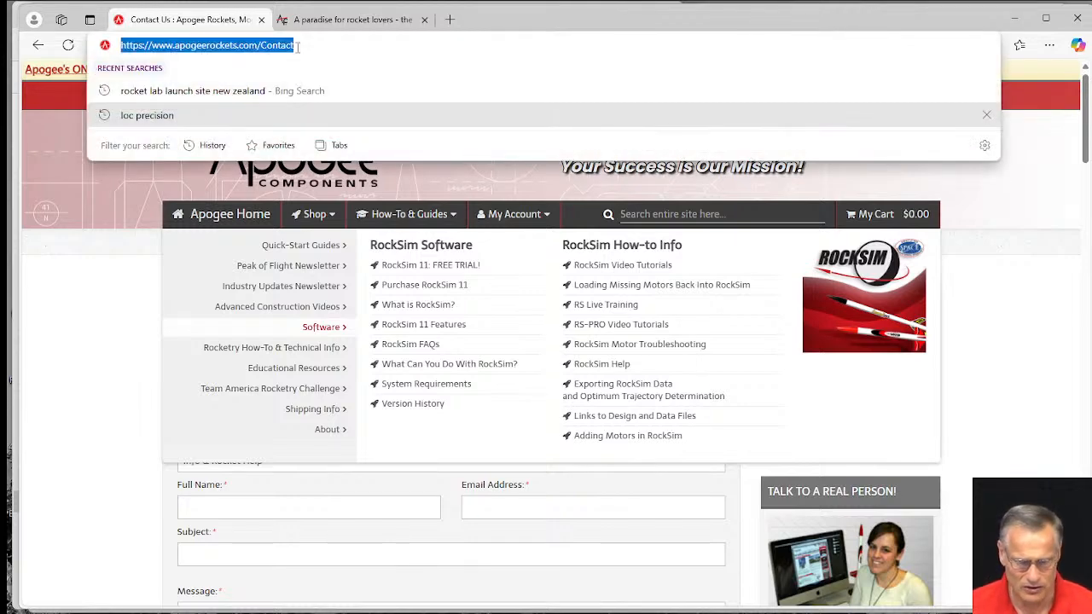
{"action": "type", "text": "astrpm"}
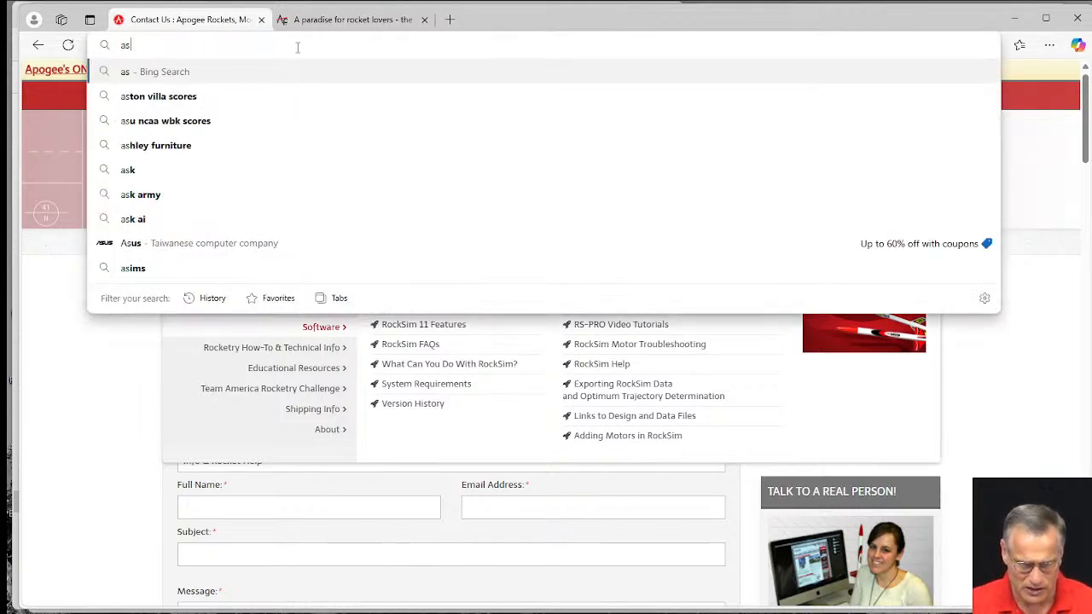
{"action": "key", "text": "BackSpace"}
{"action": "key", "text": "BackSpace"}
{"action": "key", "text": "BackSpace"}
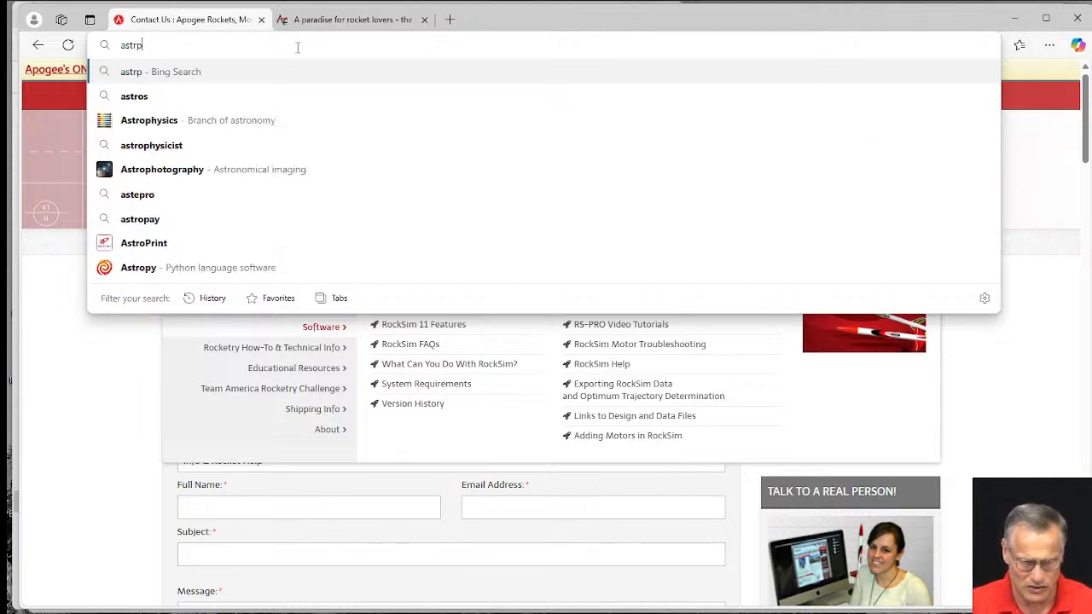
{"action": "type", "text": "o"}
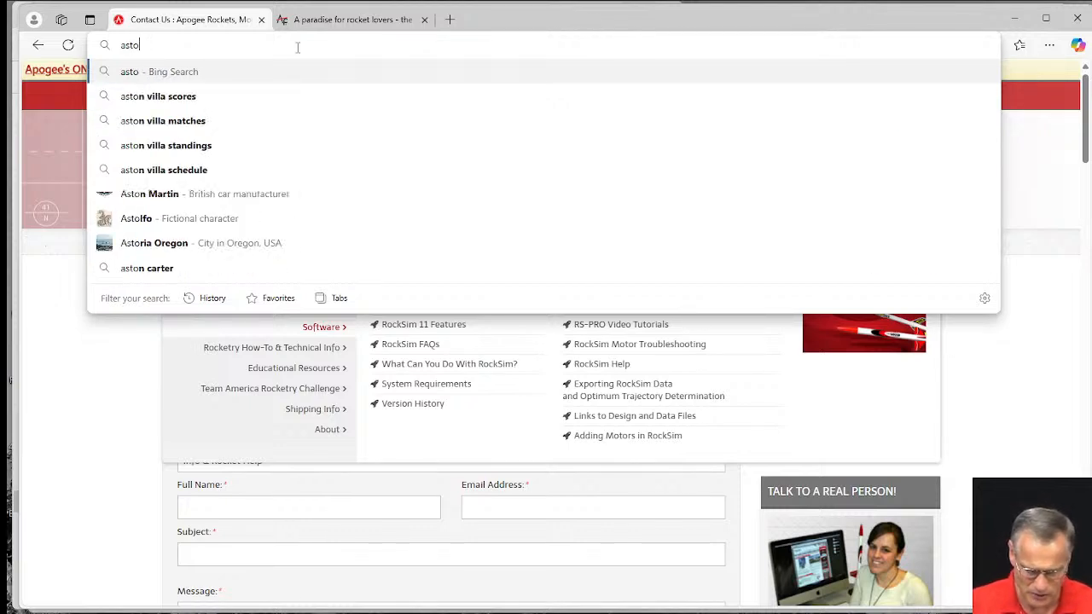
{"action": "type", "text": "n constellation"}
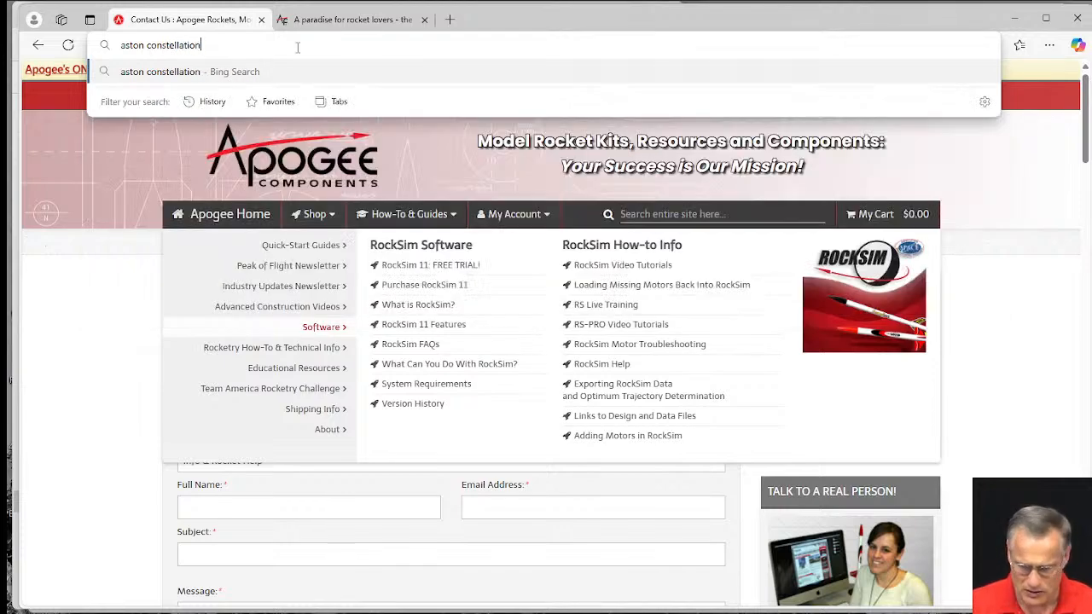
{"action": "key", "text": "Return"}
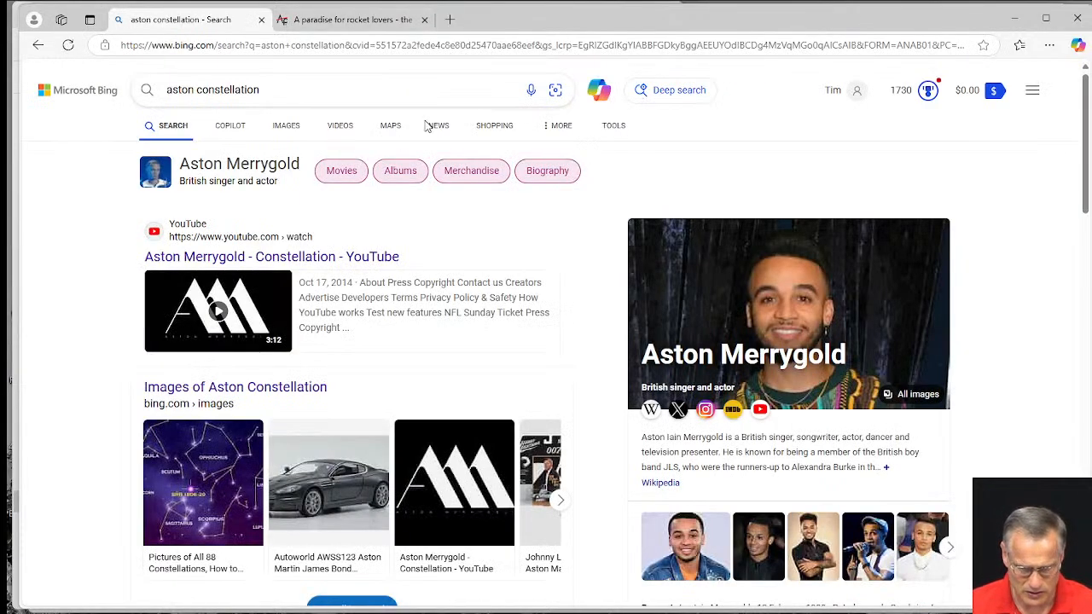
{"action": "scroll", "coordinate": [401, 256], "scroll_direction": "down", "scroll_amount": 2}
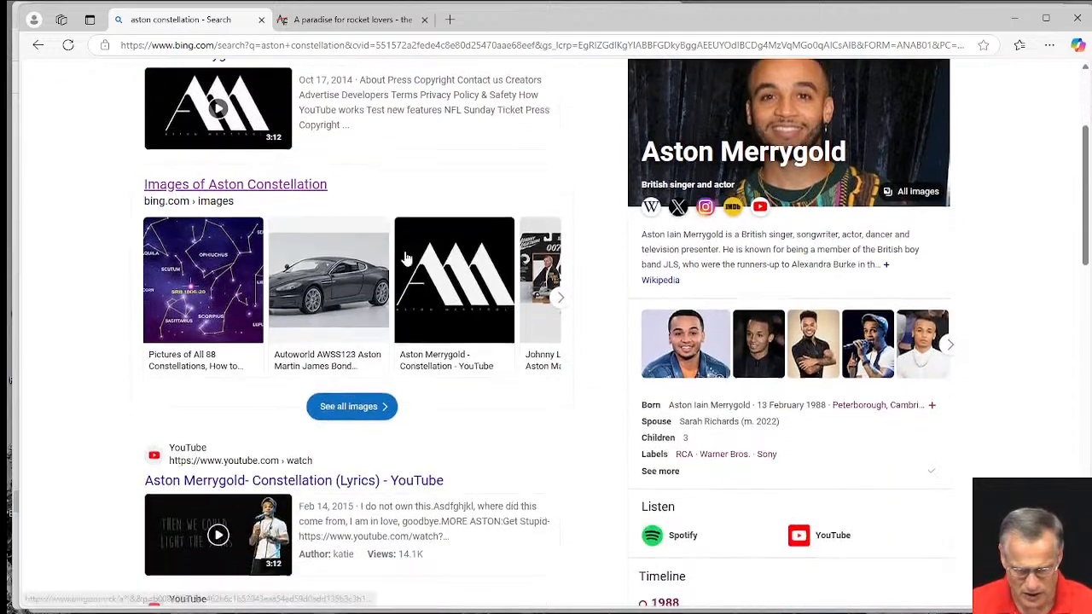
{"action": "scroll", "coordinate": [406, 258], "scroll_direction": "down", "scroll_amount": 4}
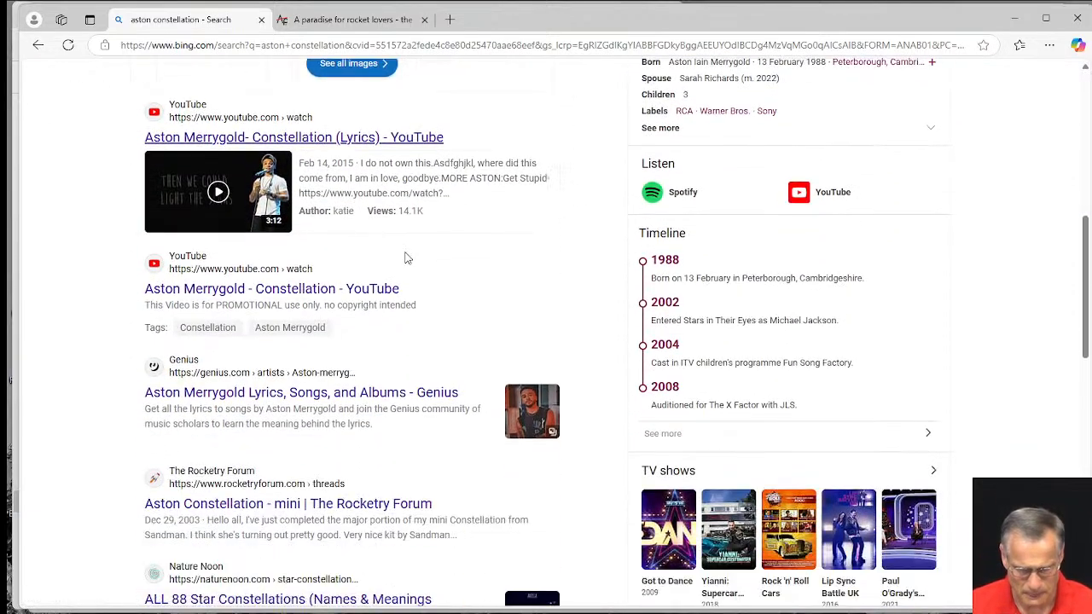
- Search the web for "Estes aston constellation" by refining the existing query
{"action": "scroll", "coordinate": [406, 258], "scroll_direction": "up", "scroll_amount": 6}
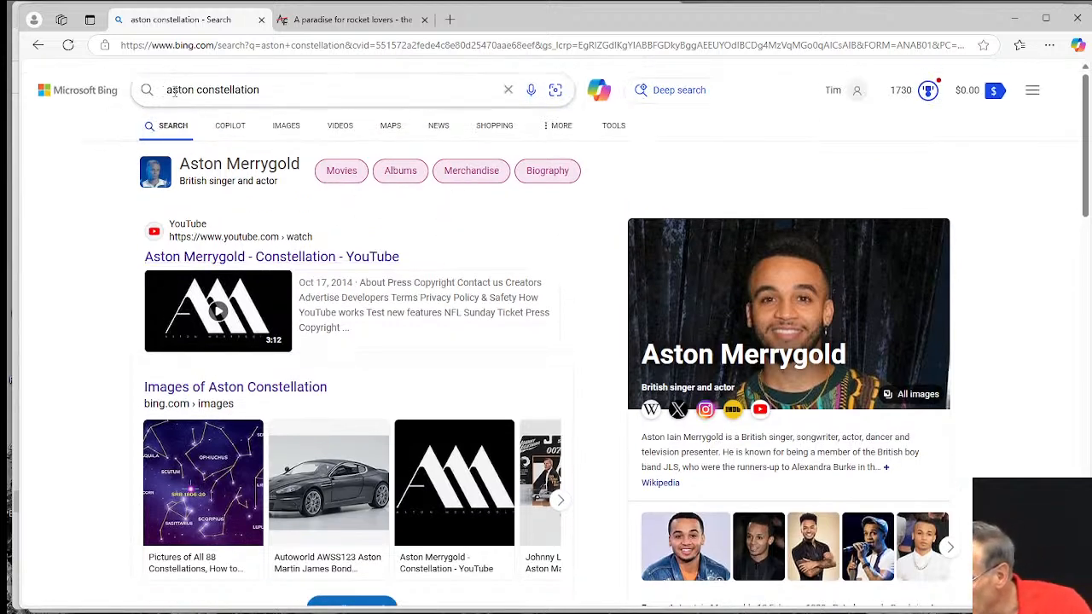
{"action": "left_click", "coordinate": [166, 89]}
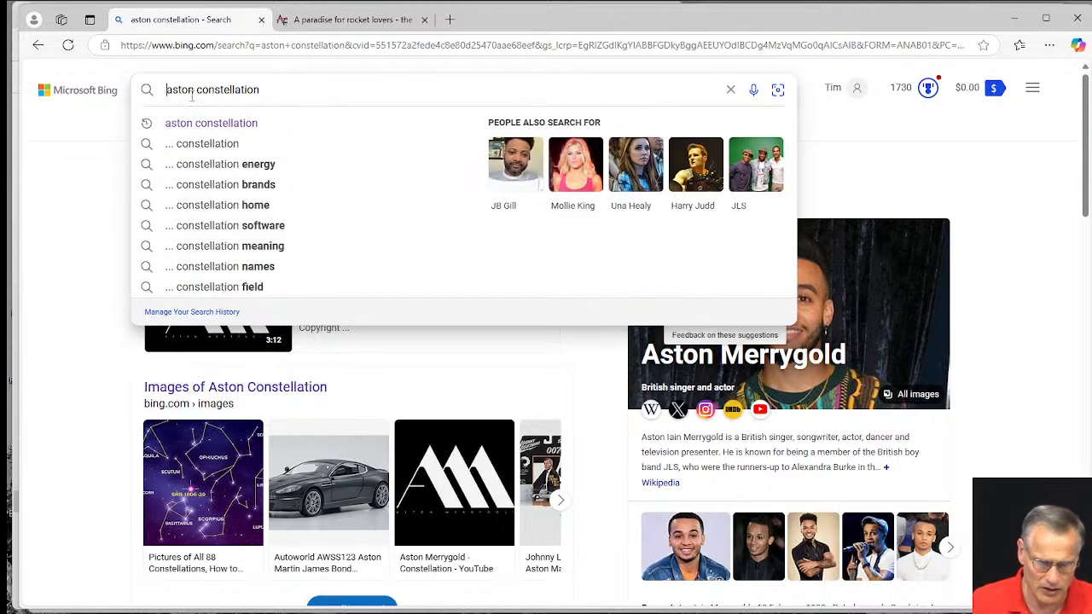
{"action": "type", "text": "Estes"}
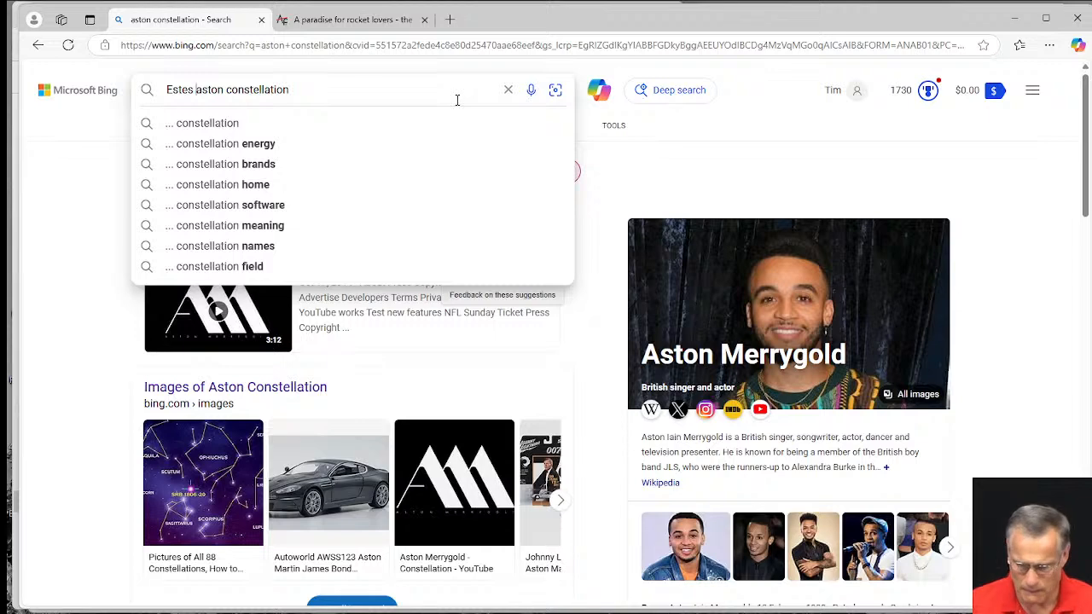
{"action": "key", "text": "Return"}
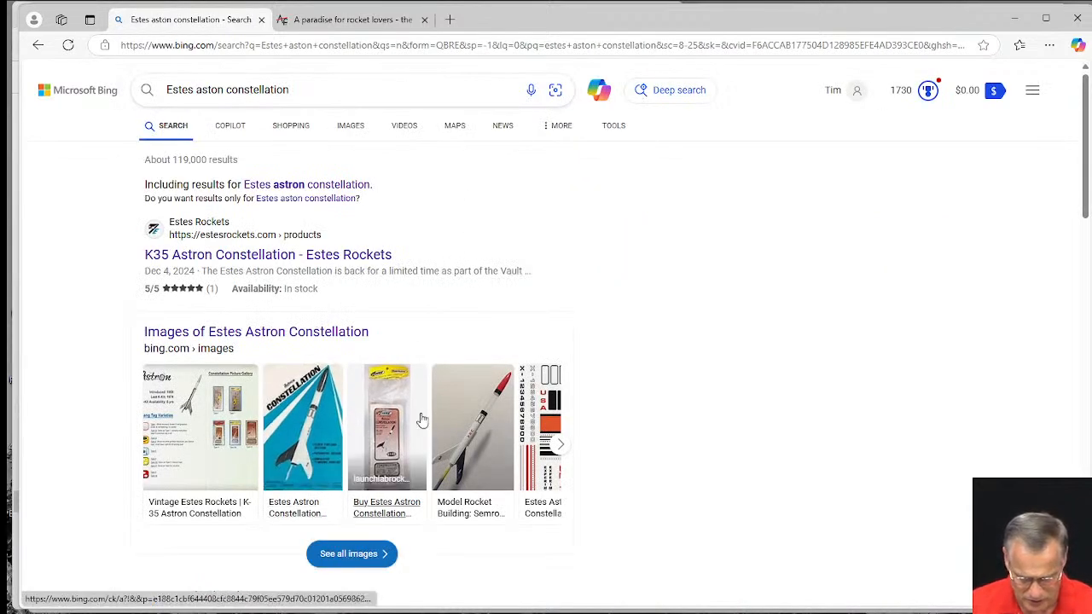
- Browse the Estes Astron Constellation image results and open the Semroc (Estes) Constellation photo at full size
{"action": "left_click", "coordinate": [466, 403]}
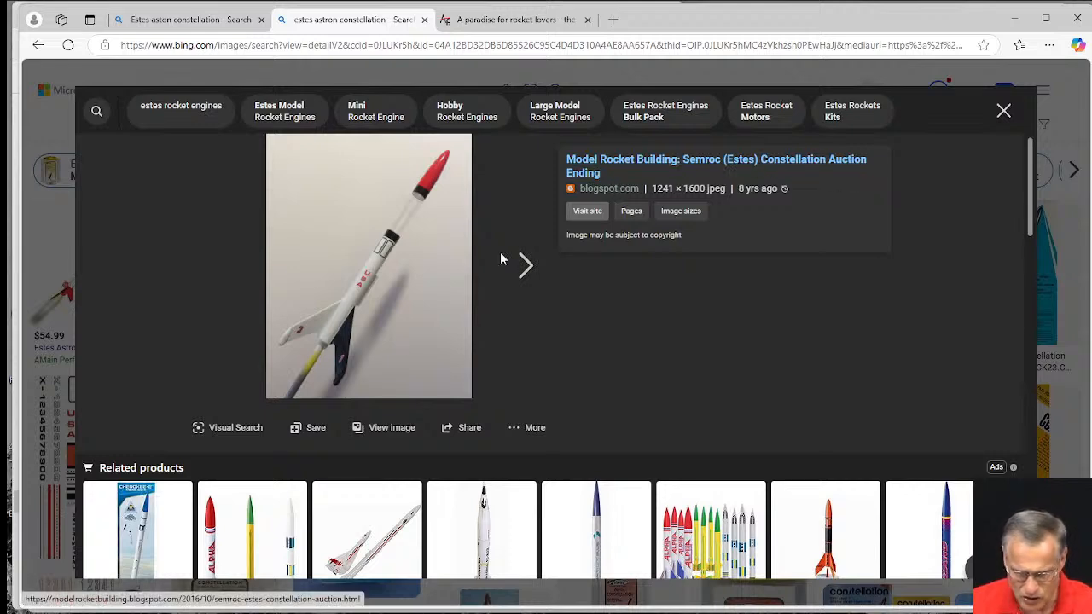
{"action": "key", "text": "Right"}
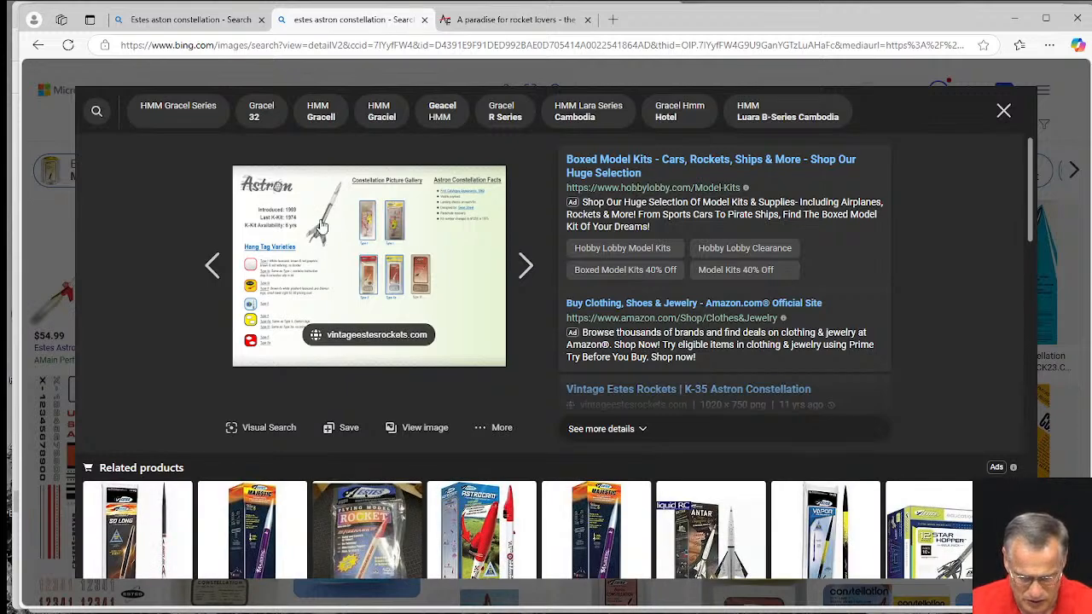
{"action": "key", "text": "Right"}
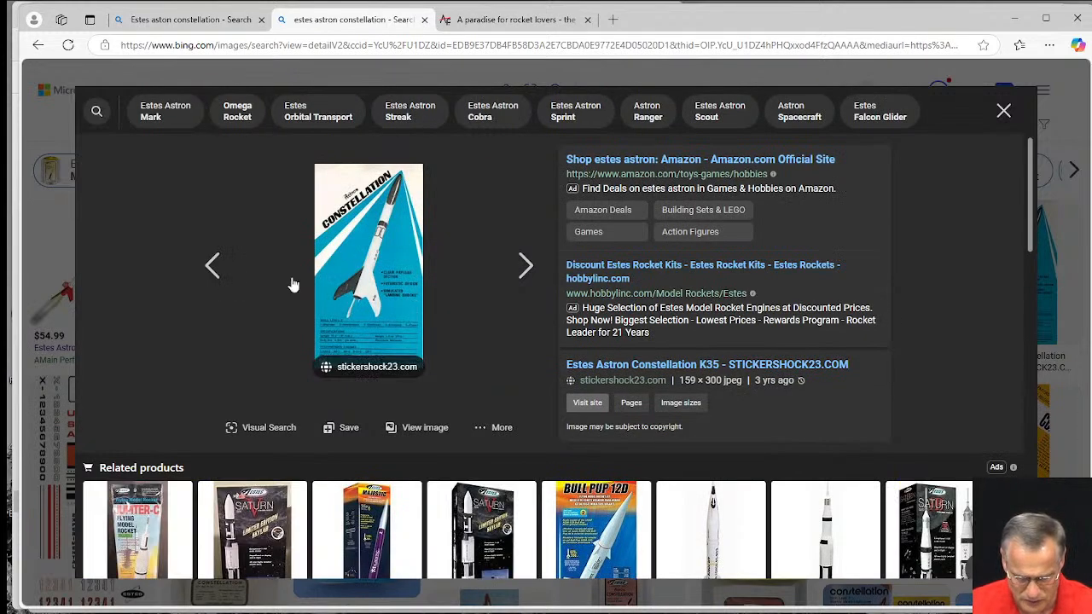
{"action": "left_click", "coordinate": [226, 266]}
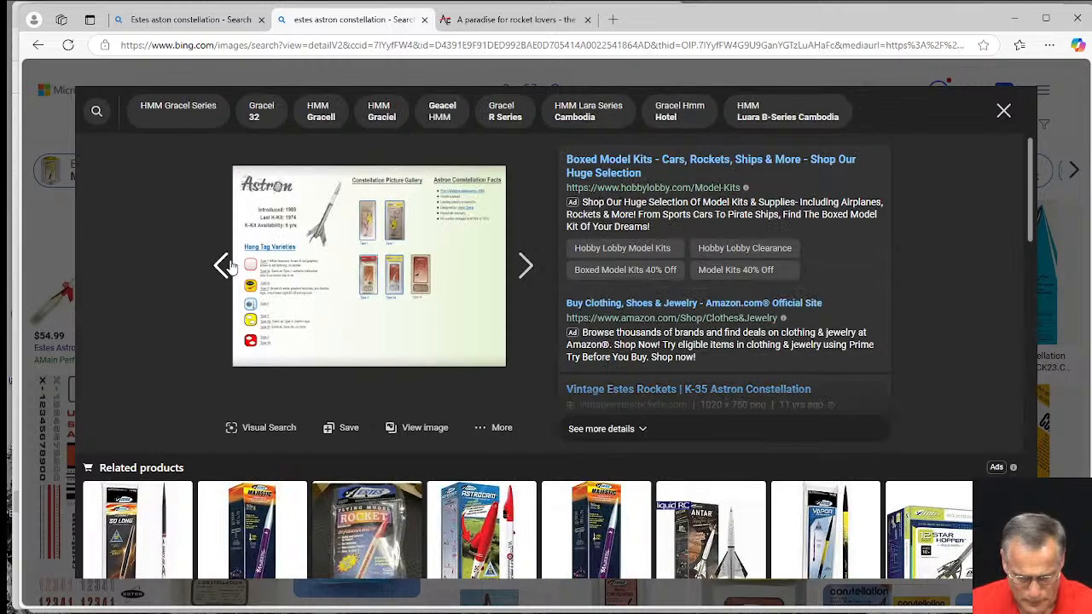
{"action": "left_click", "coordinate": [226, 266]}
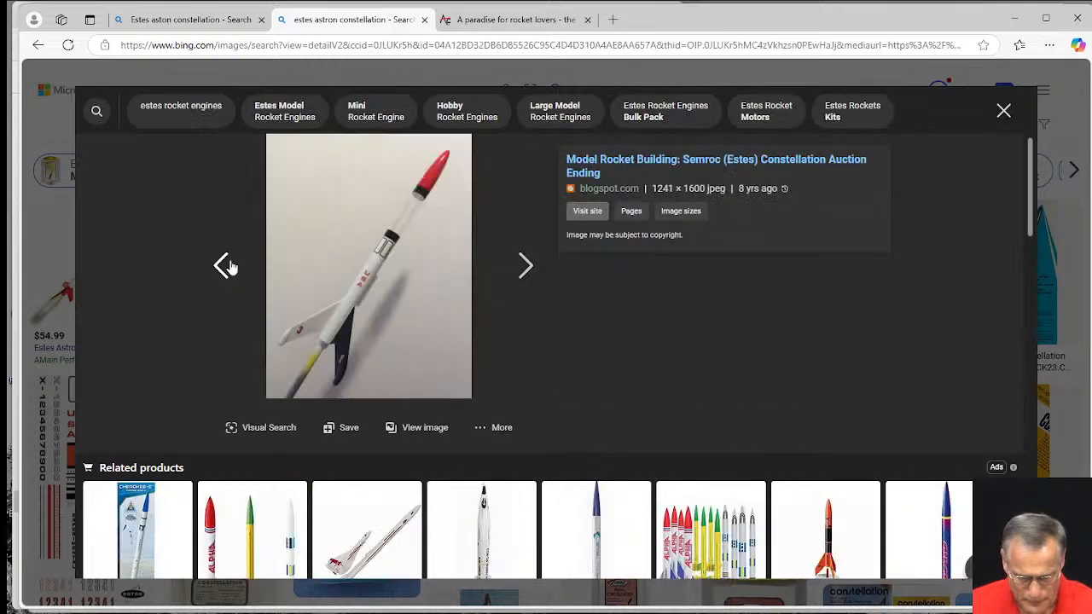
{"action": "left_click", "coordinate": [420, 427]}
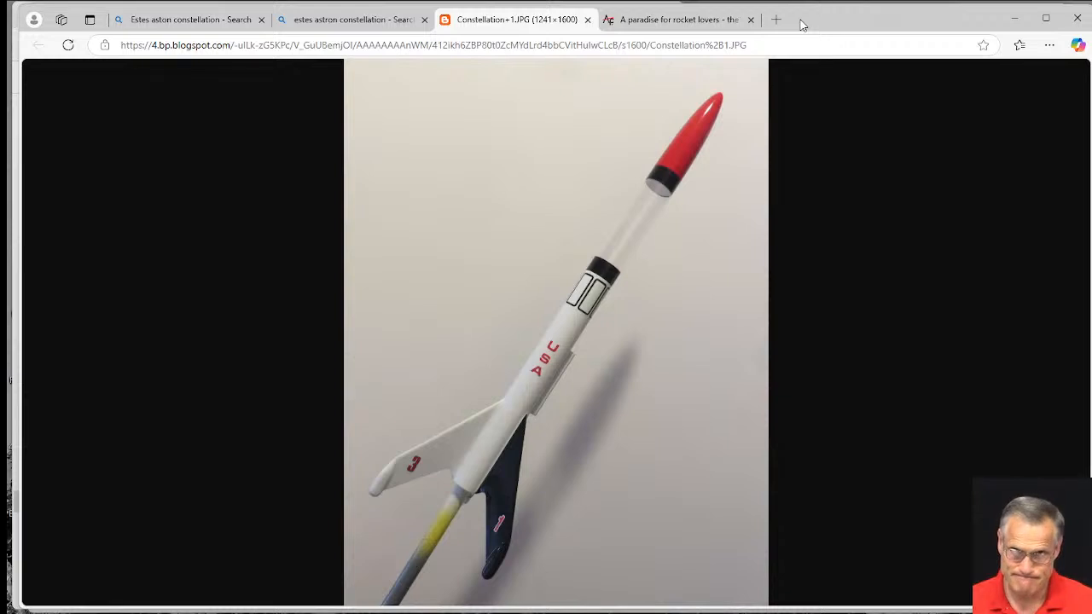
- Restore the browser from its maximized size and minimize the RockSim Pro window
{"action": "mouse_move", "coordinate": [171, 612]}
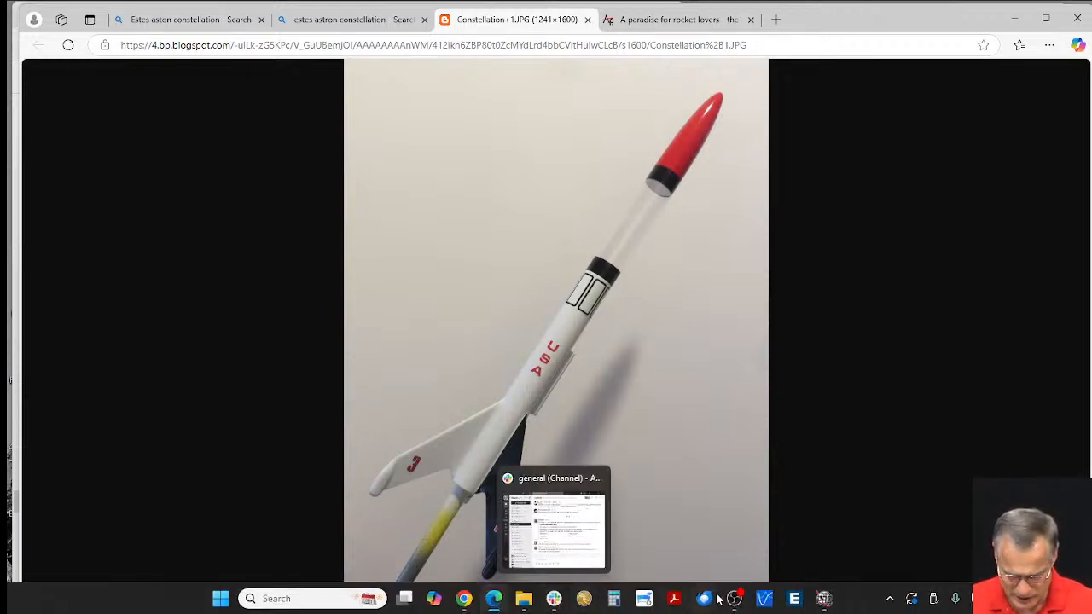
{"action": "mouse_move", "coordinate": [837, 600]}
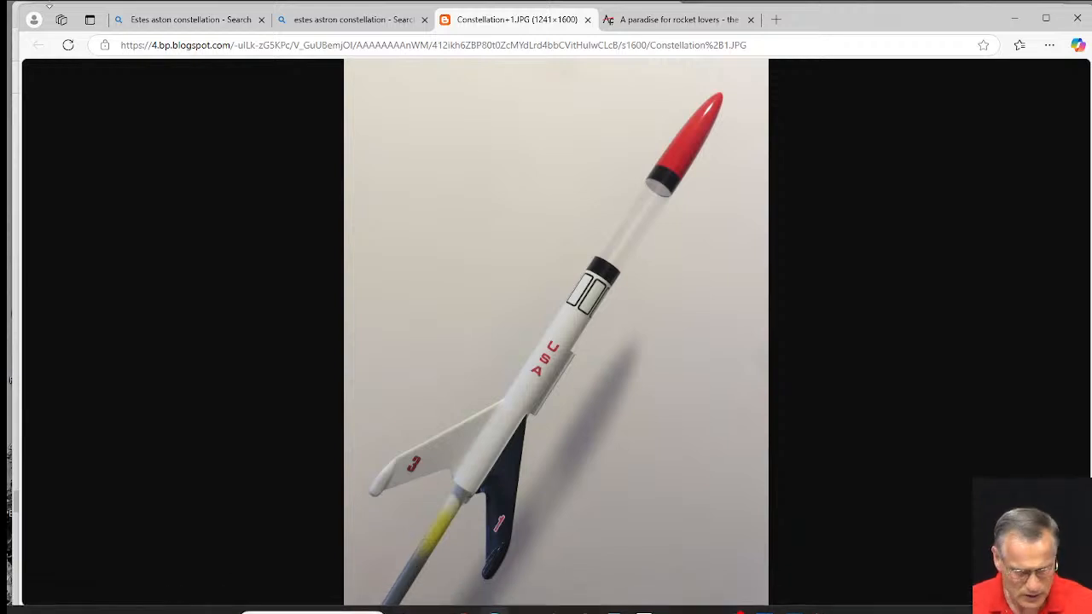
{"action": "double_click", "coordinate": [820, 14]}
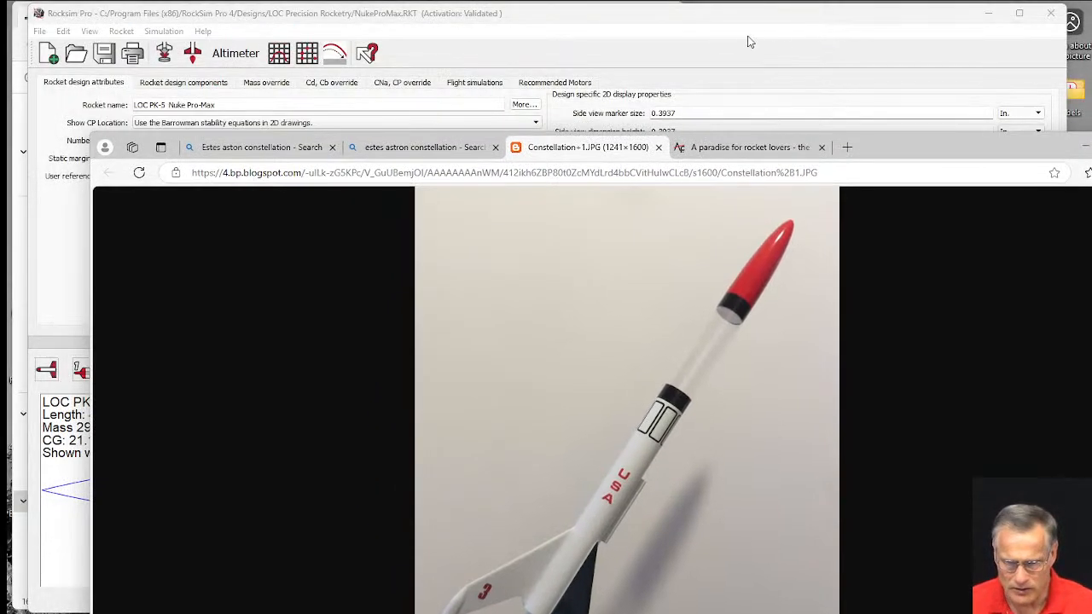
{"action": "left_click", "coordinate": [884, 22]}
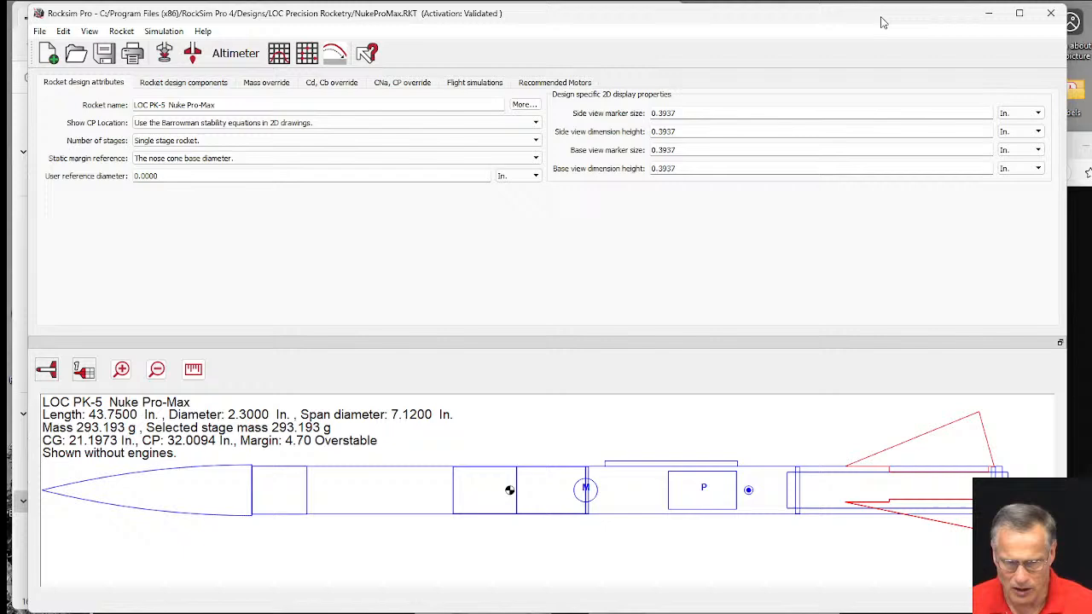
{"action": "left_click", "coordinate": [988, 13]}
- Launch RockSim 11 from the Desktop folder and move the browser window out of the way
{"action": "left_click", "coordinate": [238, 20]}
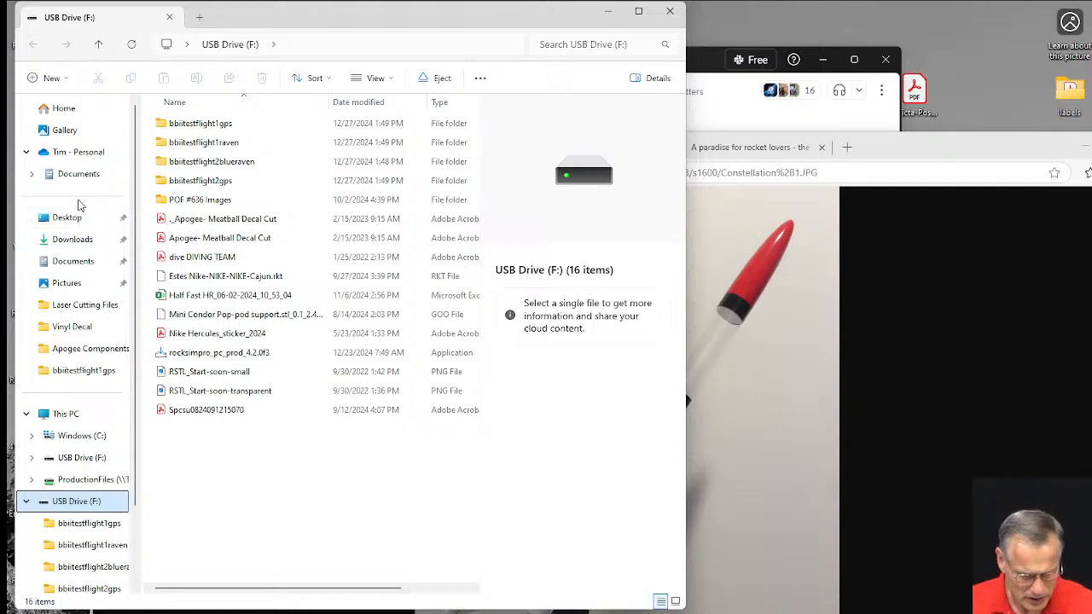
{"action": "left_click", "coordinate": [77, 219]}
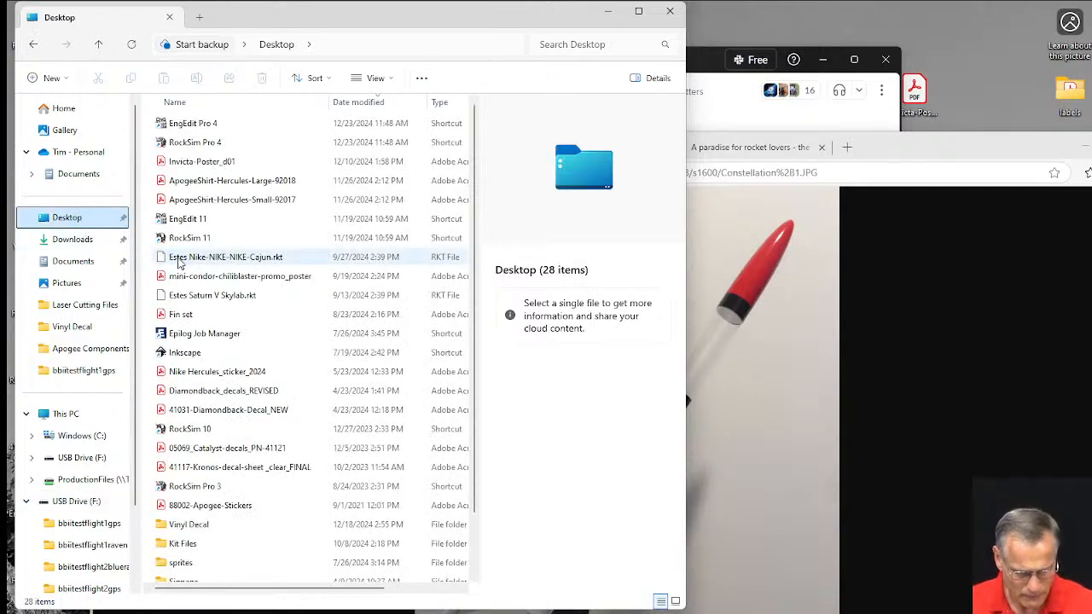
{"action": "scroll", "coordinate": [213, 341], "scroll_direction": "down", "scroll_amount": 1}
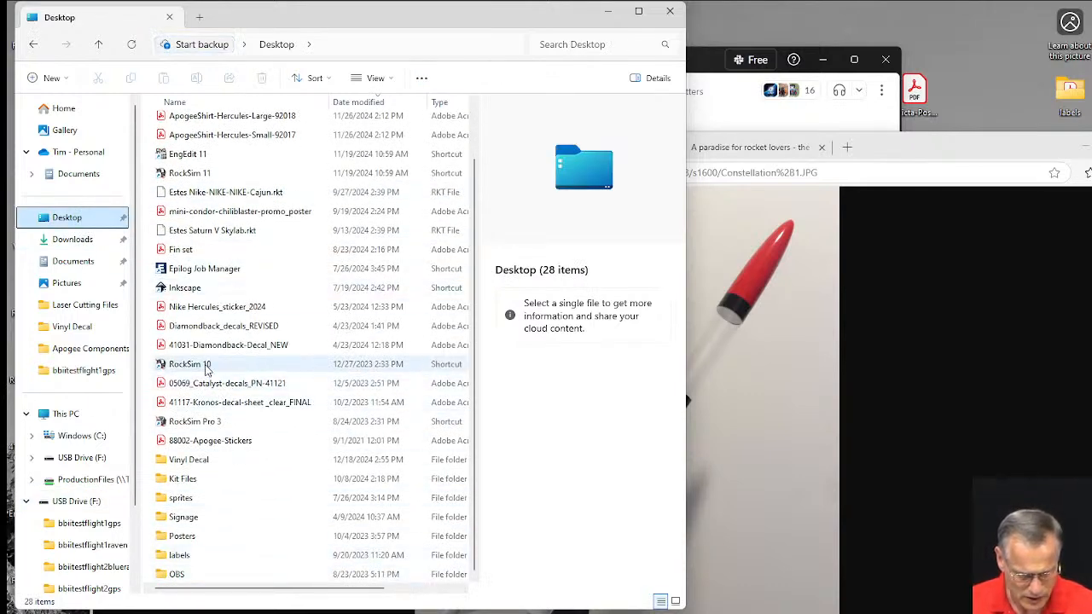
{"action": "double_click", "coordinate": [184, 172]}
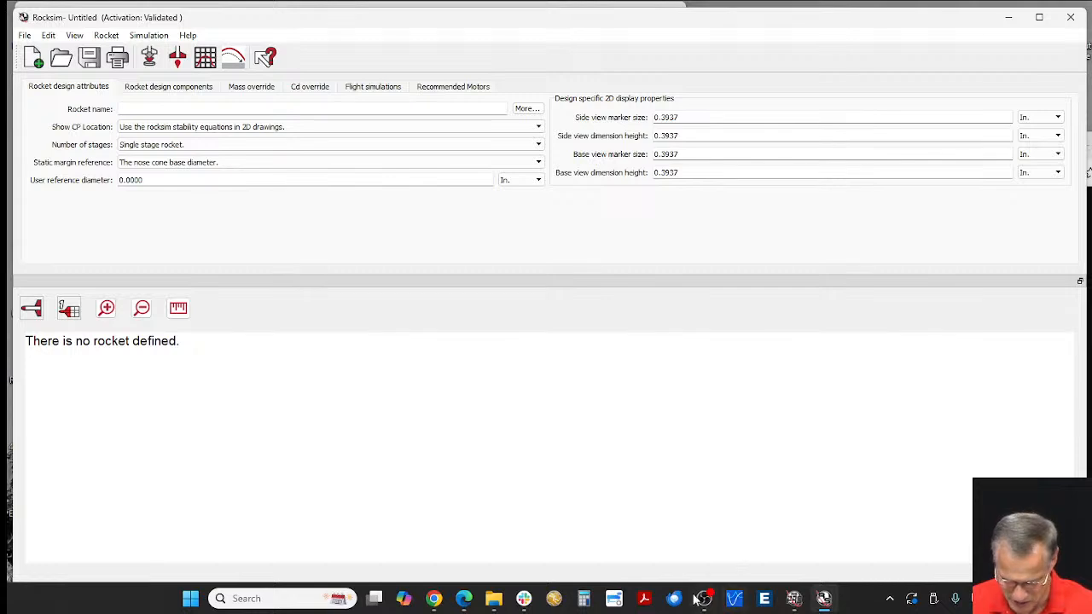
{"action": "left_click", "coordinate": [463, 598]}
{"action": "left_click_drag", "start_coordinate": [899, 159], "coordinate": [1091, 24]}
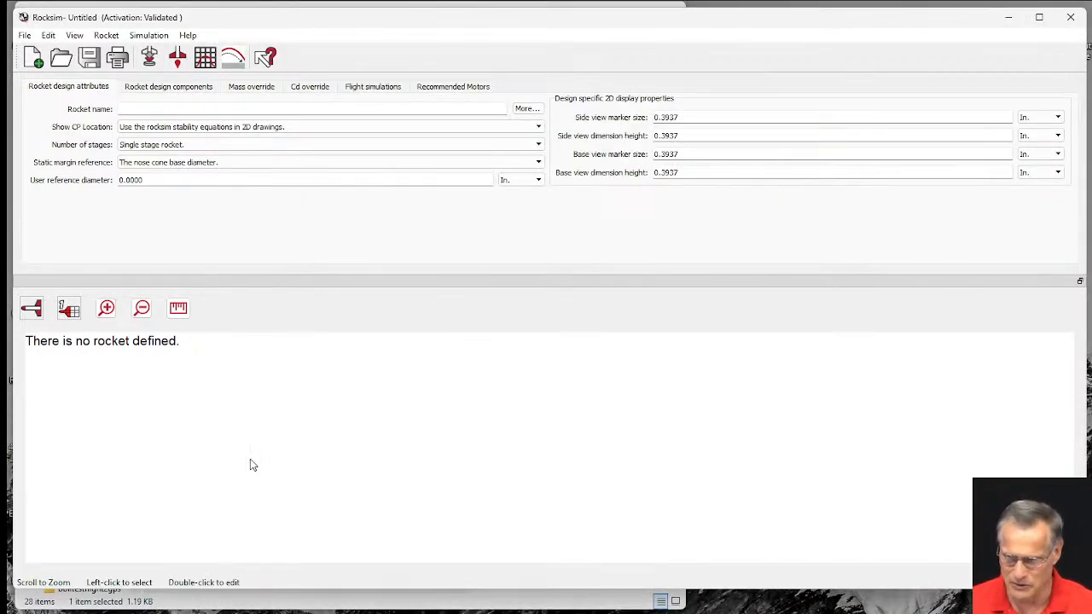
- Open the Estes-Alpha-III.rkt design from the Estes folder of the RockSim 11 designs
{"action": "left_click", "coordinate": [61, 58]}
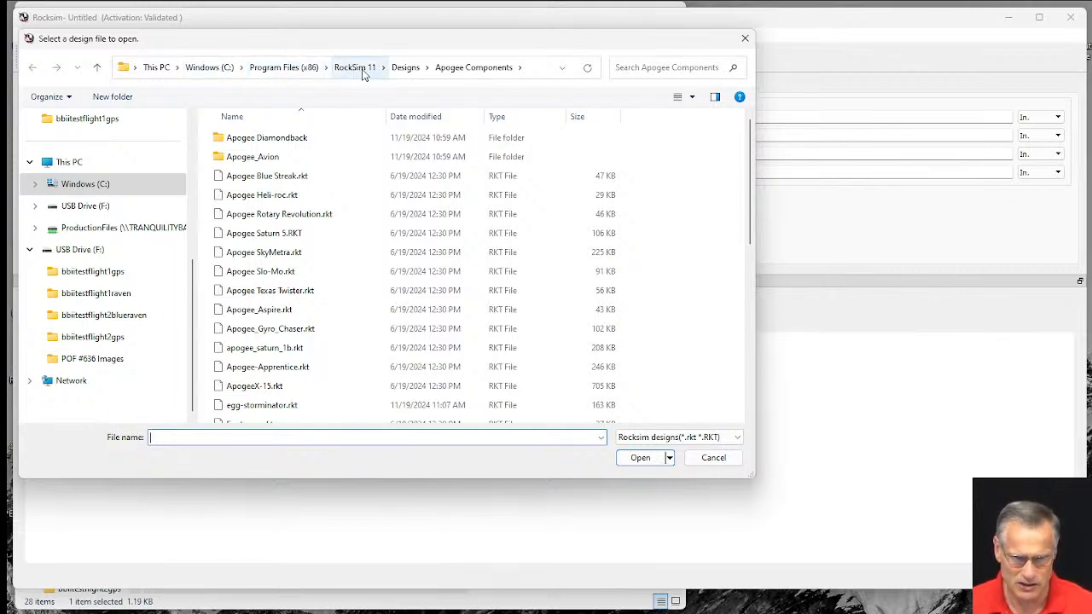
{"action": "left_click", "coordinate": [408, 69]}
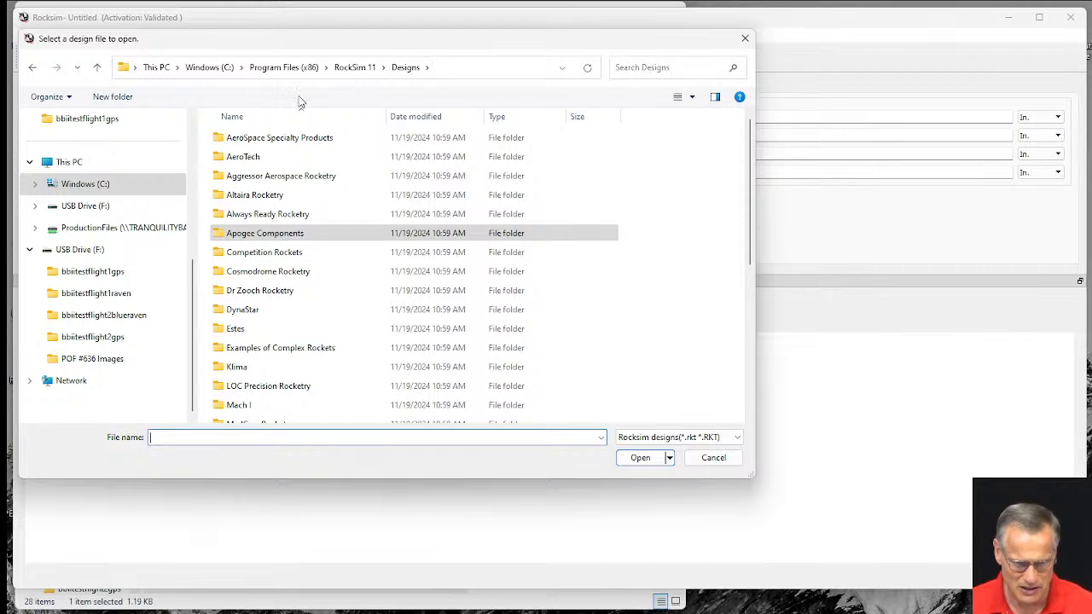
{"action": "left_click", "coordinate": [236, 331]}
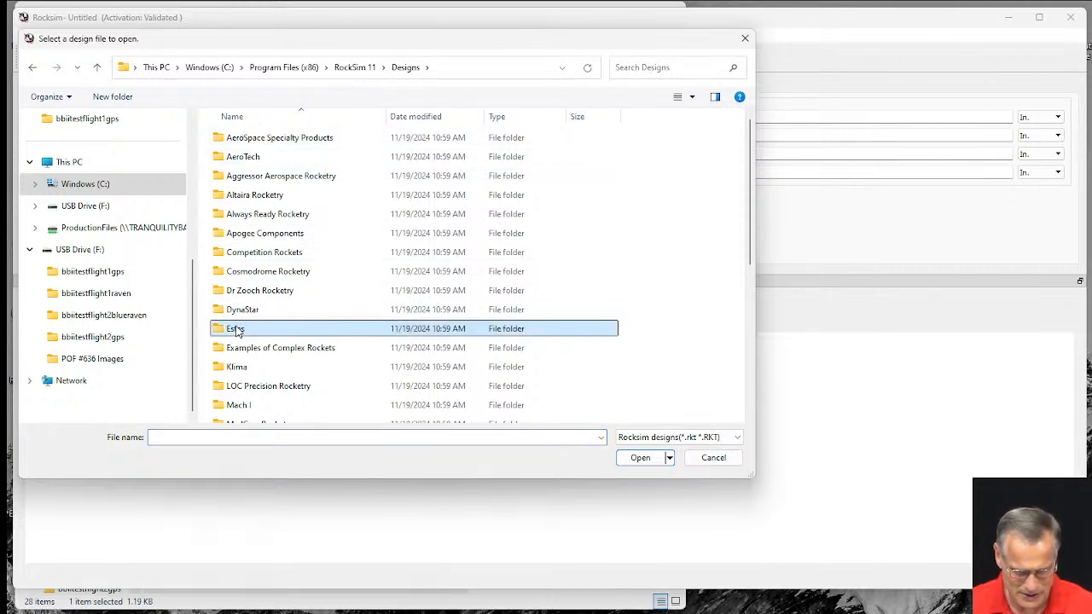
{"action": "double_click", "coordinate": [239, 331]}
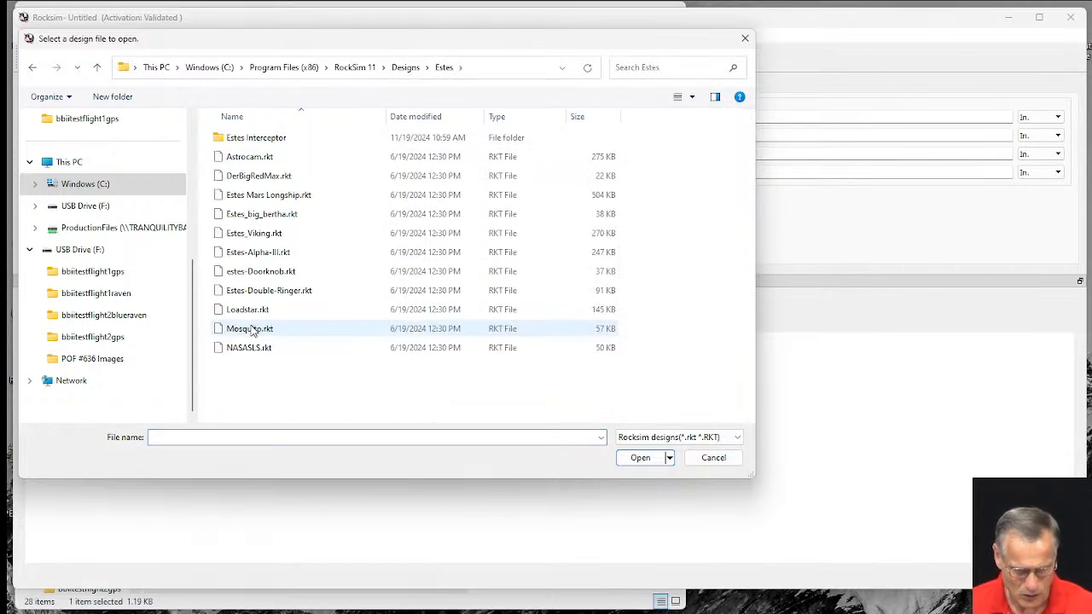
{"action": "double_click", "coordinate": [242, 254]}
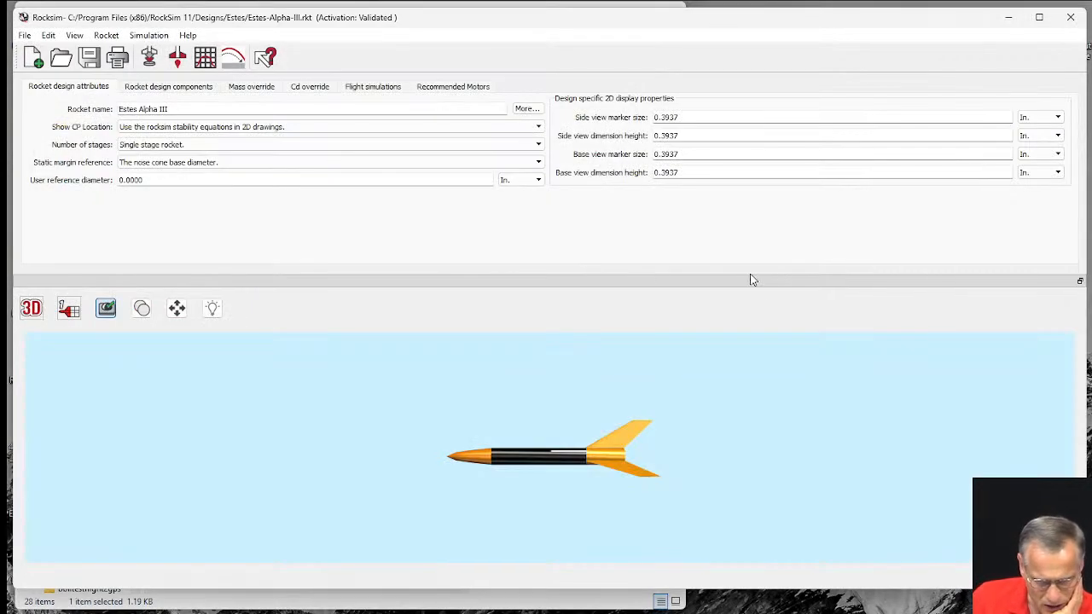
- Rotate the Estes Alpha III model to show its fins and display the rocket's design components
{"action": "left_click_drag", "start_coordinate": [614, 426], "coordinate": [725, 384]}
{"action": "left_click_drag", "start_coordinate": [685, 460], "coordinate": [653, 487]}
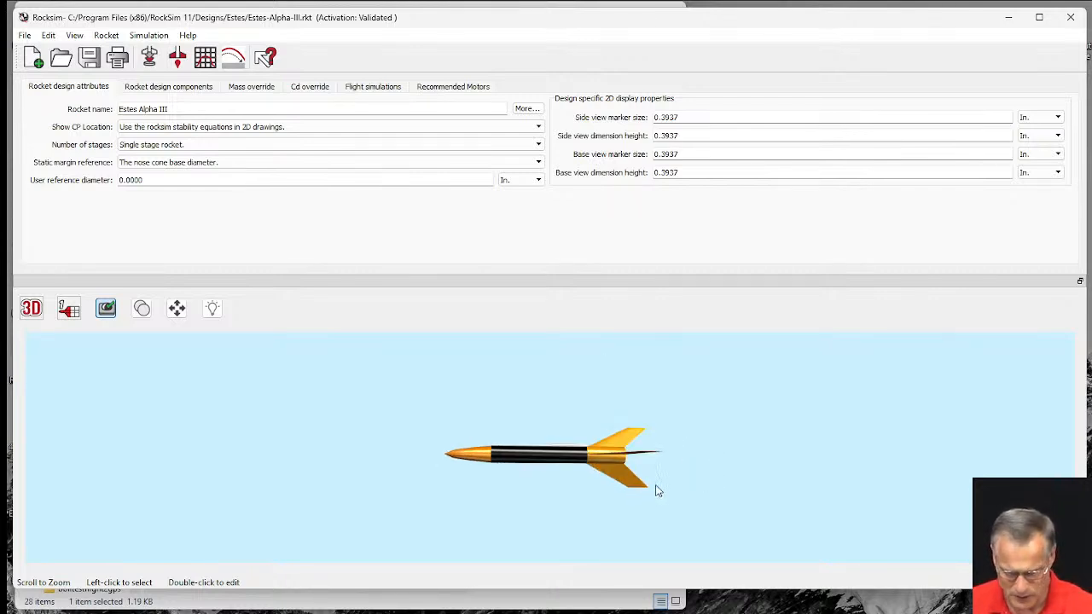
{"action": "left_click_drag", "start_coordinate": [648, 447], "coordinate": [616, 429]}
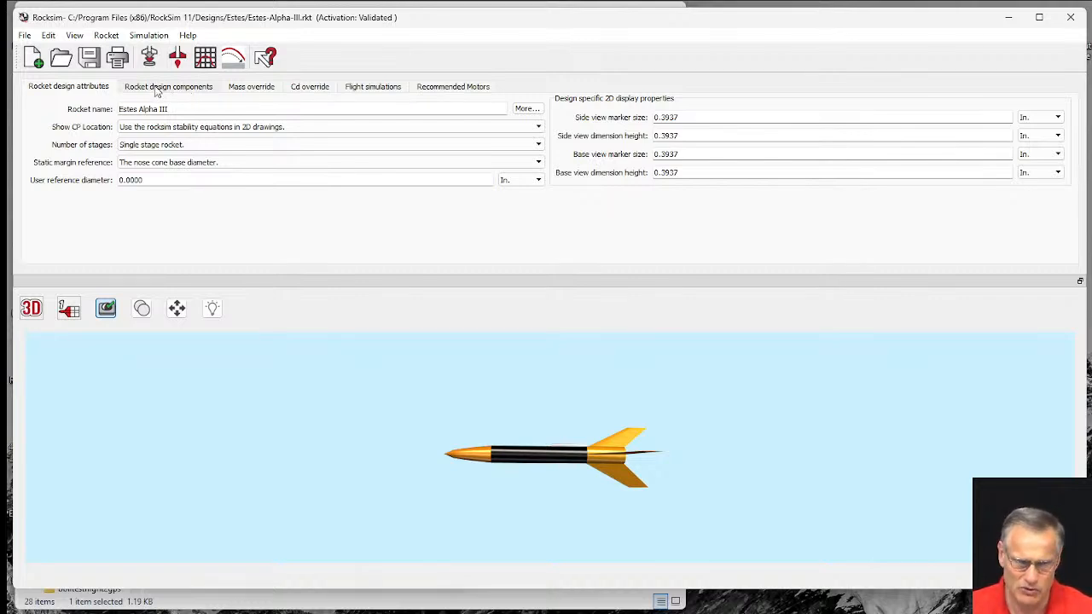
{"action": "left_click", "coordinate": [162, 89]}
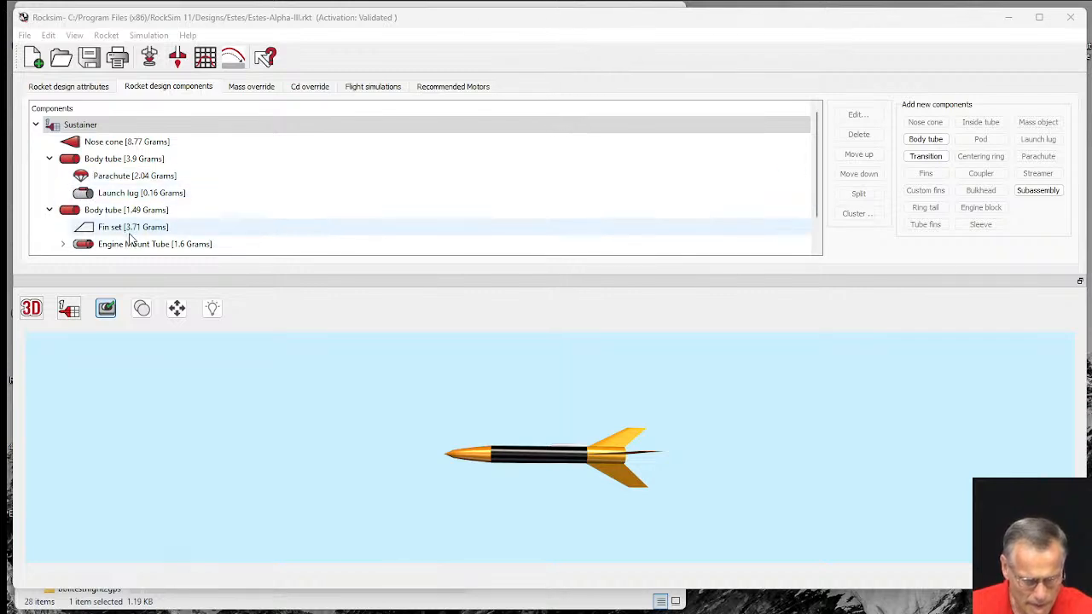
{"action": "scroll", "coordinate": [130, 240], "scroll_direction": "down", "scroll_amount": 1}
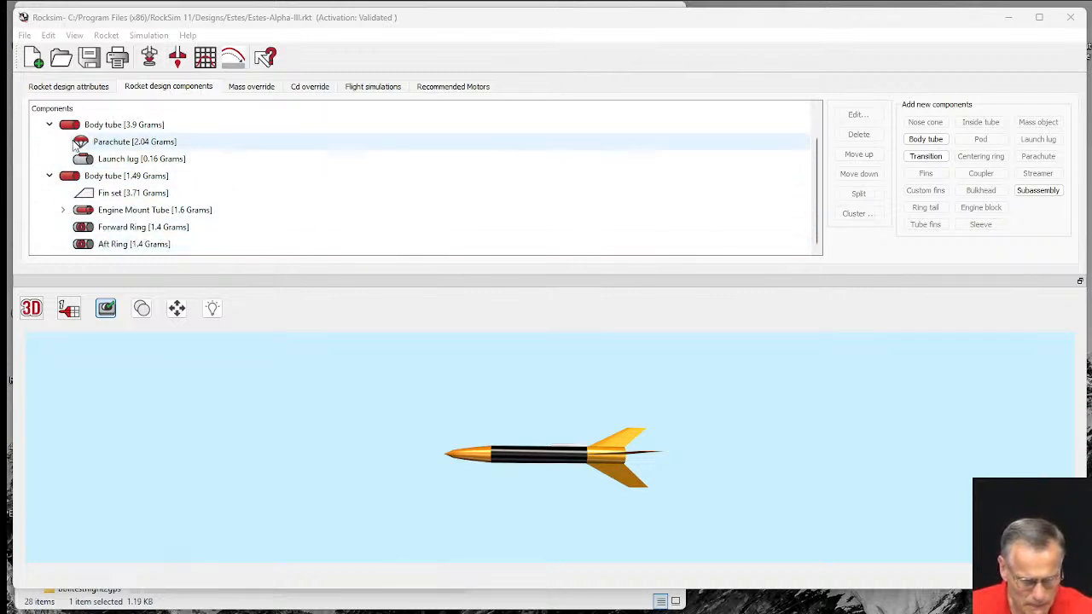
- Add an external pod to the fin set, splitting the set into single fins and attaching the pod to the first one
{"action": "left_click", "coordinate": [109, 195]}
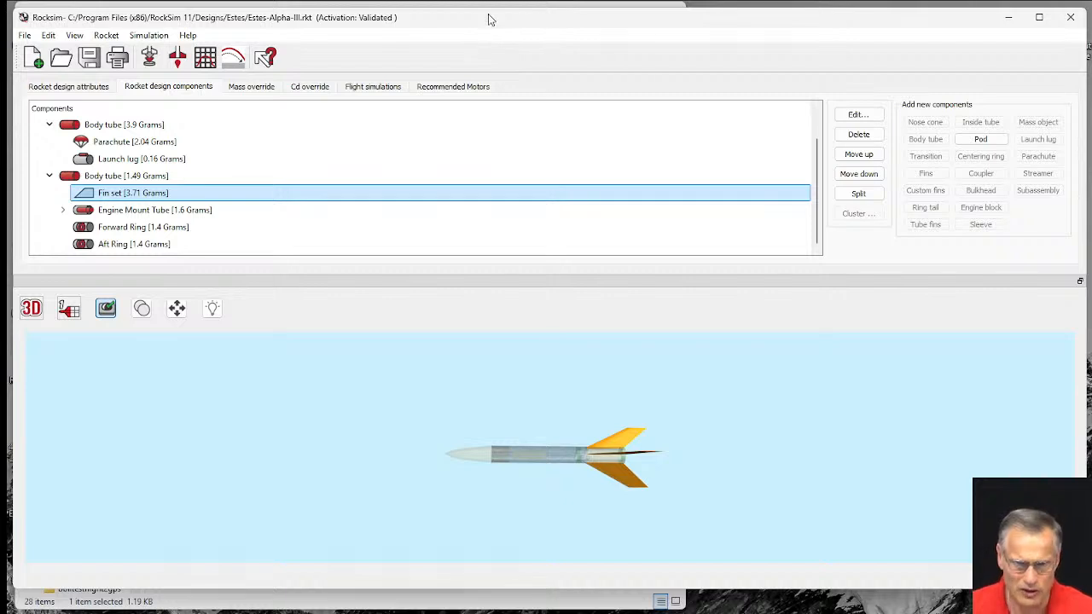
{"action": "left_click_drag", "start_coordinate": [490, 19], "coordinate": [489, 15]}
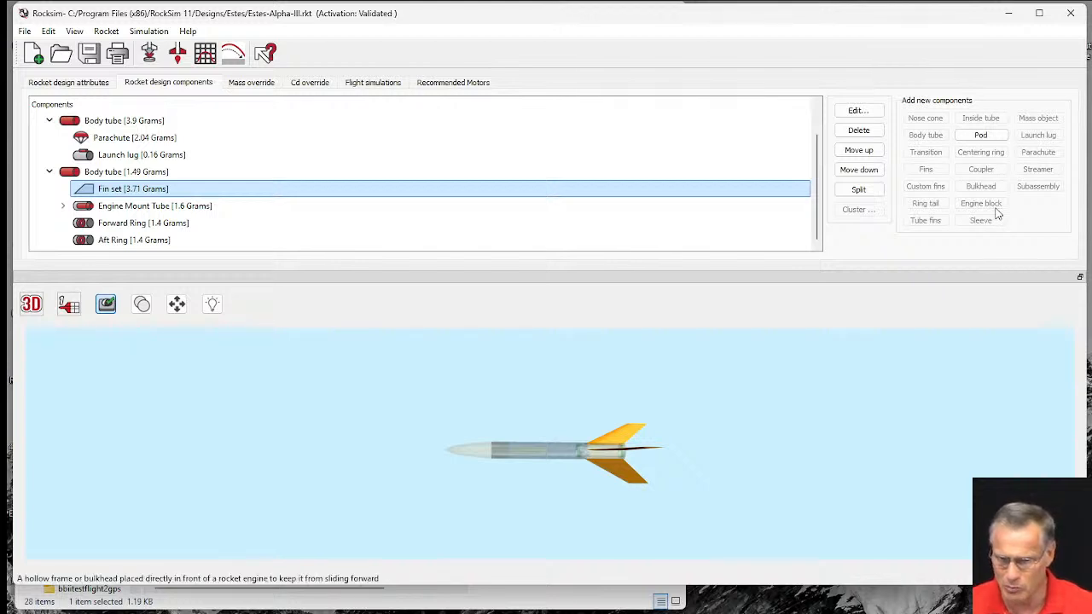
{"action": "left_click", "coordinate": [982, 135]}
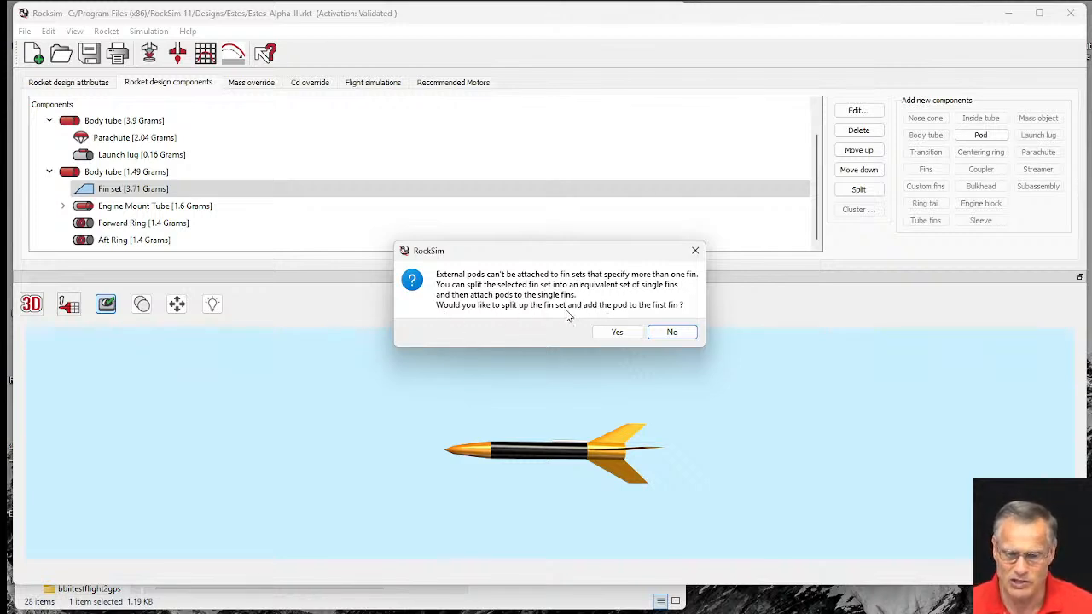
{"action": "left_click", "coordinate": [618, 333]}
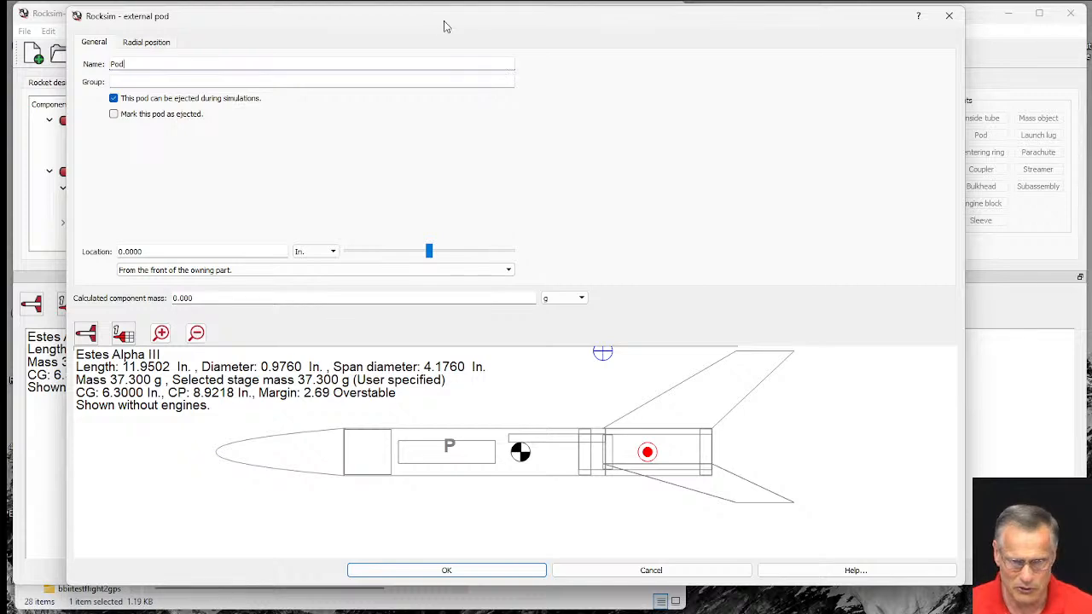
{"action": "left_click_drag", "start_coordinate": [448, 12], "coordinate": [712, 40]}
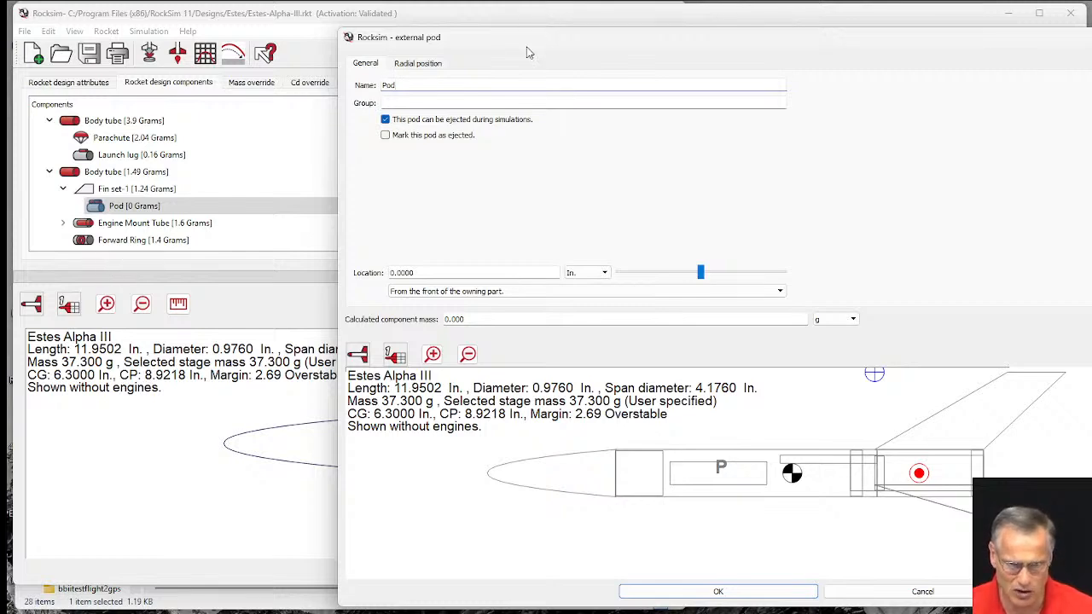
{"action": "left_click_drag", "start_coordinate": [507, 48], "coordinate": [442, 46]}
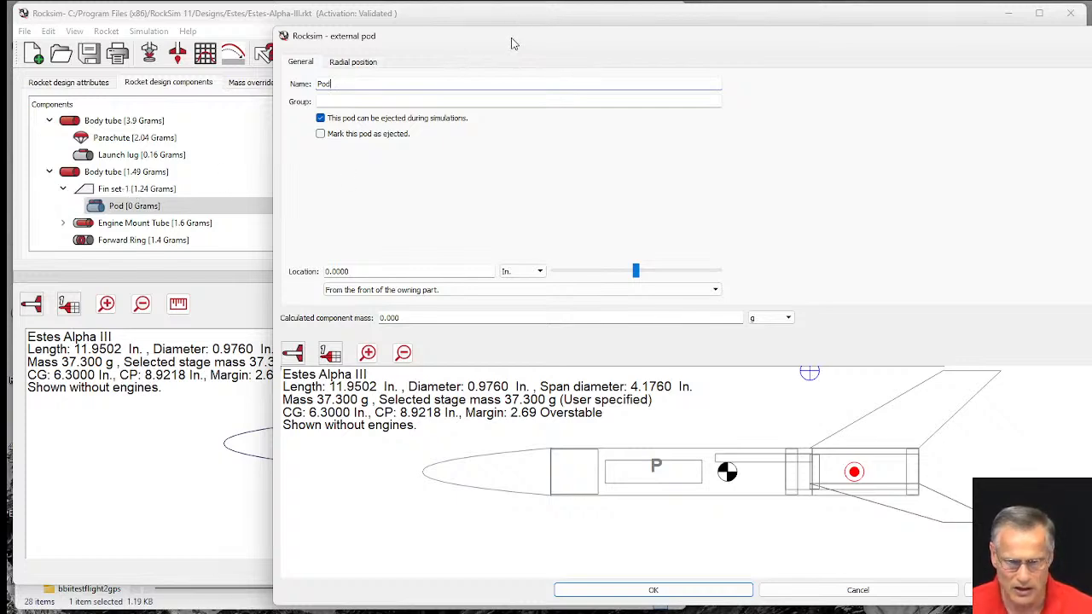
{"action": "left_click_drag", "start_coordinate": [512, 44], "coordinate": [302, 26]}
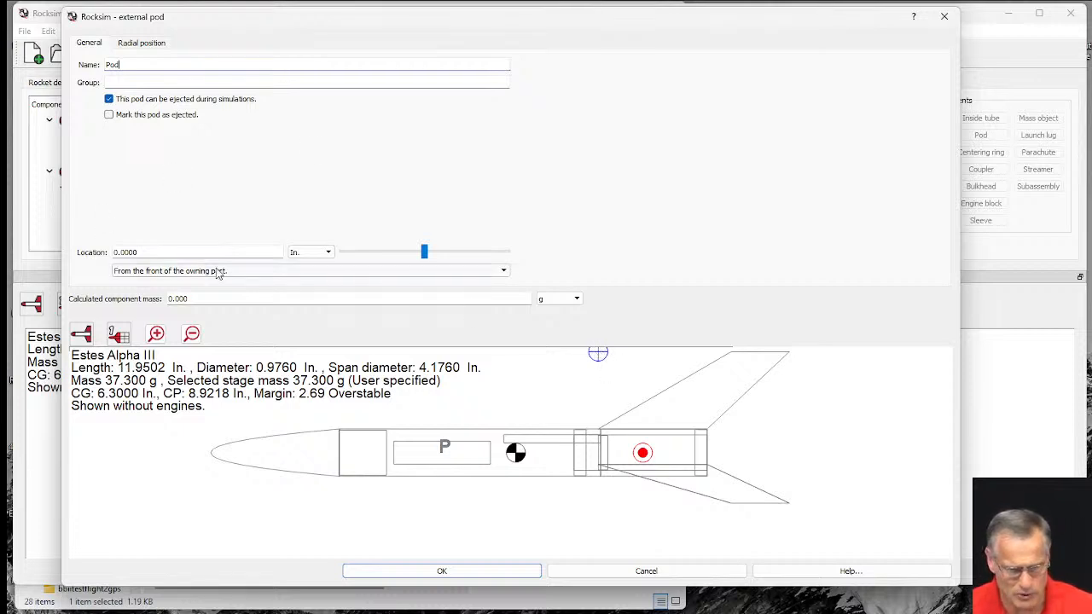
- Set the pod's location to 2.75 in. from the front of the owning part
{"action": "left_click_drag", "start_coordinate": [430, 255], "coordinate": [531, 258]}
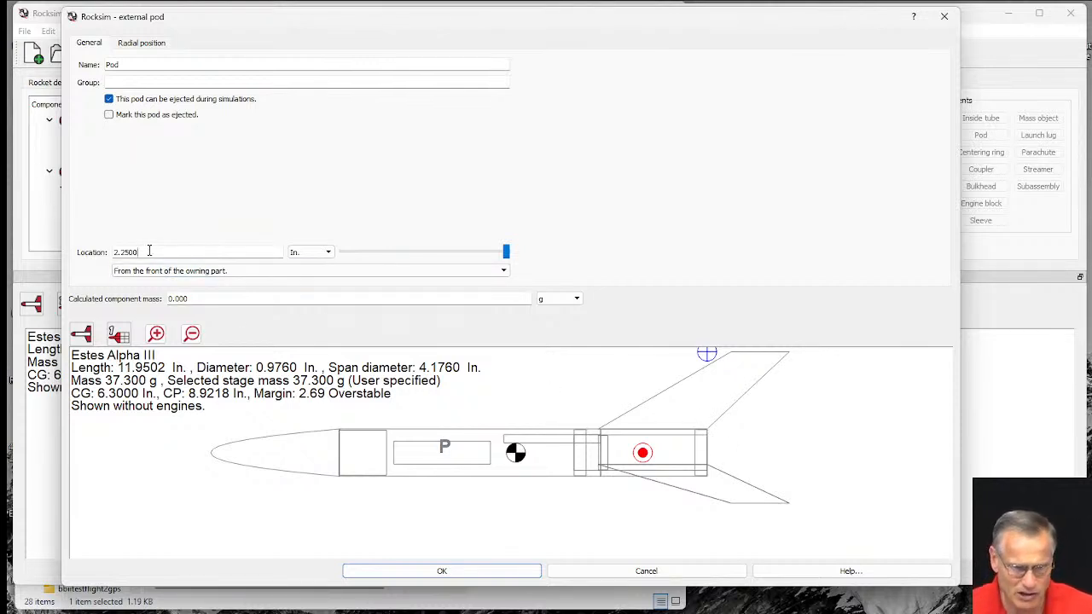
{"action": "left_click_drag", "start_coordinate": [148, 250], "coordinate": [107, 250]}
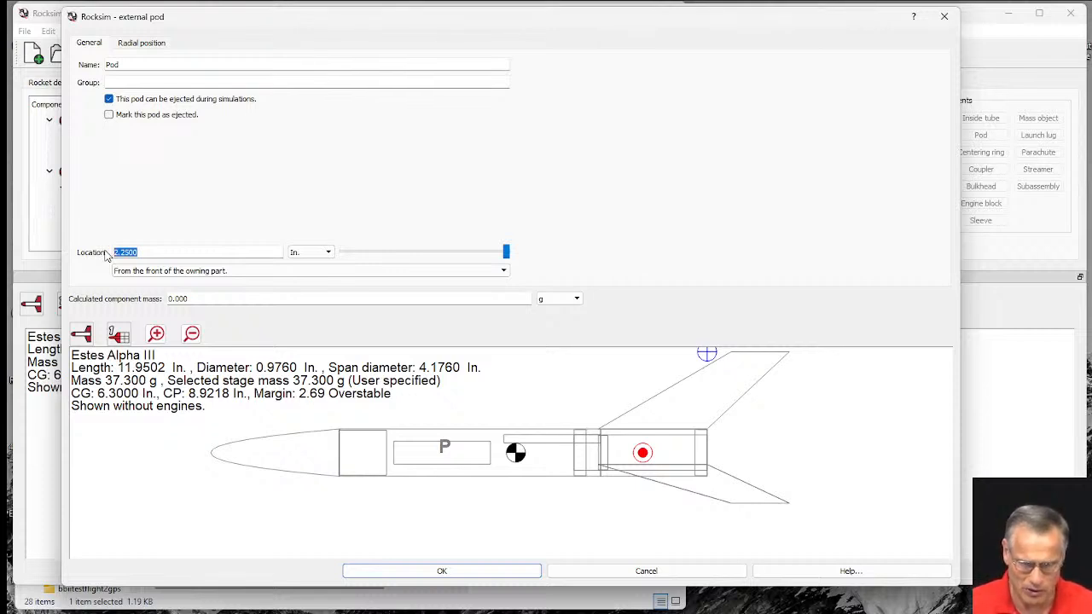
{"action": "type", "text": "3"}
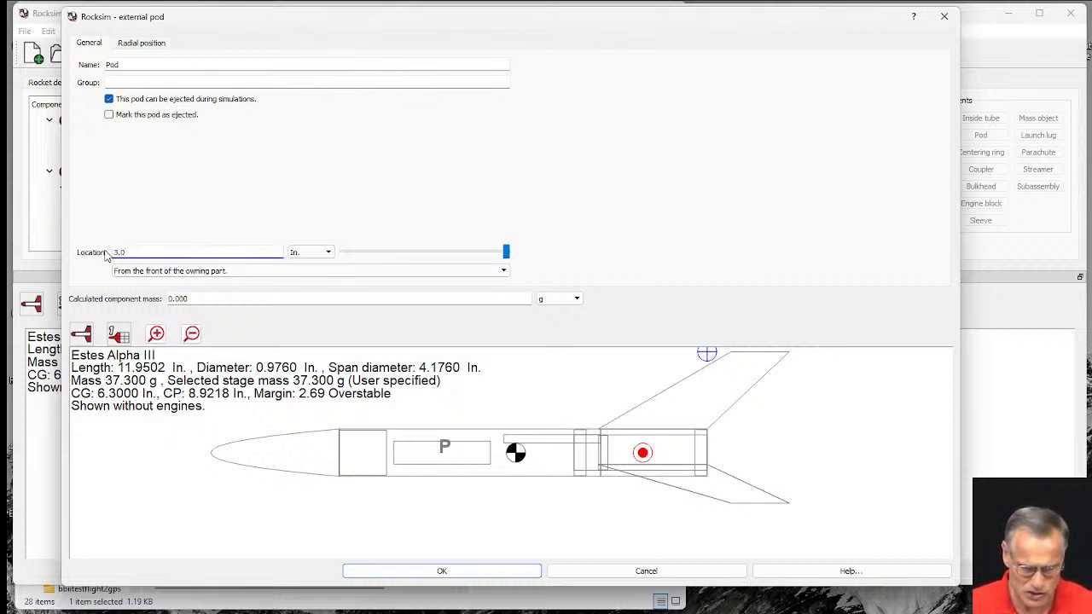
{"action": "type", "text": ".0"}
{"action": "key", "text": "Tab"}
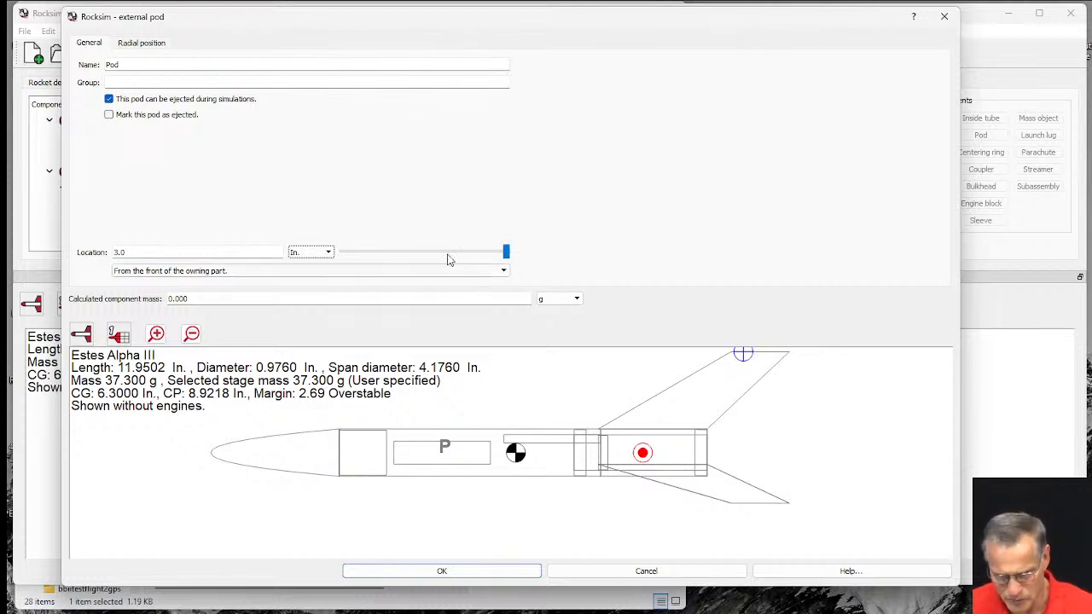
{"action": "left_click_drag", "start_coordinate": [504, 260], "coordinate": [499, 258]}
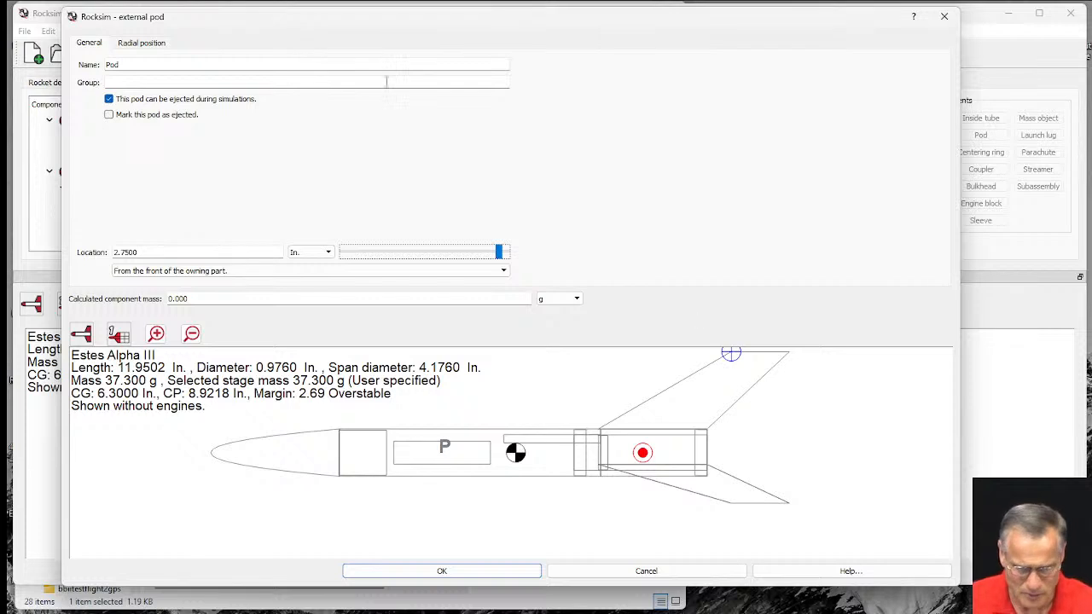
- Show the pod's radial position settings and preview the rocket from its end
{"action": "double_click", "coordinate": [112, 64]}
{"action": "left_click", "coordinate": [134, 44]}
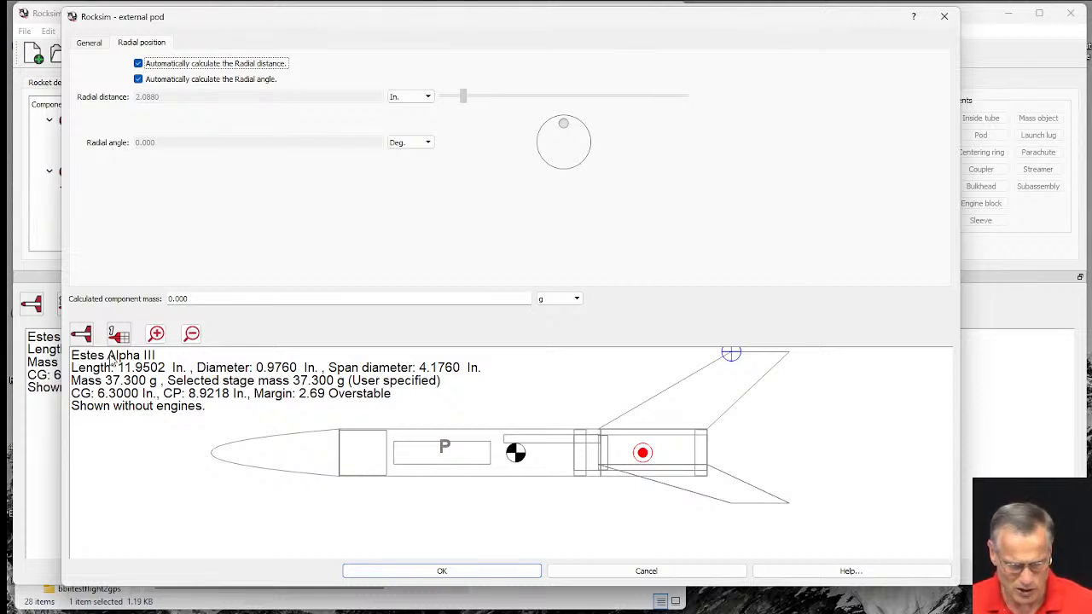
{"action": "left_click", "coordinate": [83, 335]}
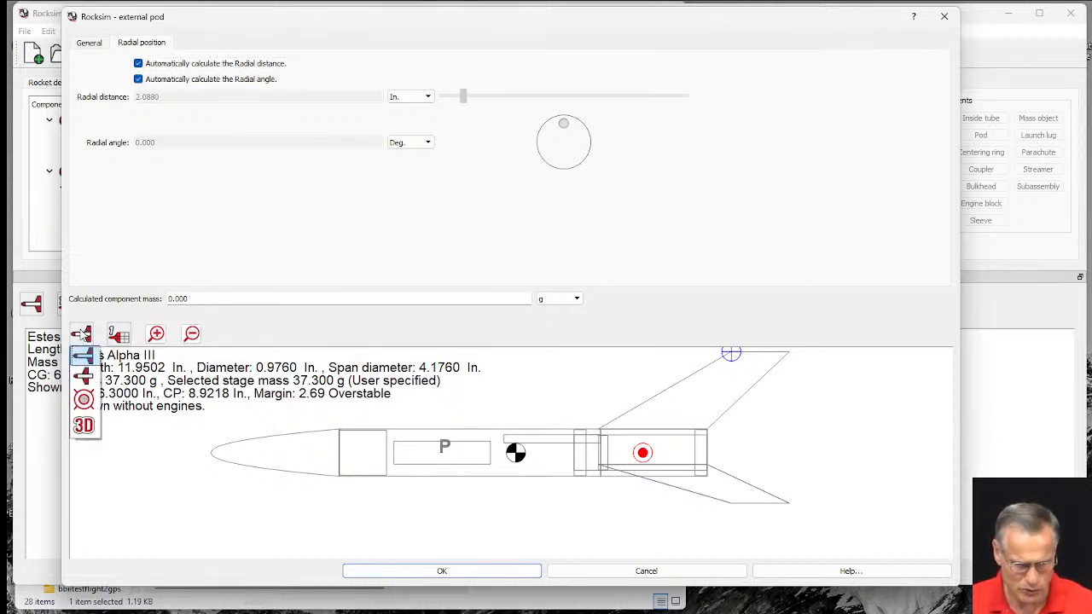
{"action": "left_click", "coordinate": [83, 400]}
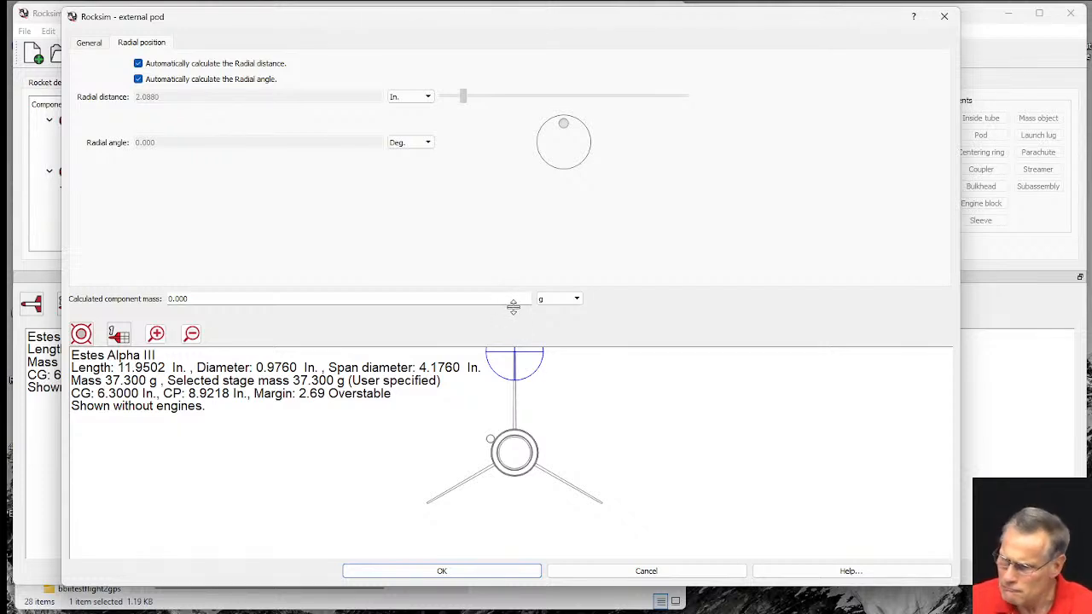
- Check the Constellation photo in the browser, return to RockSim and accept the pod with automatically calculated radial distance and angle
{"action": "key", "text": "alt+Tab"}
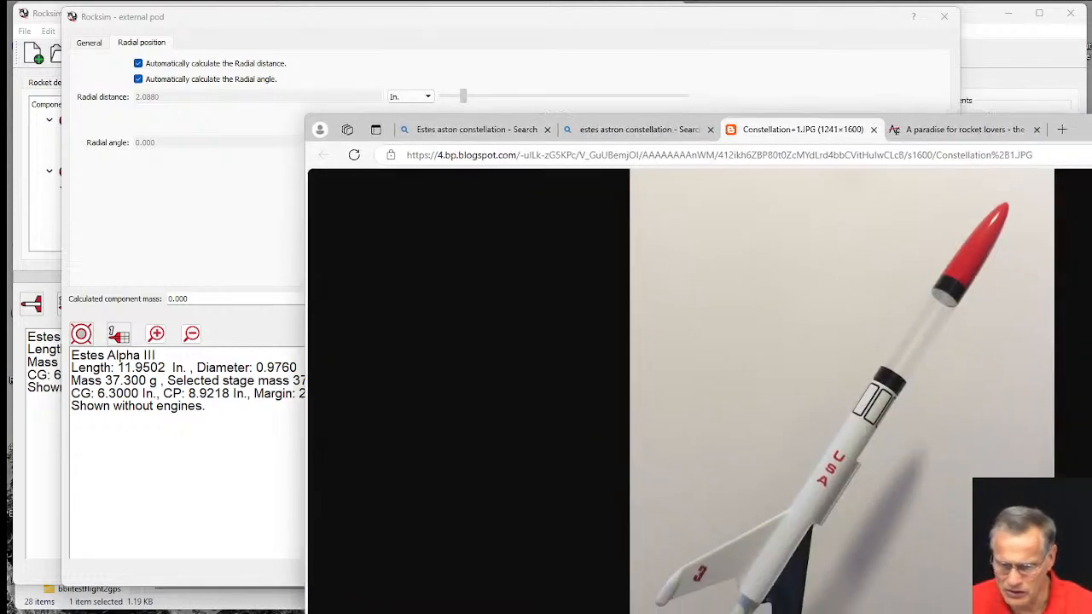
{"action": "left_click_drag", "start_coordinate": [1091, 134], "coordinate": [978, 46]}
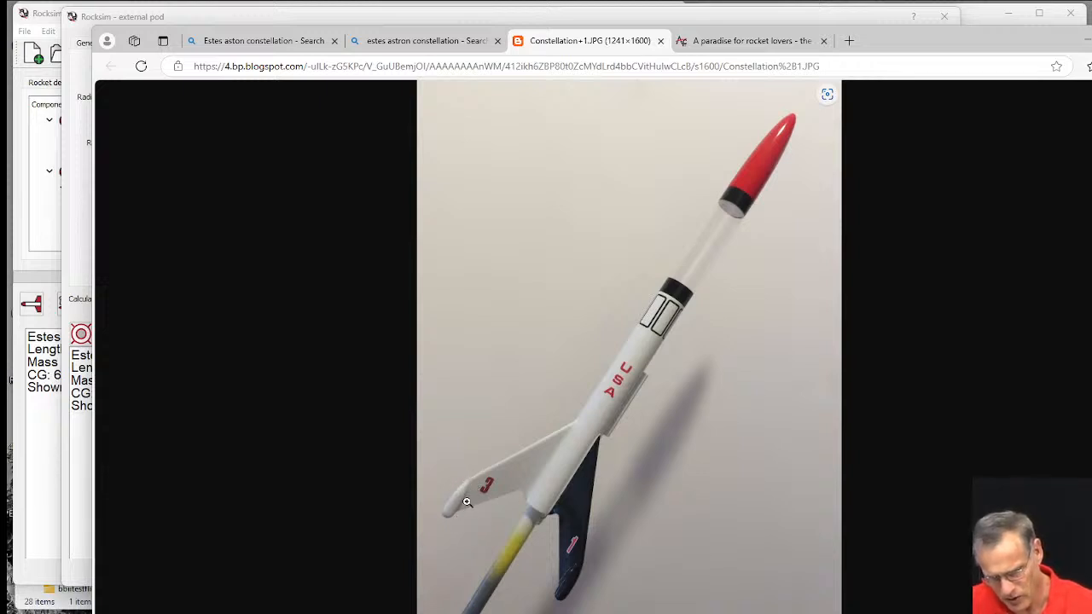
{"action": "left_click_drag", "start_coordinate": [277, 17], "coordinate": [229, 46]}
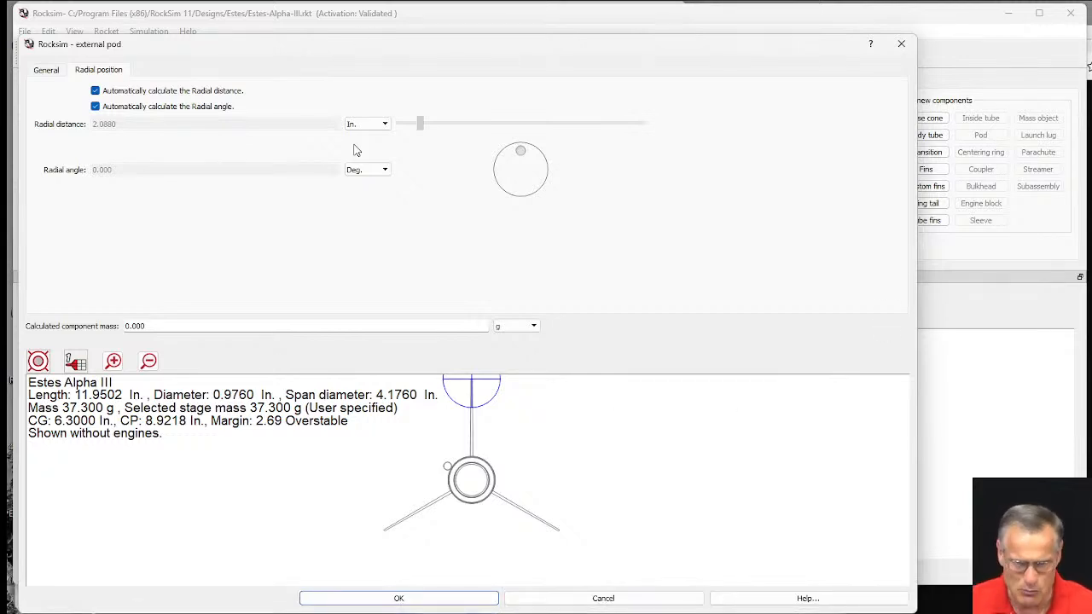
{"action": "left_click_drag", "start_coordinate": [293, 38], "coordinate": [337, 34]}
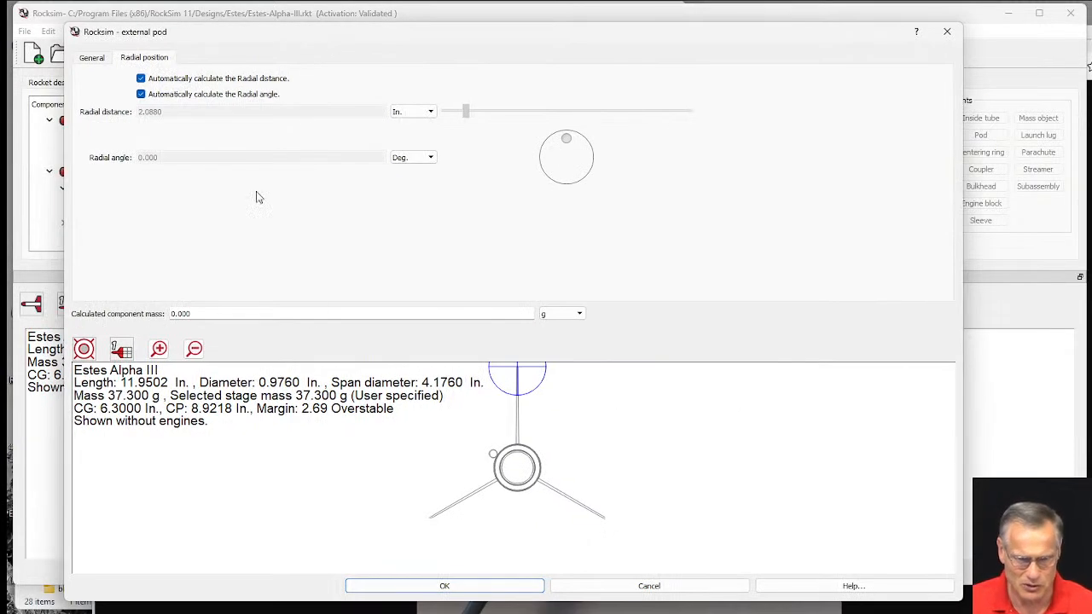
{"action": "left_click", "coordinate": [503, 591]}
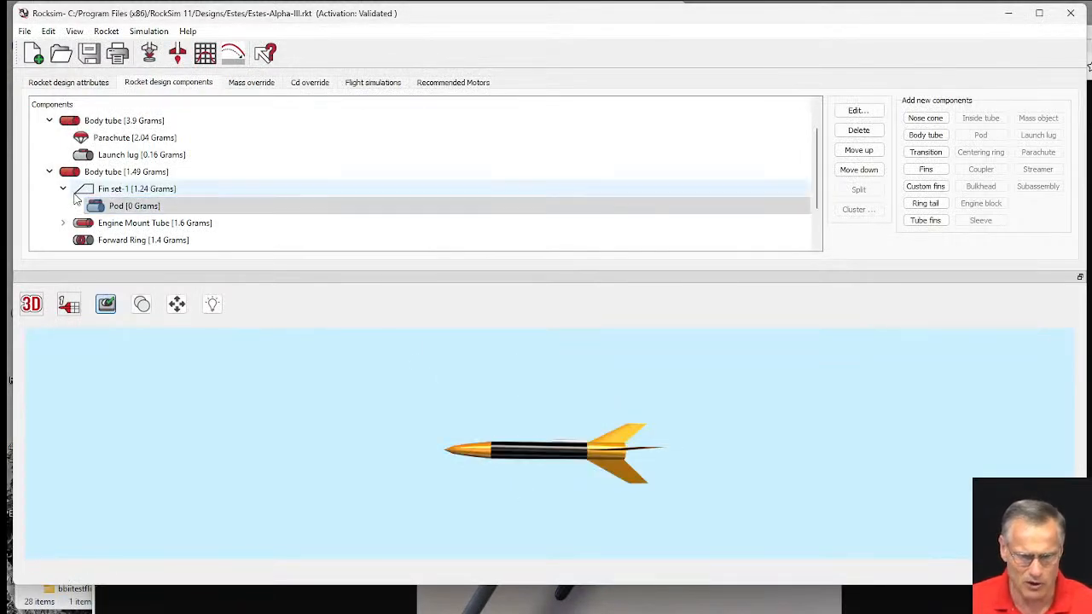
{"action": "left_click", "coordinate": [115, 208]}
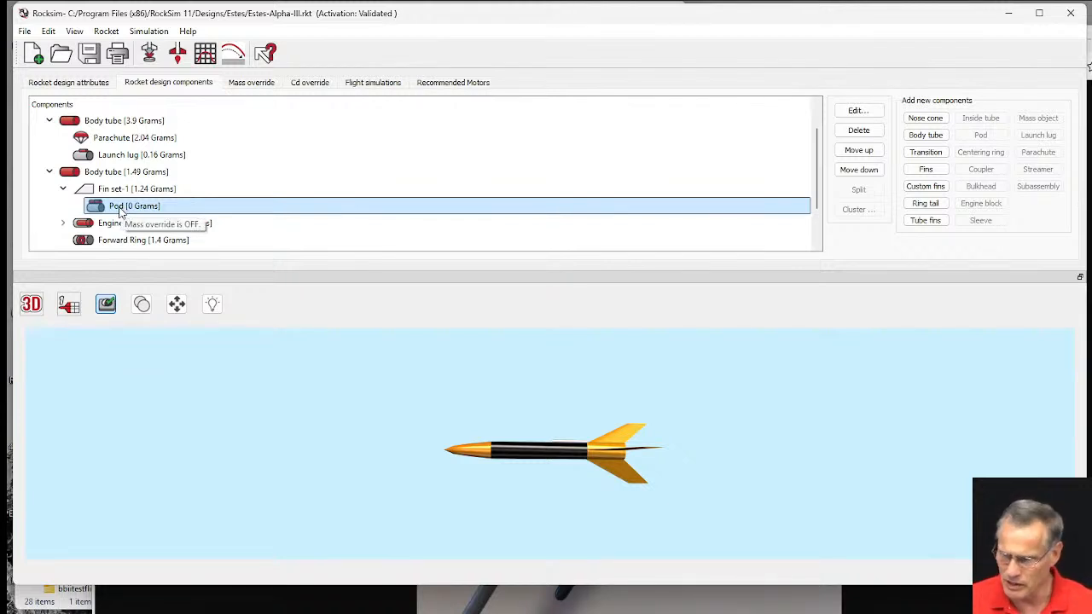
- Switch to the browser and examine the enlarged Constellation photo, from the pods on the fin tips to the nose cone
{"action": "left_click", "coordinate": [253, 608]}
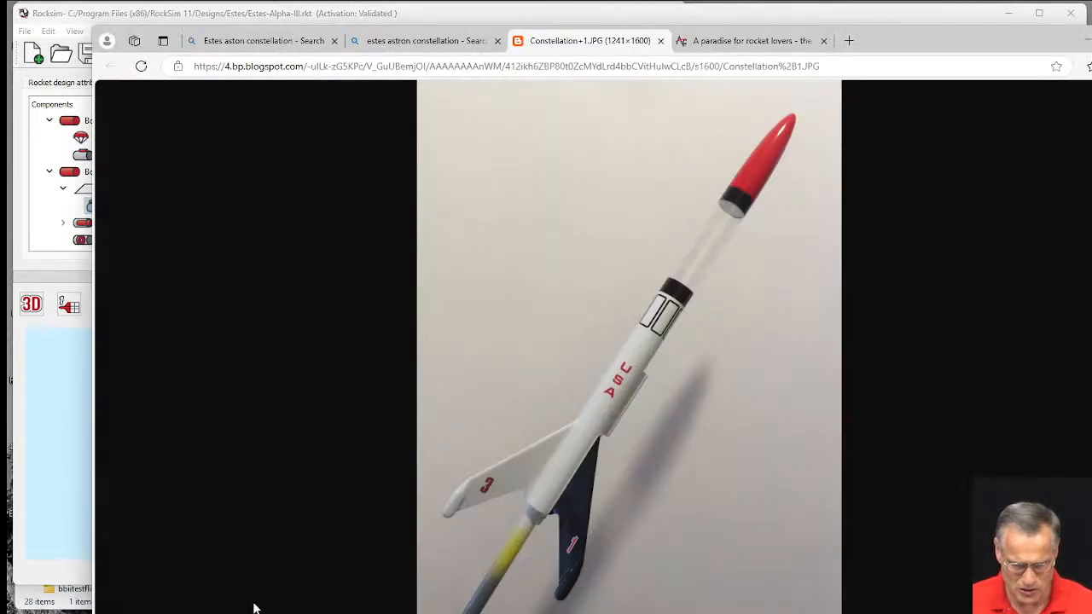
{"action": "left_click", "coordinate": [459, 493]}
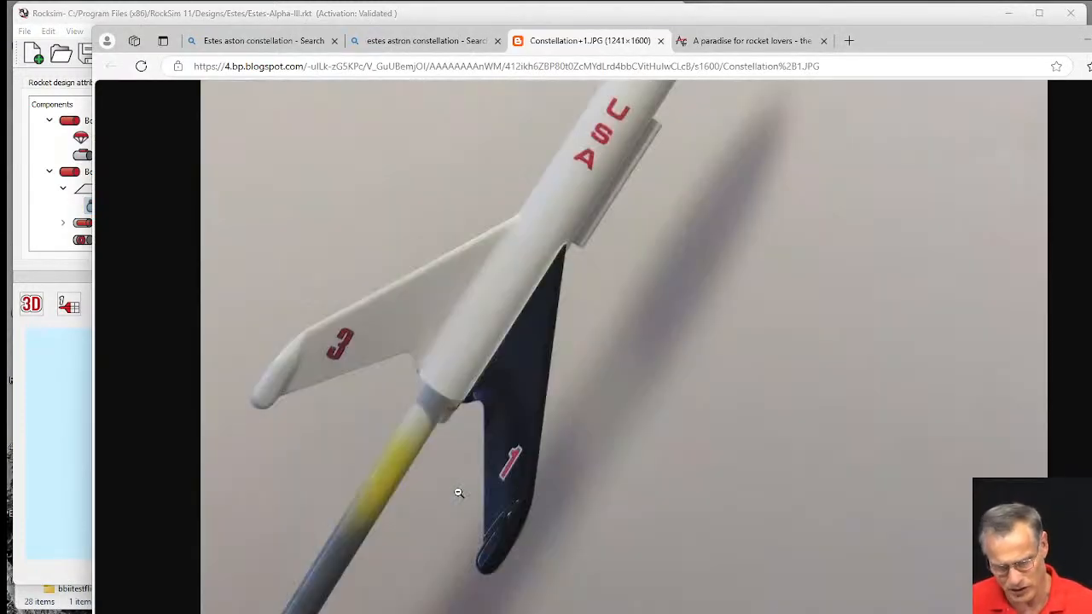
{"action": "left_click", "coordinate": [267, 350]}
{"action": "left_click", "coordinate": [262, 373]}
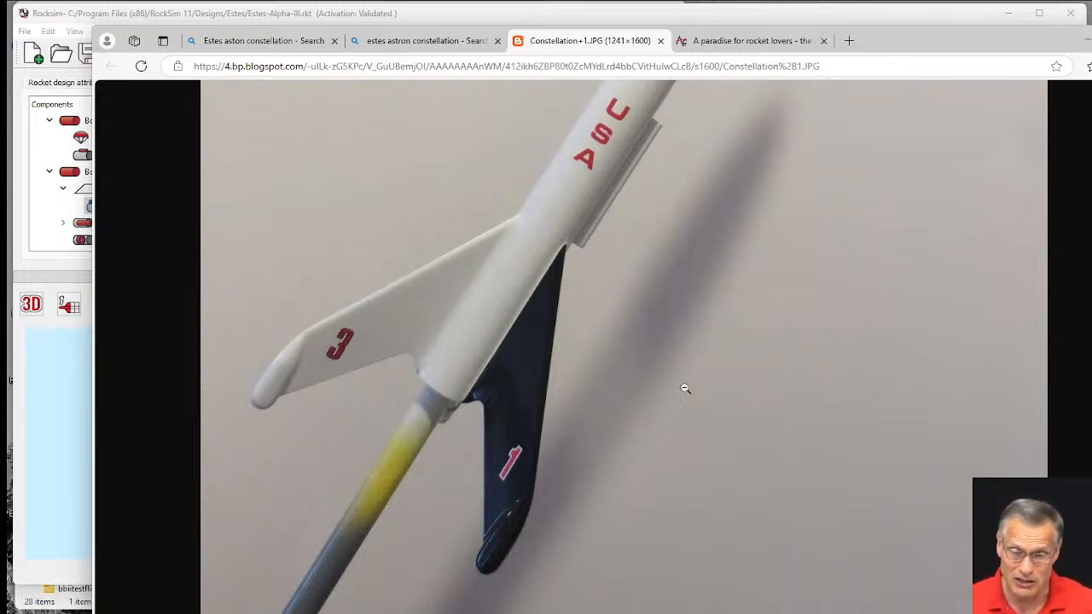
{"action": "scroll", "coordinate": [724, 268], "scroll_direction": "up", "scroll_amount": 5}
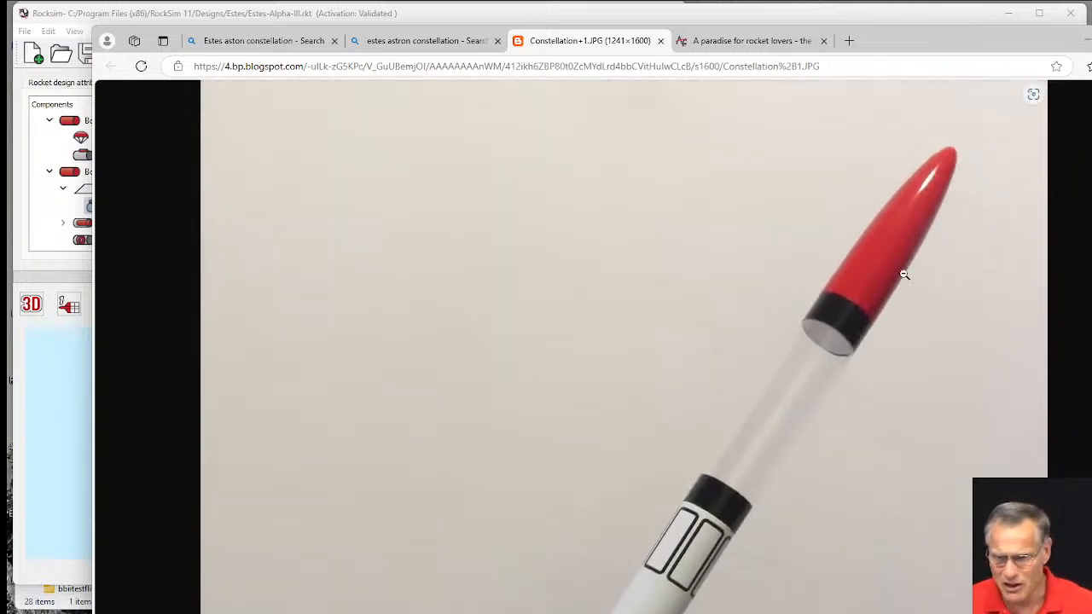
{"action": "scroll", "coordinate": [896, 278], "scroll_direction": "up", "scroll_amount": 2}
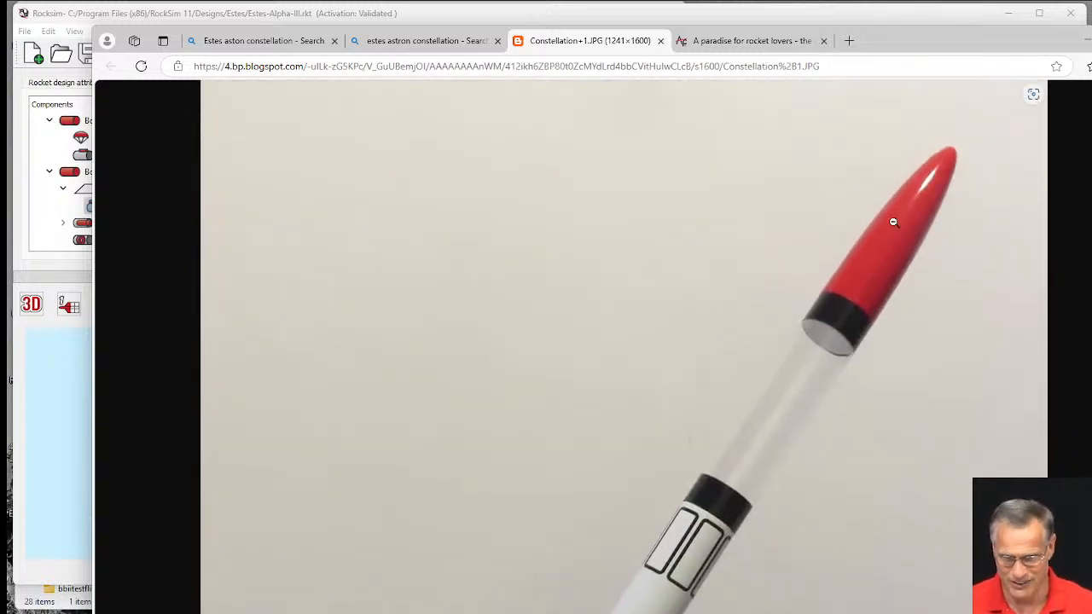
{"action": "scroll", "coordinate": [797, 244], "scroll_direction": "down", "scroll_amount": 8}
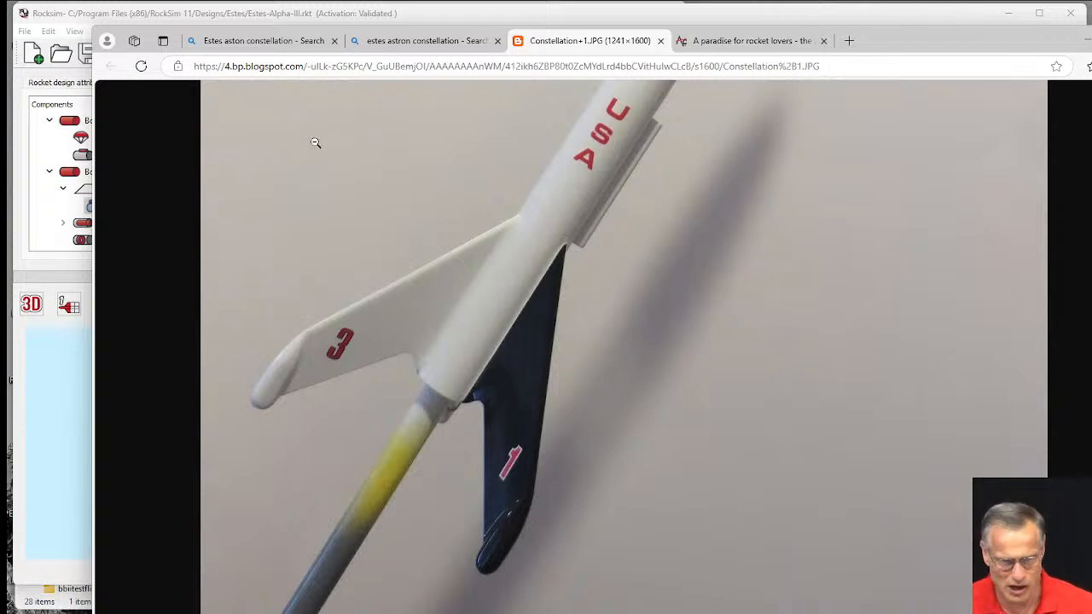
- Return to RockSim and add a nose cone to the pod without choosing a part from the database
{"action": "left_click", "coordinate": [58, 406]}
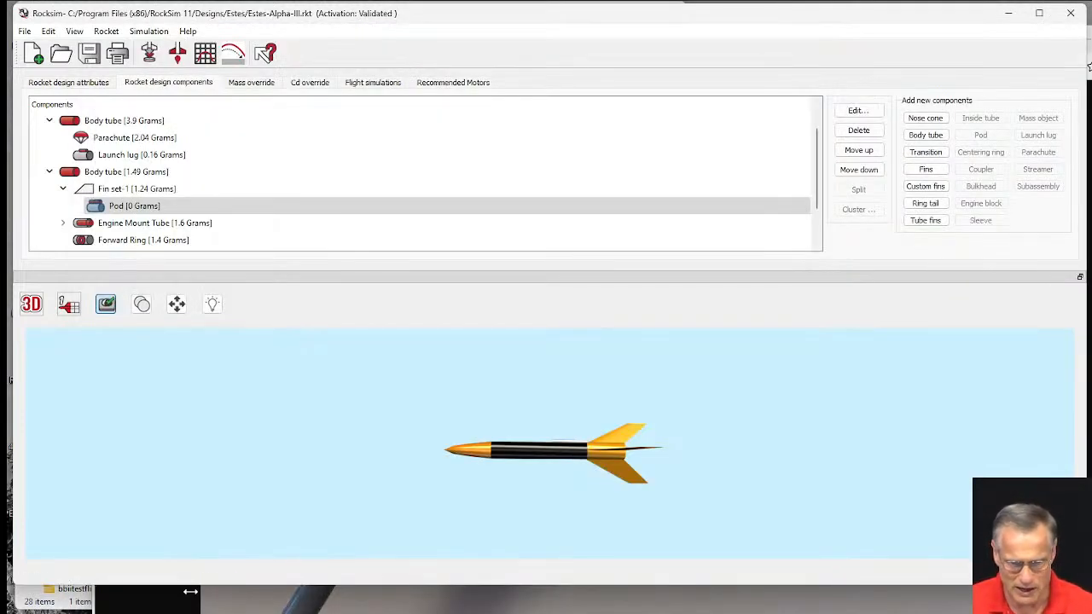
{"action": "left_click_drag", "start_coordinate": [511, 10], "coordinate": [467, 179]}
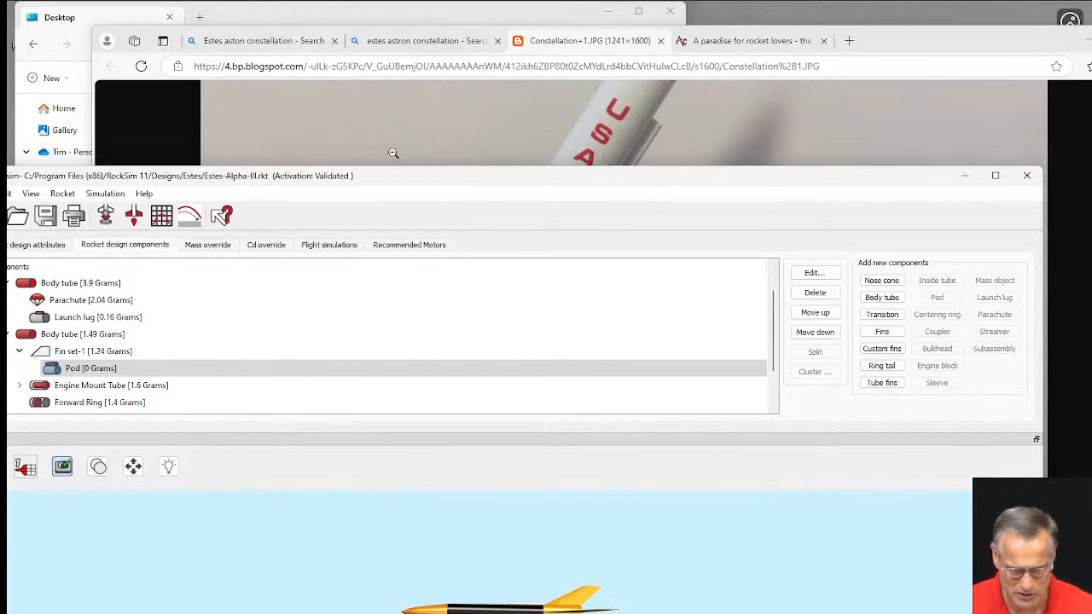
{"action": "double_click", "coordinate": [404, 178]}
{"action": "left_click", "coordinate": [156, 212]}
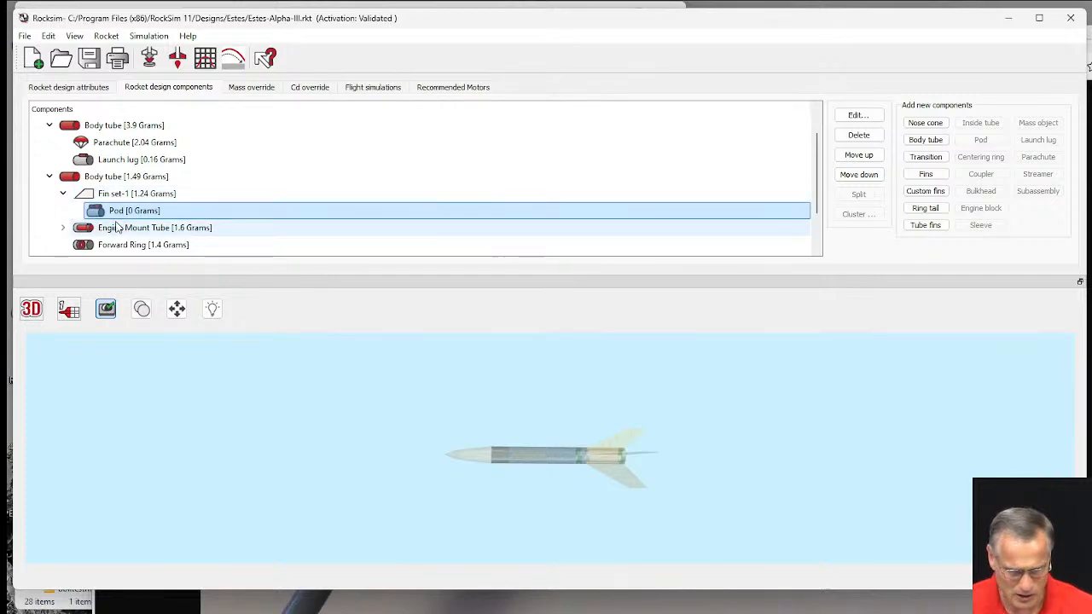
{"action": "left_click", "coordinate": [934, 124]}
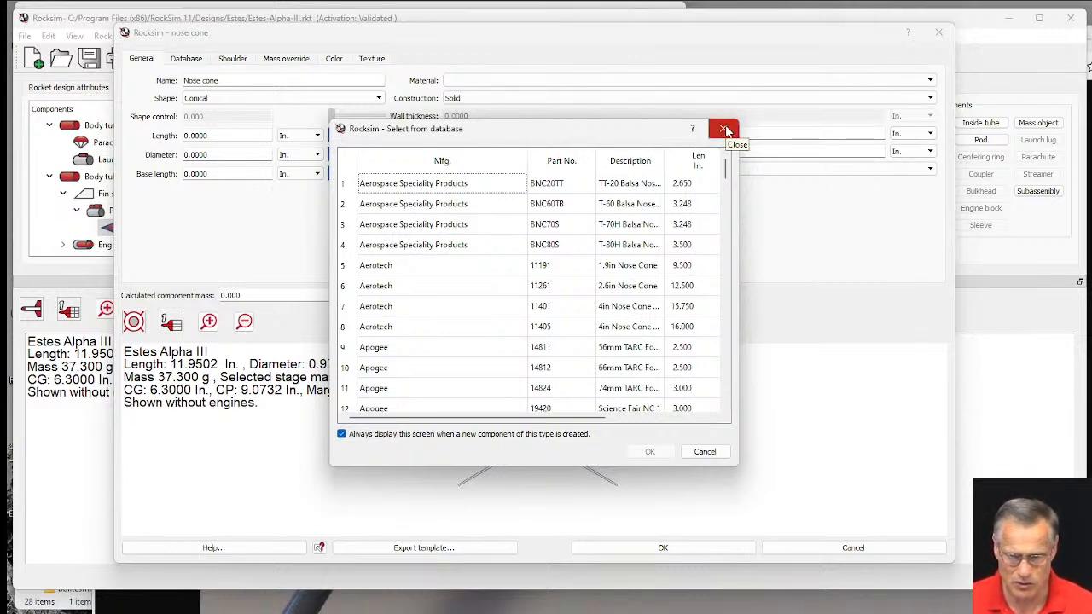
{"action": "left_click", "coordinate": [706, 452]}
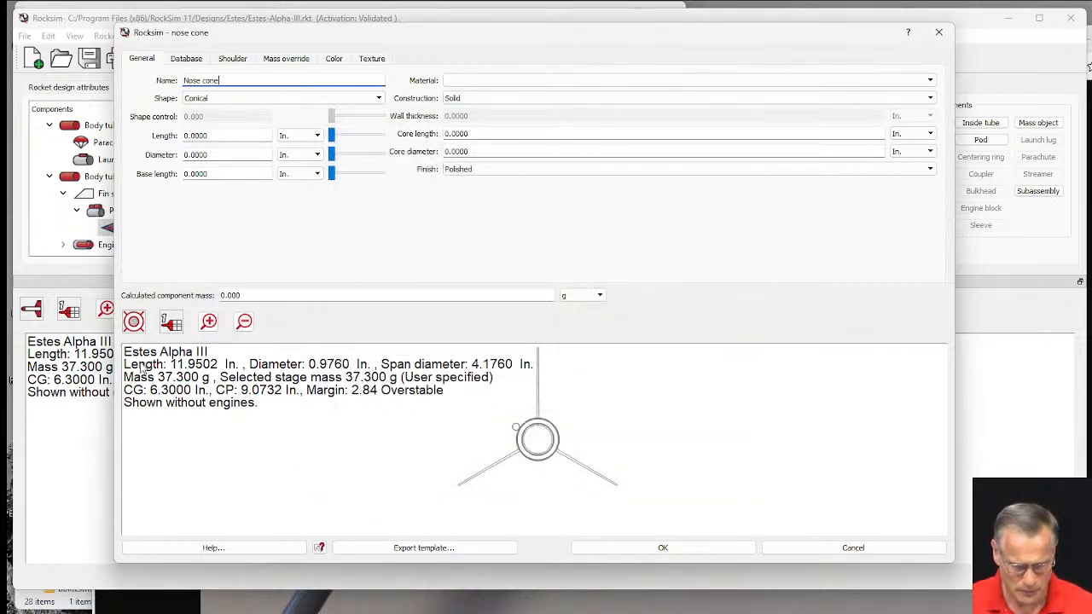
- Preview the rocket from the side and set the pod nose cone's shape to Elliptical
{"action": "left_click", "coordinate": [134, 324]}
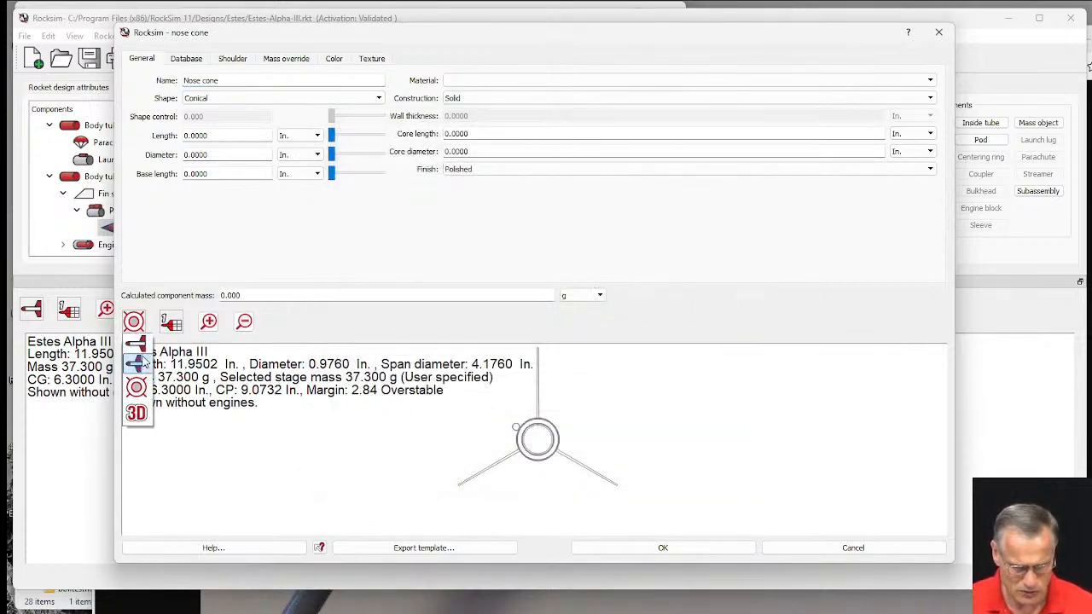
{"action": "left_click", "coordinate": [143, 345]}
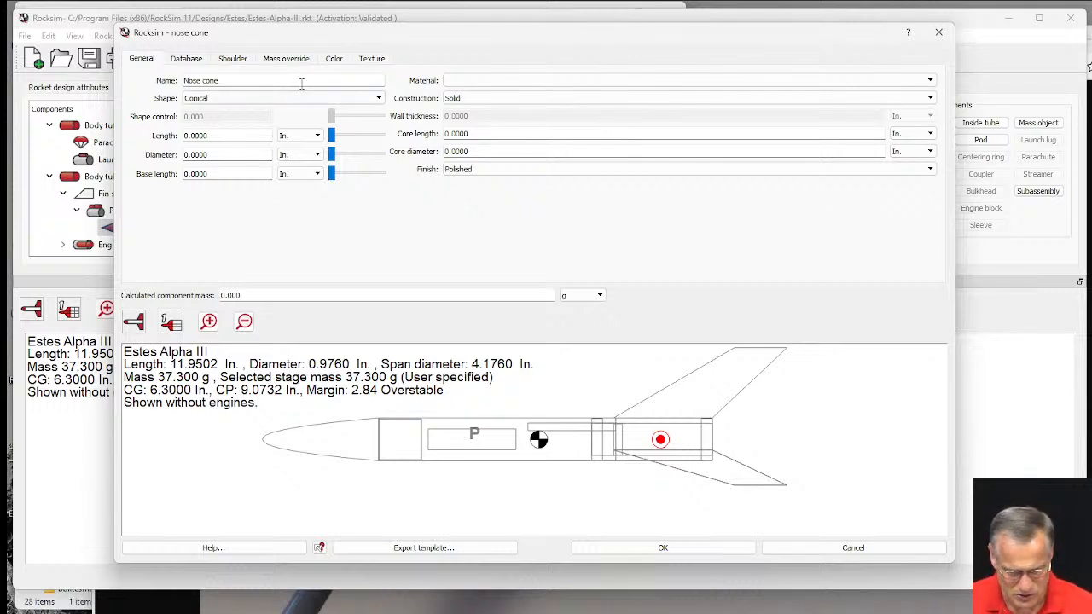
{"action": "left_click", "coordinate": [213, 100]}
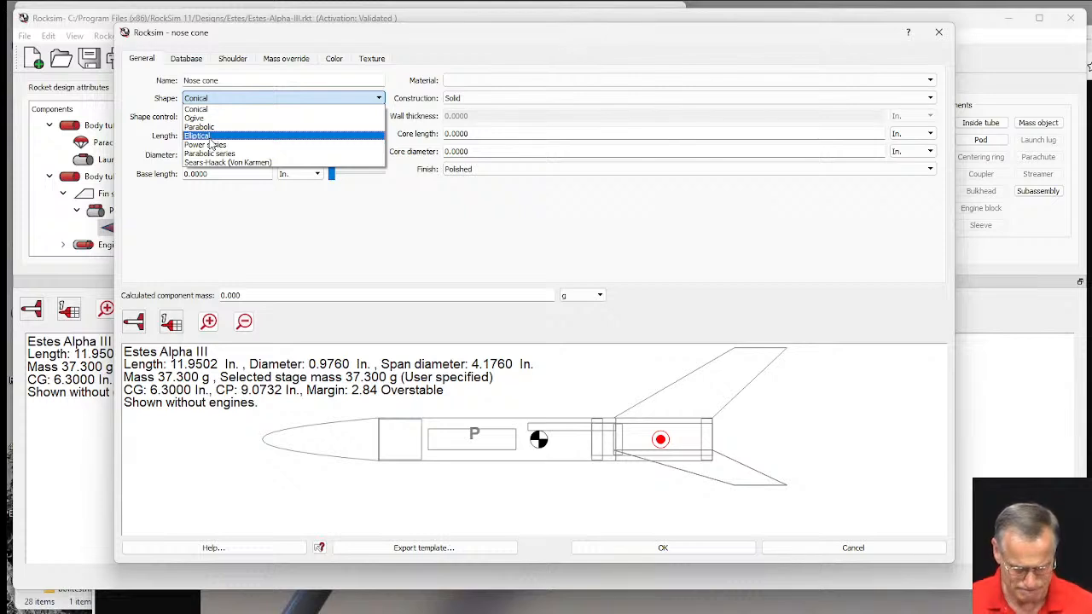
{"action": "left_click", "coordinate": [211, 139]}
- Set the pod nose cone's length to 1.0 in. and its diameter to 0.3 in
{"action": "left_click_drag", "start_coordinate": [208, 136], "coordinate": [186, 135]}
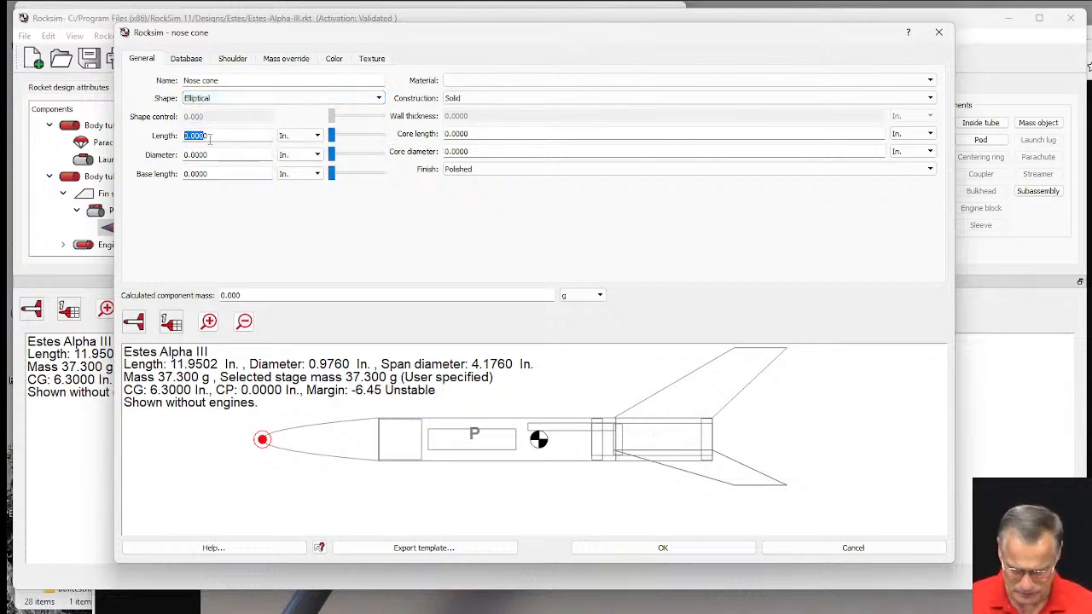
{"action": "type", "text": "1."}
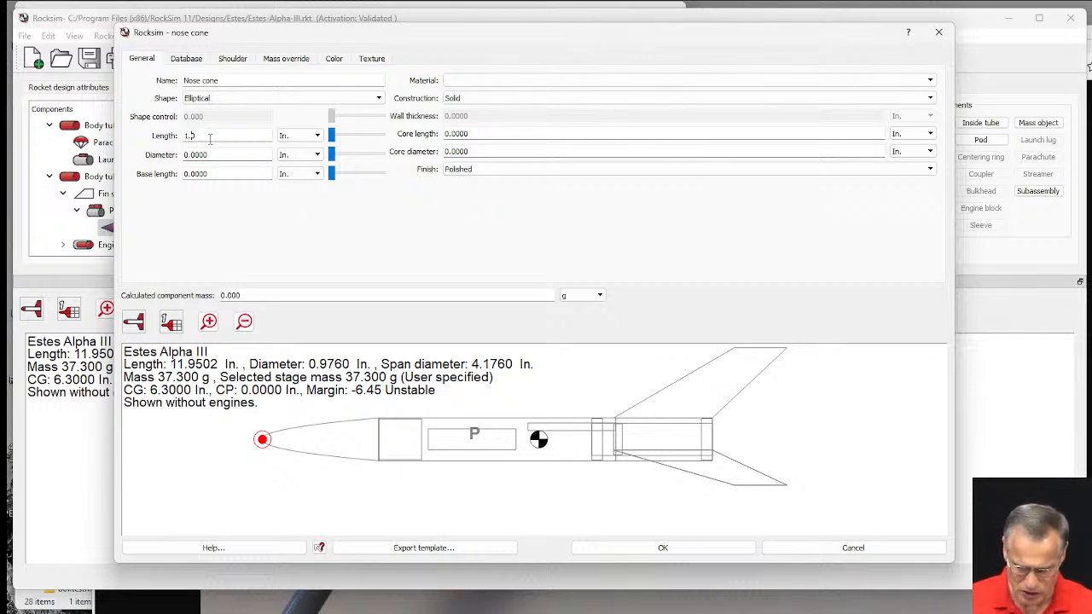
{"action": "type", "text": "0"}
{"action": "key", "text": "Tab"}
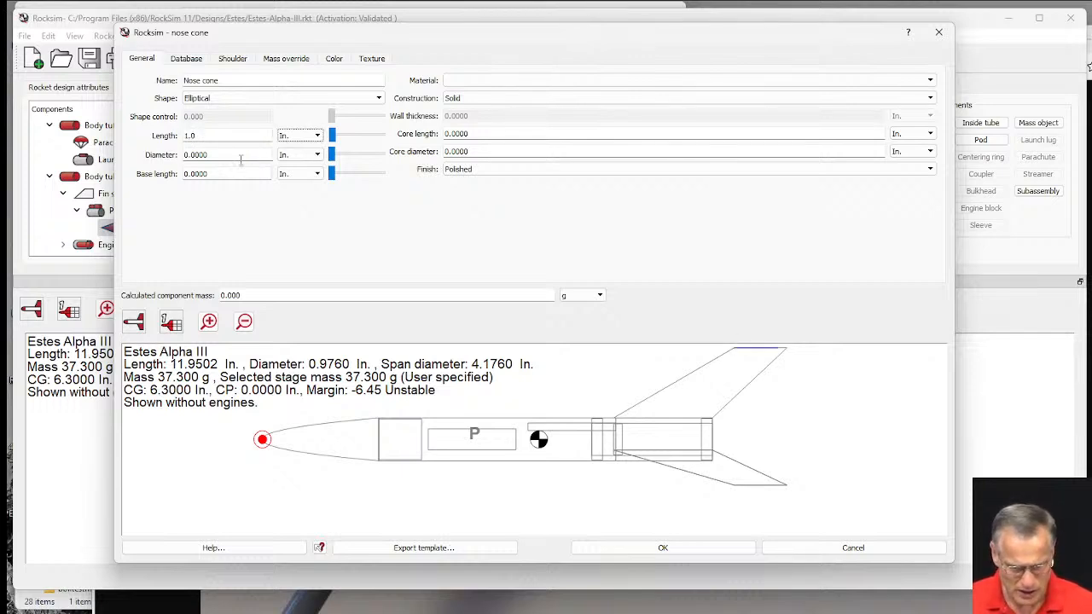
{"action": "left_click_drag", "start_coordinate": [224, 157], "coordinate": [177, 158]}
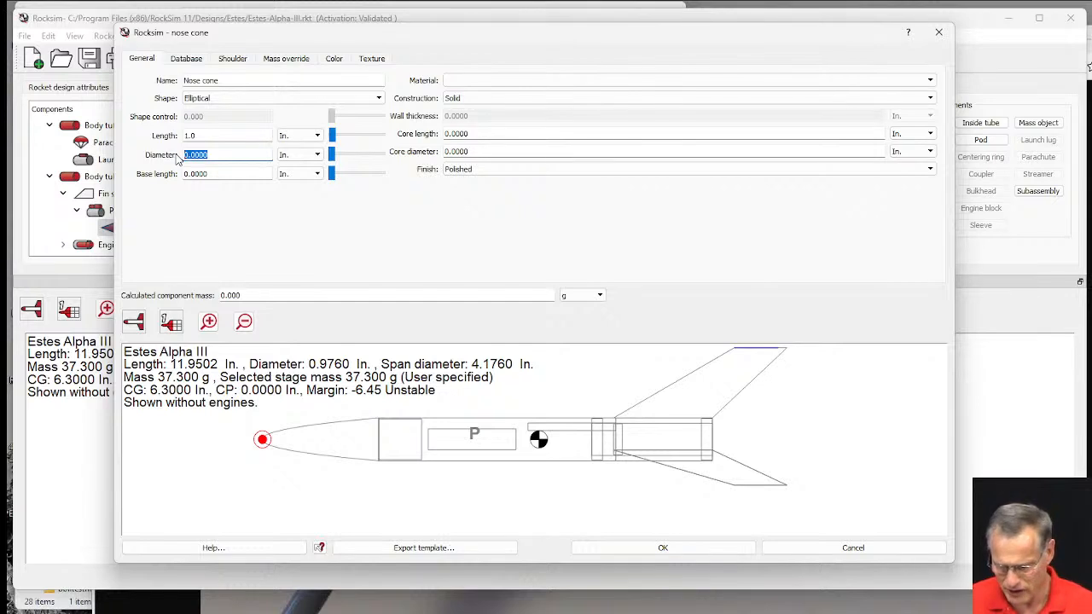
{"action": "key", "text": "BackSpace"}
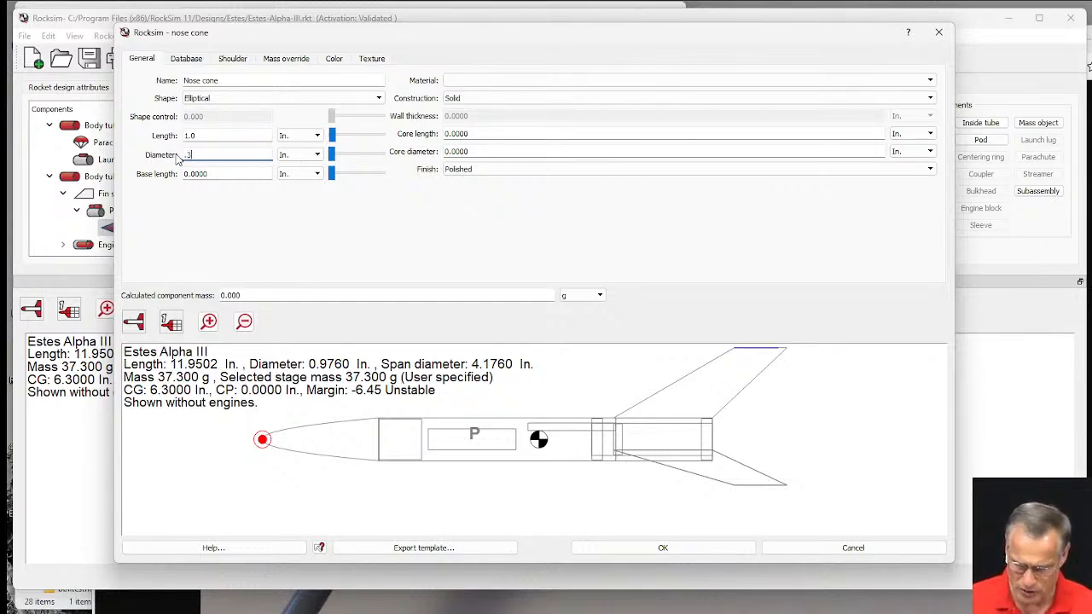
{"action": "type", "text": ".3"}
{"action": "key", "text": "Tab"}
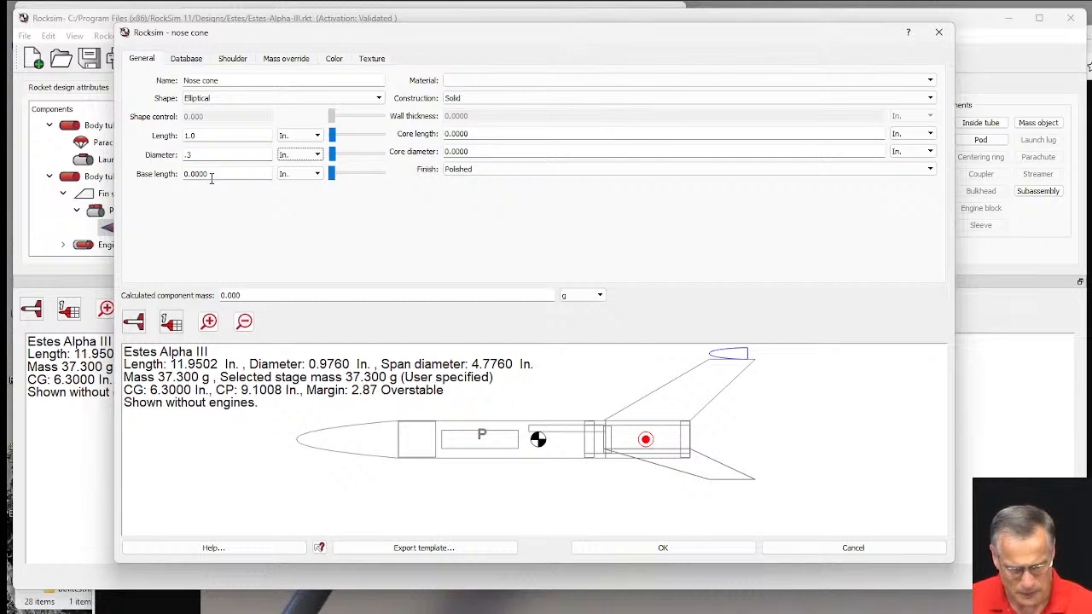
- Assign Balsa as the nose cone's material and accept the part
{"action": "left_click", "coordinate": [504, 82]}
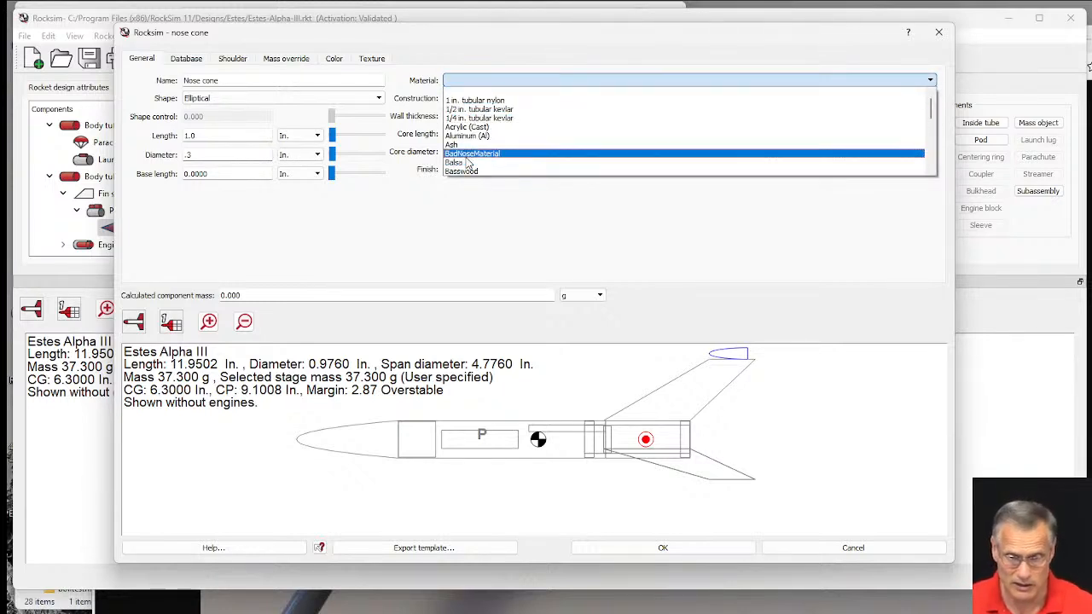
{"action": "left_click", "coordinate": [470, 167]}
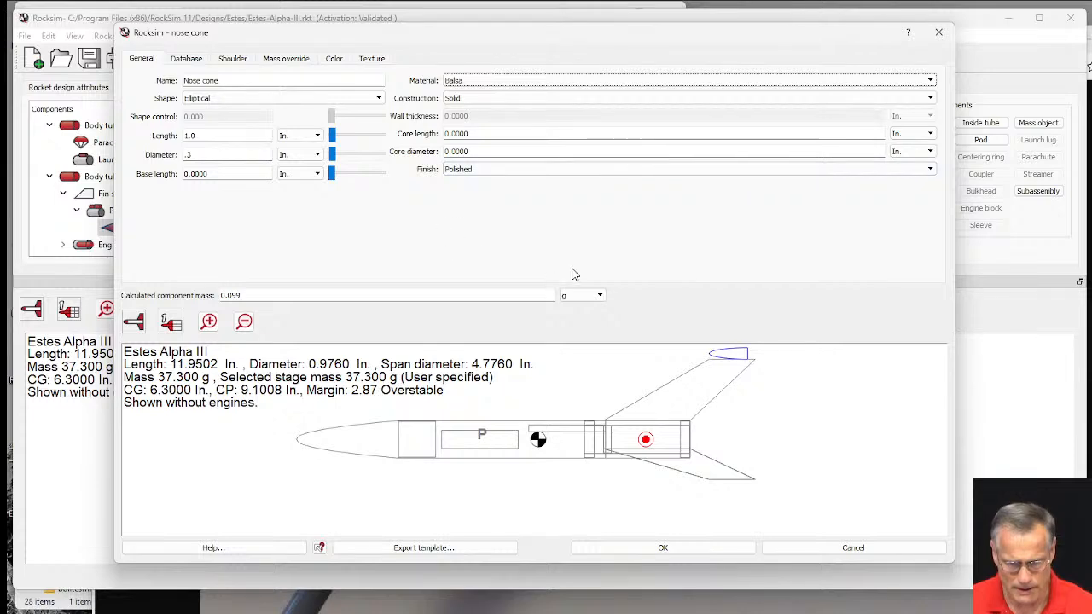
{"action": "left_click", "coordinate": [677, 548]}
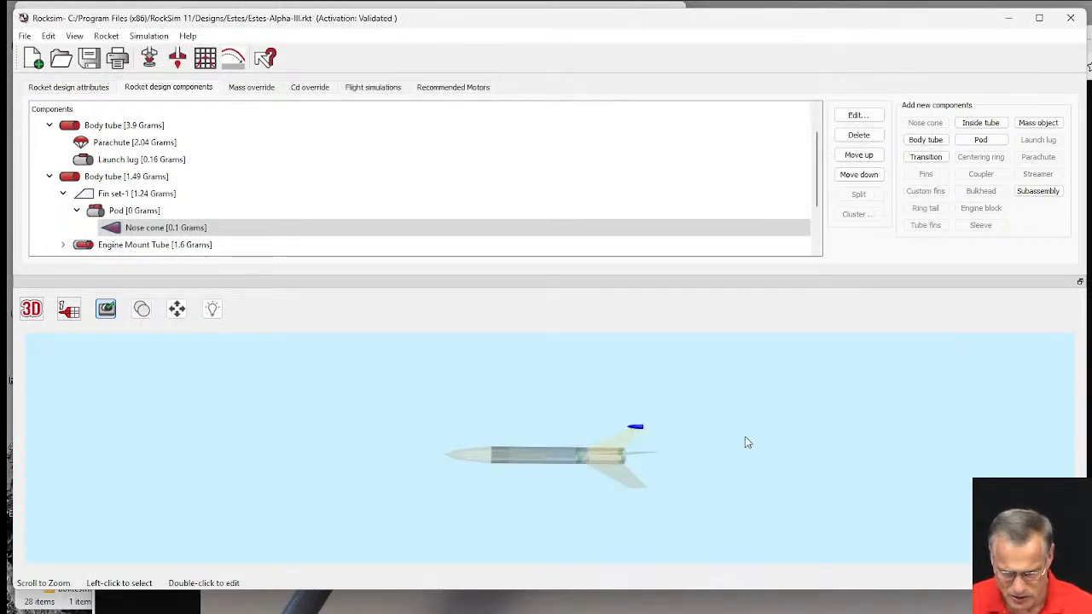
- Reopen the pod's radial position settings and turn off automatic calculation of its radial distance and radial angle
{"action": "scroll", "coordinate": [667, 440], "scroll_direction": "up", "scroll_amount": 4}
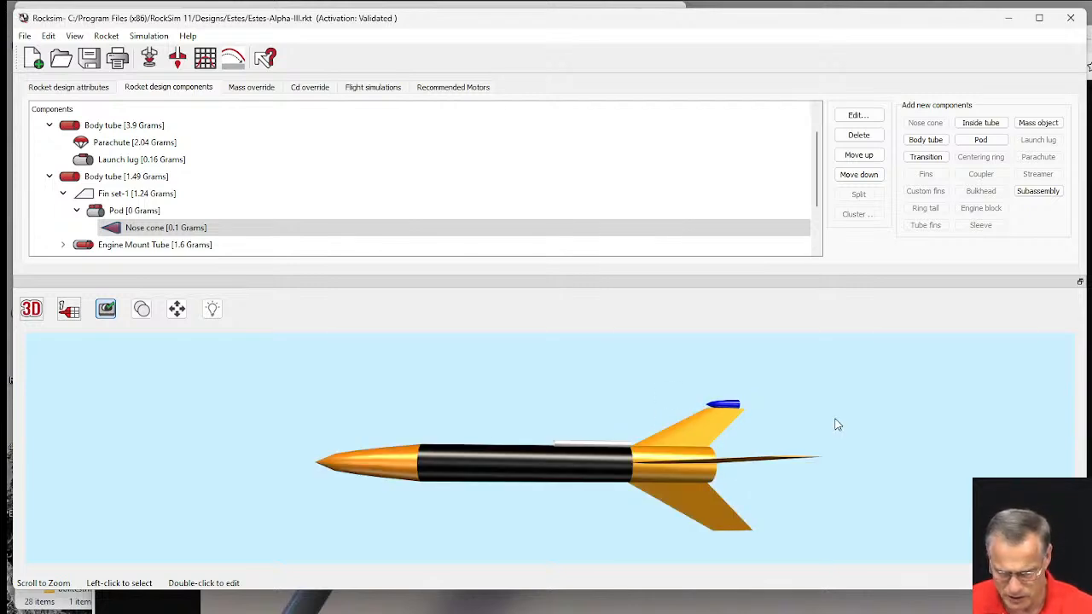
{"action": "scroll", "coordinate": [834, 419], "scroll_direction": "up", "scroll_amount": 2}
{"action": "mouse_move", "coordinate": [793, 444]}
{"action": "left_mouse_down"}
{"action": "mouse_move", "coordinate": [488, 456]}
{"action": "mouse_move", "coordinate": [702, 476]}
{"action": "mouse_move", "coordinate": [729, 421]}
{"action": "mouse_move", "coordinate": [784, 453]}
{"action": "mouse_move", "coordinate": [794, 519]}
{"action": "mouse_move", "coordinate": [746, 504]}
{"action": "mouse_move", "coordinate": [786, 367]}
{"action": "left_mouse_up"}
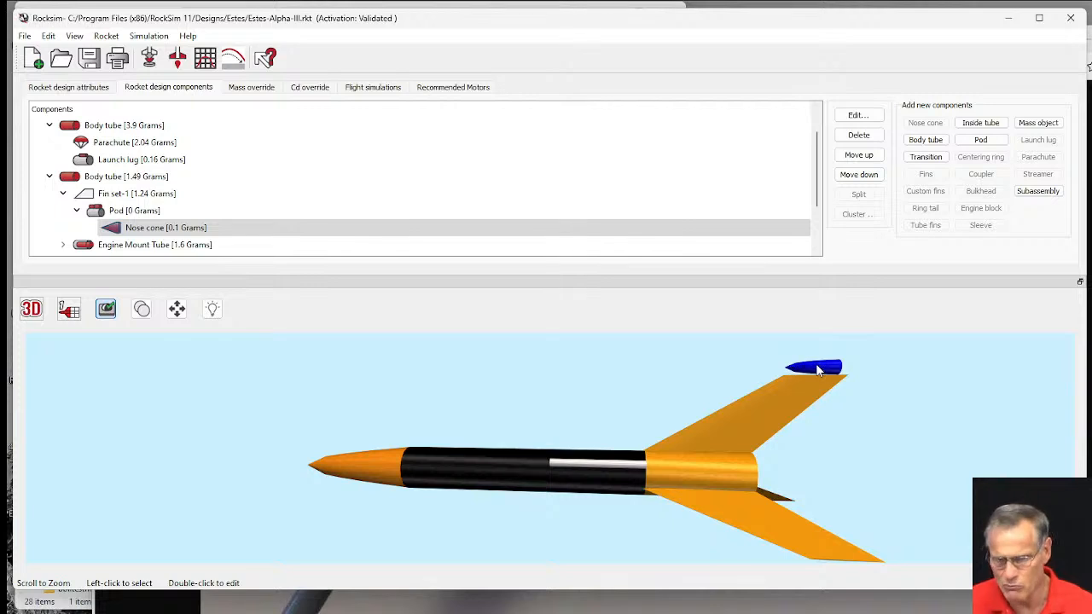
{"action": "double_click", "coordinate": [128, 213]}
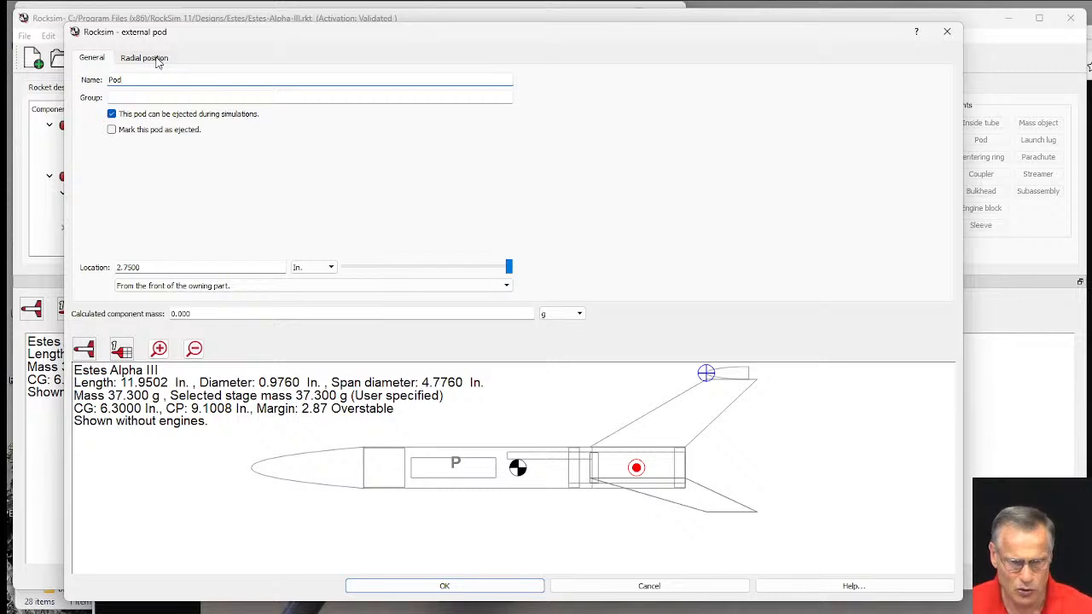
{"action": "left_click", "coordinate": [145, 58]}
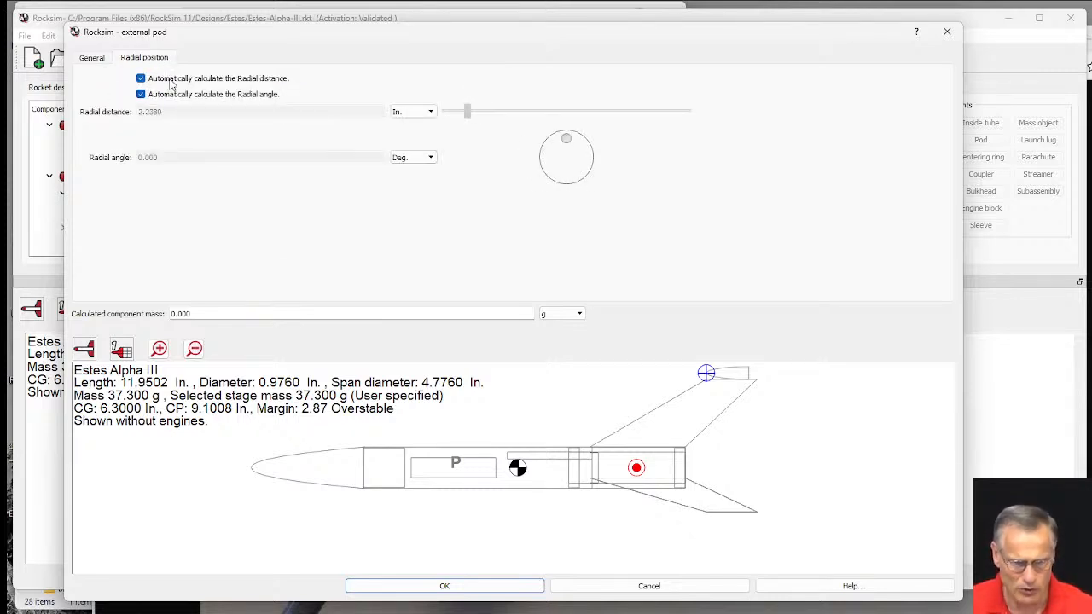
{"action": "left_click", "coordinate": [141, 79]}
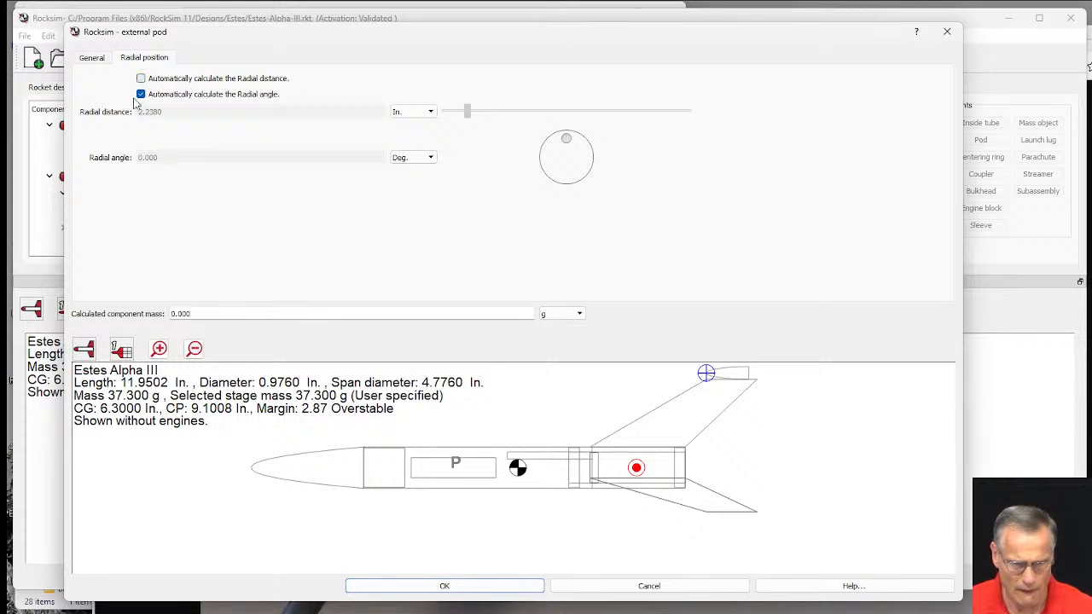
{"action": "left_click", "coordinate": [140, 94]}
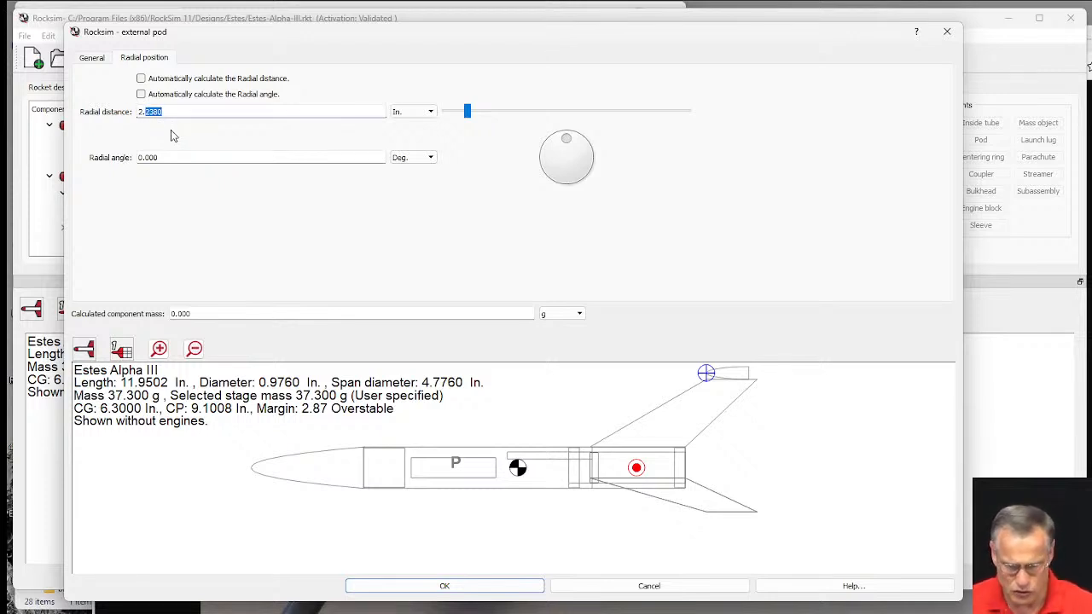
- Try radial distances of 2.0 in. and 2.1 in. for the pod, checking its alignment with the fin tip
{"action": "type", "text": "0"}
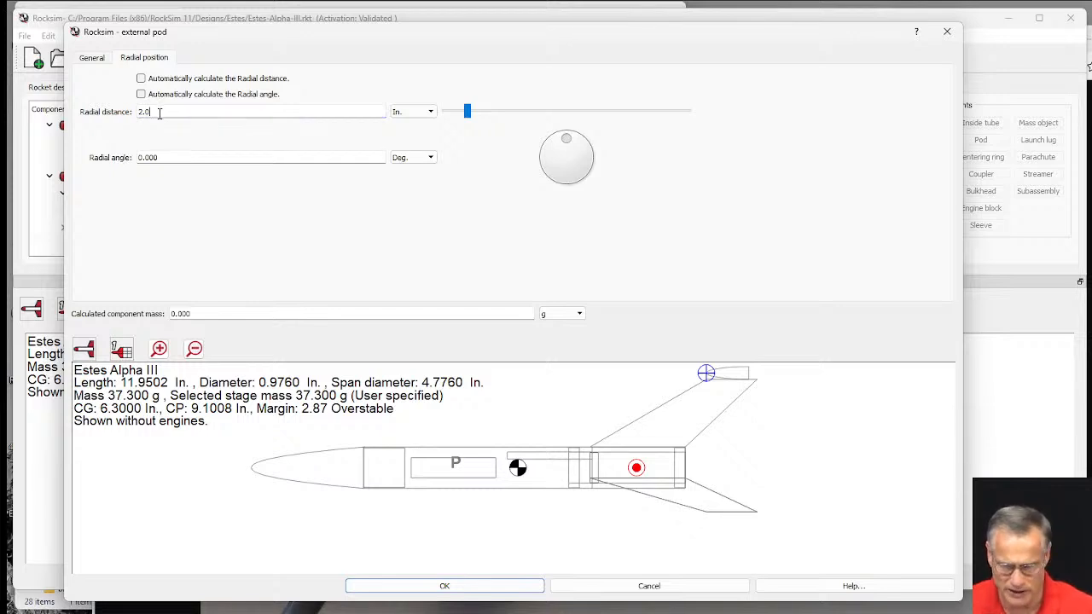
{"action": "key", "text": "Tab"}
{"action": "scroll", "coordinate": [755, 384], "scroll_direction": "up", "scroll_amount": 3}
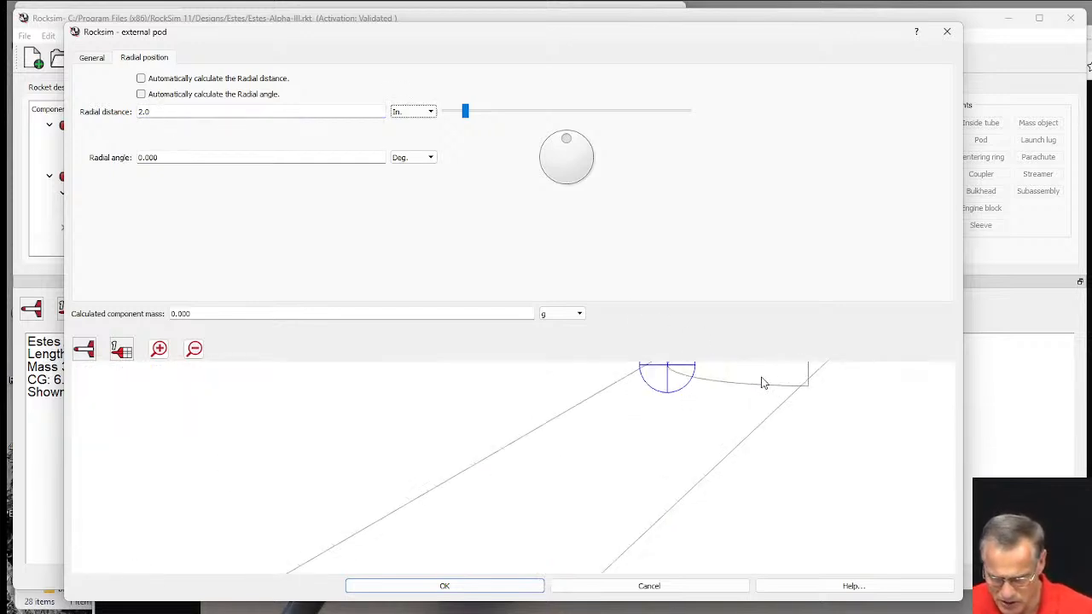
{"action": "mouse_move", "coordinate": [709, 458]}
{"action": "left_mouse_down"}
{"action": "mouse_move", "coordinate": [663, 547]}
{"action": "mouse_move", "coordinate": [619, 555]}
{"action": "left_mouse_up"}
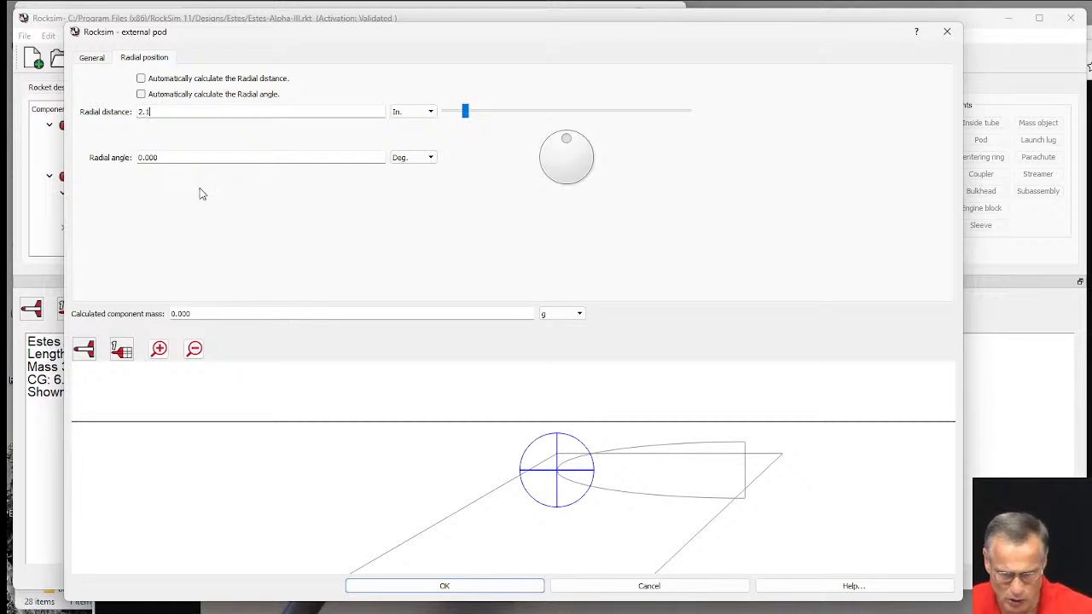
{"action": "key", "text": "Tab"}
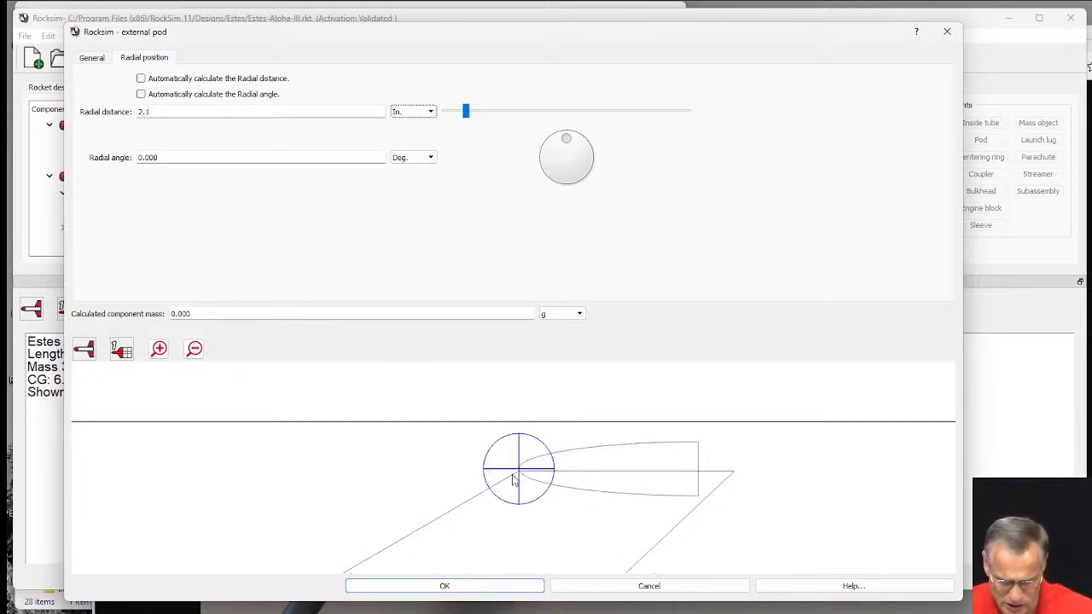
- Set the pod's radial distance to 2.09 in
{"action": "left_click", "coordinate": [147, 112]}
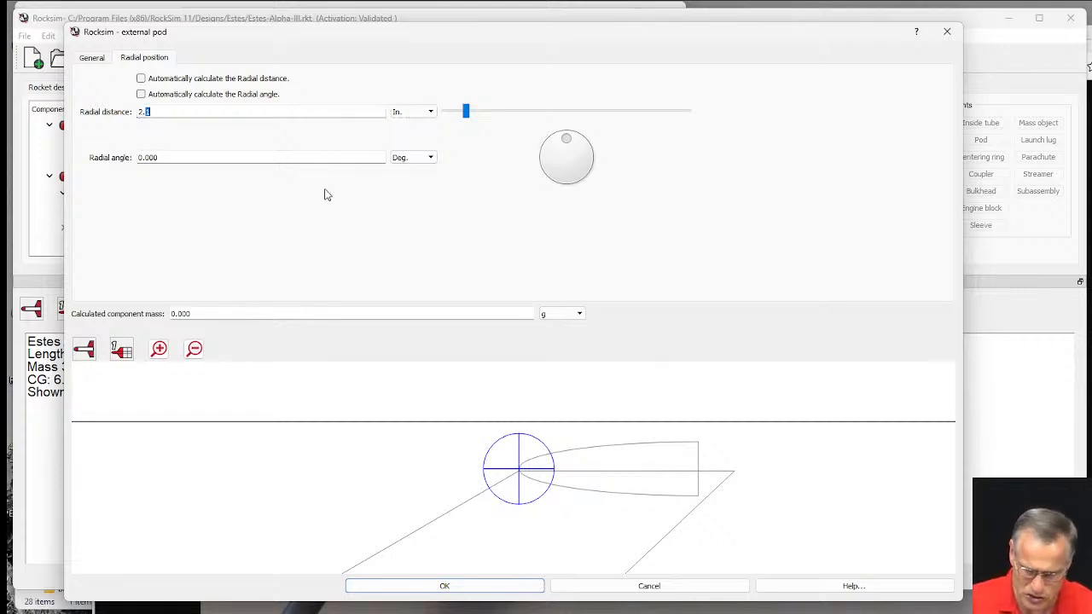
{"action": "type", "text": "09"}
{"action": "key", "text": "Tab"}
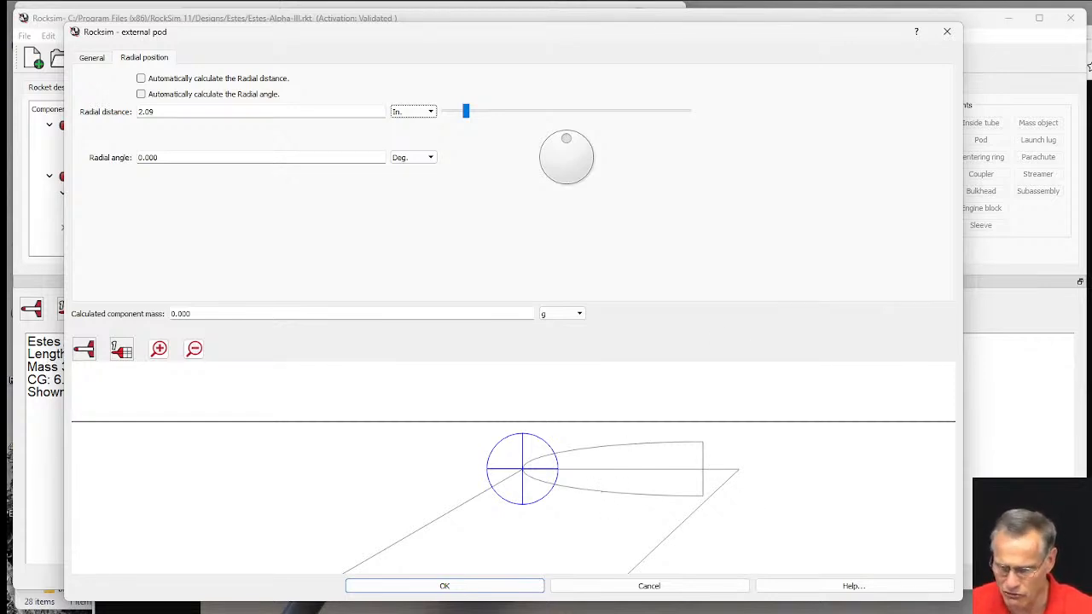
- Check the Constellation photo in the browser, return to RockSim and accept the manually positioned pod
{"action": "key", "text": "alt+Tab"}
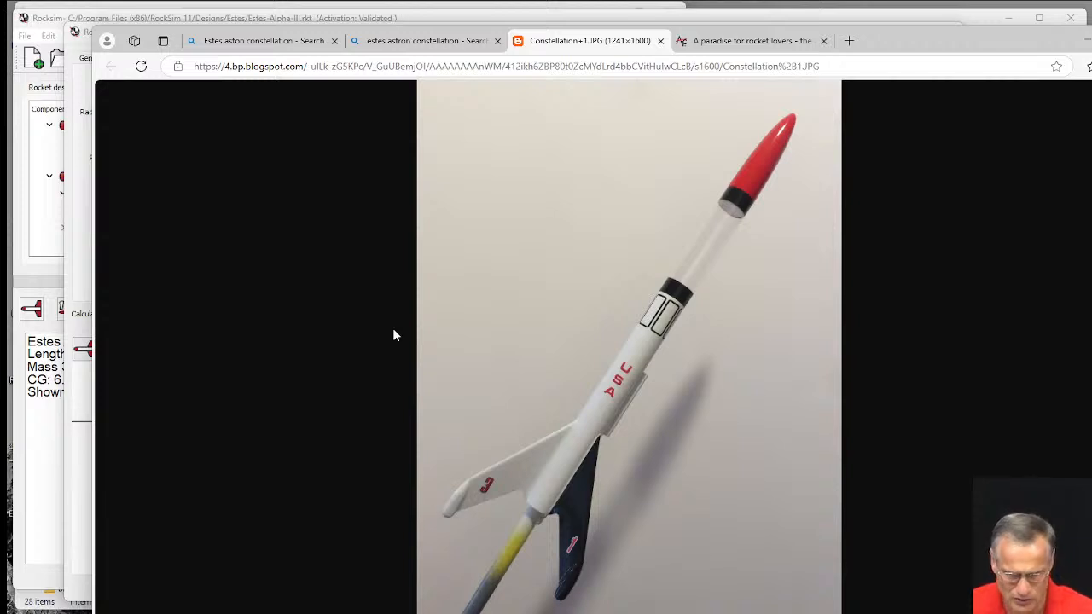
{"action": "left_click_drag", "start_coordinate": [915, 40], "coordinate": [1041, 198]}
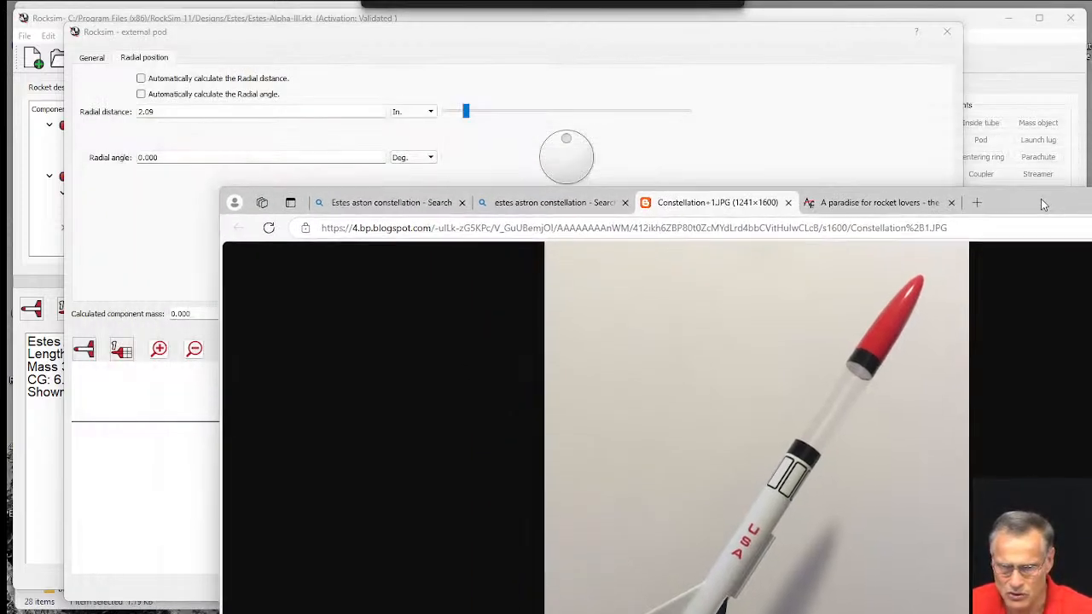
{"action": "left_click", "coordinate": [812, 47]}
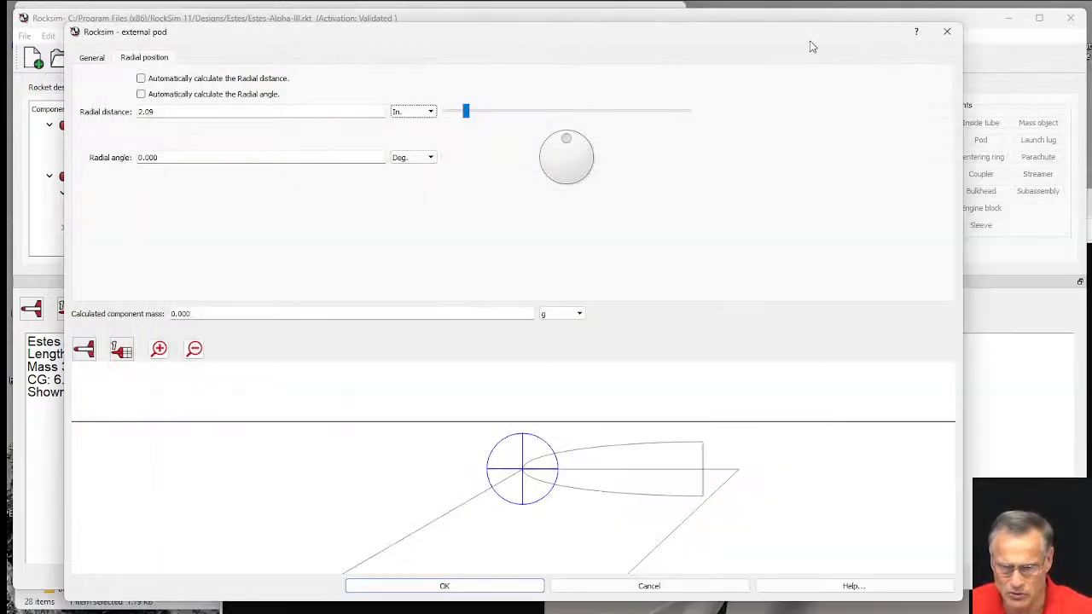
{"action": "left_click", "coordinate": [463, 587]}
{"action": "left_click", "coordinate": [748, 382]}
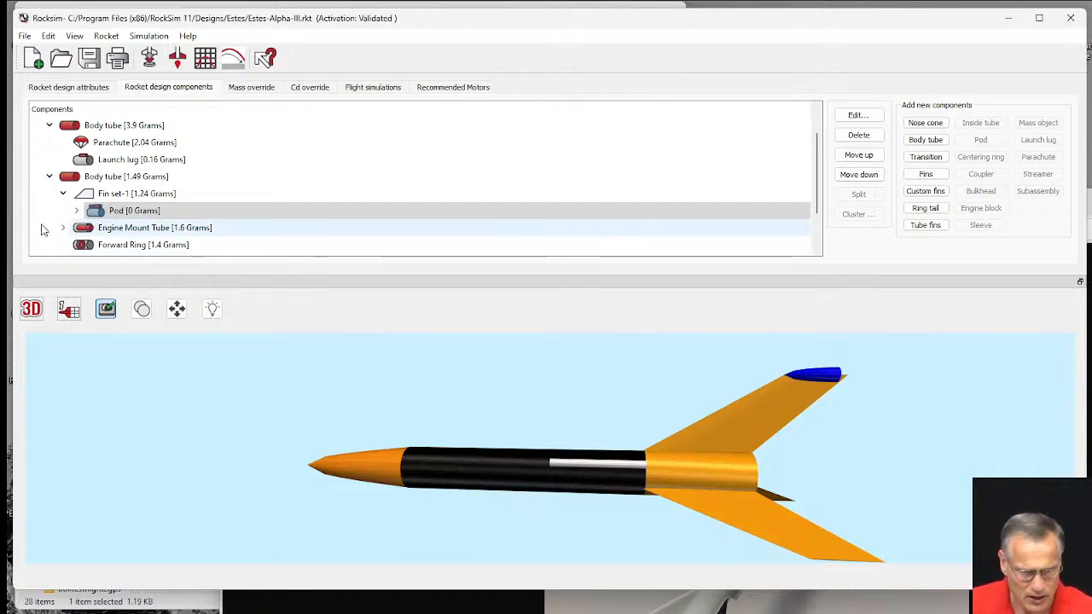
- Add a transition behind the pod's nose cone on Fin set-1 without choosing a part from the database
{"action": "left_click", "coordinate": [100, 214]}
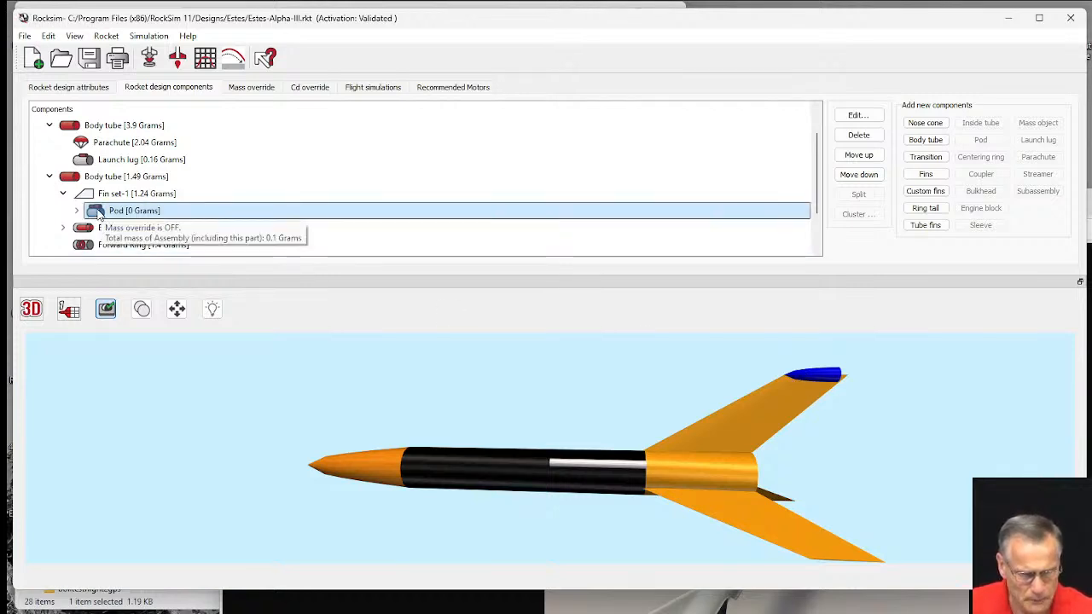
{"action": "left_click", "coordinate": [77, 210]}
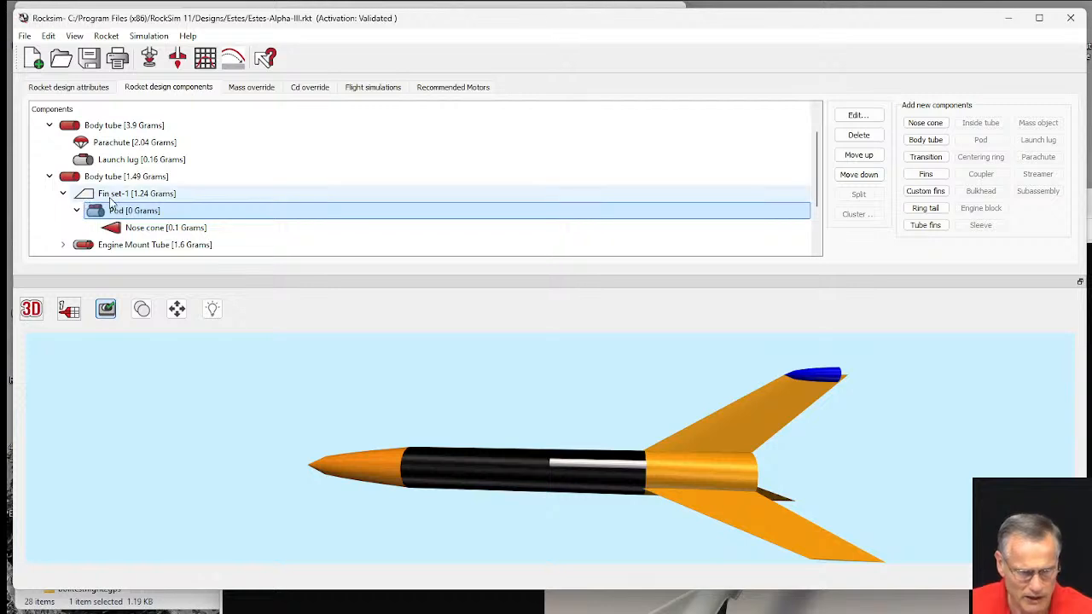
{"action": "scroll", "coordinate": [109, 217], "scroll_direction": "down", "scroll_amount": 4}
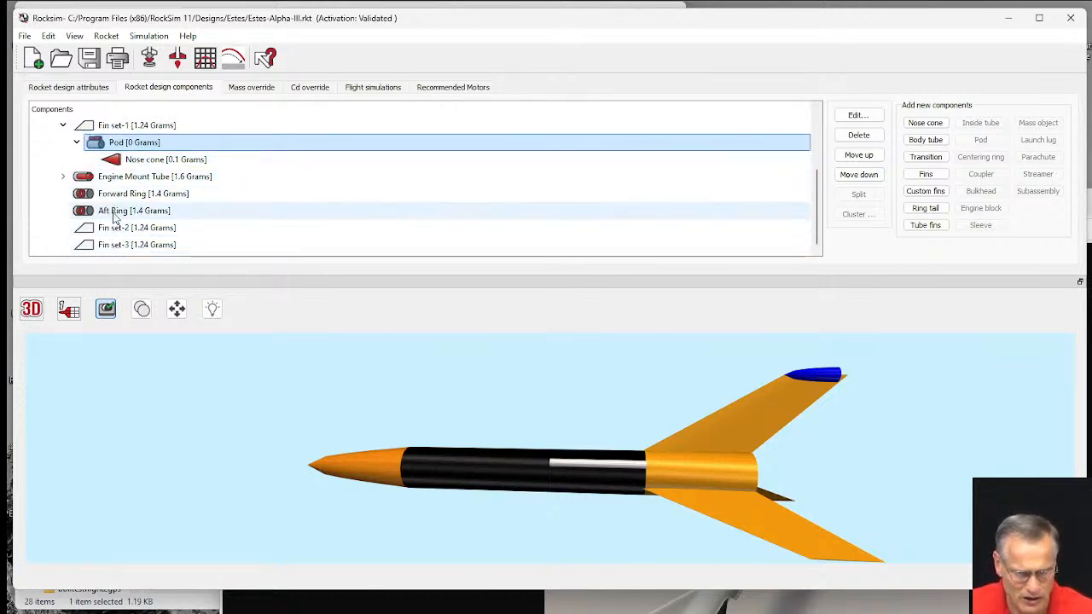
{"action": "left_click", "coordinate": [159, 165]}
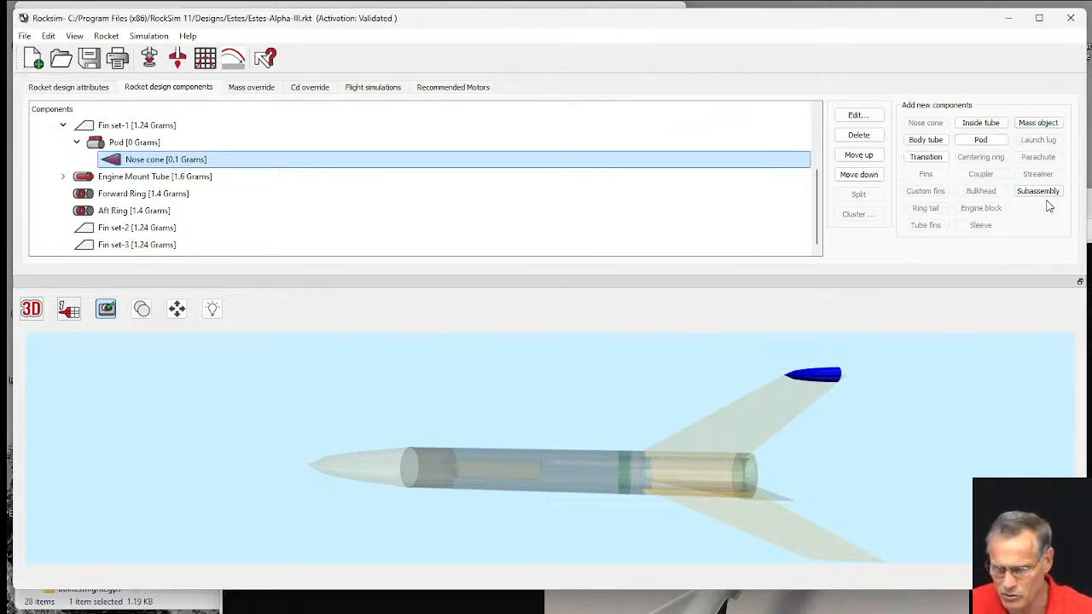
{"action": "left_click", "coordinate": [924, 157]}
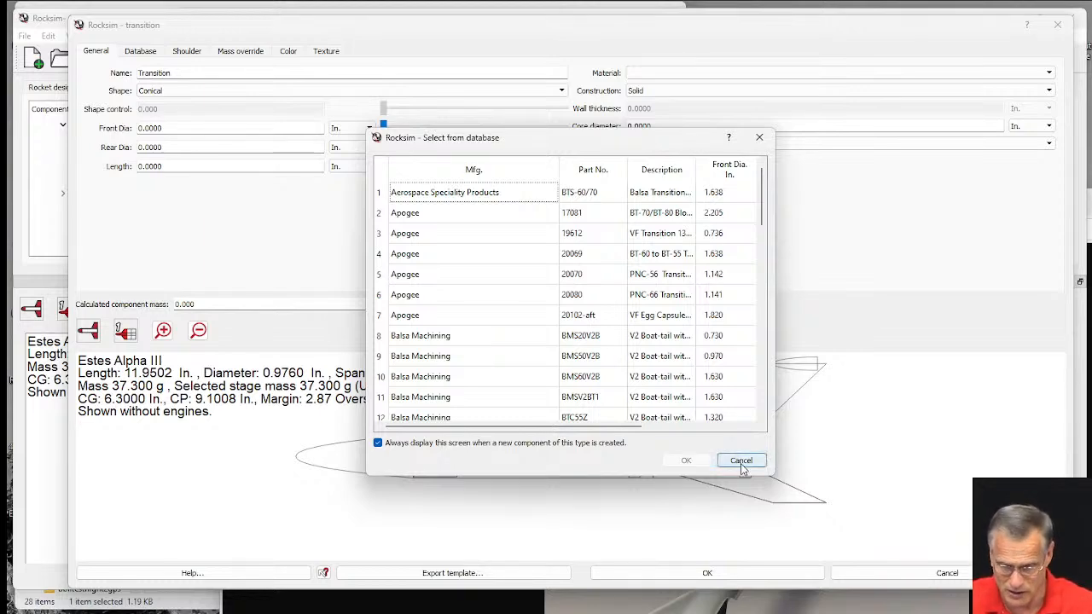
{"action": "left_click", "coordinate": [741, 461]}
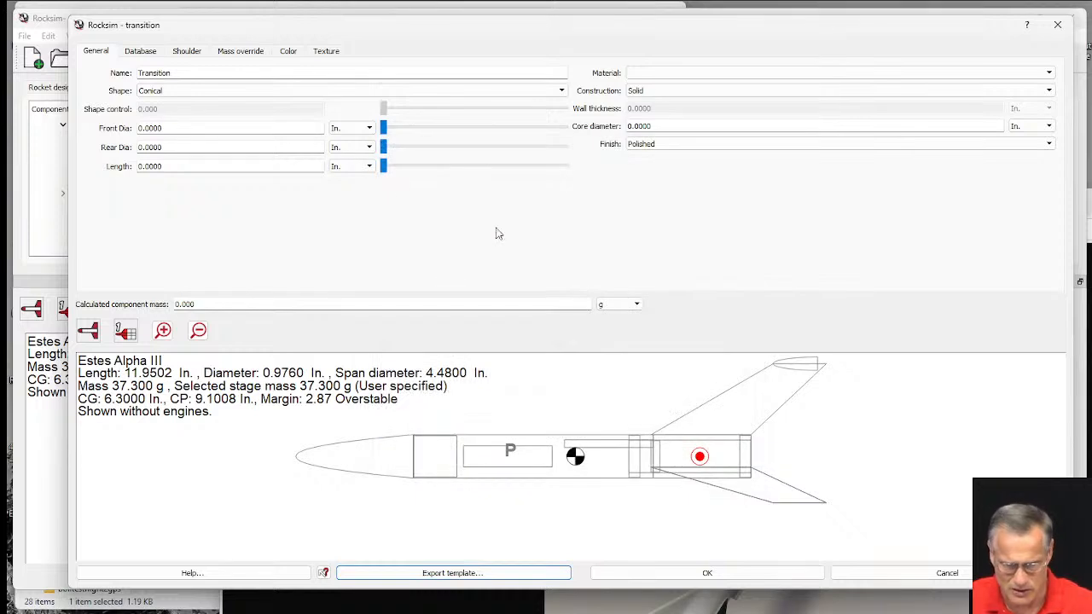
- Set the transition's front diameter to 0.3 in. and its length to 0.25 in
{"action": "left_click_drag", "start_coordinate": [168, 133], "coordinate": [132, 133]}
{"action": "type", "text": ".3"}
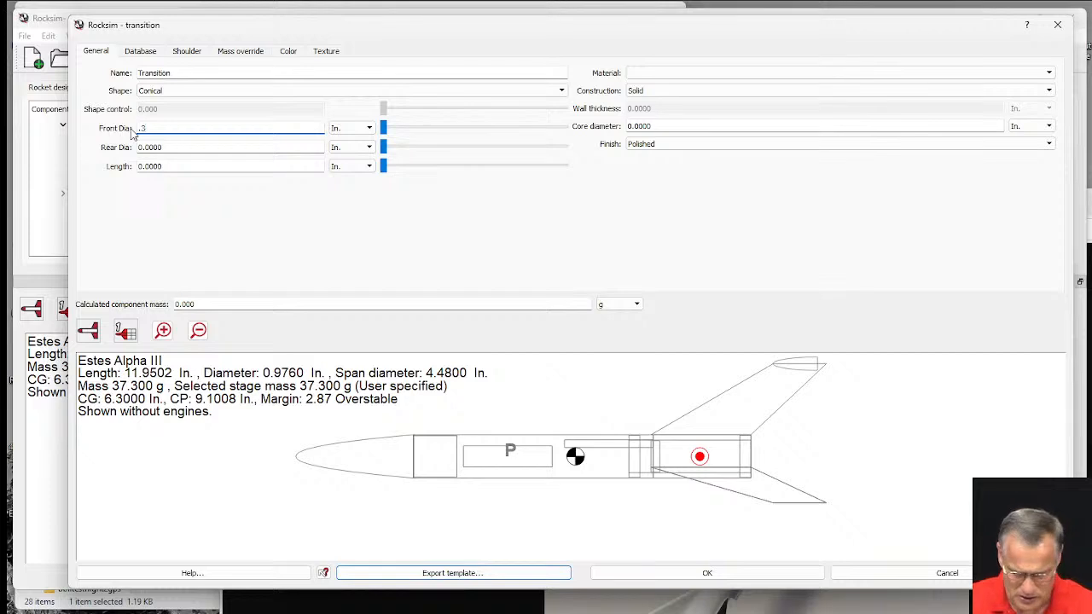
{"action": "key", "text": "Tab"}
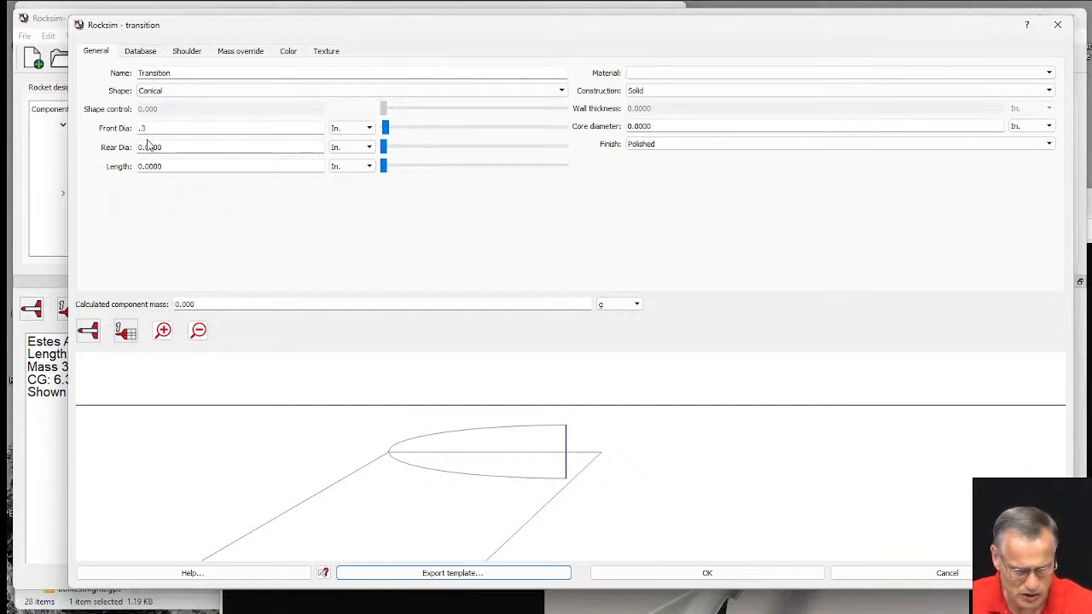
{"action": "left_click_drag", "start_coordinate": [156, 147], "coordinate": [134, 147]}
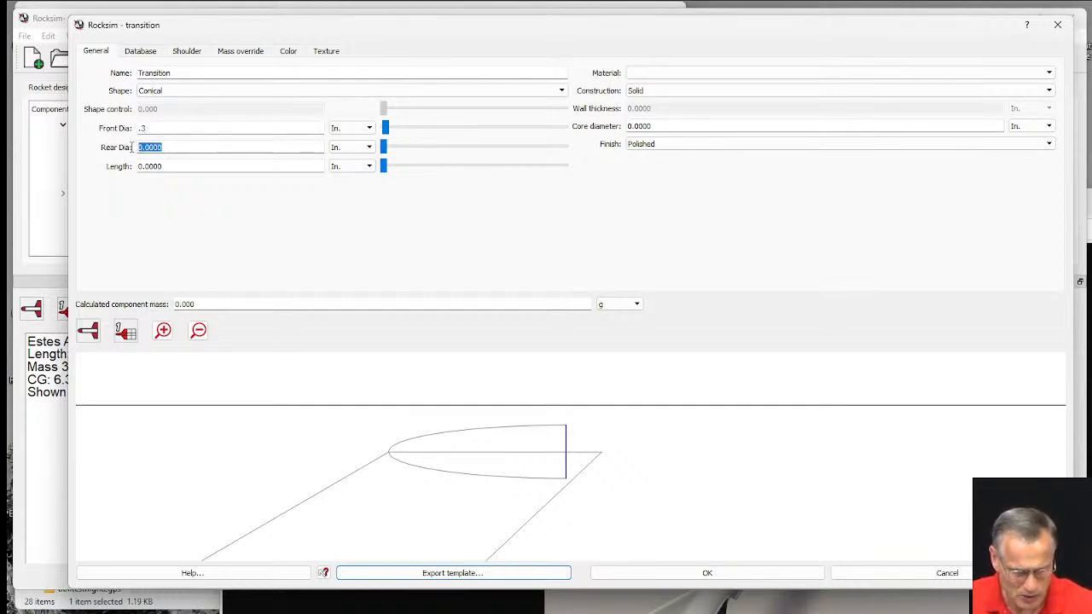
{"action": "left_click", "coordinate": [388, 167]}
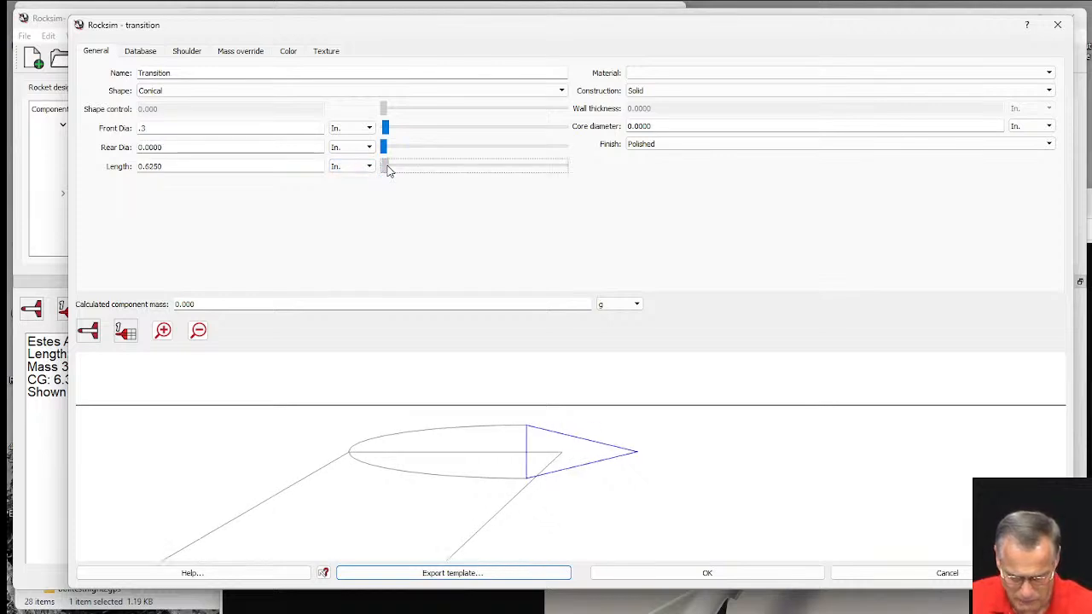
{"action": "left_click_drag", "start_coordinate": [388, 169], "coordinate": [385, 167]}
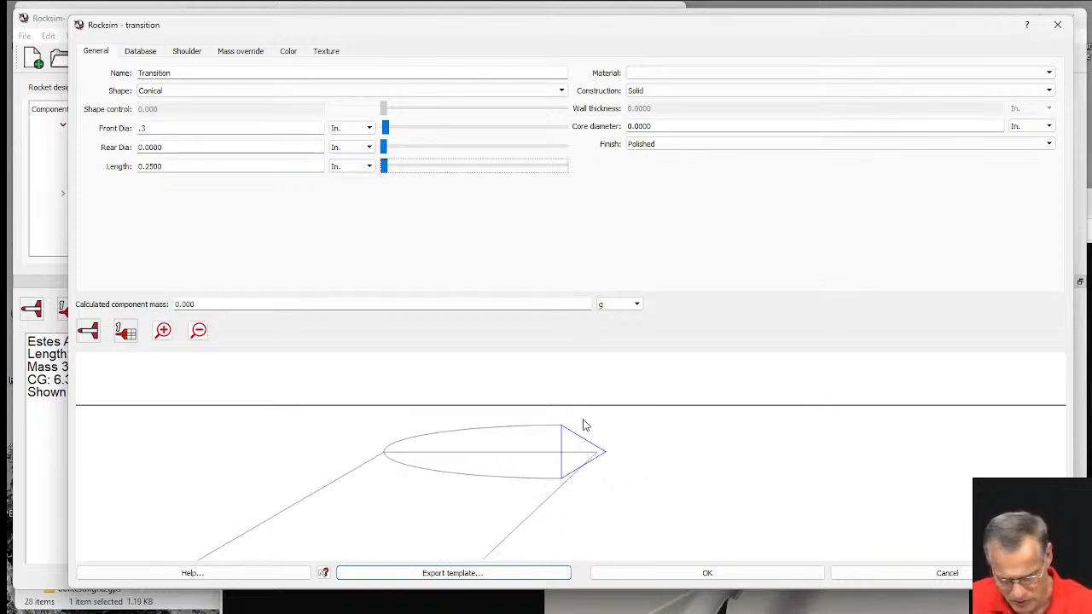
- Change the transition's shape to Elliptical and set its length to 0.2 in
{"action": "left_click", "coordinate": [164, 96]}
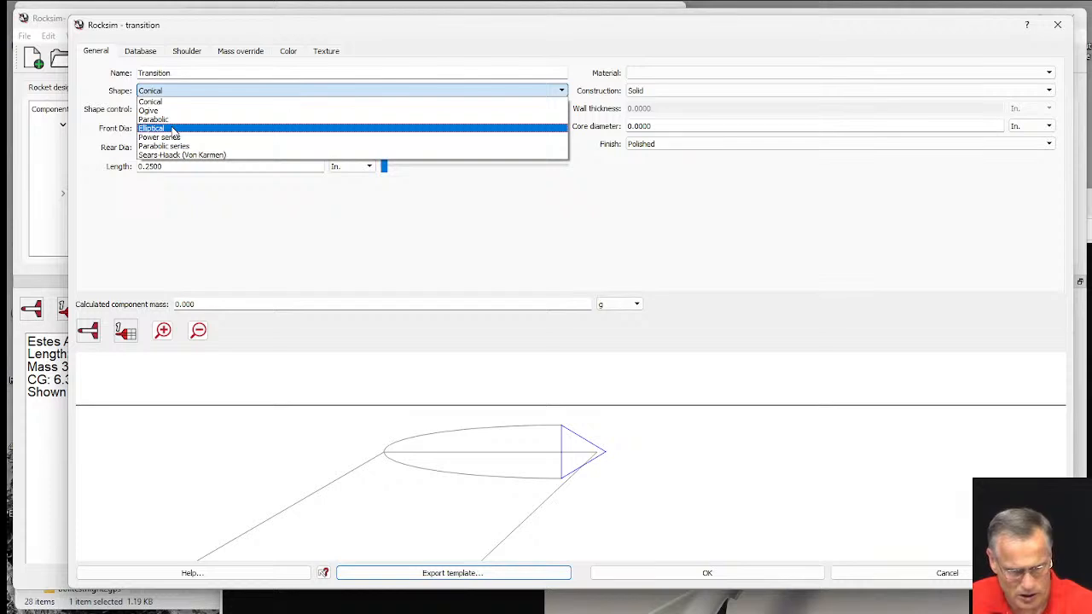
{"action": "left_click", "coordinate": [171, 129]}
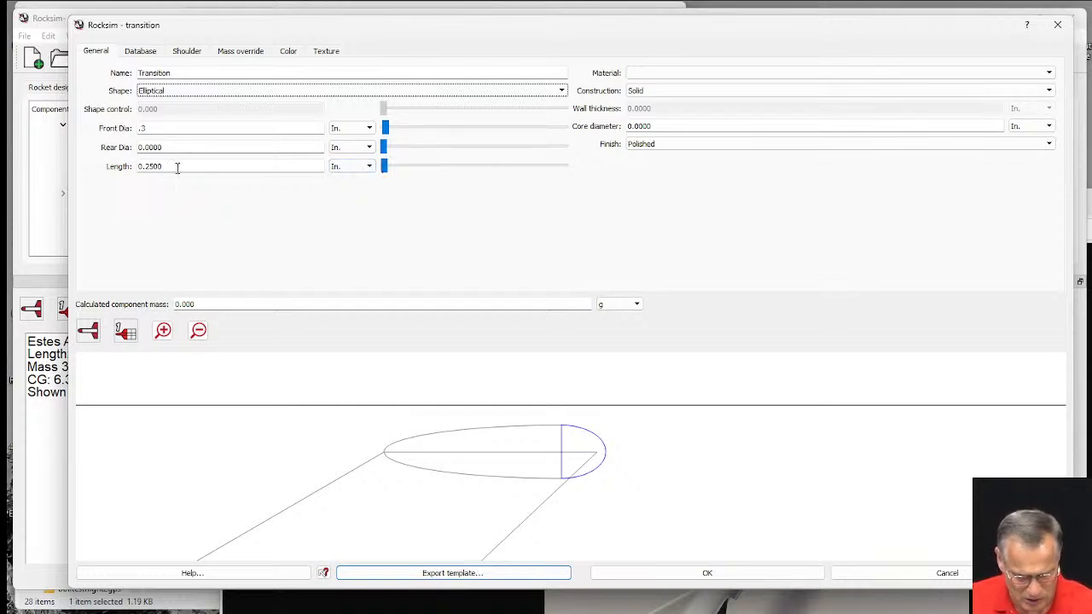
{"action": "left_click_drag", "start_coordinate": [146, 167], "coordinate": [186, 178]}
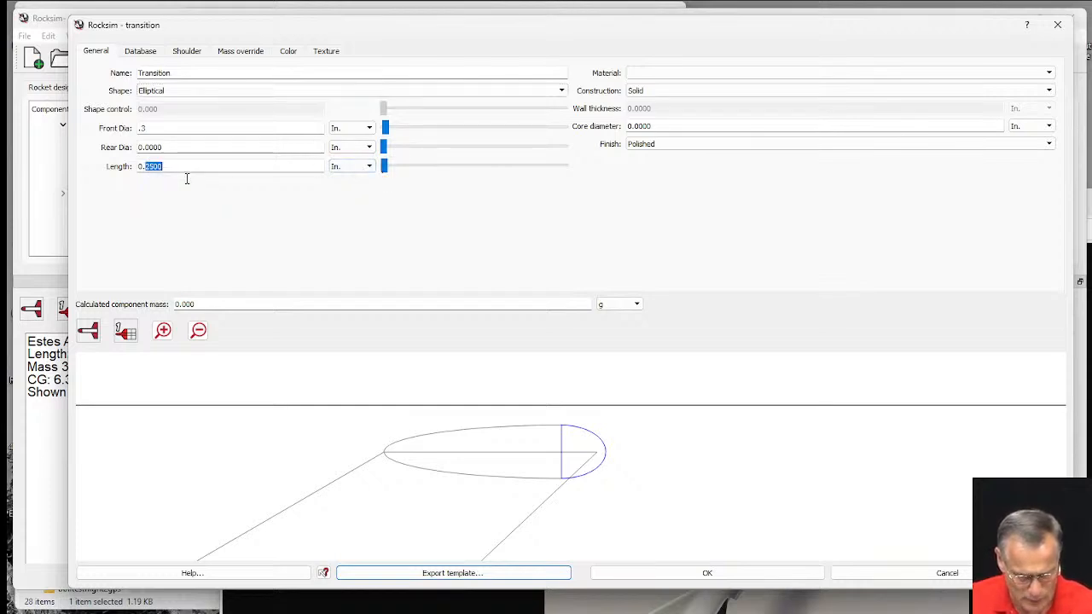
{"action": "type", "text": "2"}
{"action": "key", "text": "Tab"}
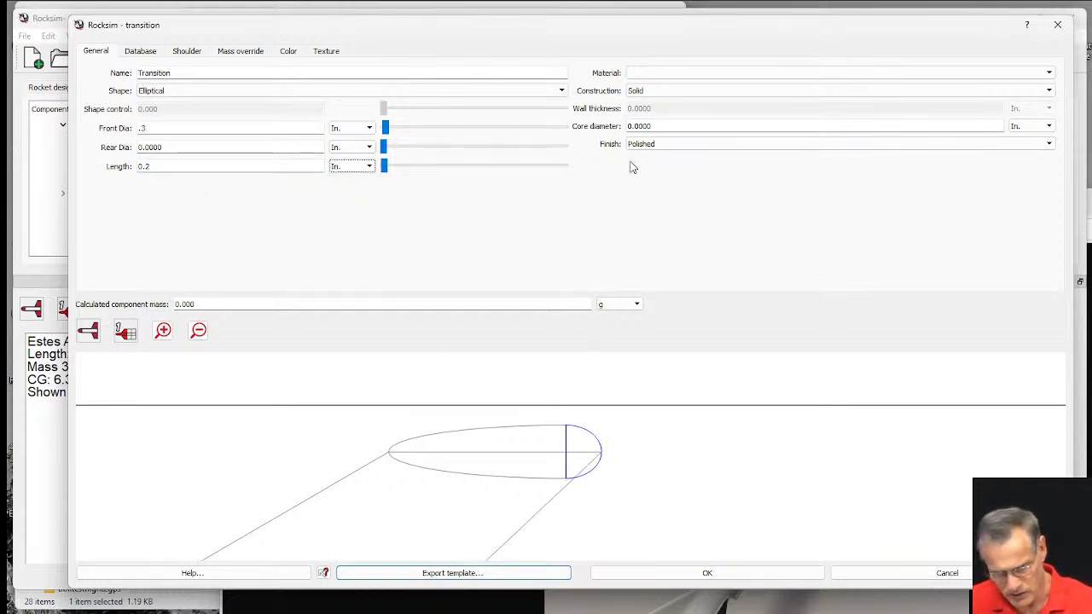
- Assign Balsa as the transition's material and try to accept the part
{"action": "left_click", "coordinate": [648, 73]}
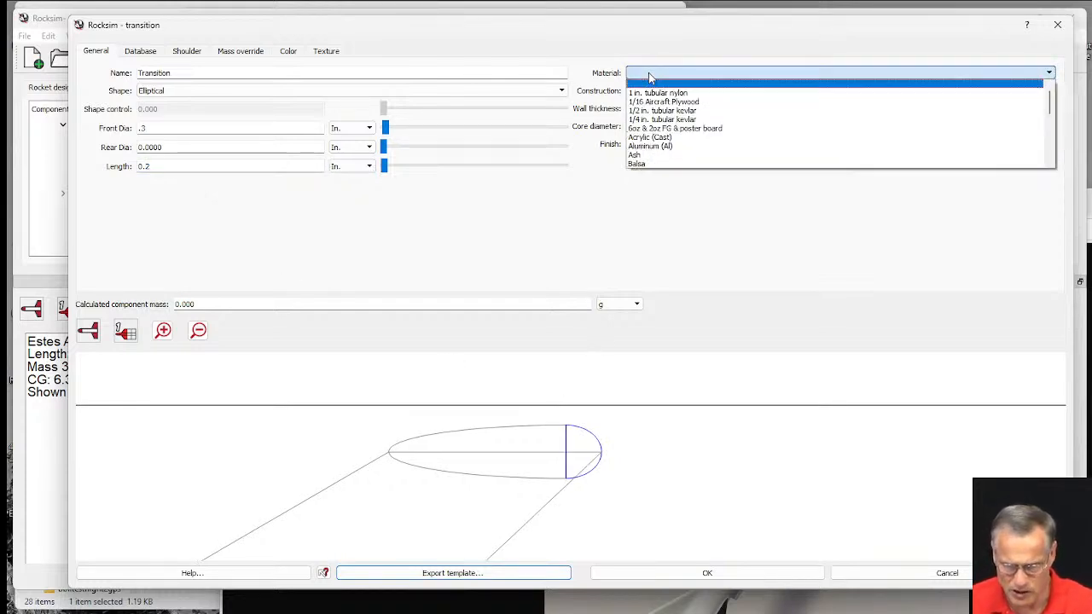
{"action": "left_click", "coordinate": [657, 164]}
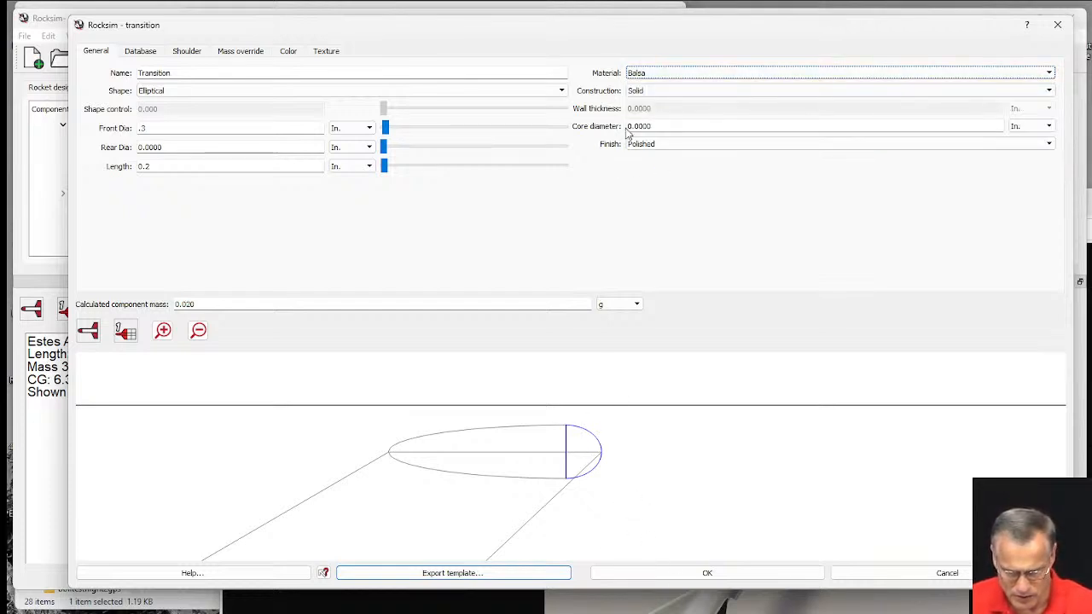
{"action": "left_click", "coordinate": [761, 574]}
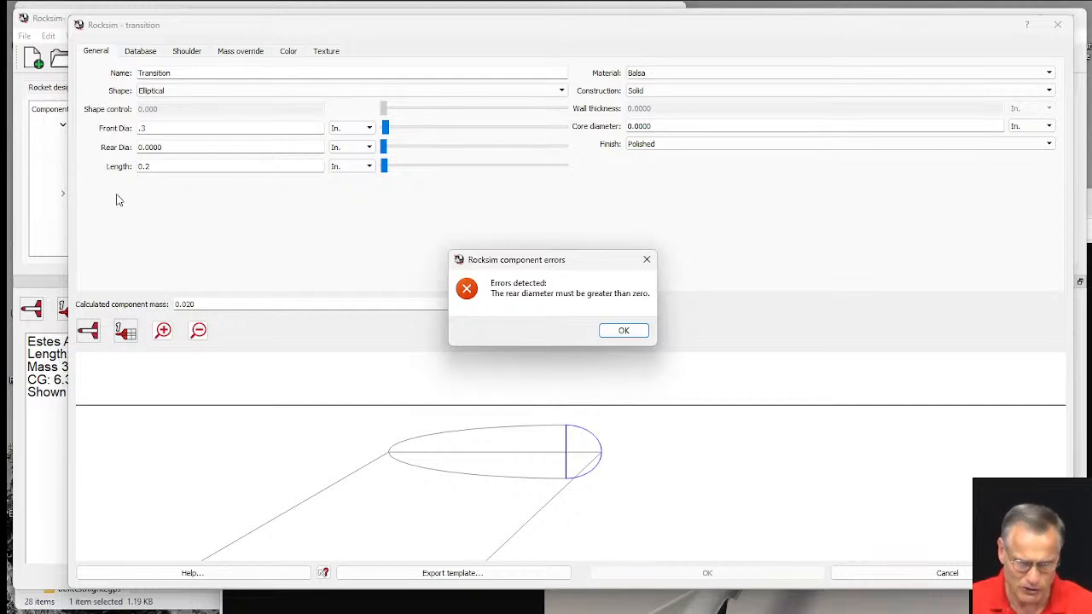
{"action": "left_click", "coordinate": [631, 332]}
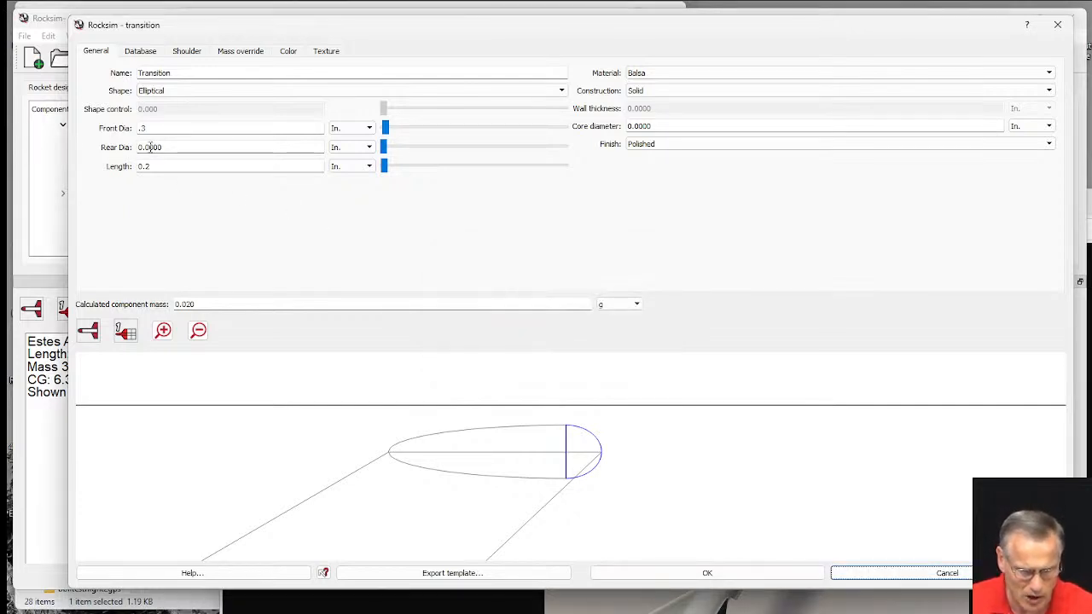
- Set the transition's rear diameter to 0.0001 in. and accept the part
{"action": "left_click_drag", "start_coordinate": [153, 147], "coordinate": [164, 148]}
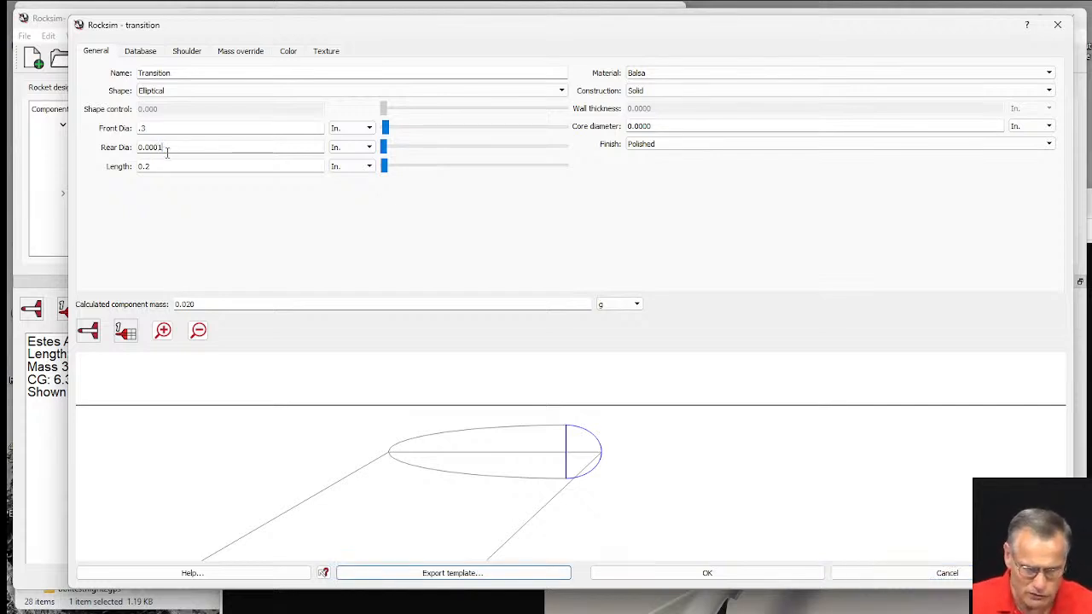
{"action": "key", "text": "Tab"}
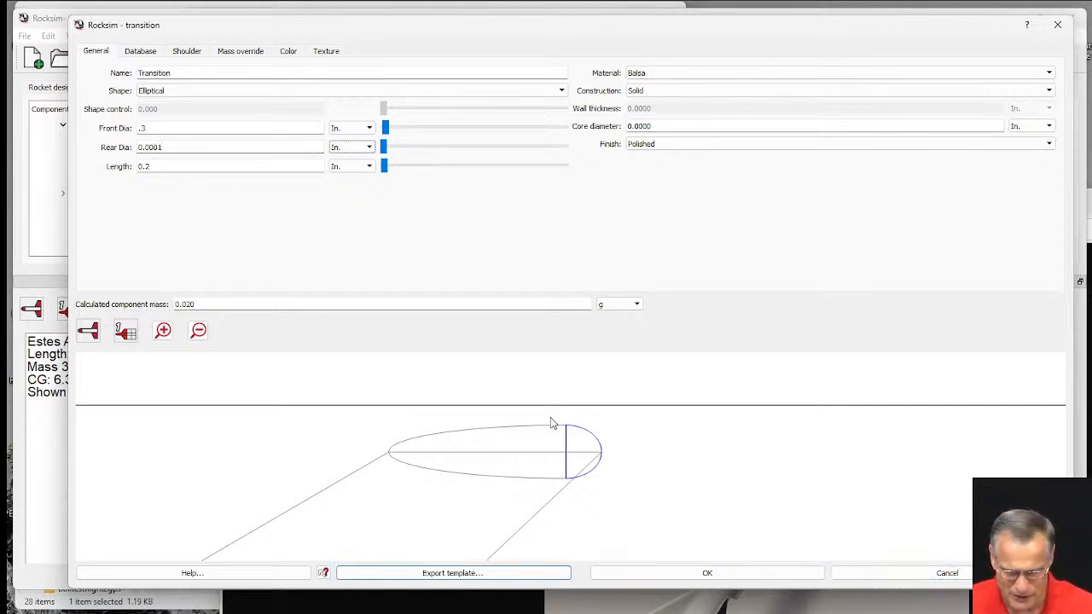
{"action": "left_click", "coordinate": [670, 575]}
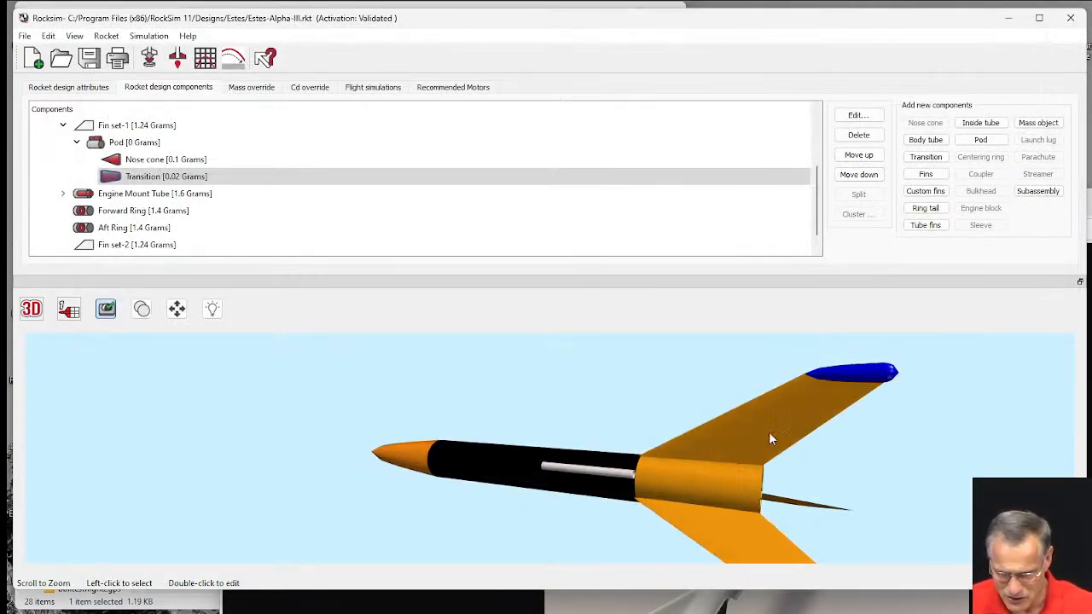
- Compare the 3D model's fin-tip pod with the fin tips in the browser's Constellation photo, then return to RockSim and inspect the pod
{"action": "left_click_drag", "start_coordinate": [768, 431], "coordinate": [802, 486]}
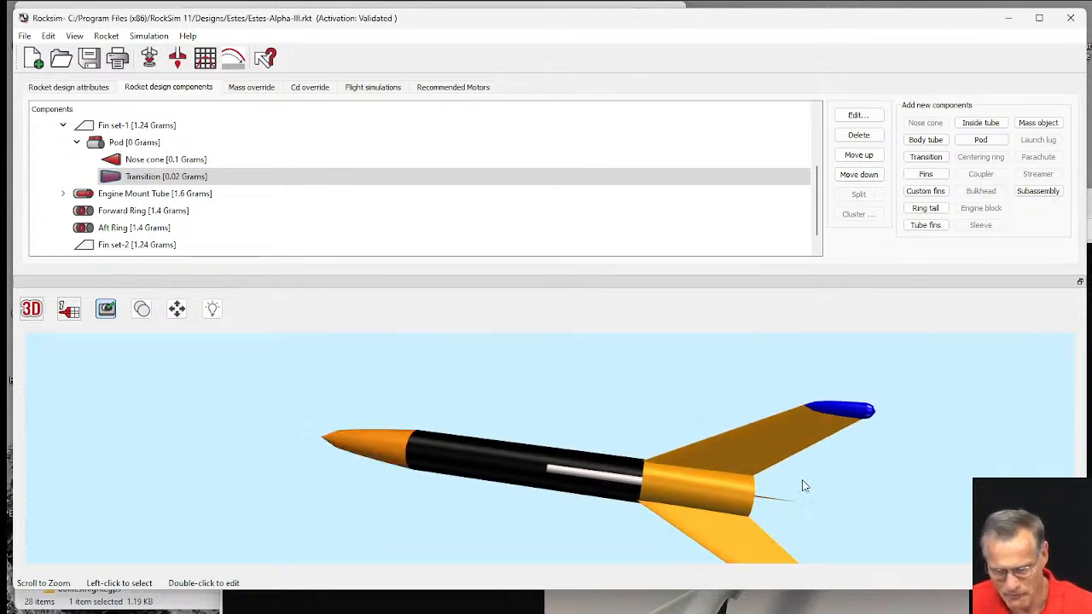
{"action": "left_click", "coordinate": [492, 601]}
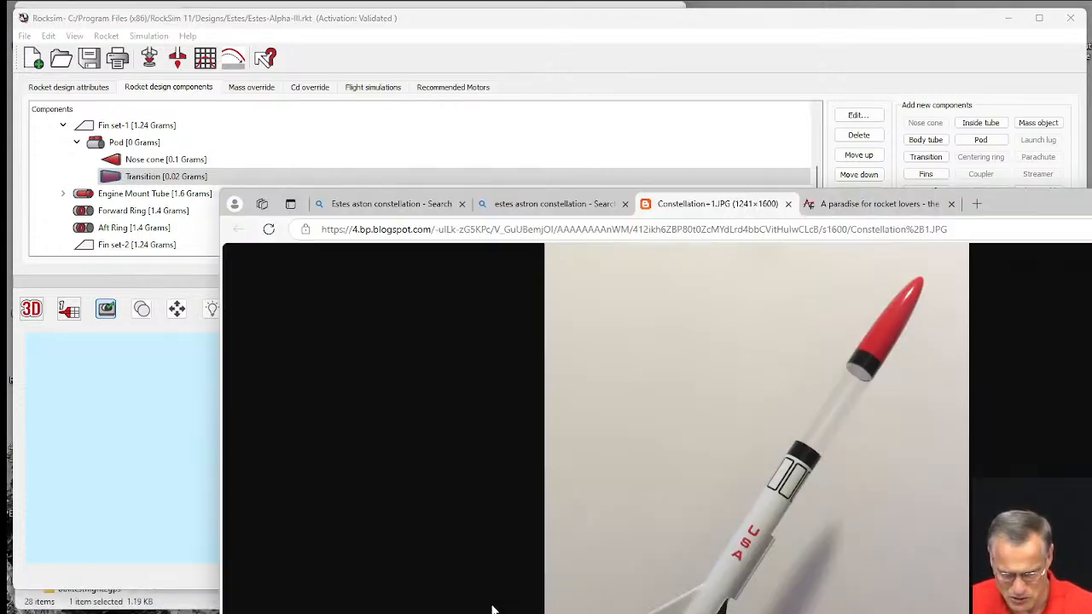
{"action": "left_click", "coordinate": [841, 263]}
{"action": "left_click_drag", "start_coordinate": [1054, 196], "coordinate": [983, 16]}
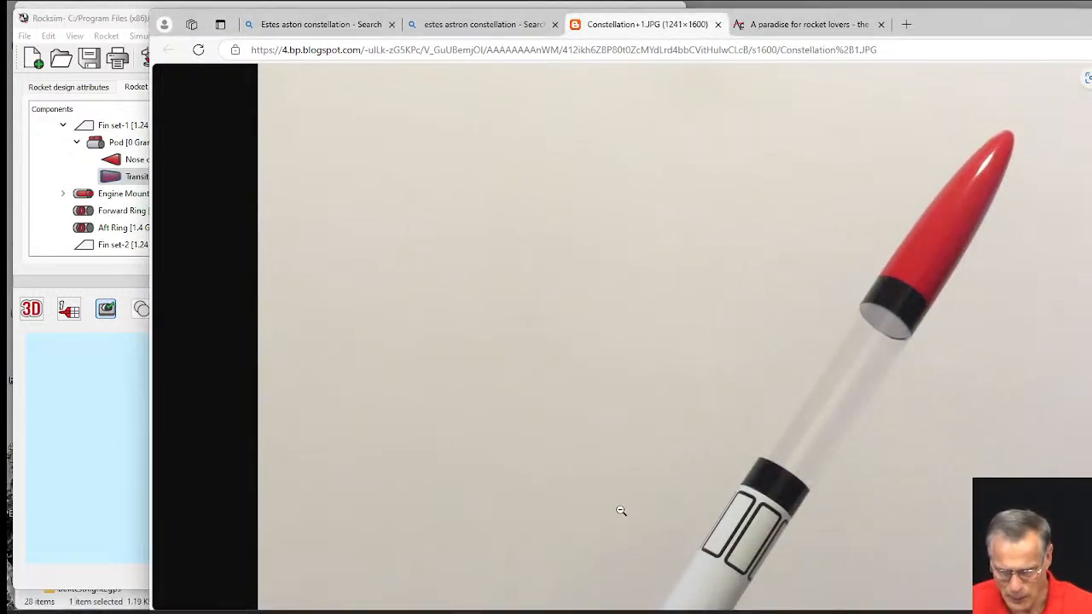
{"action": "left_click_drag", "start_coordinate": [621, 510], "coordinate": [735, 286]}
{"action": "scroll", "coordinate": [668, 452], "scroll_direction": "down", "scroll_amount": 5}
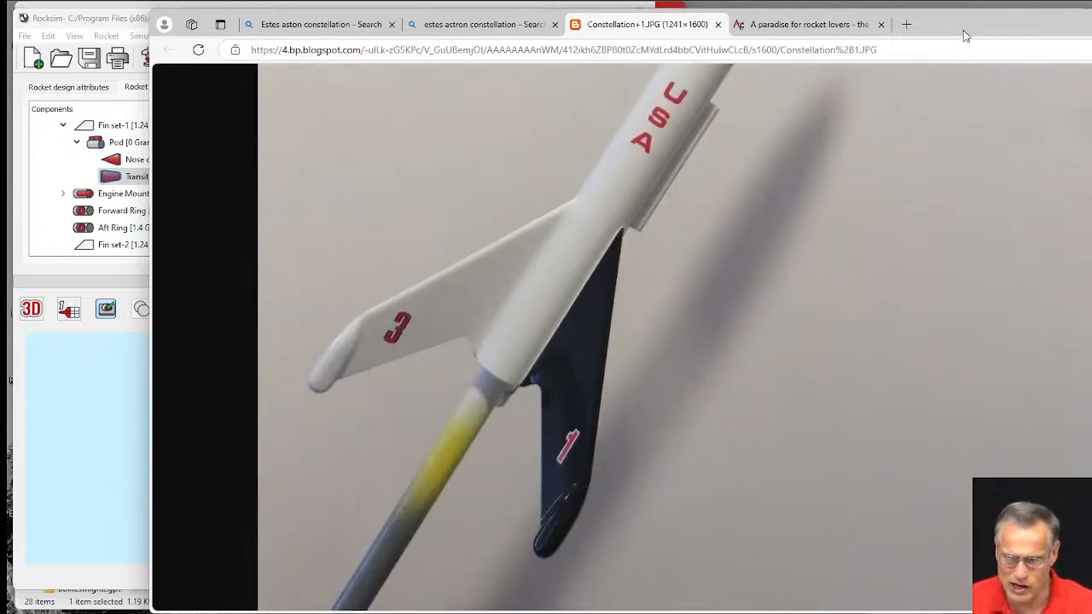
{"action": "left_click_drag", "start_coordinate": [962, 26], "coordinate": [997, 108]}
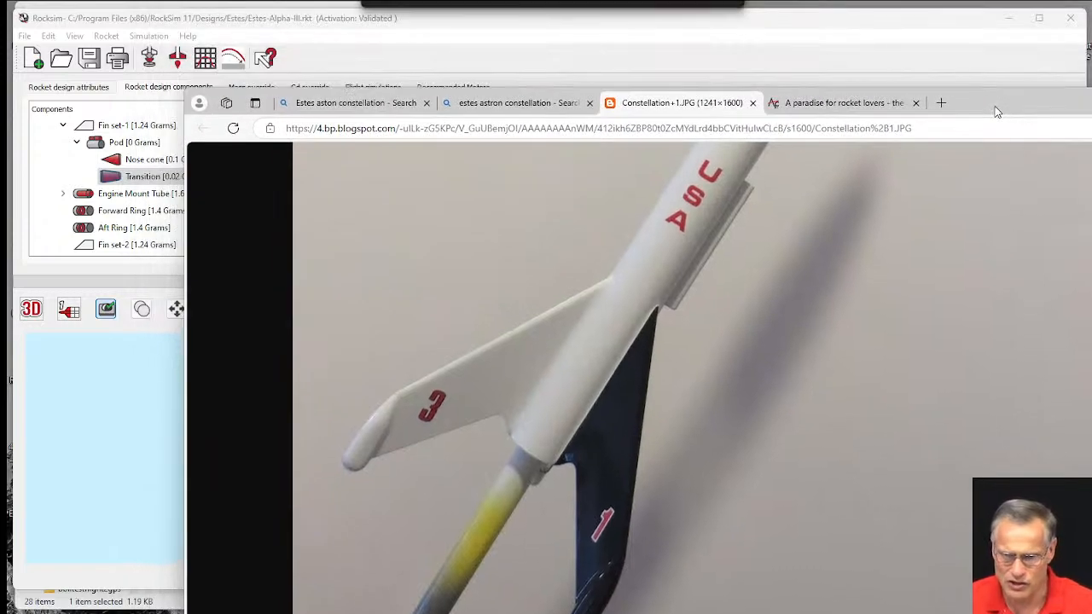
{"action": "left_click", "coordinate": [821, 22]}
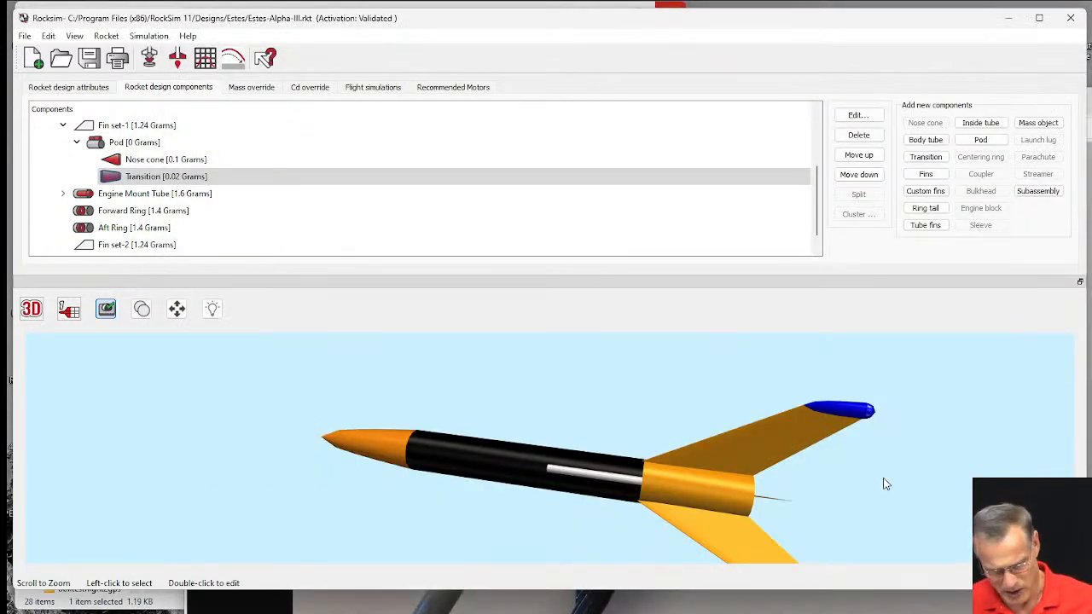
{"action": "left_click_drag", "start_coordinate": [884, 480], "coordinate": [846, 426]}
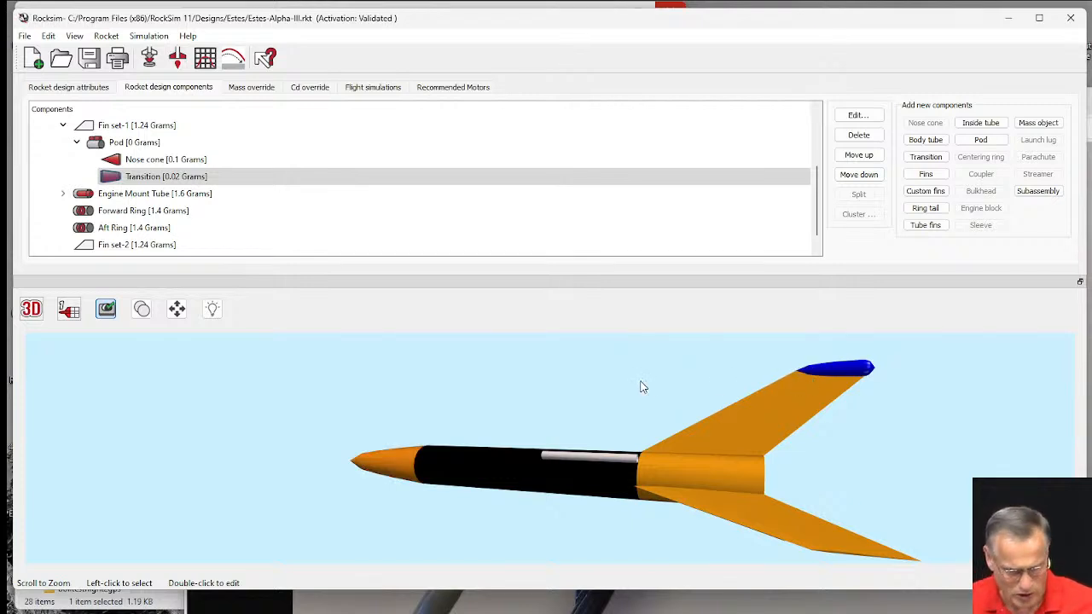
{"action": "left_click_drag", "start_coordinate": [579, 383], "coordinate": [682, 385]}
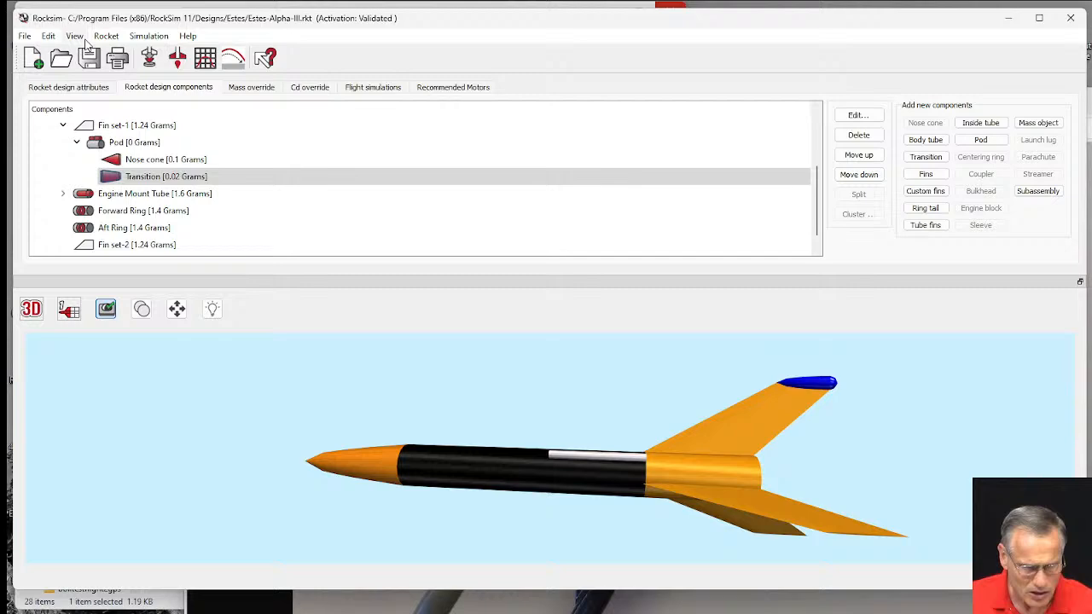
- Save the design under the new name Estes-Constellation-test in the Estes designs folder
{"action": "left_click", "coordinate": [24, 35]}
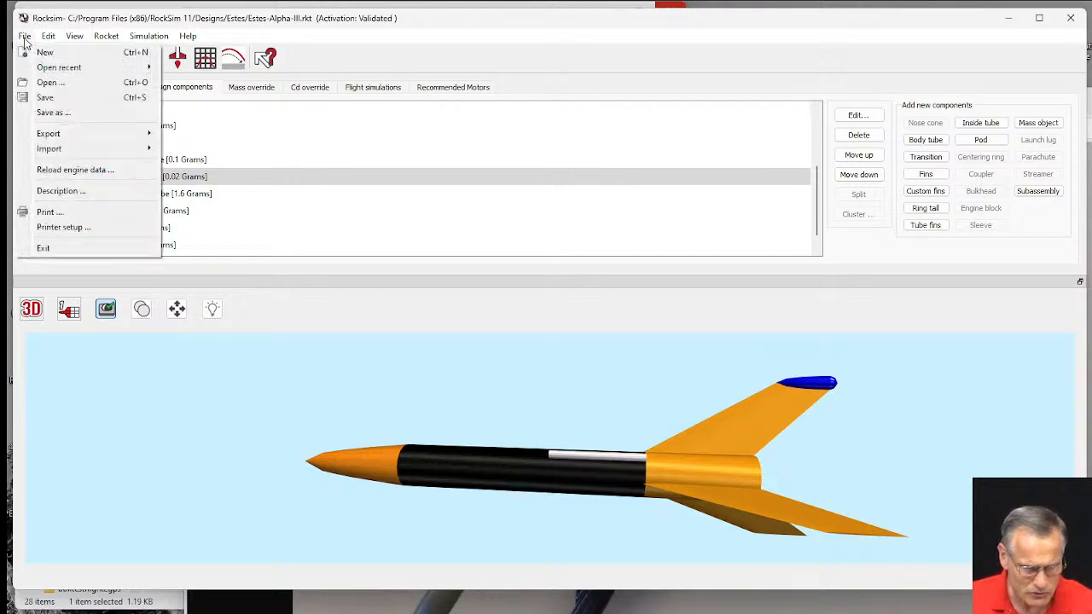
{"action": "left_click", "coordinate": [52, 111]}
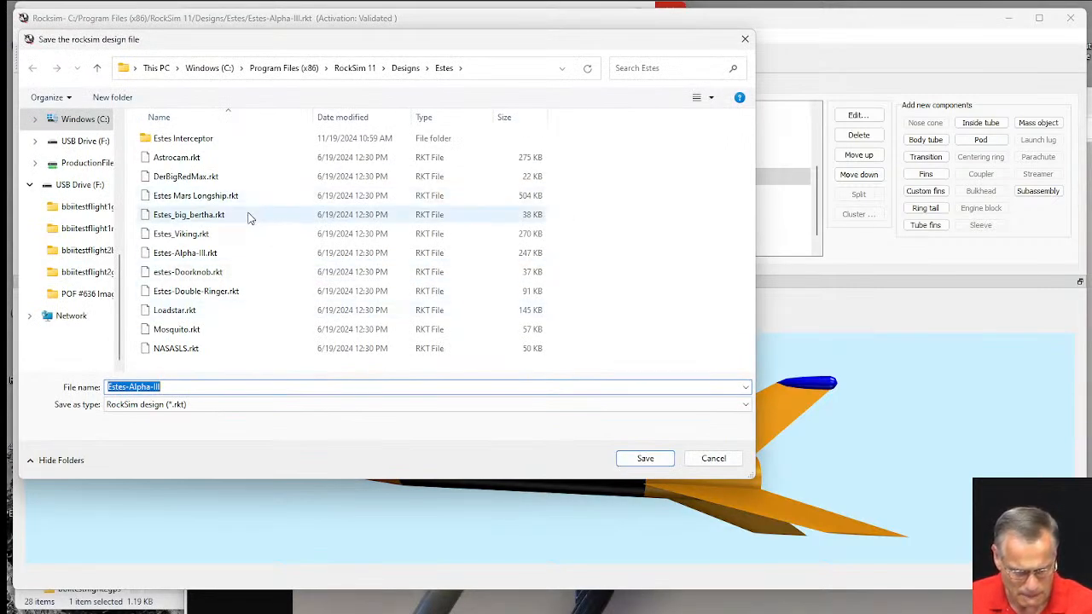
{"action": "left_click", "coordinate": [129, 387]}
{"action": "left_click_drag", "start_coordinate": [130, 387], "coordinate": [234, 402]}
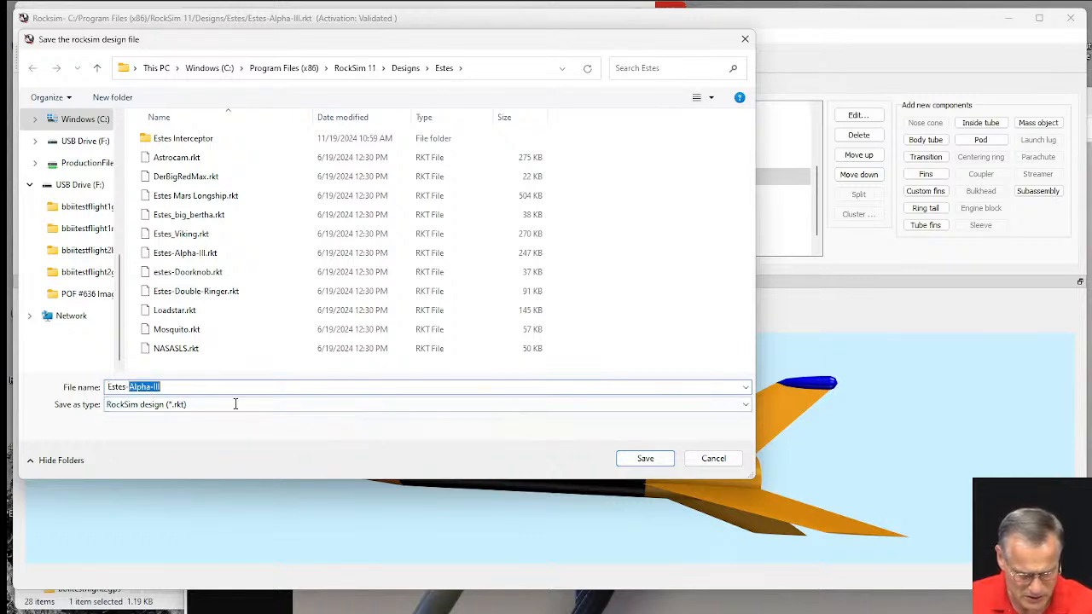
{"action": "type", "text": "Constellation"}
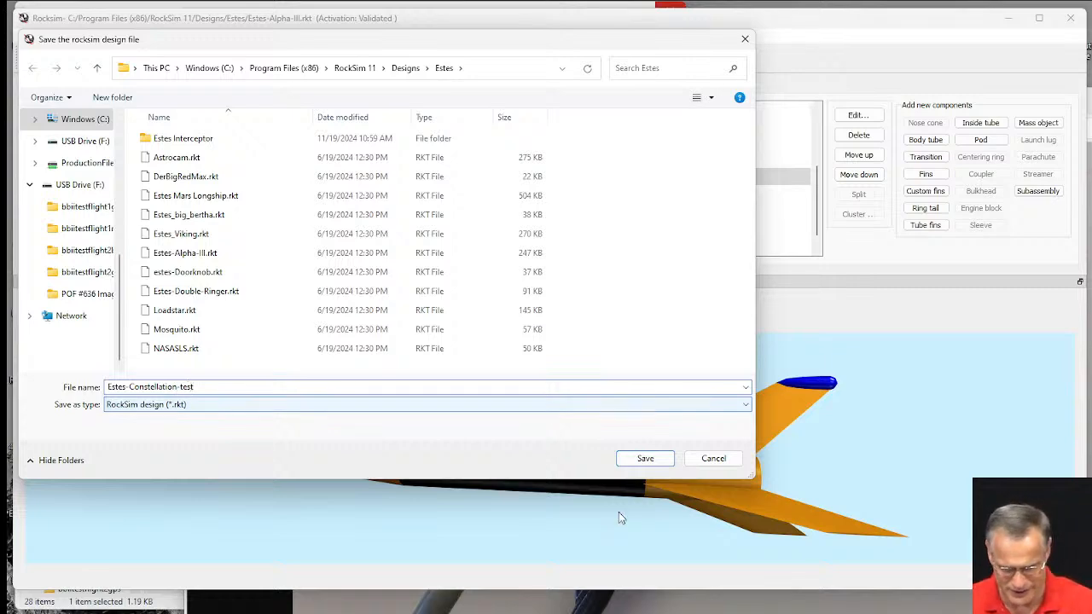
{"action": "left_click", "coordinate": [643, 458]}
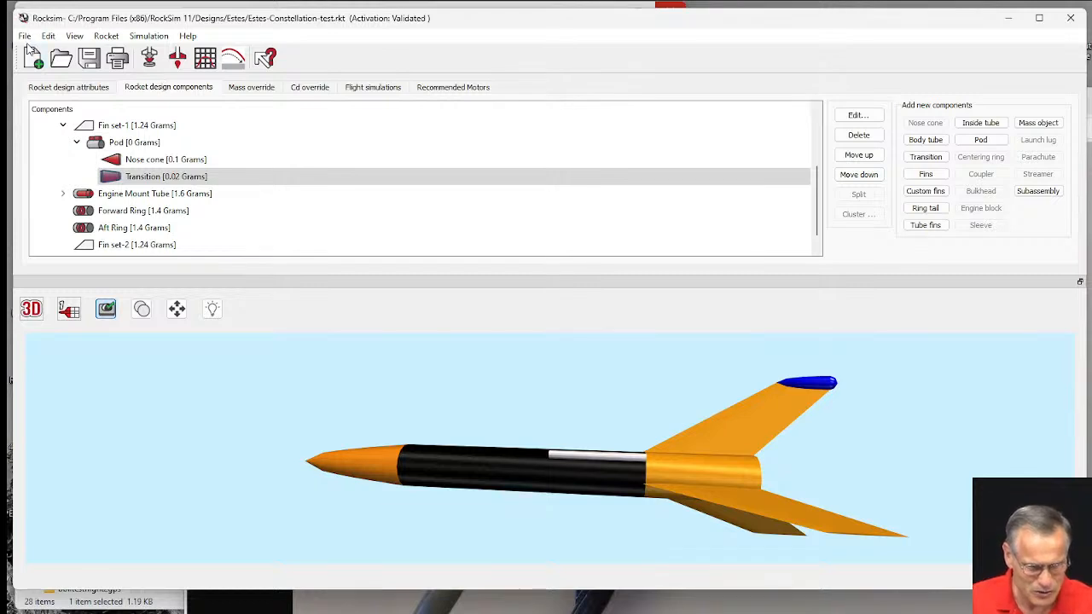
- Set the 3D rendering object resolution to High Res. in the application preferences and apply it
{"action": "left_click", "coordinate": [188, 35]}
{"action": "mouse_move", "coordinate": [147, 43]}
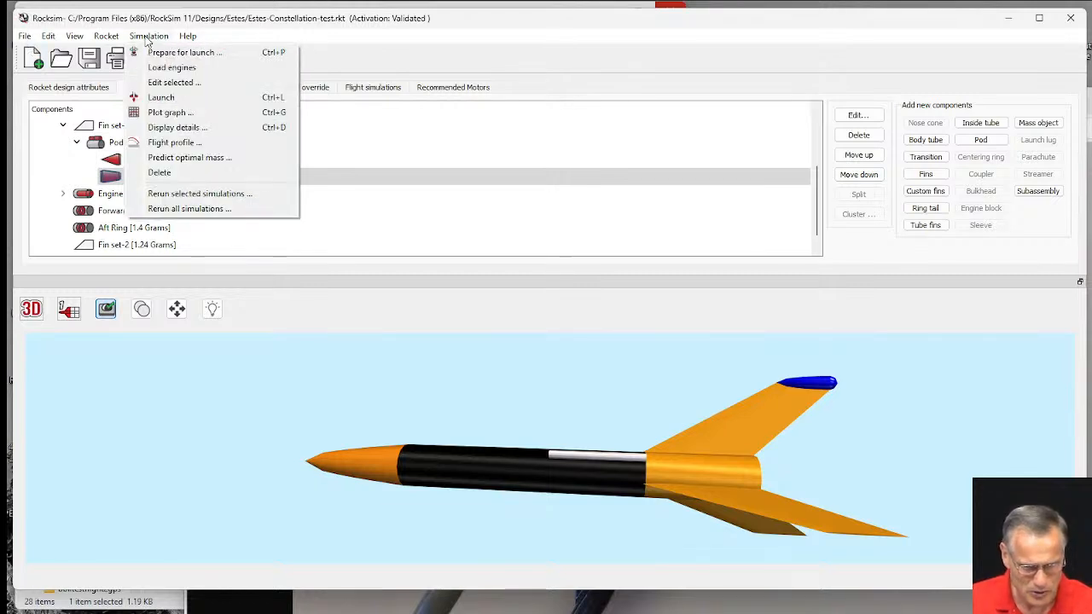
{"action": "mouse_move", "coordinate": [48, 37]}
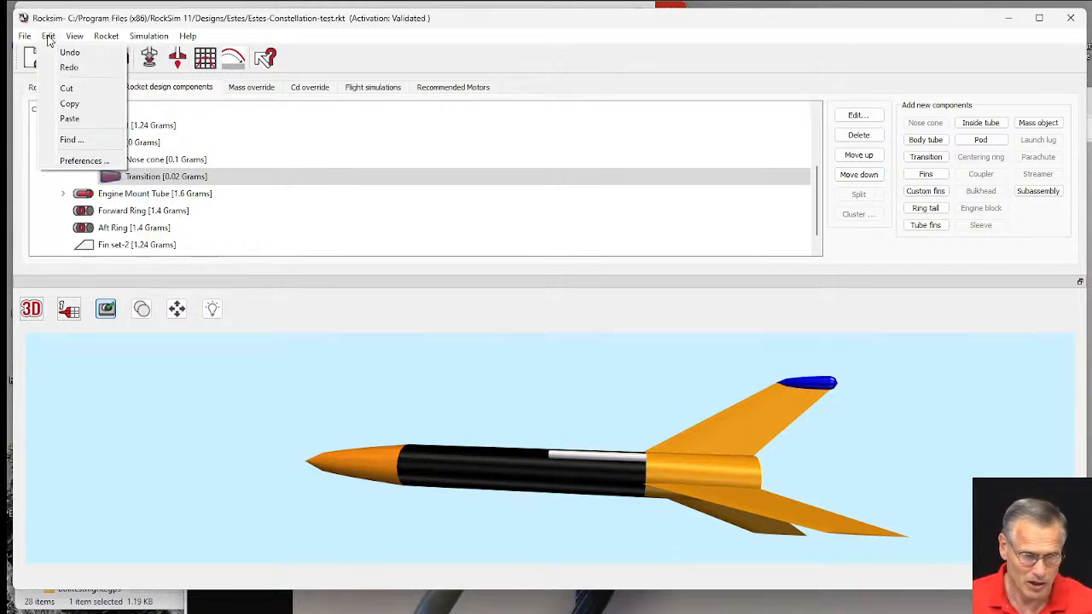
{"action": "left_click", "coordinate": [79, 162]}
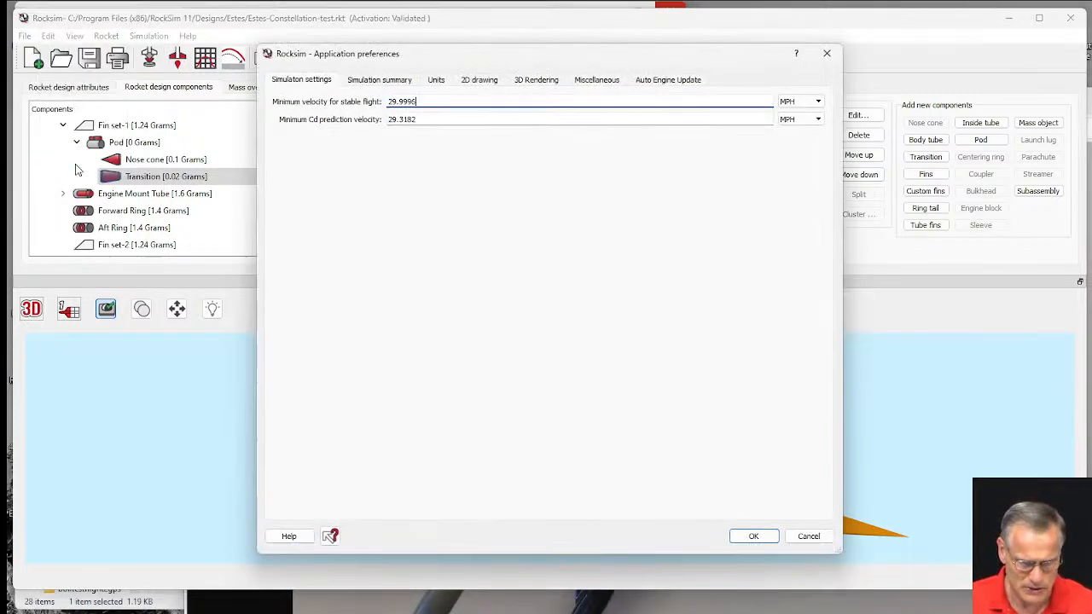
{"action": "left_click", "coordinate": [537, 81]}
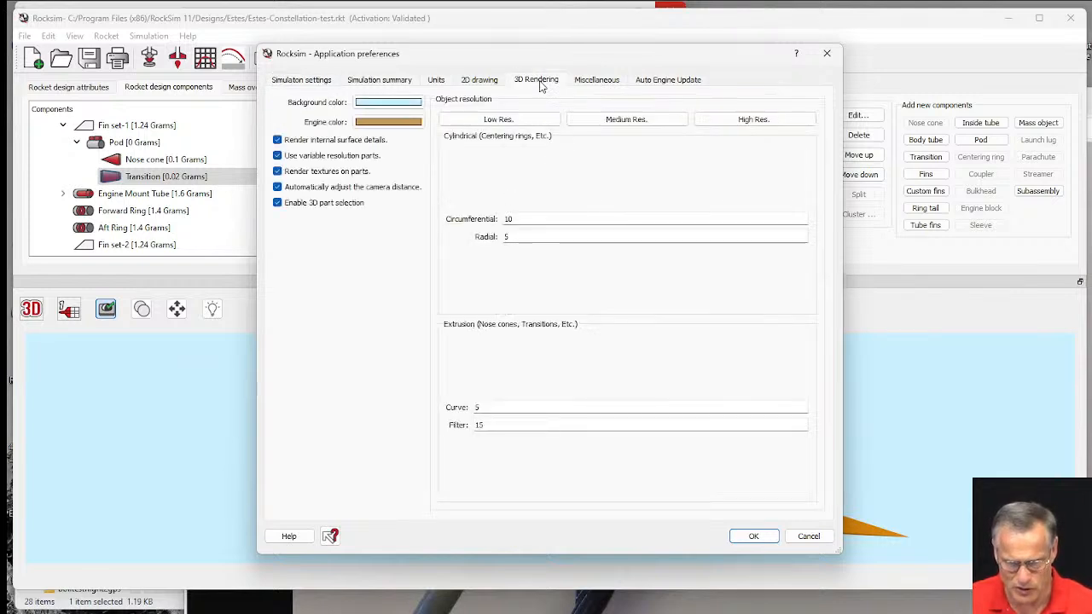
{"action": "left_click", "coordinate": [757, 123]}
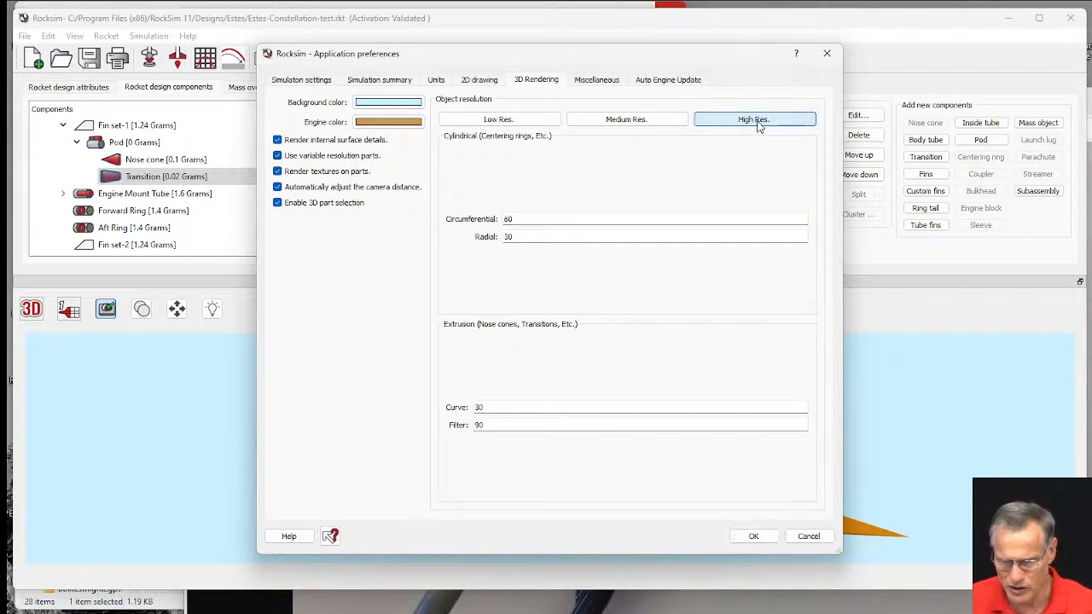
{"action": "left_click", "coordinate": [758, 537]}
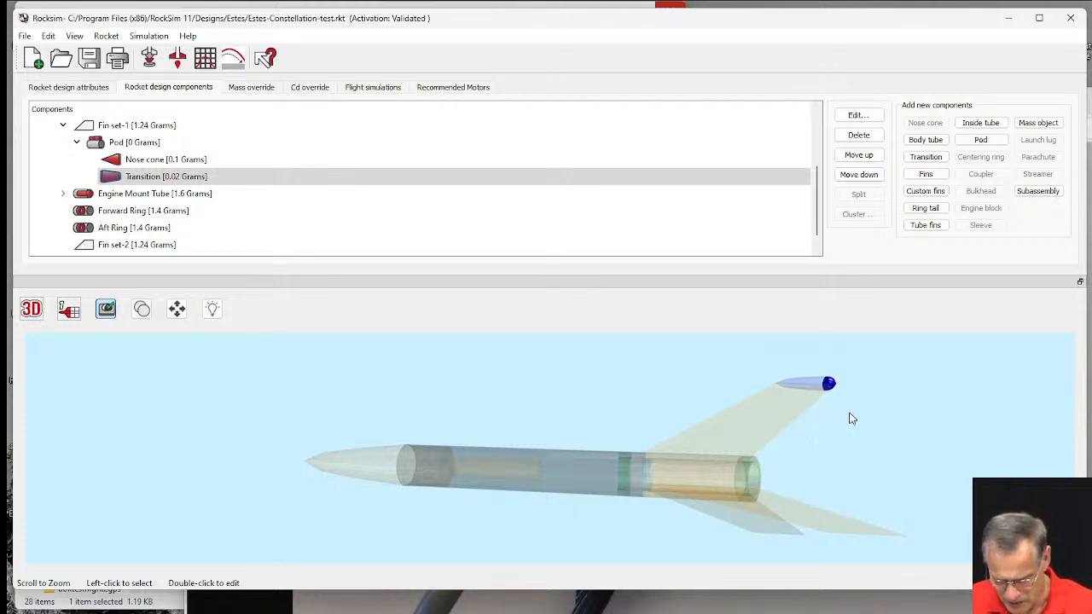
- Reapply the High Res. object resolution preset in the 3D rendering preferences
{"action": "mouse_move", "coordinate": [855, 418]}
{"action": "left_mouse_down"}
{"action": "mouse_move", "coordinate": [865, 441]}
{"action": "mouse_move", "coordinate": [849, 403]}
{"action": "left_mouse_up"}
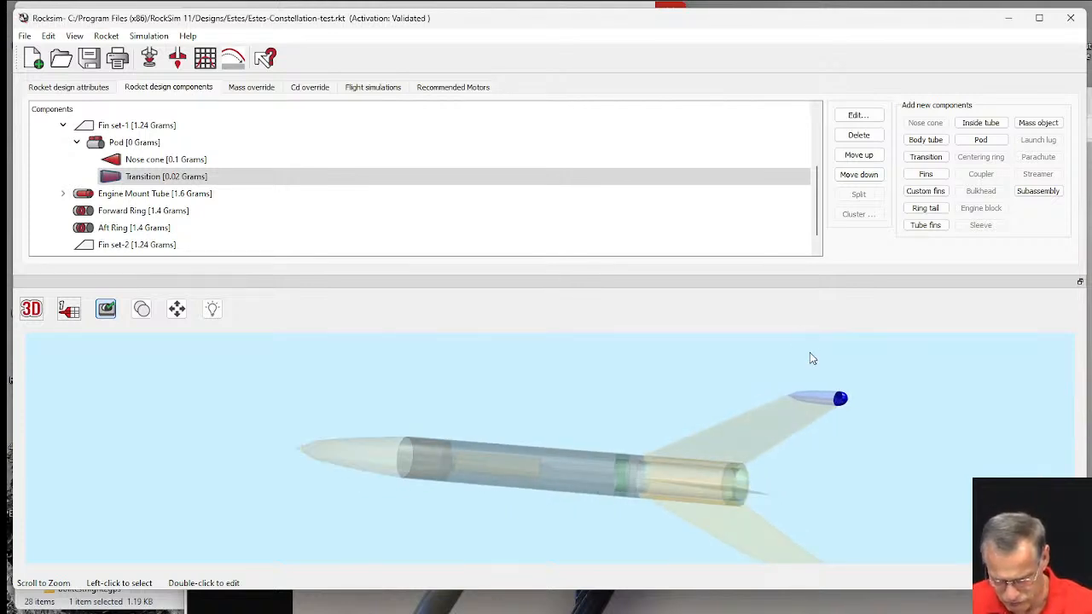
{"action": "left_click", "coordinate": [808, 352]}
{"action": "left_click_drag", "start_coordinate": [784, 386], "coordinate": [790, 372]}
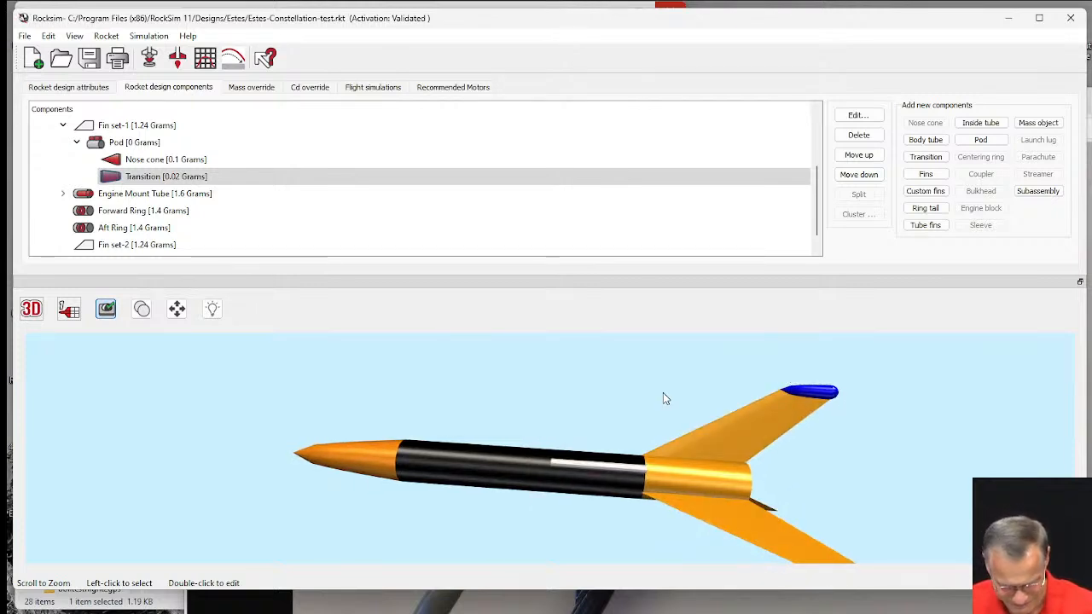
{"action": "left_click_drag", "start_coordinate": [662, 395], "coordinate": [758, 381]}
{"action": "left_click", "coordinate": [49, 35]}
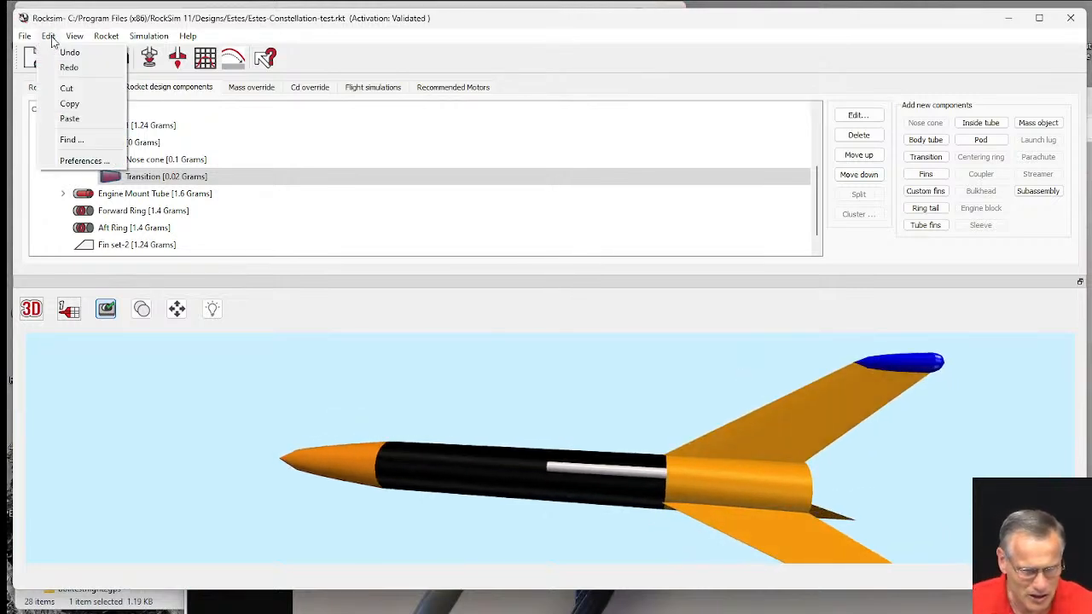
{"action": "left_click", "coordinate": [77, 160]}
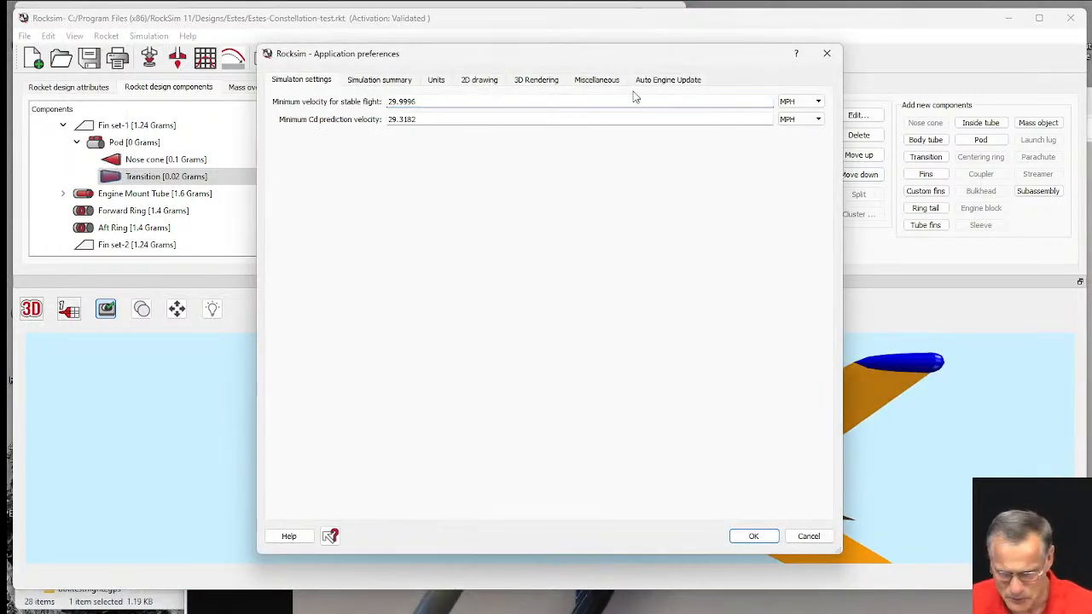
{"action": "left_click", "coordinate": [544, 84]}
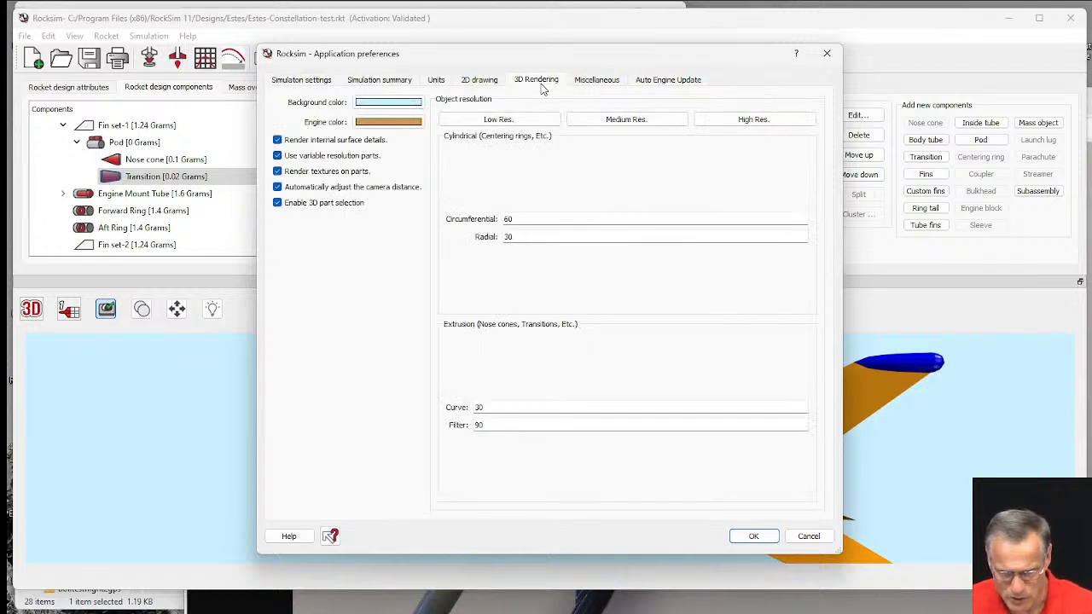
{"action": "left_click", "coordinate": [730, 123]}
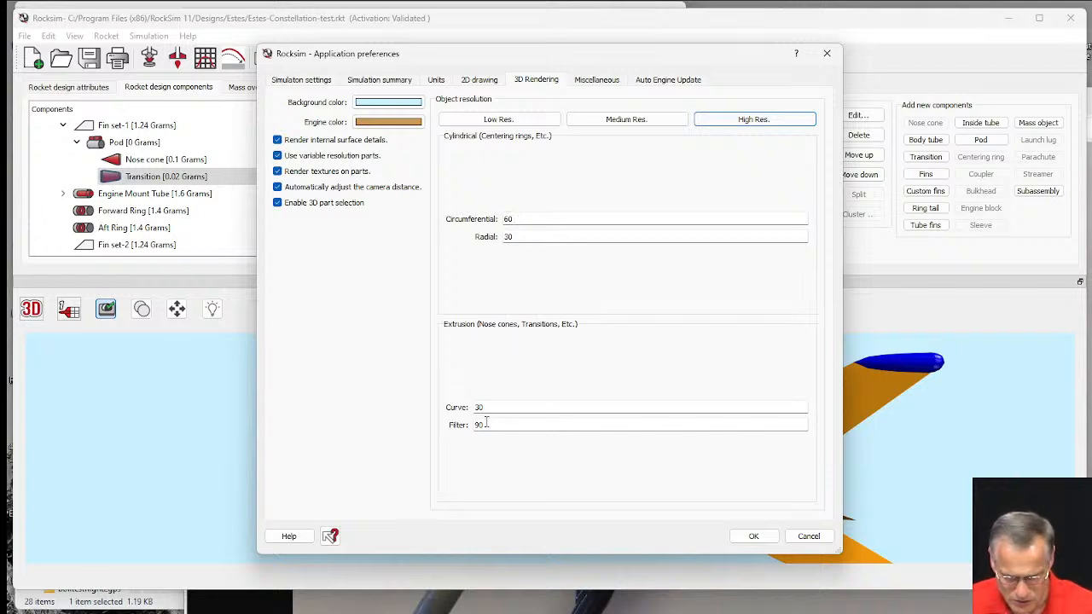
- Set the extrusion Curve resolution to 60 and Filter to 12, then accept the preferences
{"action": "left_click_drag", "start_coordinate": [489, 407], "coordinate": [464, 413]}
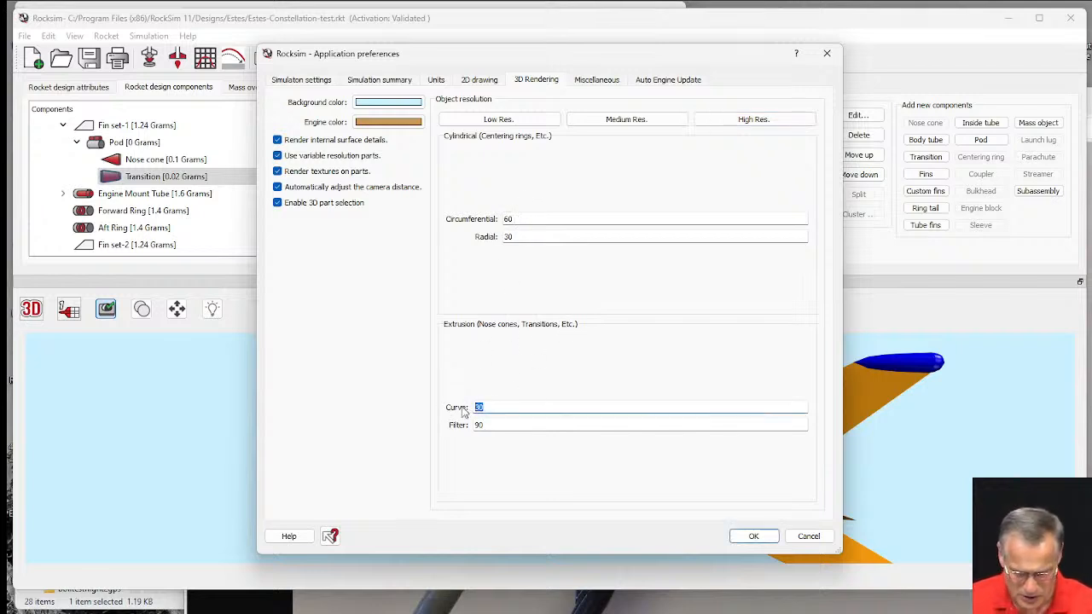
{"action": "type", "text": "60"}
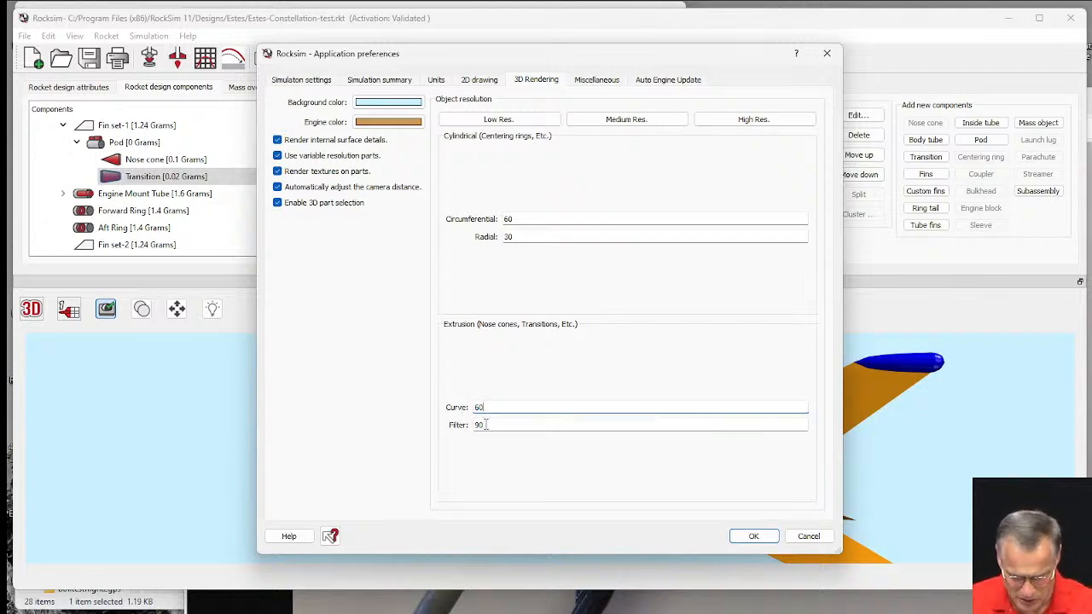
{"action": "left_click", "coordinate": [489, 425]}
{"action": "type", "text": "12"}
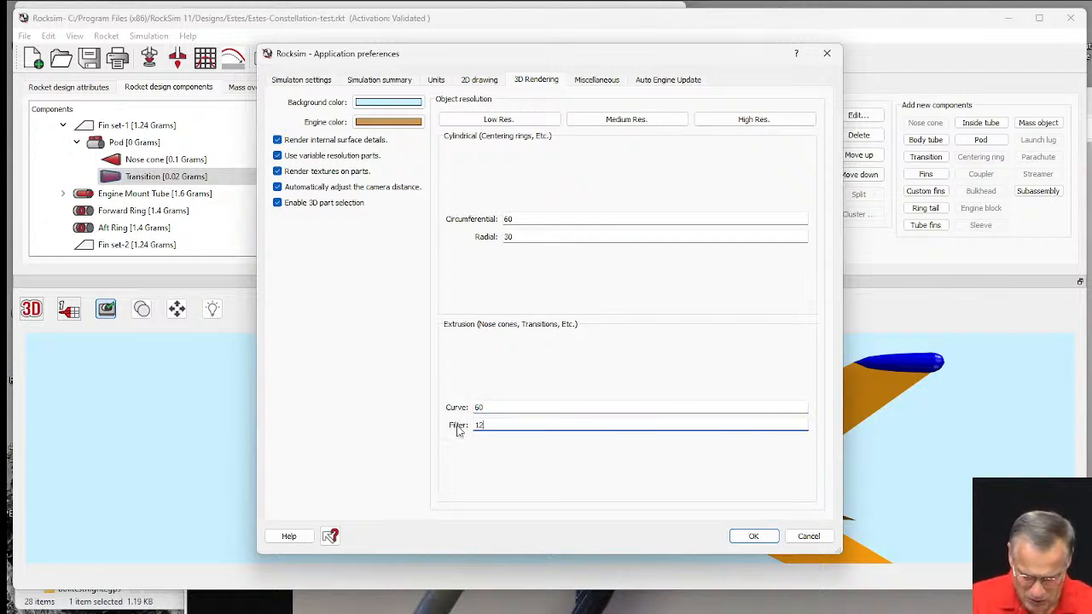
{"action": "left_click", "coordinate": [755, 538]}
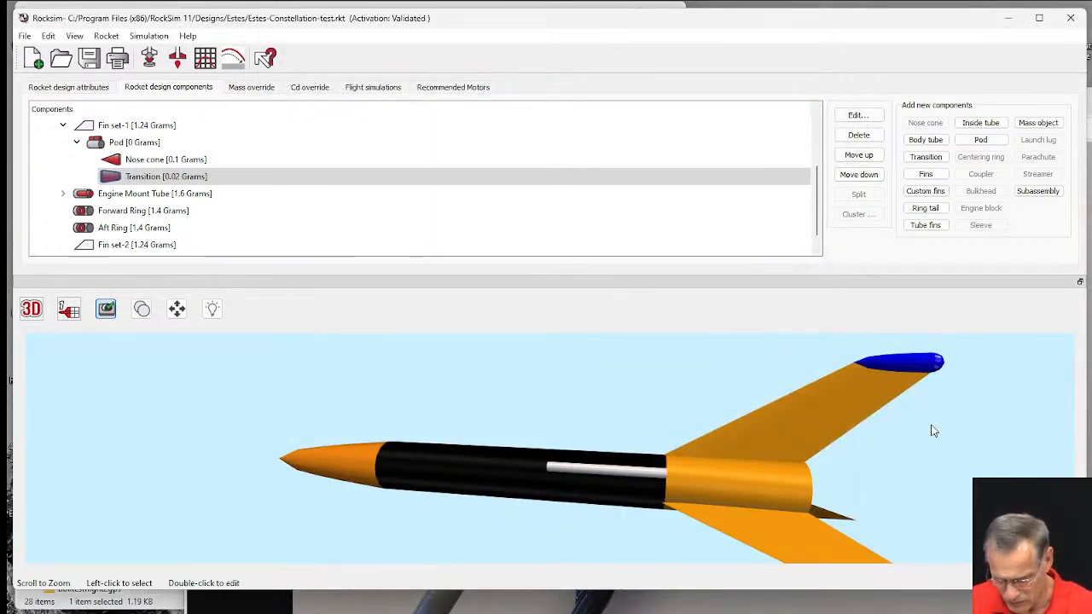
- Switch the rocket drawing from 3D to the 2D side view and examine the pod's fit on the fin tip
{"action": "left_click_drag", "start_coordinate": [902, 432], "coordinate": [950, 396]}
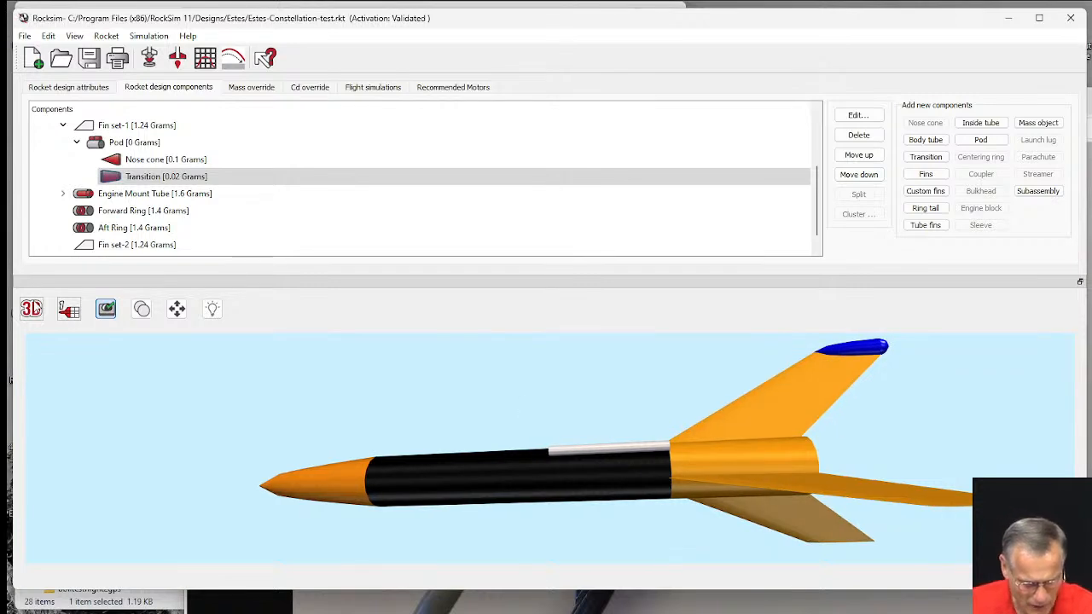
{"action": "left_click", "coordinate": [32, 309]}
{"action": "left_click", "coordinate": [36, 355]}
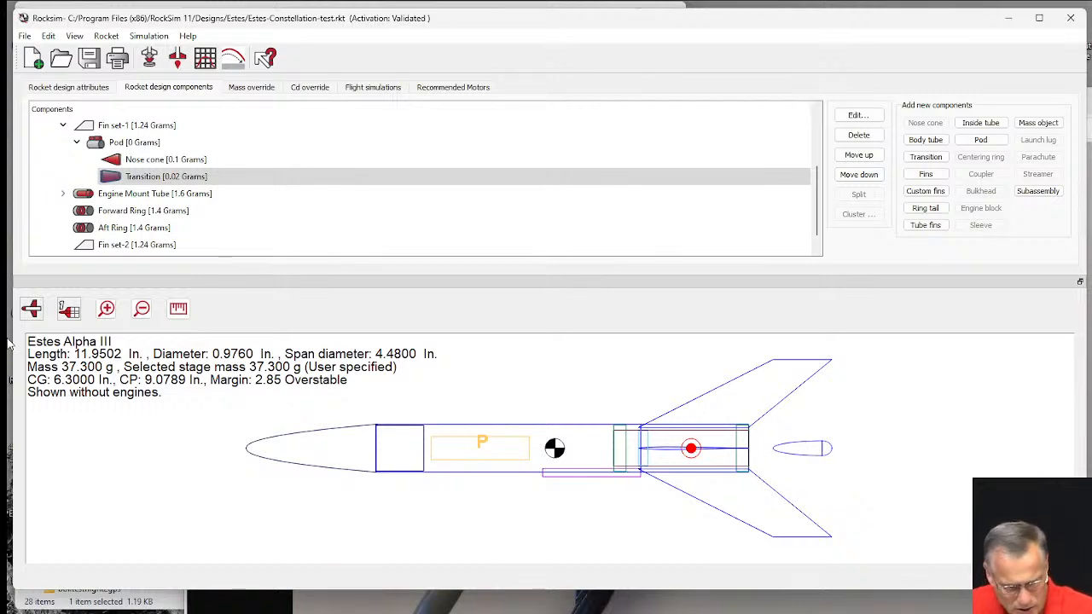
{"action": "left_click", "coordinate": [31, 308]}
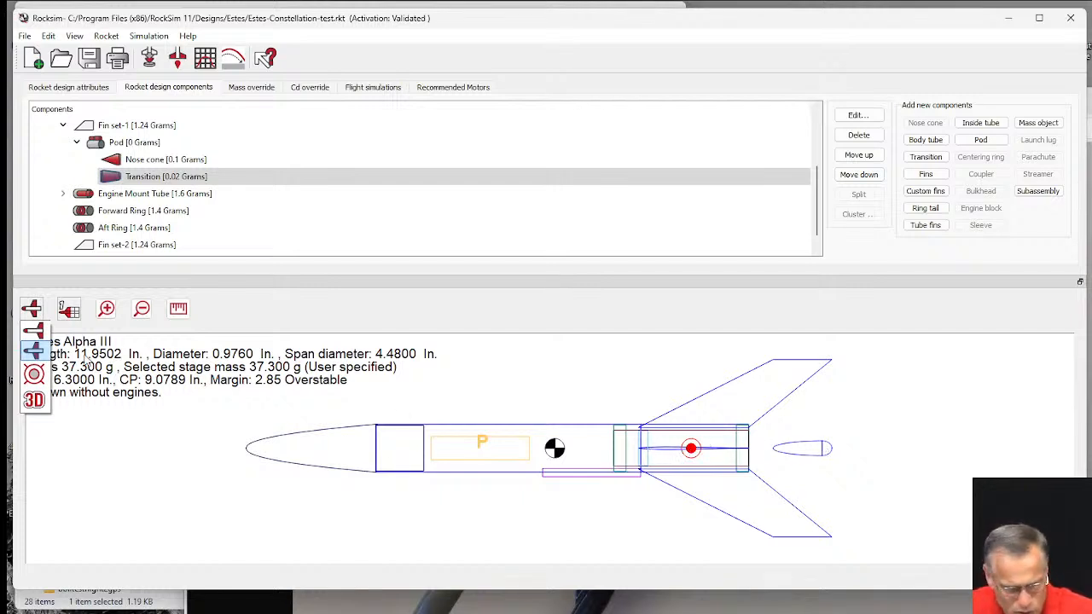
{"action": "left_click", "coordinate": [38, 335]}
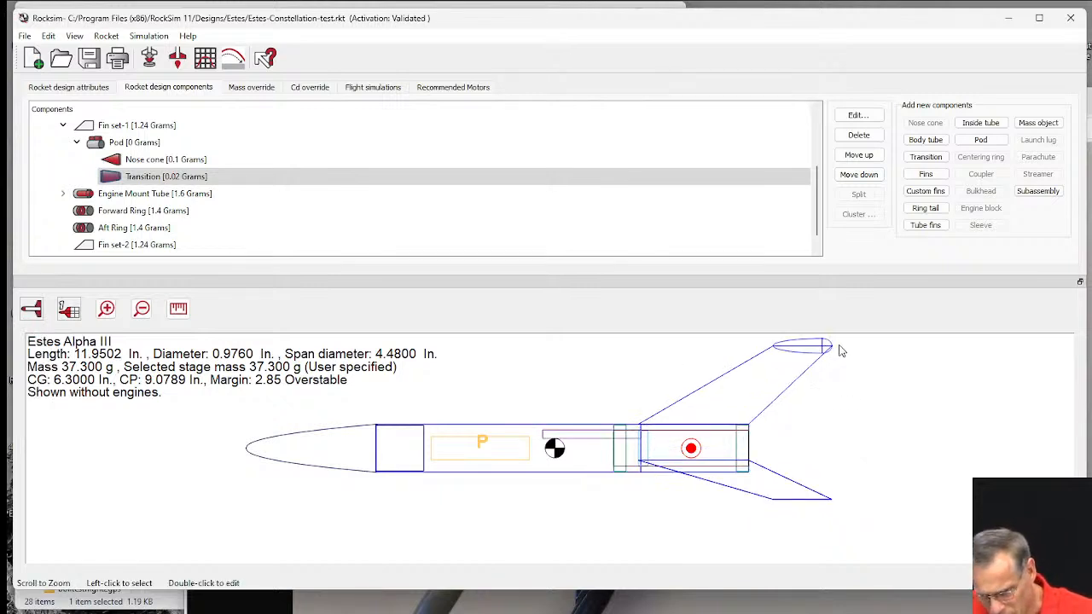
{"action": "scroll", "coordinate": [841, 349], "scroll_direction": "up", "scroll_amount": 3}
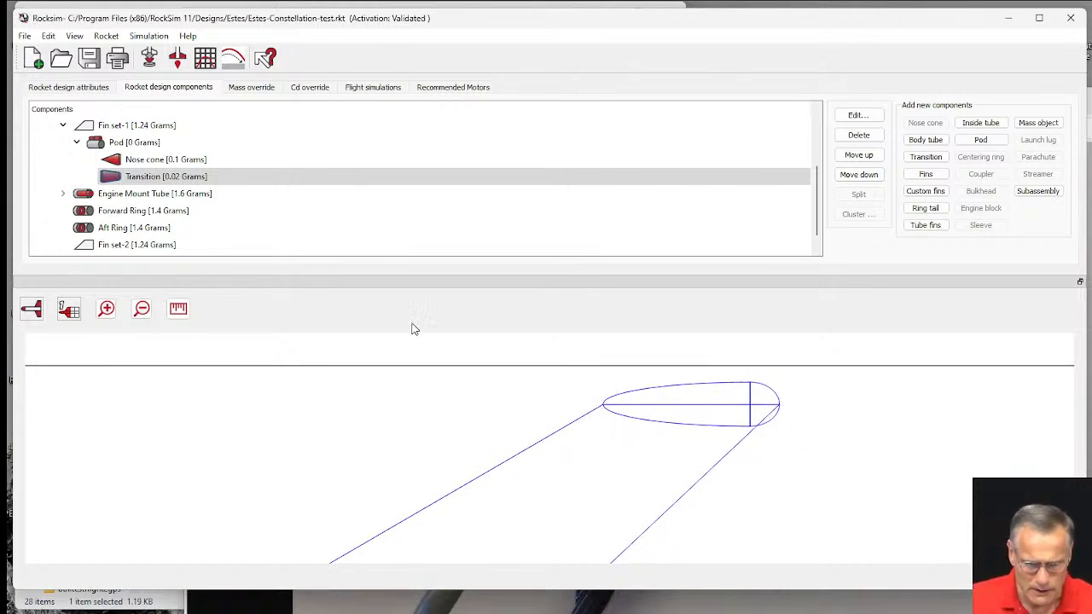
{"action": "scroll", "coordinate": [454, 392], "scroll_direction": "down", "scroll_amount": 3}
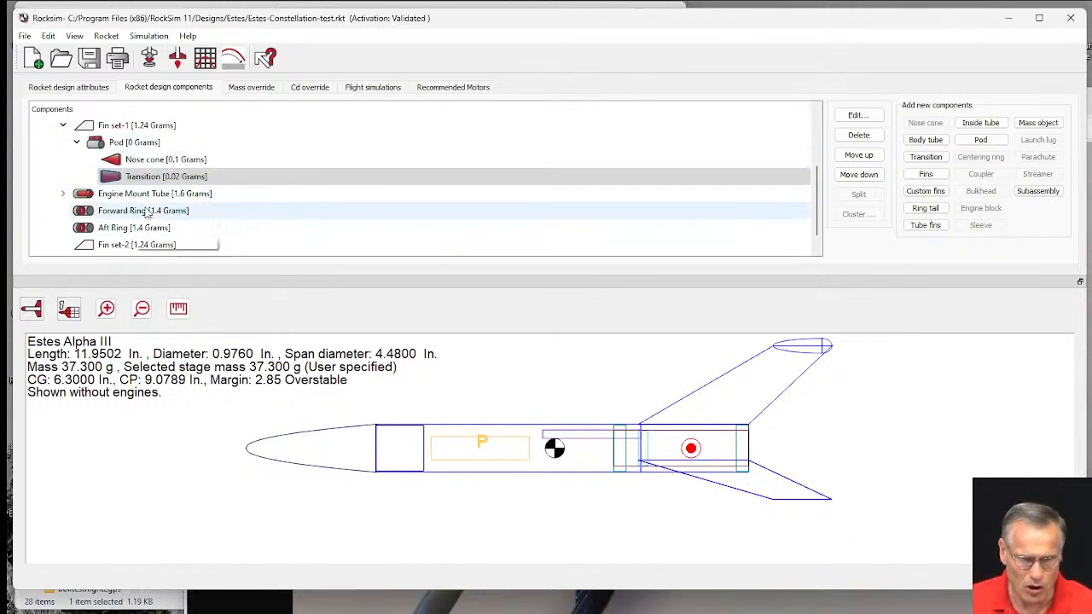
- Copy the pod assembly from Fin set-1 and paste it onto Fin set-2
{"action": "mouse_move", "coordinate": [120, 145]}
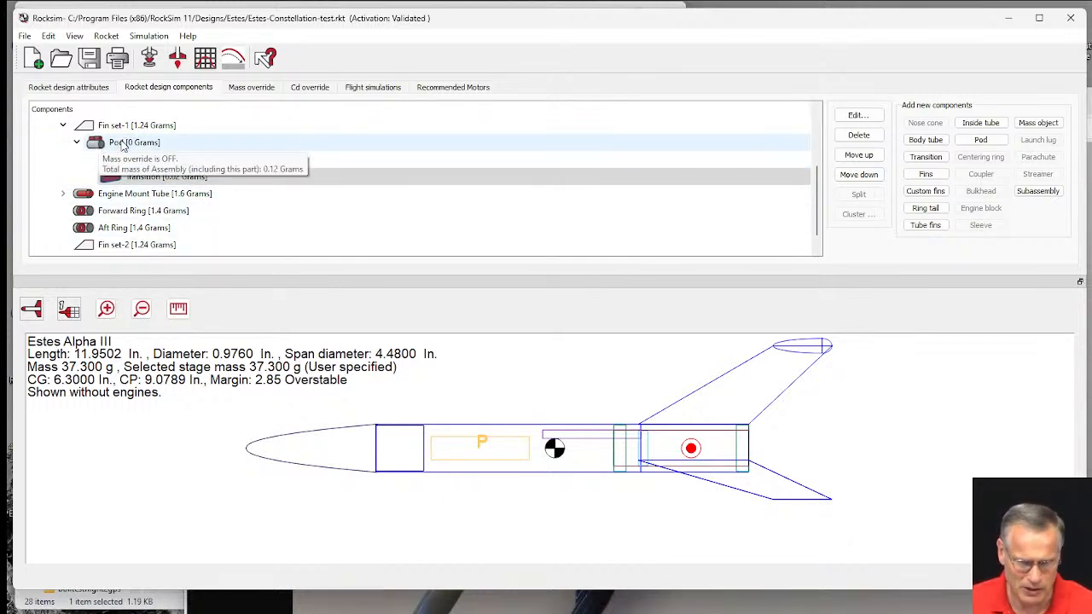
{"action": "right_click", "coordinate": [122, 145]}
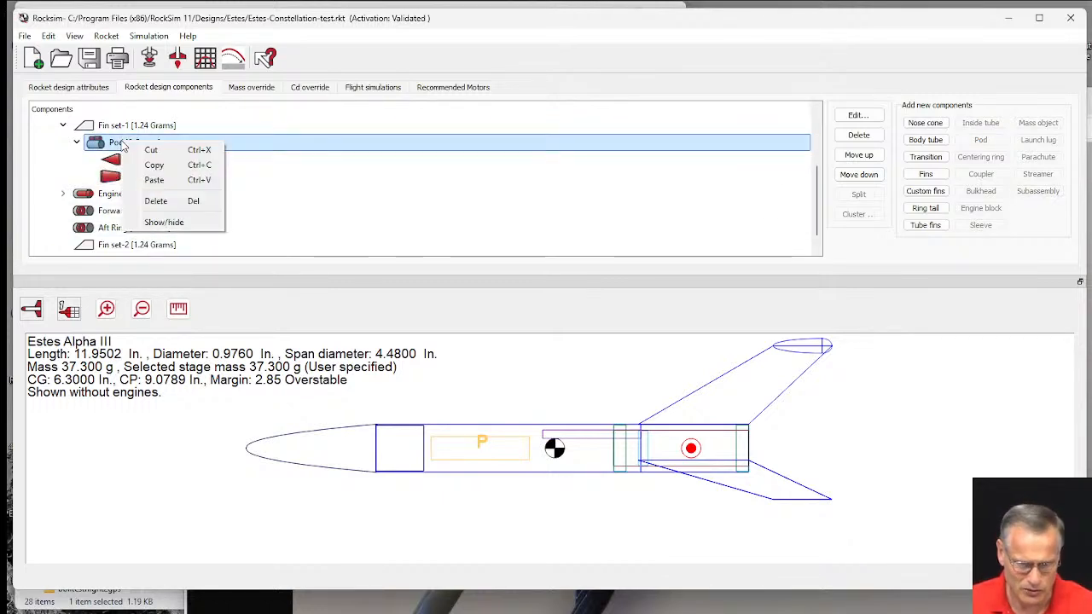
{"action": "left_click", "coordinate": [174, 167]}
{"action": "scroll", "coordinate": [175, 171], "scroll_direction": "down", "scroll_amount": 1}
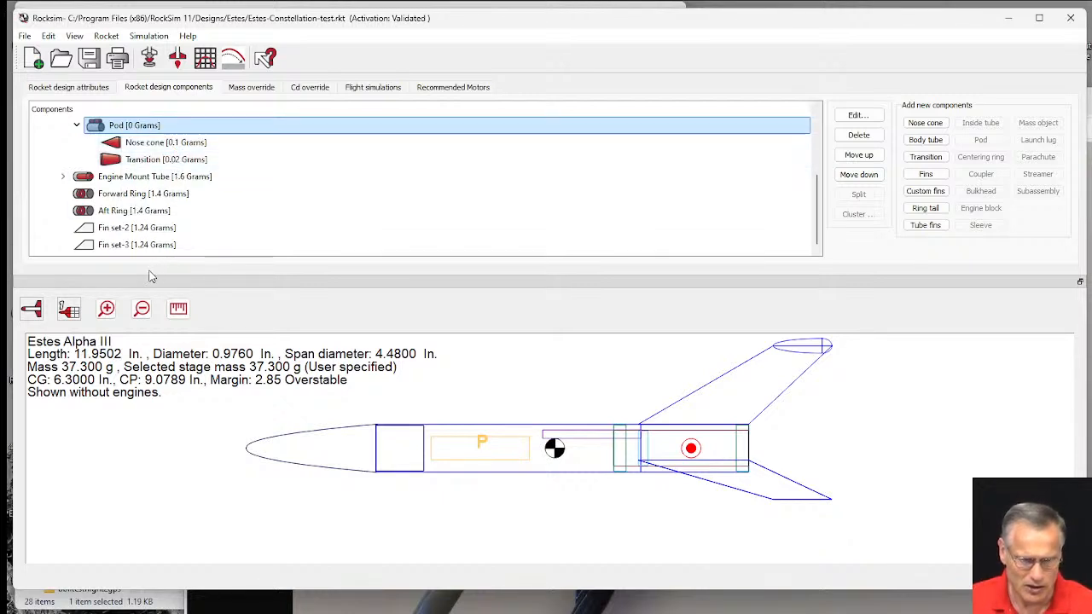
{"action": "left_click", "coordinate": [109, 232]}
{"action": "right_click", "coordinate": [111, 225]}
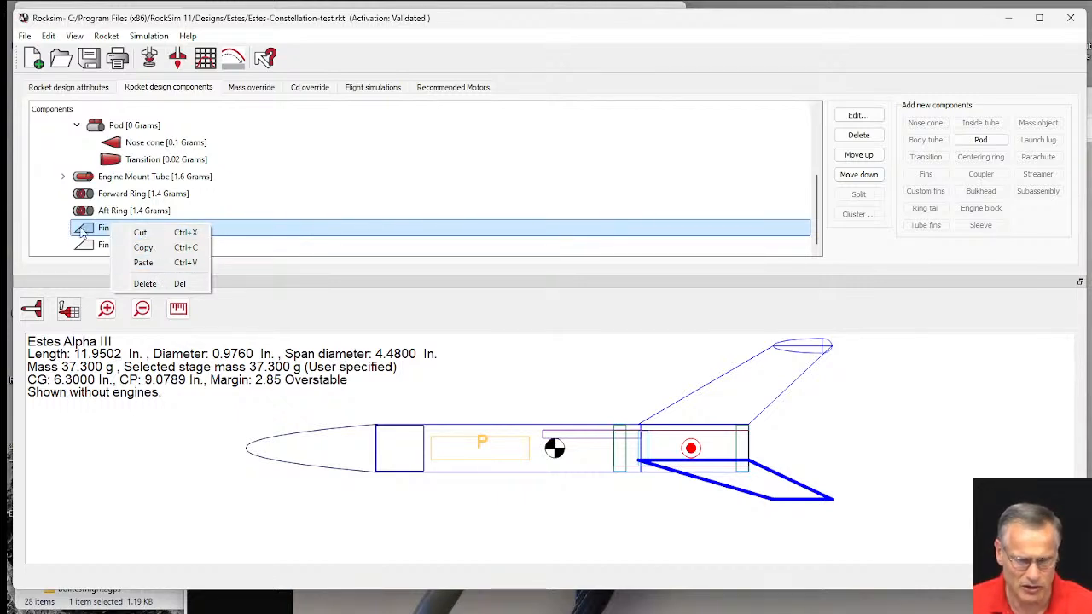
{"action": "left_click", "coordinate": [145, 261]}
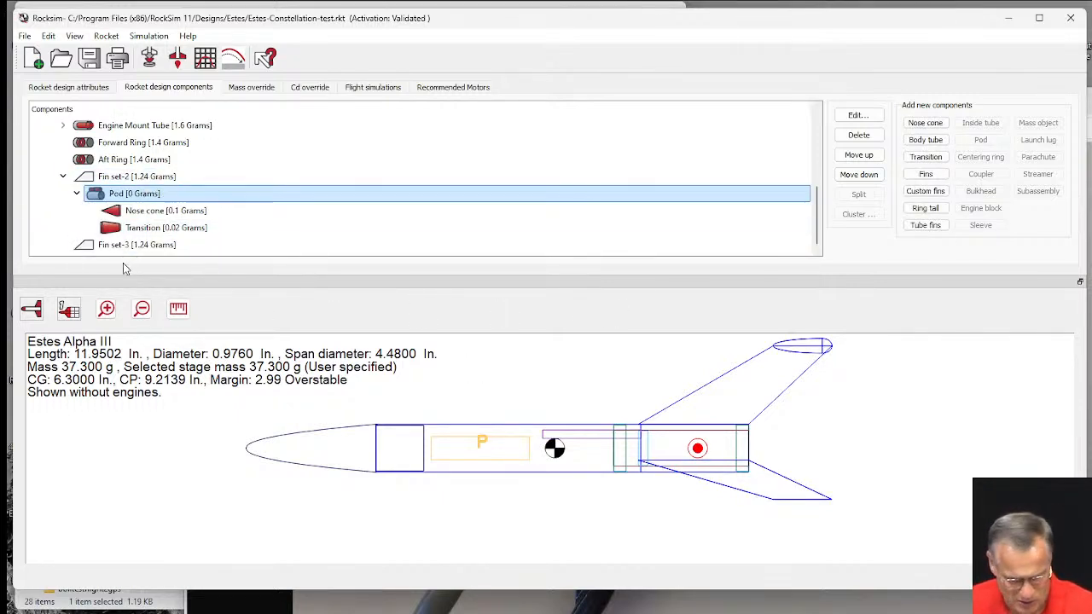
- Disable ejection during simulations for Fin set-2's pod, set its radial angle to -120 degrees, and accept the changes
{"action": "double_click", "coordinate": [96, 197]}
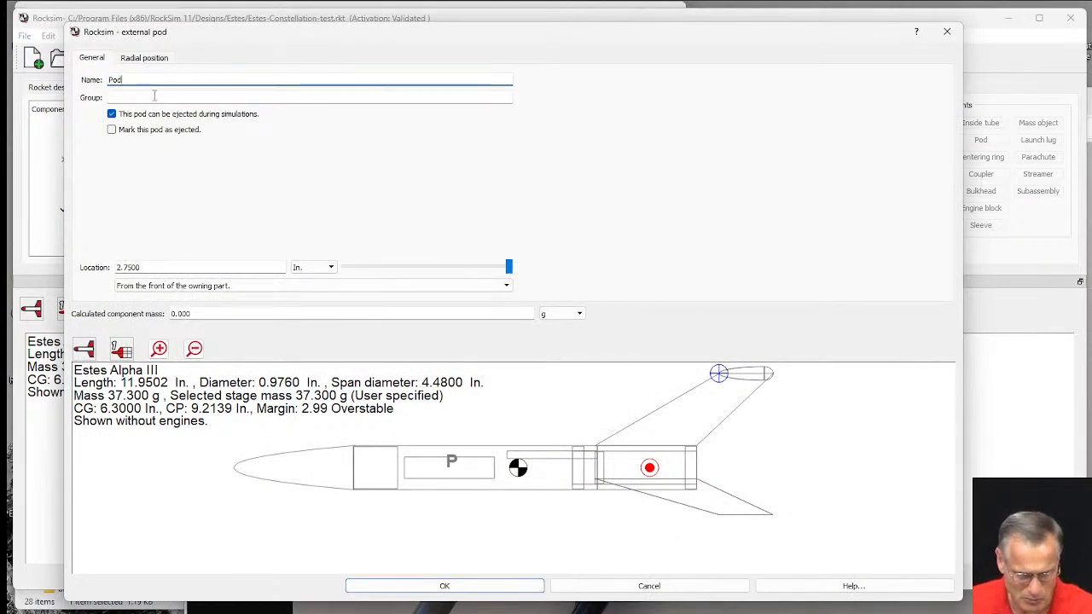
{"action": "left_click", "coordinate": [111, 115]}
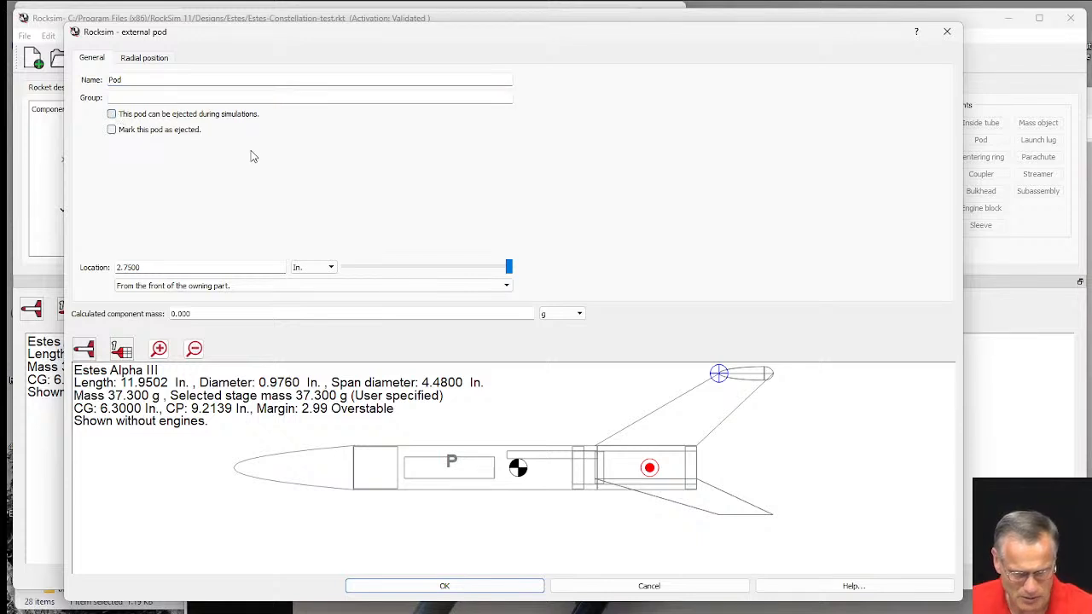
{"action": "left_click", "coordinate": [145, 58]}
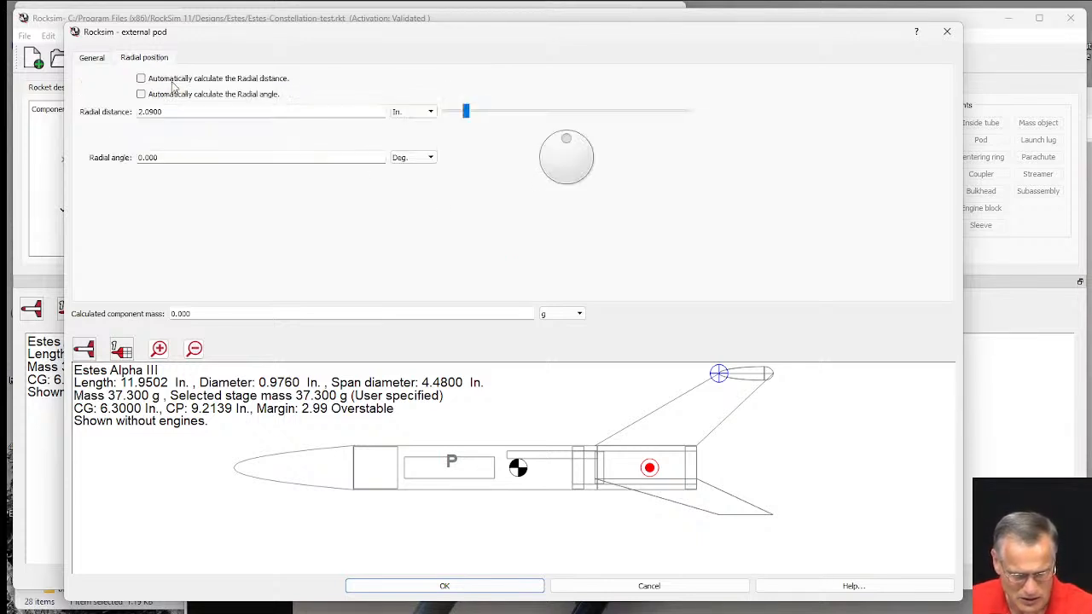
{"action": "left_click", "coordinate": [83, 353]}
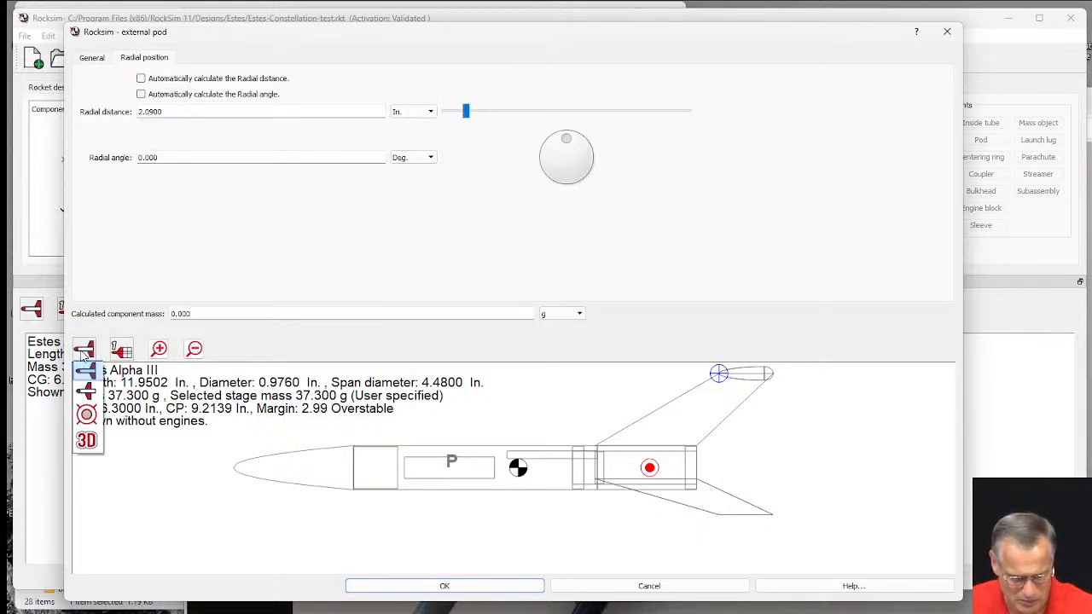
{"action": "left_click", "coordinate": [86, 415]}
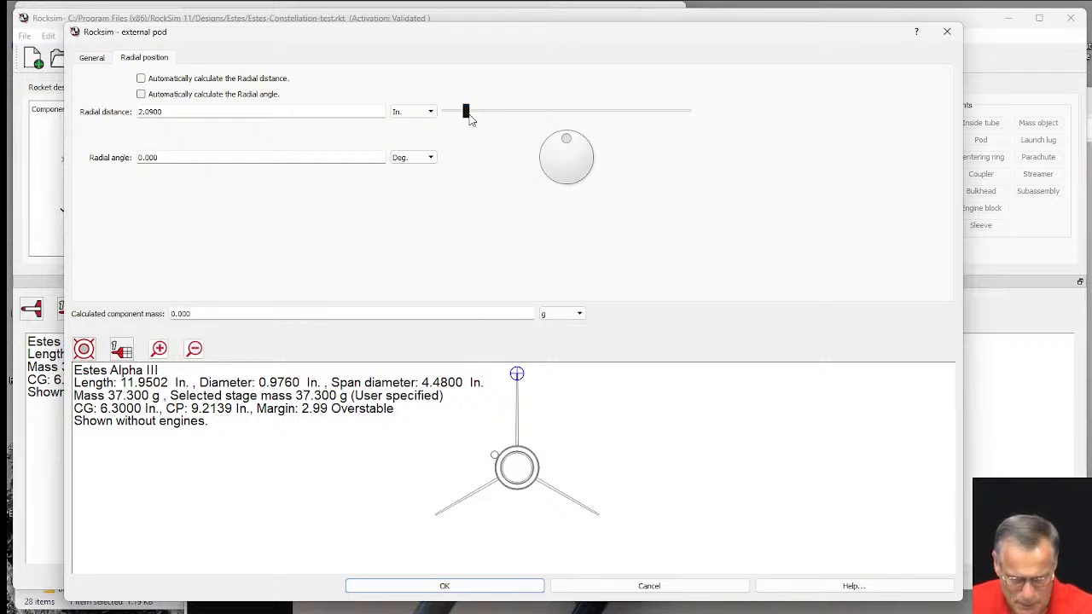
{"action": "mouse_move", "coordinate": [569, 145]}
{"action": "left_mouse_down"}
{"action": "mouse_move", "coordinate": [539, 164]}
{"action": "mouse_move", "coordinate": [568, 140]}
{"action": "mouse_move", "coordinate": [540, 153]}
{"action": "mouse_move", "coordinate": [540, 181]}
{"action": "left_mouse_up"}
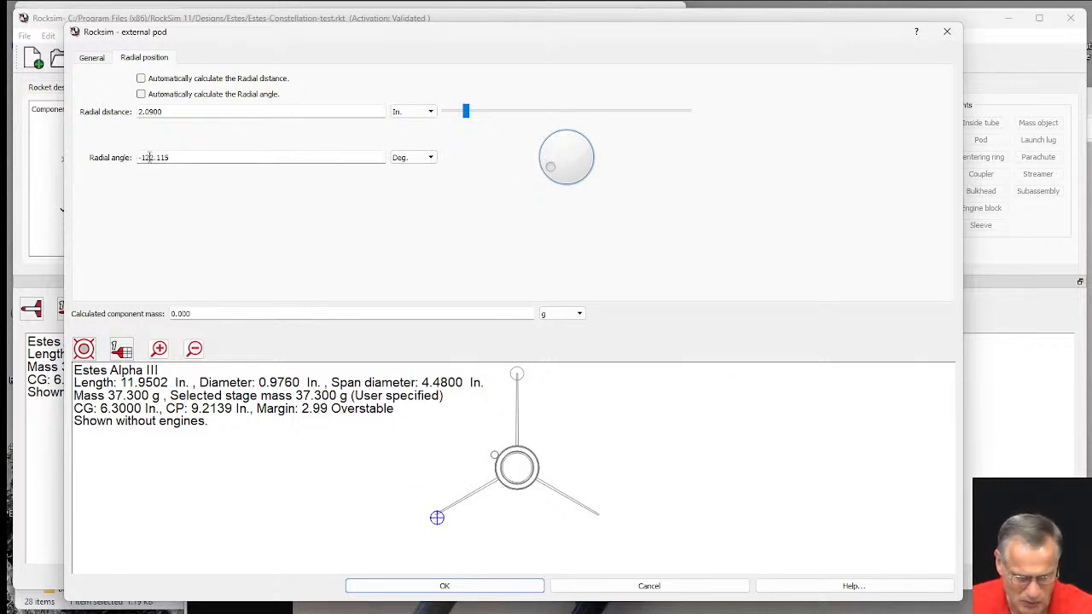
{"action": "left_click_drag", "start_coordinate": [149, 157], "coordinate": [208, 188]}
{"action": "type", "text": "0"}
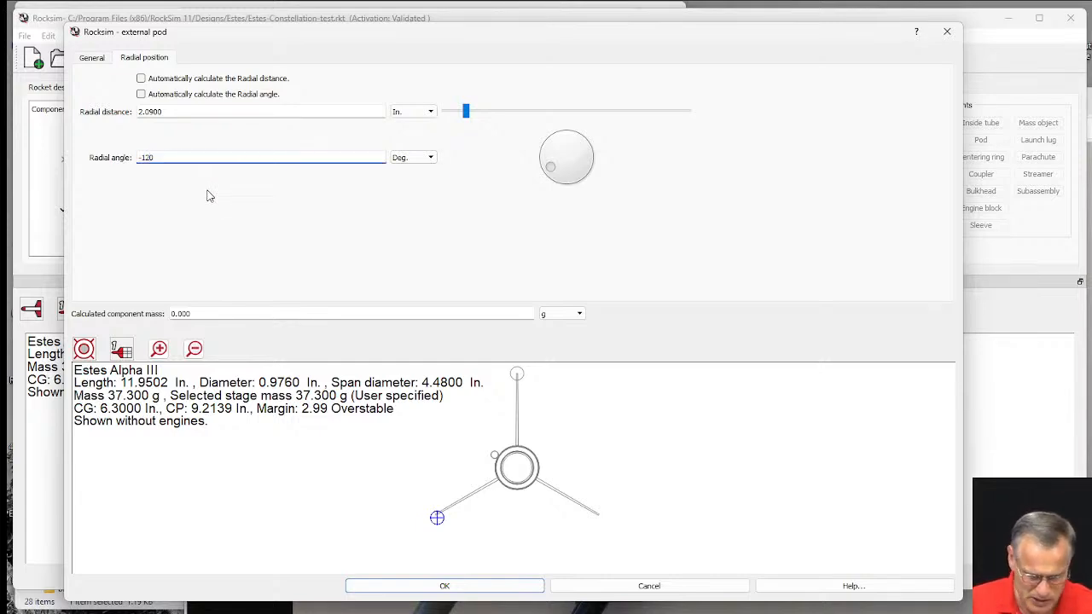
{"action": "key", "text": "Tab"}
{"action": "left_click", "coordinate": [444, 586]}
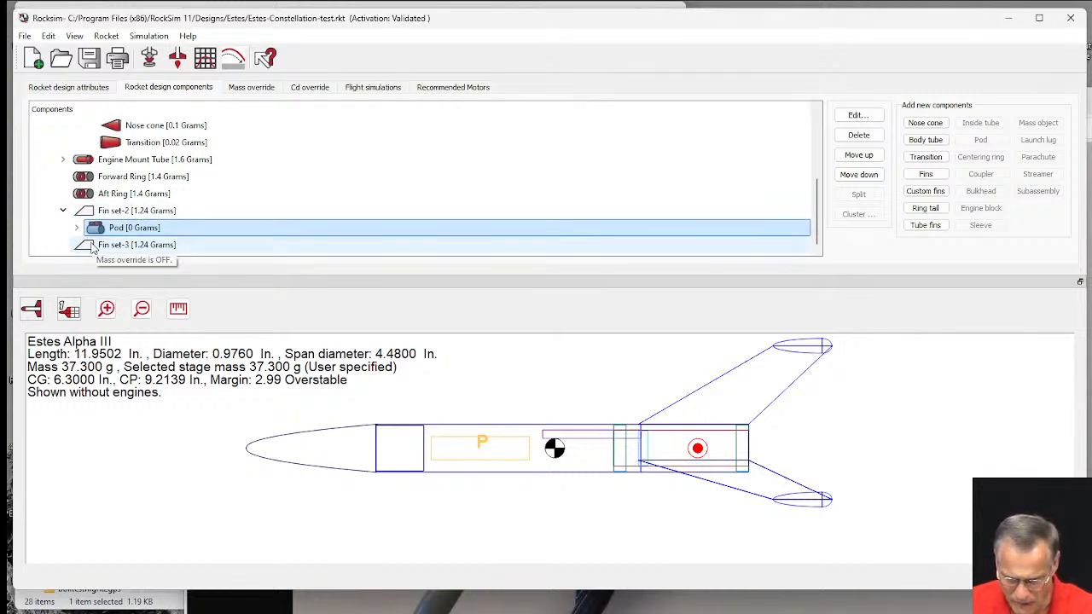
- Paste the copied pod assembly onto Fin set-3
{"action": "left_click", "coordinate": [105, 246]}
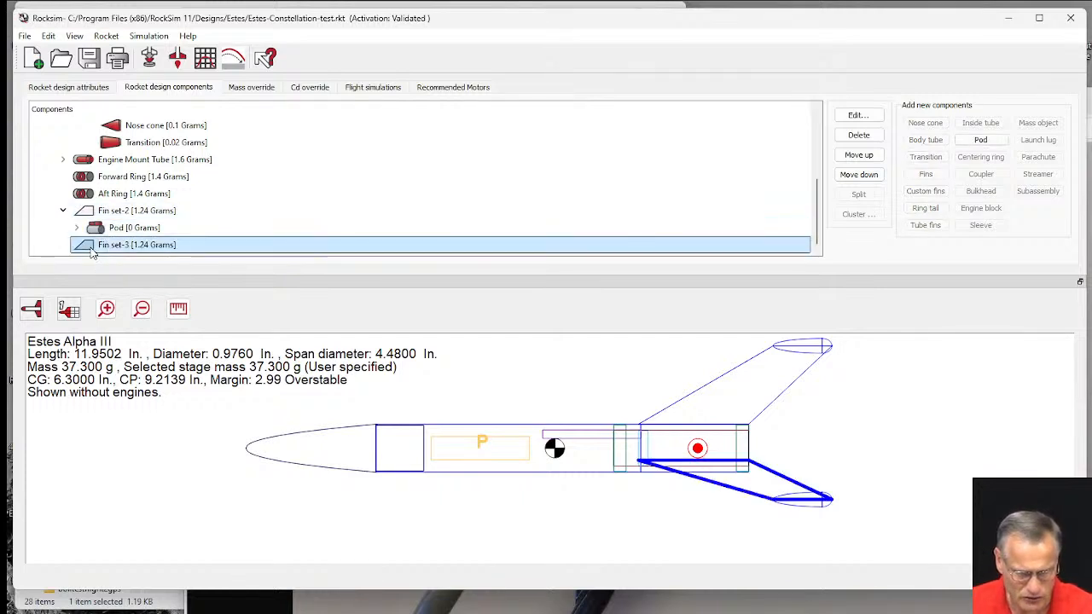
{"action": "right_click", "coordinate": [137, 249]}
{"action": "left_click", "coordinate": [169, 285]}
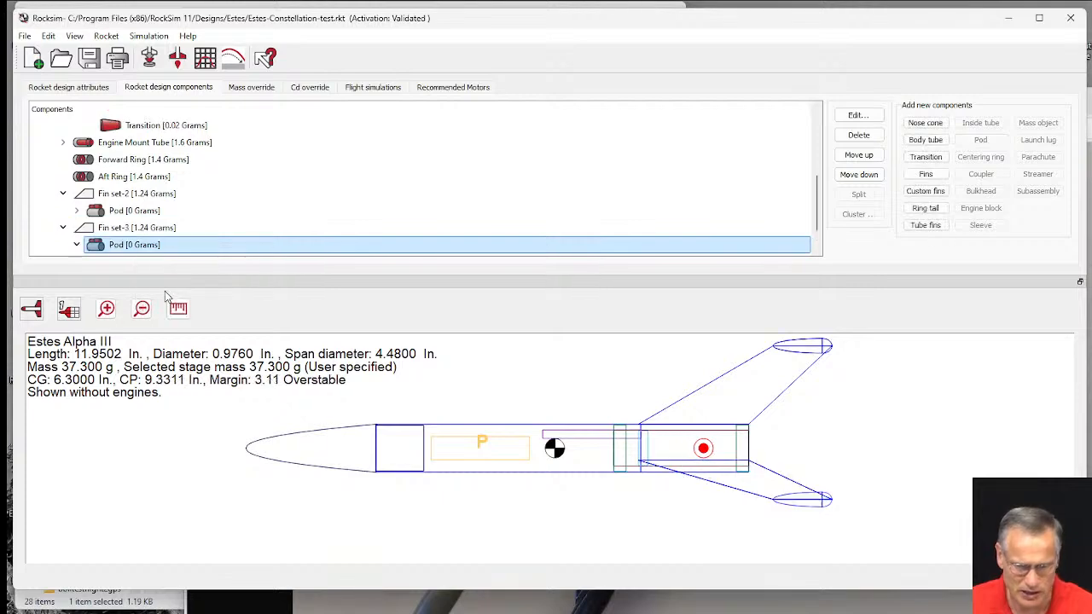
- Set the radial angle of Fin set-3's pod to 120 degrees and accept the change
{"action": "double_click", "coordinate": [115, 246]}
{"action": "left_click", "coordinate": [145, 58]}
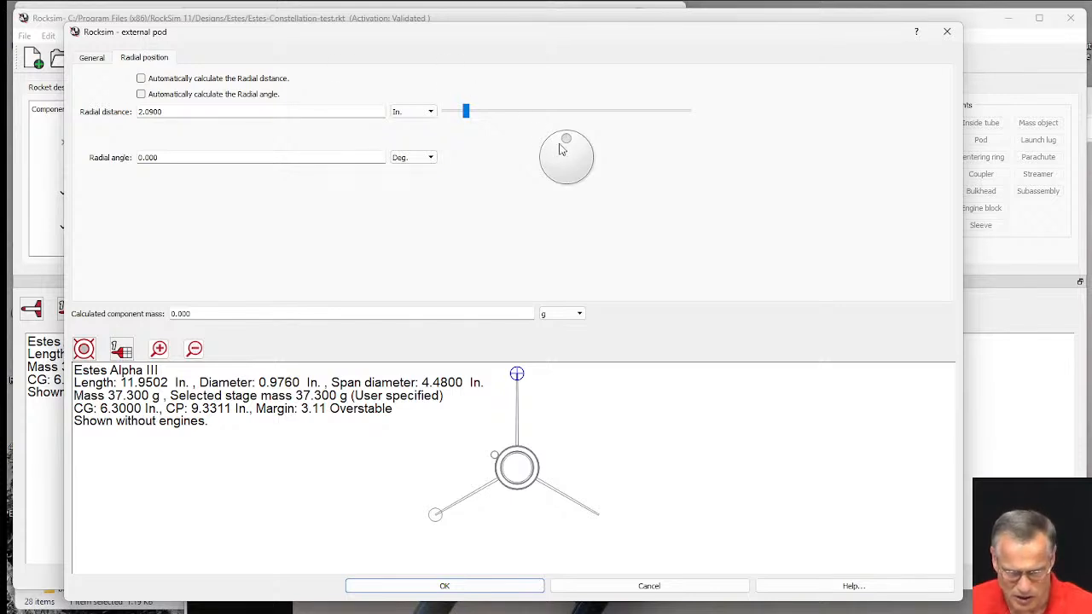
{"action": "mouse_move", "coordinate": [568, 141]}
{"action": "left_mouse_down"}
{"action": "mouse_move", "coordinate": [590, 152]}
{"action": "mouse_move", "coordinate": [599, 180]}
{"action": "mouse_move", "coordinate": [589, 182]}
{"action": "left_mouse_up"}
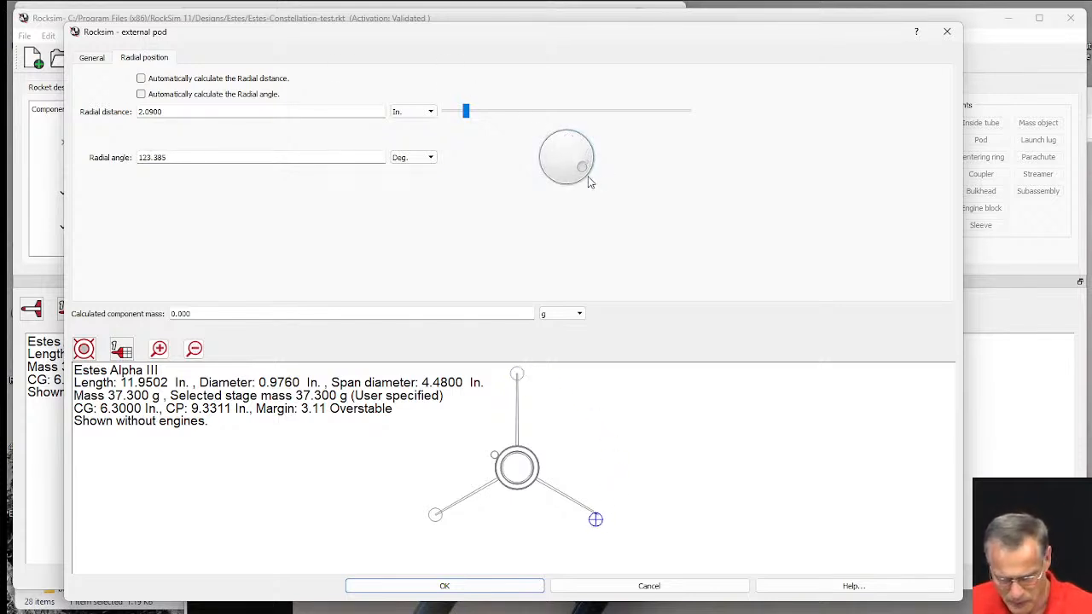
{"action": "double_click", "coordinate": [146, 157]}
{"action": "type", "text": "122"}
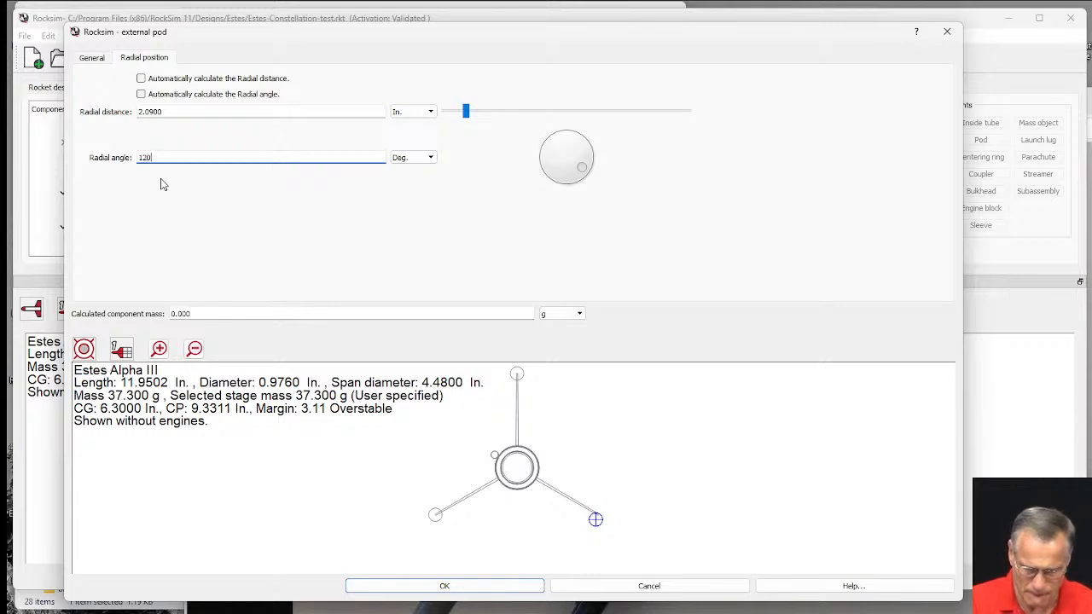
{"action": "key", "text": "Return"}
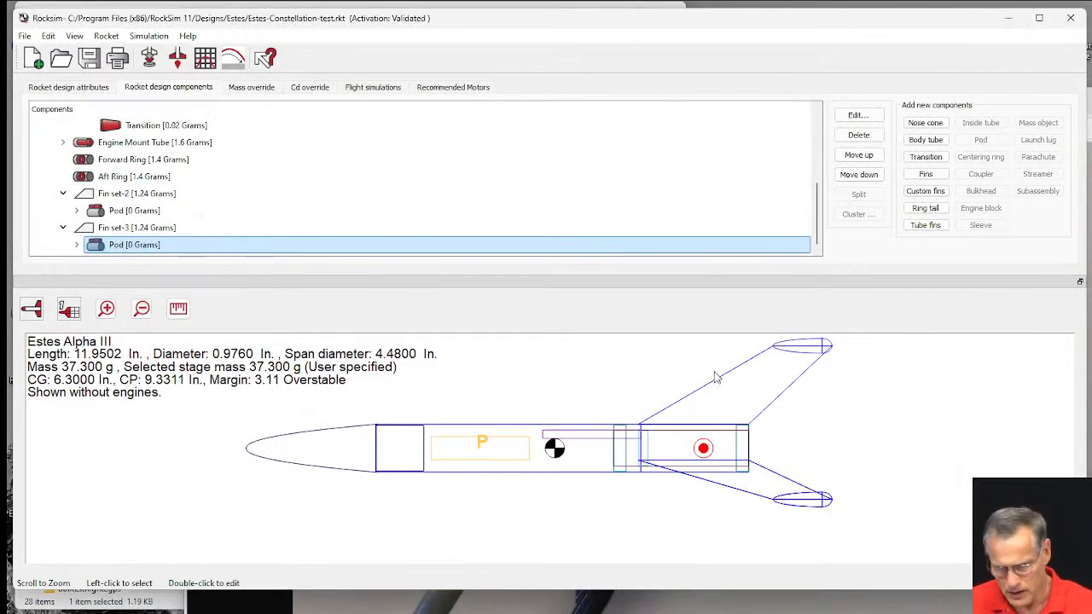
- Display the rocket as a 3D model and rotate it to inspect the pods on all three fin tips
{"action": "left_click", "coordinate": [33, 309]}
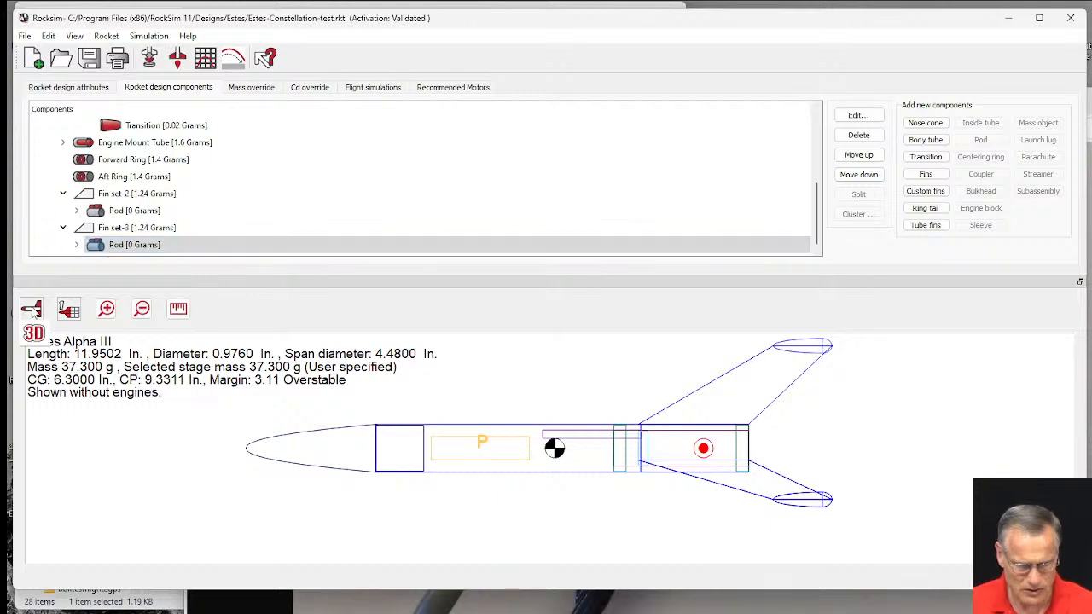
{"action": "left_click", "coordinate": [35, 400]}
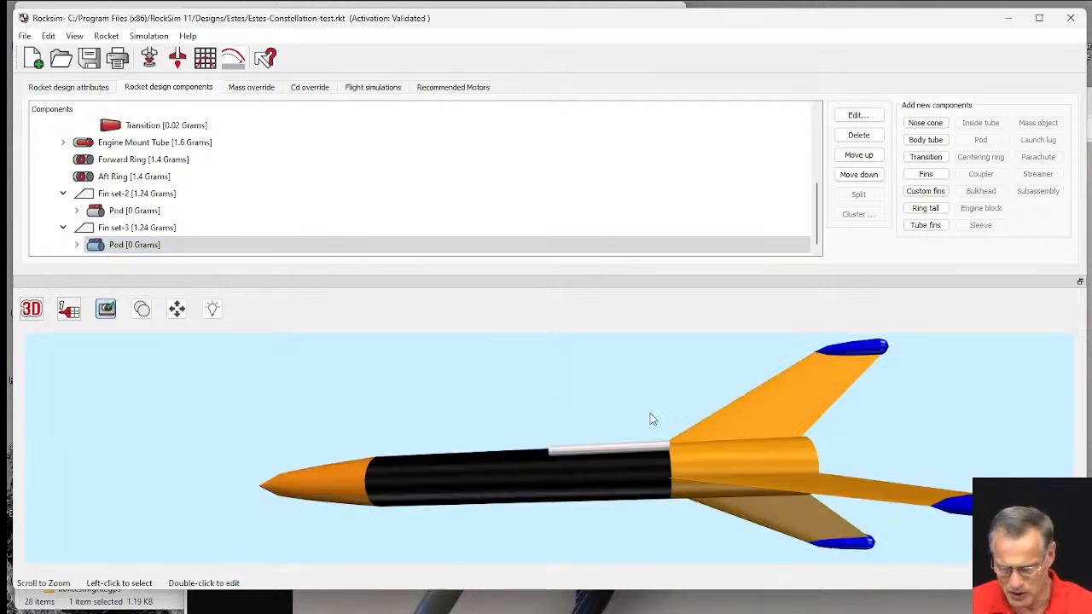
{"action": "left_click_drag", "start_coordinate": [646, 452], "coordinate": [724, 369]}
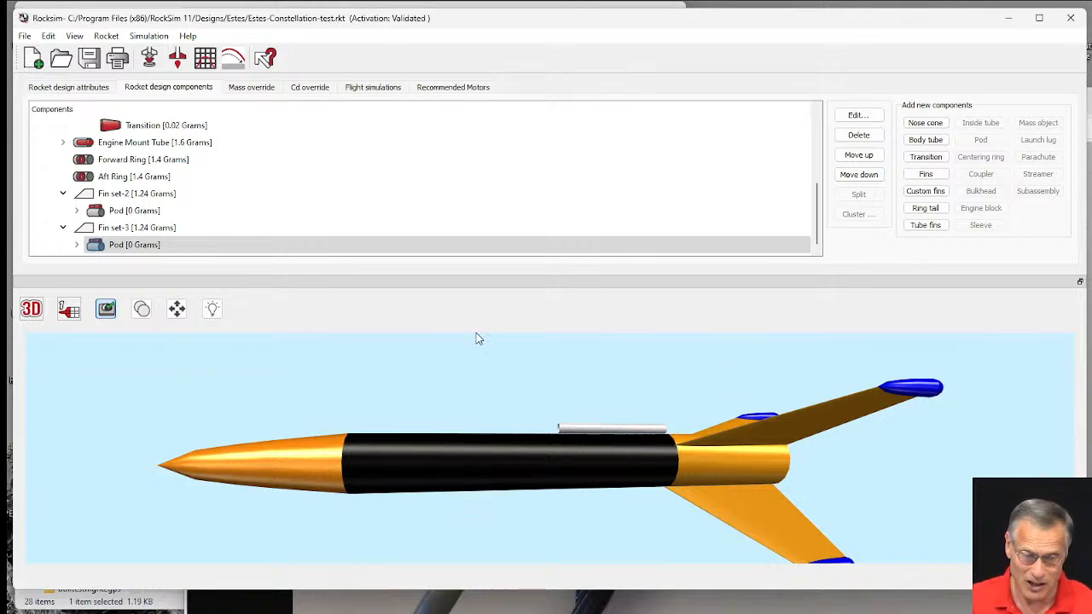
- Delete Fin set-3 together with its pod from the design and check the remaining fins in 3D
{"action": "left_click", "coordinate": [114, 229]}
{"action": "left_click", "coordinate": [877, 143]}
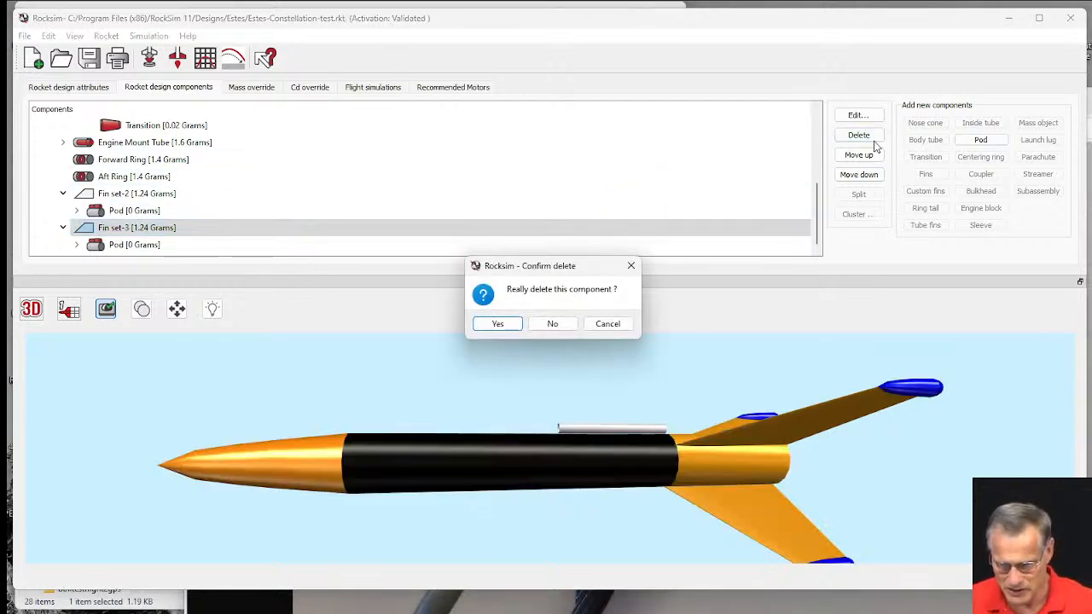
{"action": "left_click", "coordinate": [504, 324]}
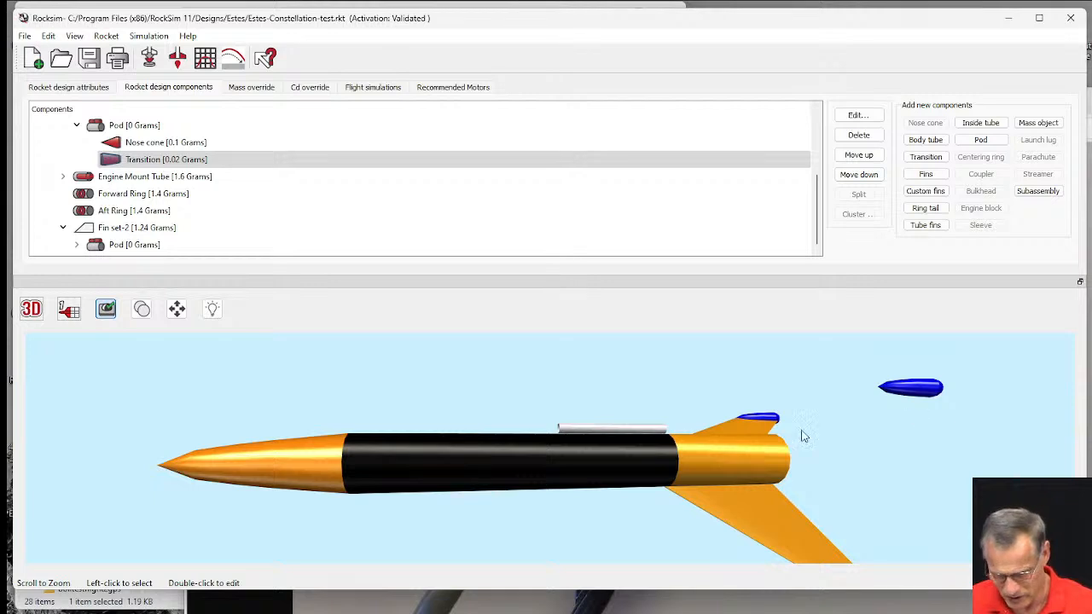
{"action": "left_click_drag", "start_coordinate": [801, 435], "coordinate": [763, 402]}
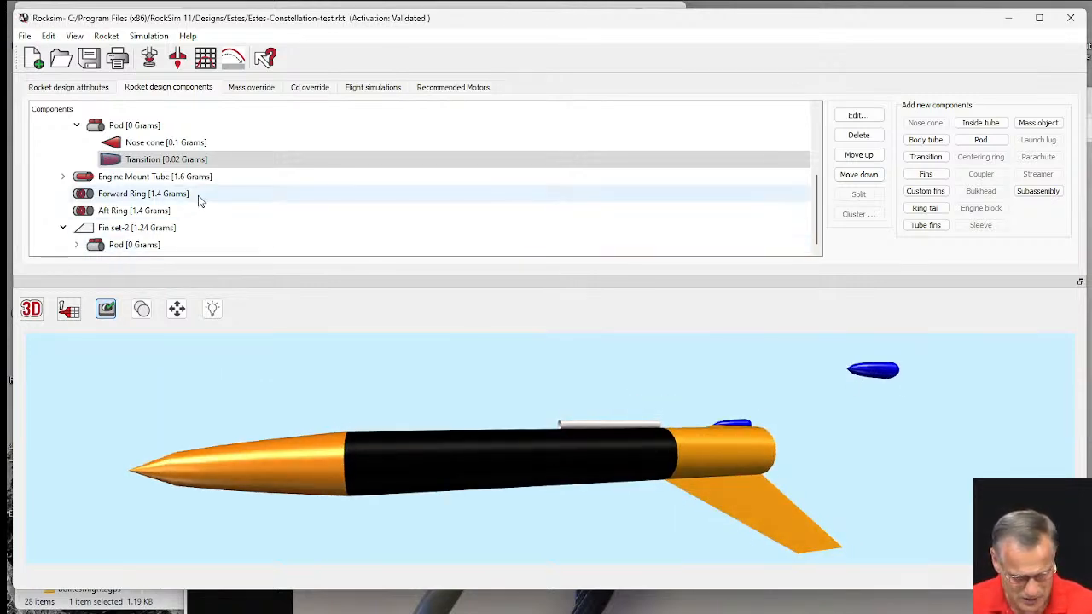
- Set the radial angle of Fin set-2's pod to 120 degrees and accept the change
{"action": "double_click", "coordinate": [120, 246]}
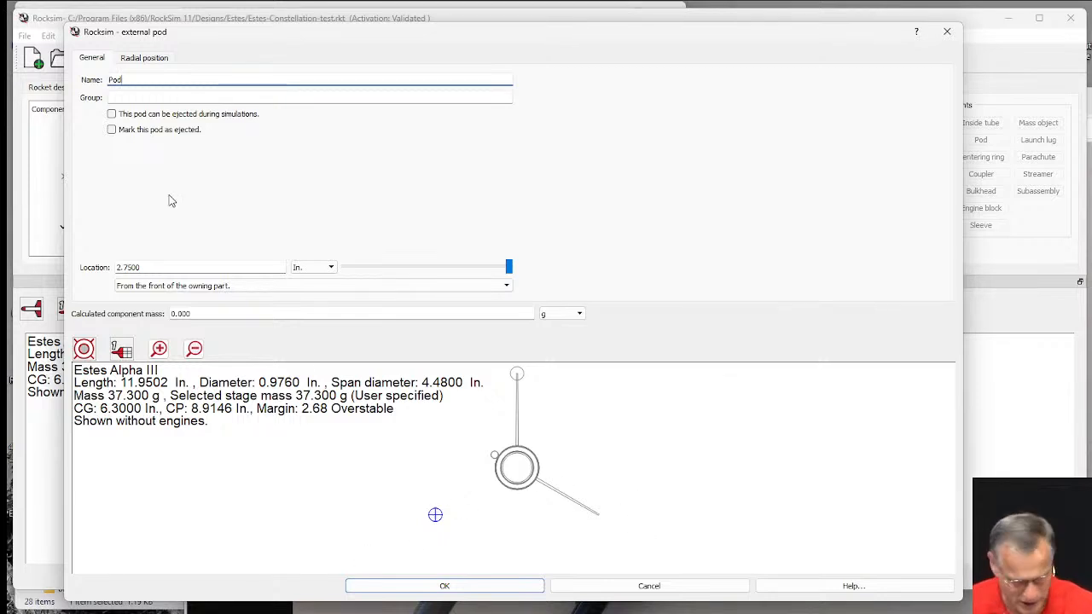
{"action": "left_click", "coordinate": [146, 60]}
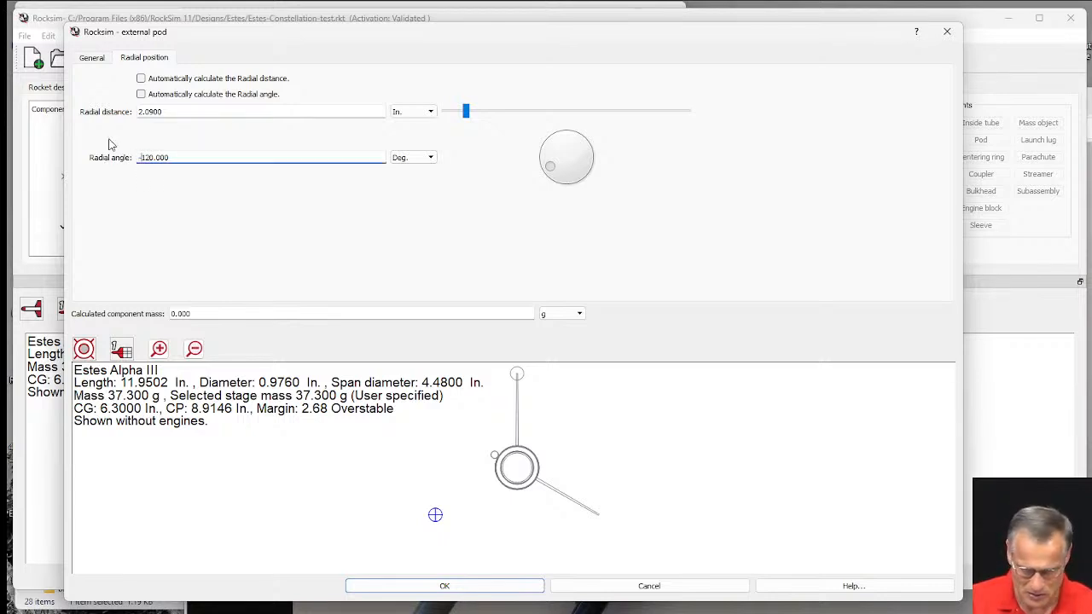
{"action": "key", "text": "Delete"}
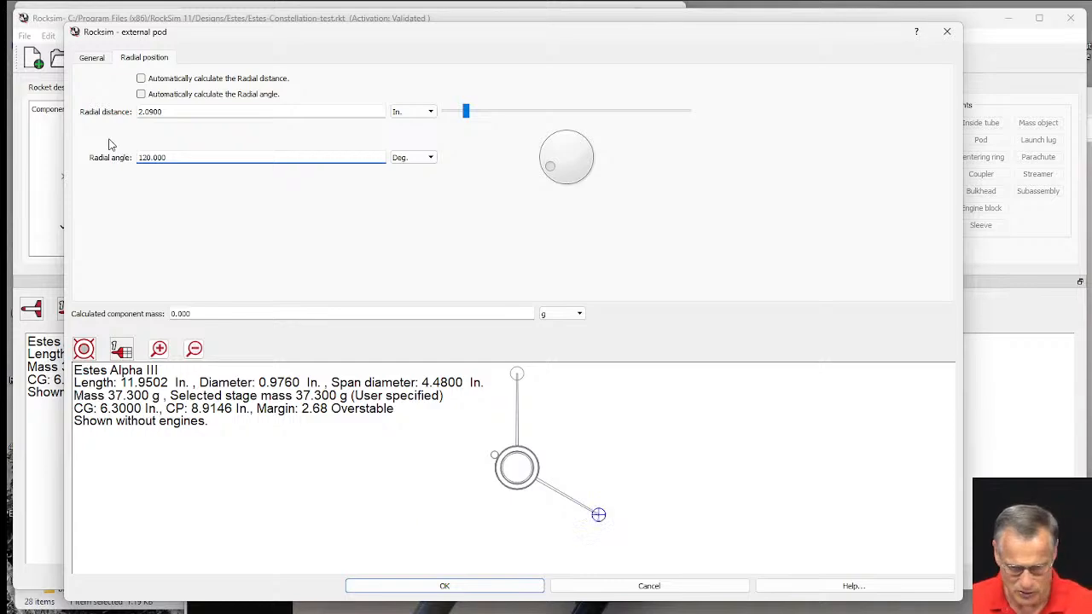
{"action": "key", "text": "Tab"}
{"action": "left_click", "coordinate": [519, 589]}
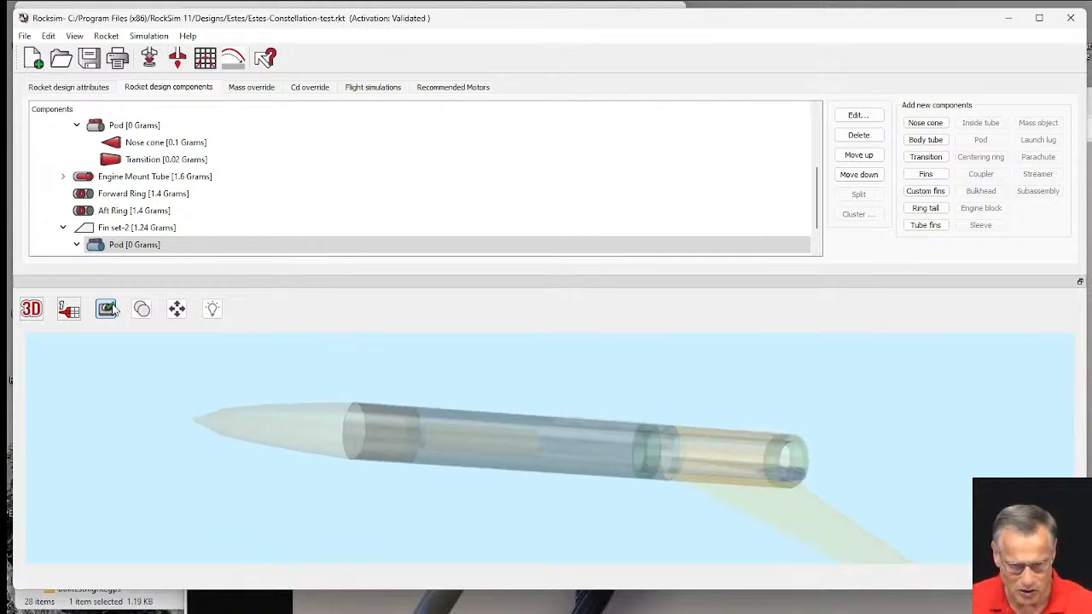
- Copy Fin set-1 with its pod assembly and paste it onto the aft body tube
{"action": "left_click", "coordinate": [127, 125]}
{"action": "left_click", "coordinate": [116, 234]}
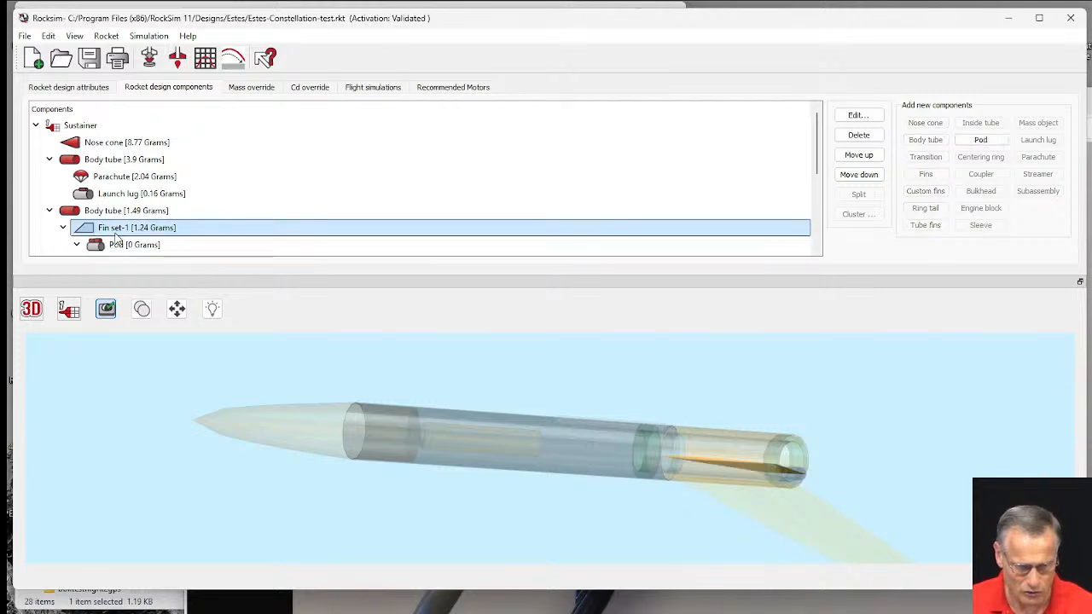
{"action": "right_click", "coordinate": [120, 229]}
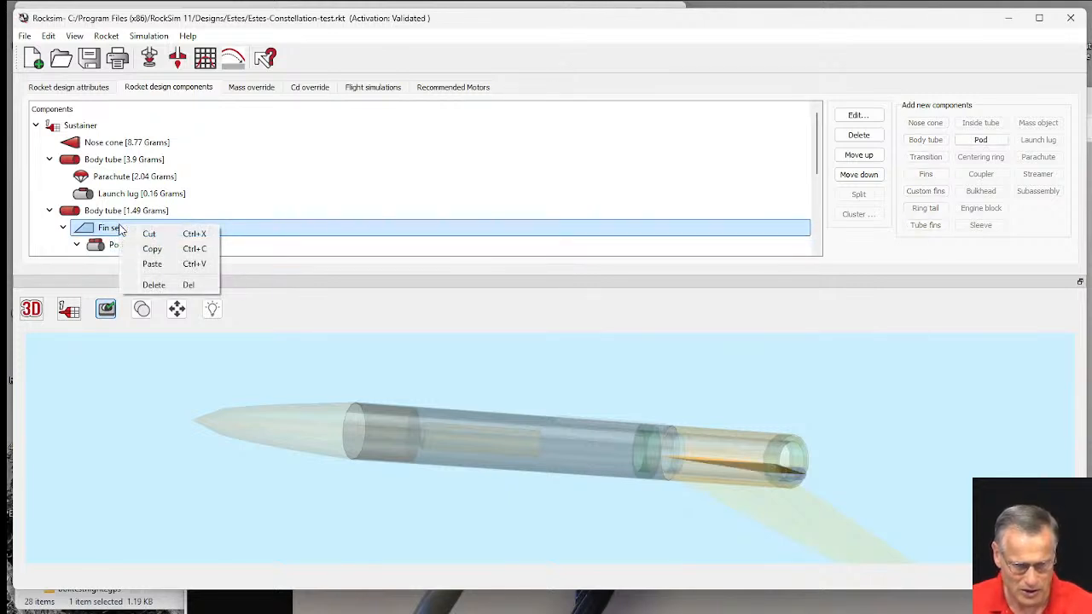
{"action": "left_click", "coordinate": [160, 249]}
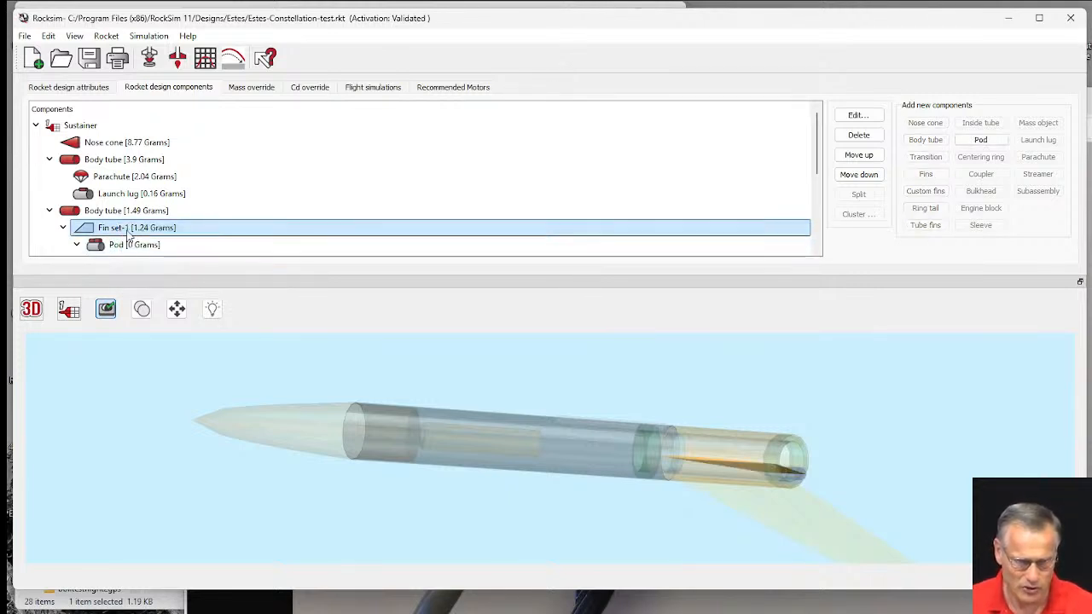
{"action": "left_click", "coordinate": [78, 213]}
{"action": "right_click", "coordinate": [79, 214]}
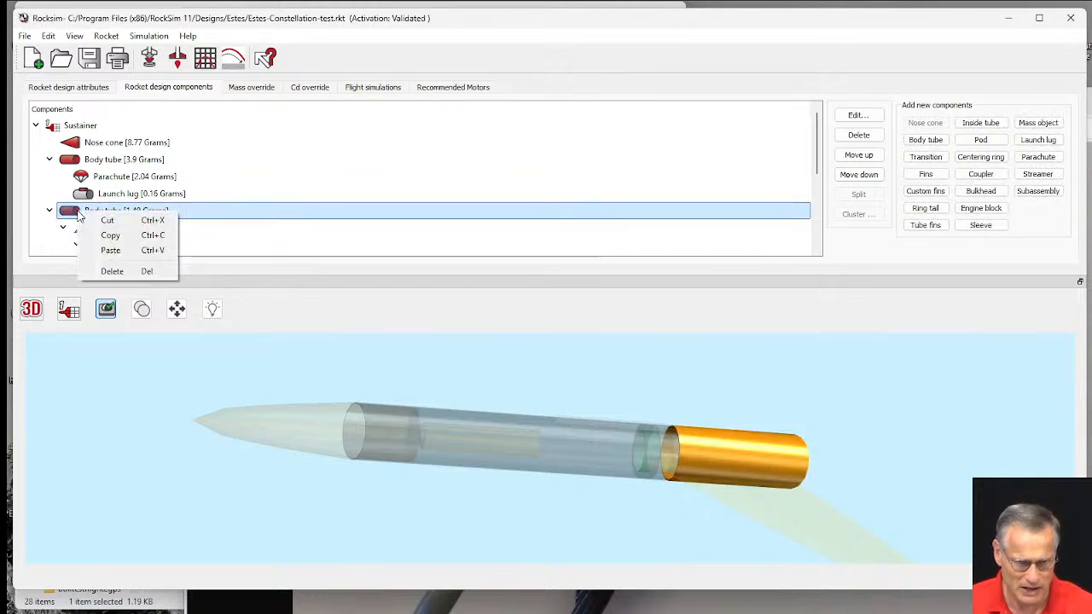
{"action": "left_click", "coordinate": [110, 248]}
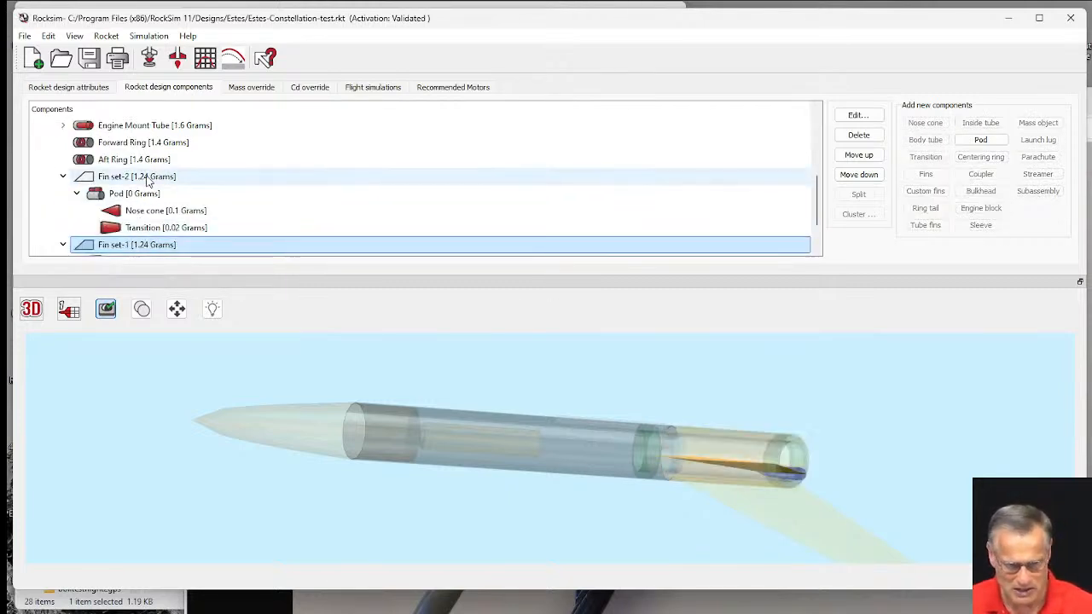
- Open the pasted copy of Fin set-1 for editing and rename it Fin set-3
{"action": "scroll", "coordinate": [103, 214], "scroll_direction": "down", "scroll_amount": 1}
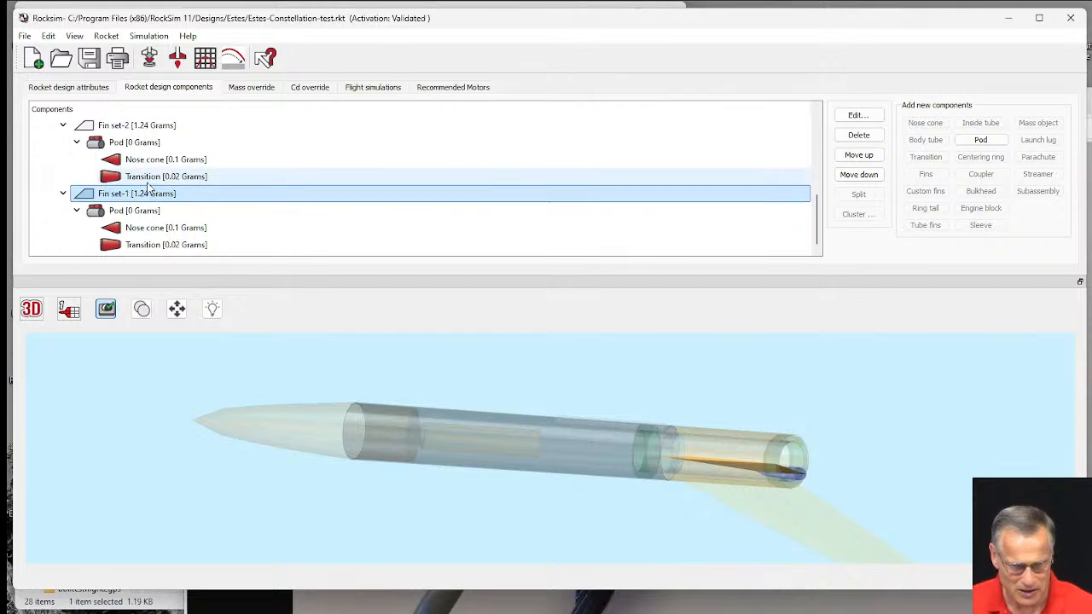
{"action": "scroll", "coordinate": [171, 188], "scroll_direction": "up", "scroll_amount": 3}
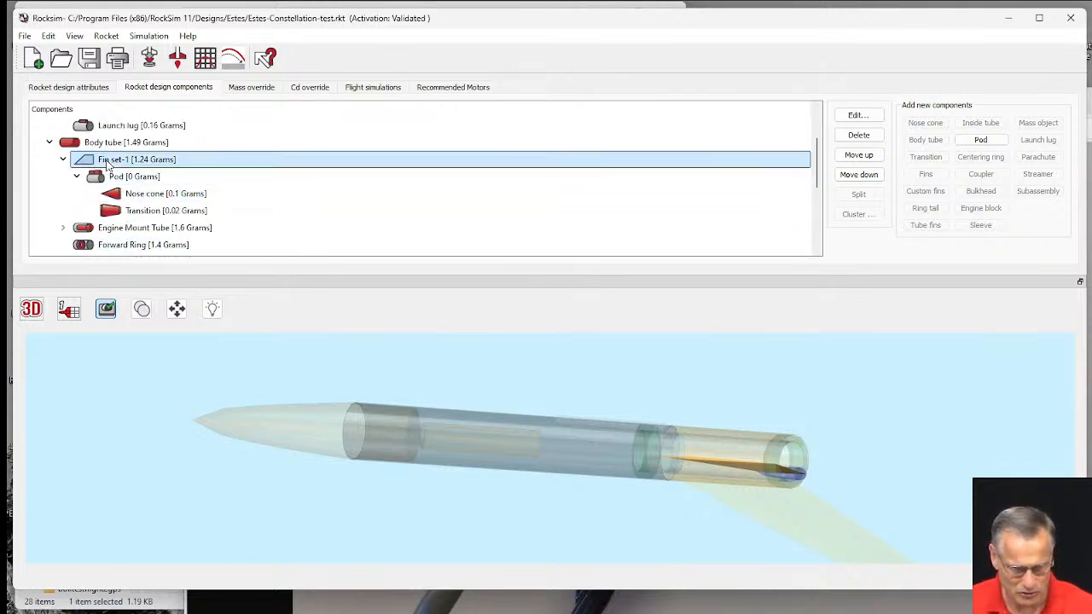
{"action": "scroll", "coordinate": [128, 183], "scroll_direction": "down", "scroll_amount": 1}
{"action": "scroll", "coordinate": [128, 183], "scroll_direction": "down", "scroll_amount": 1}
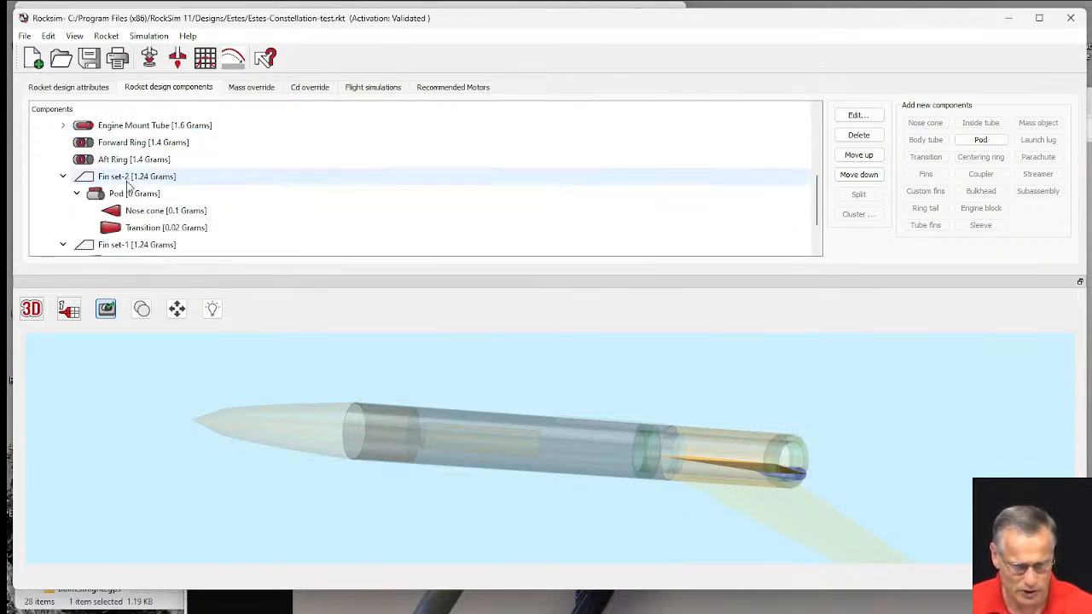
{"action": "left_click", "coordinate": [128, 177]}
{"action": "left_click", "coordinate": [136, 246]}
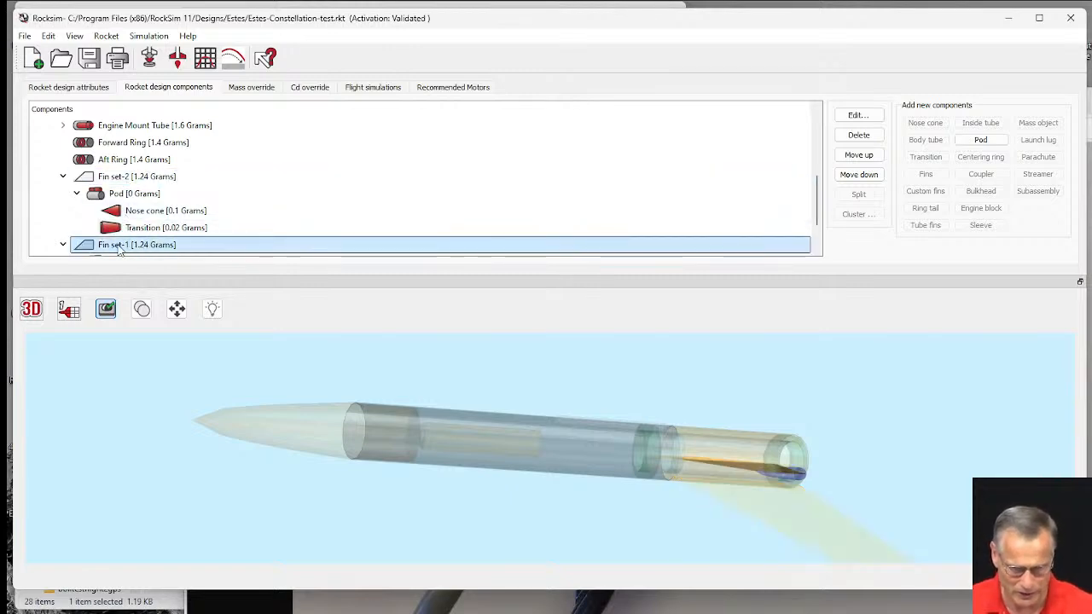
{"action": "double_click", "coordinate": [120, 245]}
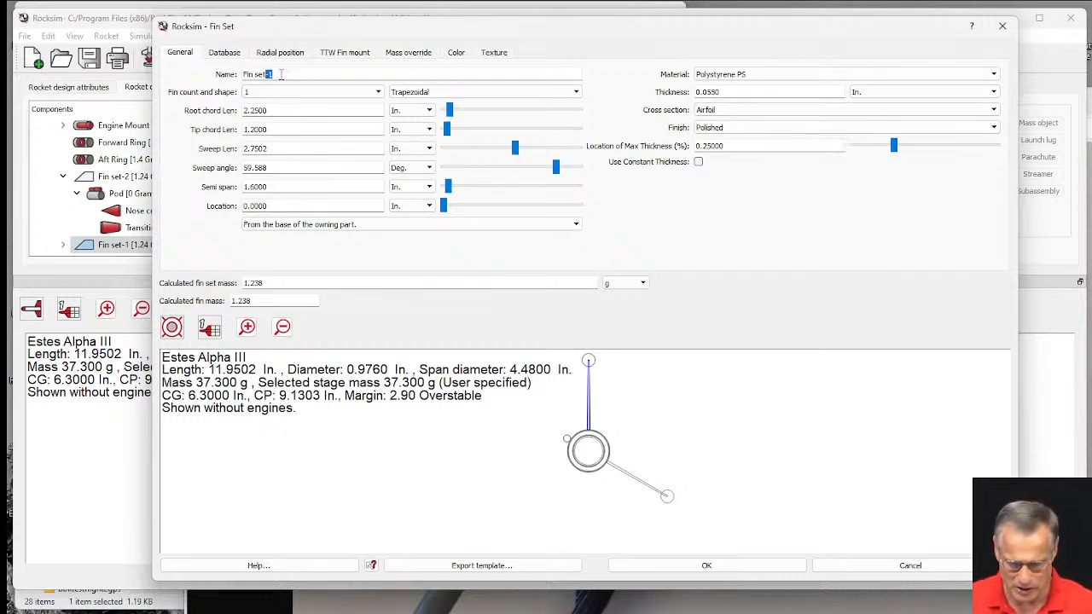
{"action": "key", "text": "BackSpace"}
{"action": "type", "text": "3"}
{"action": "key", "text": "Tab"}
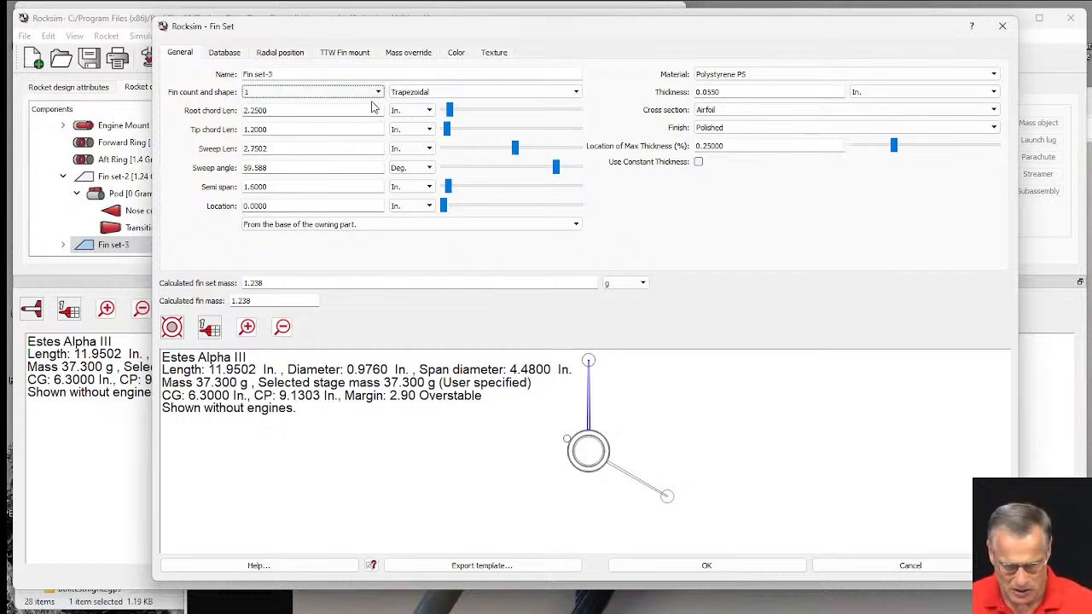
- Set the radial angle of Fin set-3 to -120 degrees and accept the change
{"action": "left_click", "coordinate": [279, 54]}
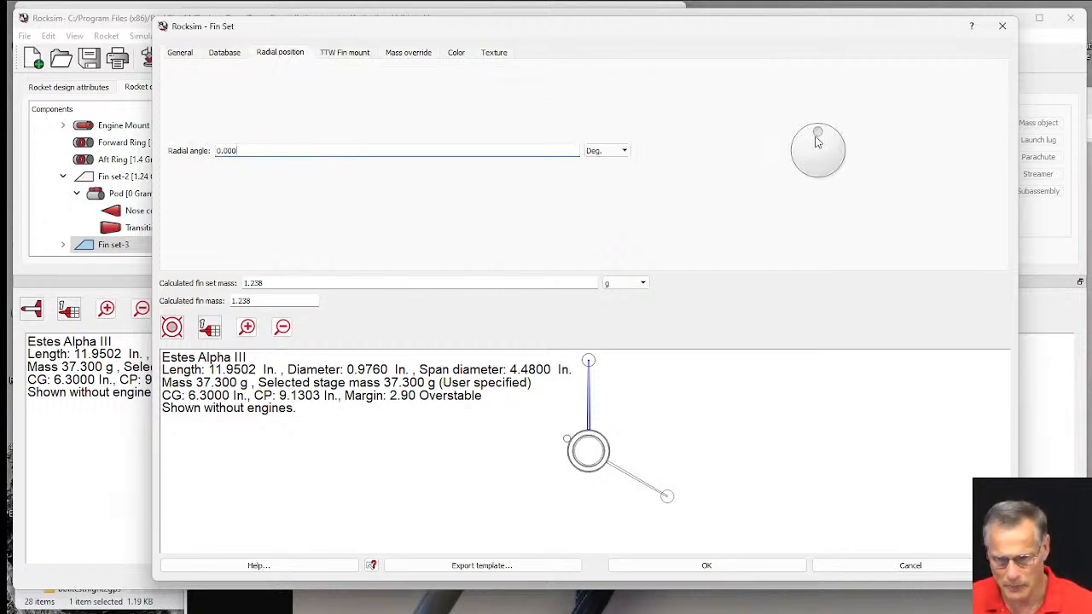
{"action": "mouse_move", "coordinate": [817, 132]}
{"action": "left_mouse_down"}
{"action": "mouse_move", "coordinate": [797, 152]}
{"action": "mouse_move", "coordinate": [799, 175]}
{"action": "left_mouse_up"}
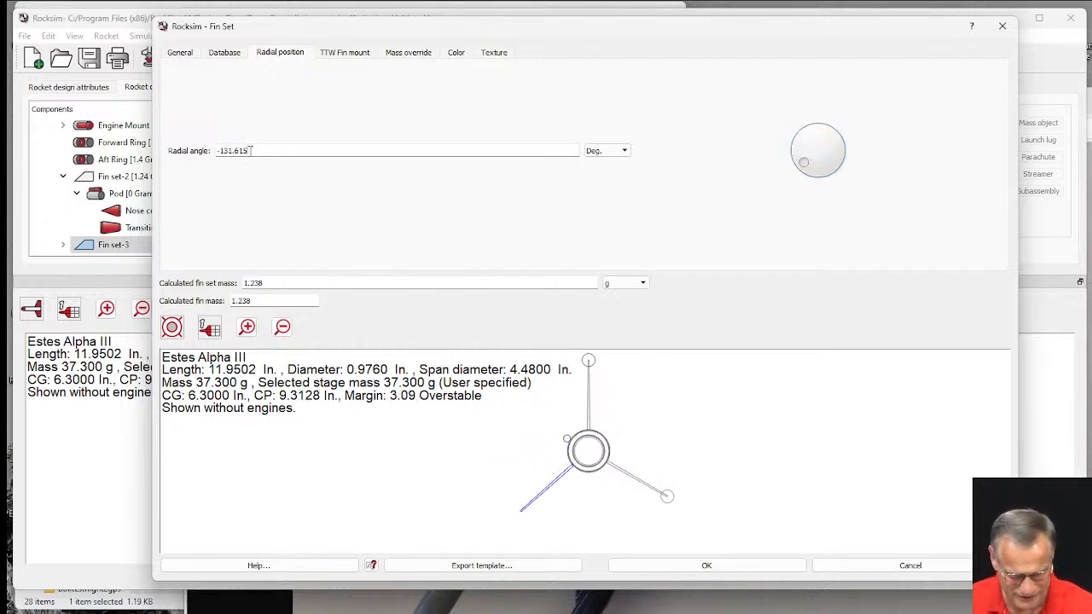
{"action": "left_click_drag", "start_coordinate": [249, 151], "coordinate": [200, 156]}
{"action": "type", "text": "-"}
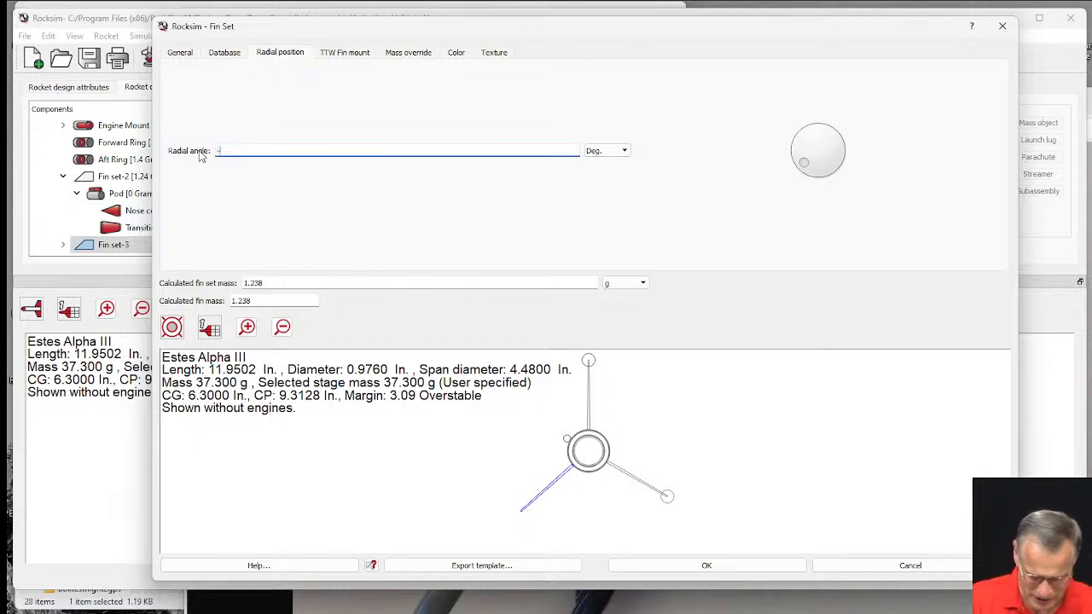
{"action": "type", "text": "120"}
{"action": "key", "text": "Tab"}
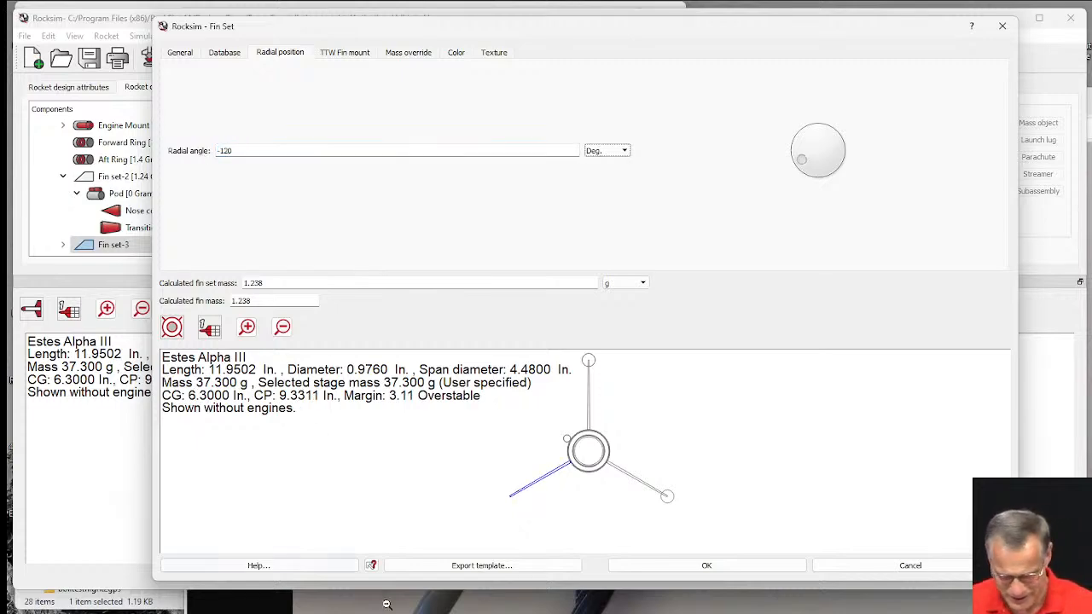
{"action": "left_click", "coordinate": [697, 565]}
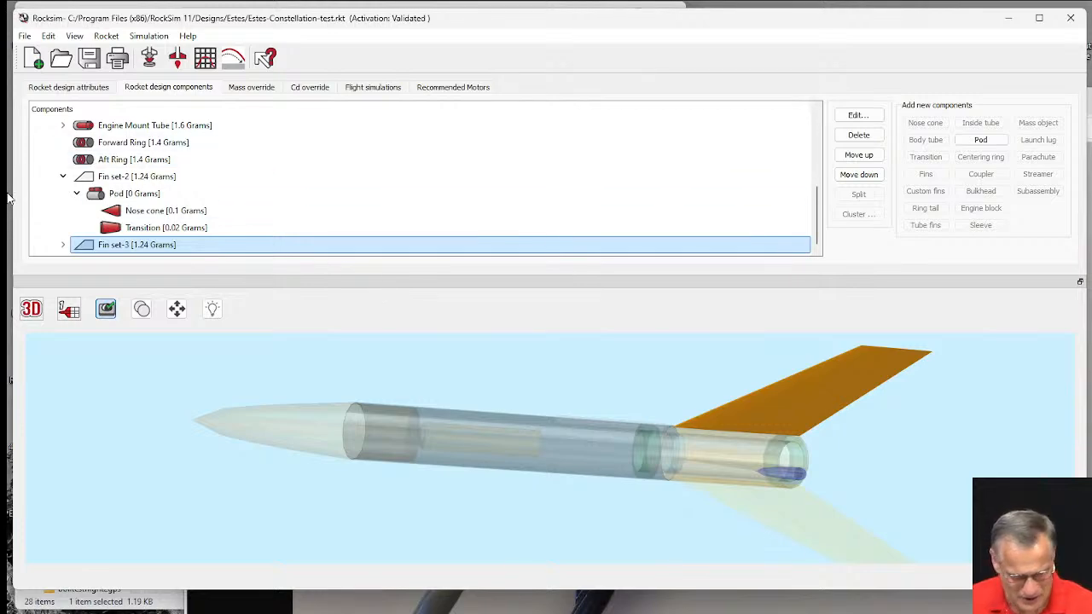
- Set the radial angle of Fin set-3's pod to -120 degrees, accept it, and inspect the finished rocket in 3D
{"action": "left_click", "coordinate": [62, 246]}
{"action": "left_click", "coordinate": [109, 213]}
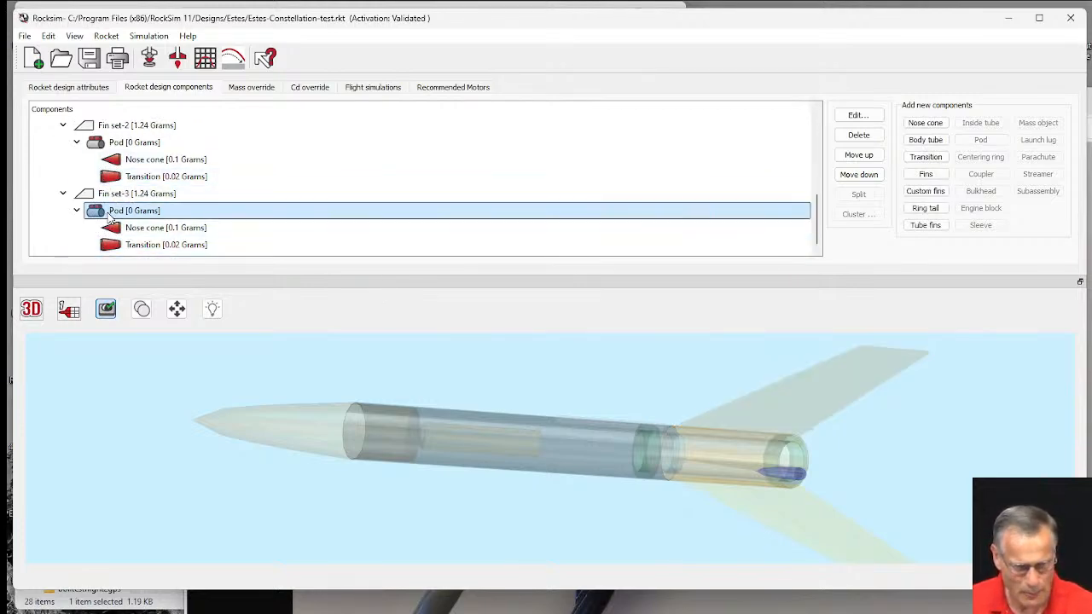
{"action": "double_click", "coordinate": [109, 213]}
{"action": "left_click", "coordinate": [147, 59]}
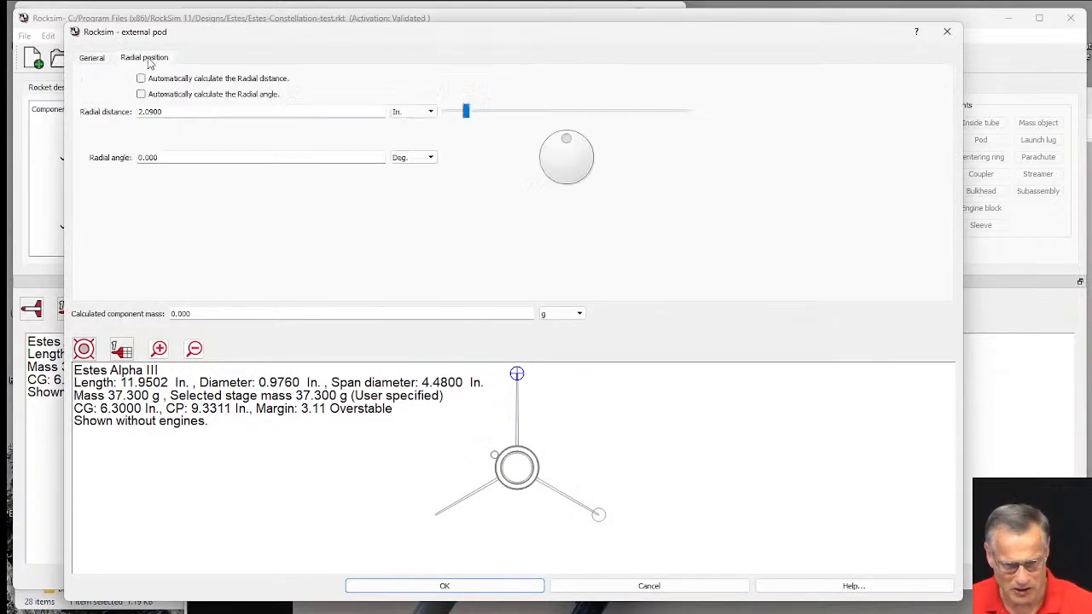
{"action": "double_click", "coordinate": [165, 157]}
{"action": "type", "text": "-"}
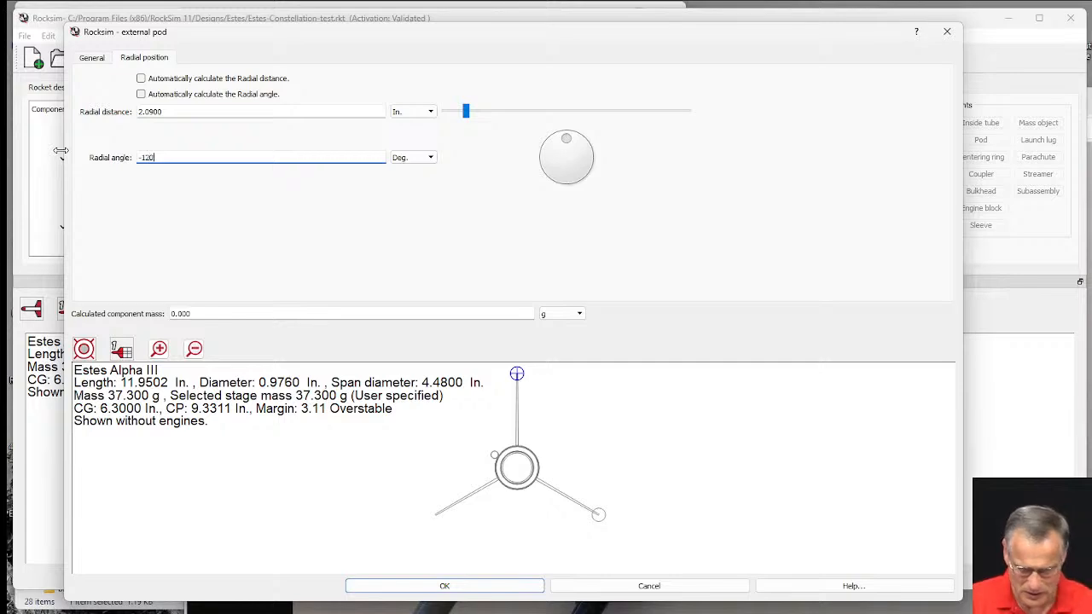
{"action": "type", "text": "120"}
{"action": "key", "text": "Tab"}
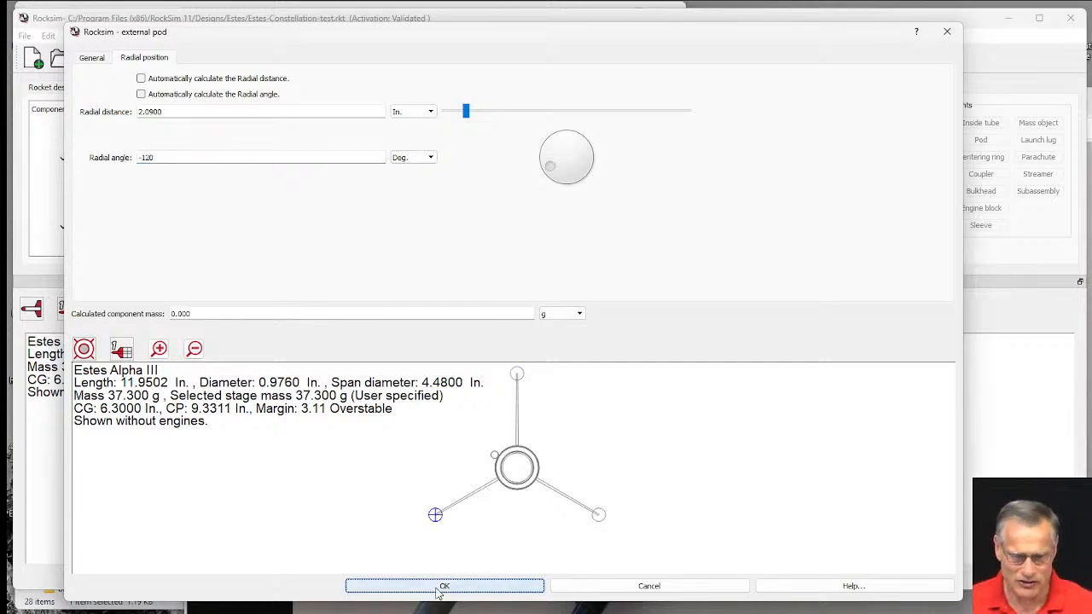
{"action": "left_click", "coordinate": [438, 589]}
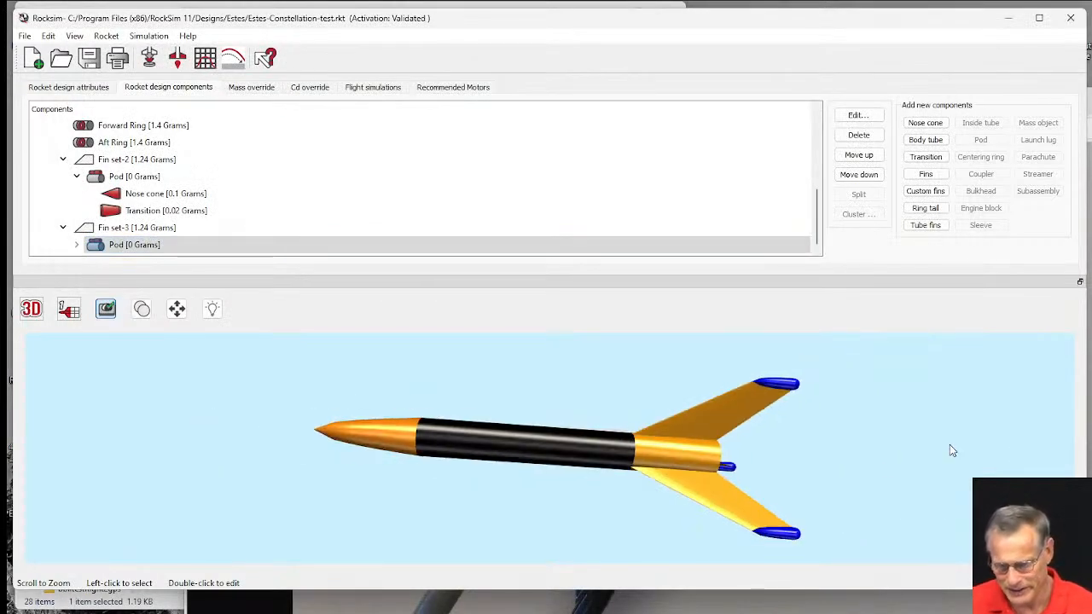
{"action": "left_click_drag", "start_coordinate": [951, 445], "coordinate": [625, 432]}
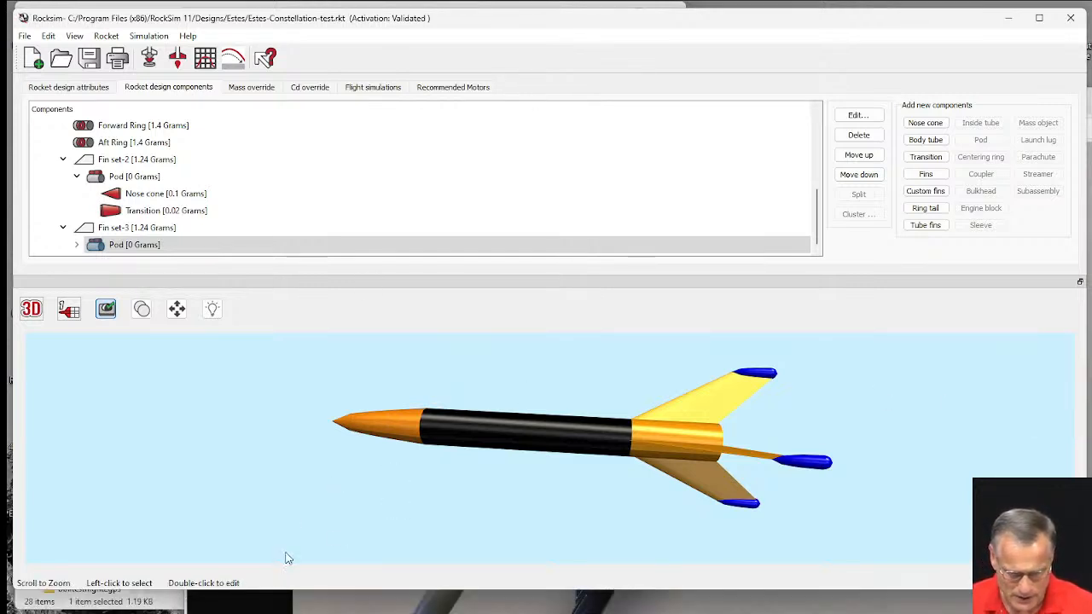
- Switch to the web browser, reposition its window, and close the Constellation photo page
{"action": "key", "text": "alt+Tab"}
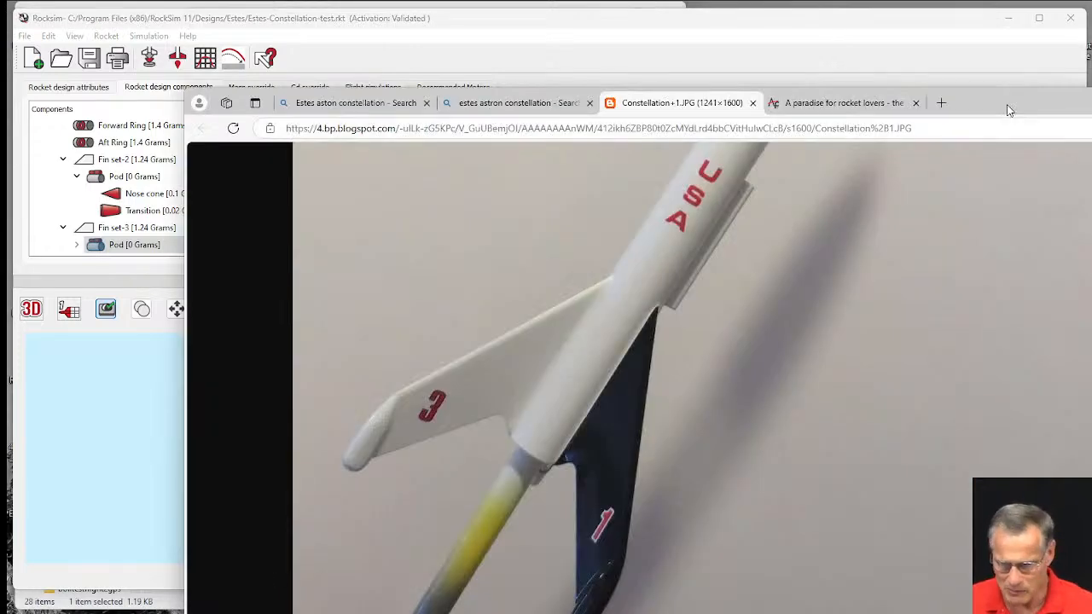
{"action": "left_click_drag", "start_coordinate": [1006, 108], "coordinate": [885, 31]}
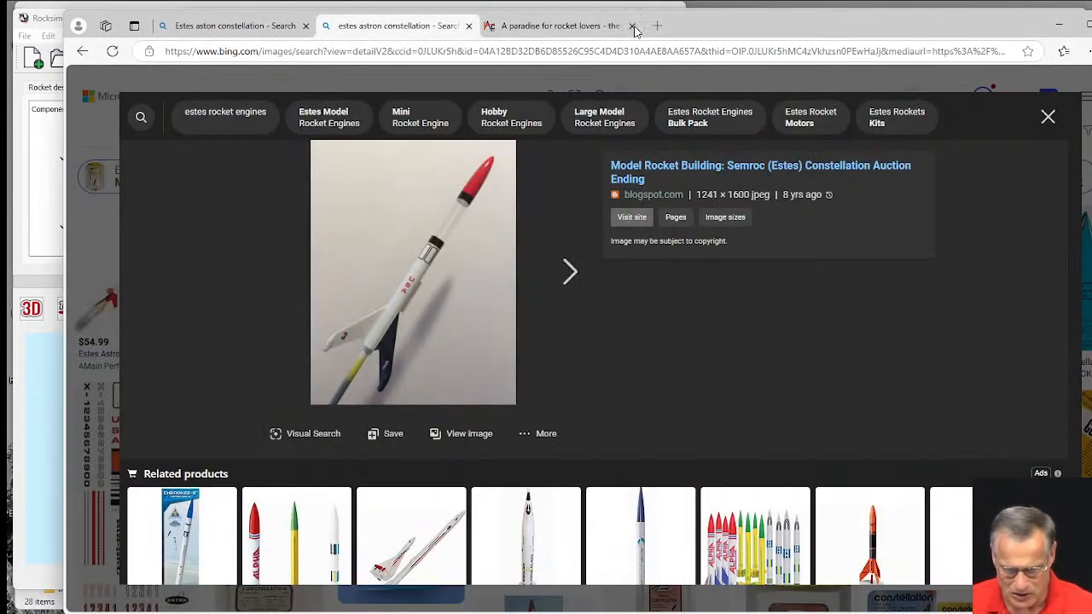
{"action": "left_click", "coordinate": [632, 26]}
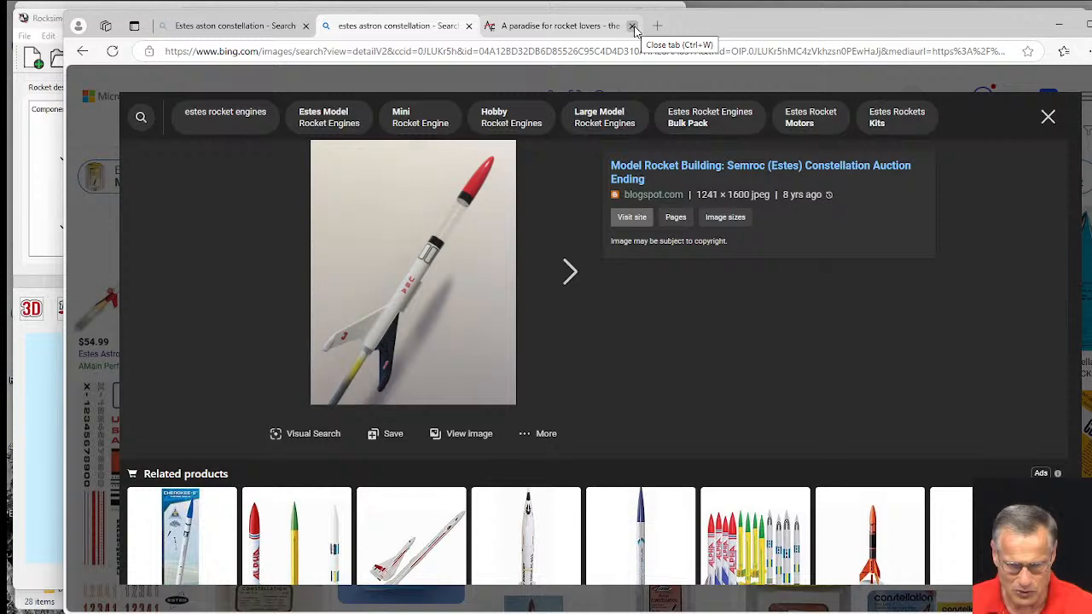
- Close the Astron Constellation image results and load apogeerockets.com in place of the remaining Bing search page
{"action": "left_click", "coordinate": [469, 26]}
{"action": "left_click", "coordinate": [264, 28]}
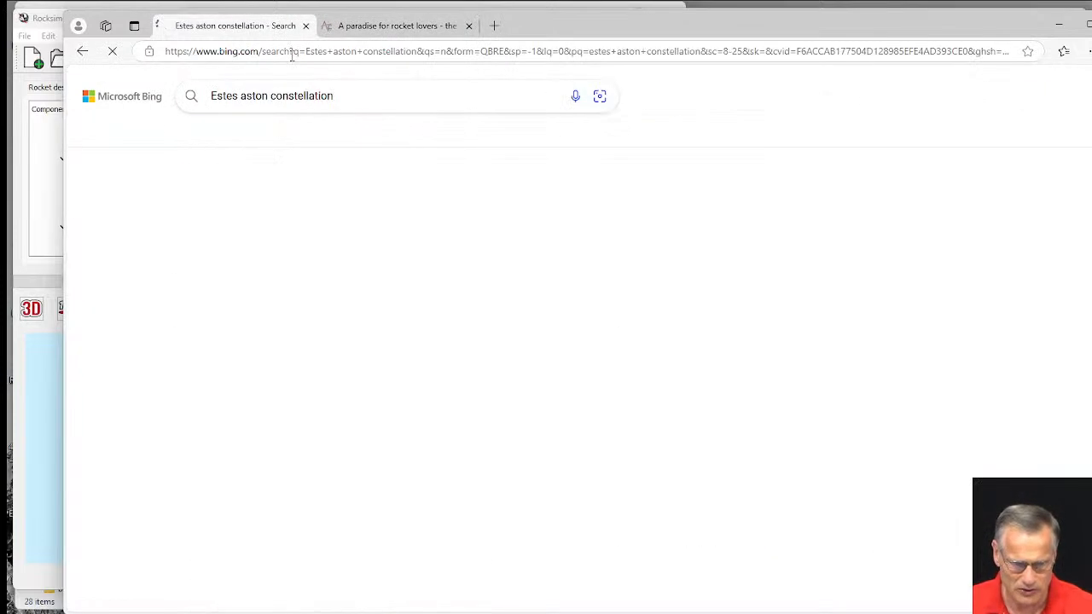
{"action": "left_click", "coordinate": [353, 96]}
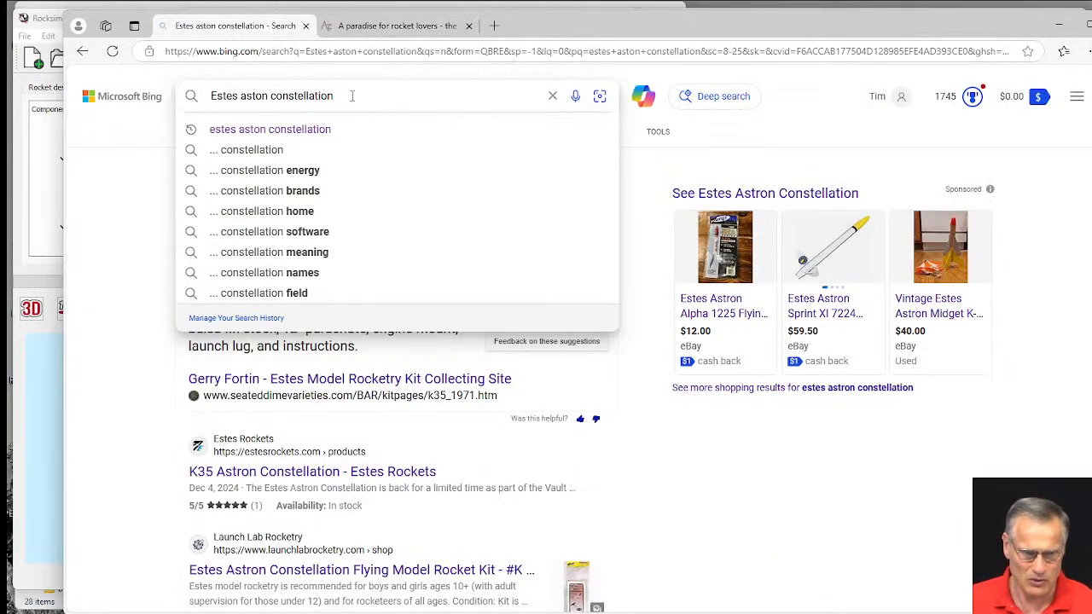
{"action": "left_click_drag", "start_coordinate": [340, 95], "coordinate": [74, 81]}
{"action": "left_click", "coordinate": [584, 52]}
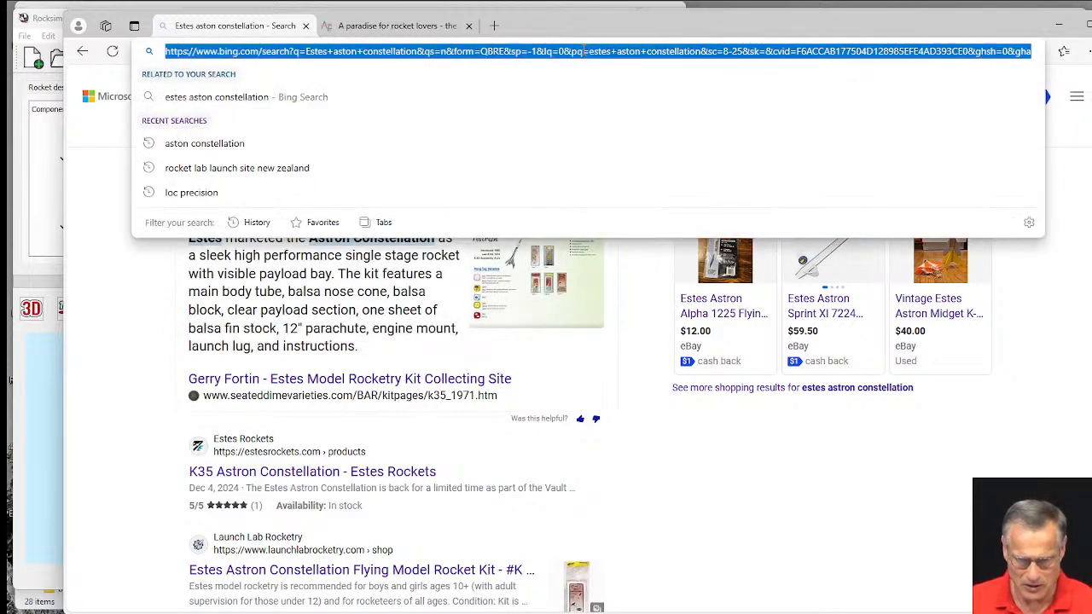
{"action": "type", "text": "a"}
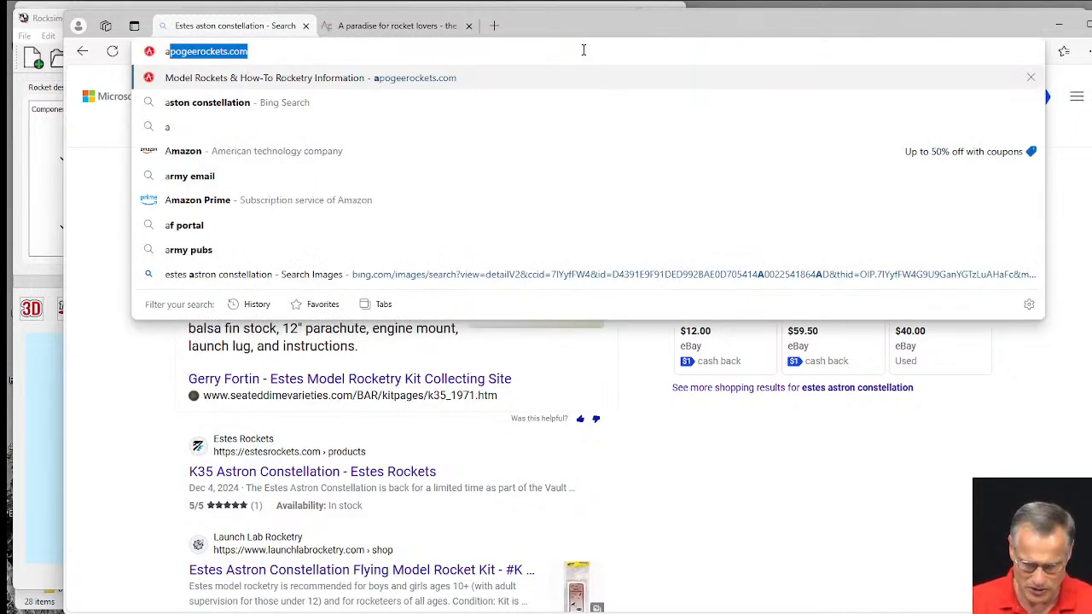
{"action": "key", "text": "Return"}
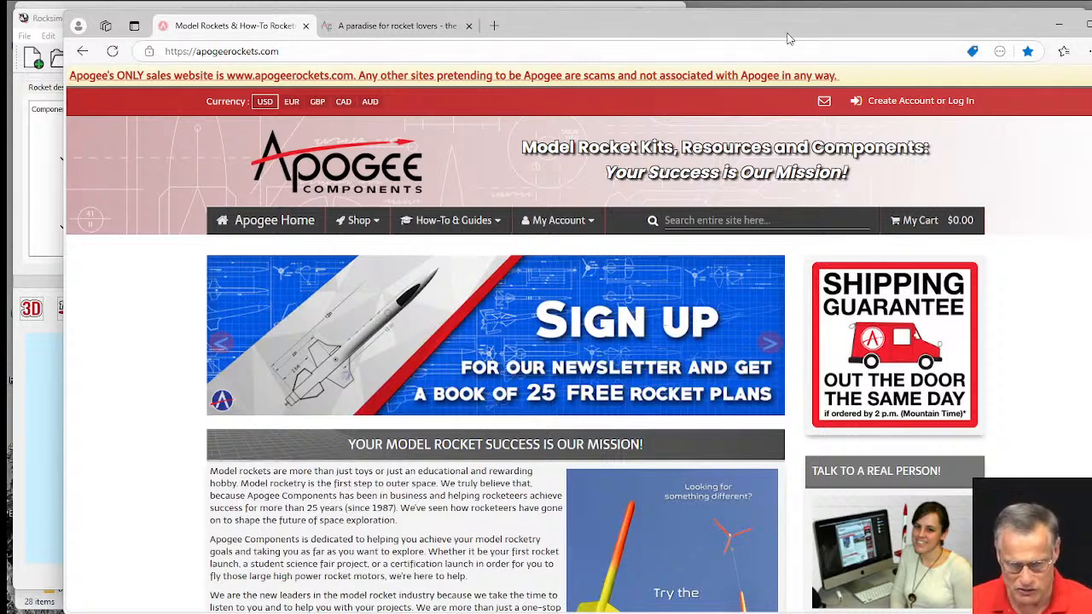
- Search the Apogee site for "g-flex" and open the G/Flex 655 Epoxy 8 oz product page
{"action": "left_click", "coordinate": [684, 220]}
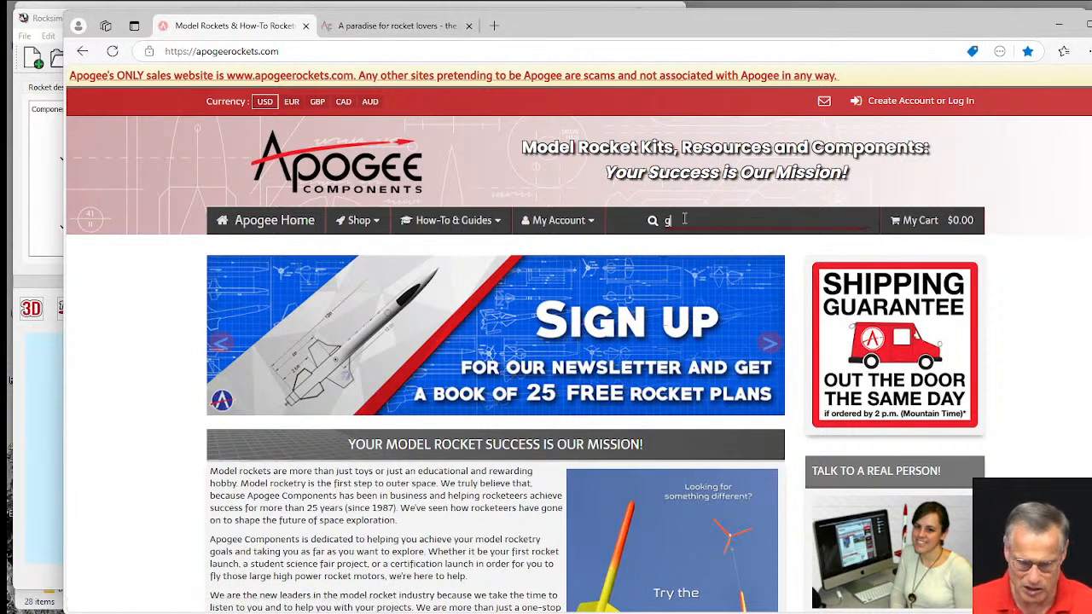
{"action": "type", "text": "g-flex"}
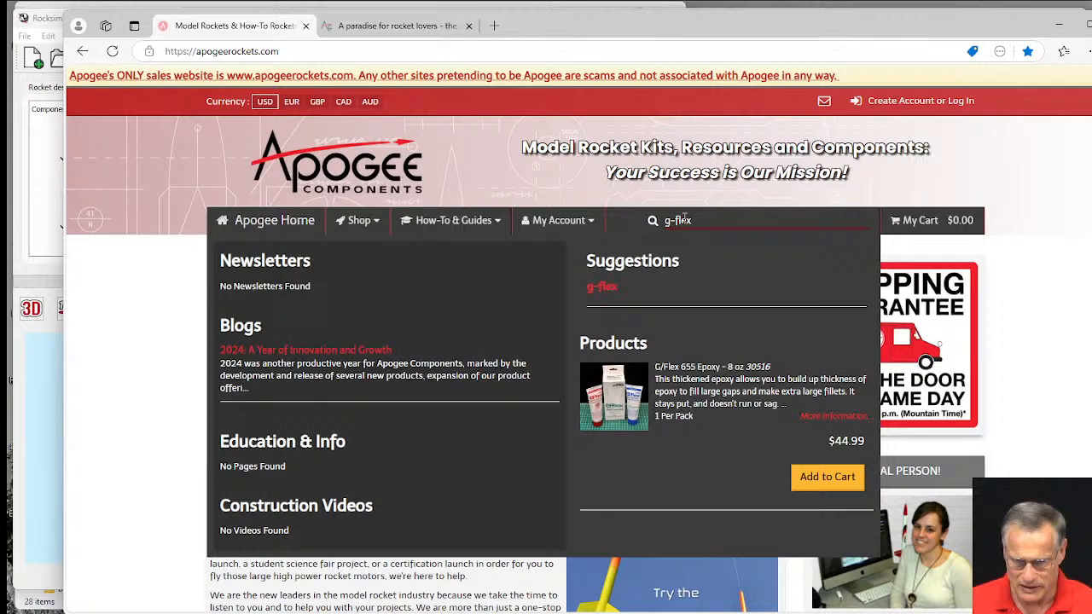
{"action": "left_click", "coordinate": [601, 394]}
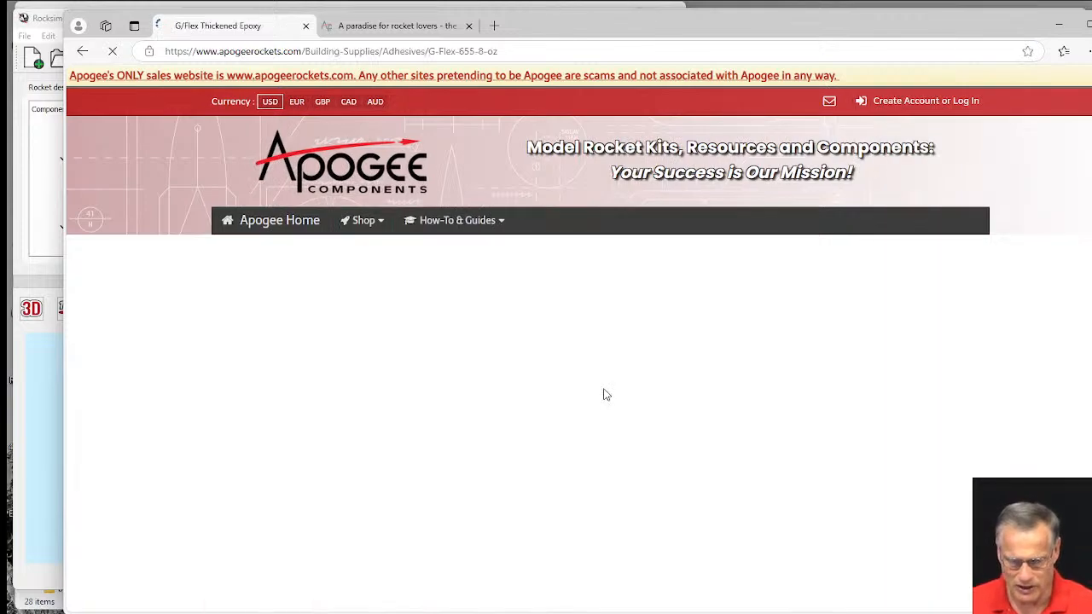
- Examine the G/Flex 655 page: the enlarged photo of the mixed epoxy, the fillet description and advantages, and the stock level
{"action": "scroll", "coordinate": [603, 394], "scroll_direction": "down", "scroll_amount": 3}
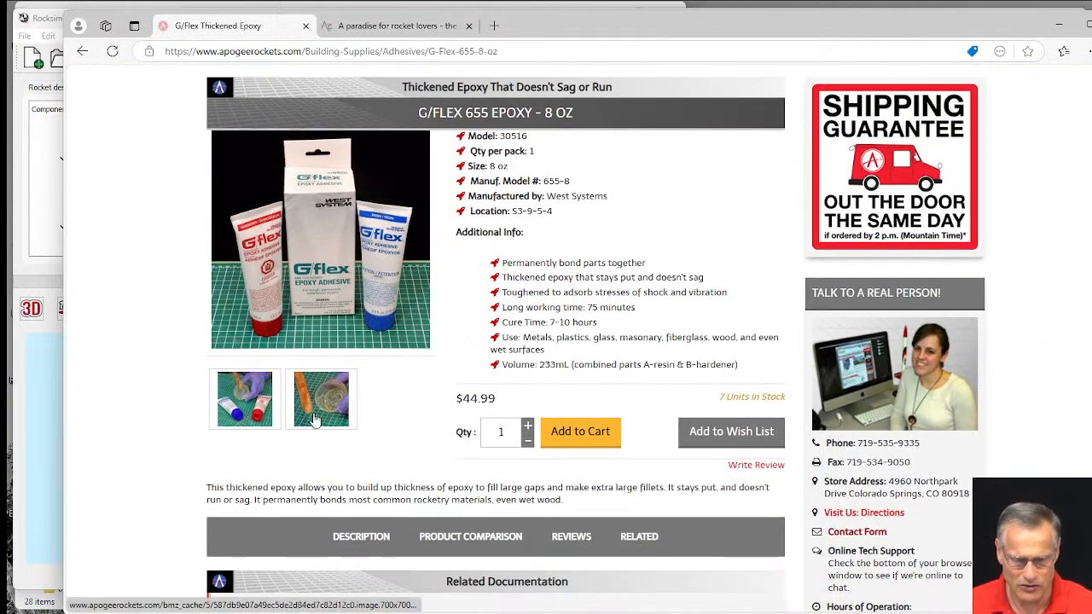
{"action": "left_click", "coordinate": [320, 393]}
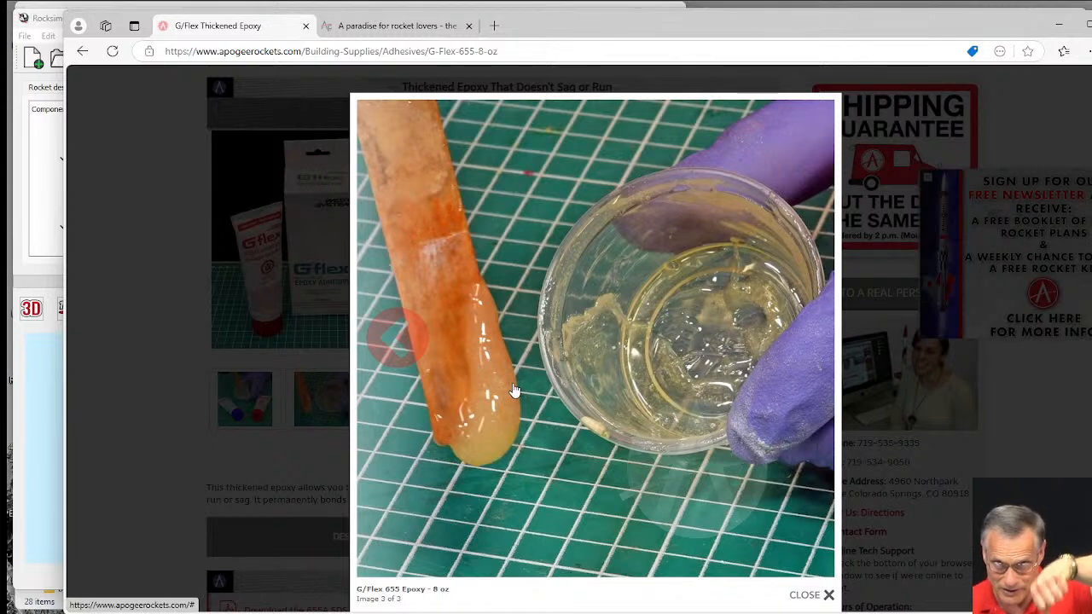
{"action": "left_click", "coordinate": [253, 347]}
{"action": "scroll", "coordinate": [418, 371], "scroll_direction": "down", "scroll_amount": 4}
{"action": "scroll", "coordinate": [418, 373], "scroll_direction": "down", "scroll_amount": 3}
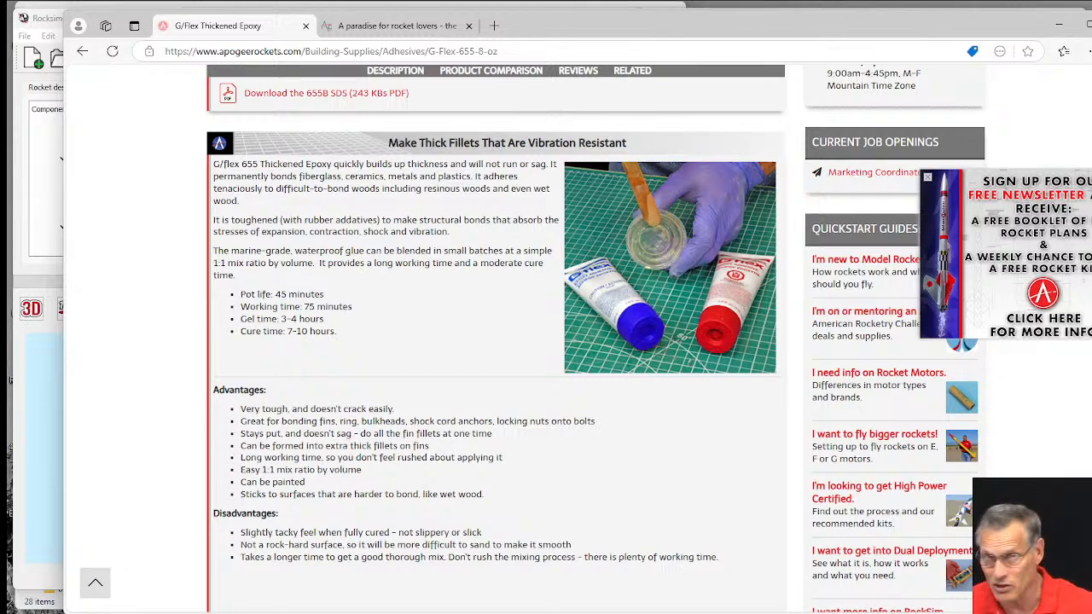
{"action": "scroll", "coordinate": [504, 384], "scroll_direction": "up", "scroll_amount": 5}
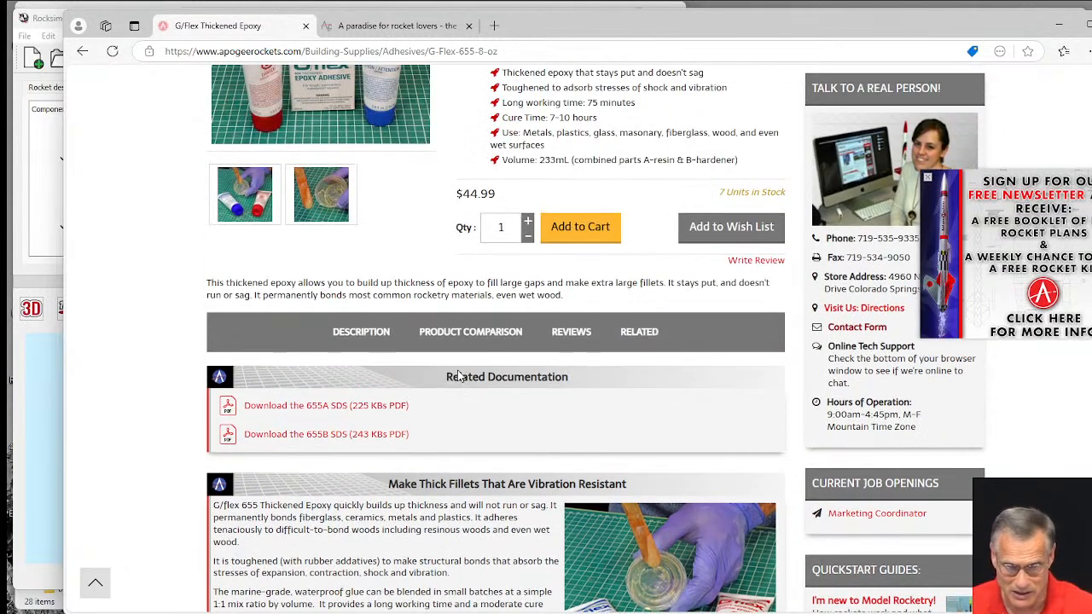
{"action": "scroll", "coordinate": [458, 369], "scroll_direction": "up", "scroll_amount": 1}
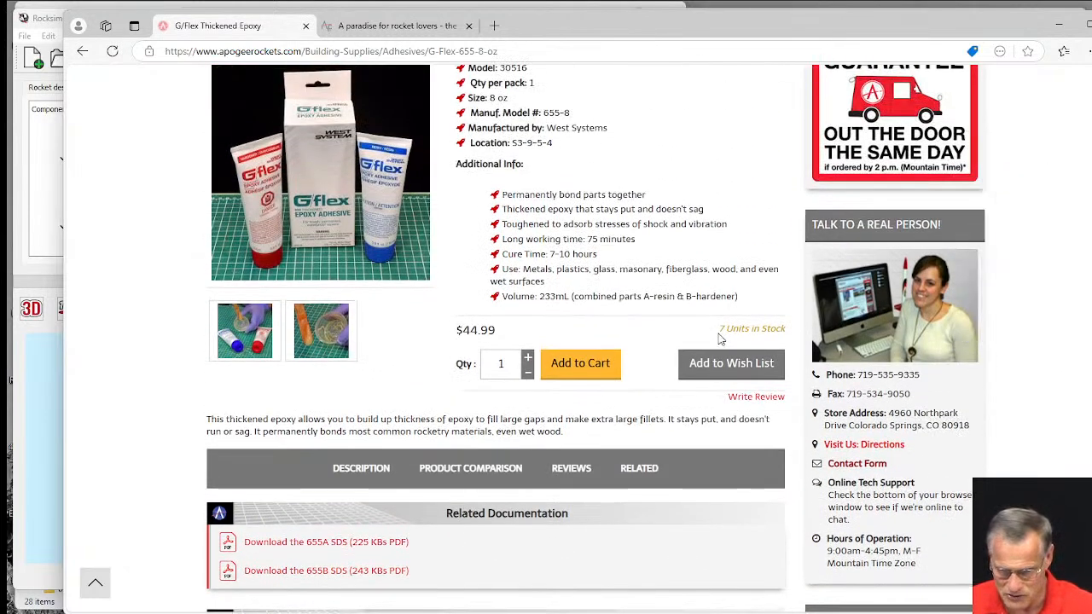
{"action": "left_click_drag", "start_coordinate": [718, 331], "coordinate": [786, 335]}
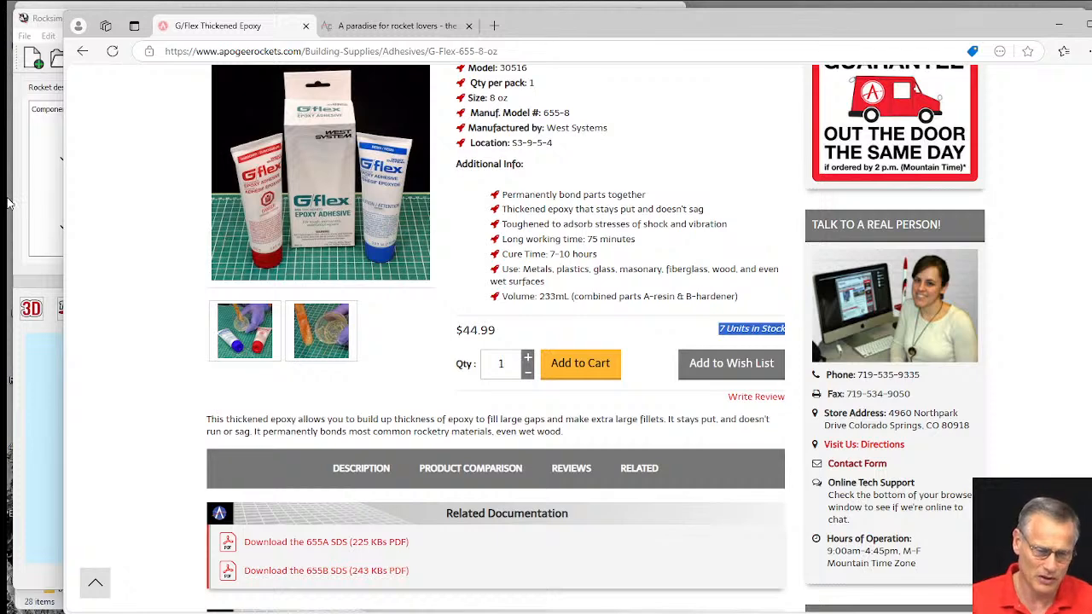
- Switch back to RockSim, select the rear body tube, and open the engine selection for the 18 mm mount in the launch preparation
{"action": "left_click", "coordinate": [9, 203]}
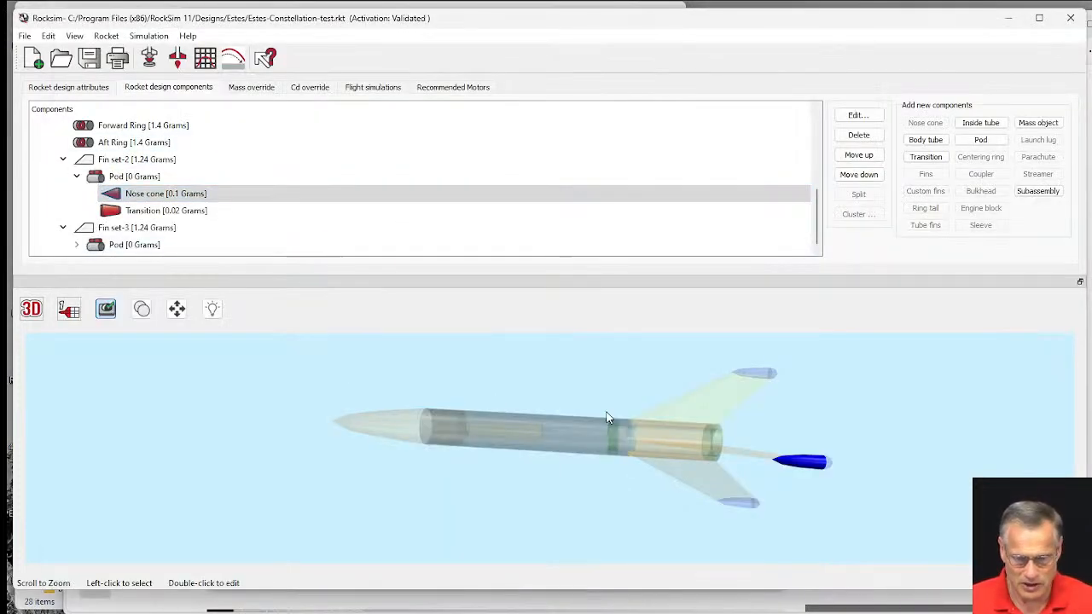
{"action": "left_click", "coordinate": [696, 439]}
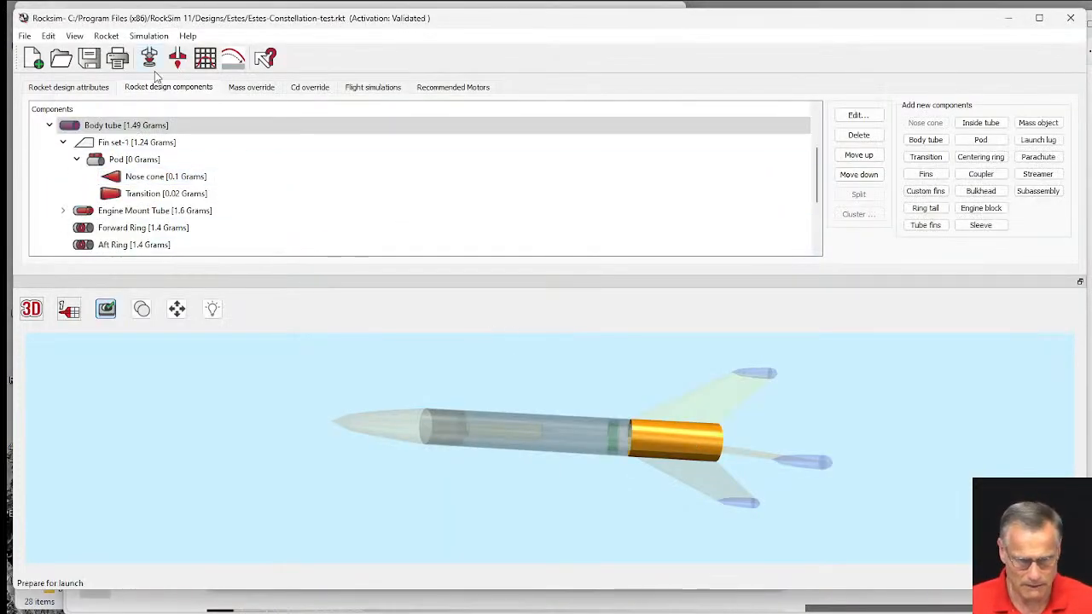
{"action": "left_click", "coordinate": [150, 58]}
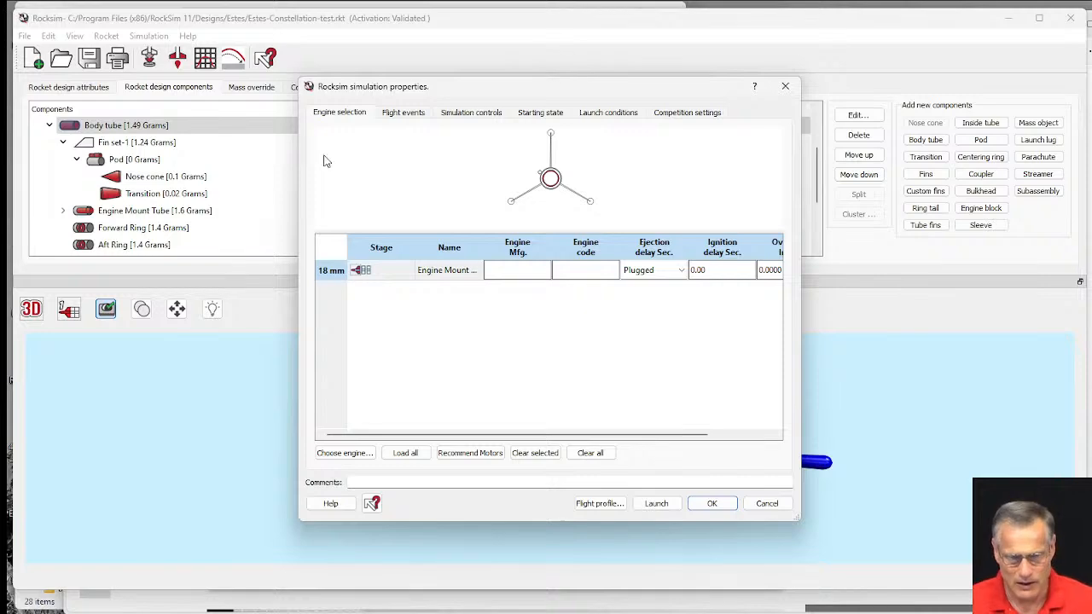
{"action": "left_click", "coordinate": [346, 453]}
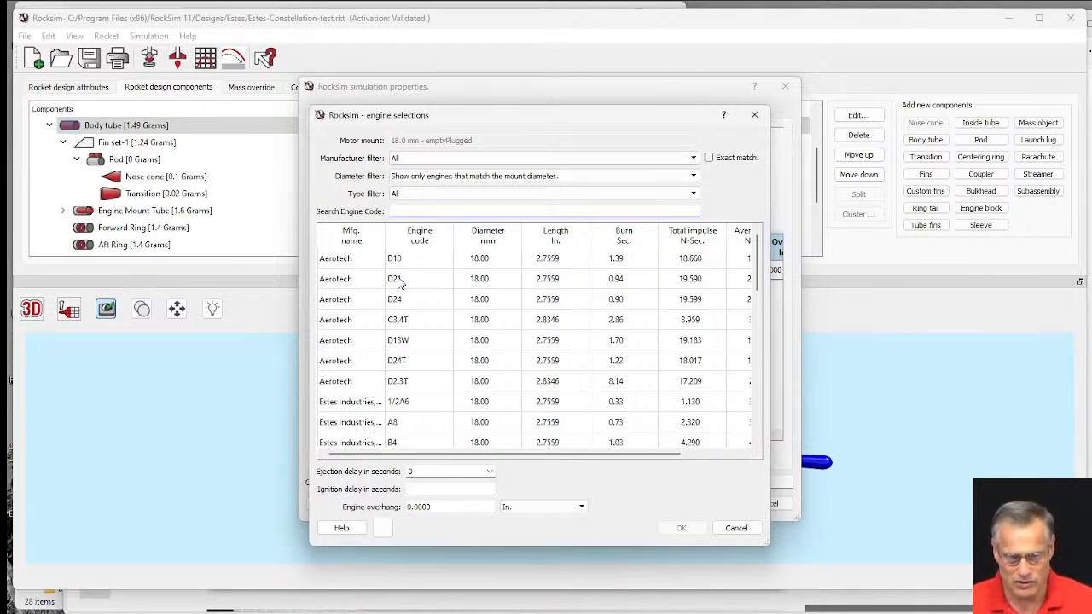
- Review the engines that match the mount diameter, including the Aerotech D21 and D24T and the Klima and Quest entries
{"action": "left_click", "coordinate": [359, 284]}
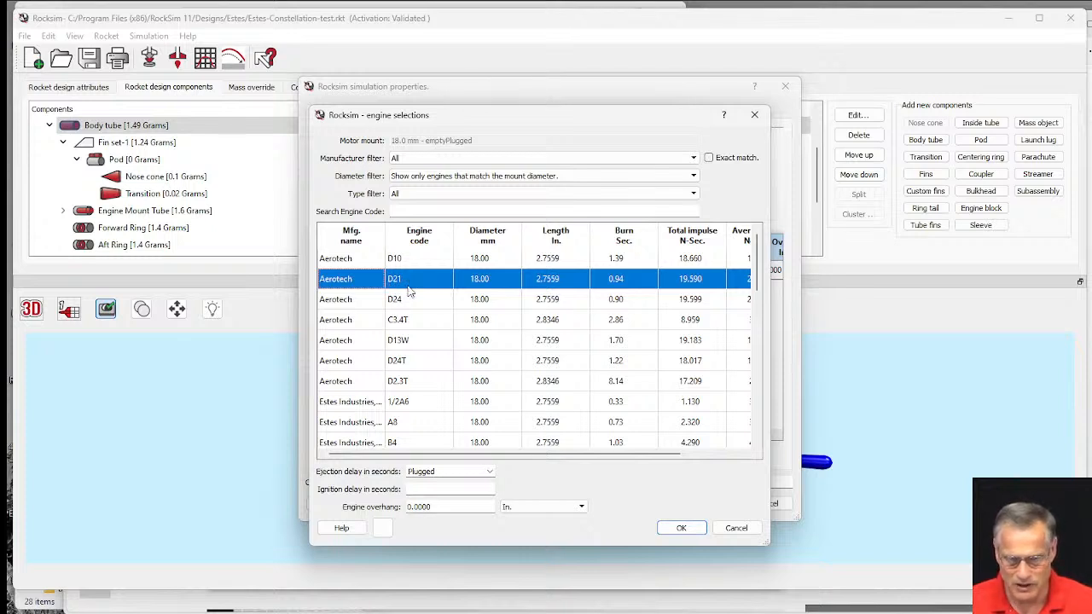
{"action": "left_click", "coordinate": [406, 368]}
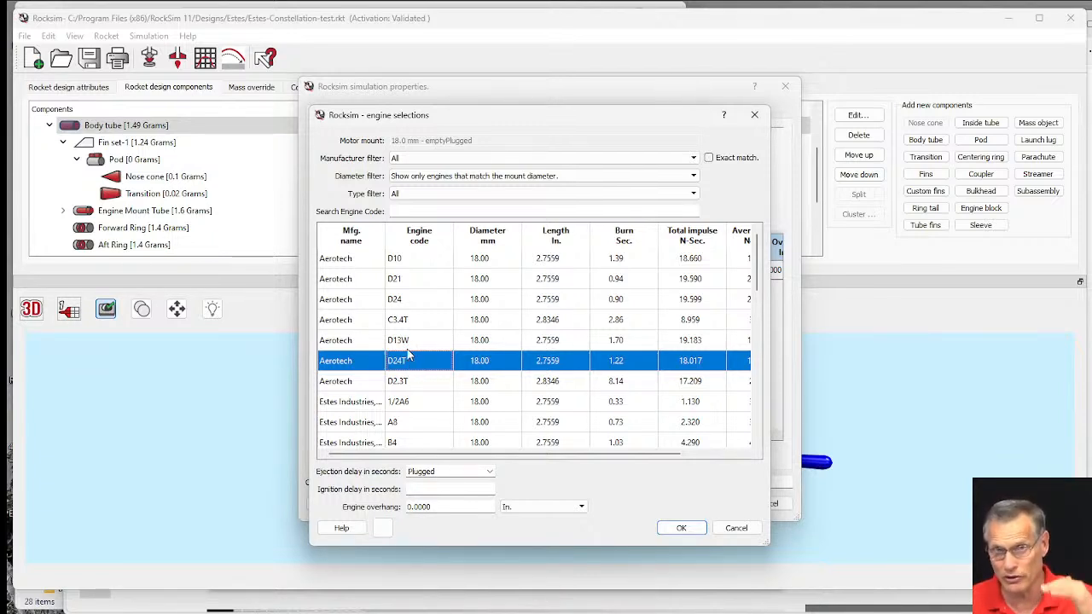
{"action": "scroll", "coordinate": [409, 356], "scroll_direction": "down", "scroll_amount": 6}
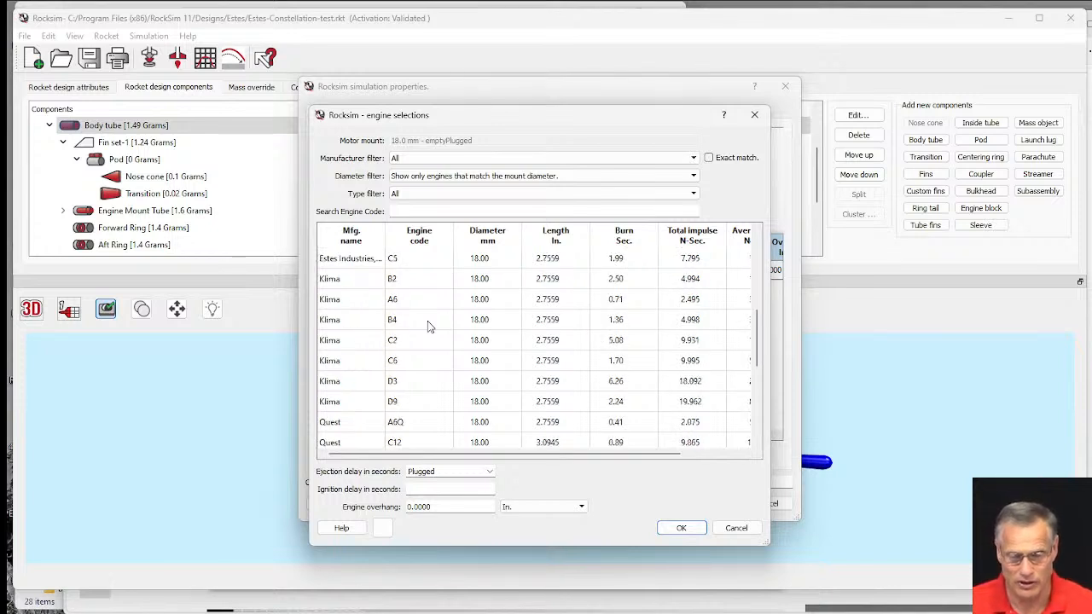
{"action": "scroll", "coordinate": [429, 326], "scroll_direction": "down", "scroll_amount": 3}
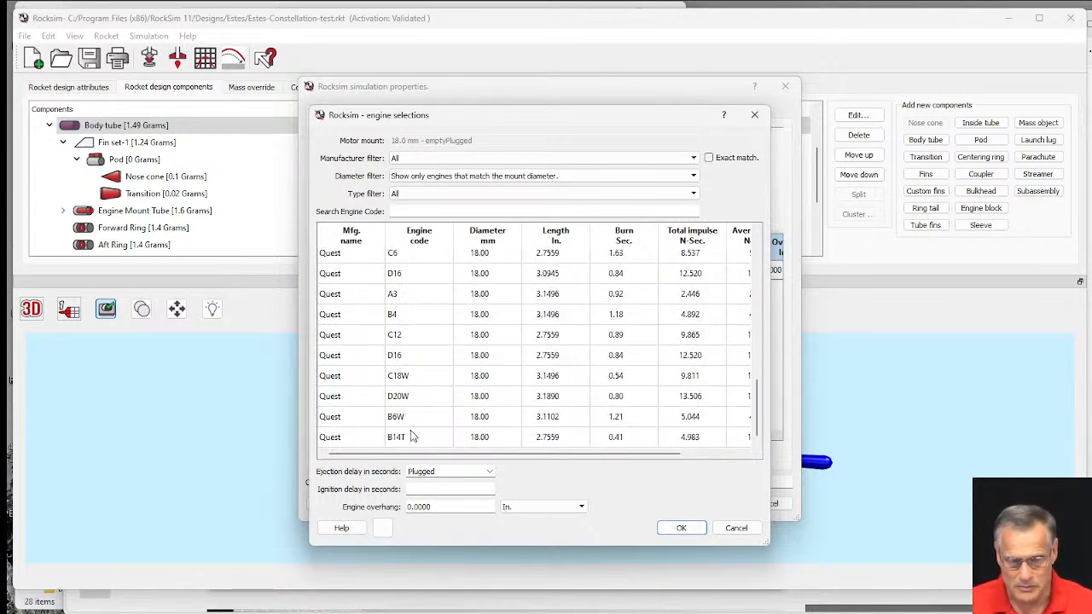
{"action": "scroll", "coordinate": [419, 424], "scroll_direction": "up", "scroll_amount": 9}
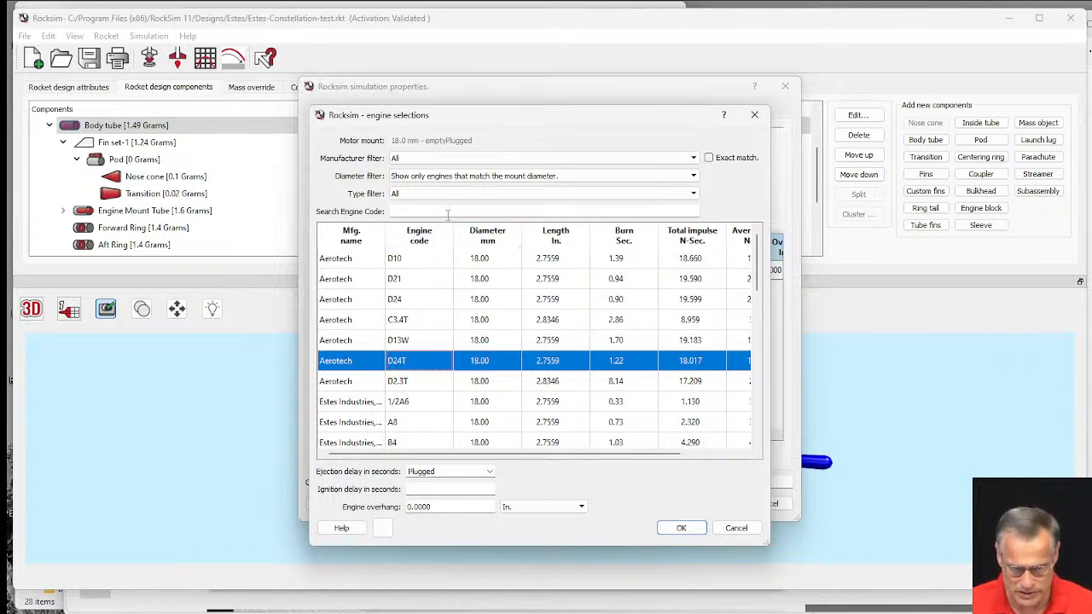
- List all engines regardless of diameter, compare the Aerotech D10, D21 and F23FJ entries, and cancel the launch preparation without loading an engine
{"action": "left_click", "coordinate": [450, 175]}
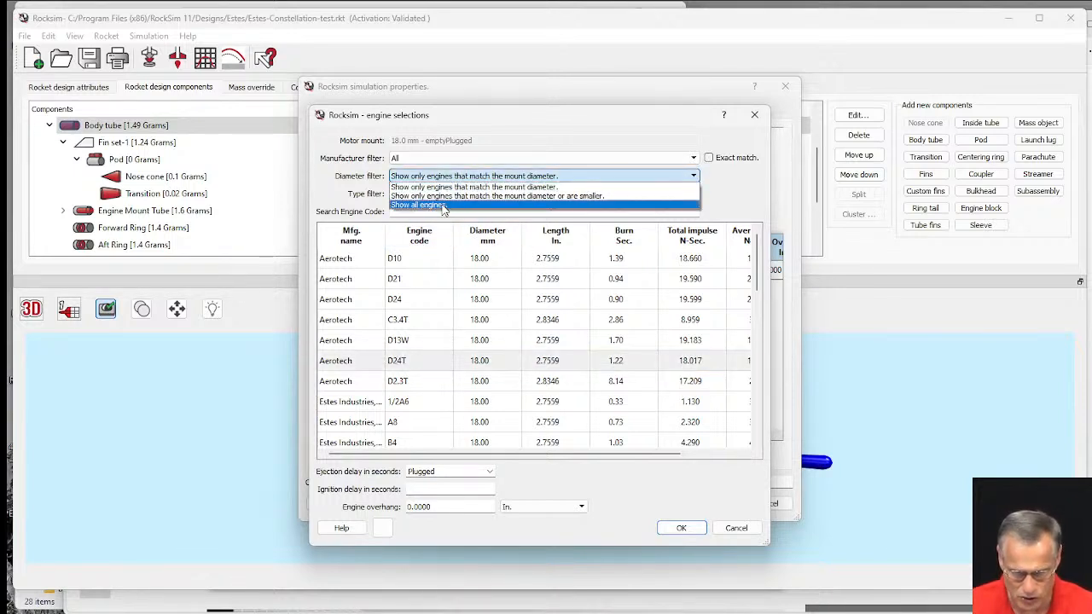
{"action": "left_click", "coordinate": [442, 205]}
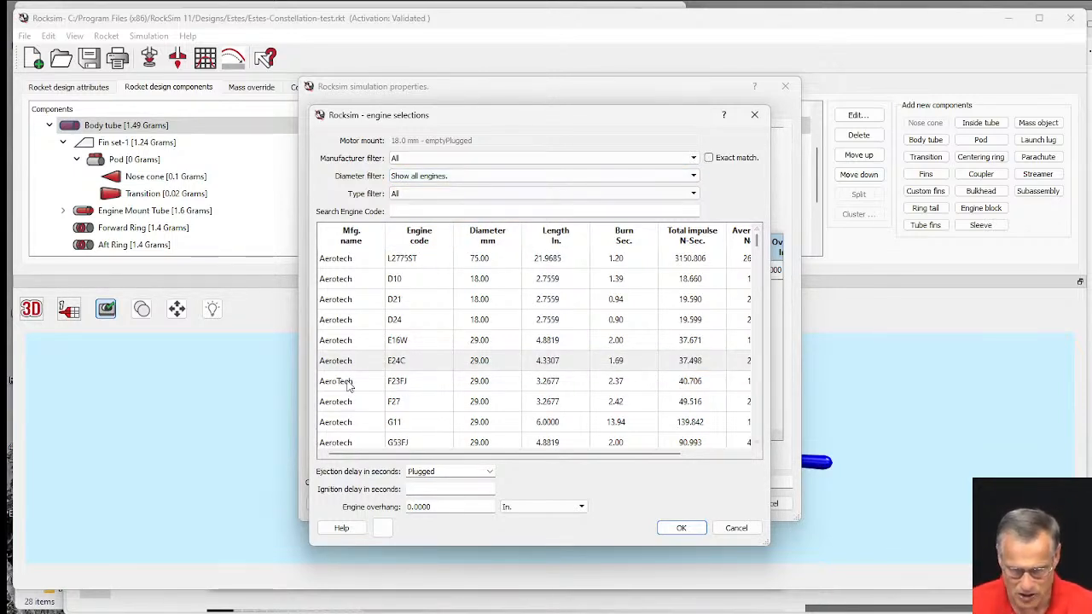
{"action": "left_click", "coordinate": [407, 386]}
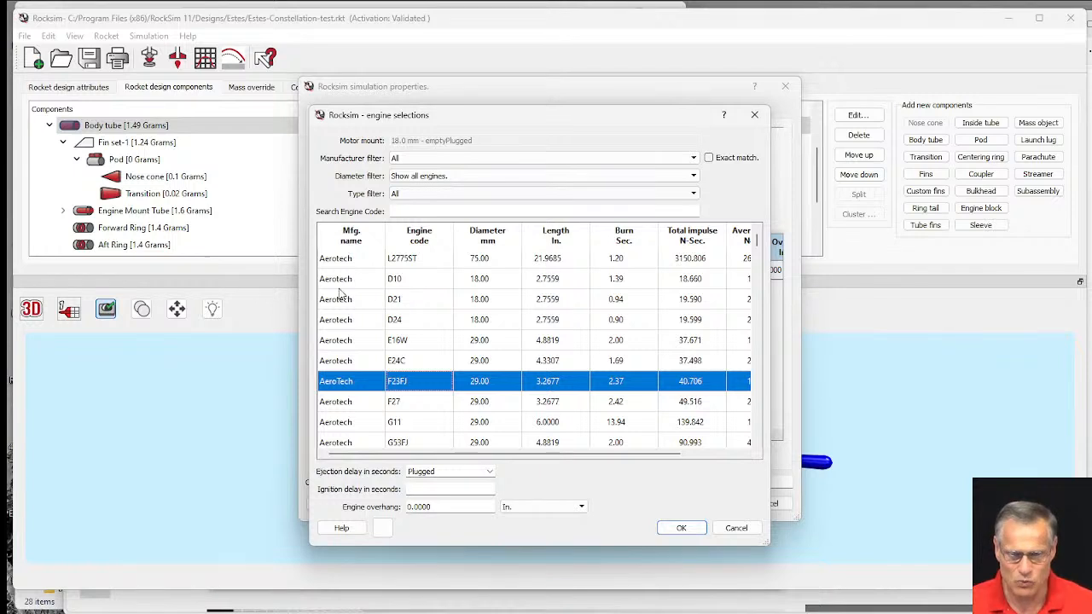
{"action": "left_click", "coordinate": [398, 288]}
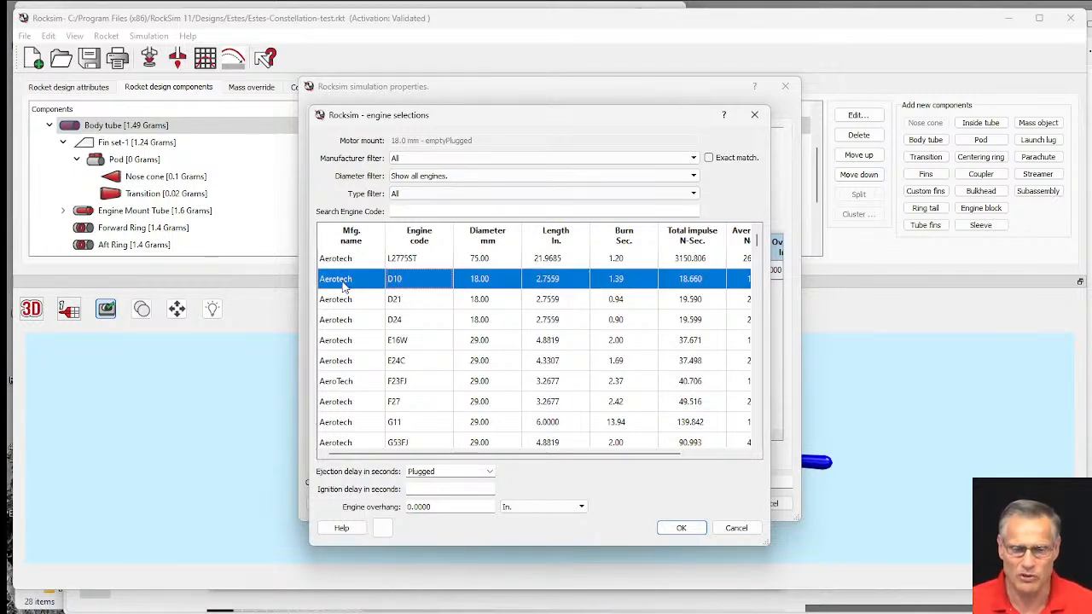
{"action": "left_click", "coordinate": [408, 381]}
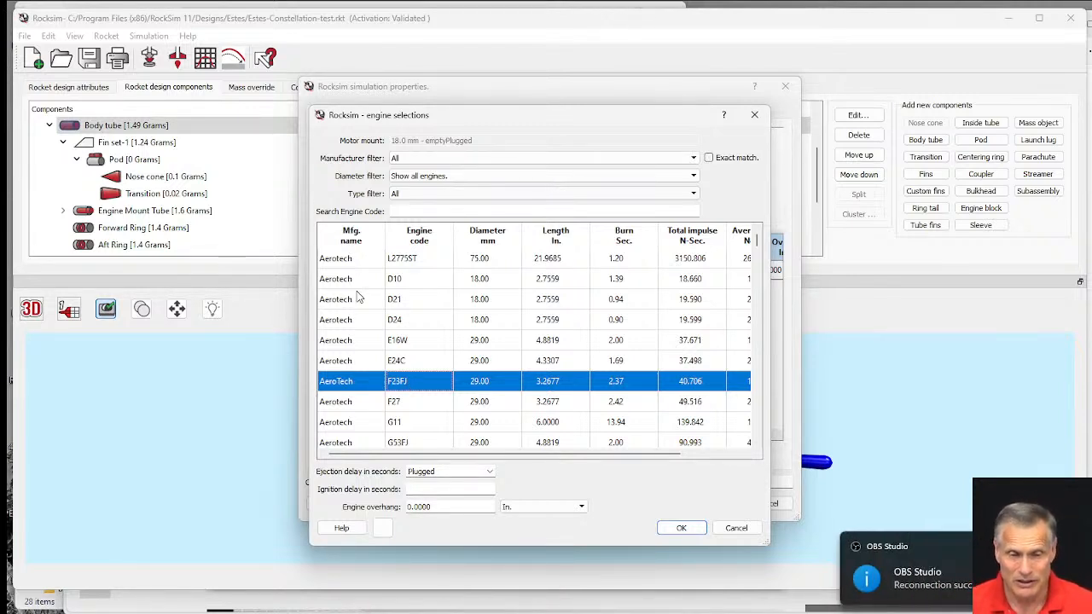
{"action": "left_click", "coordinate": [414, 282]}
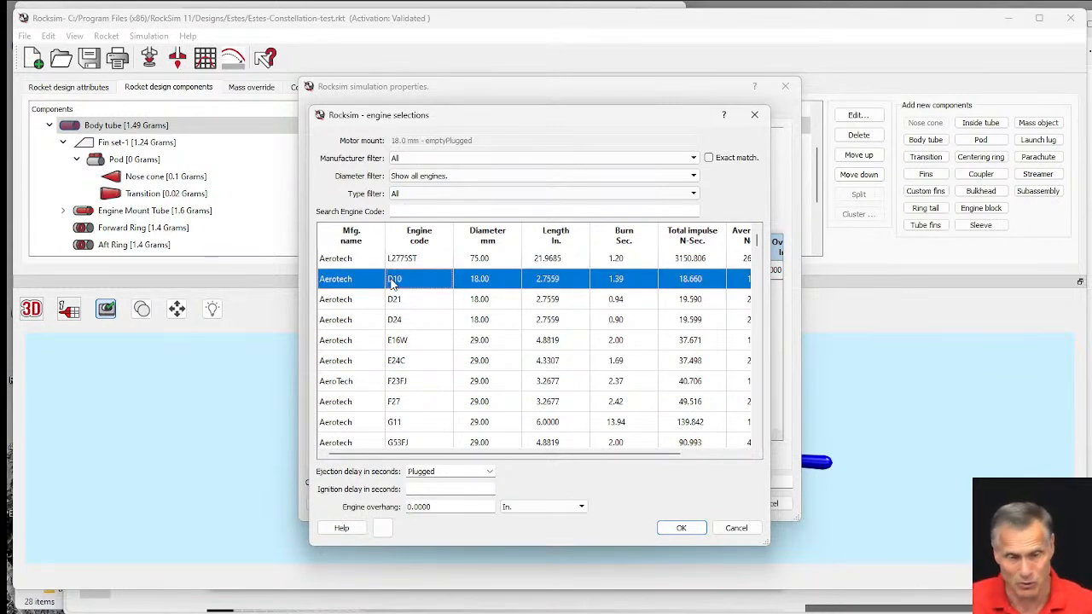
{"action": "left_click", "coordinate": [405, 307]}
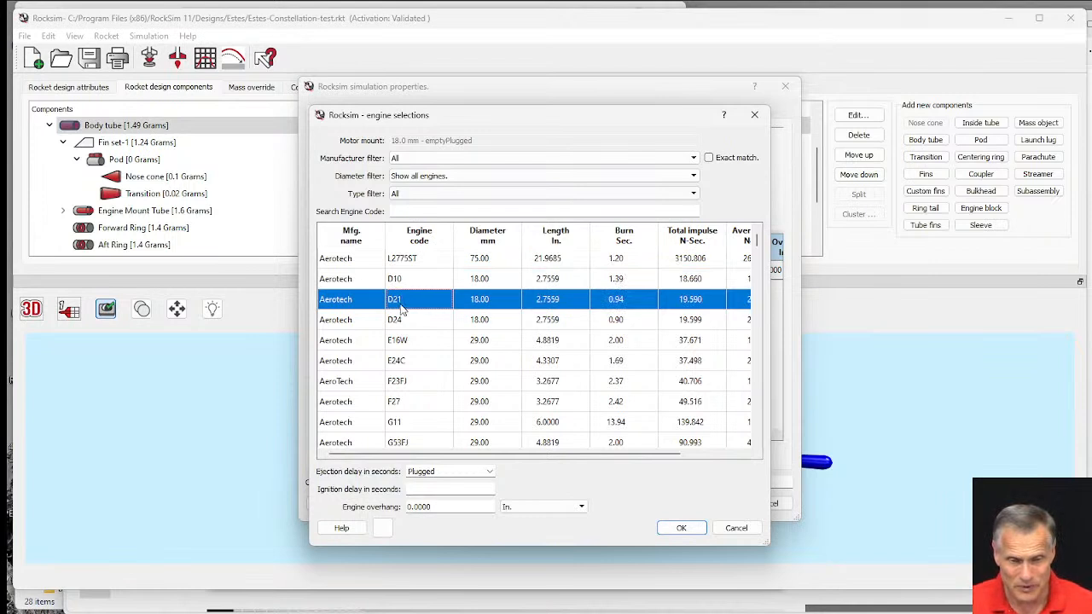
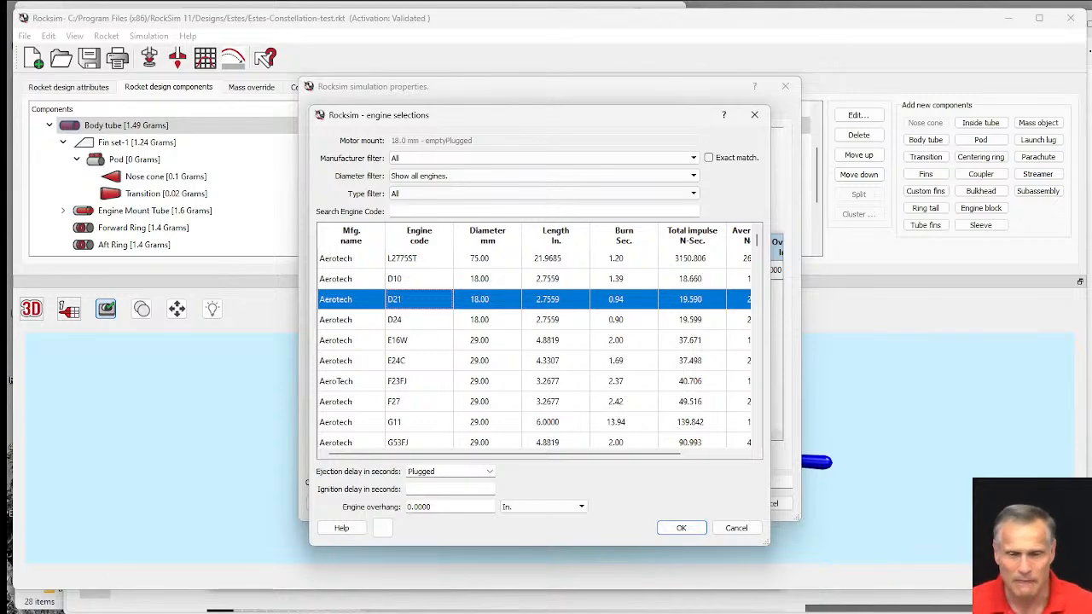
{"action": "left_click", "coordinate": [721, 532]}
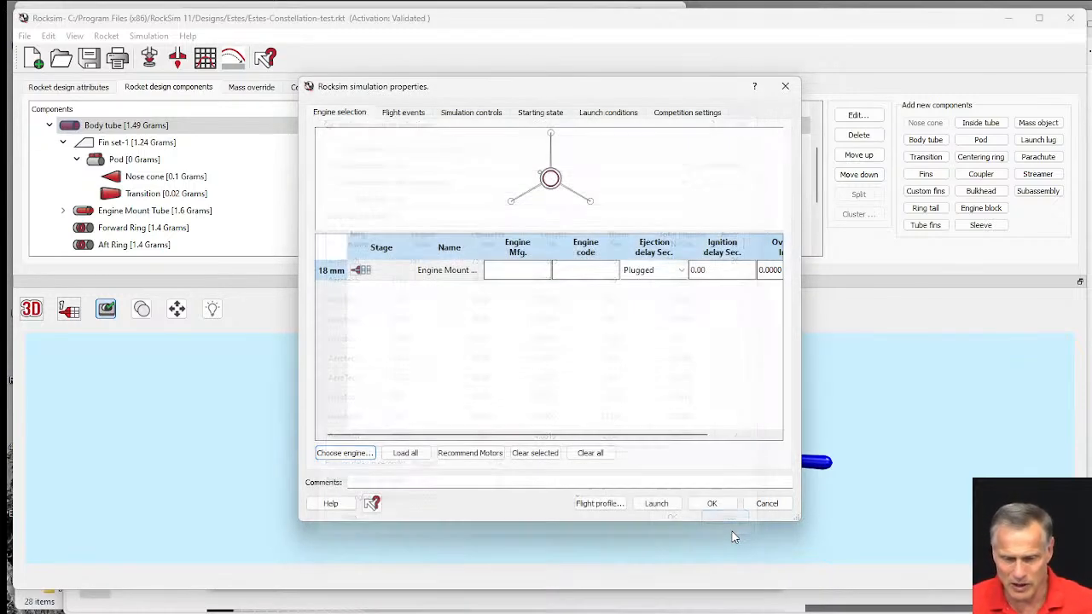
{"action": "left_click", "coordinate": [767, 505]}
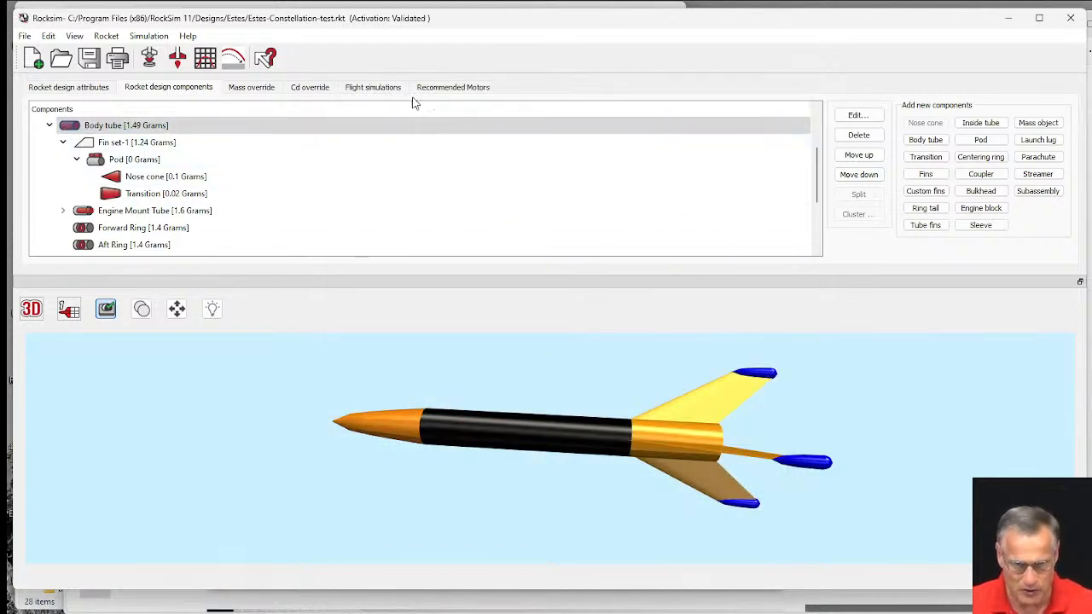
- Show the rocket's flight simulation results and widen the Engine diameter(s) column to fit its heading
{"action": "left_click", "coordinate": [356, 90]}
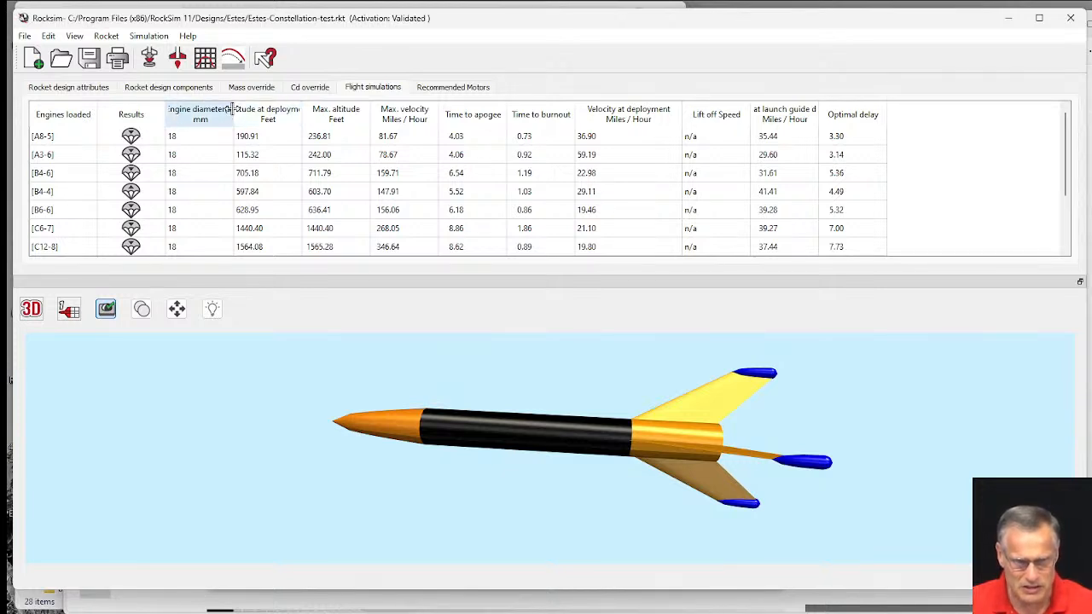
{"action": "left_click_drag", "start_coordinate": [232, 115], "coordinate": [264, 113]}
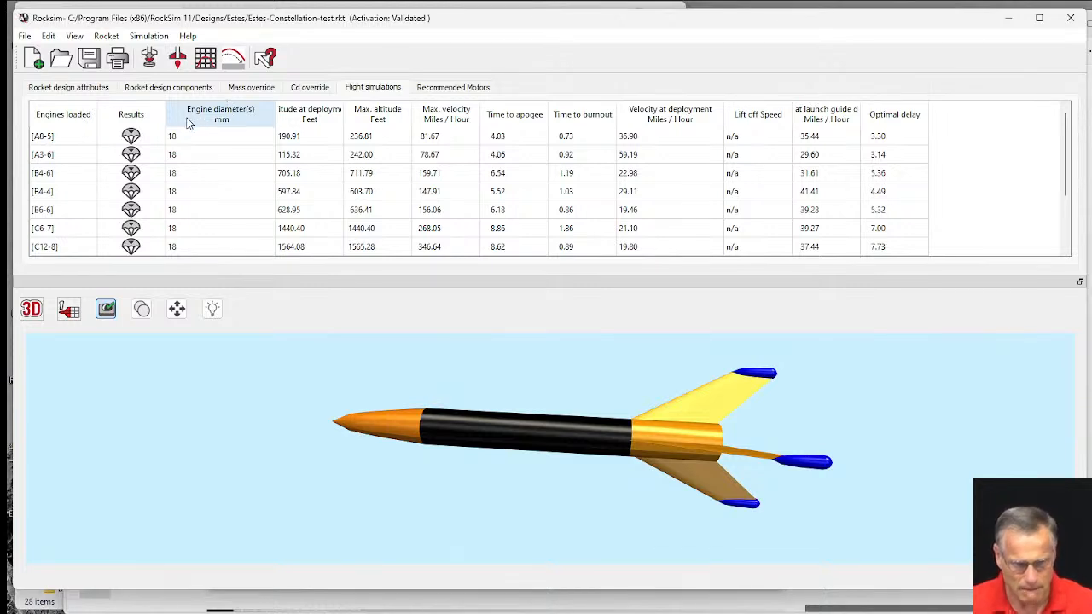
- Start a new launch preparation and list only the engines that match the 18 mm mount diameter
{"action": "scroll", "coordinate": [194, 182], "scroll_direction": "down", "scroll_amount": 2}
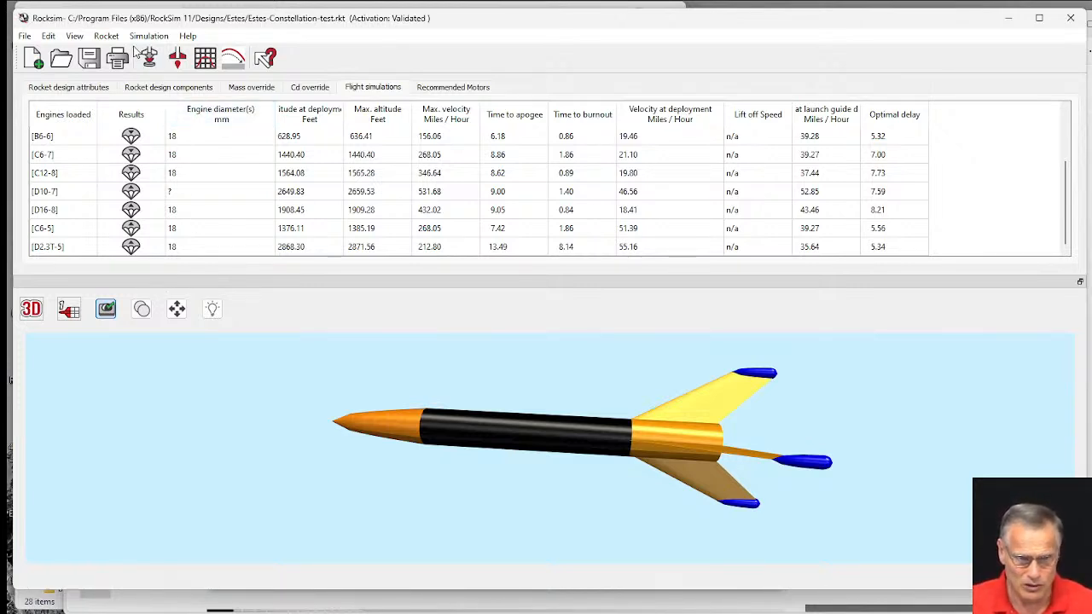
{"action": "left_click", "coordinate": [147, 56]}
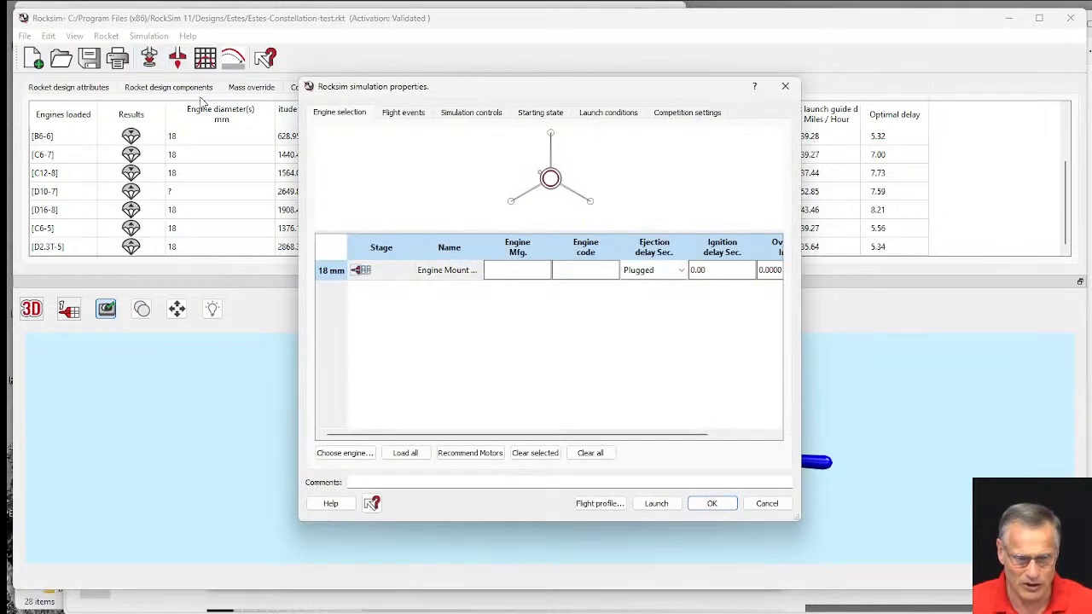
{"action": "left_click", "coordinate": [354, 453]}
{"action": "left_click", "coordinate": [487, 177]}
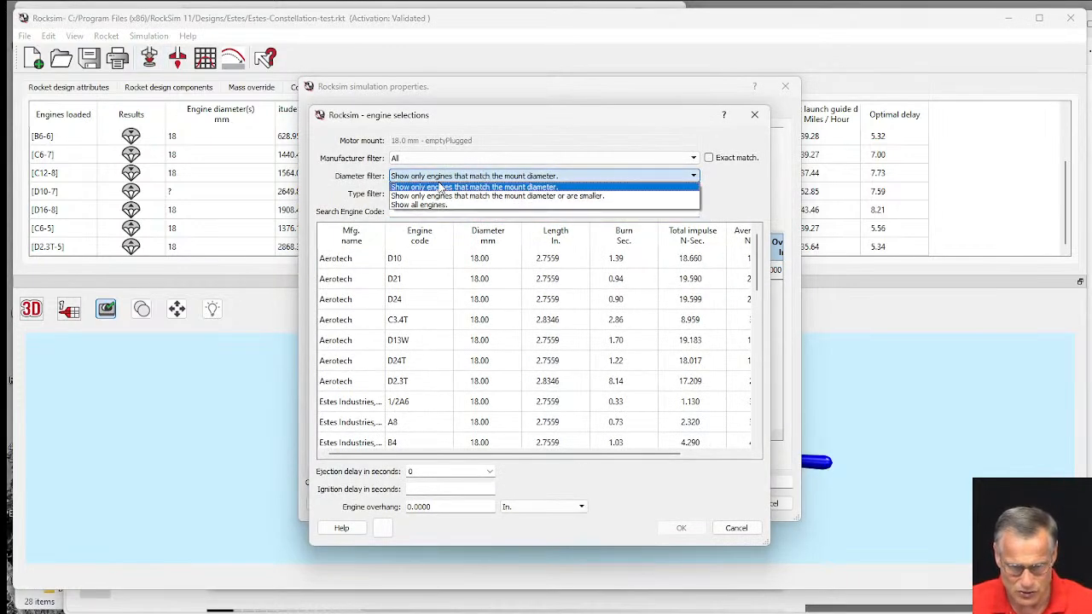
{"action": "left_click", "coordinate": [429, 366]}
{"action": "scroll", "coordinate": [409, 427], "scroll_direction": "down", "scroll_amount": 2}
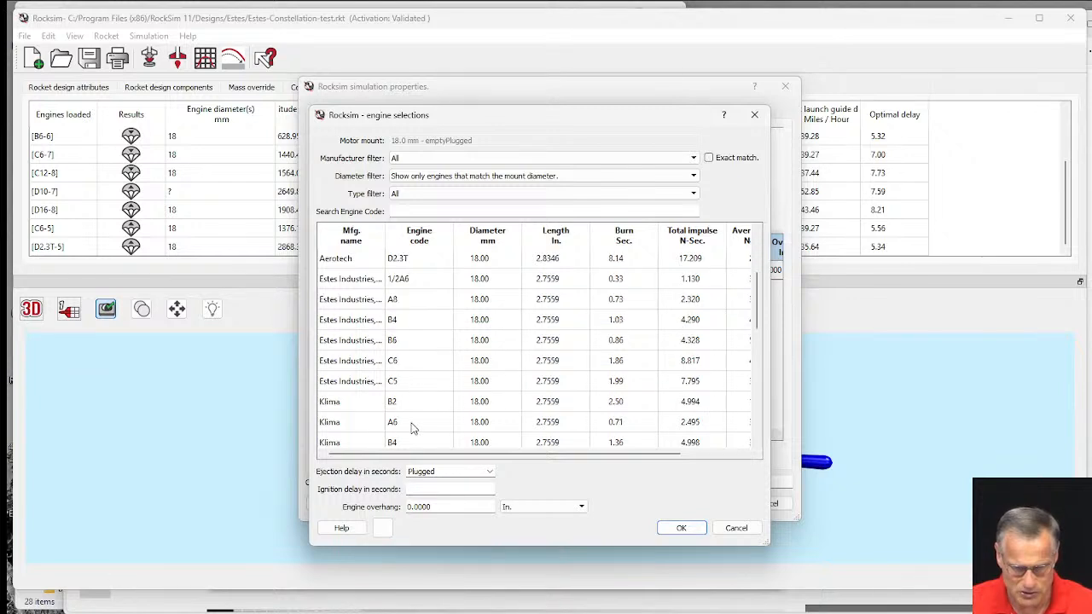
{"action": "scroll", "coordinate": [411, 426], "scroll_direction": "down", "scroll_amount": 1}
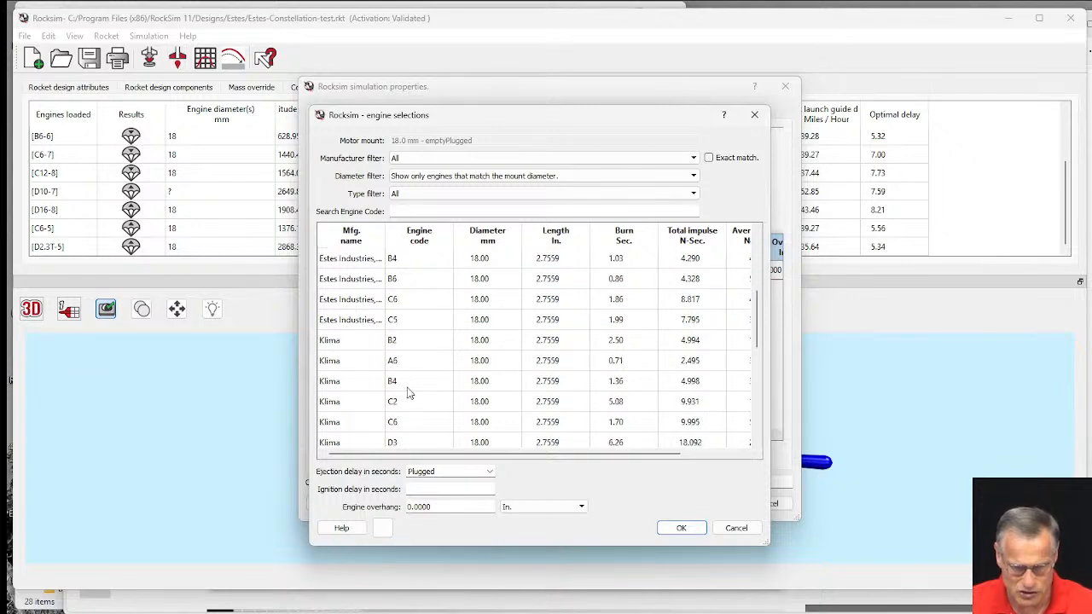
- Load the Estes C6 engine with a 7-second ejection delay and launch the simulation
{"action": "left_click", "coordinate": [402, 300]}
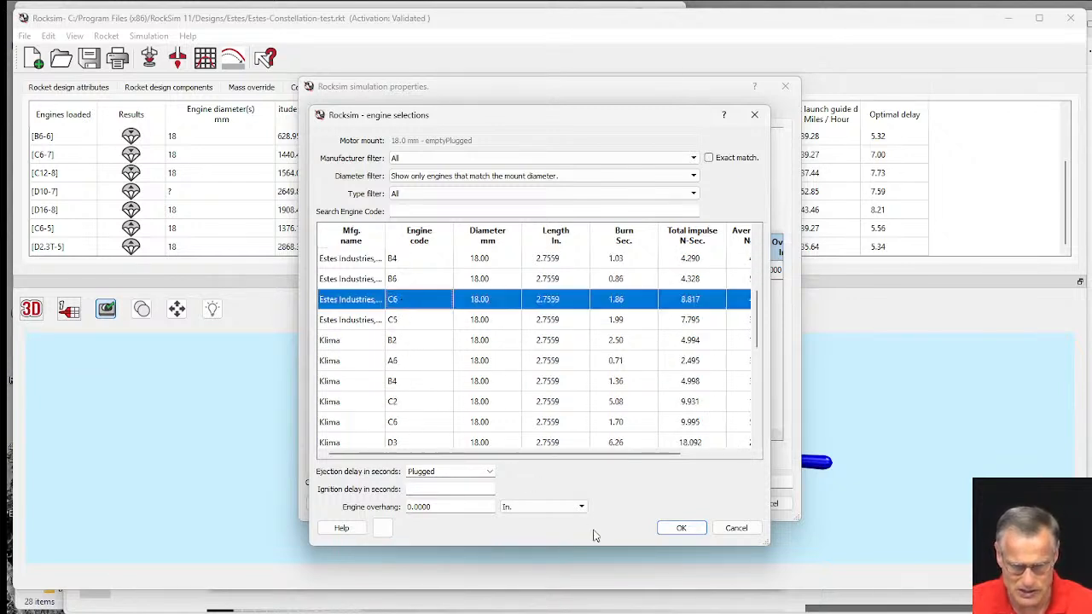
{"action": "left_click", "coordinate": [488, 471]}
{"action": "left_click", "coordinate": [431, 526]}
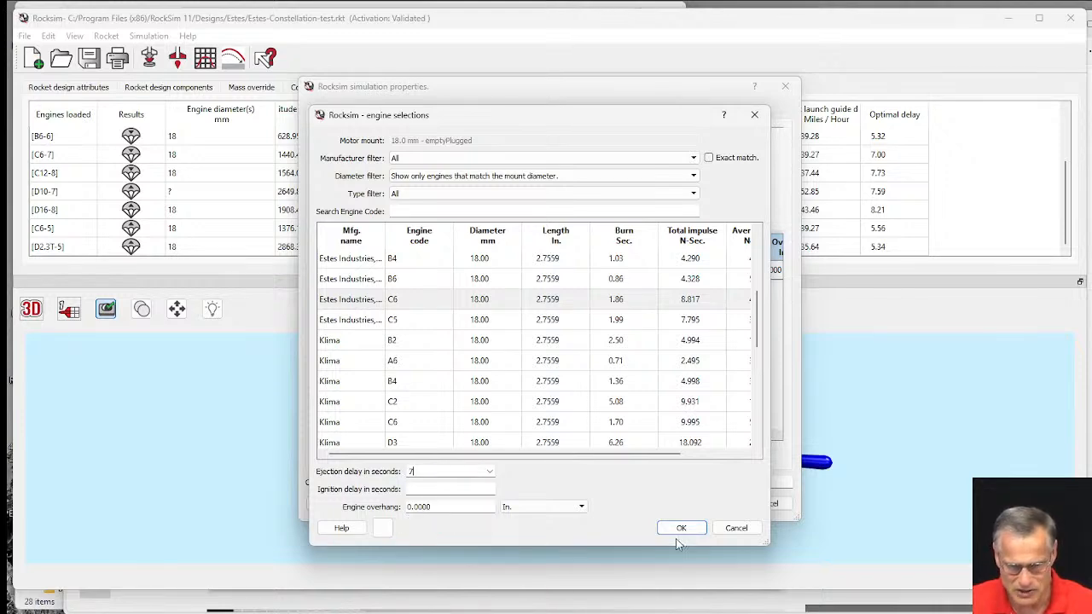
{"action": "left_click", "coordinate": [687, 529]}
{"action": "left_click", "coordinate": [655, 505]}
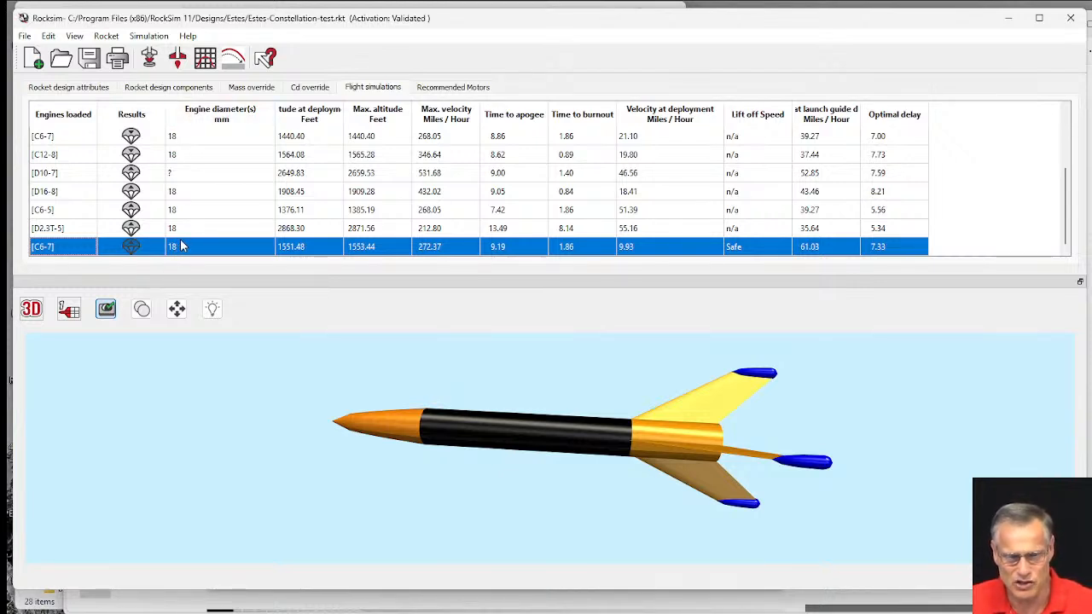
- Add the Manufacturer(s) column to the flight simulation results table
{"action": "right_click", "coordinate": [226, 117]}
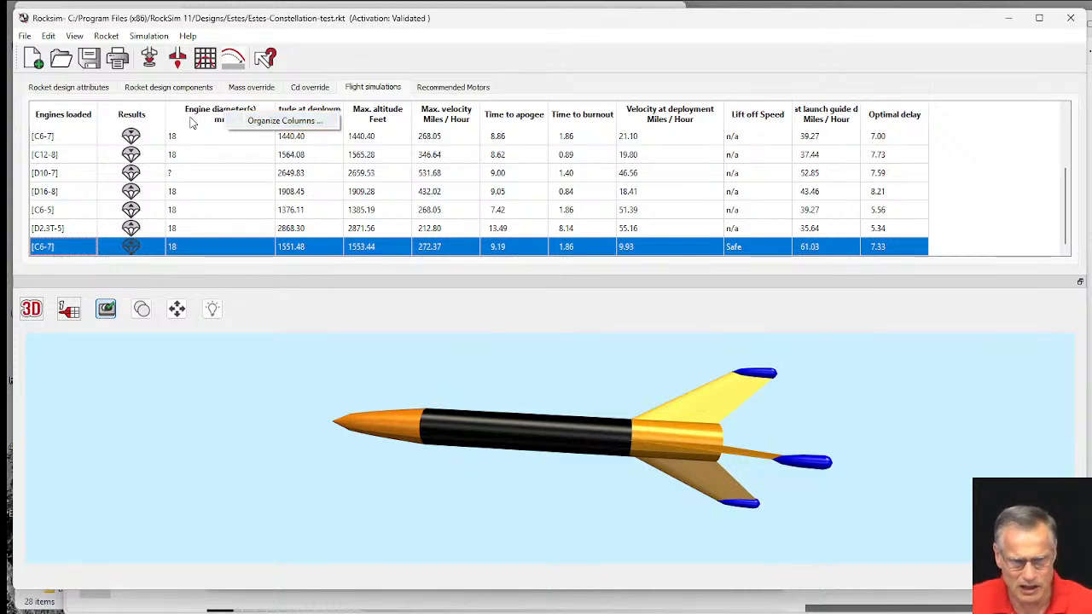
{"action": "left_click", "coordinate": [273, 122]}
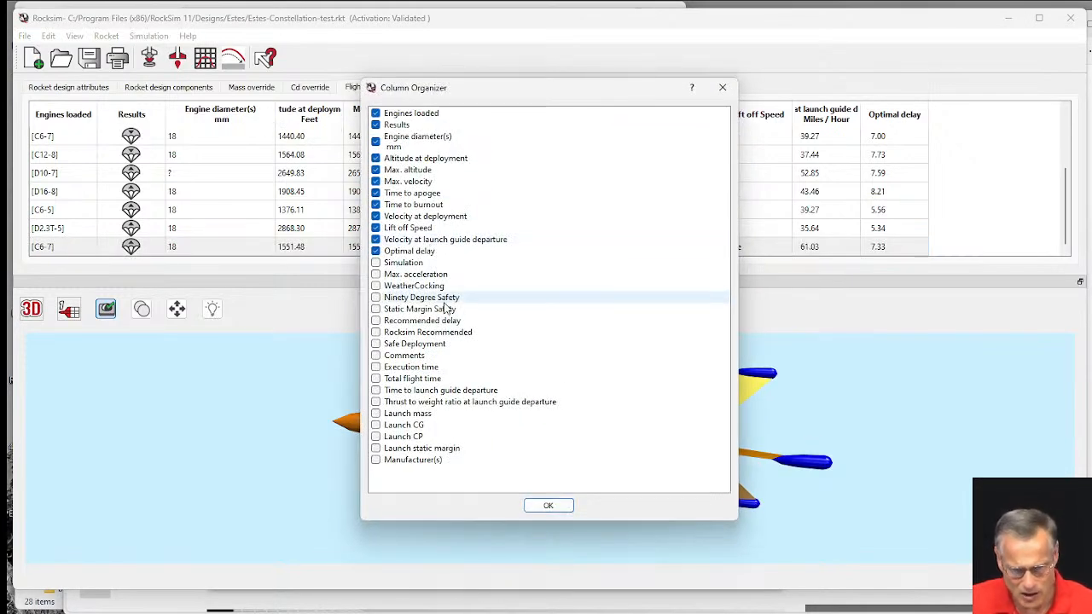
{"action": "left_click", "coordinate": [375, 461]}
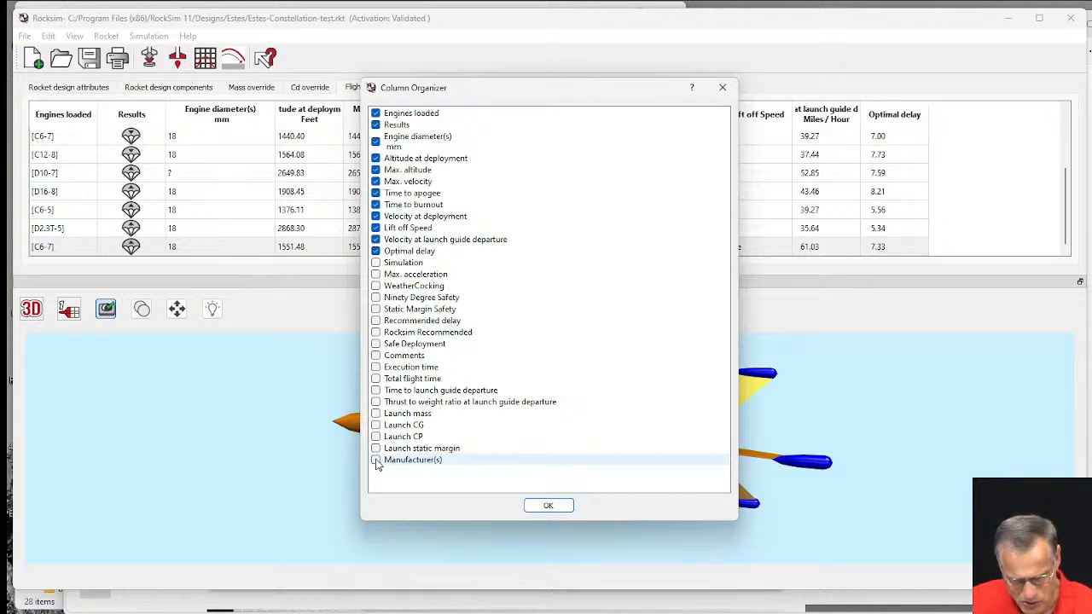
{"action": "left_click", "coordinate": [549, 506]}
- Select the Apogee D10-7 simulation and widen the Engine diameter(s) column to fit its heading
{"action": "scroll", "coordinate": [147, 215], "scroll_direction": "down", "scroll_amount": 1}
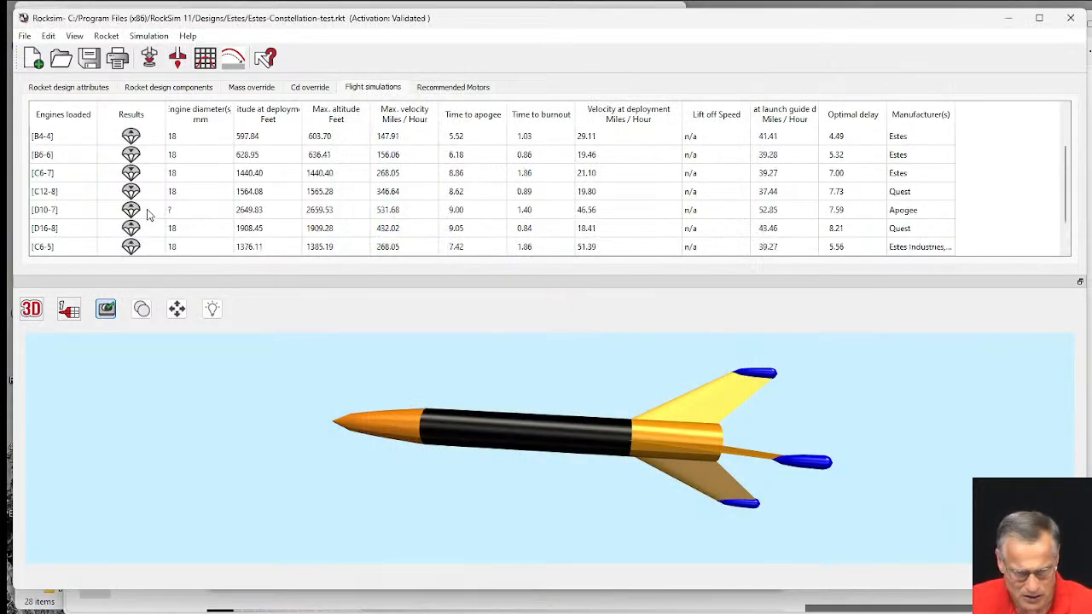
{"action": "scroll", "coordinate": [147, 215], "scroll_direction": "down", "scroll_amount": 1}
{"action": "left_click", "coordinate": [187, 174]}
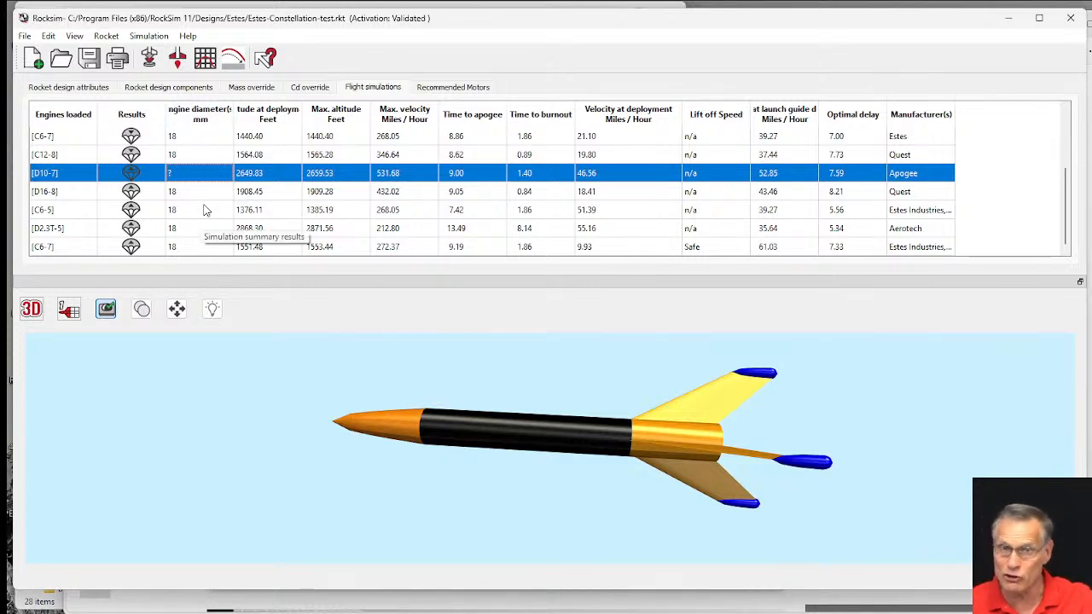
{"action": "double_click", "coordinate": [234, 114]}
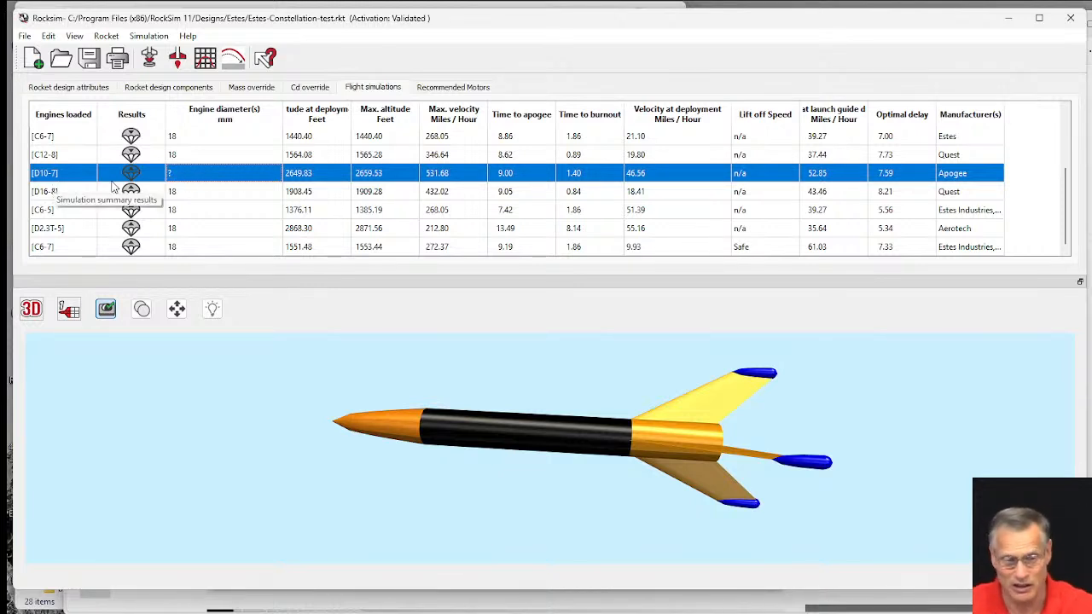
- Bring up the available actions for the D10-7 simulation
{"action": "right_click", "coordinate": [211, 173]}
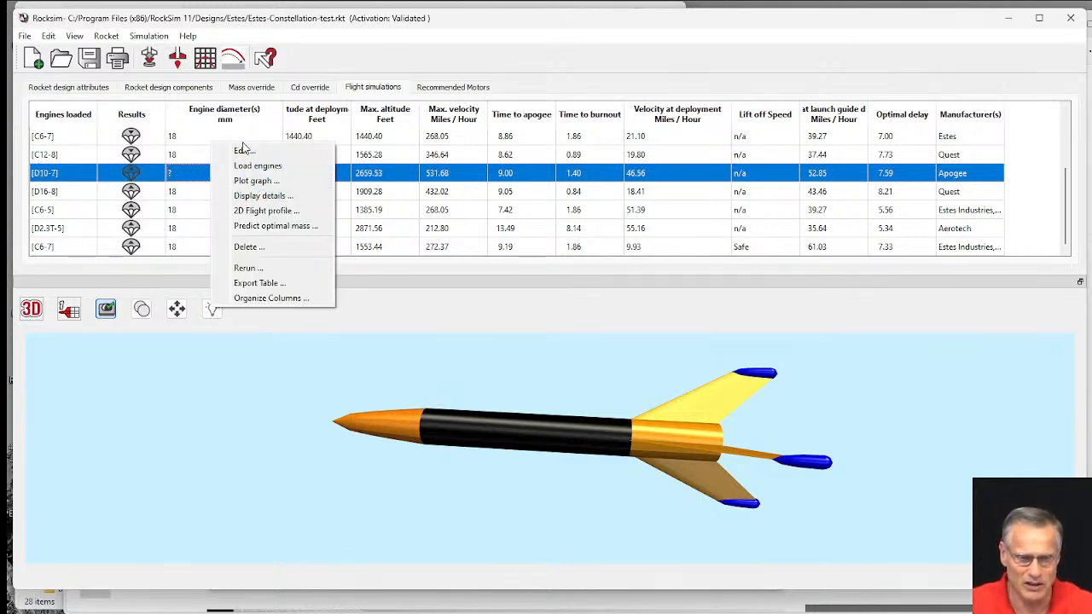
- Launch a new flight simulation with the Aerotech D10 engine and a 7-second ejection delay
{"action": "left_click", "coordinate": [244, 150]}
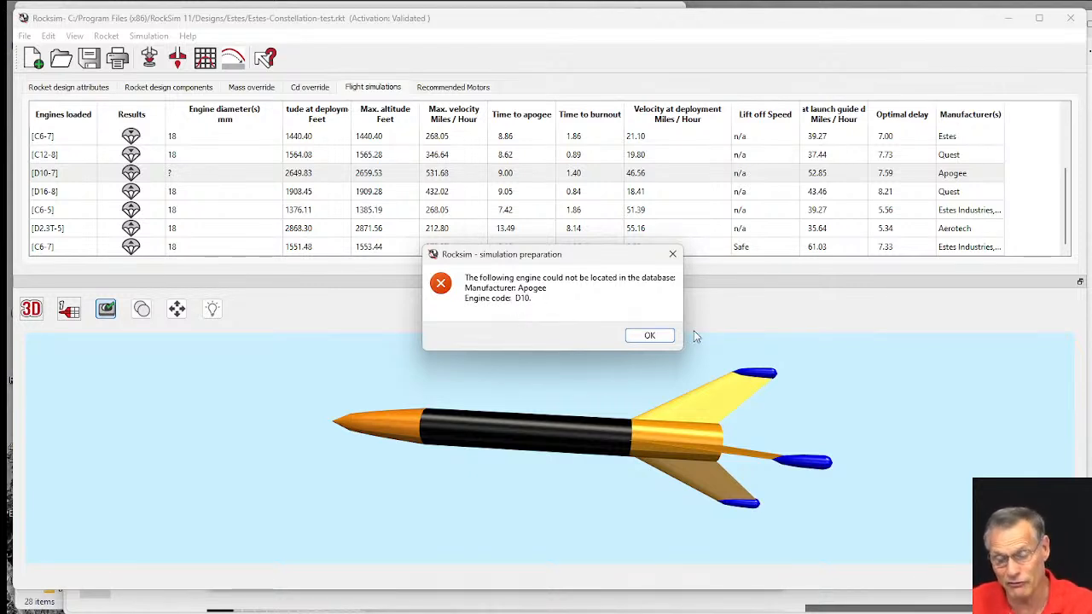
{"action": "left_click", "coordinate": [649, 335]}
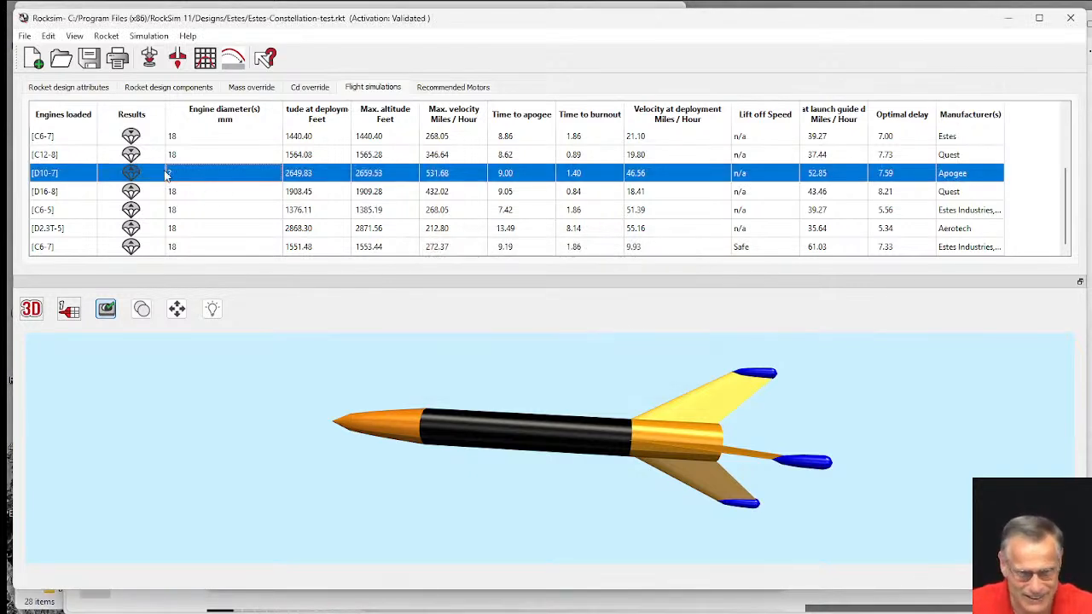
{"action": "left_click", "coordinate": [149, 57]}
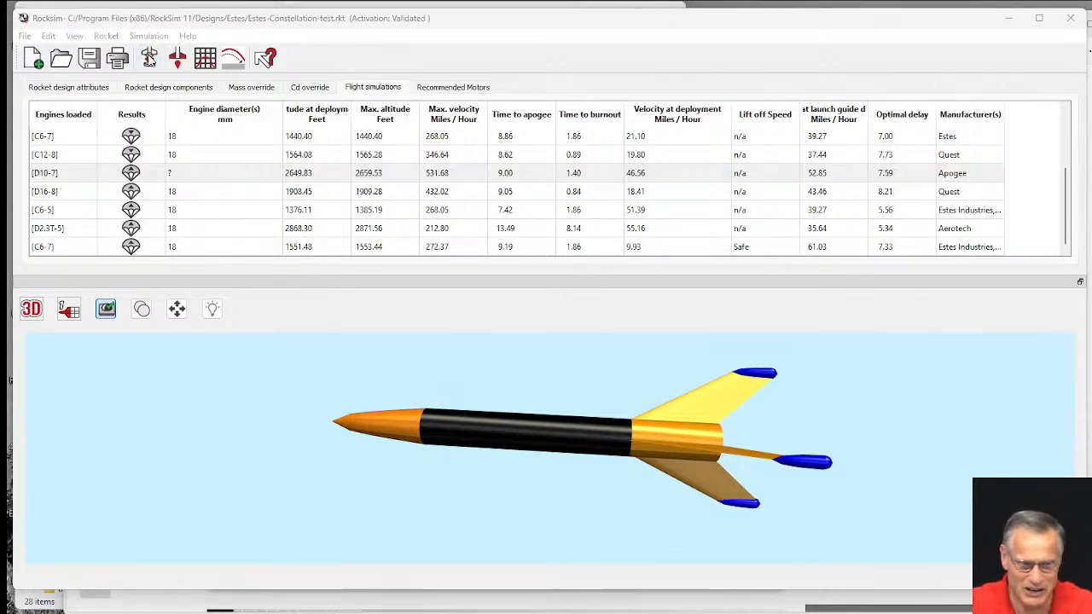
{"action": "left_click", "coordinate": [343, 453]}
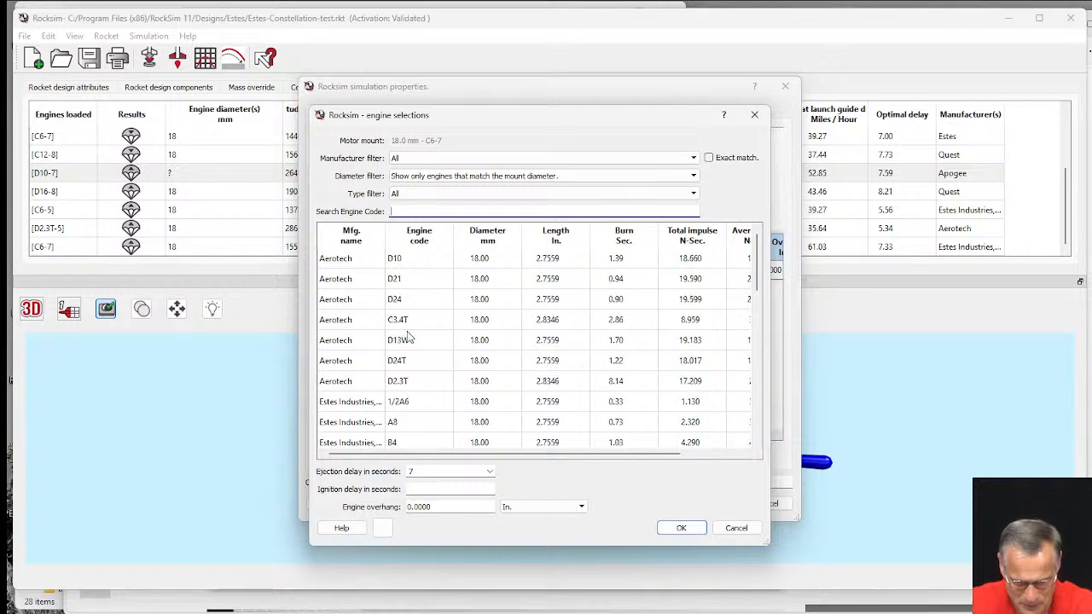
{"action": "left_click", "coordinate": [417, 235]}
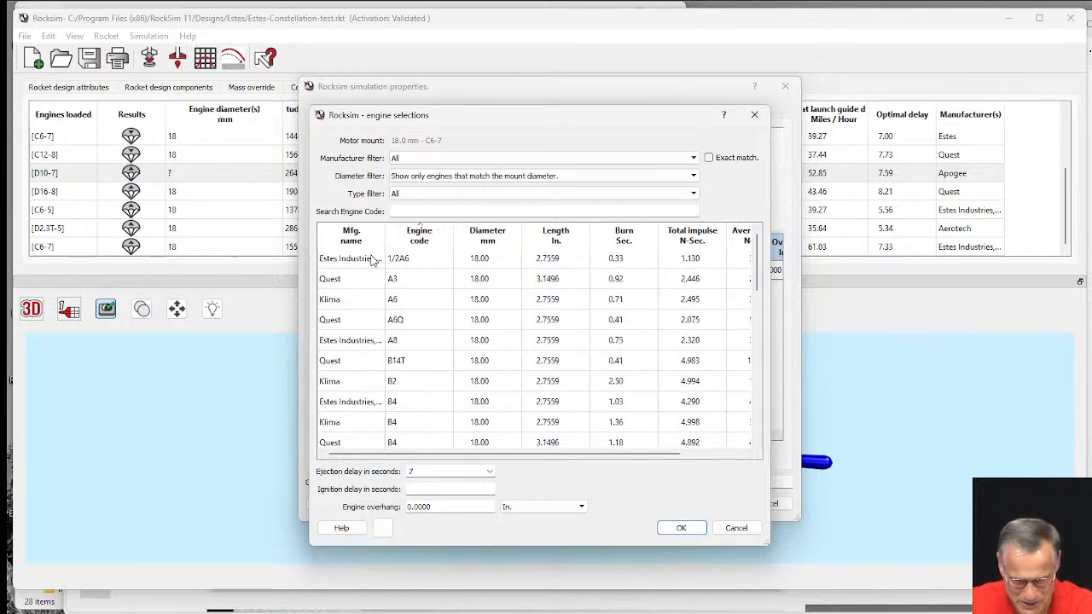
{"action": "left_click", "coordinate": [425, 245]}
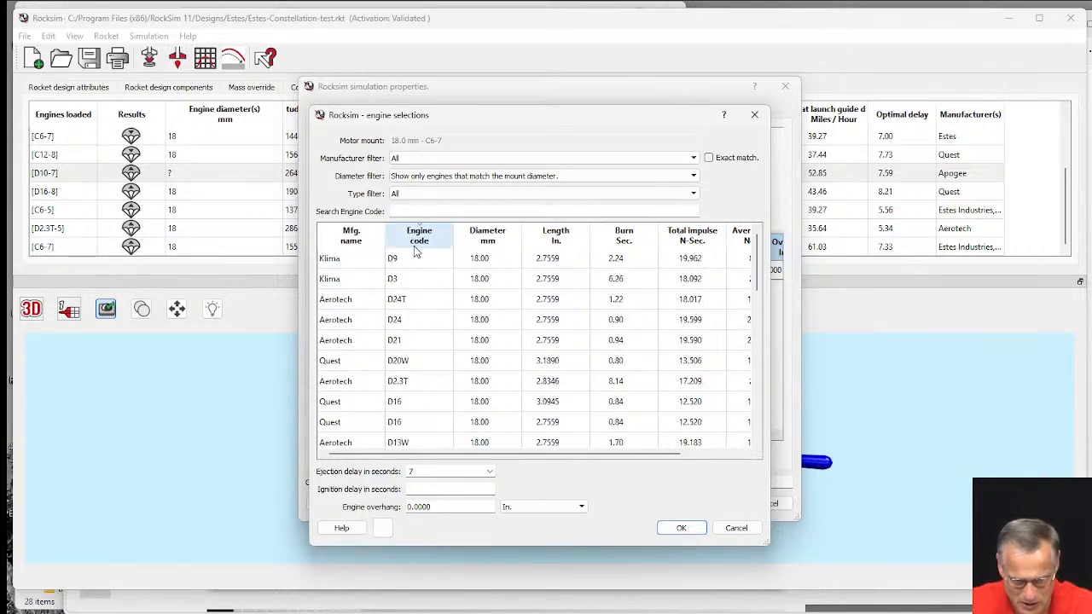
{"action": "left_click", "coordinate": [416, 241]}
{"action": "left_click", "coordinate": [351, 241]}
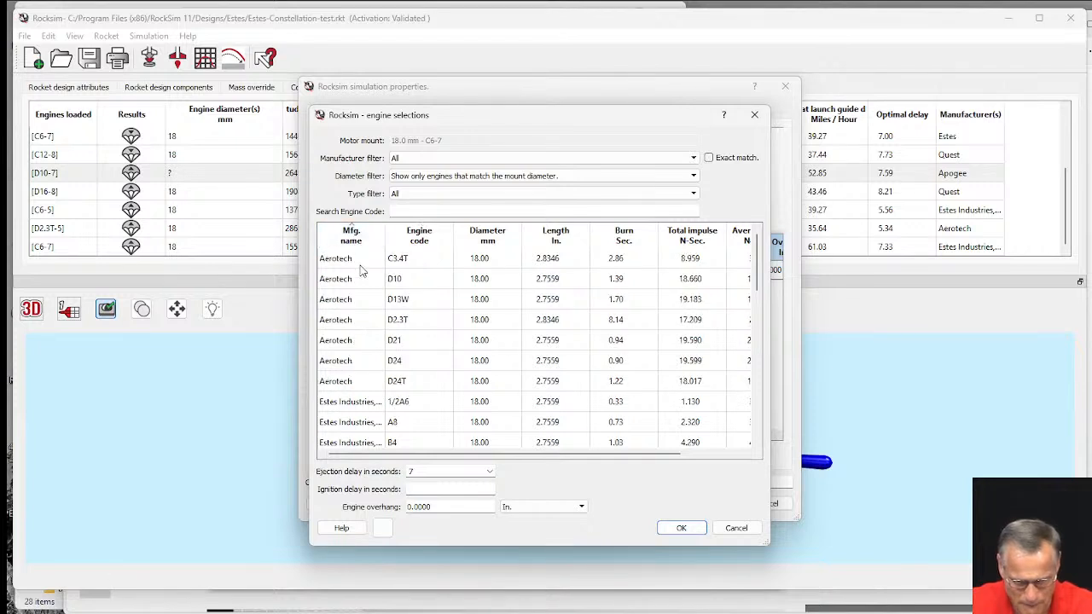
{"action": "left_click", "coordinate": [401, 283]}
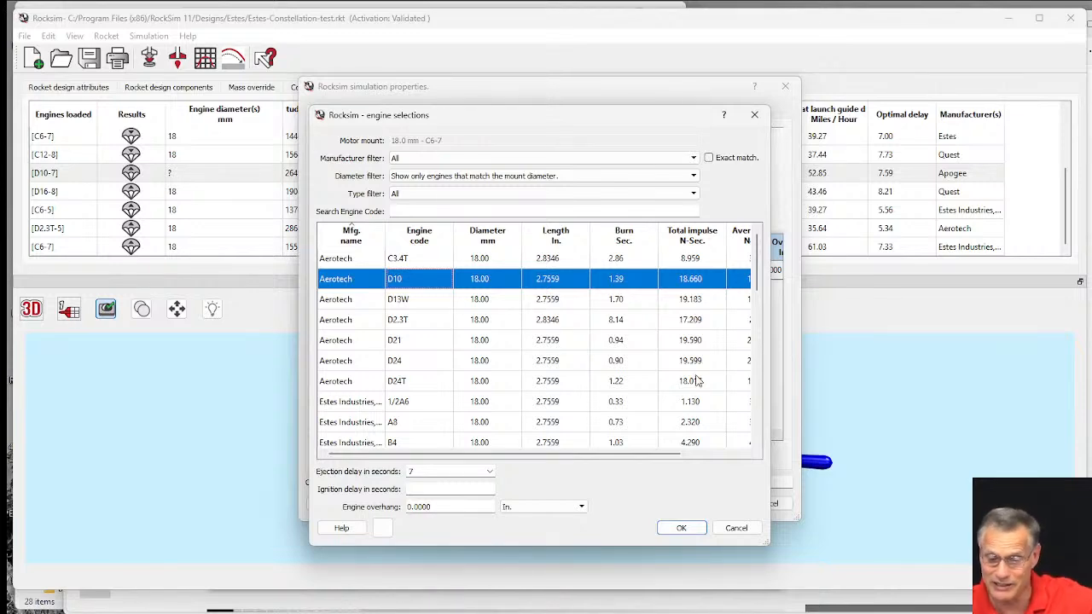
{"action": "left_click", "coordinate": [681, 527]}
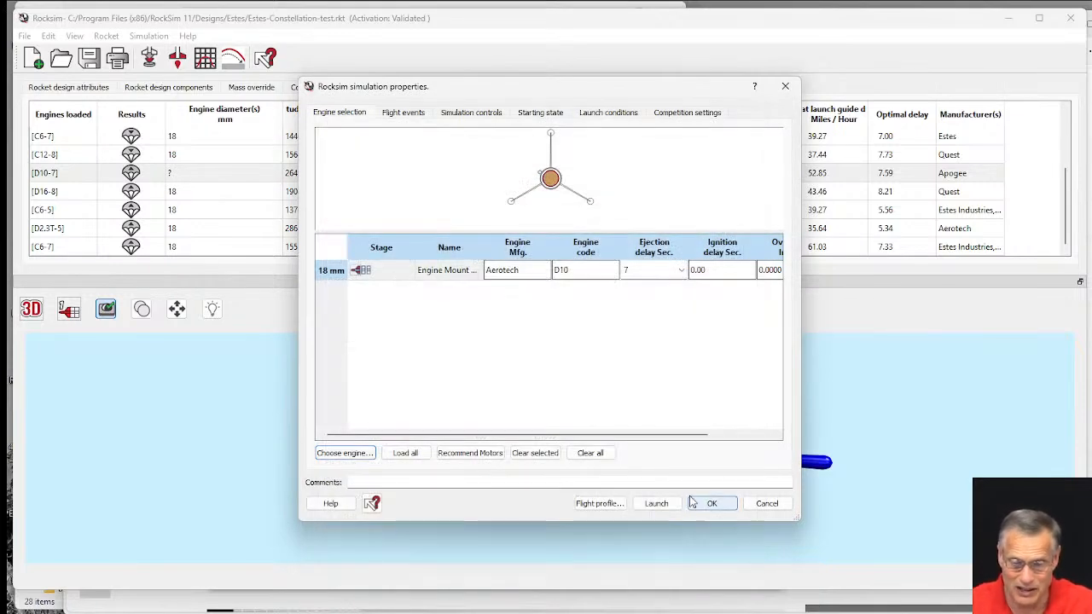
{"action": "left_click", "coordinate": [657, 503]}
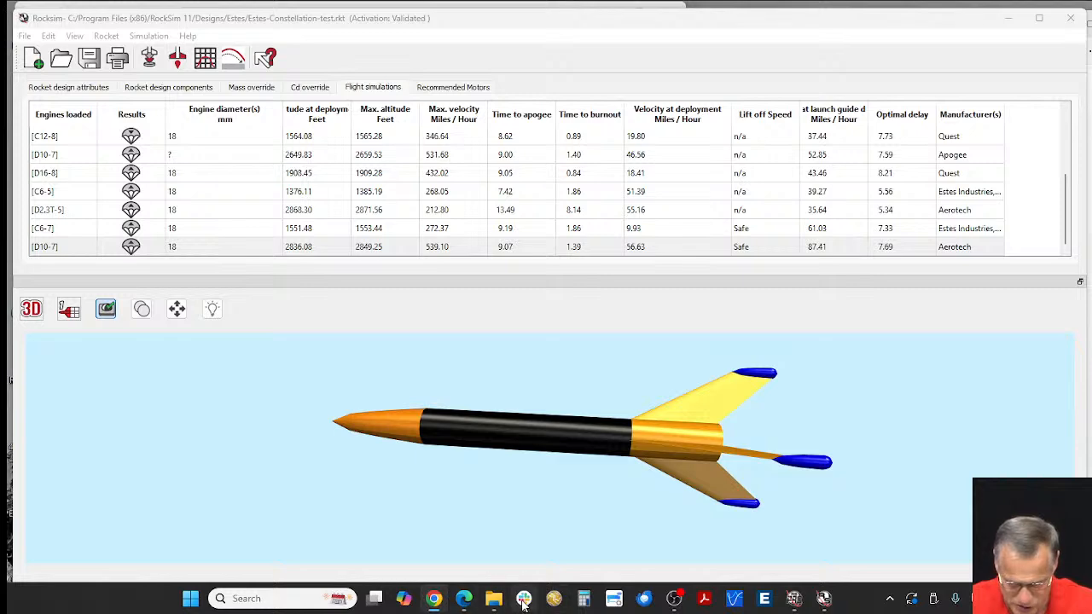
- Switch to Edge, search the web for "estes big daddy" and open the Walmart product listing to view its fin shape
{"action": "mouse_move", "coordinate": [524, 604]}
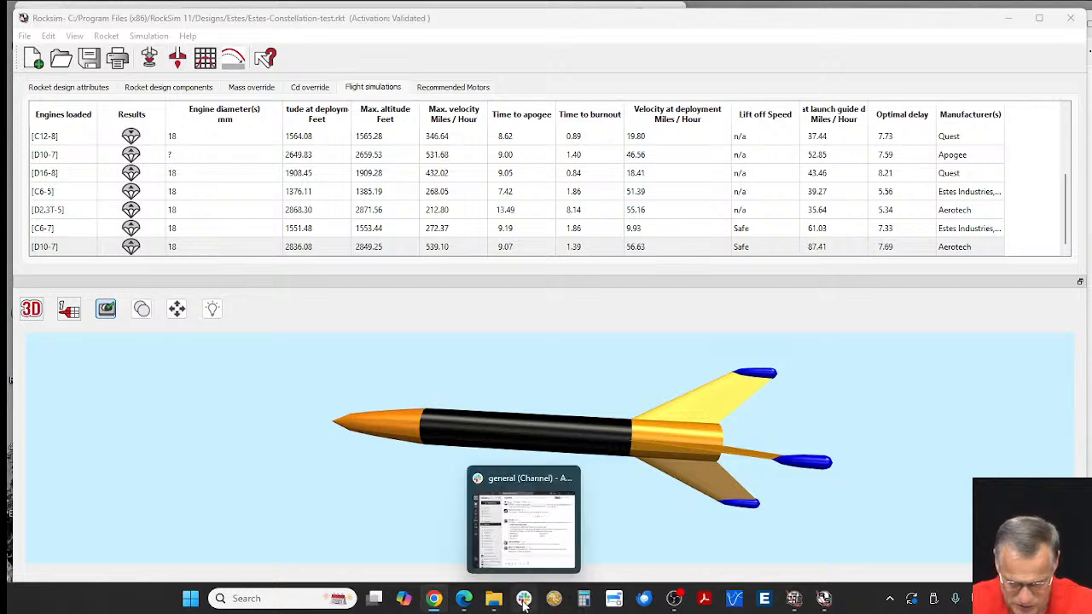
{"action": "left_click", "coordinate": [464, 598]}
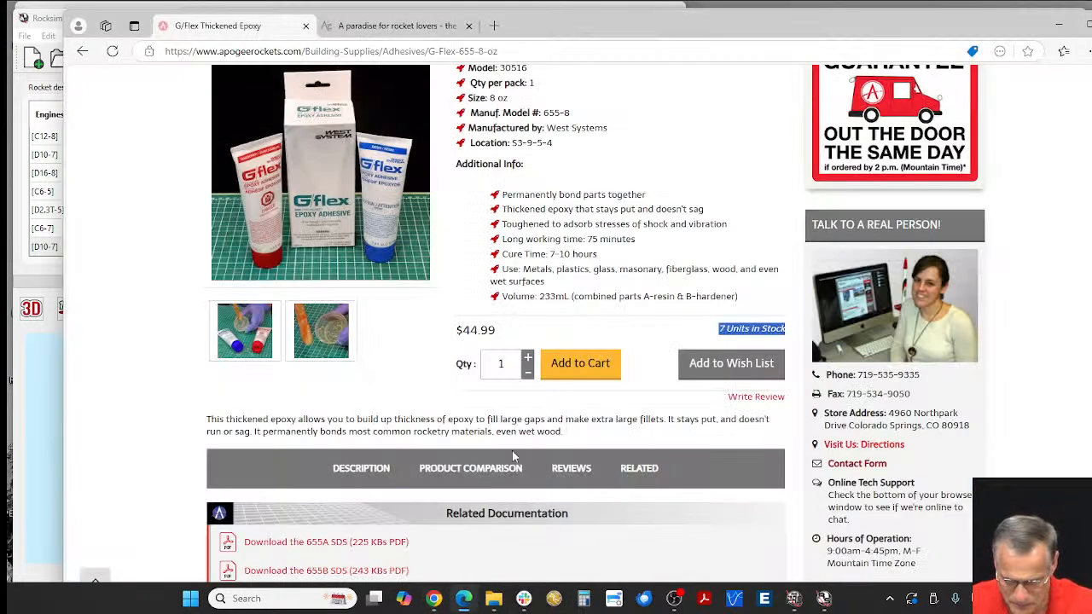
{"action": "left_click", "coordinate": [537, 51]}
{"action": "type", "text": "Estes"}
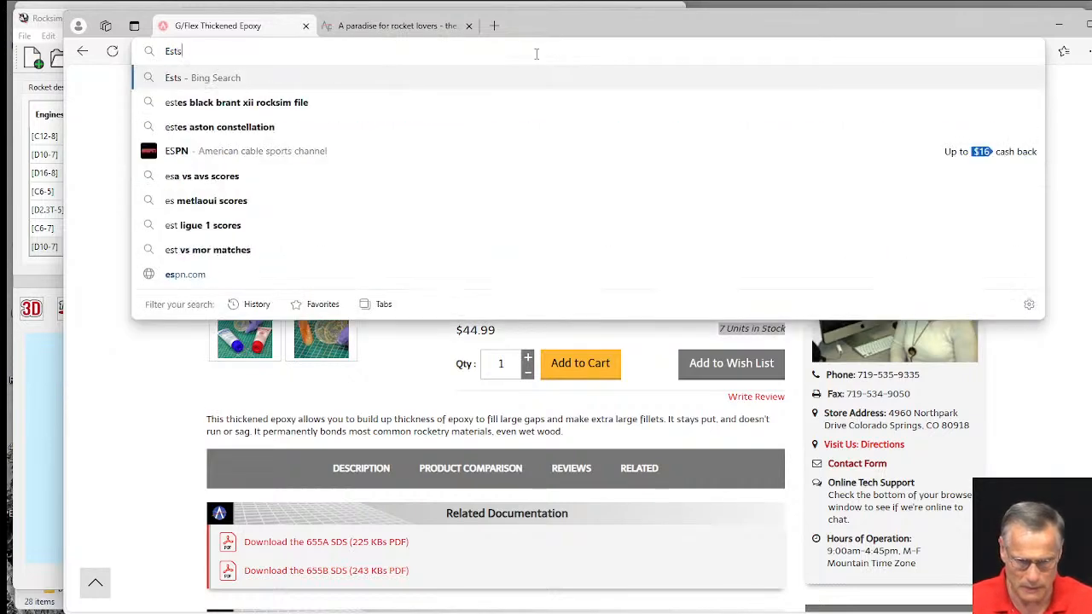
{"action": "type", "text": " Big"}
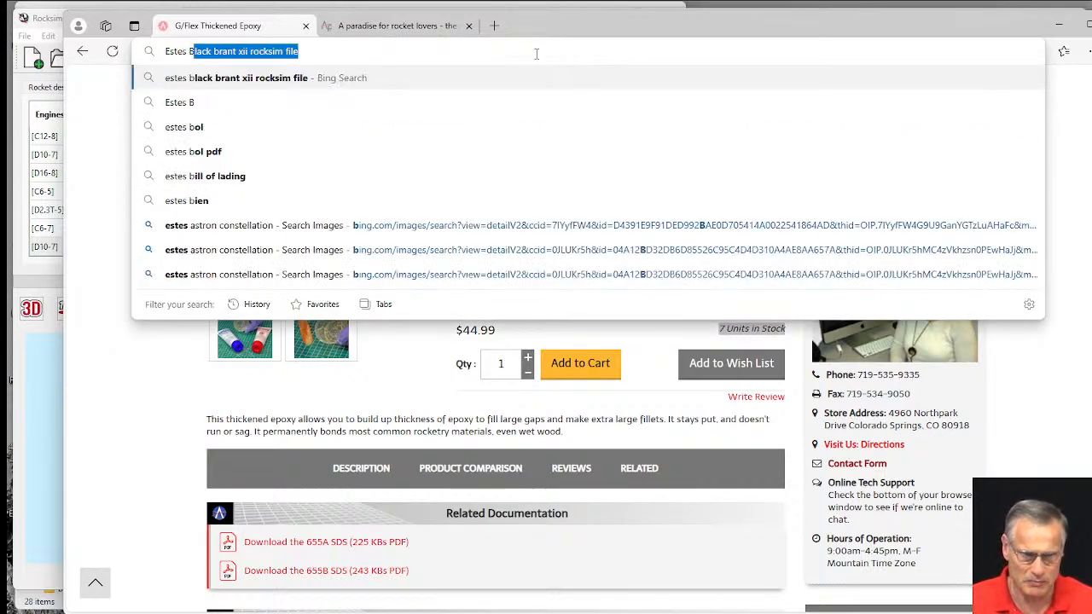
{"action": "key", "text": "BackSpace"}
{"action": "key", "text": "BackSpace"}
{"action": "type", "text": "o"}
{"action": "key", "text": "BackSpace"}
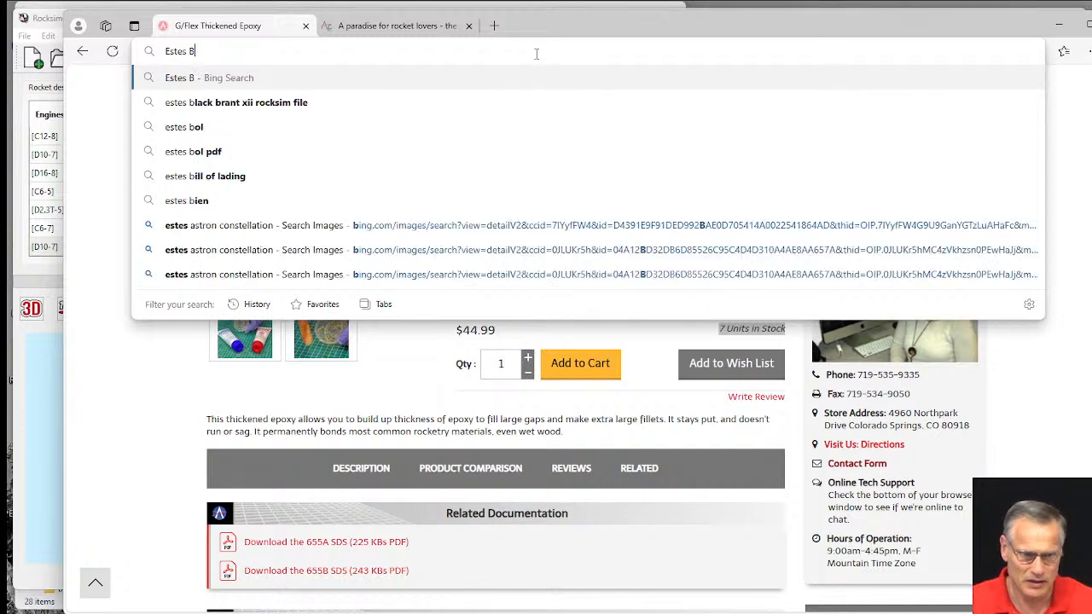
{"action": "type", "text": "ig"}
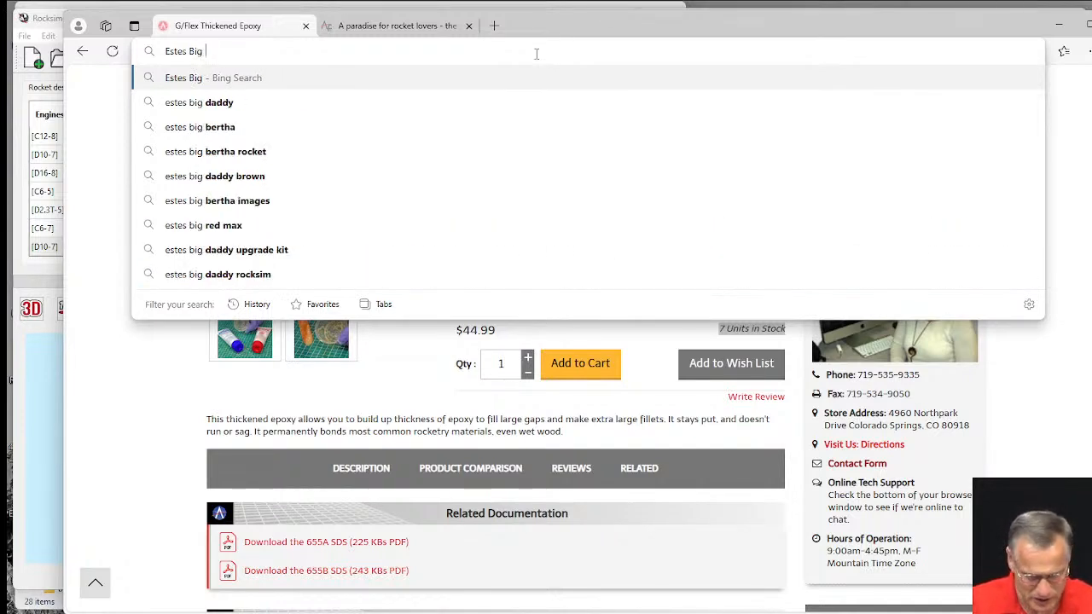
{"action": "type", "text": " d"}
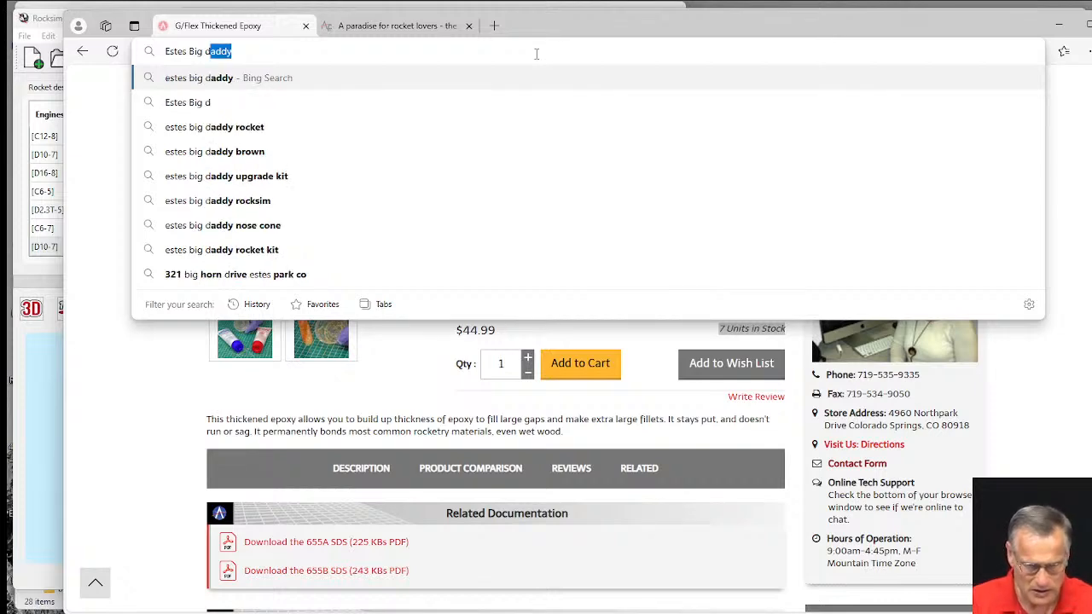
{"action": "key", "text": "Return"}
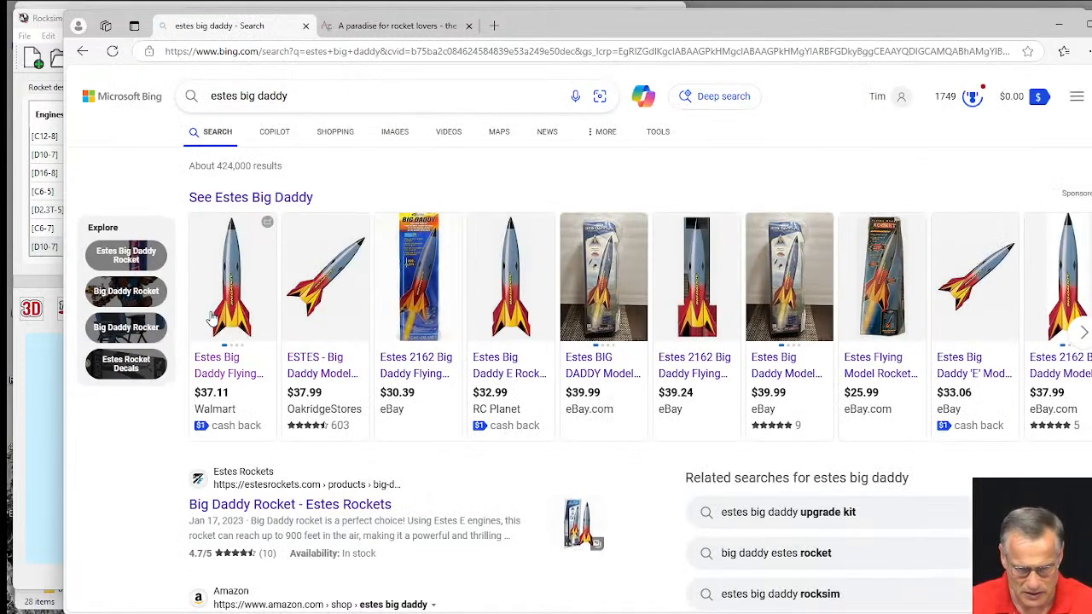
{"action": "left_click", "coordinate": [212, 318]}
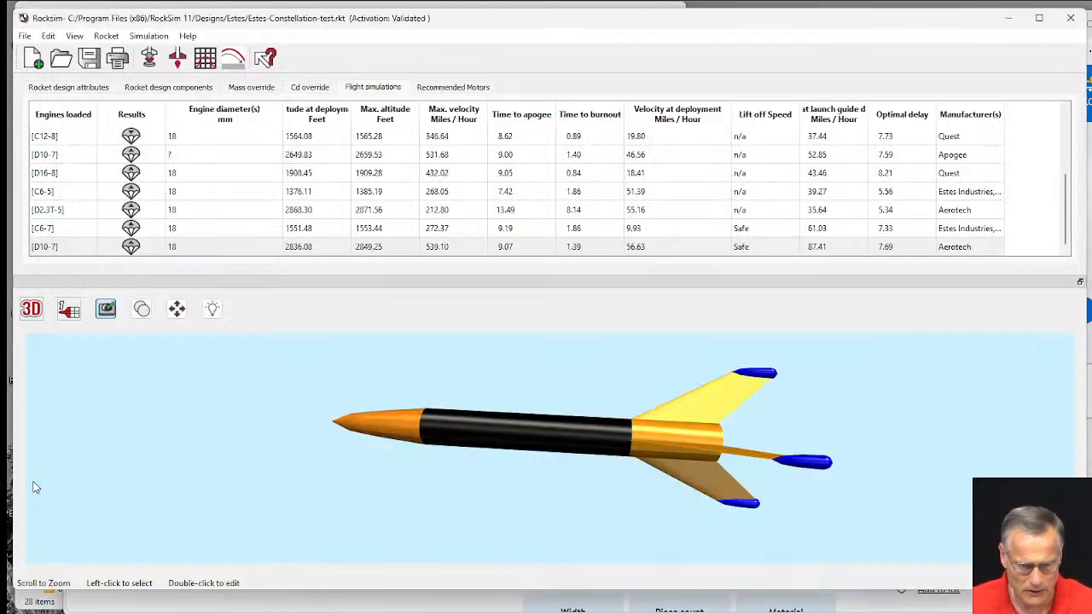
- Return to RockSim and add a custom fin set to the rear body tube without choosing a part from the database
{"action": "left_click", "coordinate": [35, 491]}
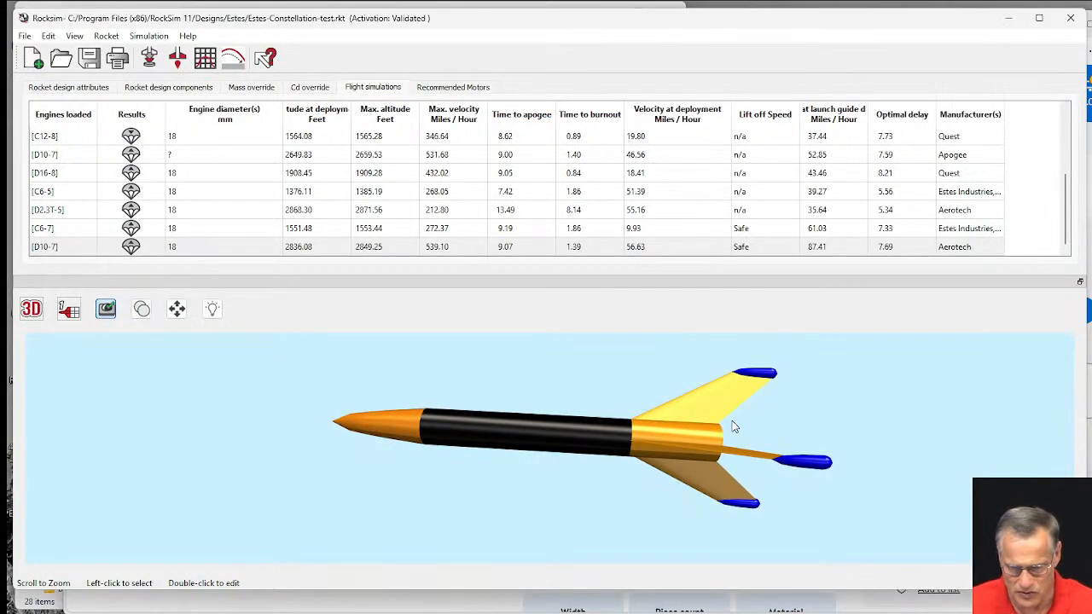
{"action": "left_click", "coordinate": [696, 397]}
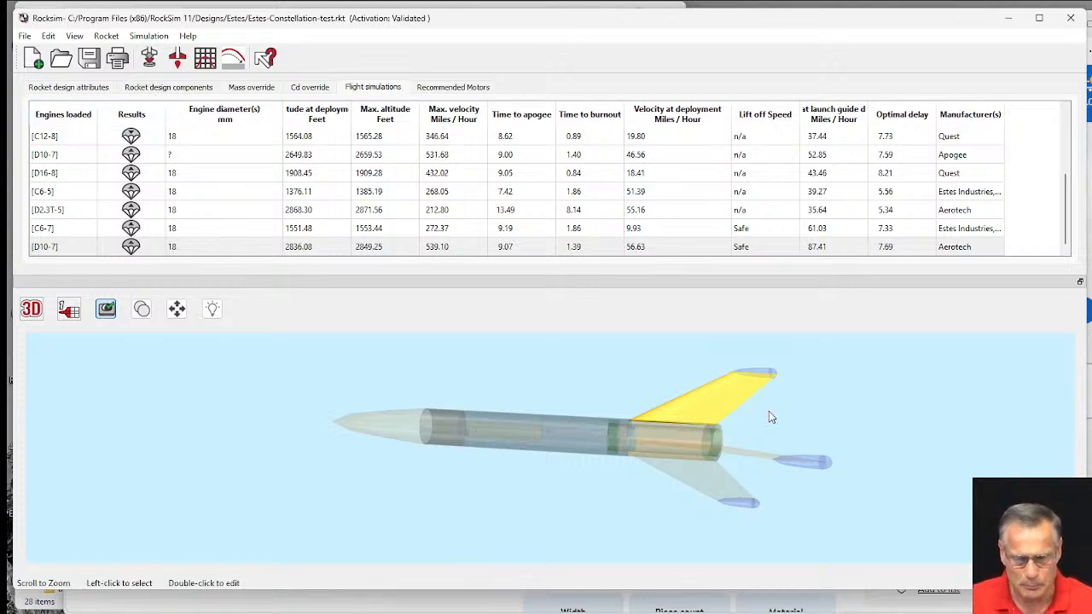
{"action": "left_click", "coordinate": [168, 88]}
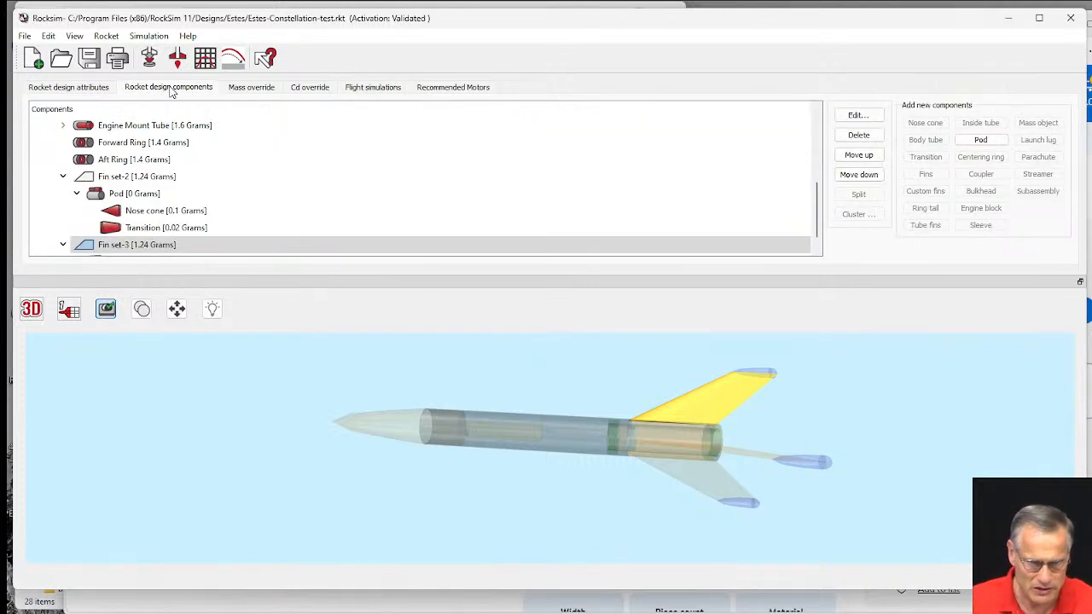
{"action": "left_click", "coordinate": [87, 244]}
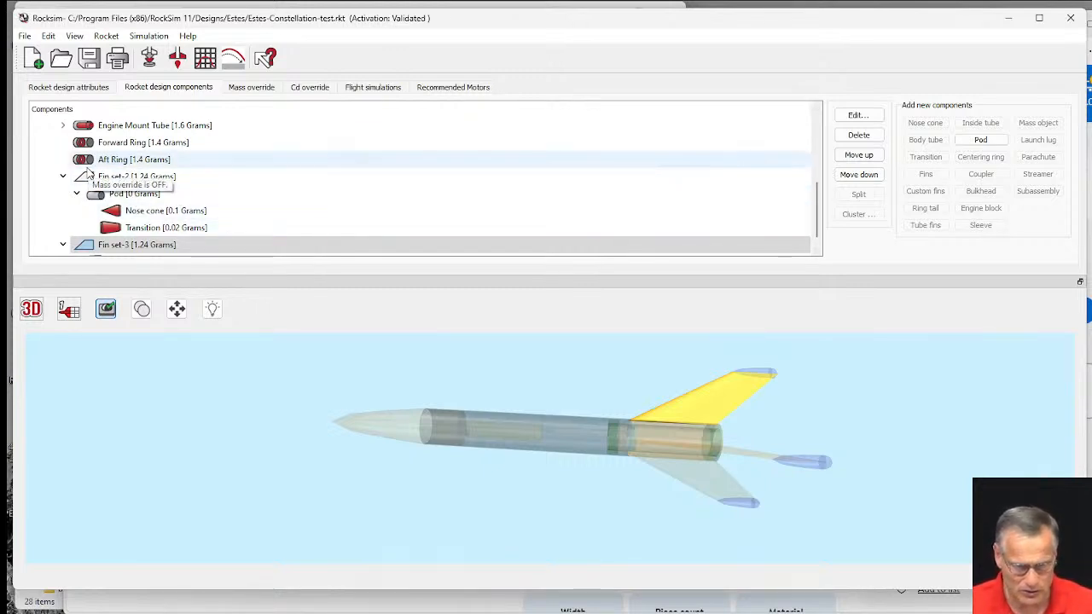
{"action": "scroll", "coordinate": [88, 174], "scroll_direction": "up", "scroll_amount": 3}
{"action": "left_click", "coordinate": [75, 194]}
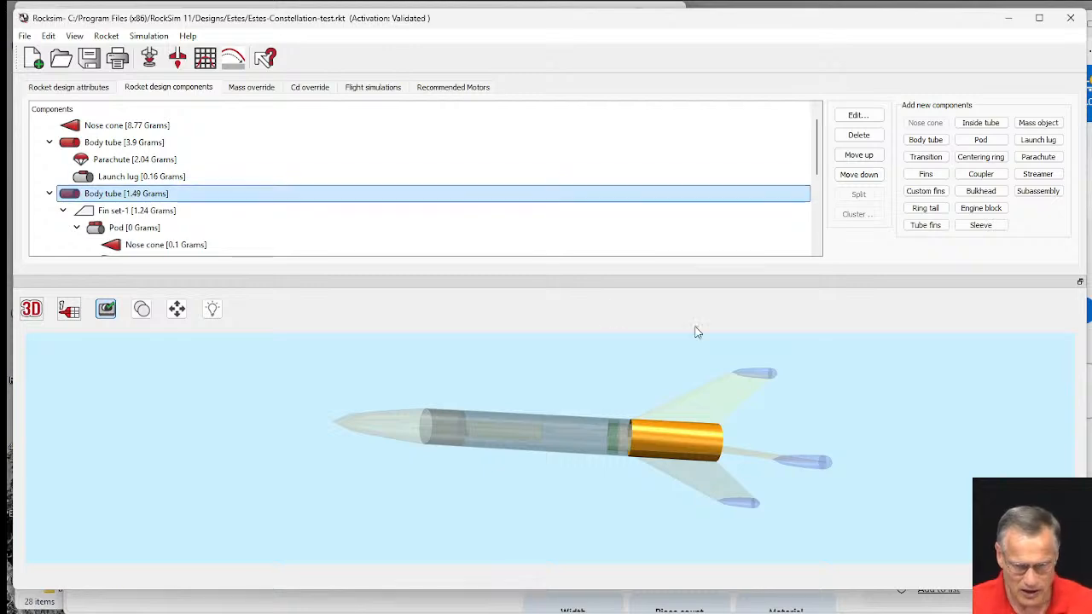
{"action": "left_click", "coordinate": [924, 191]}
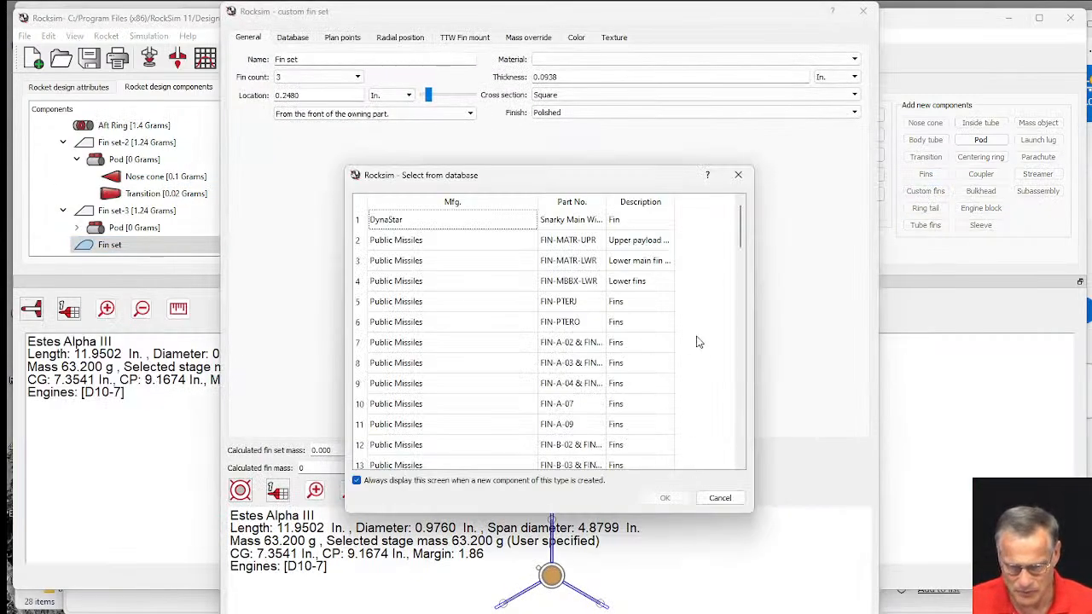
{"action": "left_click", "coordinate": [738, 175]}
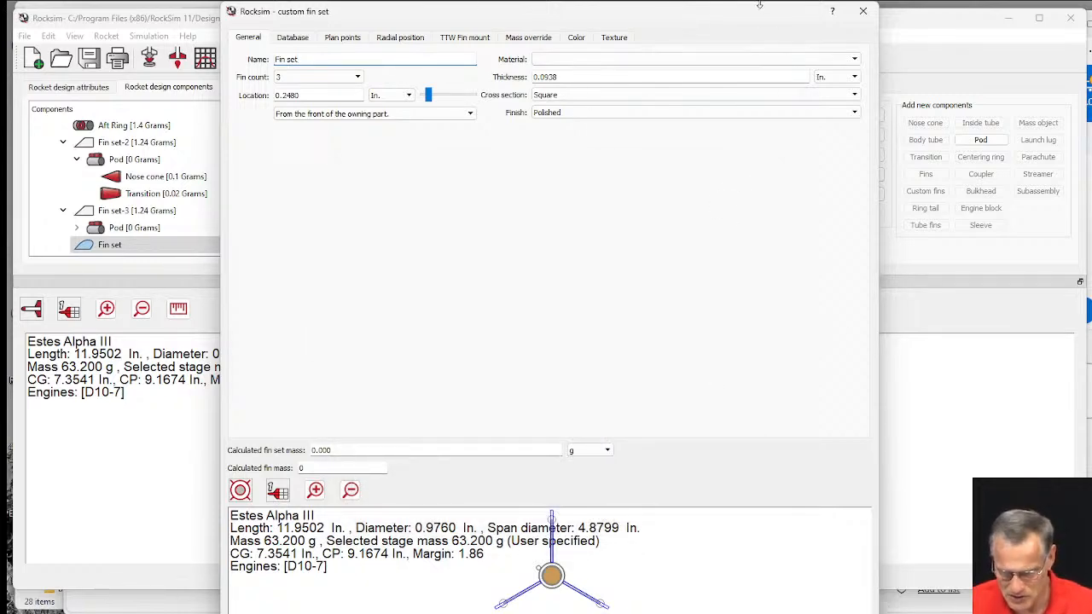
- Widen the custom fin set window, enlarge its rocket preview and show the whole rocket in side view
{"action": "left_click_drag", "start_coordinate": [759, 5], "coordinate": [663, 26]}
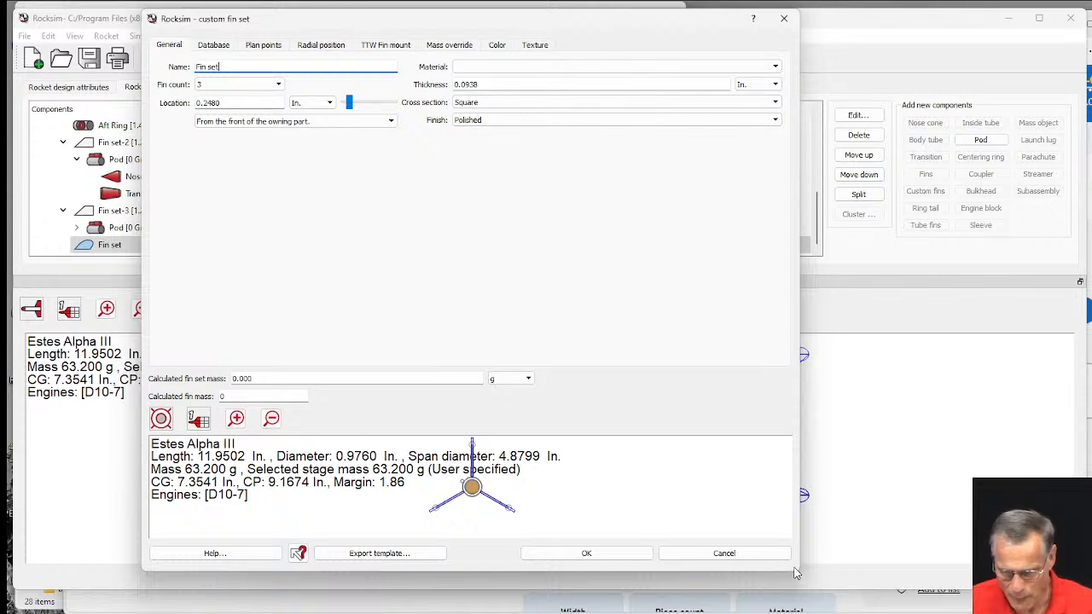
{"action": "left_click_drag", "start_coordinate": [799, 568], "coordinate": [1049, 568]}
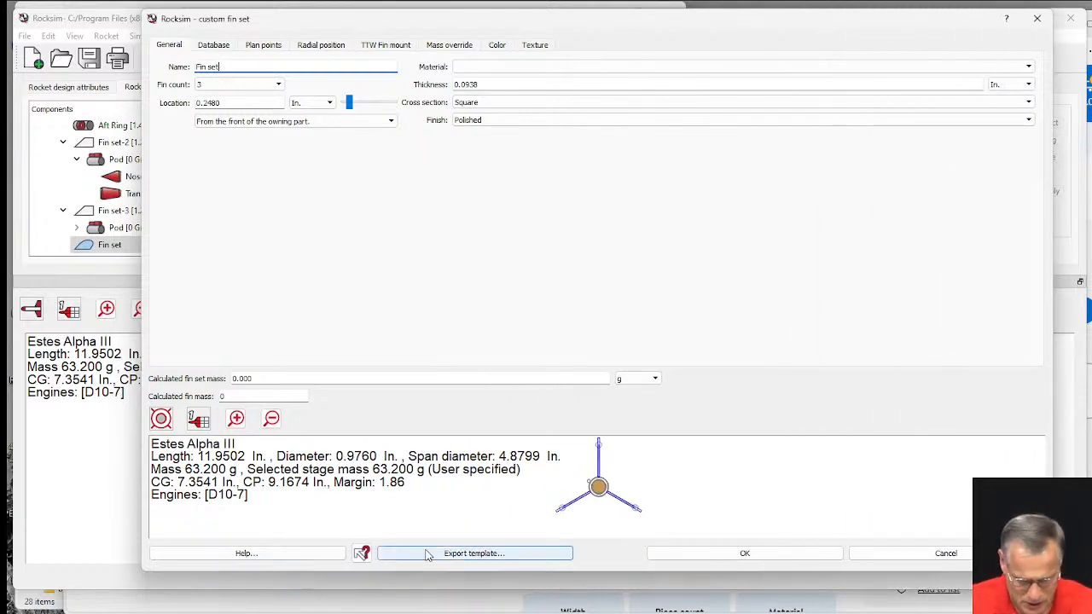
{"action": "left_click", "coordinate": [164, 421]}
{"action": "left_click", "coordinate": [164, 440]}
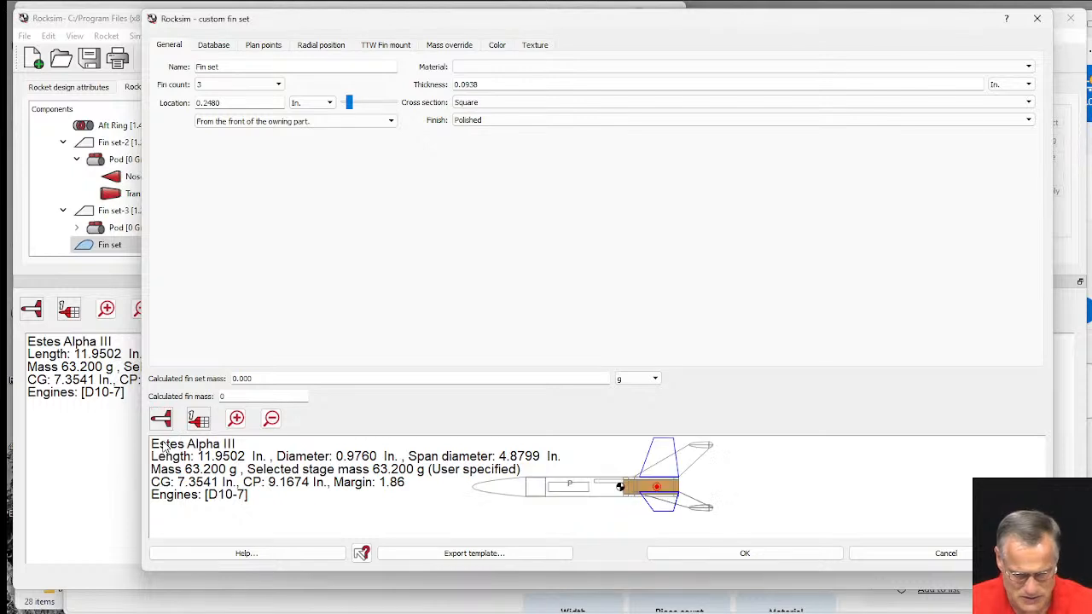
{"action": "scroll", "coordinate": [672, 475], "scroll_direction": "up", "scroll_amount": 2}
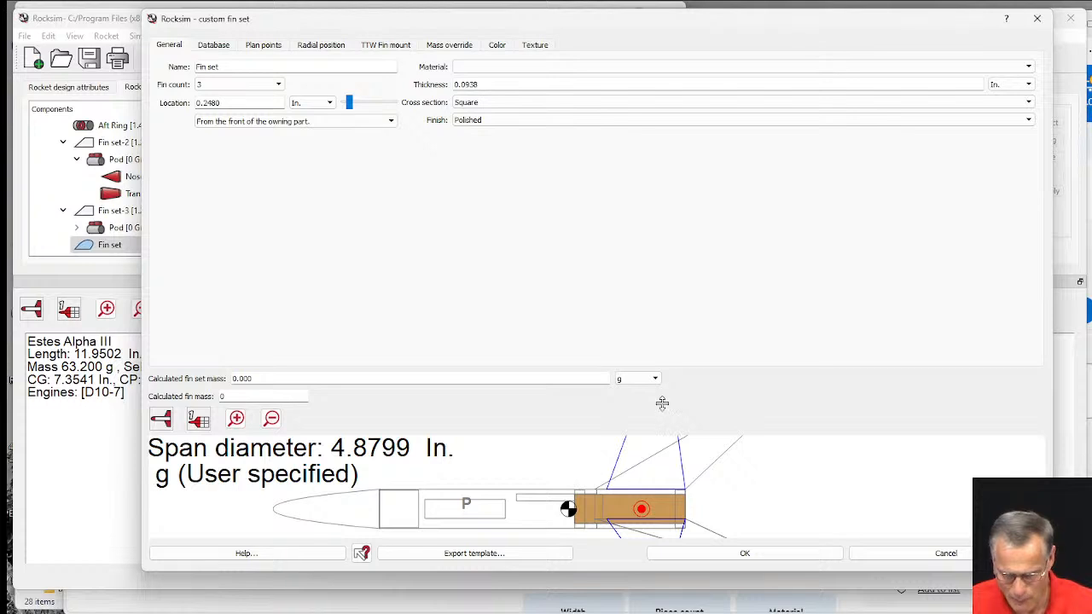
{"action": "left_click_drag", "start_coordinate": [662, 404], "coordinate": [657, 320]}
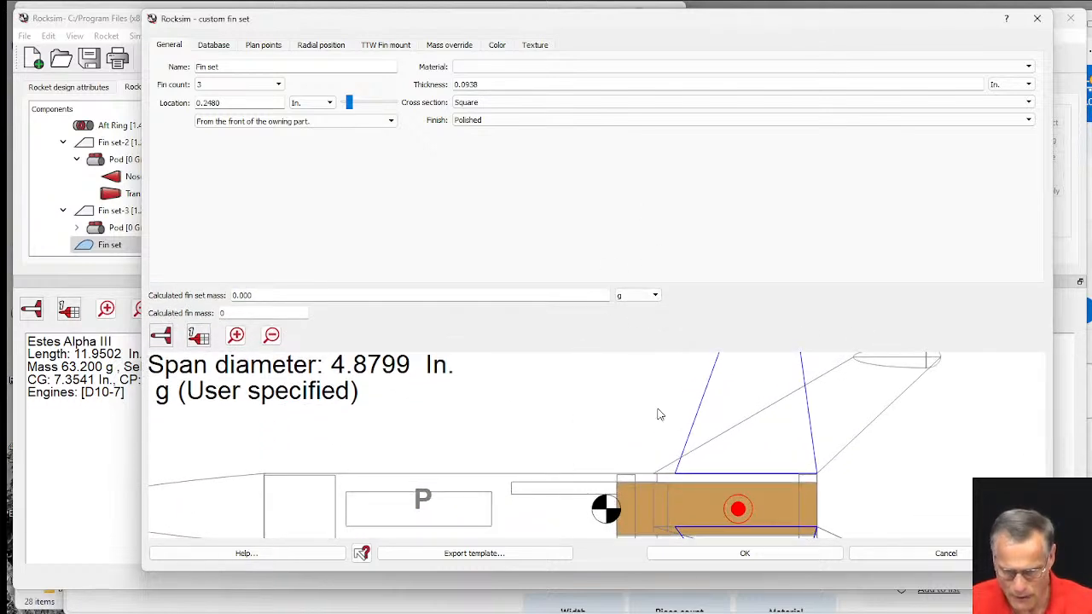
{"action": "scroll", "coordinate": [658, 415], "scroll_direction": "down", "scroll_amount": 2}
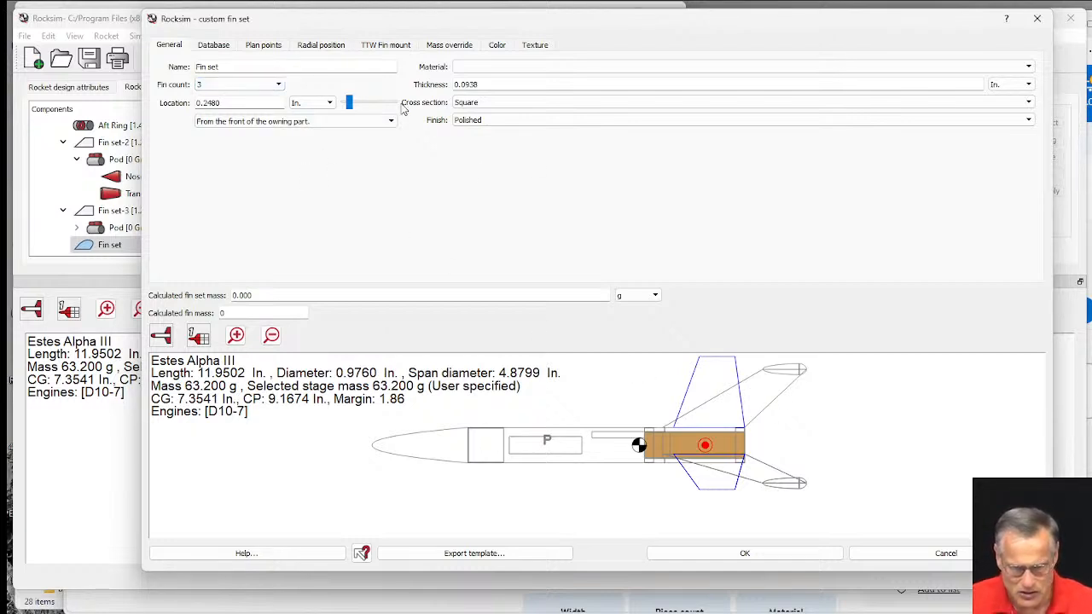
- Move the fin's rear tip point back and slightly inward to about X 3.67 in, Y 1.59 in
{"action": "left_click", "coordinate": [264, 45]}
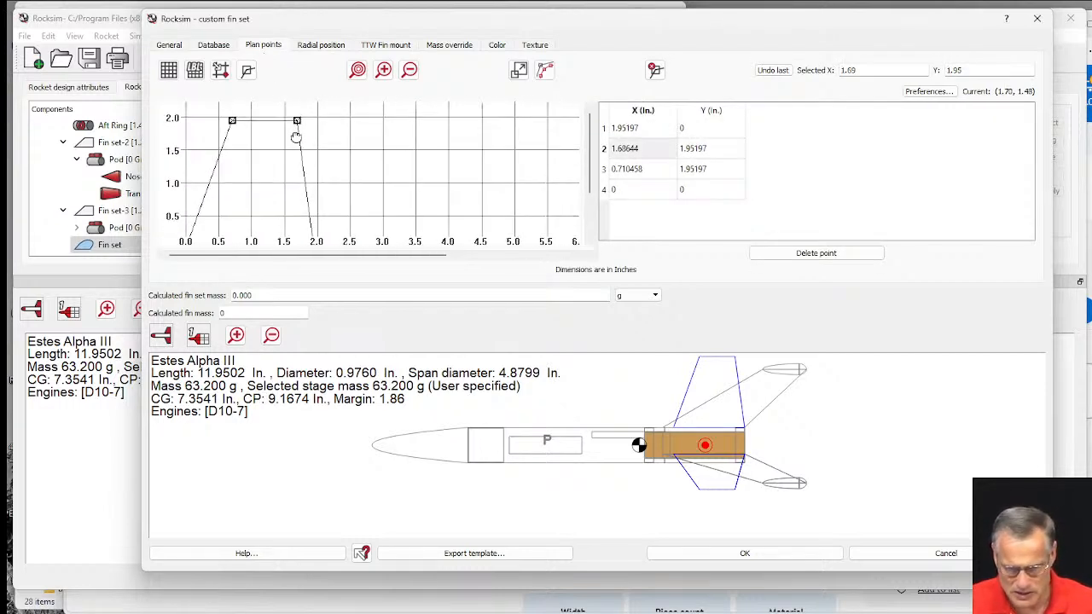
{"action": "left_click_drag", "start_coordinate": [308, 127], "coordinate": [431, 152]}
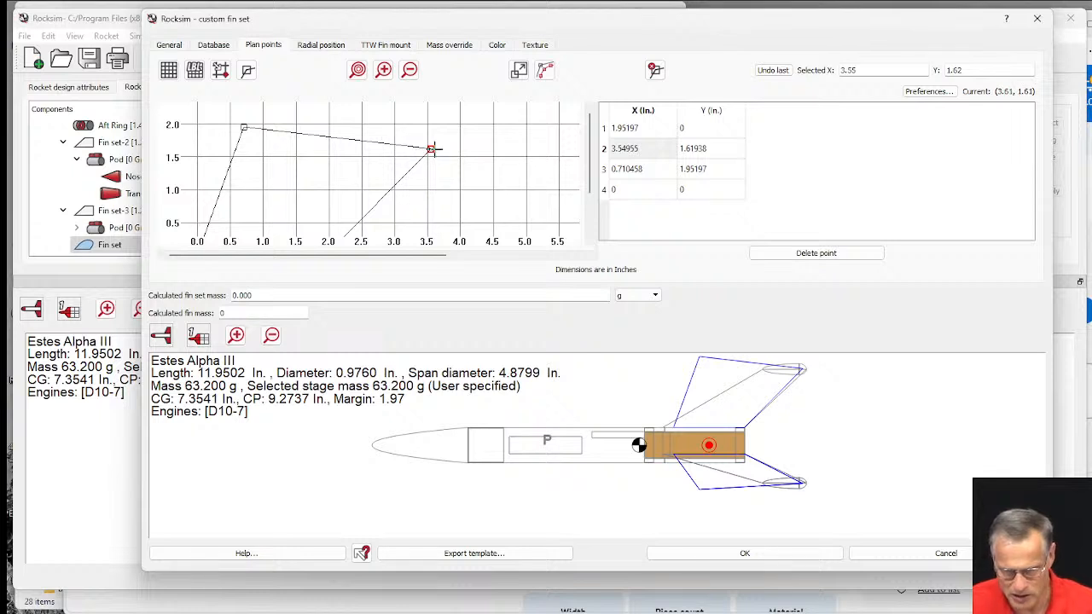
{"action": "left_click_drag", "start_coordinate": [431, 154], "coordinate": [440, 157]}
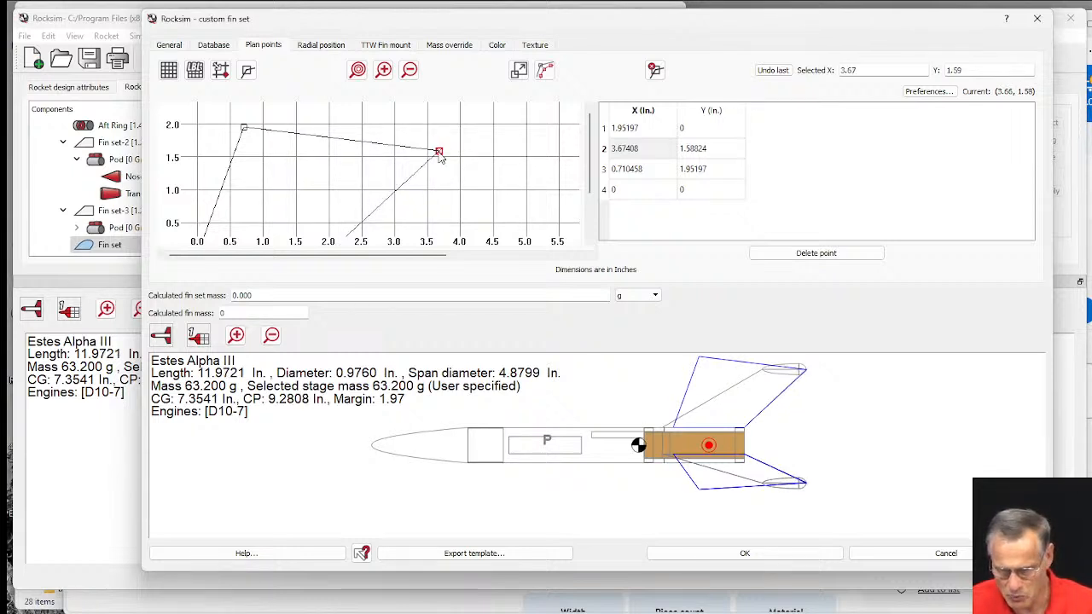
- Move the fin's front tip point to about X 2.42 in, Y 1.58 in and its rear root point to about X 2.15 in
{"action": "left_click", "coordinate": [244, 131]}
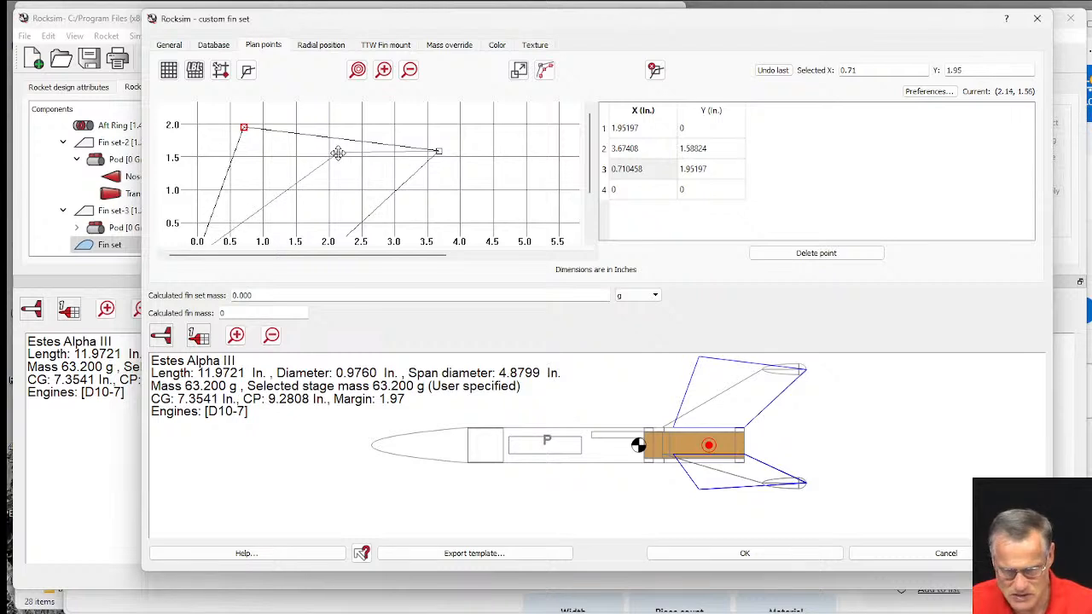
{"action": "left_click_drag", "start_coordinate": [346, 149], "coordinate": [357, 152]}
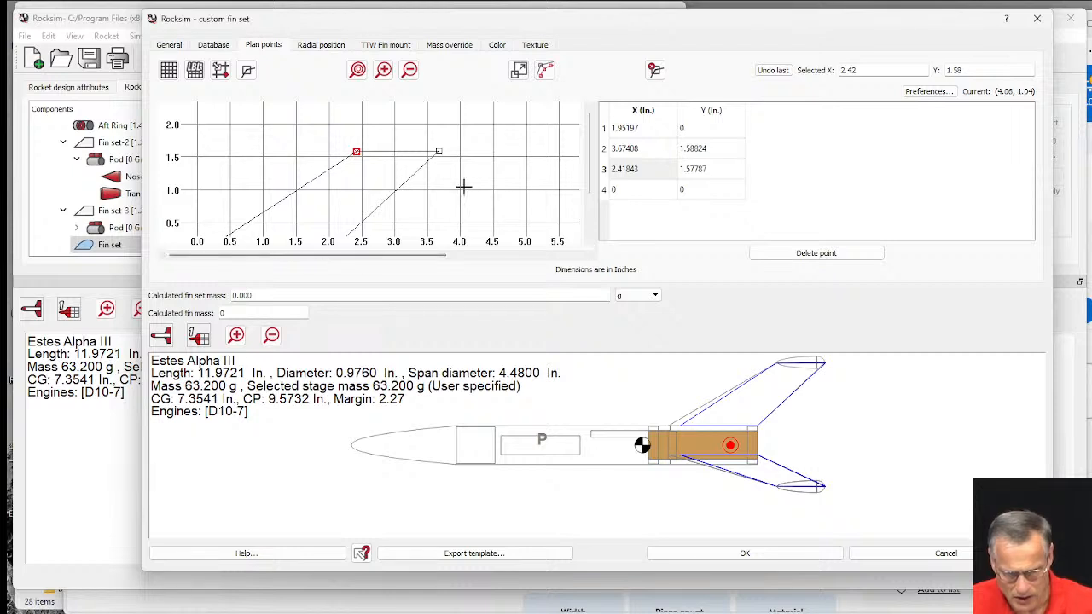
{"action": "scroll", "coordinate": [539, 203], "scroll_direction": "down", "scroll_amount": 1}
{"action": "left_click_drag", "start_coordinate": [590, 152], "coordinate": [589, 182]}
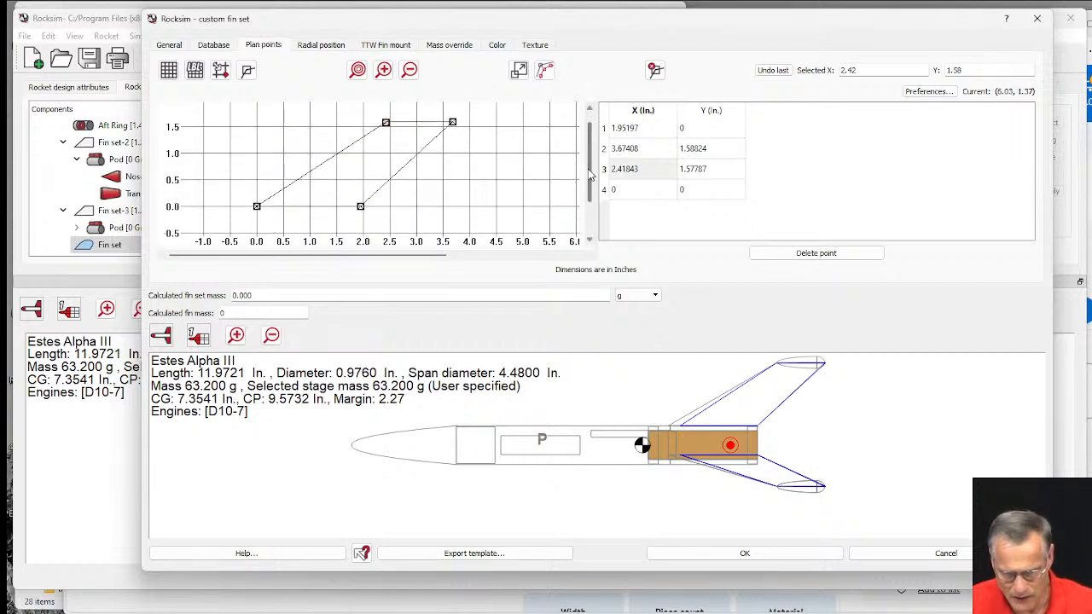
{"action": "left_click", "coordinate": [361, 209]}
{"action": "left_click_drag", "start_coordinate": [363, 217], "coordinate": [374, 215]}
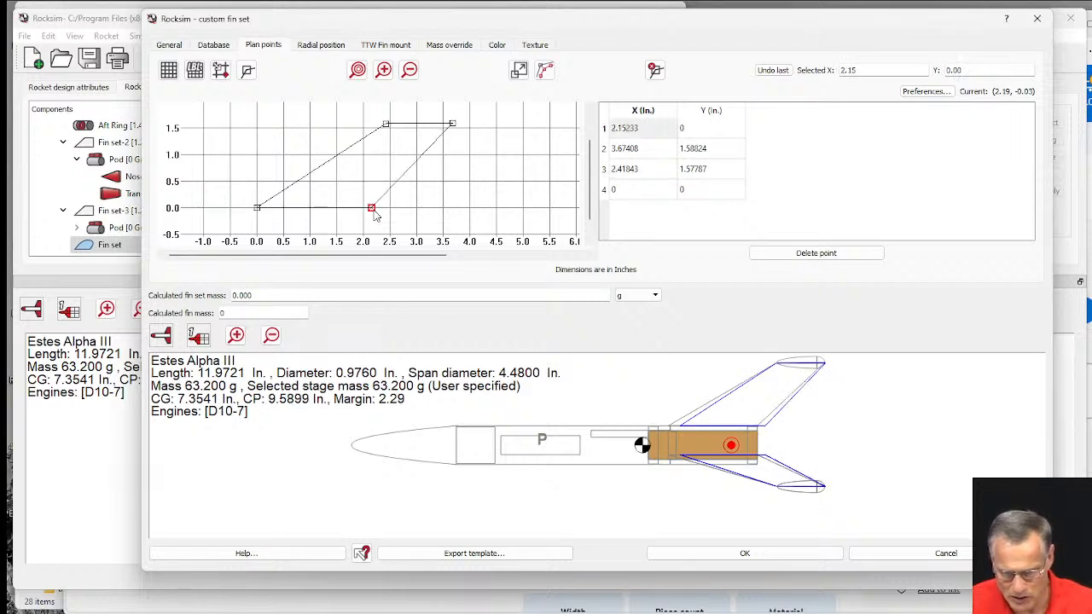
- Set the custom fin set's location to 0 in, measured from the base of the owning part
{"action": "left_click", "coordinate": [169, 47]}
{"action": "left_click", "coordinate": [239, 122]}
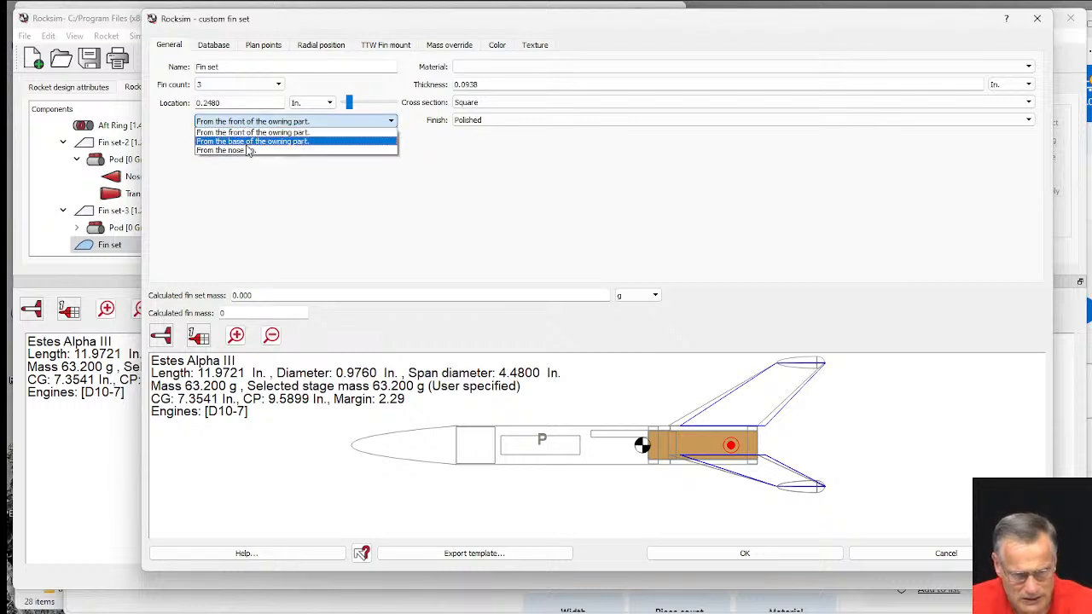
{"action": "left_click", "coordinate": [247, 143]}
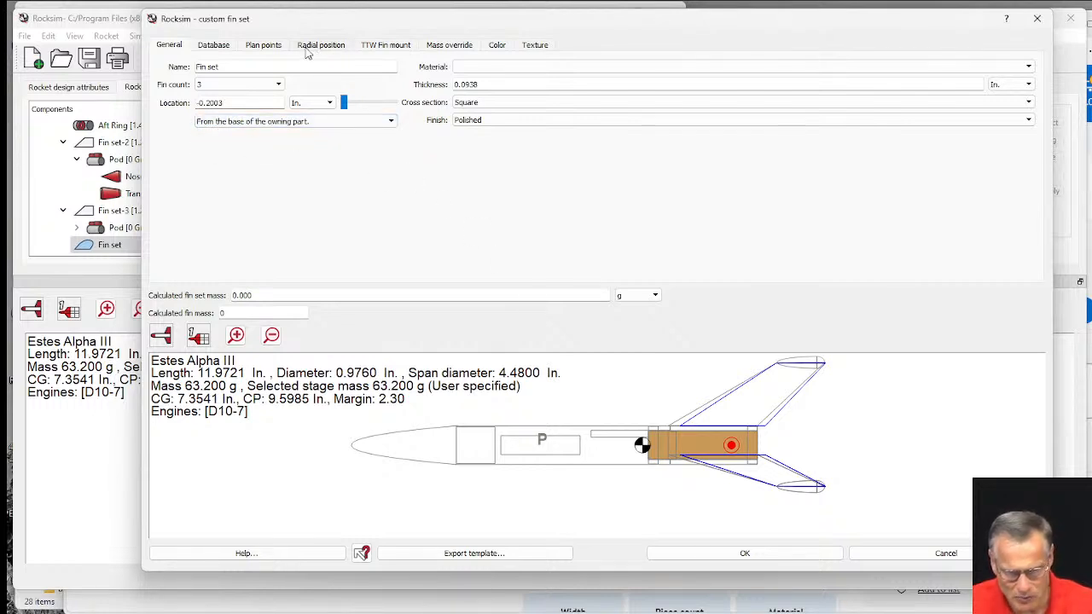
{"action": "left_click", "coordinate": [278, 47]}
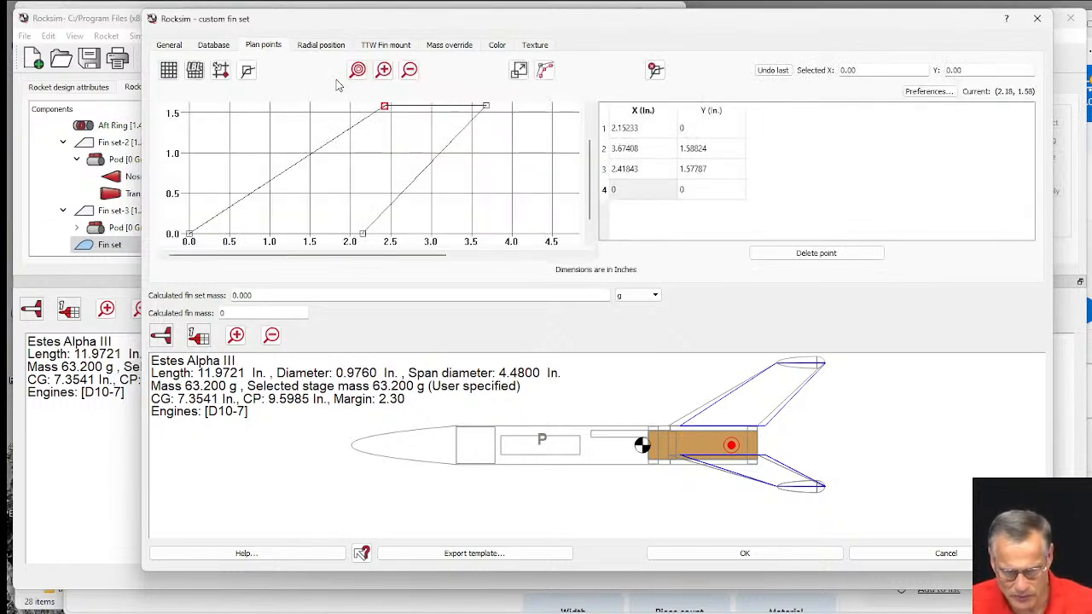
{"action": "left_click", "coordinate": [180, 47]}
{"action": "left_click_drag", "start_coordinate": [236, 102], "coordinate": [174, 101]}
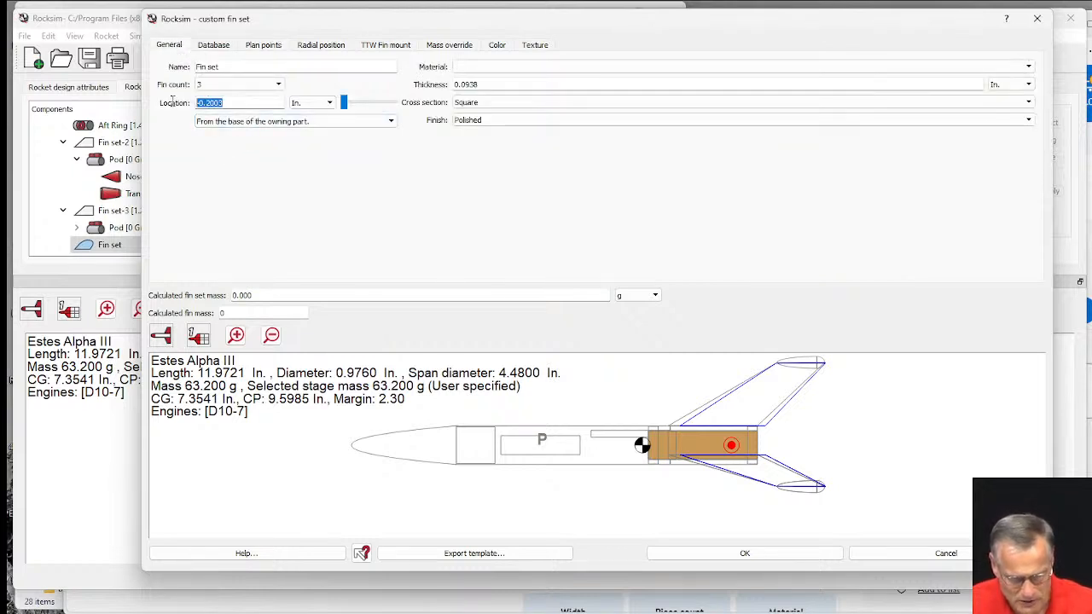
{"action": "type", "text": "0"}
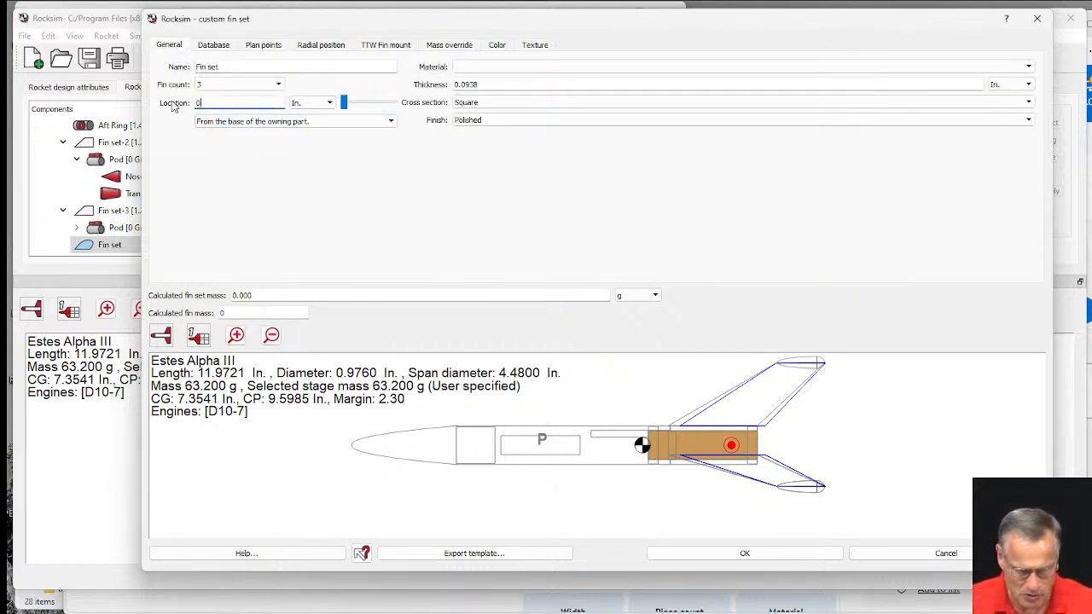
{"action": "key", "text": "Tab"}
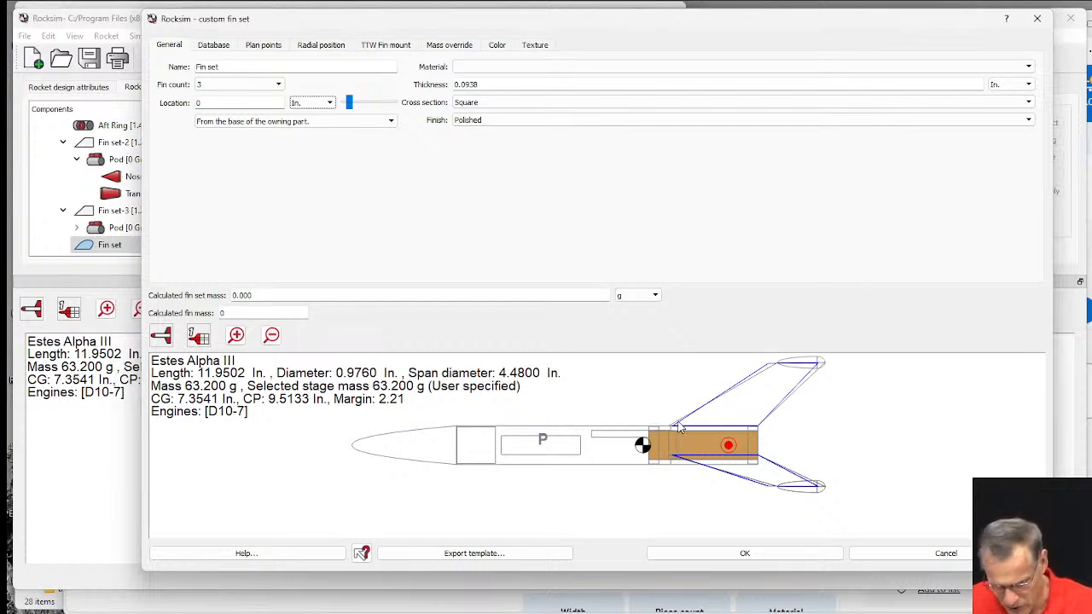
- Match the existing fin outline by moving the rear root point to X 2.24, rear tip to X 4.02, Y 1.59 and front tip to X 2.68, Y 1.57 in
{"action": "scroll", "coordinate": [674, 434], "scroll_direction": "up", "scroll_amount": 5}
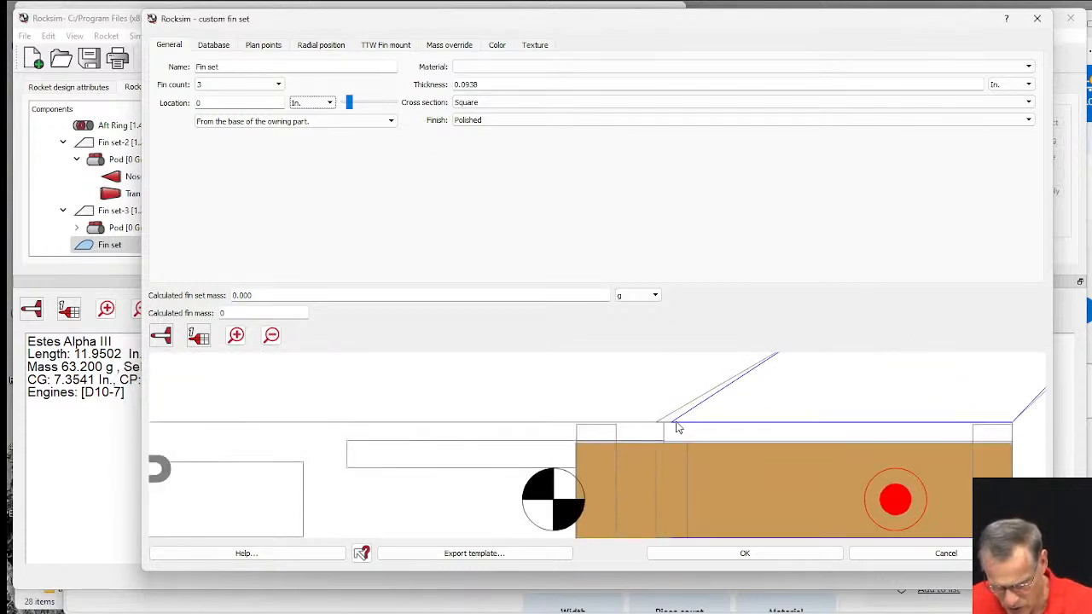
{"action": "left_click", "coordinate": [321, 45]}
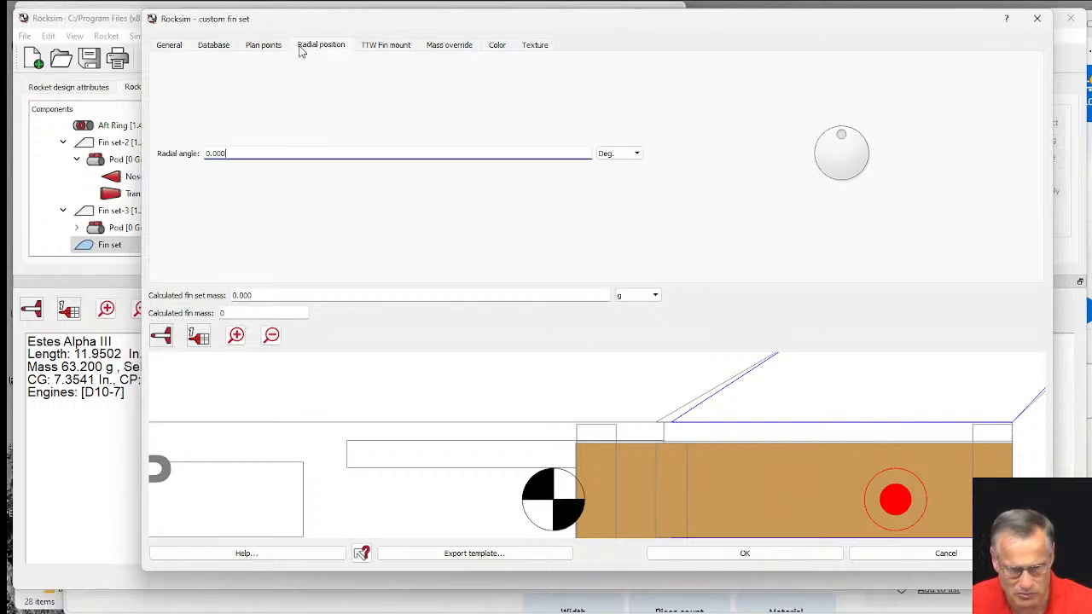
{"action": "left_click", "coordinate": [256, 48]}
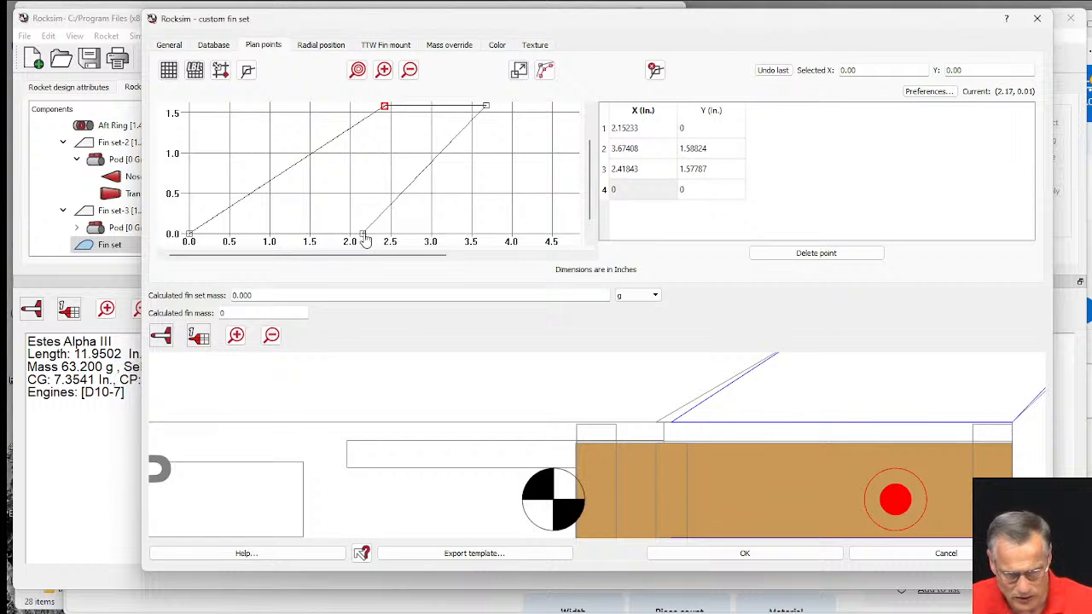
{"action": "left_click_drag", "start_coordinate": [362, 234], "coordinate": [370, 233]}
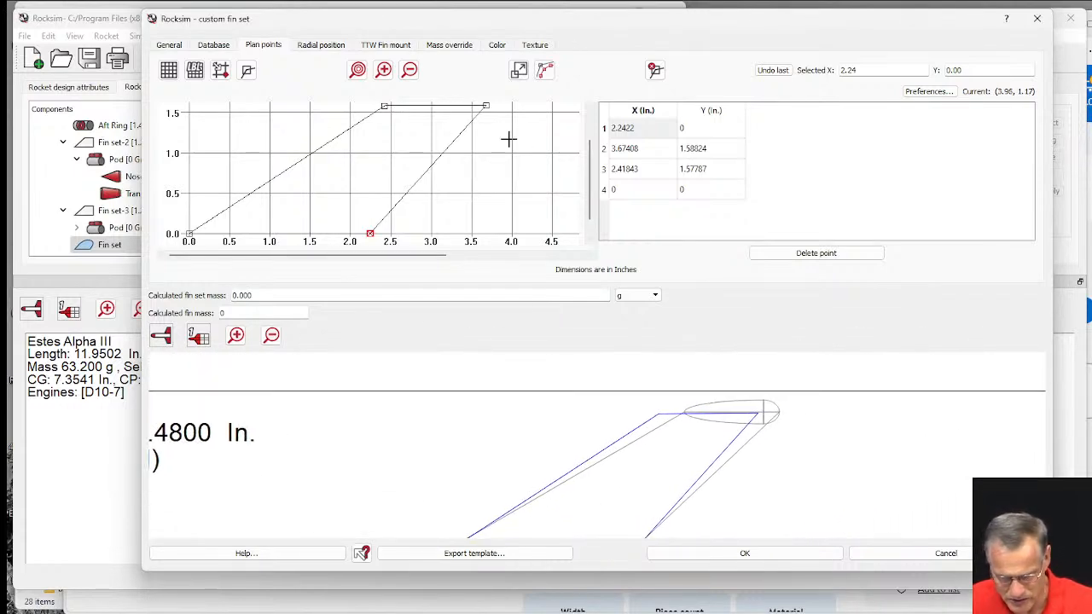
{"action": "left_click_drag", "start_coordinate": [484, 111], "coordinate": [512, 105]}
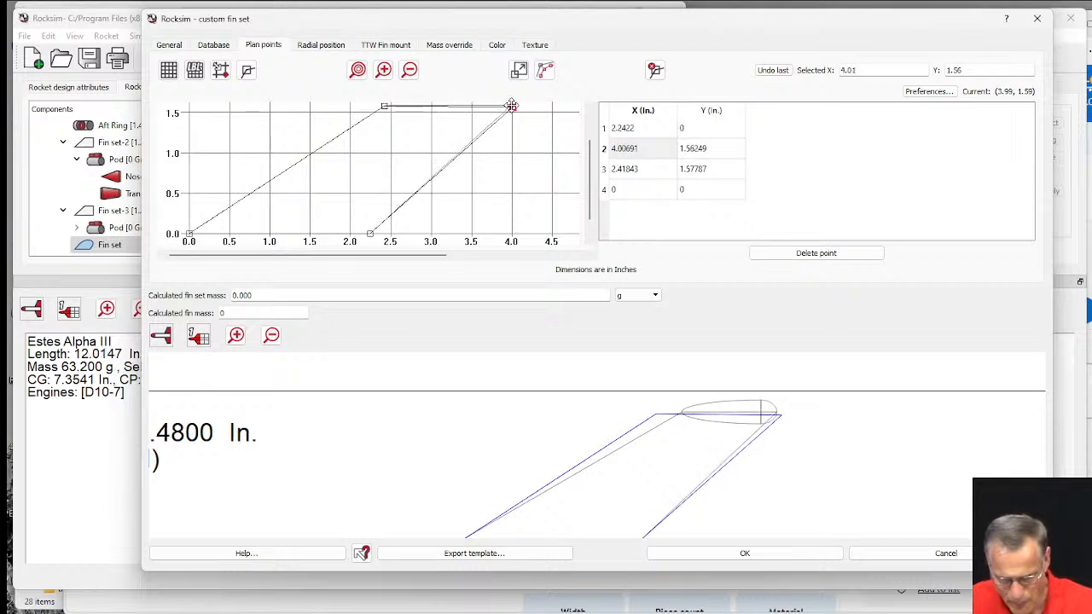
{"action": "left_click_drag", "start_coordinate": [388, 111], "coordinate": [407, 110]}
{"action": "scroll", "coordinate": [368, 210], "scroll_direction": "down", "scroll_amount": 3}
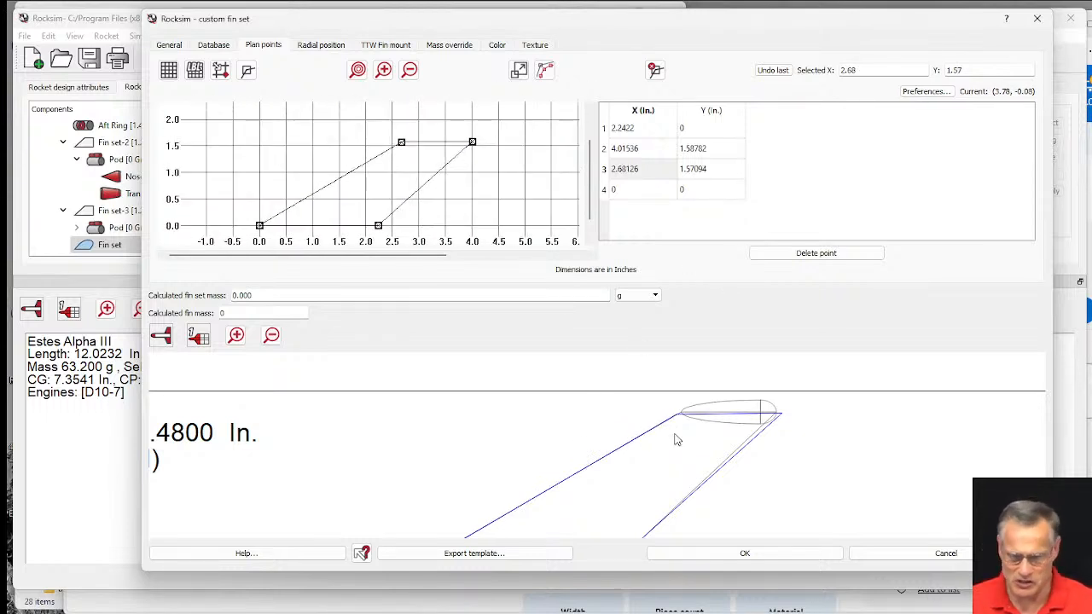
{"action": "scroll", "coordinate": [678, 437], "scroll_direction": "down", "scroll_amount": 3}
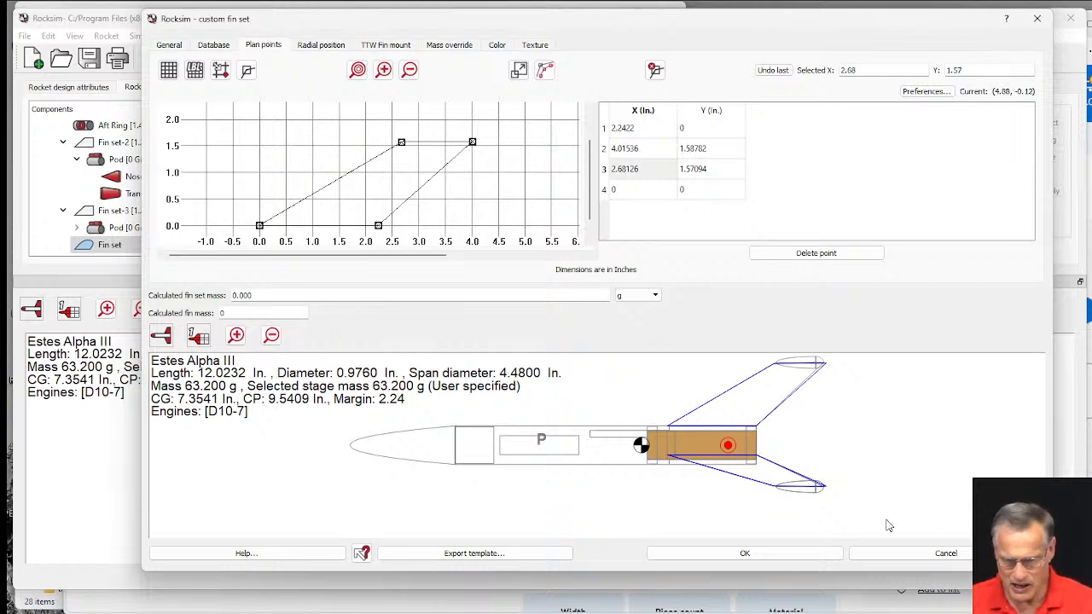
- Rename the fin set as custom fin
{"action": "left_click", "coordinate": [165, 47]}
{"action": "left_click_drag", "start_coordinate": [232, 67], "coordinate": [150, 71]}
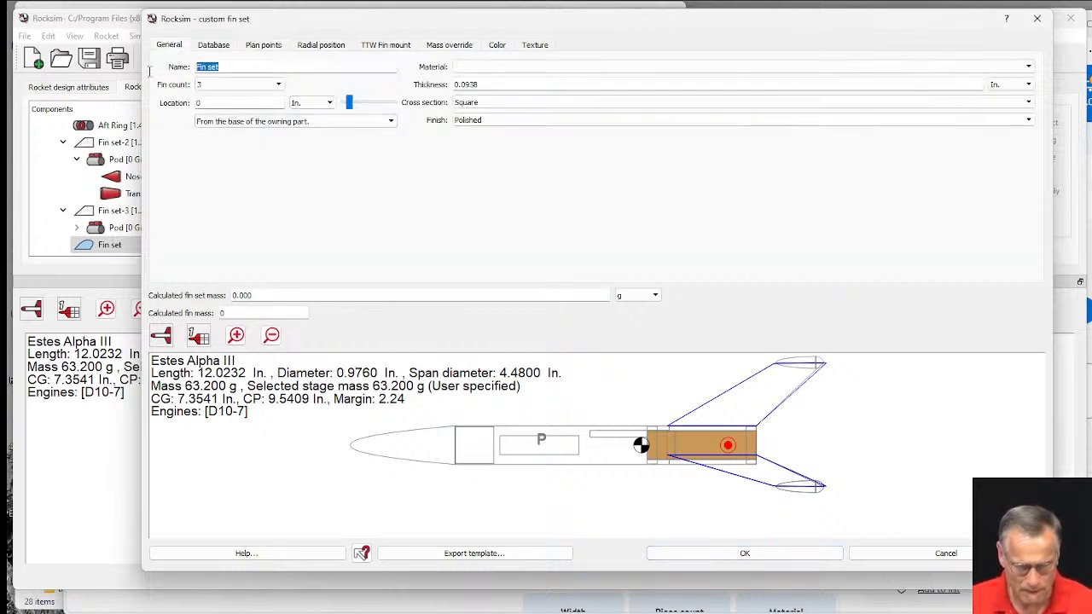
{"action": "type", "text": "custom fin"}
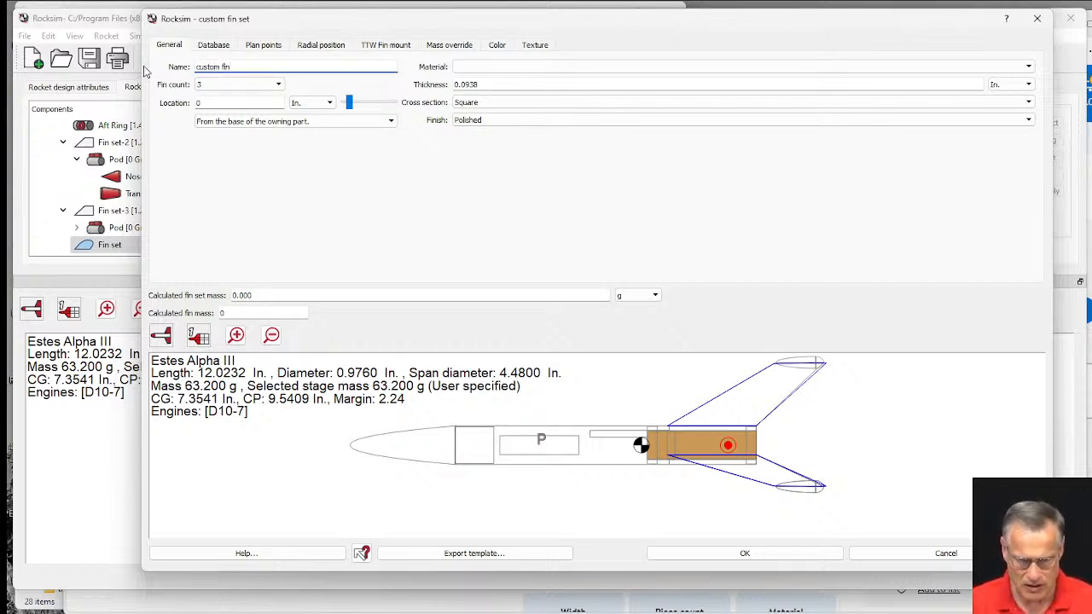
- Assign Balsa as the custom fin set's material and accept the fin set
{"action": "left_click", "coordinate": [783, 556]}
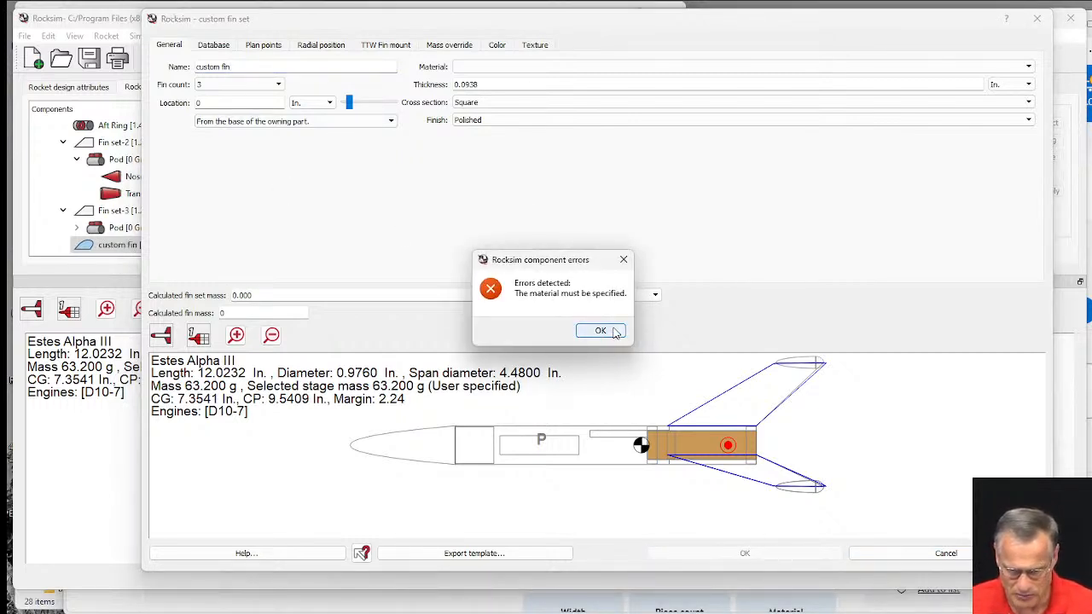
{"action": "left_click", "coordinate": [606, 331]}
{"action": "left_click", "coordinate": [506, 67]}
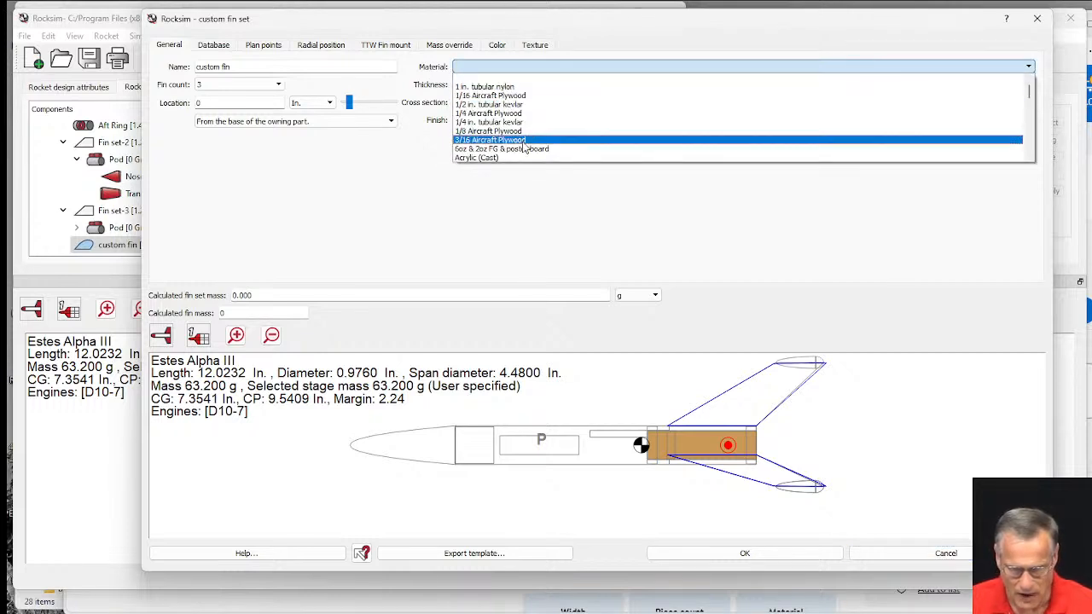
{"action": "scroll", "coordinate": [520, 149], "scroll_direction": "down", "scroll_amount": 2}
{"action": "left_click", "coordinate": [475, 152]}
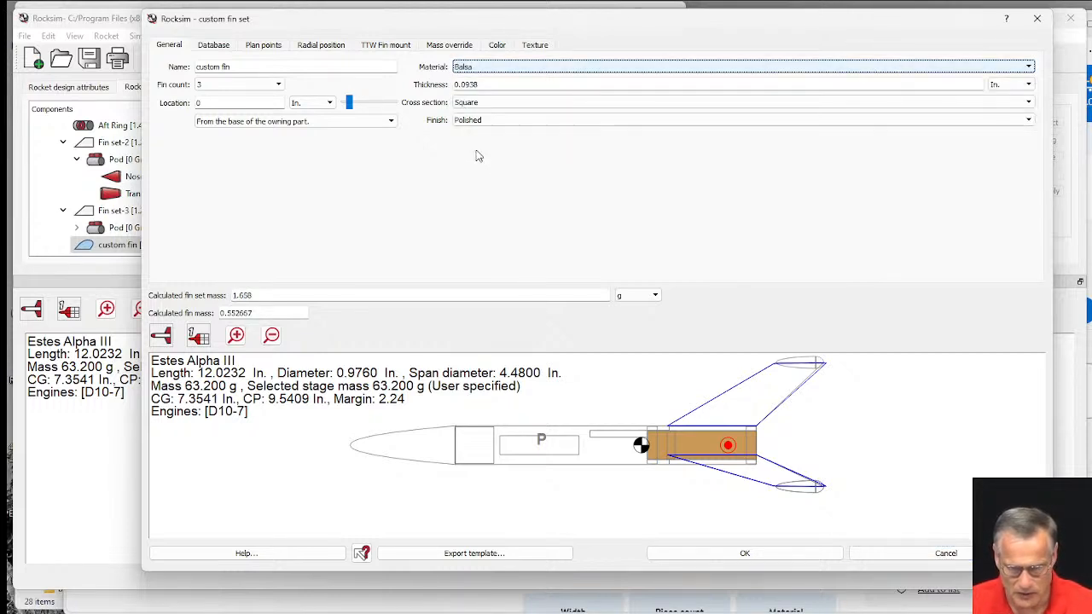
{"action": "left_click", "coordinate": [792, 555]}
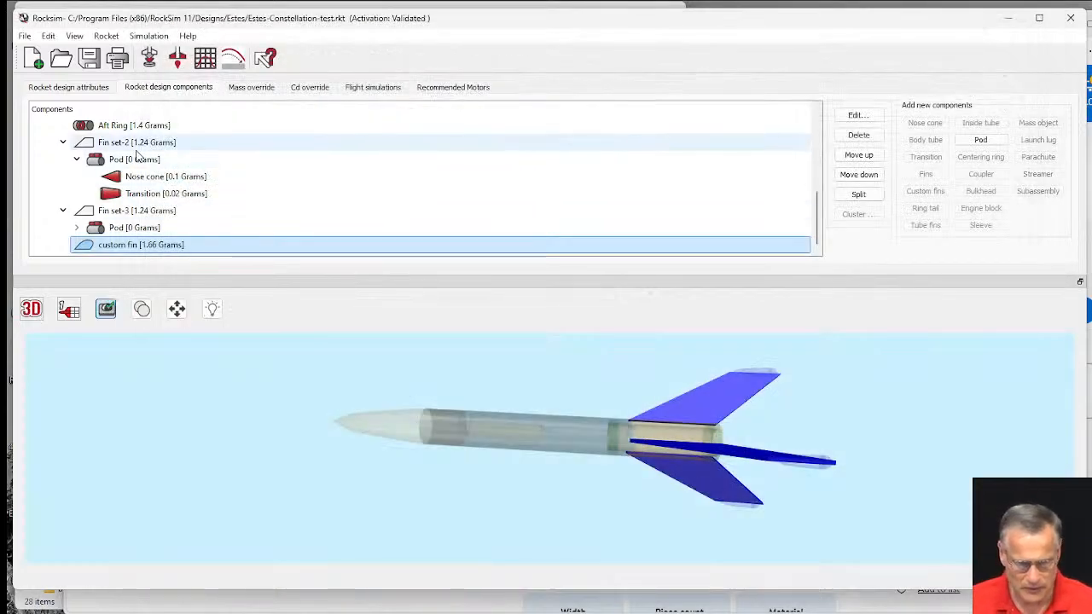
- Compare Fin set-3 and the custom fin in the rocket view, review the custom fin's settings and close them without saving
{"action": "left_click", "coordinate": [128, 213]}
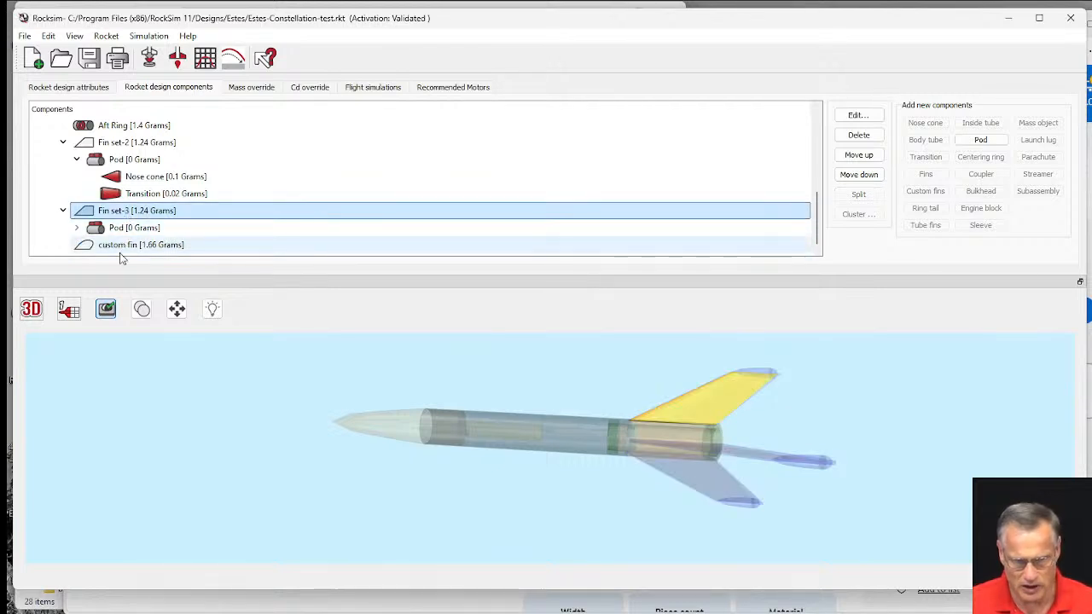
{"action": "left_click", "coordinate": [122, 249]}
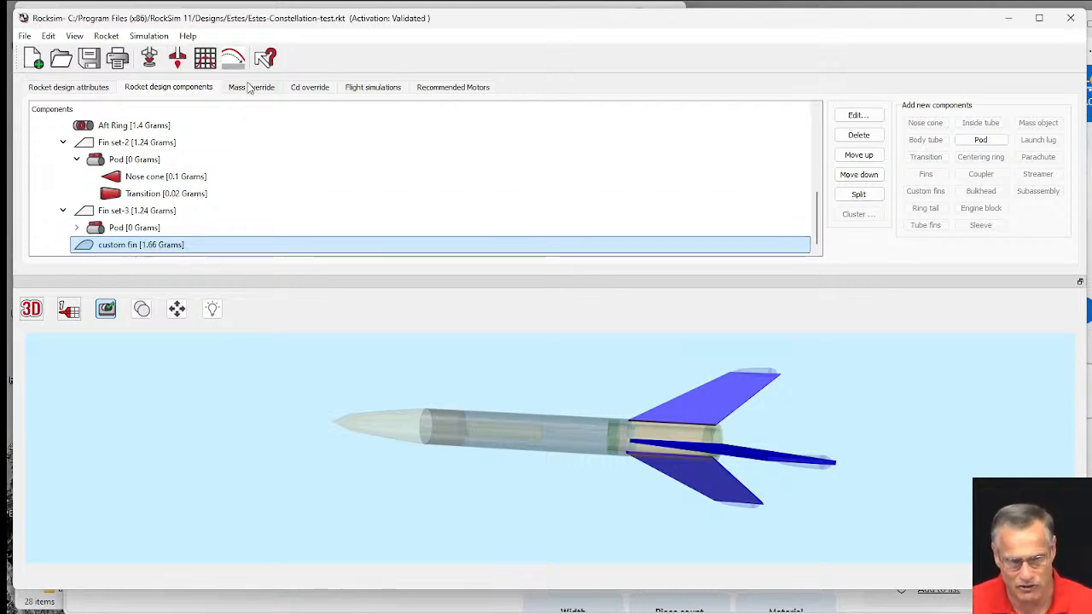
{"action": "double_click", "coordinate": [122, 246]}
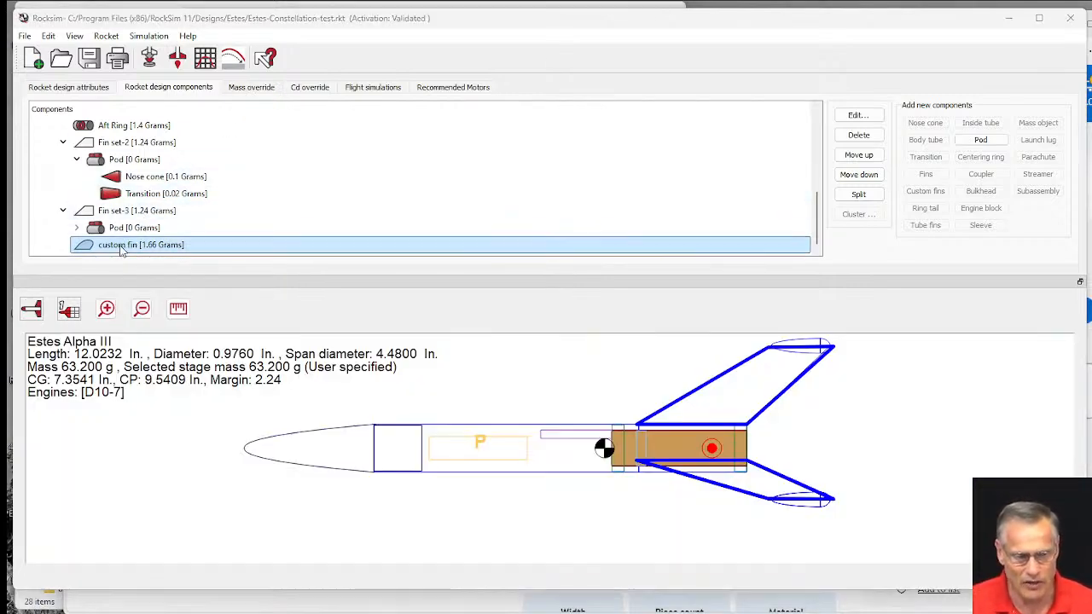
{"action": "left_click", "coordinate": [354, 66]}
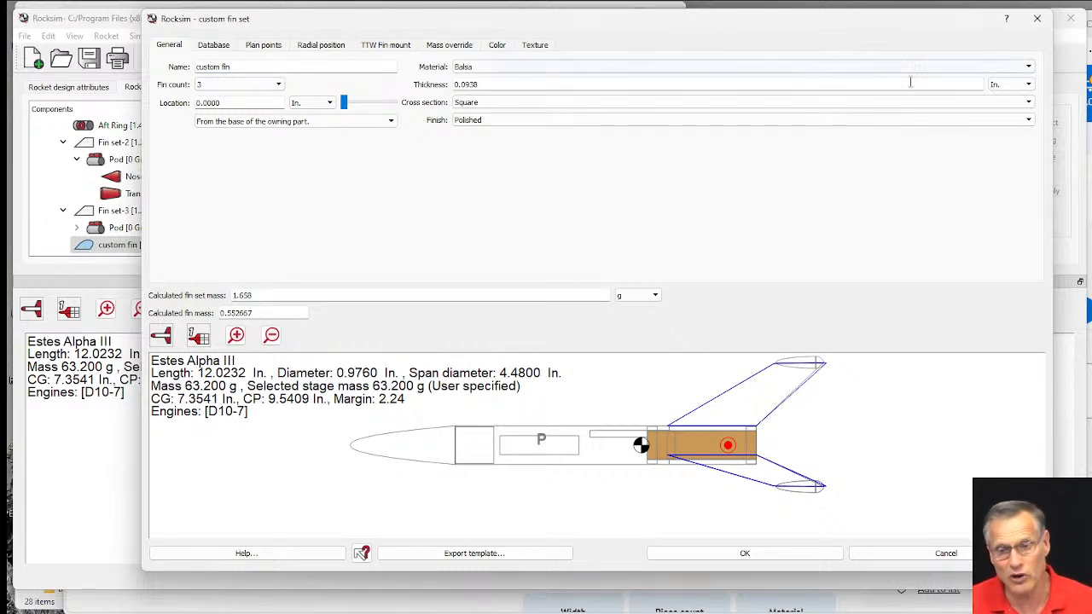
{"action": "left_click", "coordinate": [938, 553]}
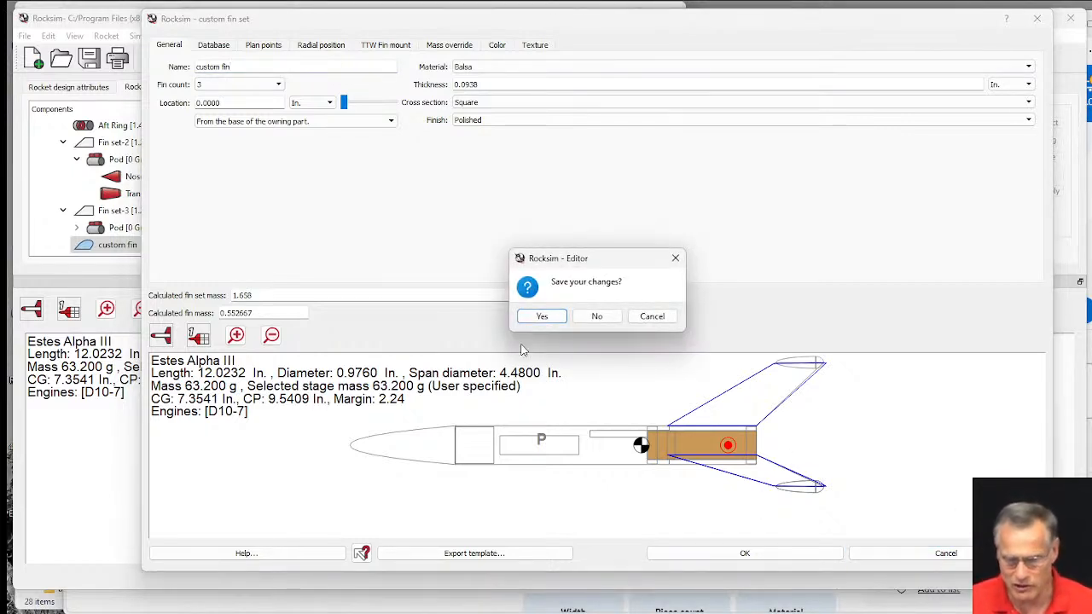
{"action": "left_click", "coordinate": [598, 316]}
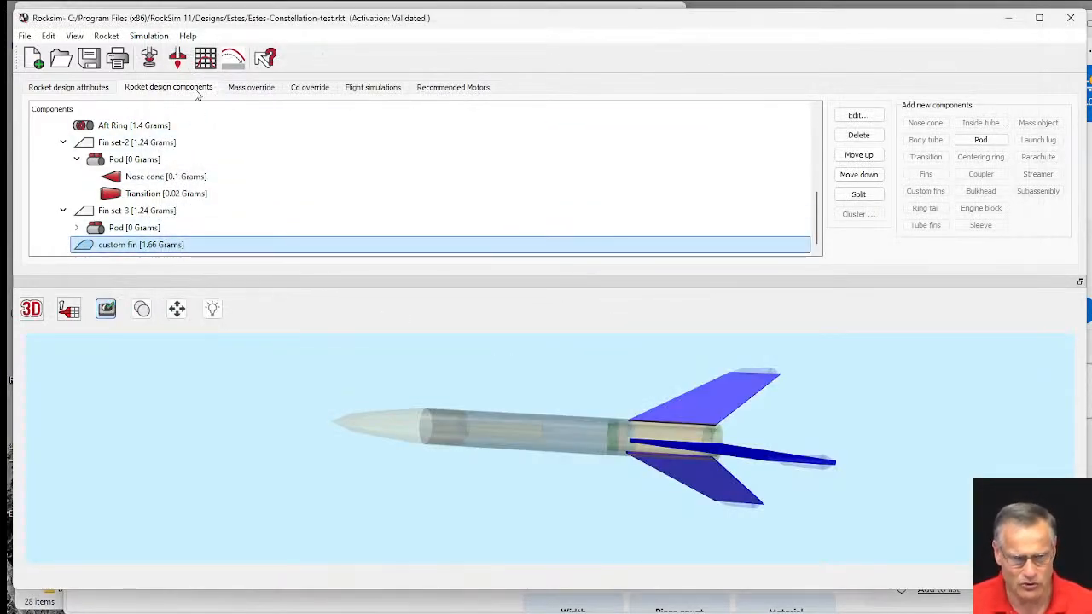
- Try a 2.625 in root chord length on Fin set-3 and discard the change
{"action": "double_click", "coordinate": [104, 212]}
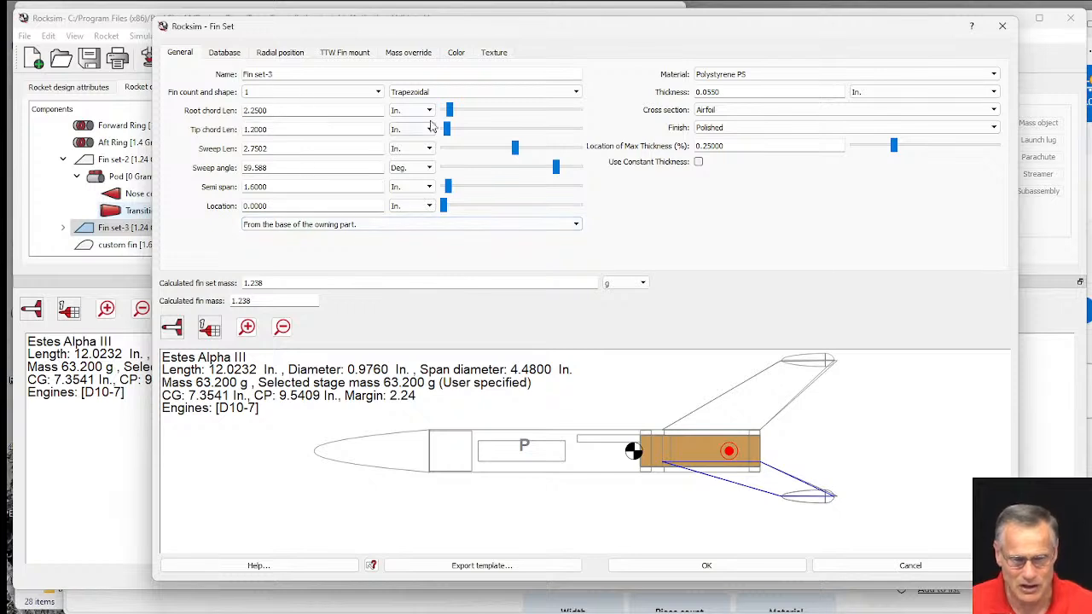
{"action": "mouse_move", "coordinate": [452, 114]}
{"action": "left_mouse_down"}
{"action": "mouse_move", "coordinate": [470, 111]}
{"action": "mouse_move", "coordinate": [441, 116]}
{"action": "left_mouse_up"}
{"action": "left_click_drag", "start_coordinate": [452, 117], "coordinate": [451, 110]}
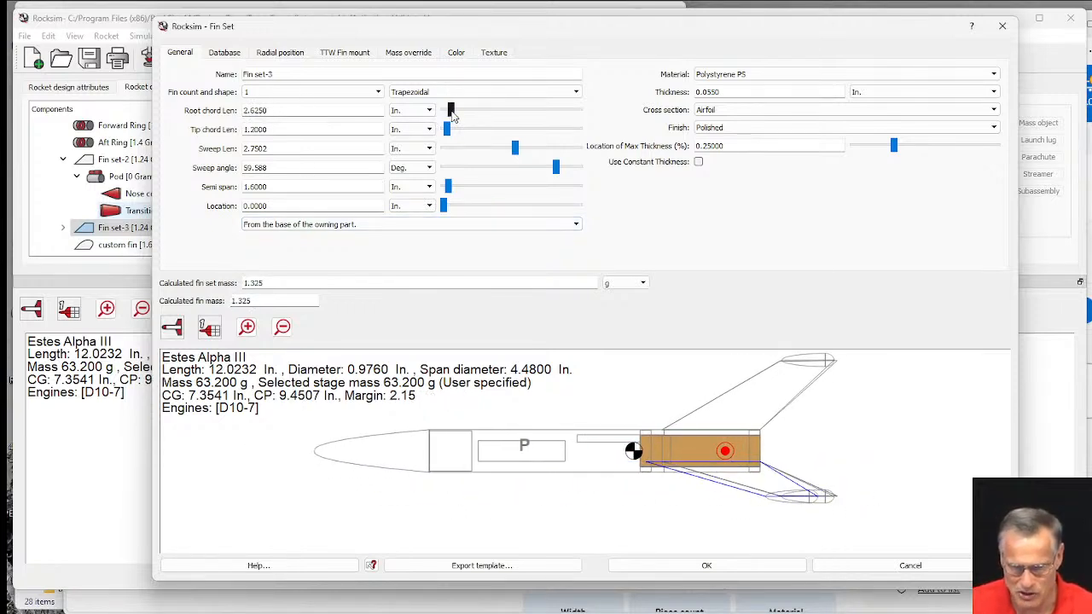
{"action": "left_click", "coordinate": [863, 567]}
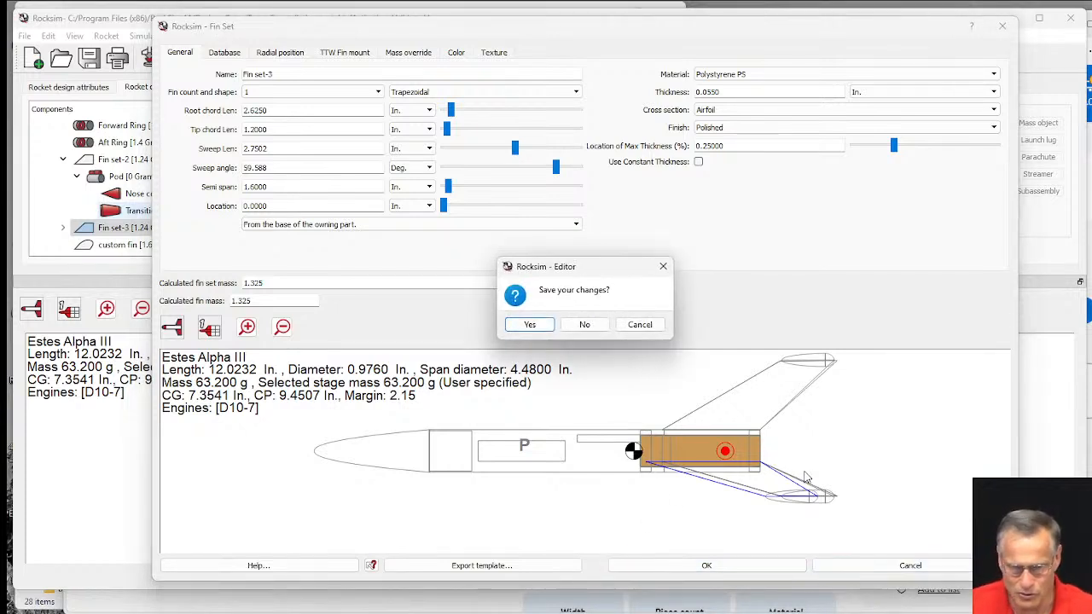
{"action": "left_click", "coordinate": [587, 325]}
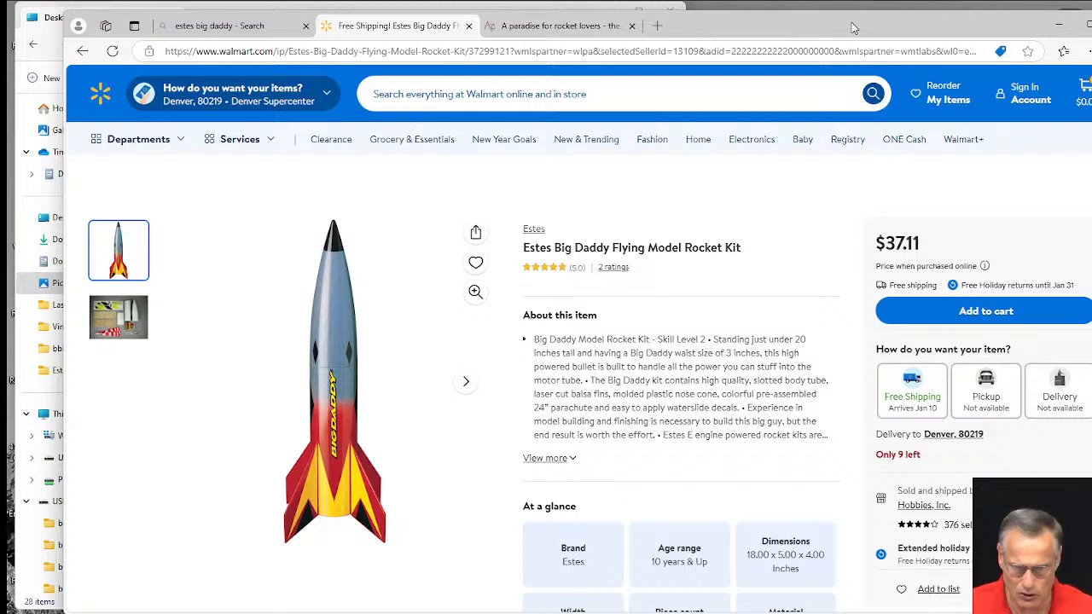
- Move the browser window down out of the way and launch RockSim 11 from the Desktop folder
{"action": "left_click_drag", "start_coordinate": [854, 28], "coordinate": [750, 363]}
{"action": "mouse_move", "coordinate": [508, 607]}
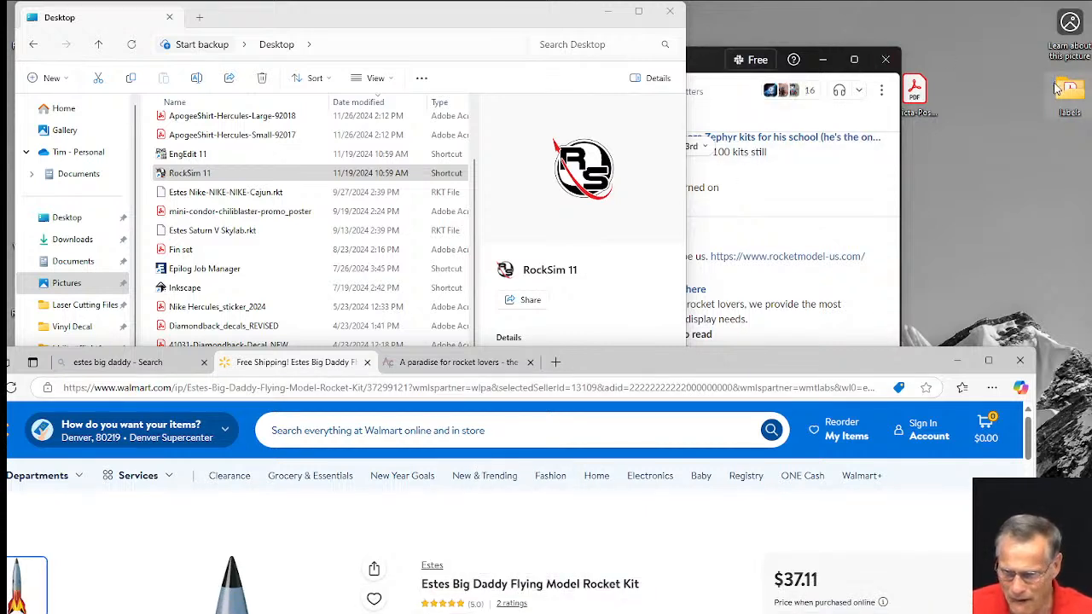
{"action": "double_click", "coordinate": [193, 175]}
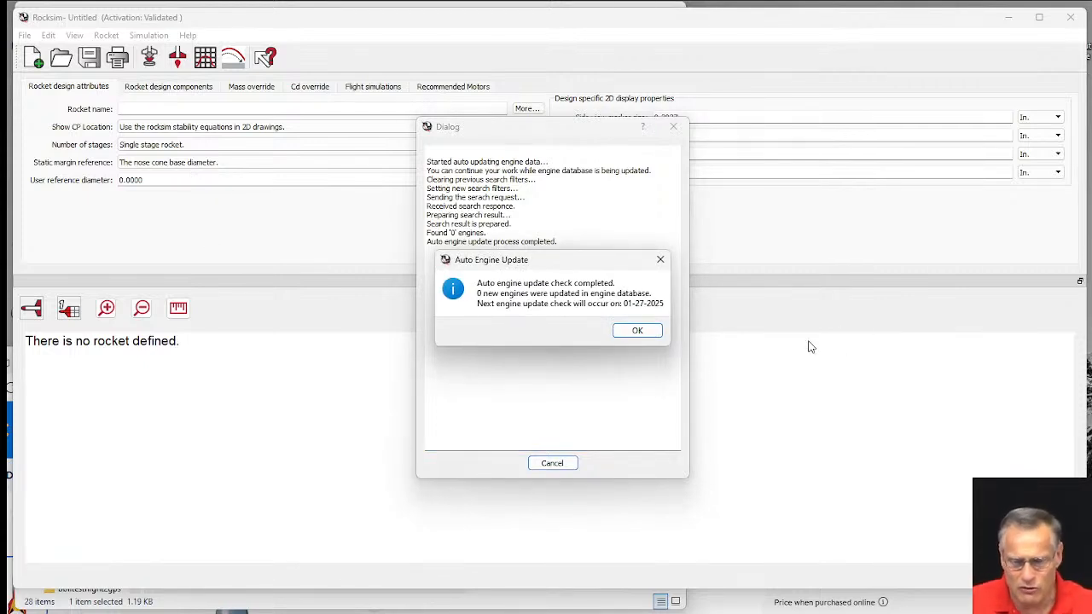
- Dismiss the engine update notice and show the component list of the untitled rocket design
{"action": "left_click", "coordinate": [637, 331]}
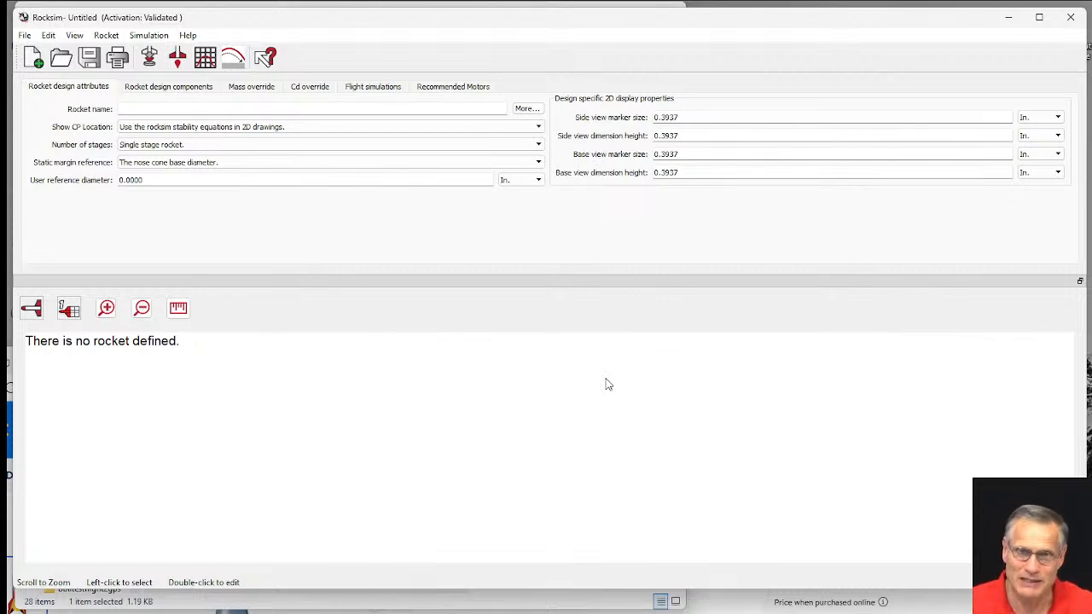
{"action": "left_click", "coordinate": [147, 90]}
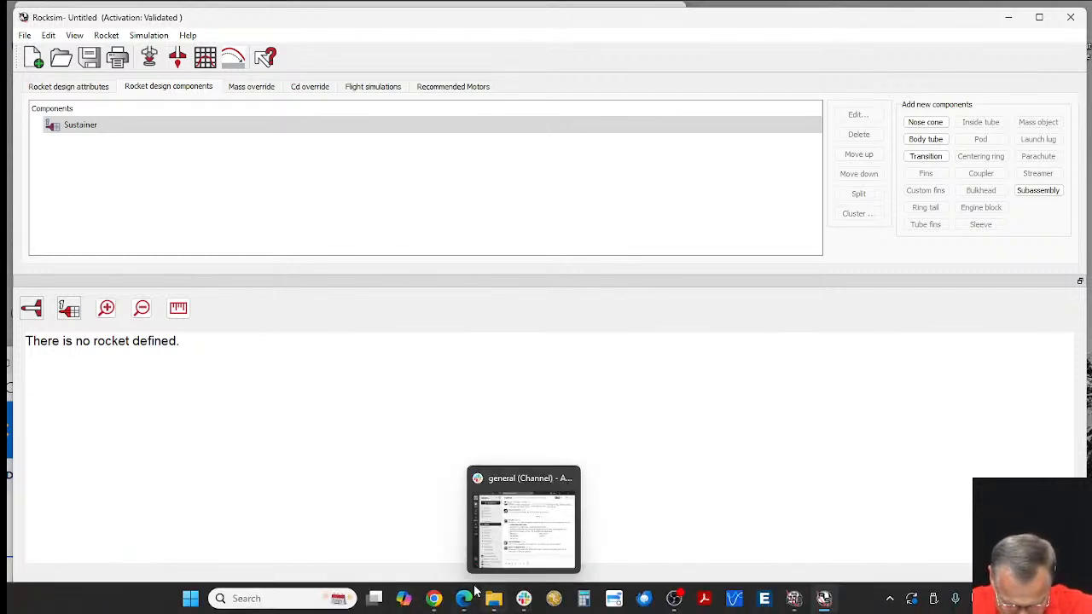
- Switch to the Edge browser, maximize its window and open apogeerockets.com in place of the Walmart page
{"action": "mouse_move", "coordinate": [433, 599]}
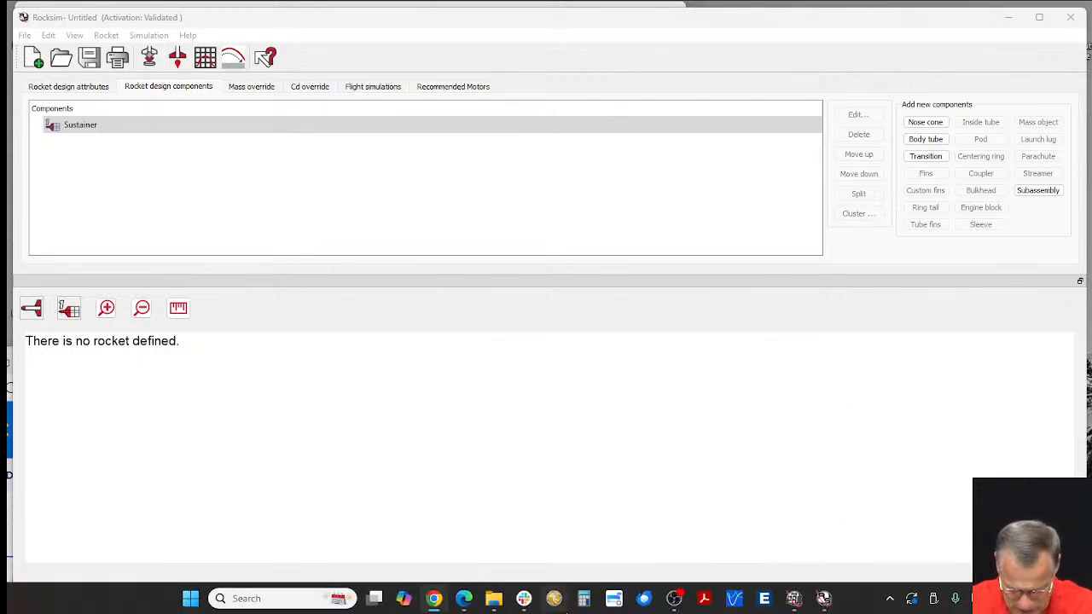
{"action": "left_click", "coordinate": [463, 599]}
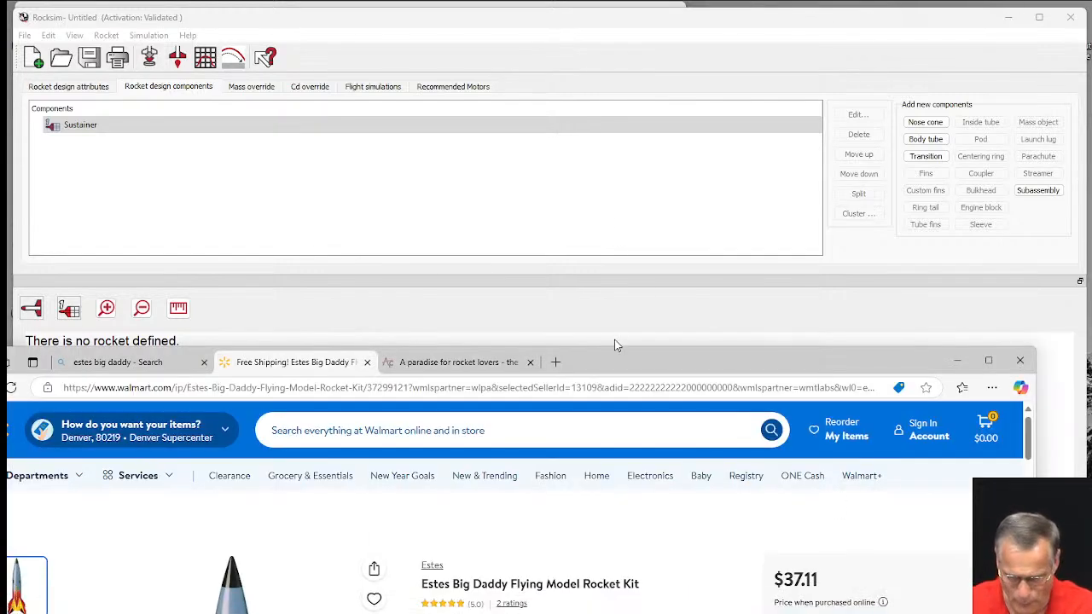
{"action": "left_click_drag", "start_coordinate": [619, 360], "coordinate": [686, 9]}
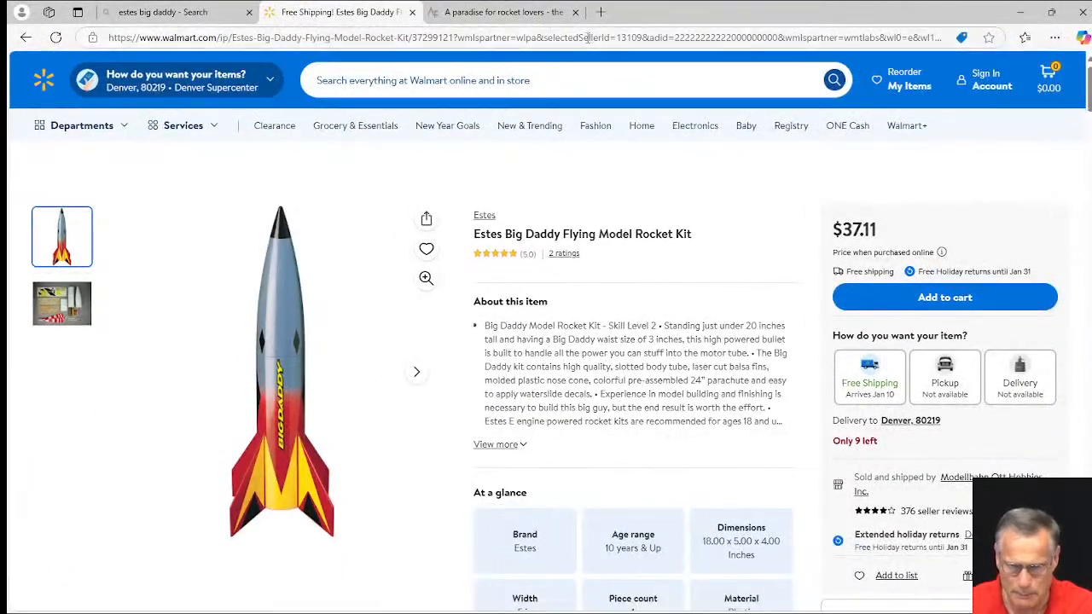
{"action": "left_click", "coordinate": [587, 39]}
{"action": "type", "text": "apo"}
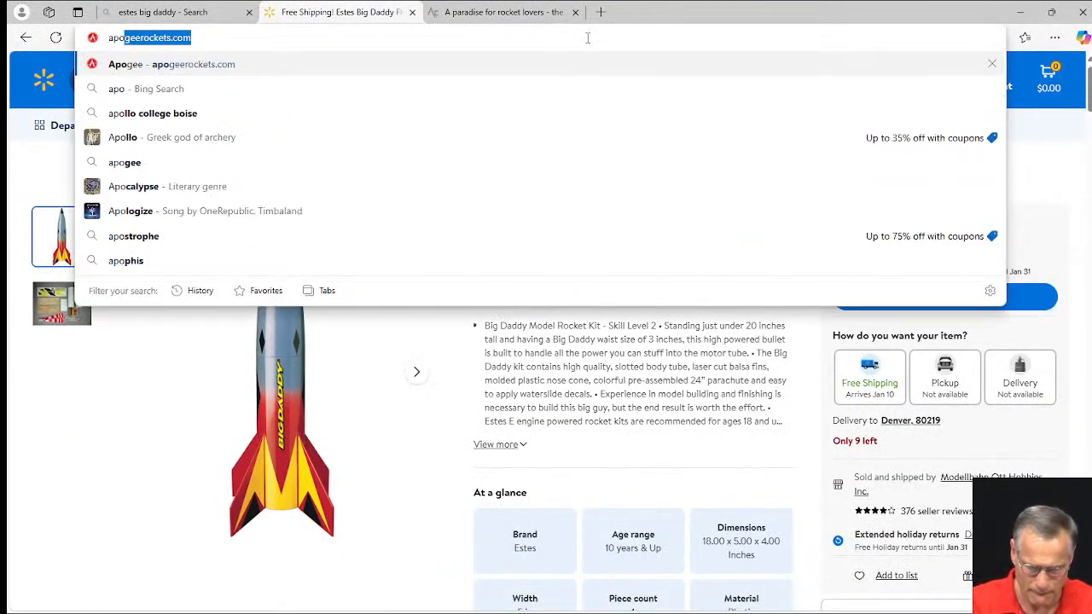
{"action": "key", "text": "Return"}
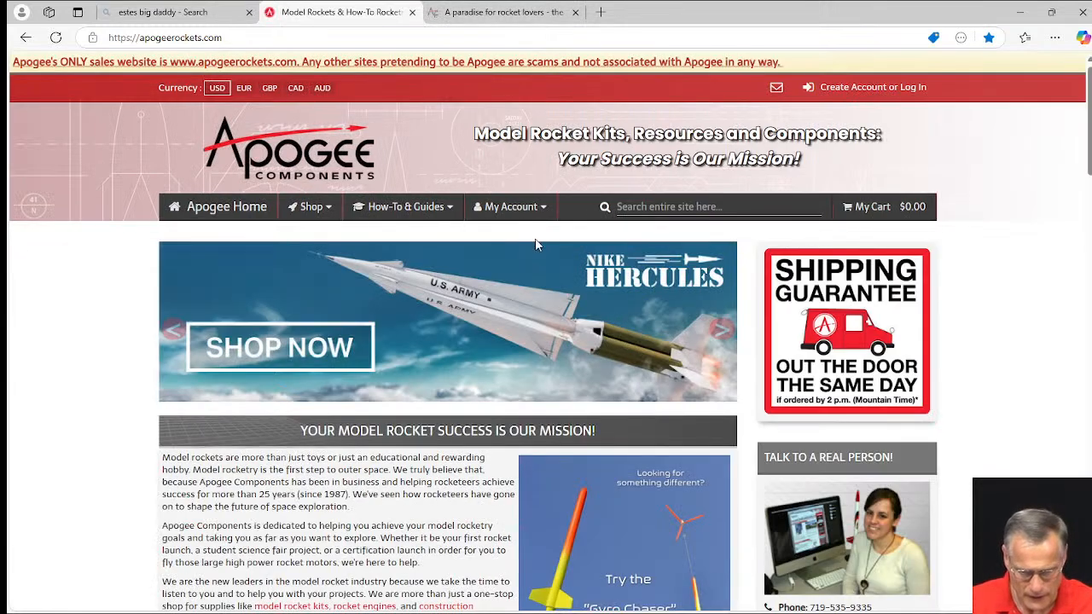
- Open the RockSim live training page from the Apogee home page and go to its episode list
{"action": "scroll", "coordinate": [385, 357], "scroll_direction": "down", "scroll_amount": 6}
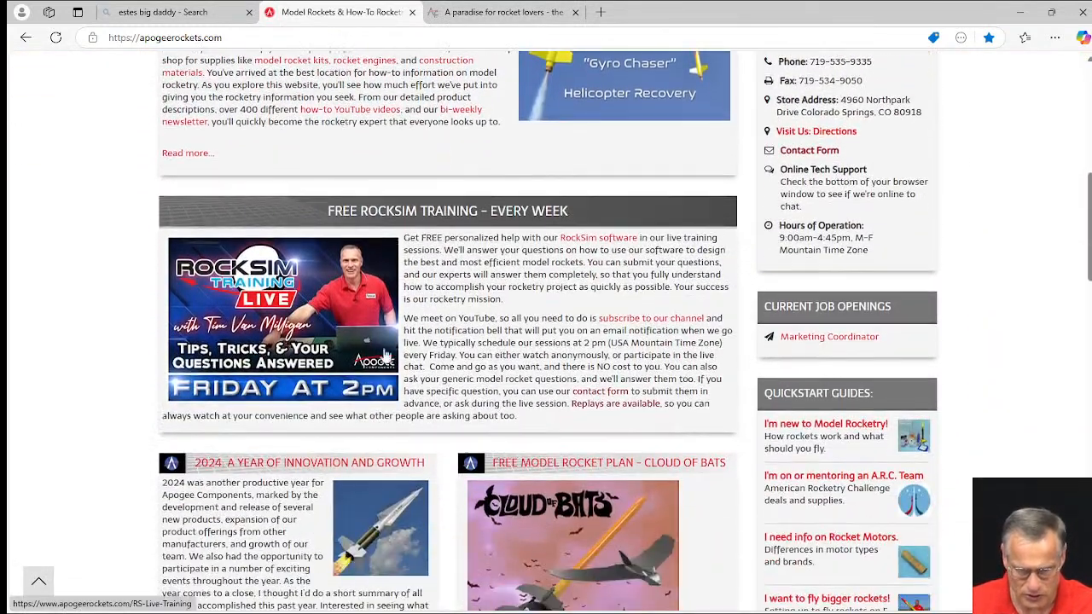
{"action": "left_click", "coordinate": [276, 303]}
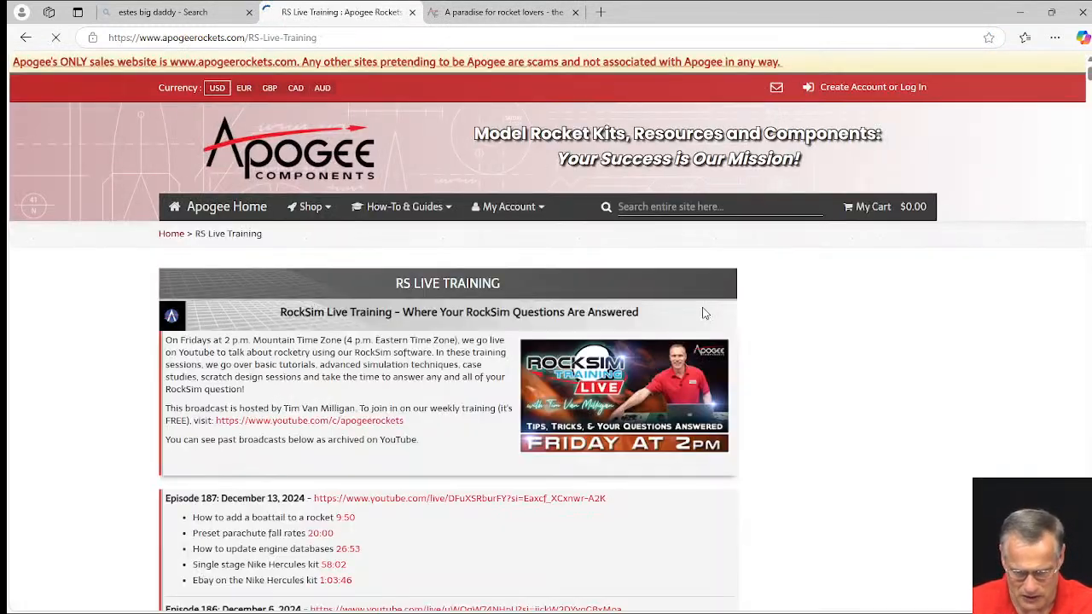
{"action": "scroll", "coordinate": [323, 514], "scroll_direction": "down", "scroll_amount": 2}
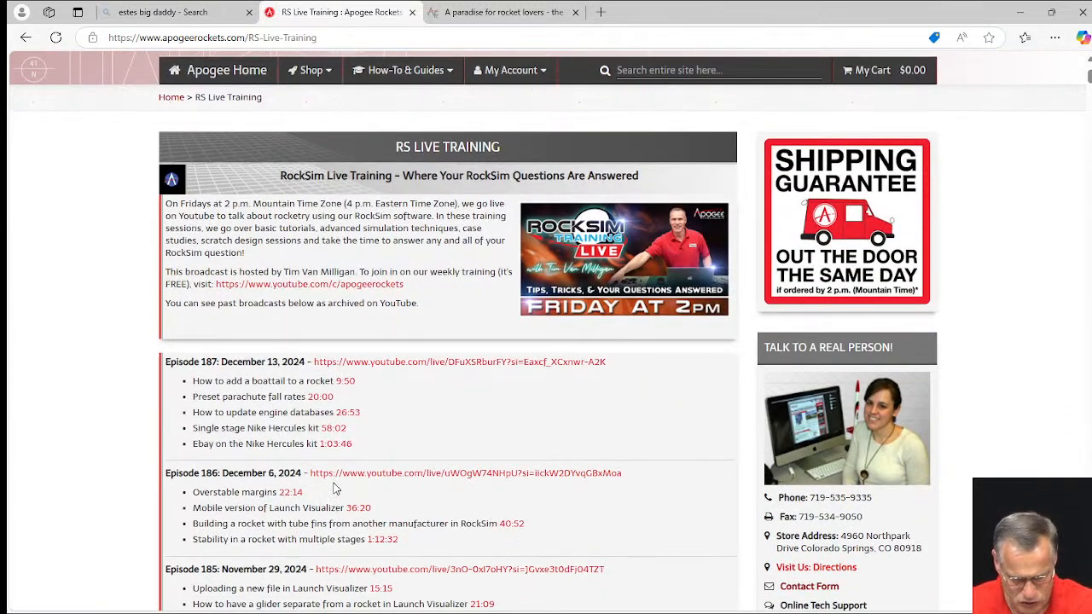
- Find "christm" in the episode list and copy the "Designing a Christmas Tree rocket - 12:26" entry of Episode 148
{"action": "key", "text": "ctrl+f"}
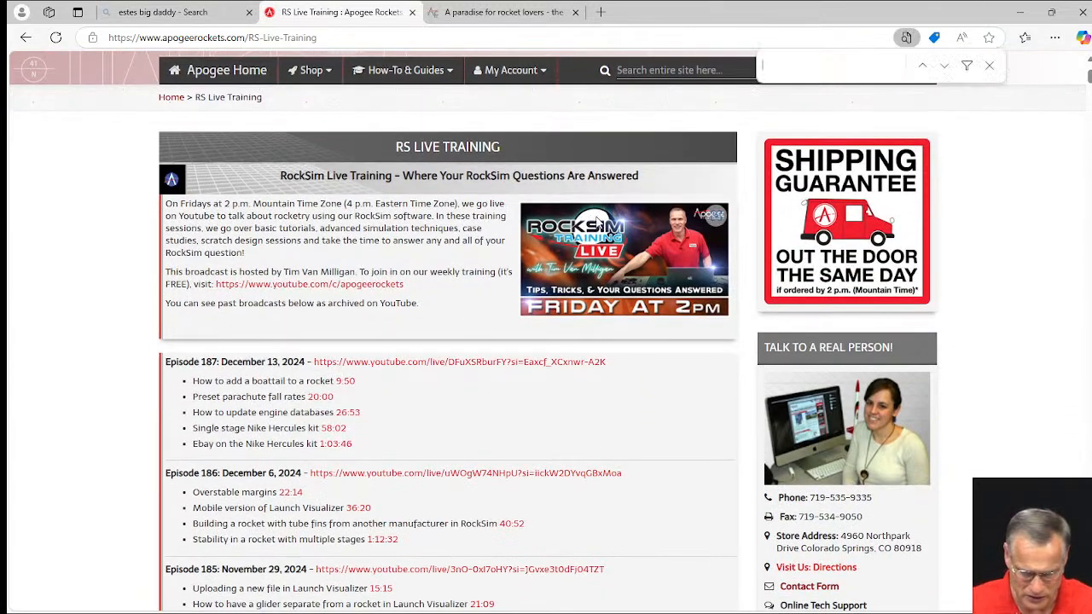
{"action": "type", "text": "ch"}
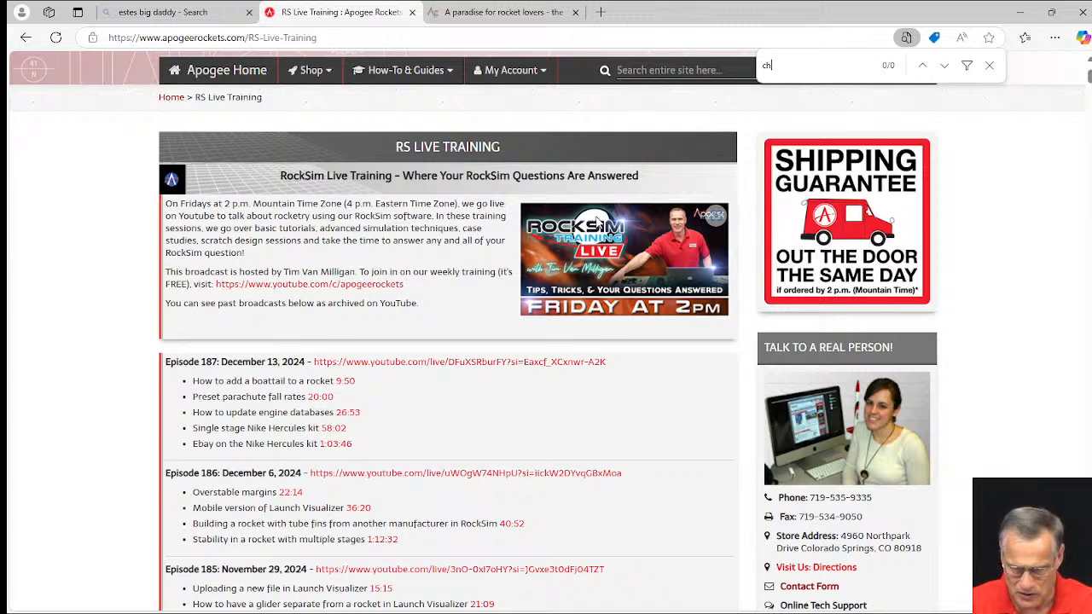
{"action": "type", "text": "ristm"}
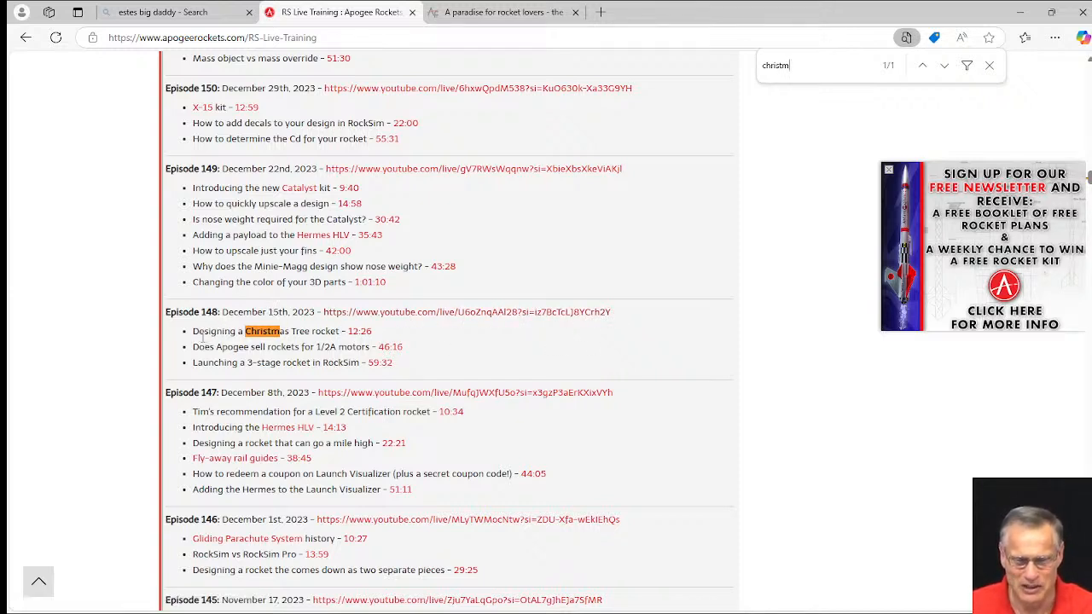
{"action": "left_click_drag", "start_coordinate": [193, 333], "coordinate": [381, 336]}
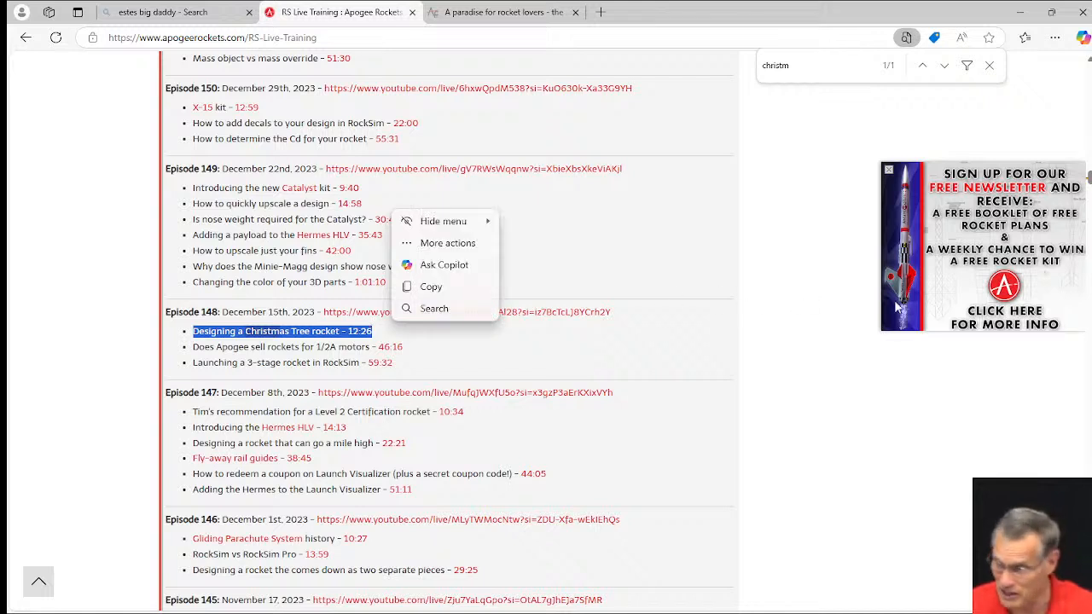
{"action": "left_click", "coordinate": [418, 286]}
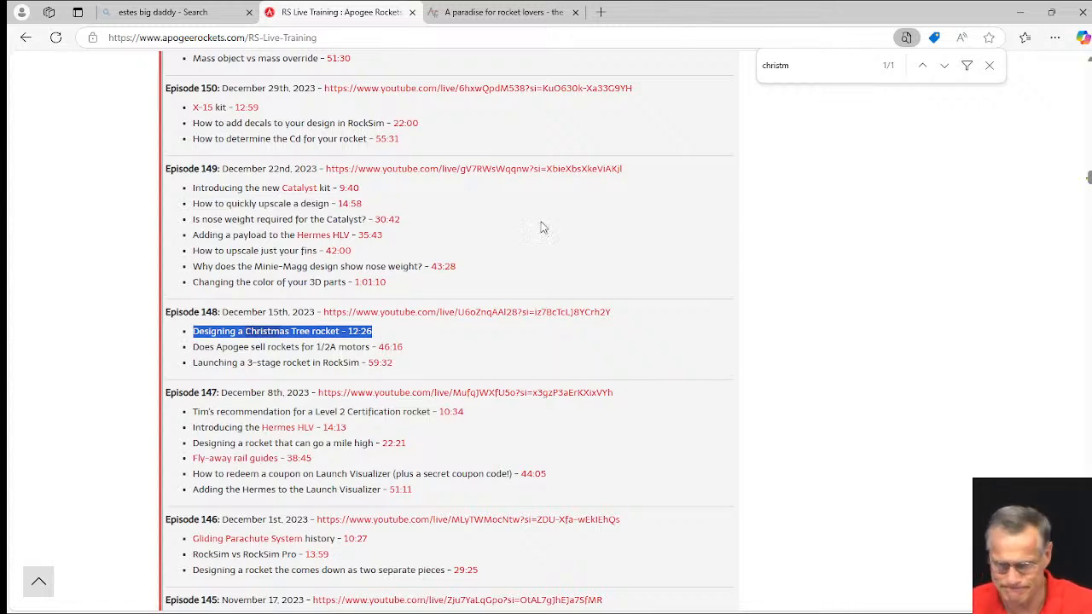
- Search the Apogee site for "blue jay" and open the Blue Jay PLUS Altimeter product page
{"action": "scroll", "coordinate": [882, 259], "scroll_direction": "up", "scroll_amount": 5}
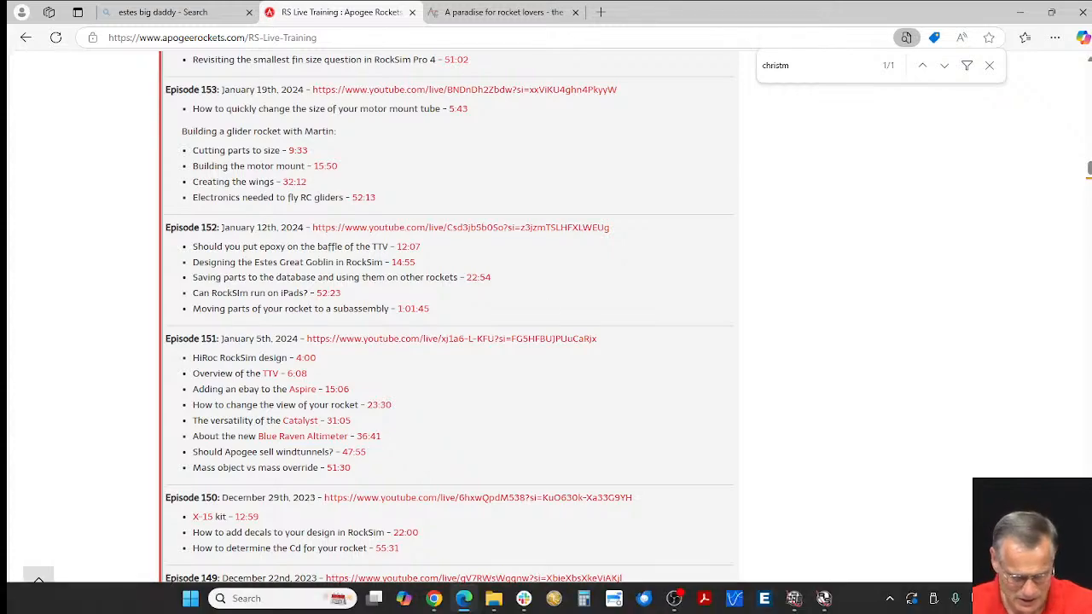
{"action": "left_click", "coordinate": [39, 581]}
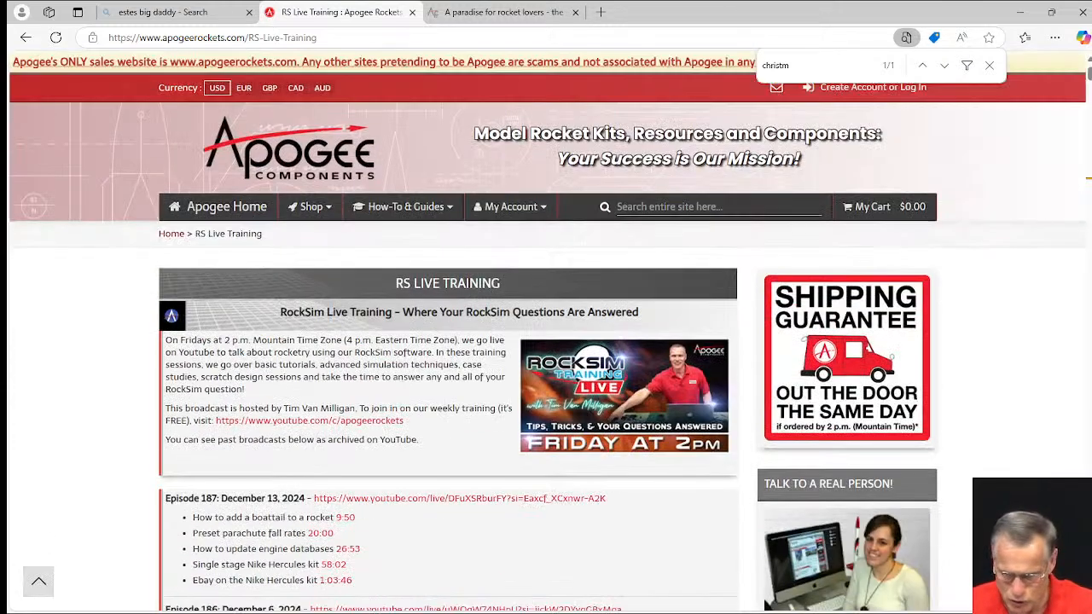
{"action": "left_click", "coordinate": [636, 206]}
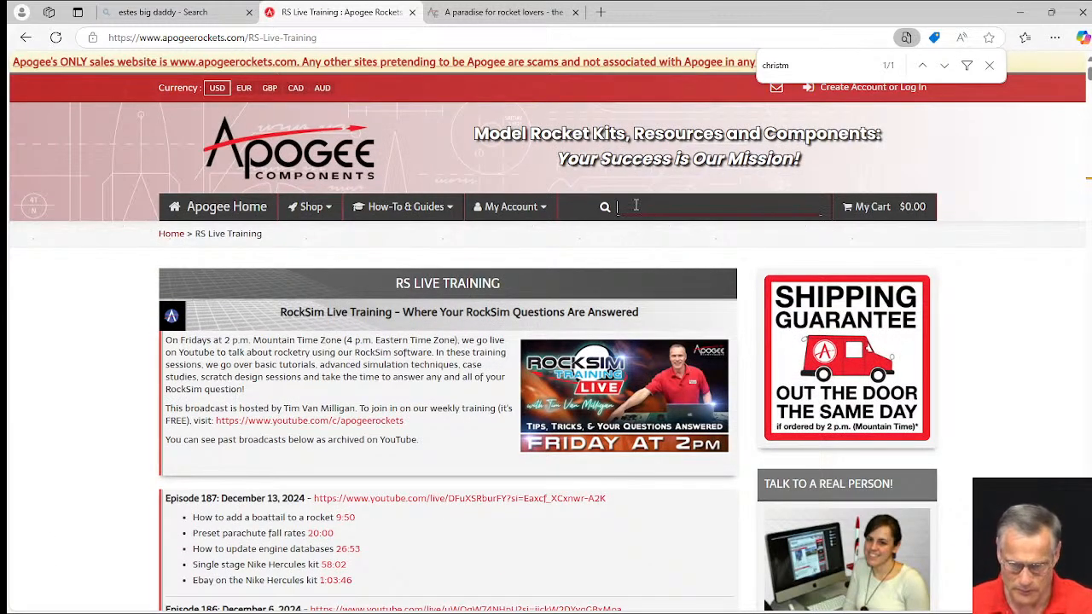
{"action": "type", "text": "blue jay"}
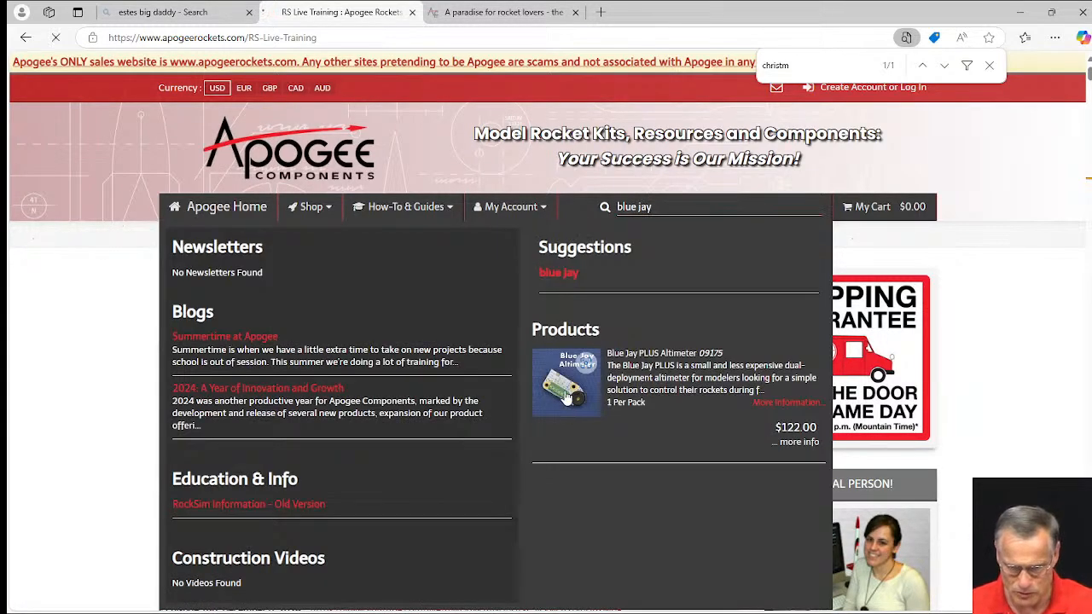
{"action": "left_click", "coordinate": [569, 378]}
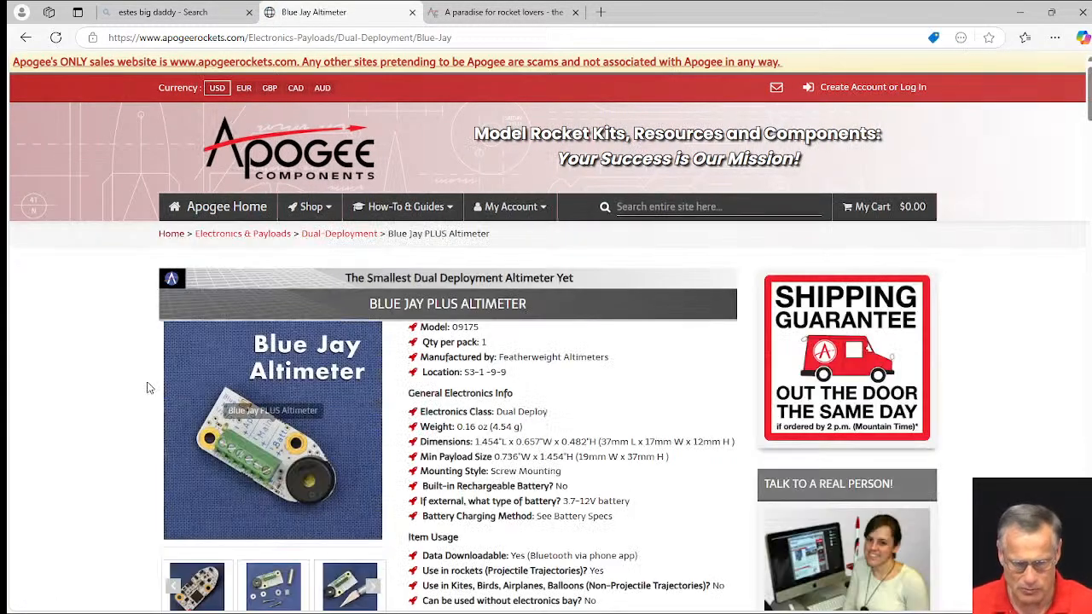
- View all five enlarged product photos of the Blue Jay PLUS Altimeter and close the image viewer
{"action": "scroll", "coordinate": [336, 366], "scroll_direction": "down", "scroll_amount": 3}
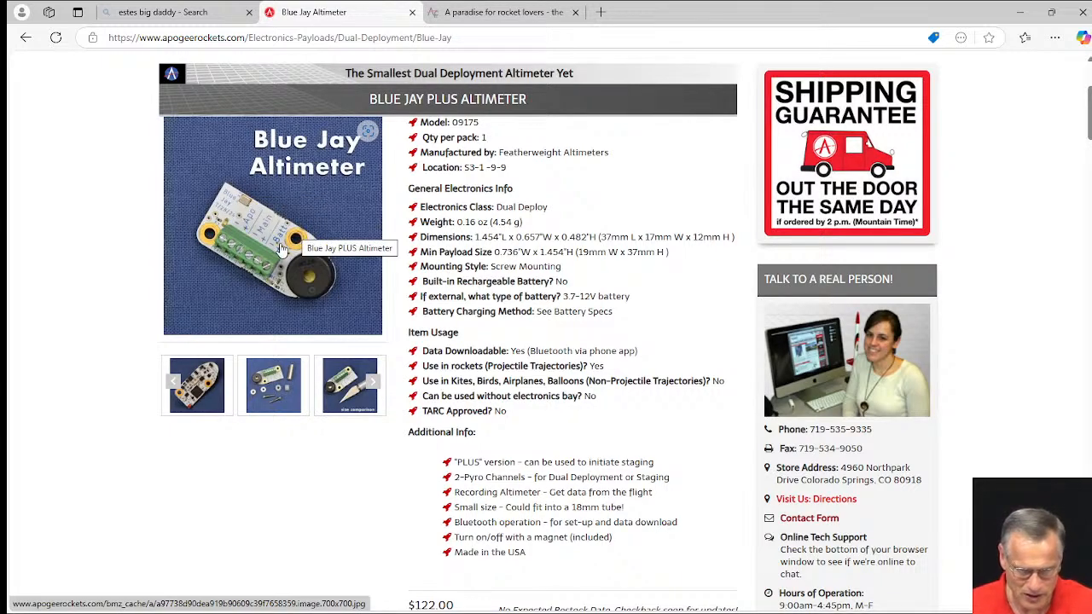
{"action": "left_click", "coordinate": [281, 247]}
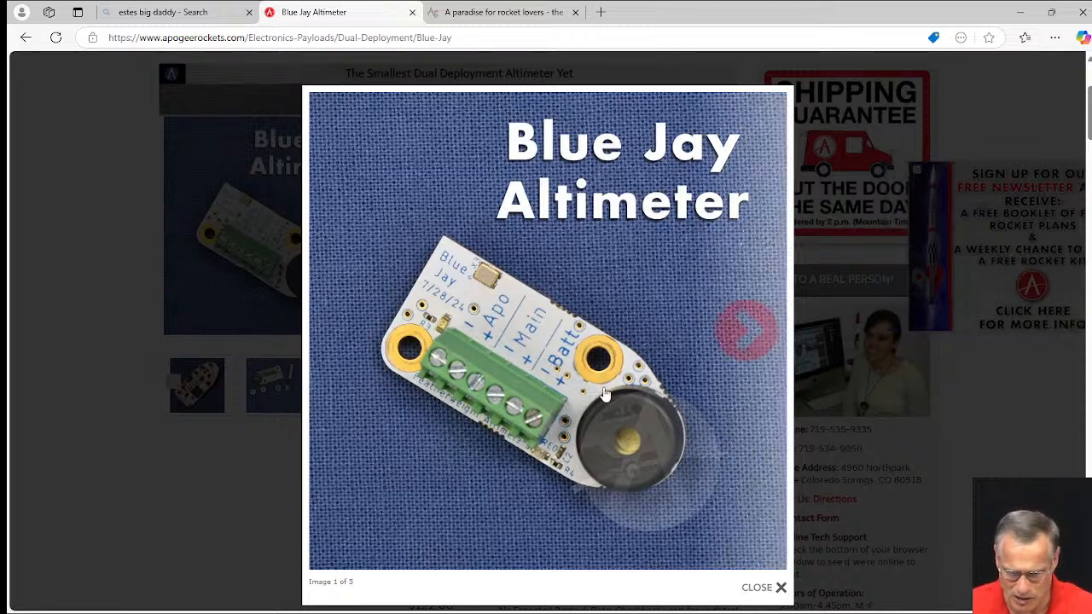
{"action": "left_click", "coordinate": [746, 333]}
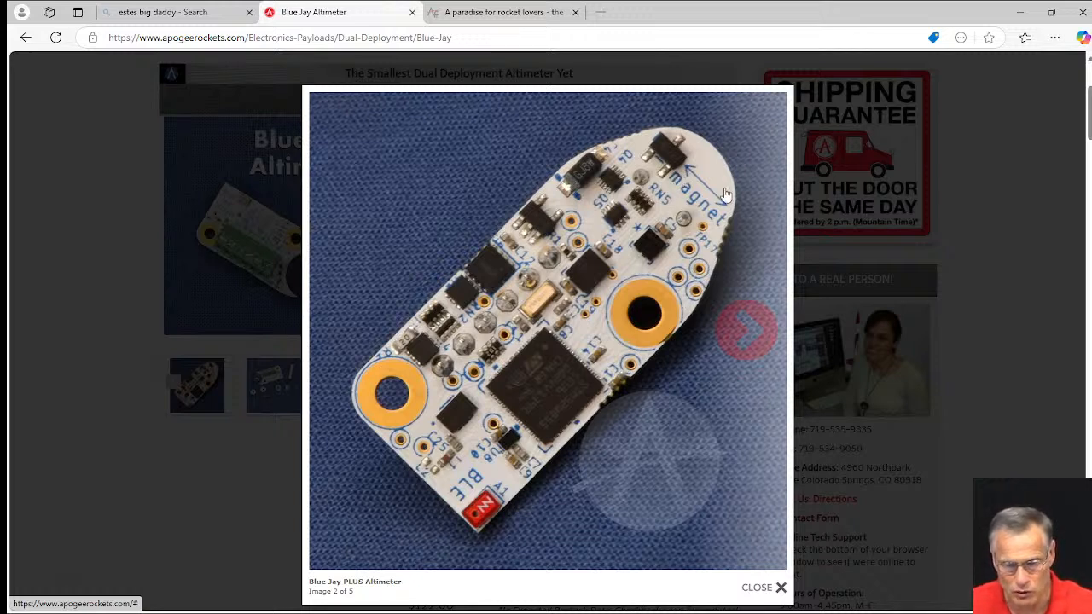
{"action": "left_click", "coordinate": [748, 320]}
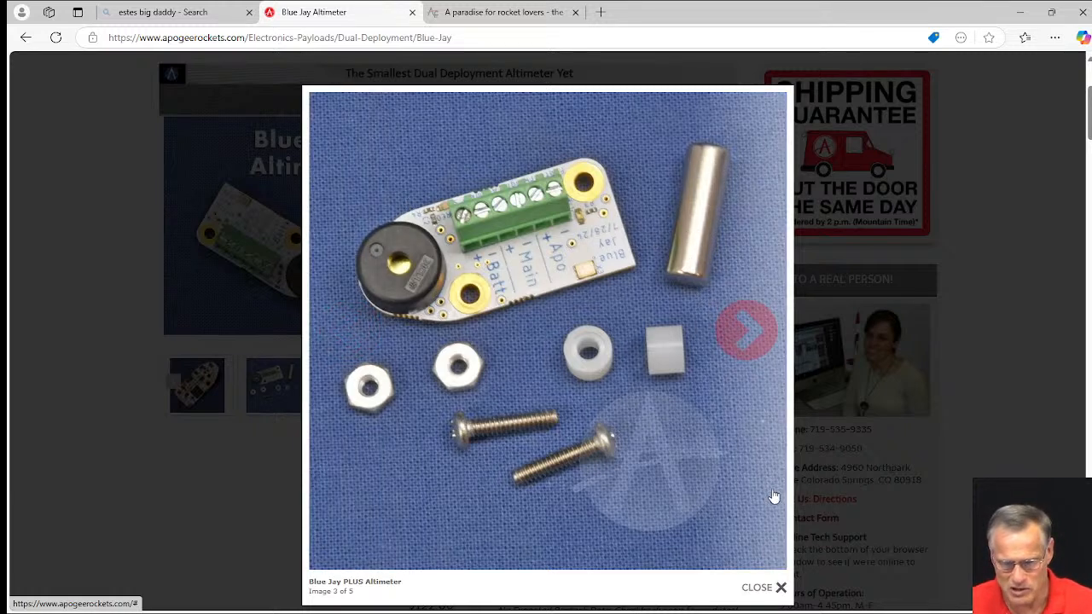
{"action": "left_click", "coordinate": [758, 339]}
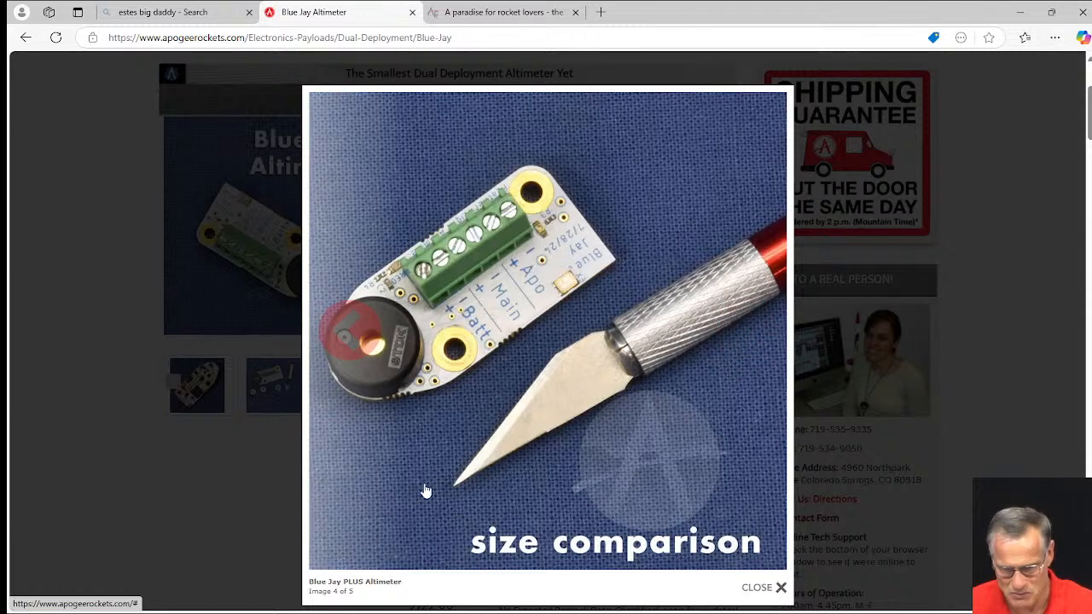
{"action": "left_click", "coordinate": [752, 337]}
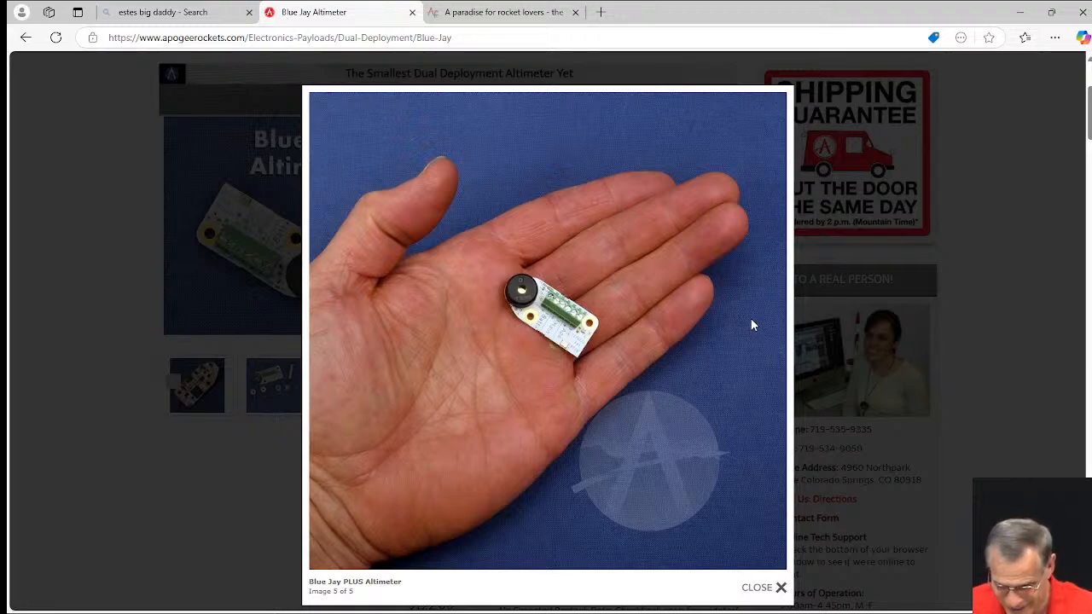
{"action": "left_click", "coordinate": [883, 260]}
- Examine the altimeter's availability, app connectivity description, dimensions, payload size and electronics specifications on the product page
{"action": "scroll", "coordinate": [531, 297], "scroll_direction": "down", "scroll_amount": 3}
{"action": "scroll", "coordinate": [259, 264], "scroll_direction": "down", "scroll_amount": 10}
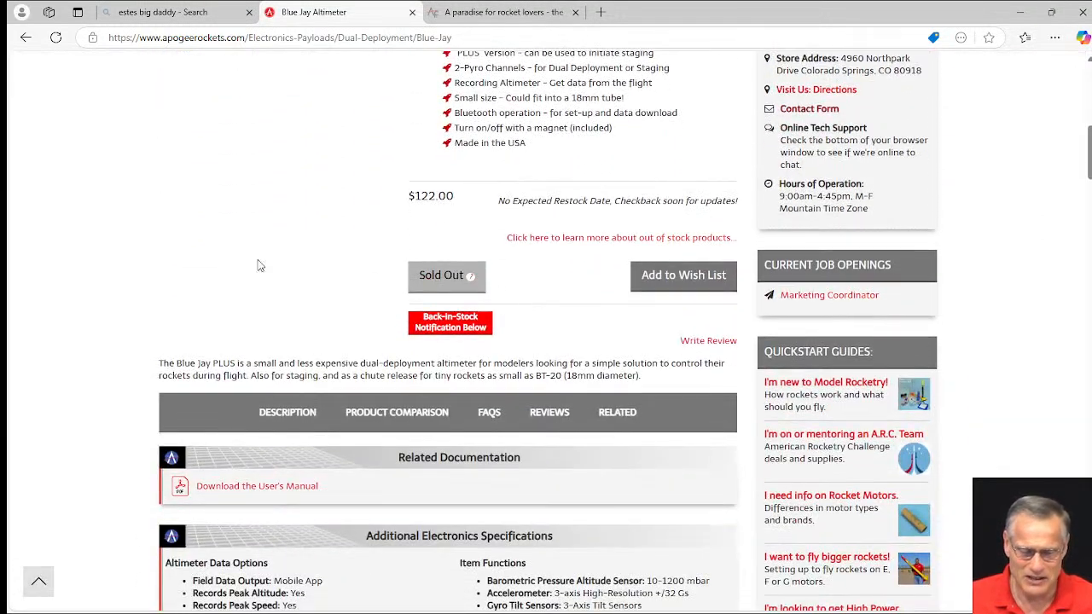
{"action": "scroll", "coordinate": [70, 229], "scroll_direction": "down", "scroll_amount": 10}
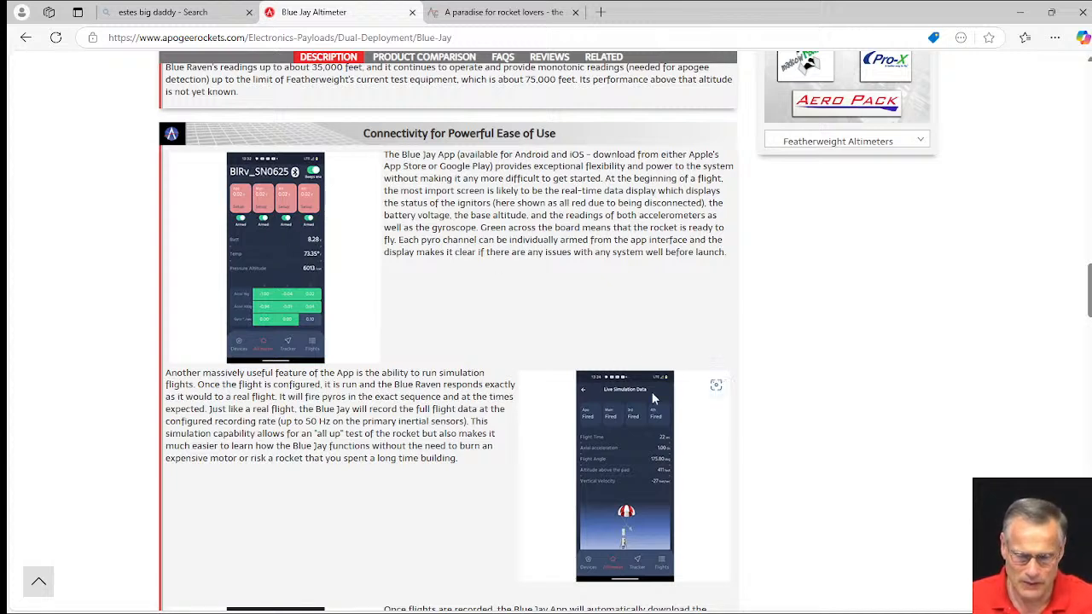
{"action": "scroll", "coordinate": [653, 398], "scroll_direction": "down", "scroll_amount": 2}
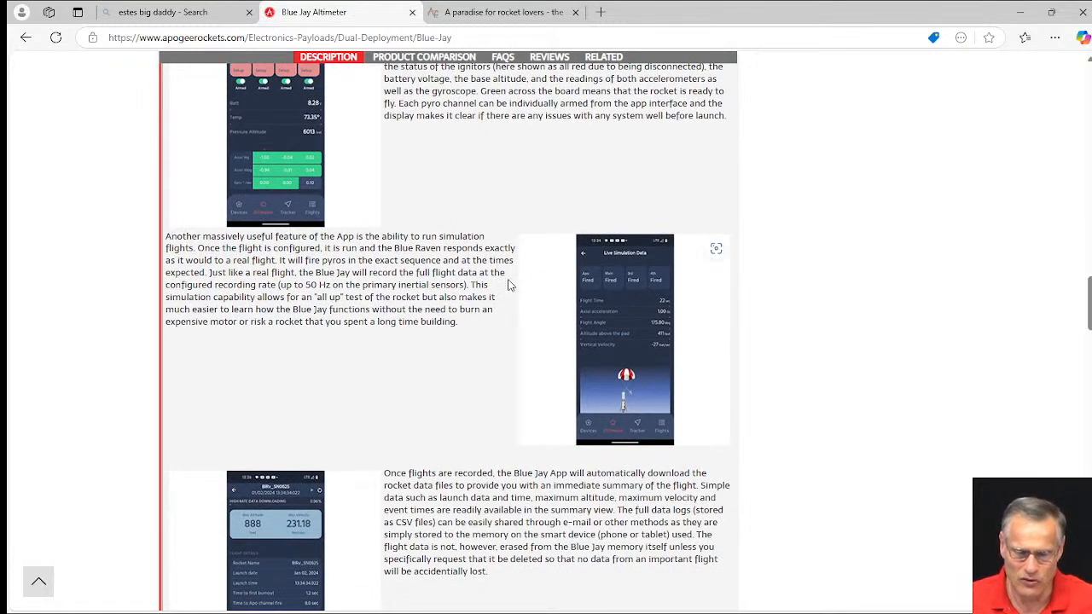
{"action": "scroll", "coordinate": [475, 334], "scroll_direction": "up", "scroll_amount": 2}
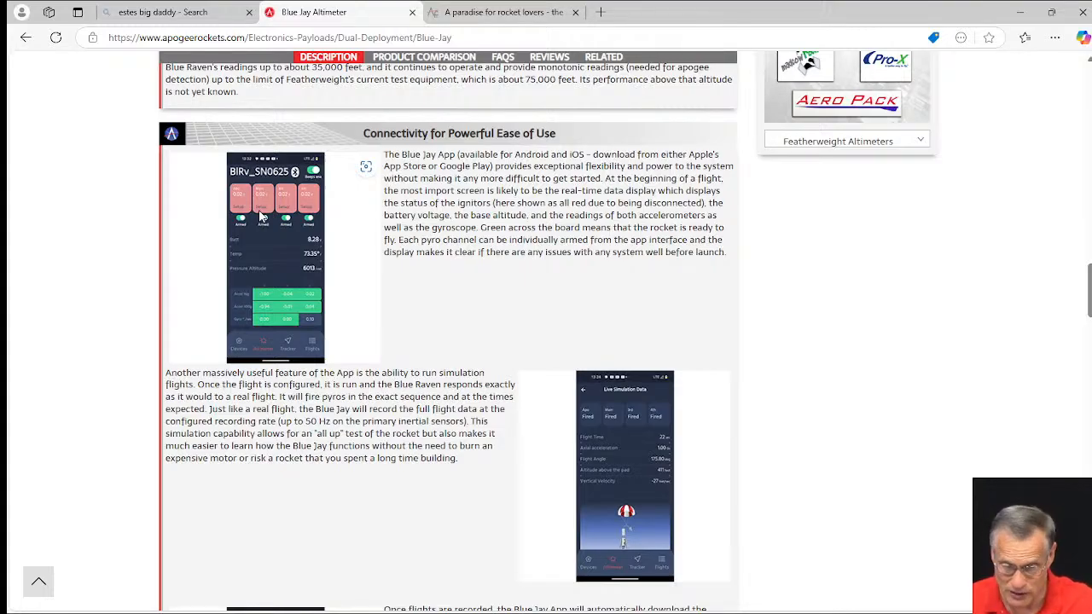
{"action": "scroll", "coordinate": [437, 238], "scroll_direction": "up", "scroll_amount": 15}
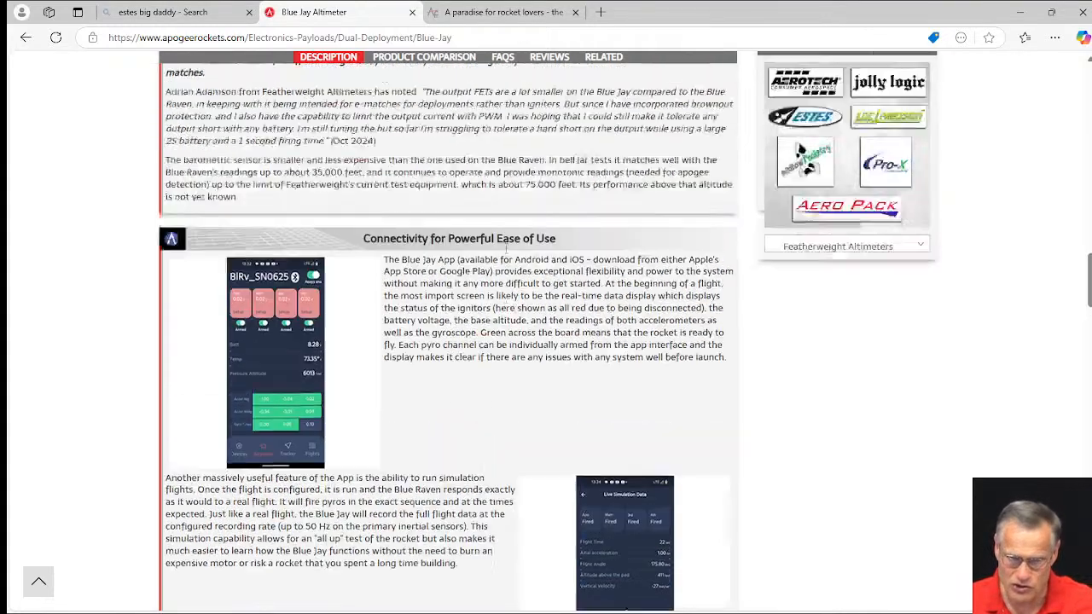
{"action": "scroll", "coordinate": [491, 288], "scroll_direction": "up", "scroll_amount": 6}
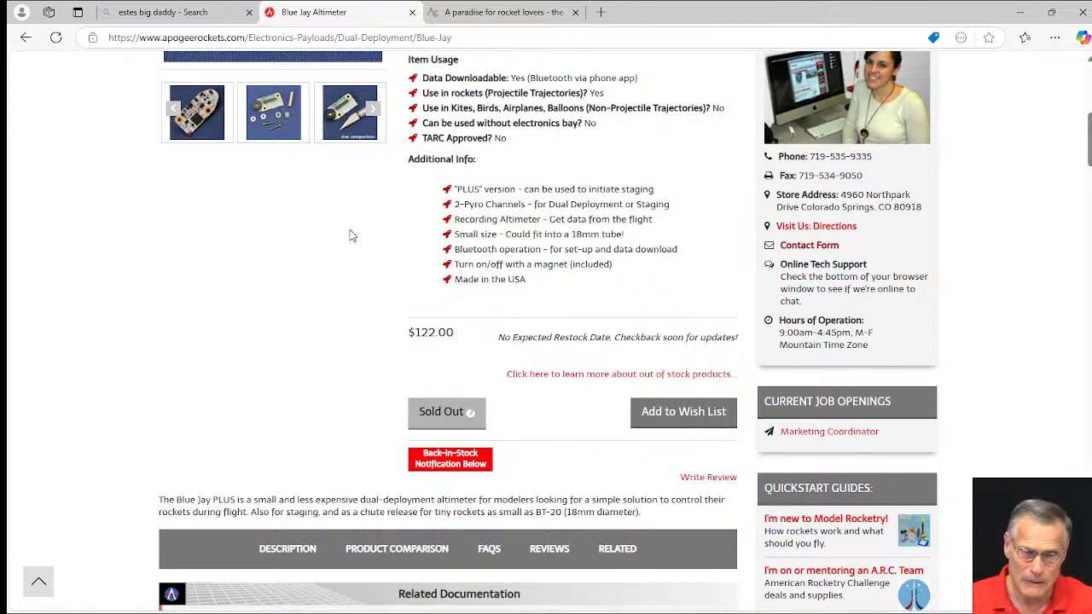
{"action": "scroll", "coordinate": [345, 255], "scroll_direction": "up", "scroll_amount": 5}
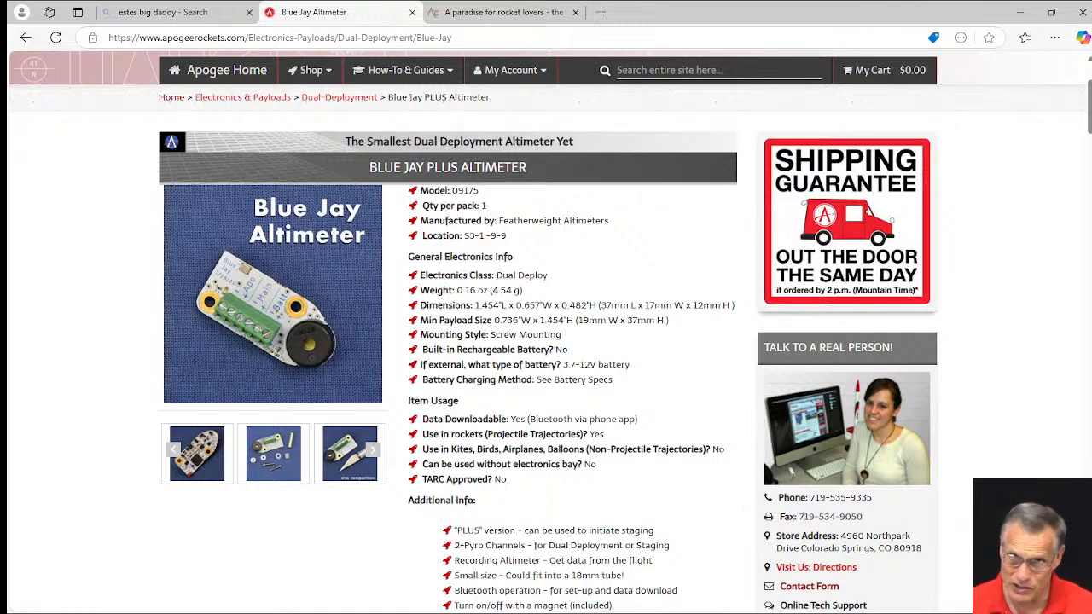
{"action": "scroll", "coordinate": [792, 464], "scroll_direction": "down", "scroll_amount": 2}
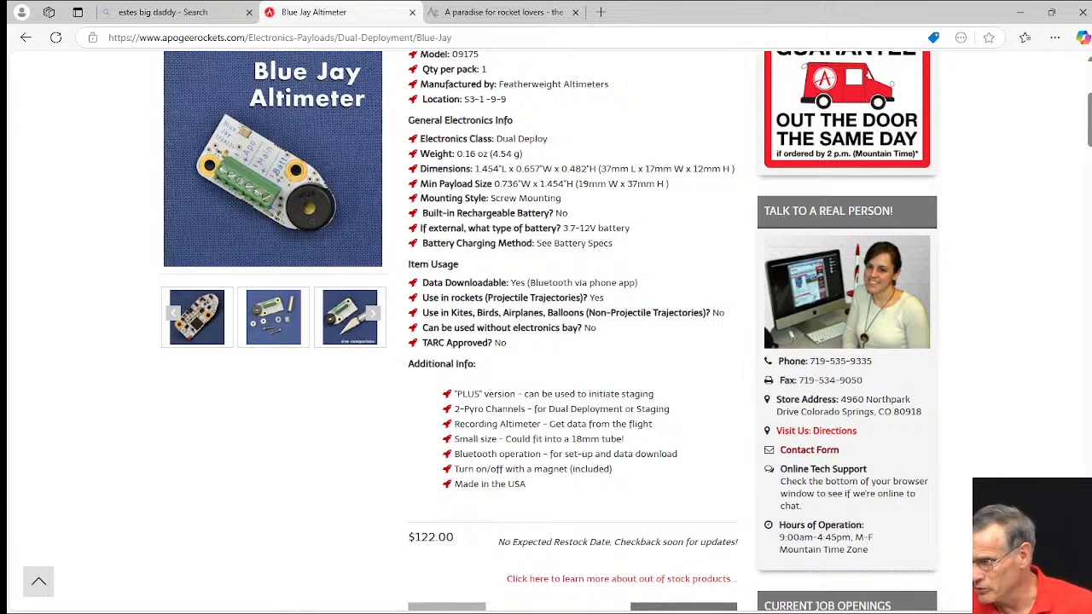
{"action": "scroll", "coordinate": [641, 430], "scroll_direction": "up", "scroll_amount": 3}
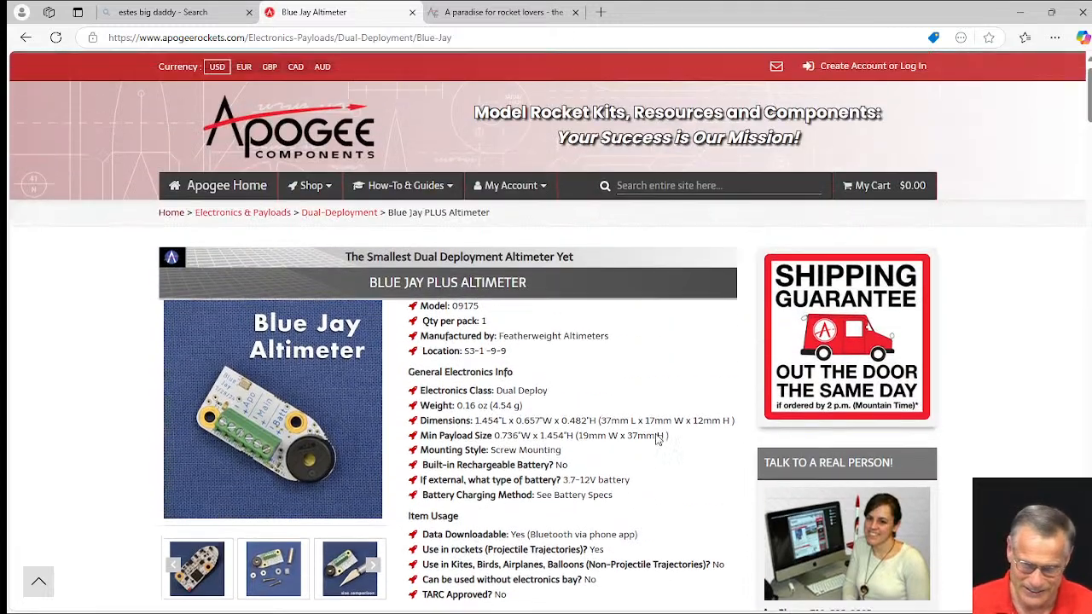
- Open the back-in-stock notification form for the Blue Jay PLUS Altimeter and highlight its heading about being notified
{"action": "scroll", "coordinate": [641, 428], "scroll_direction": "down", "scroll_amount": 5}
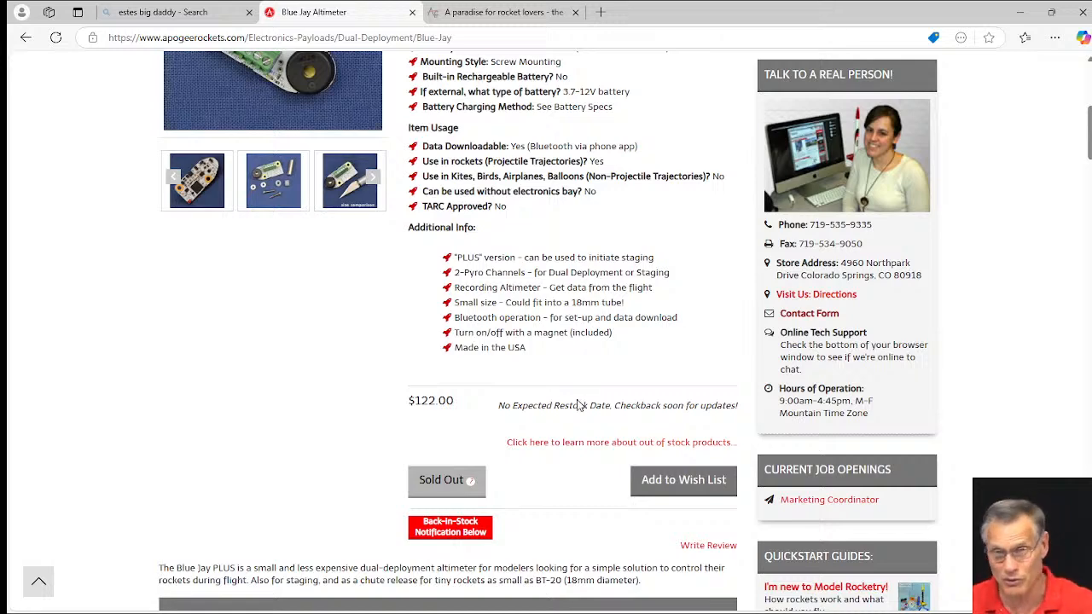
{"action": "scroll", "coordinate": [551, 365], "scroll_direction": "down", "scroll_amount": 1}
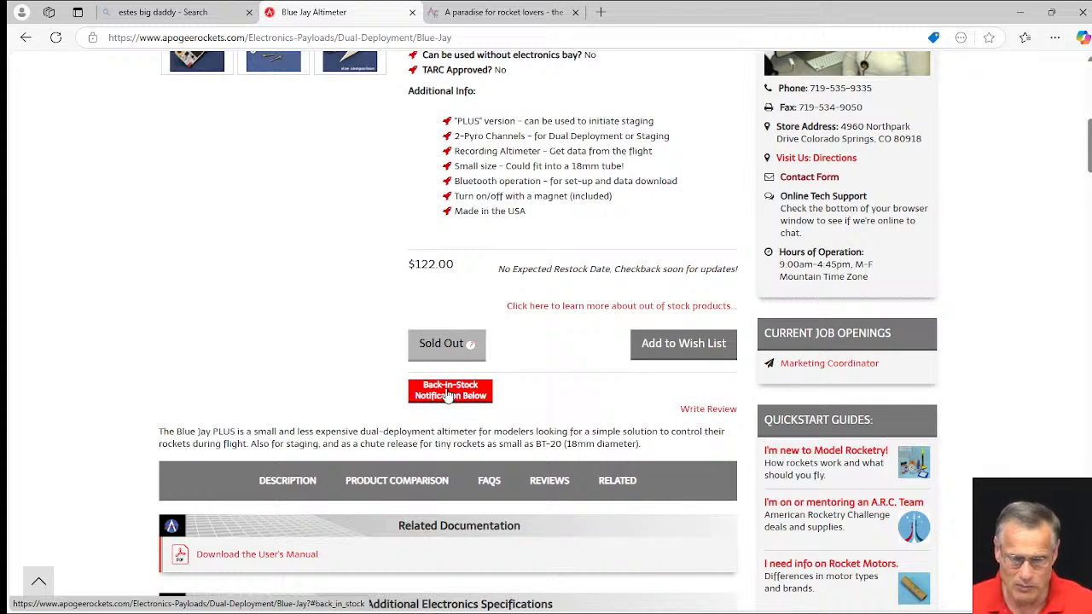
{"action": "left_click", "coordinate": [440, 390]}
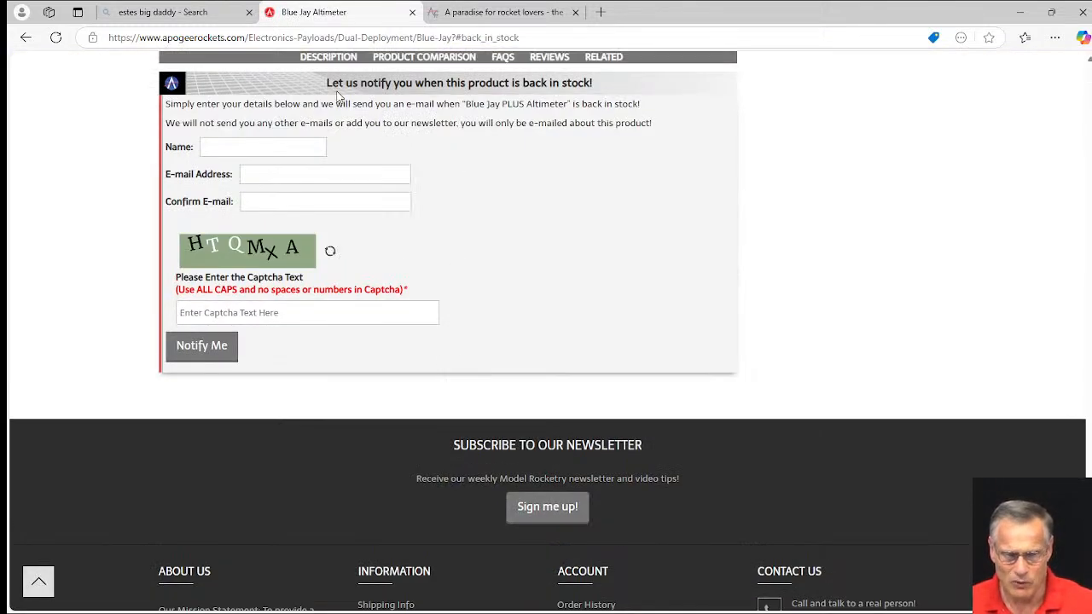
{"action": "left_click_drag", "start_coordinate": [327, 82], "coordinate": [604, 82]}
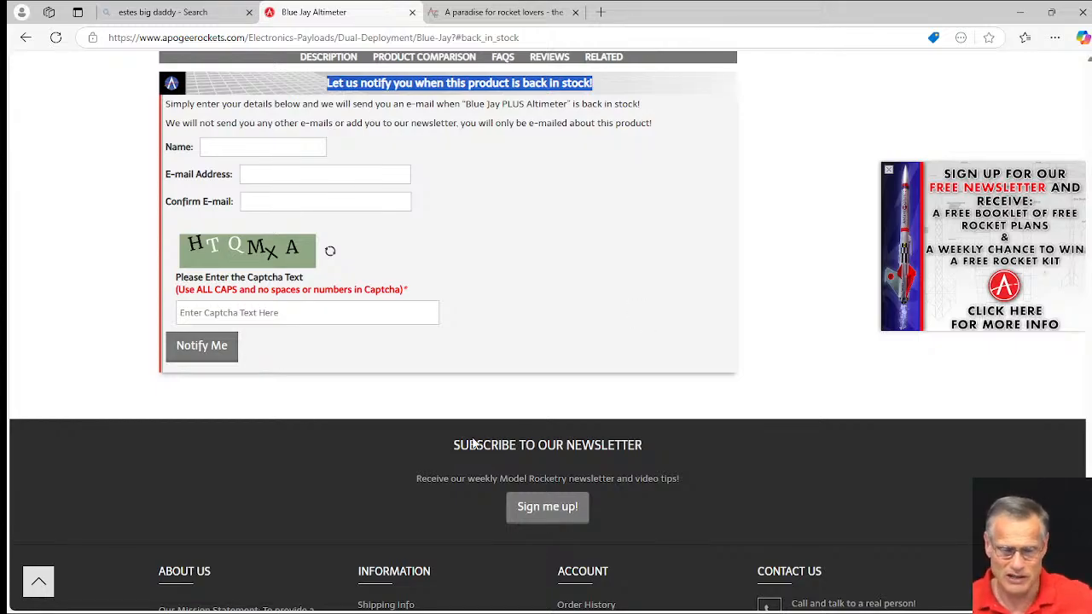
- Return to the Blue Jay PLUS product details, review the additional info, and open the user's manual PDF
{"action": "left_click", "coordinate": [39, 584]}
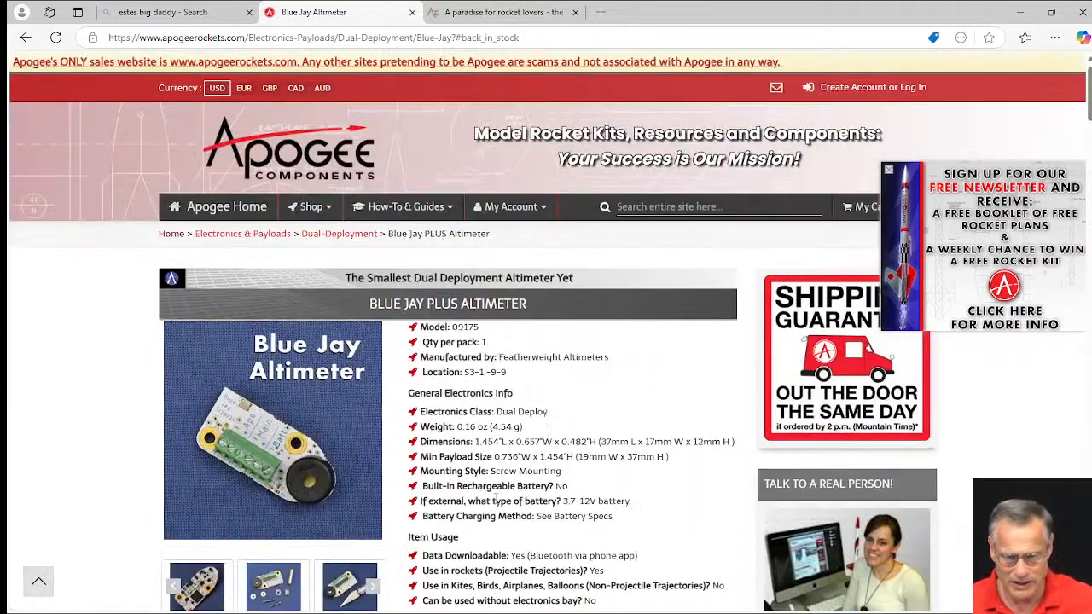
{"action": "scroll", "coordinate": [506, 481], "scroll_direction": "down", "scroll_amount": 3}
{"action": "scroll", "coordinate": [506, 481], "scroll_direction": "down", "scroll_amount": 3}
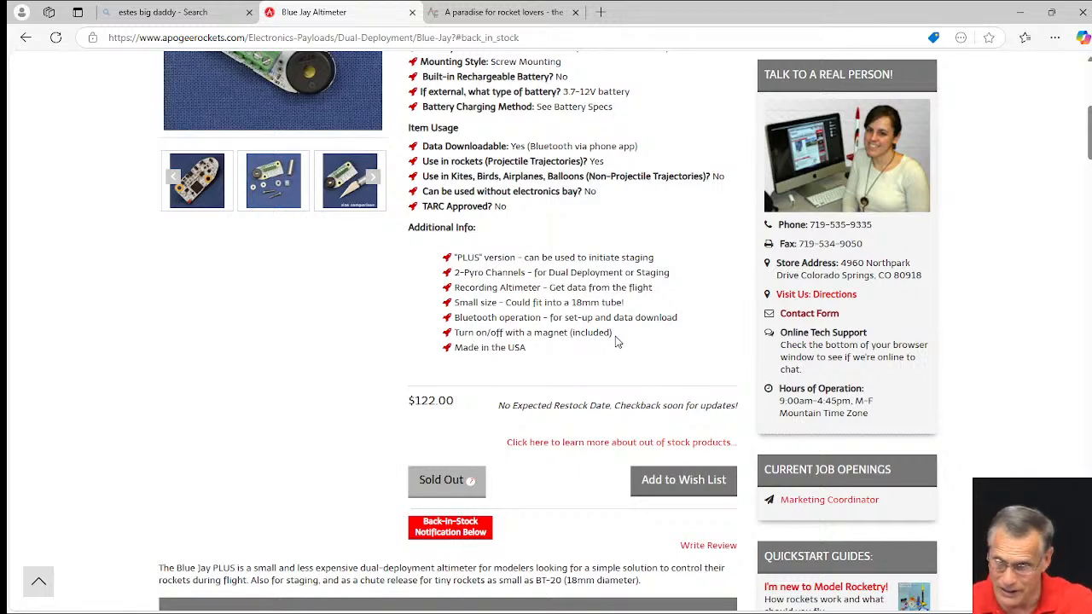
{"action": "scroll", "coordinate": [570, 272], "scroll_direction": "down", "scroll_amount": 1}
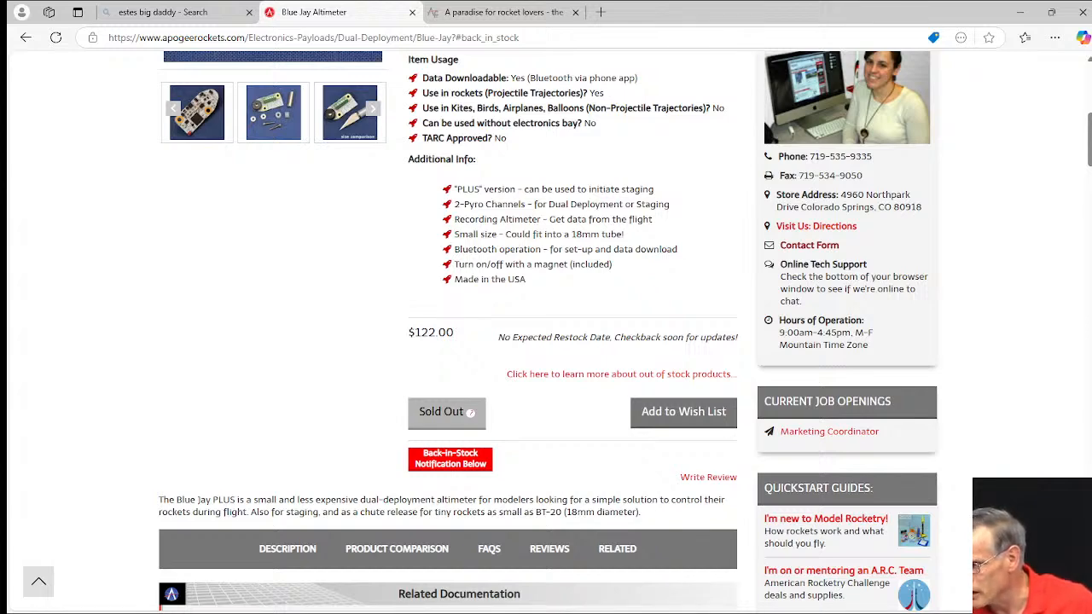
{"action": "scroll", "coordinate": [614, 371], "scroll_direction": "down", "scroll_amount": 3}
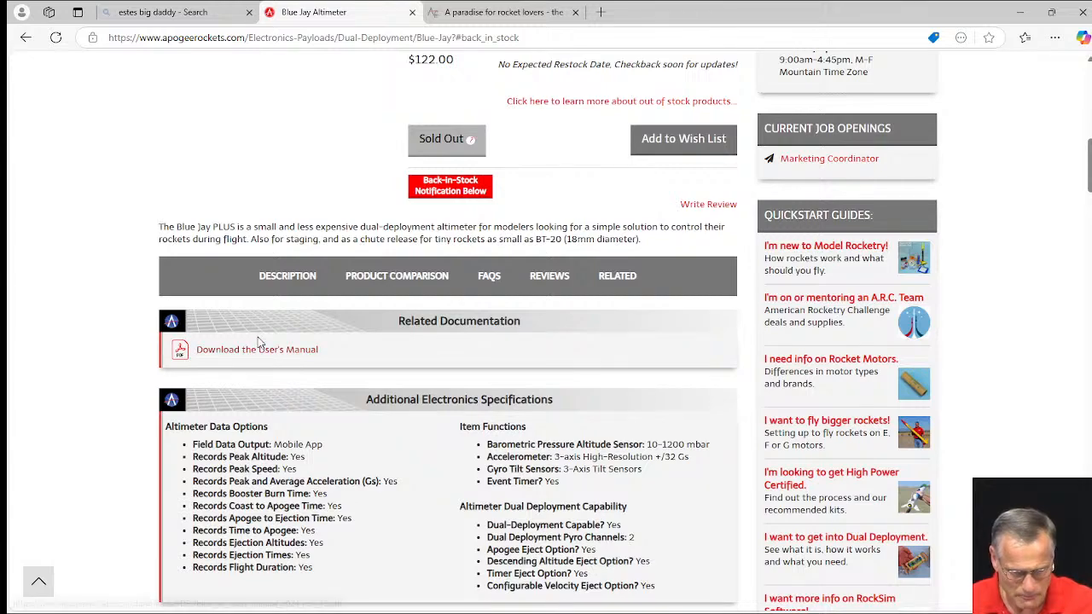
{"action": "scroll", "coordinate": [362, 339], "scroll_direction": "up", "scroll_amount": 3}
{"action": "scroll", "coordinate": [361, 334], "scroll_direction": "down", "scroll_amount": 3}
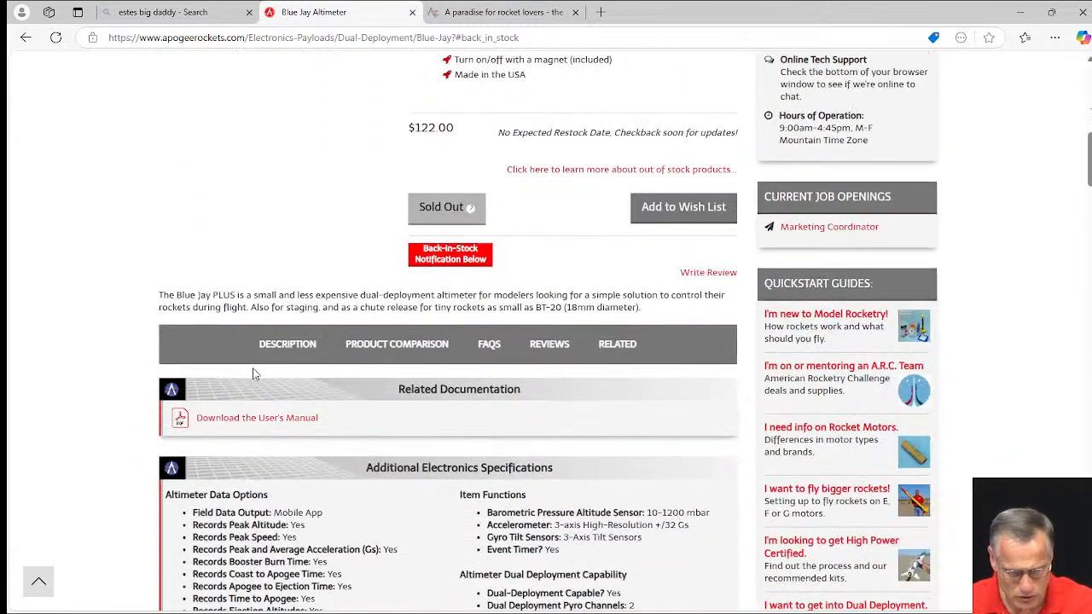
{"action": "left_click", "coordinate": [227, 421]}
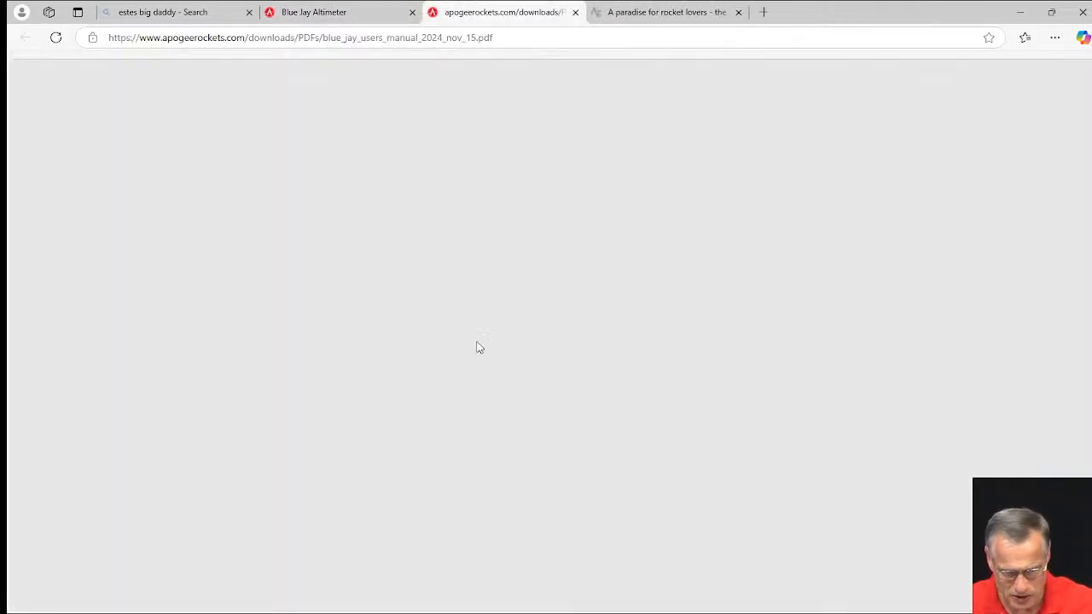
- Look through the Blue Jay user's manual from the pre-launch notes to the specifications on the final page
{"action": "scroll", "coordinate": [609, 309], "scroll_direction": "down", "scroll_amount": 8}
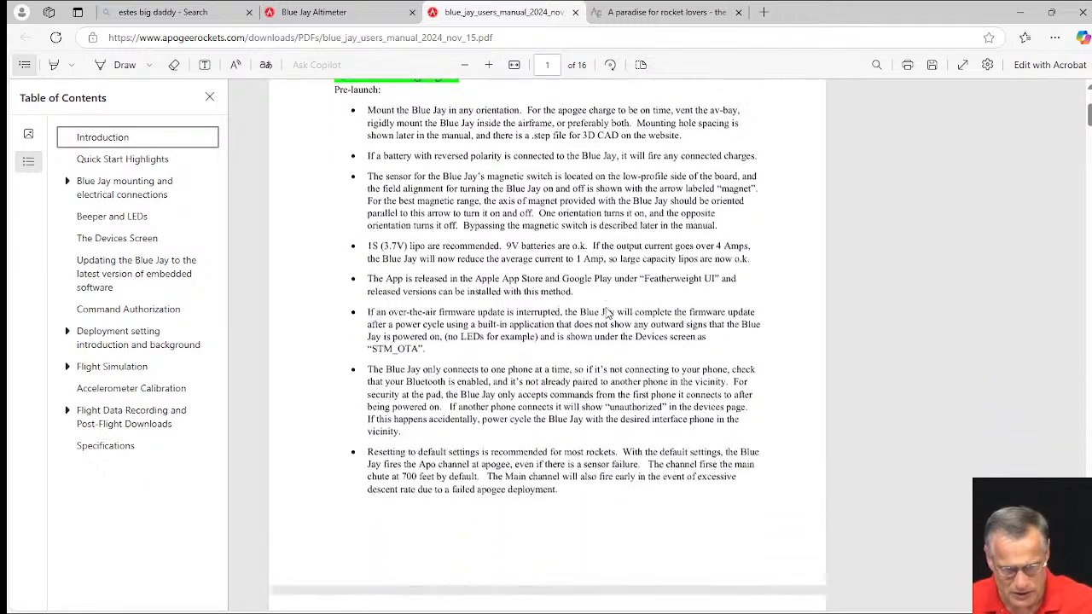
{"action": "scroll", "coordinate": [609, 304], "scroll_direction": "down", "scroll_amount": 8}
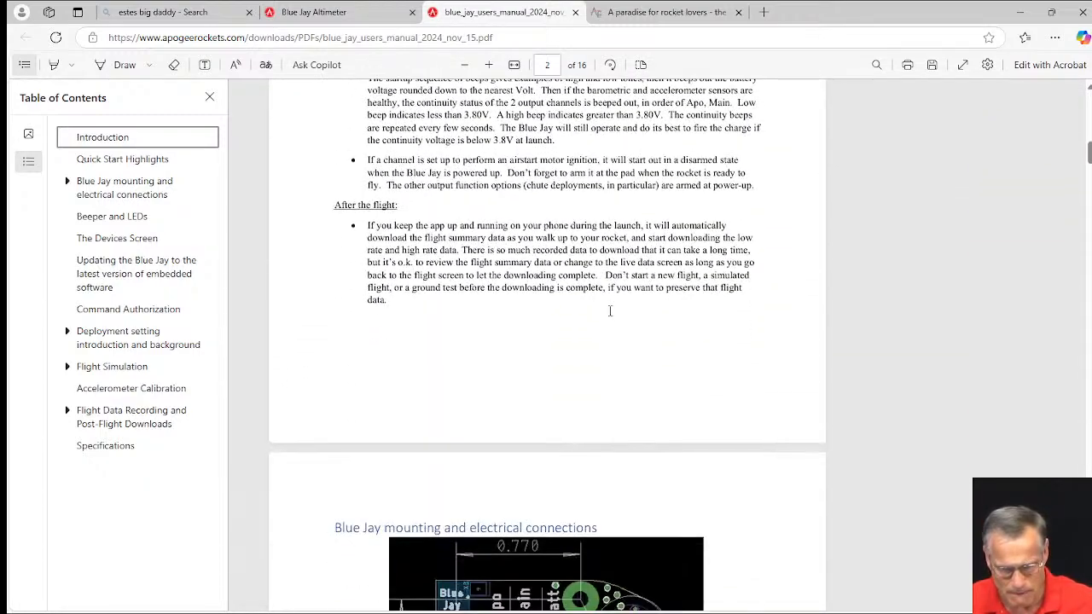
{"action": "scroll", "coordinate": [720, 309], "scroll_direction": "down", "scroll_amount": 6}
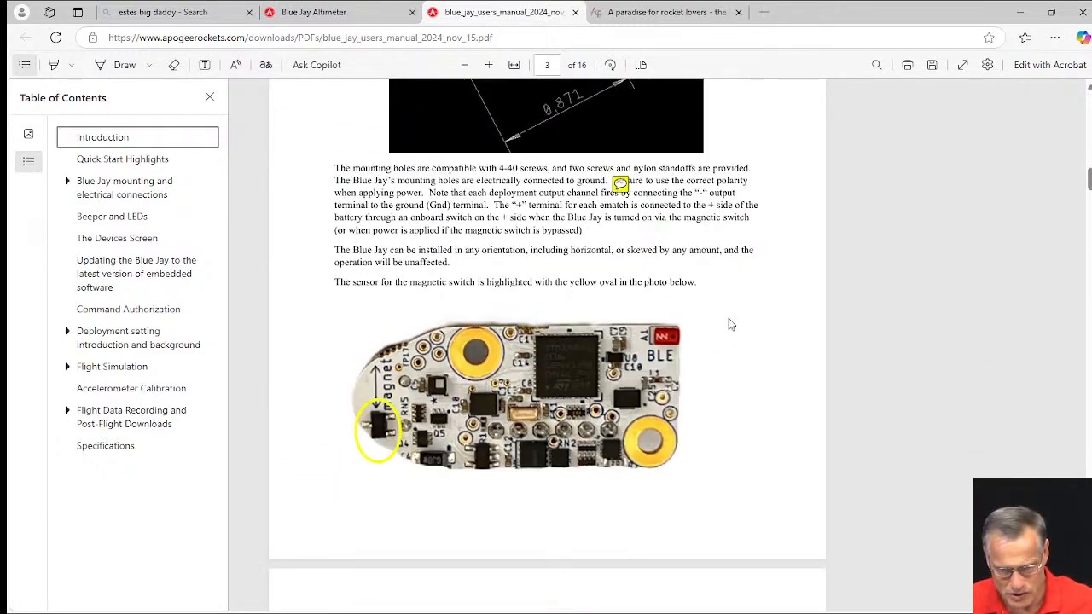
{"action": "scroll", "coordinate": [656, 312], "scroll_direction": "down", "scroll_amount": 8}
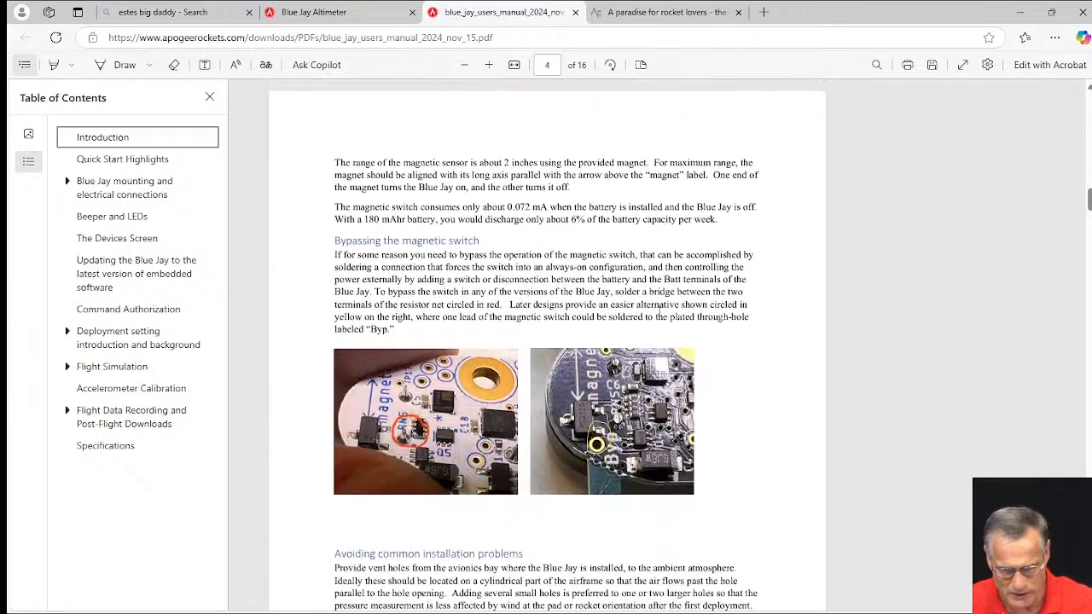
{"action": "scroll", "coordinate": [664, 321], "scroll_direction": "down", "scroll_amount": 12}
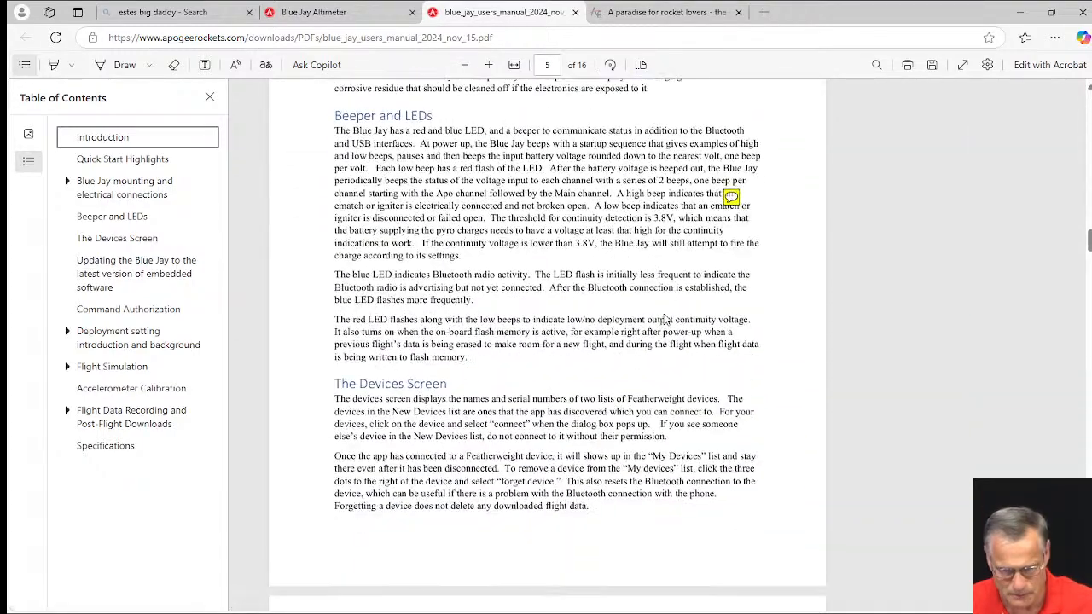
{"action": "scroll", "coordinate": [665, 320], "scroll_direction": "down", "scroll_amount": 9}
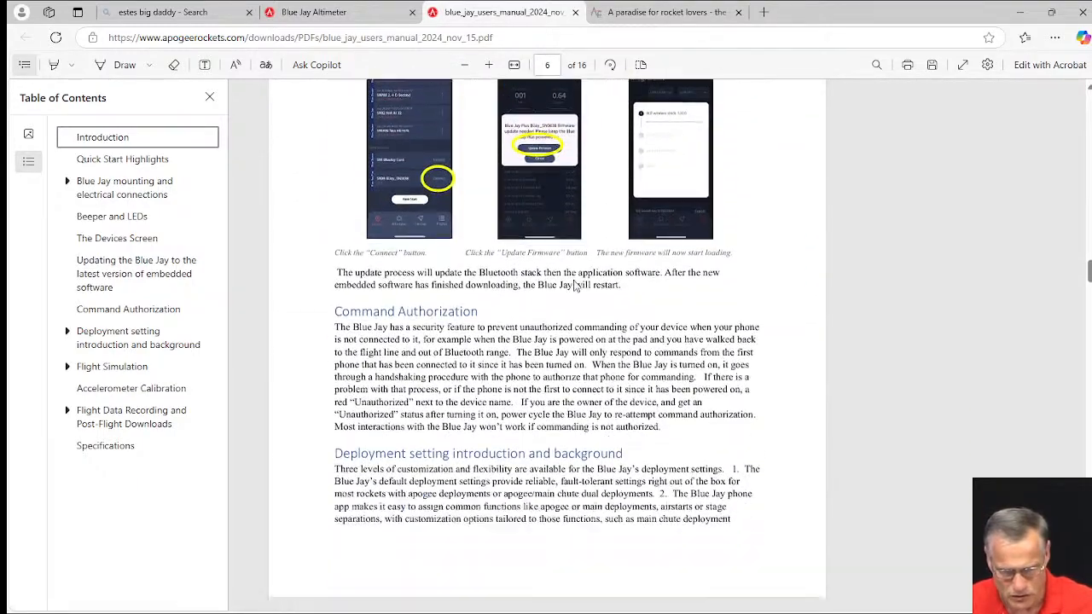
{"action": "scroll", "coordinate": [597, 295], "scroll_direction": "down", "scroll_amount": 10}
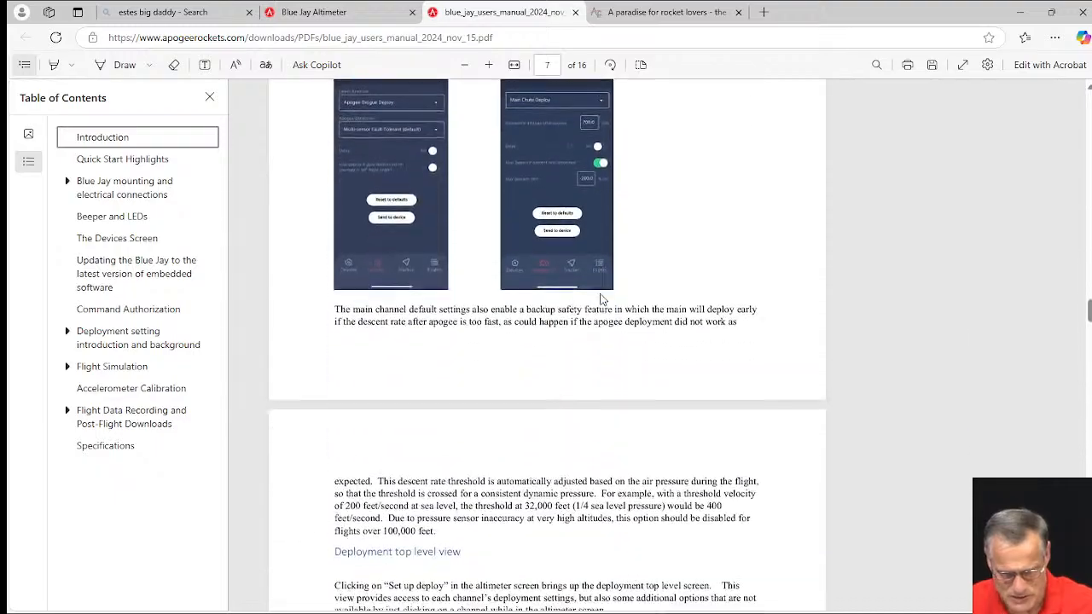
{"action": "scroll", "coordinate": [602, 297], "scroll_direction": "down", "scroll_amount": 12}
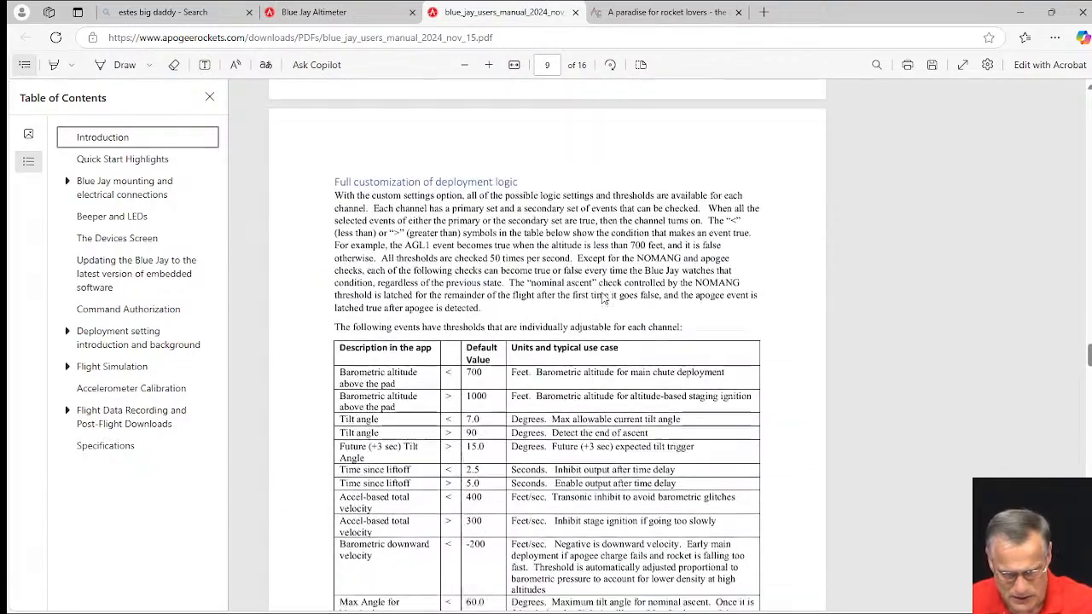
{"action": "scroll", "coordinate": [605, 290], "scroll_direction": "down", "scroll_amount": 6}
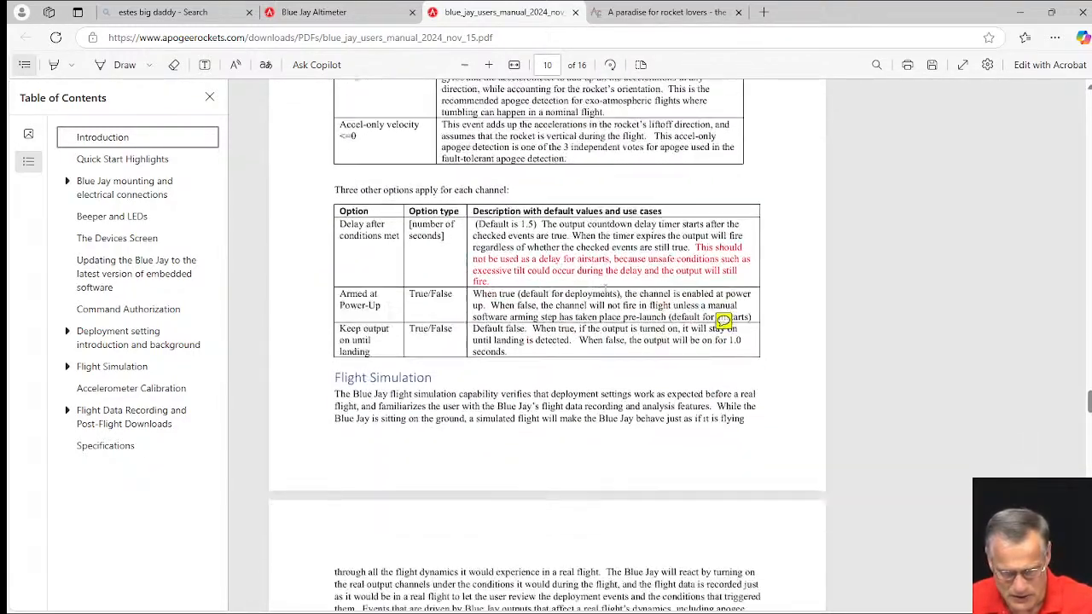
{"action": "scroll", "coordinate": [605, 296], "scroll_direction": "down", "scroll_amount": 4}
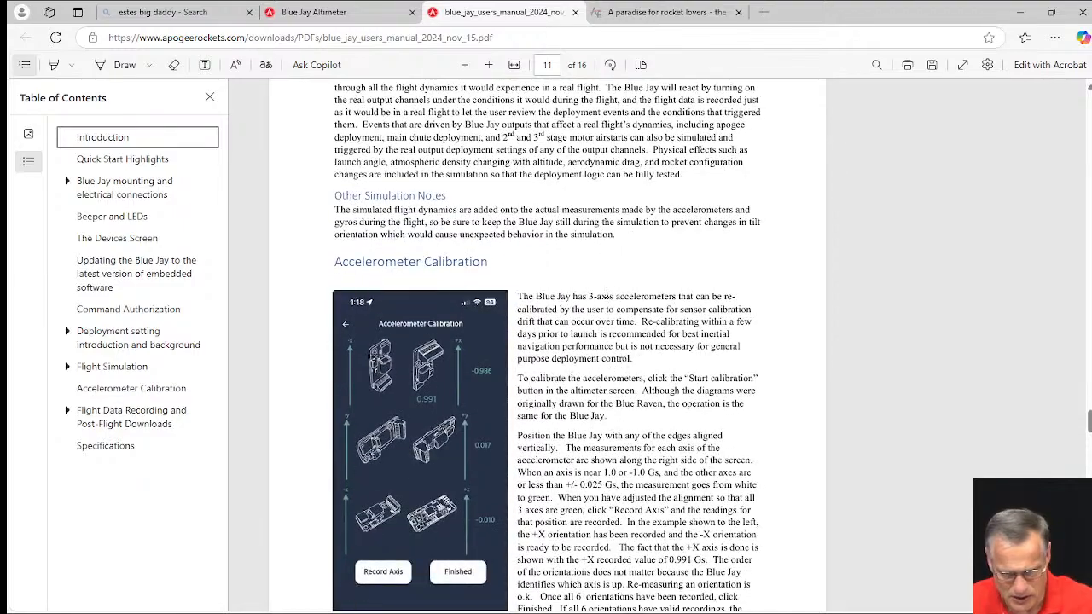
{"action": "scroll", "coordinate": [605, 292], "scroll_direction": "down", "scroll_amount": 15}
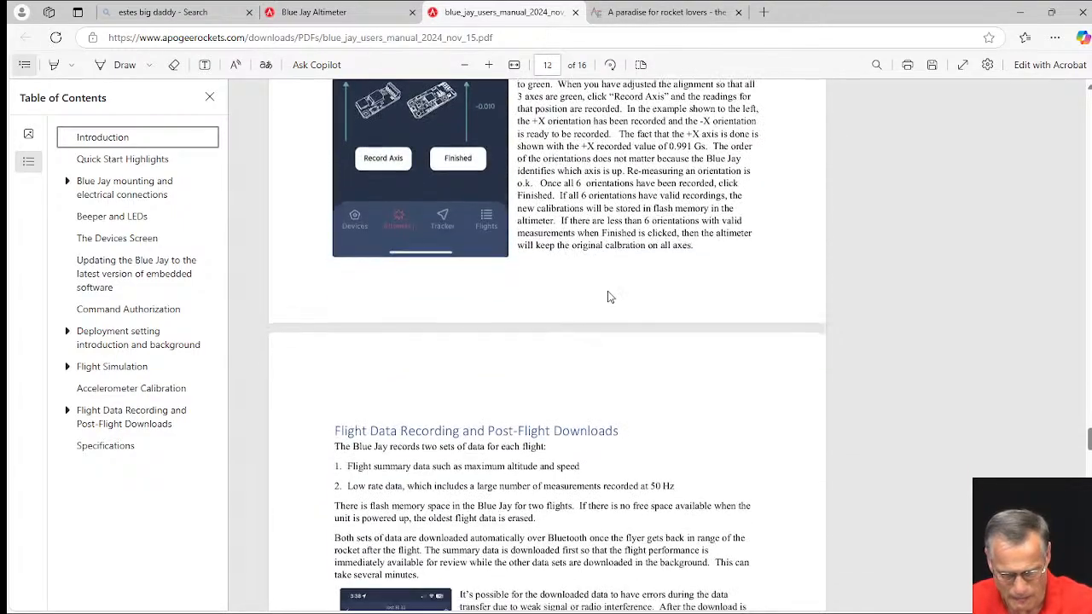
{"action": "scroll", "coordinate": [611, 291], "scroll_direction": "down", "scroll_amount": 10}
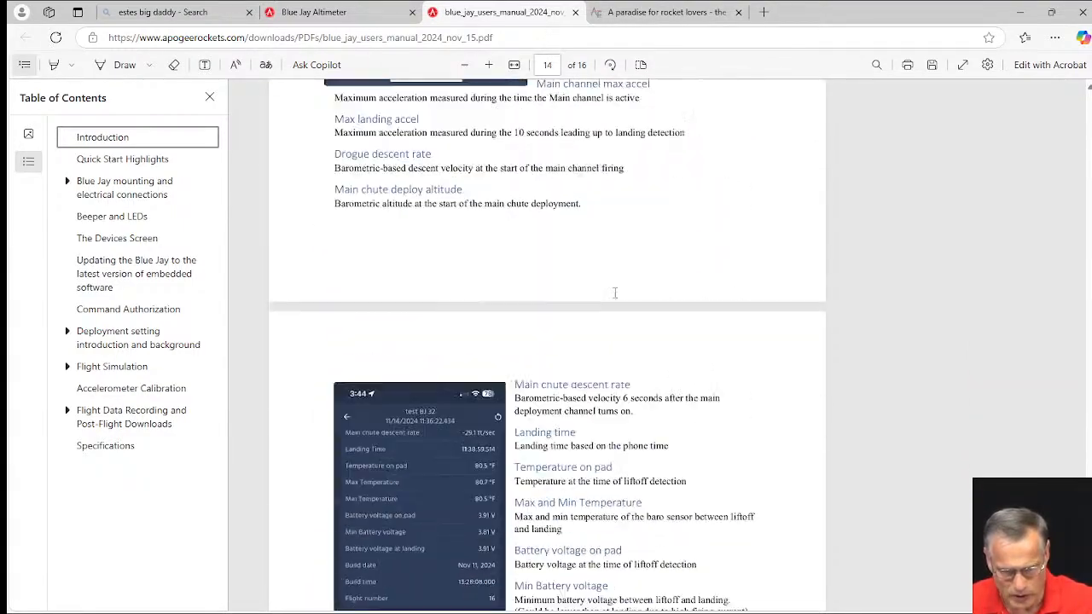
{"action": "scroll", "coordinate": [614, 293], "scroll_direction": "down", "scroll_amount": 12}
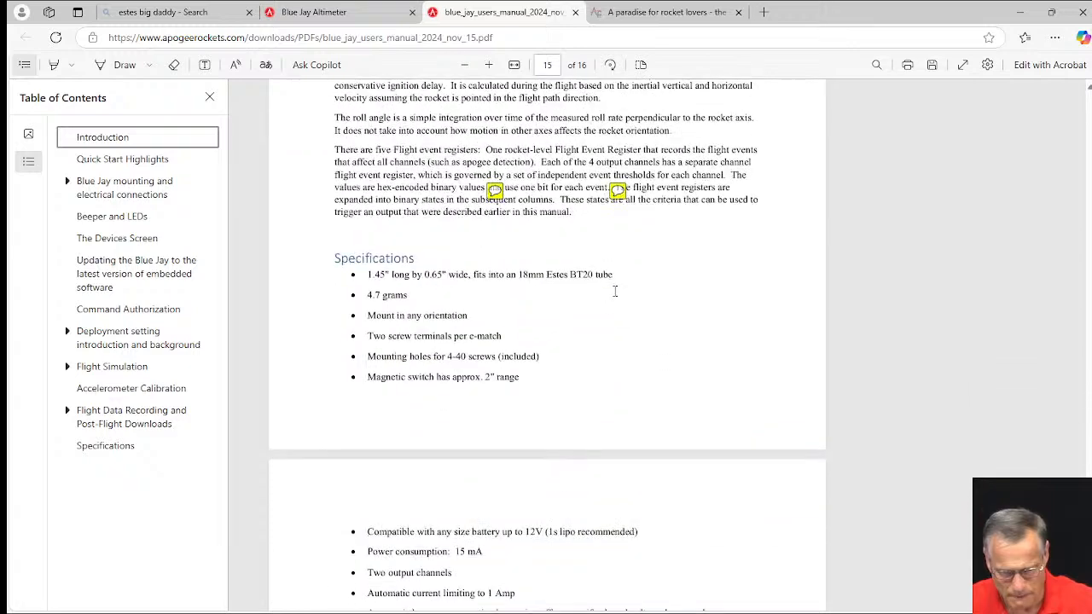
{"action": "scroll", "coordinate": [614, 293], "scroll_direction": "down", "scroll_amount": 5}
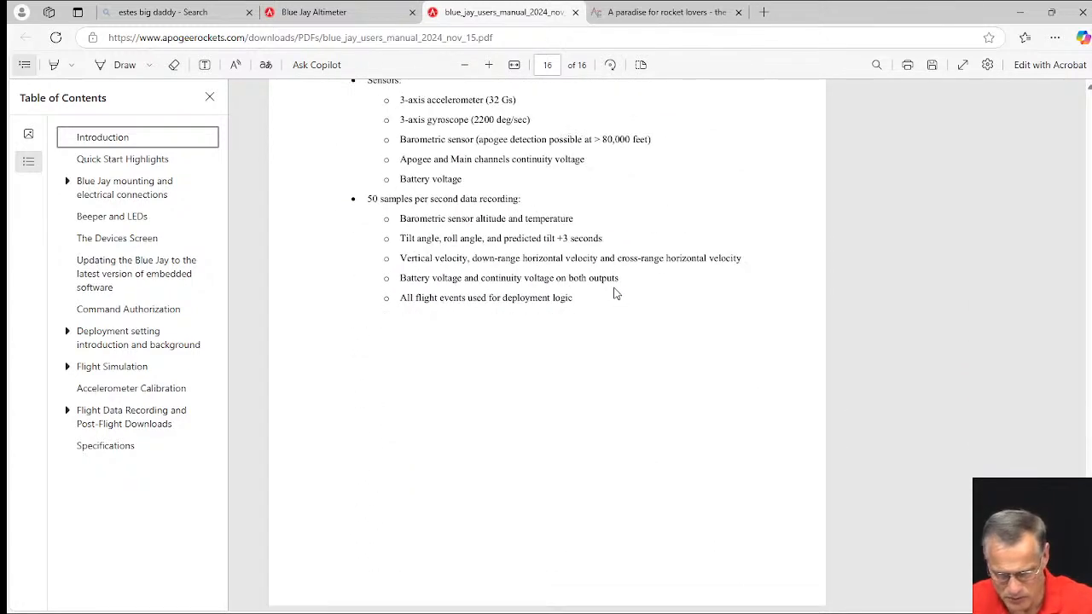
- Go back to the Blue Jay product page, search the site for "blue raven" and open the Blue Raven Altimeter page
{"action": "left_click", "coordinate": [356, 19]}
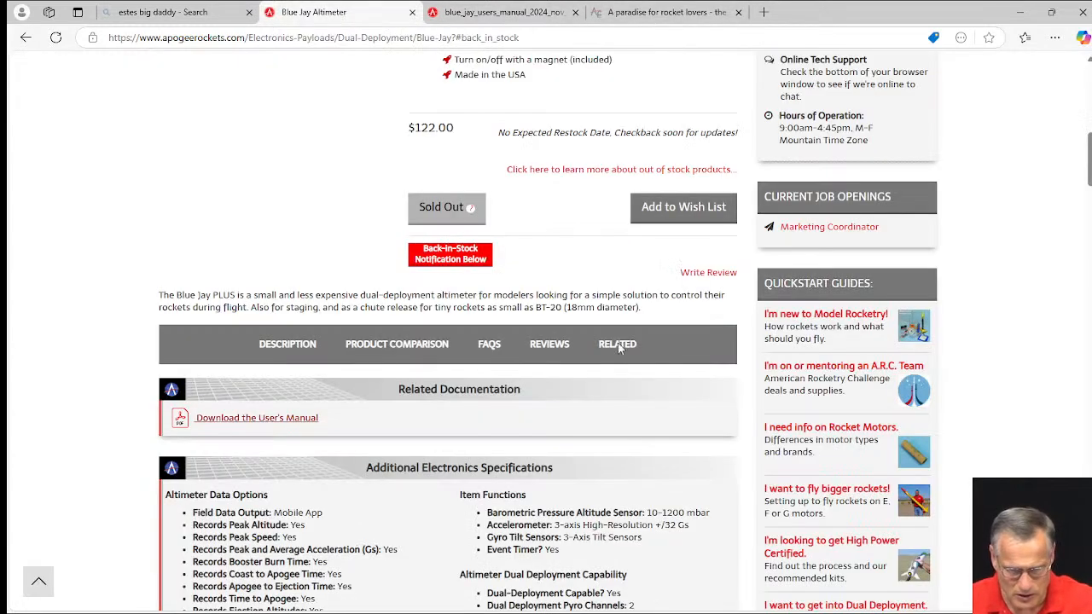
{"action": "scroll", "coordinate": [527, 304], "scroll_direction": "up", "scroll_amount": 8}
{"action": "left_click", "coordinate": [648, 68]}
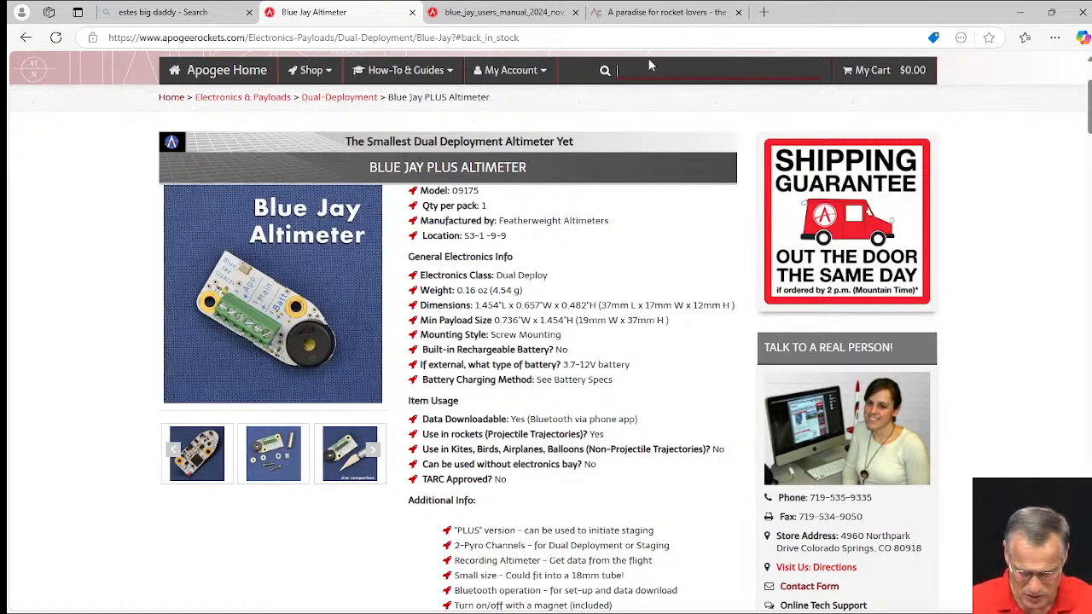
{"action": "type", "text": "blue"}
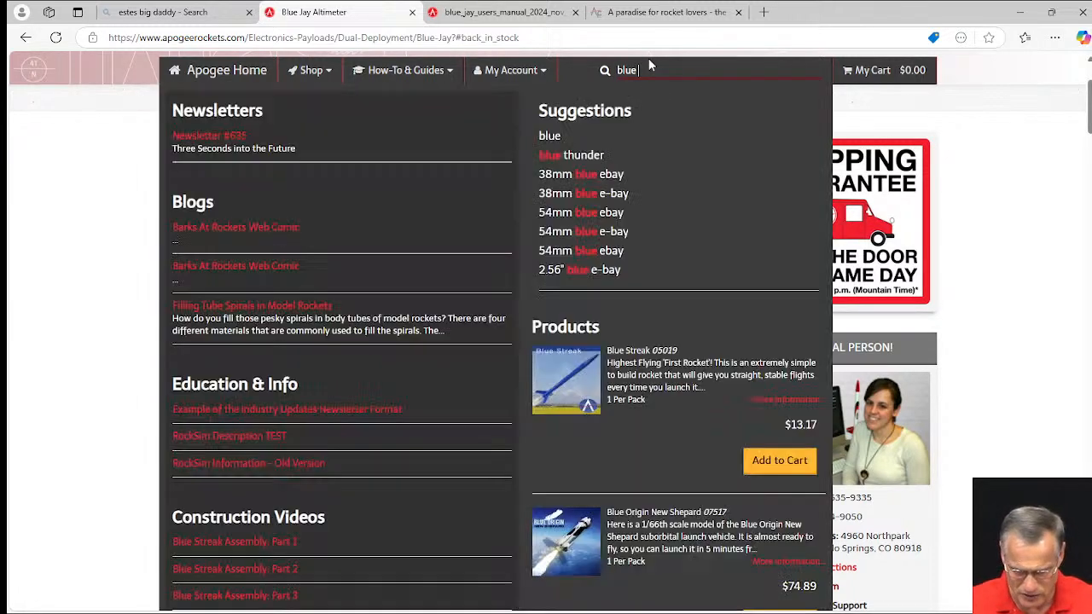
{"action": "type", "text": " raven"}
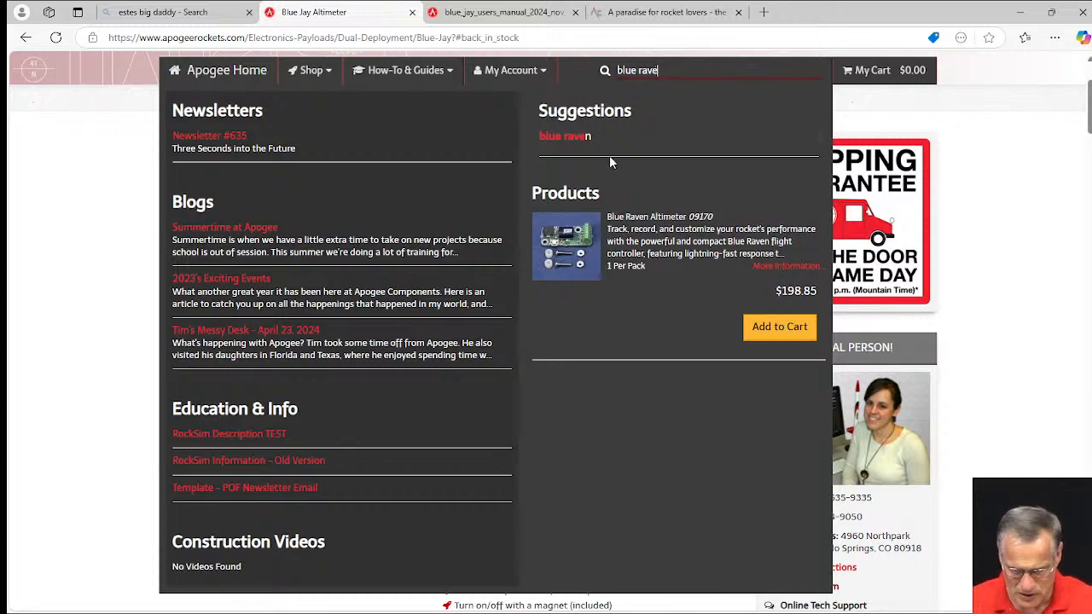
{"action": "left_click", "coordinate": [579, 250]}
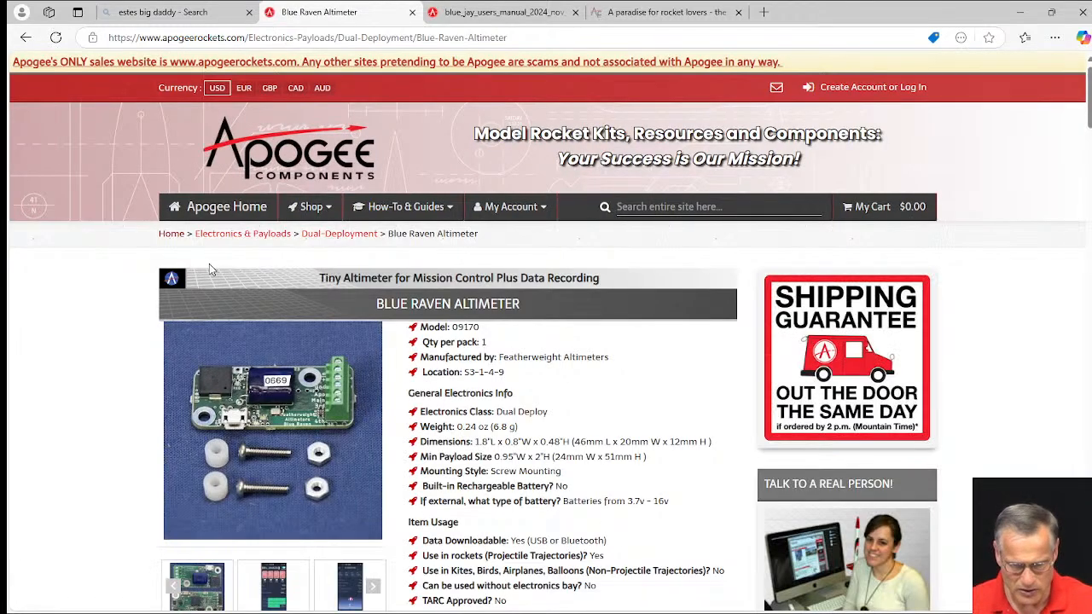
- Open the Blue Raven Quick Start Guide, examine its wiring and mounting diagram, and close it to return to the product details
{"action": "scroll", "coordinate": [283, 138], "scroll_direction": "down", "scroll_amount": 3}
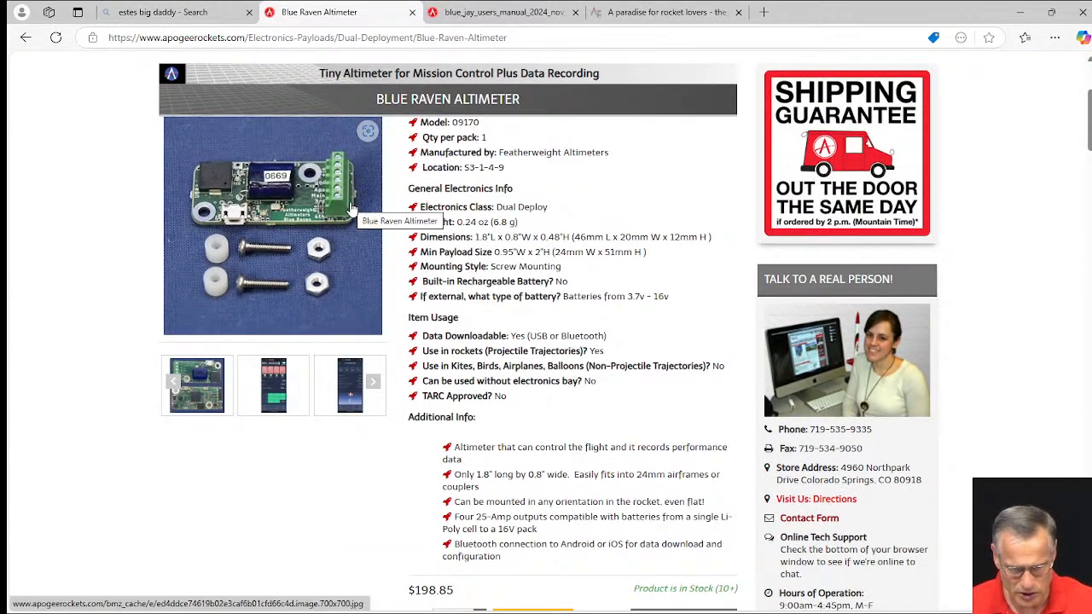
{"action": "scroll", "coordinate": [427, 256], "scroll_direction": "down", "scroll_amount": 3}
{"action": "scroll", "coordinate": [502, 300], "scroll_direction": "down", "scroll_amount": 2}
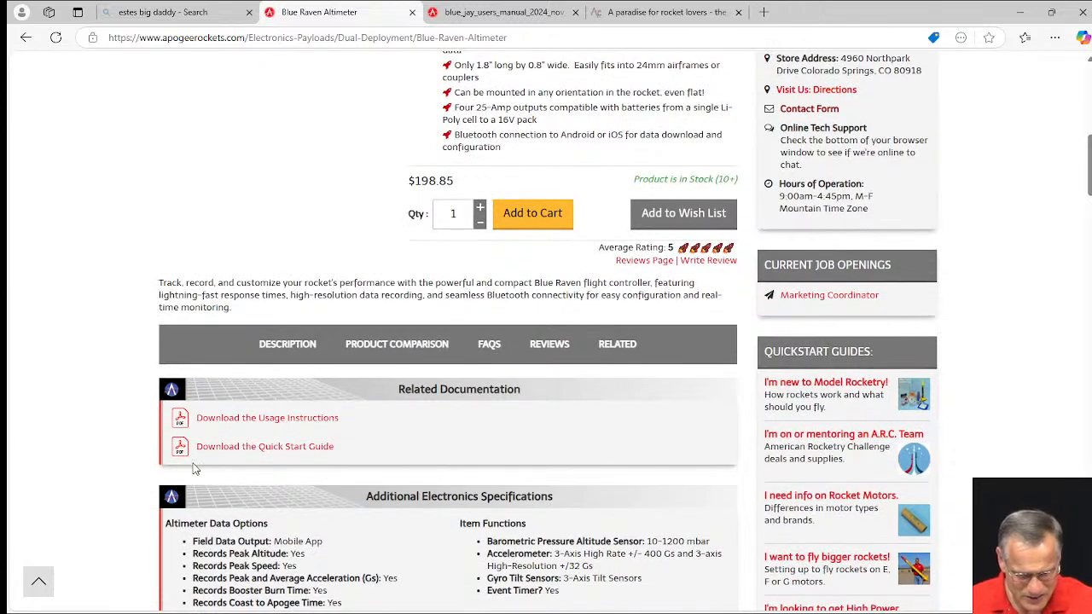
{"action": "left_click", "coordinate": [239, 447]}
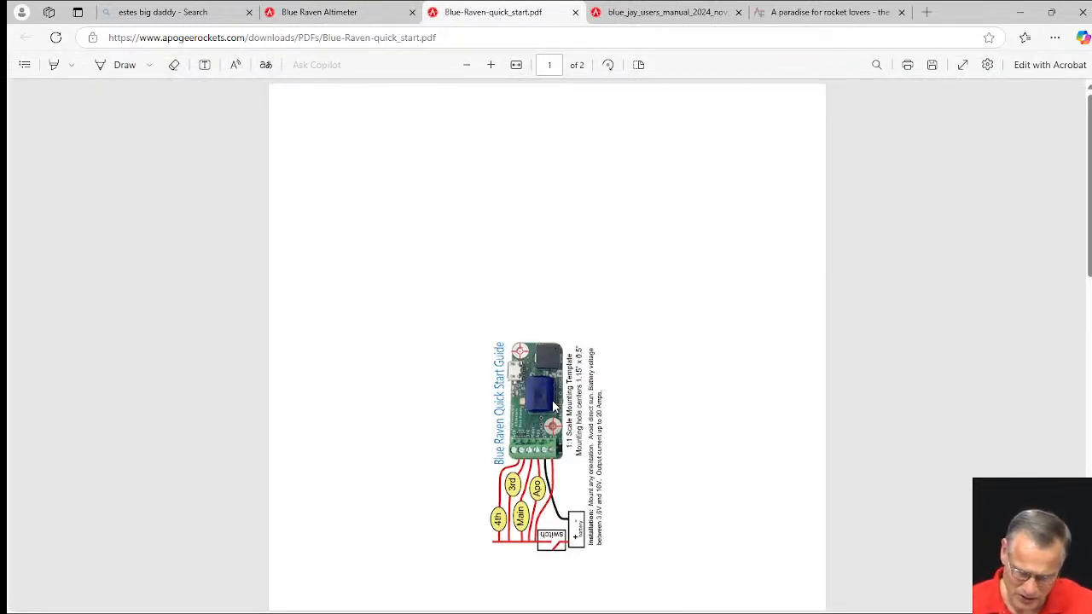
{"action": "scroll", "coordinate": [546, 367], "scroll_direction": "down", "scroll_amount": 3}
{"action": "scroll", "coordinate": [553, 254], "scroll_direction": "up", "scroll_amount": 1}
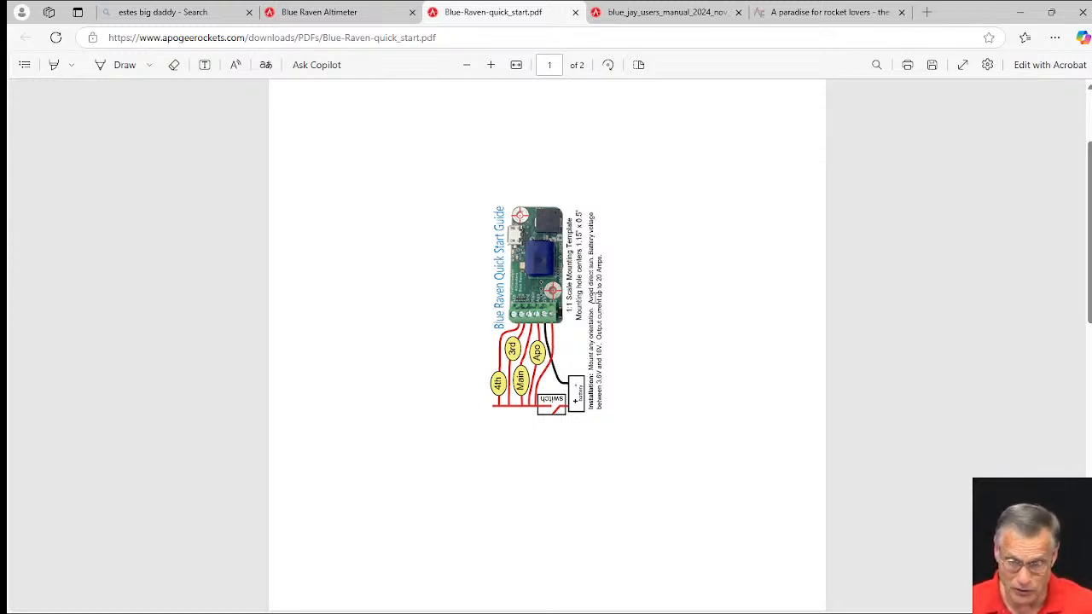
{"action": "left_click", "coordinate": [575, 13]}
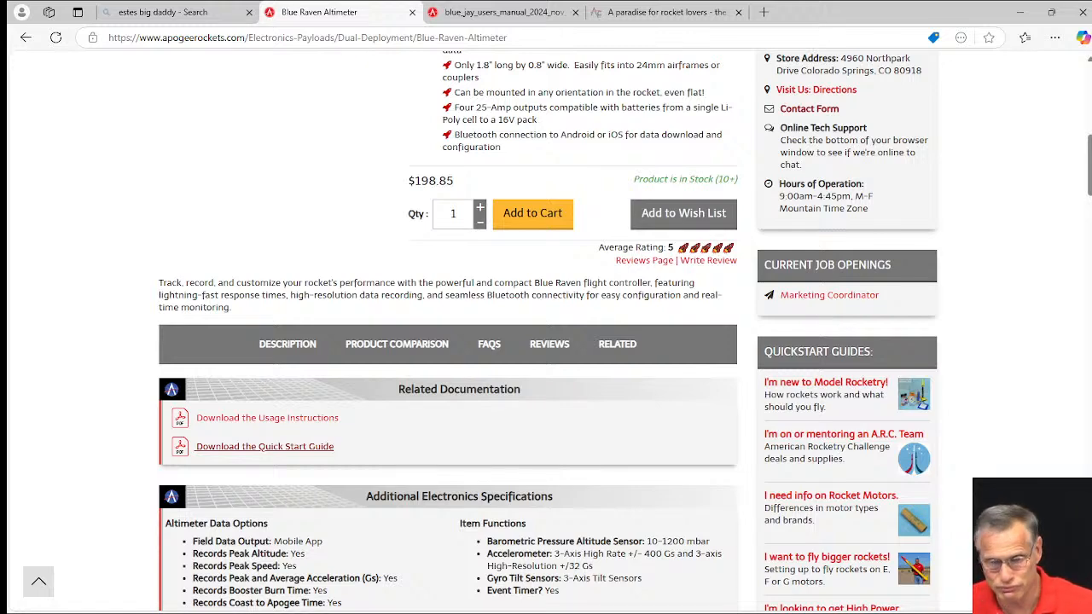
{"action": "scroll", "coordinate": [521, 217], "scroll_direction": "up", "scroll_amount": 3}
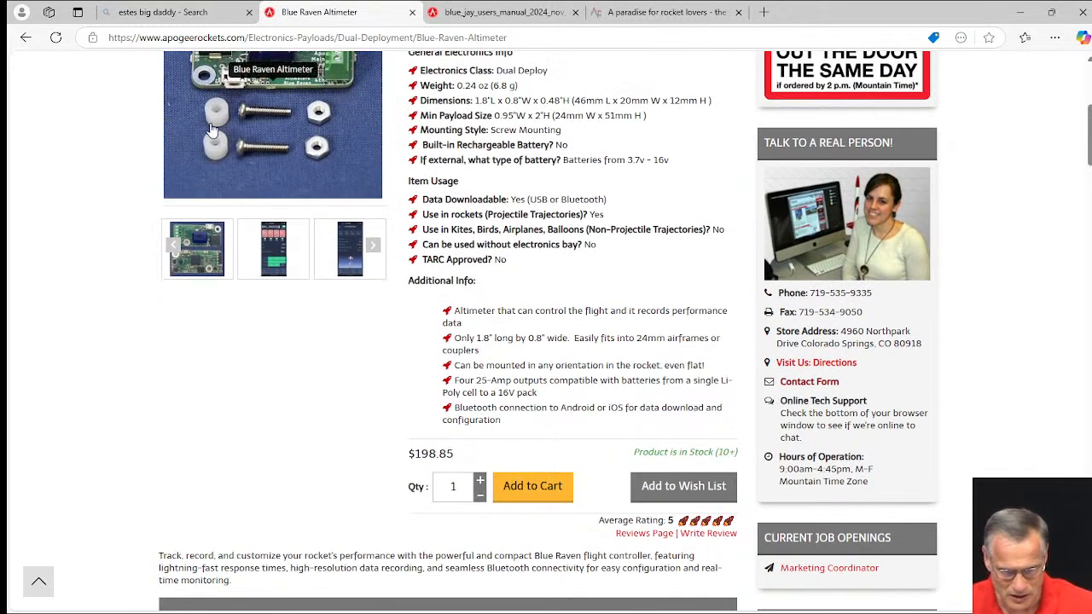
- Open the Blue Jay PLUS Altimeter page through a site search for "blue ja" and examine its enlarged product photo
{"action": "scroll", "coordinate": [212, 129], "scroll_direction": "up", "scroll_amount": 4}
{"action": "scroll", "coordinate": [633, 114], "scroll_direction": "down", "scroll_amount": 2}
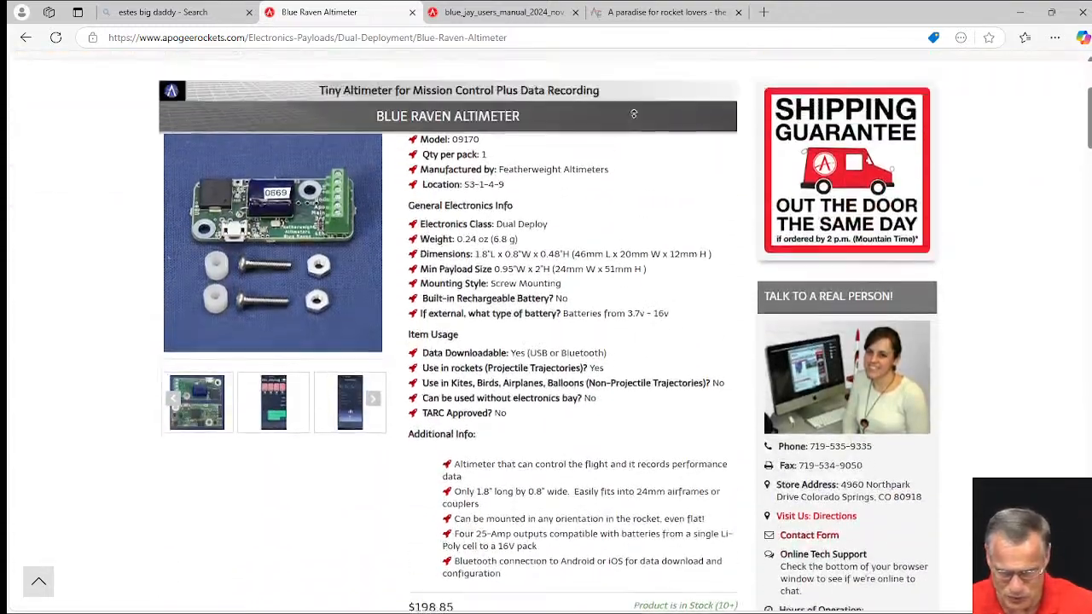
{"action": "scroll", "coordinate": [634, 114], "scroll_direction": "up", "scroll_amount": 2}
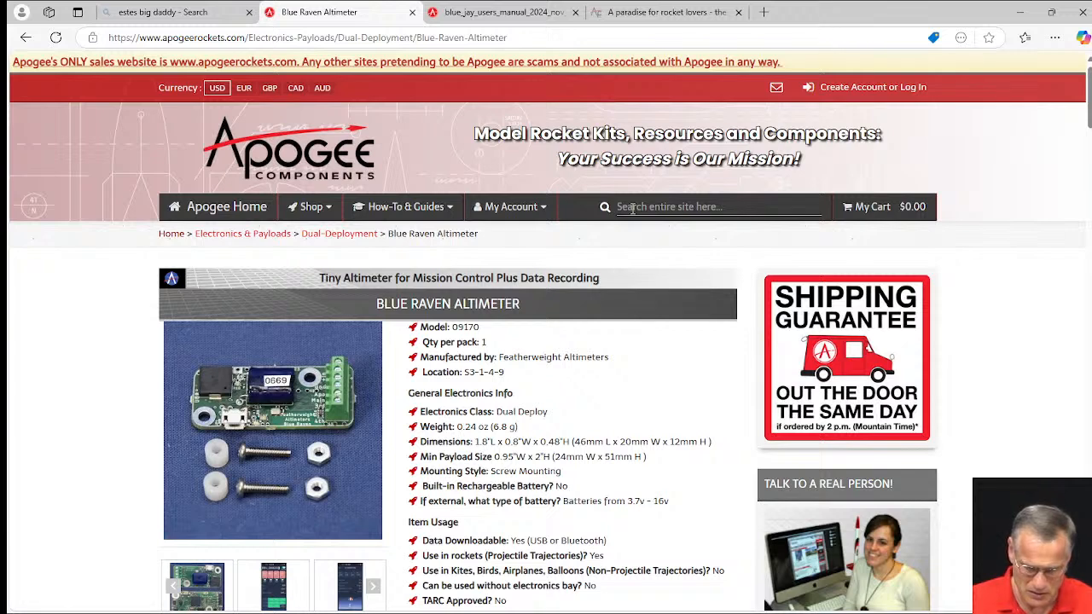
{"action": "left_click", "coordinate": [631, 208]}
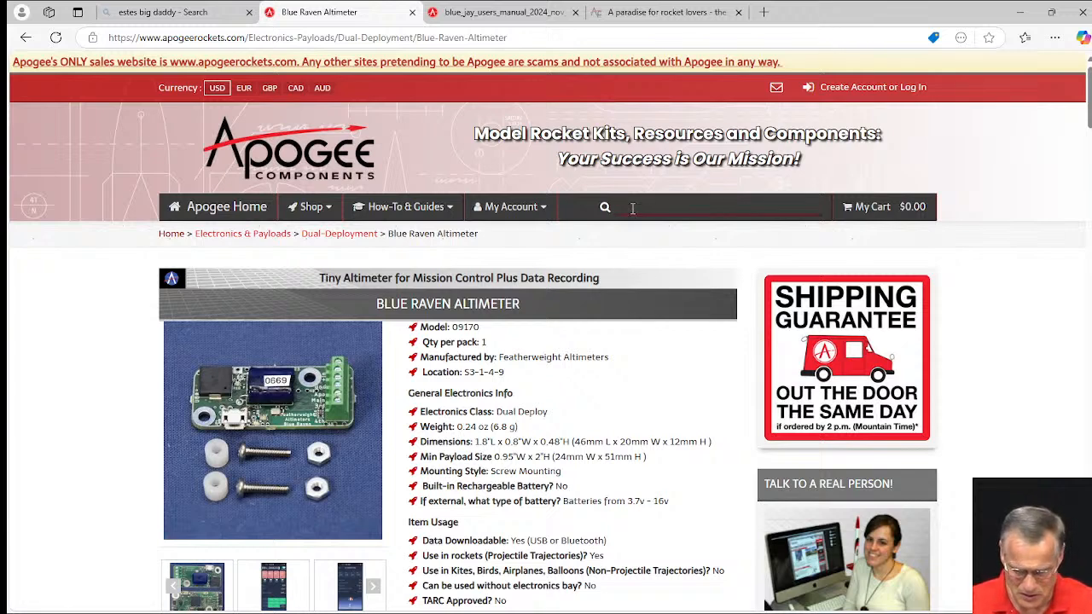
{"action": "type", "text": "blue ja"}
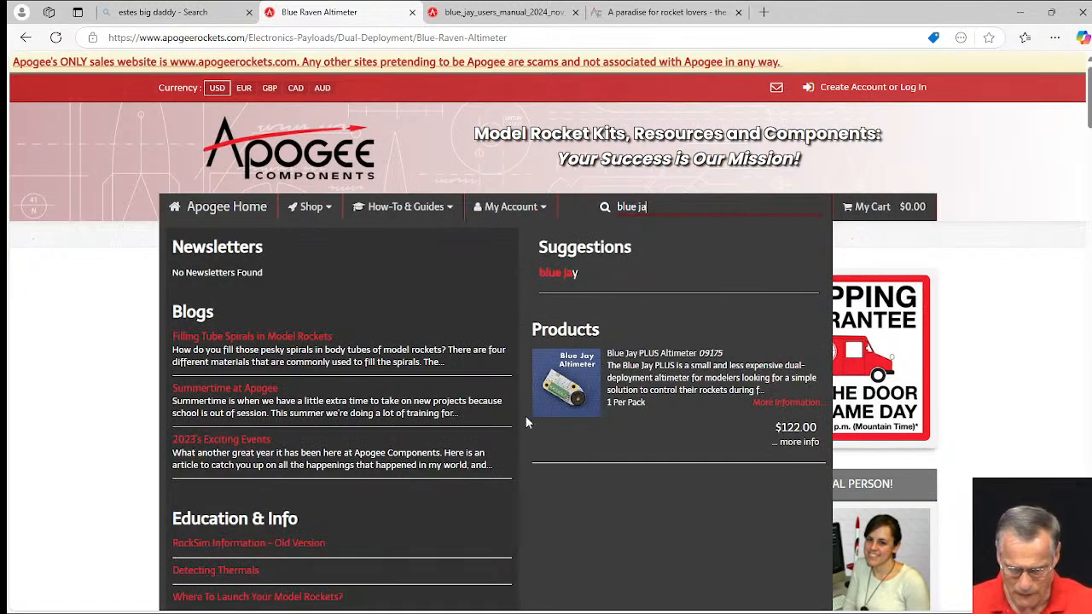
{"action": "left_click", "coordinate": [573, 394]}
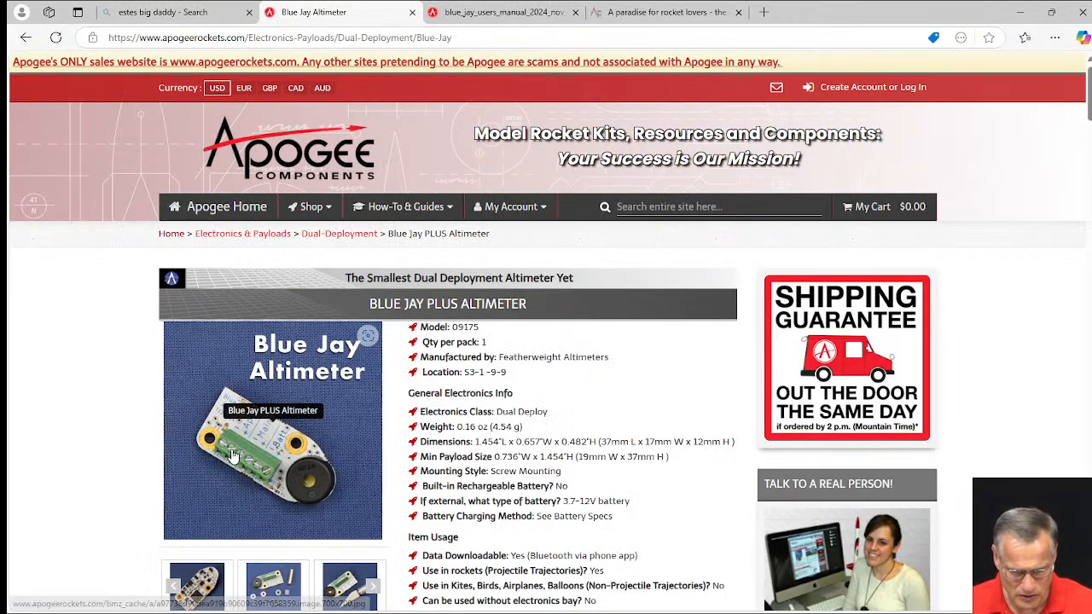
{"action": "left_click", "coordinate": [277, 446]}
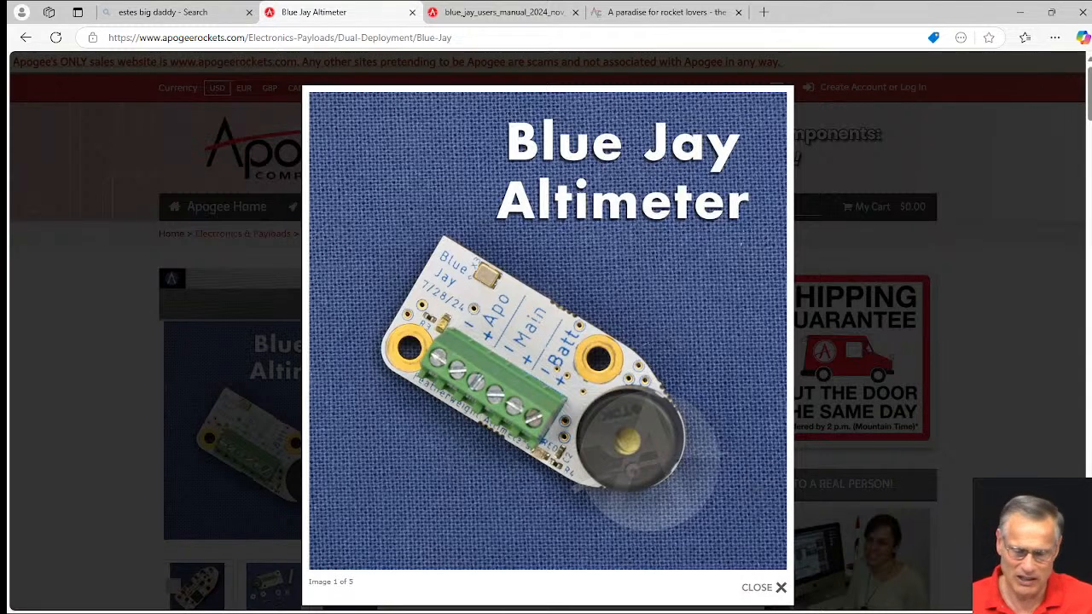
{"action": "left_click", "coordinate": [756, 586]}
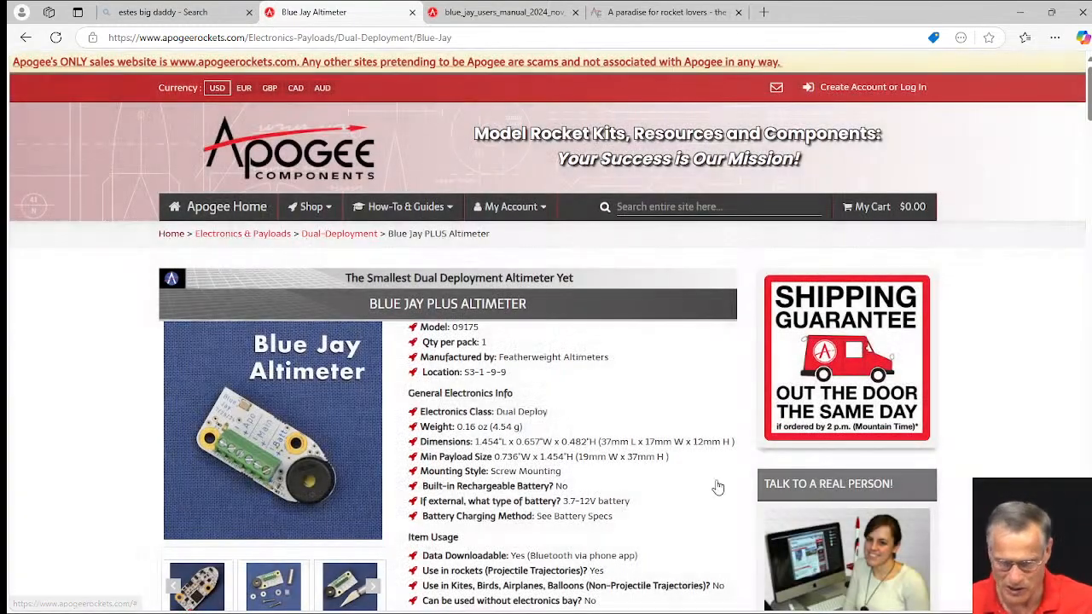
- Search the site for "needle" and open the Needle File Set product page
{"action": "left_click", "coordinate": [647, 207]}
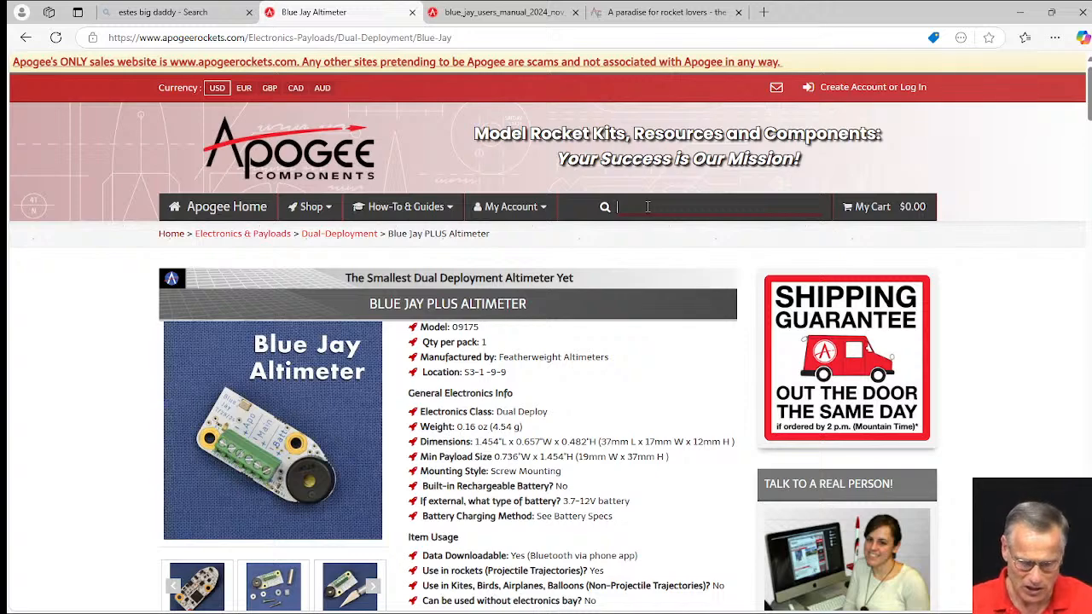
{"action": "type", "text": "n"}
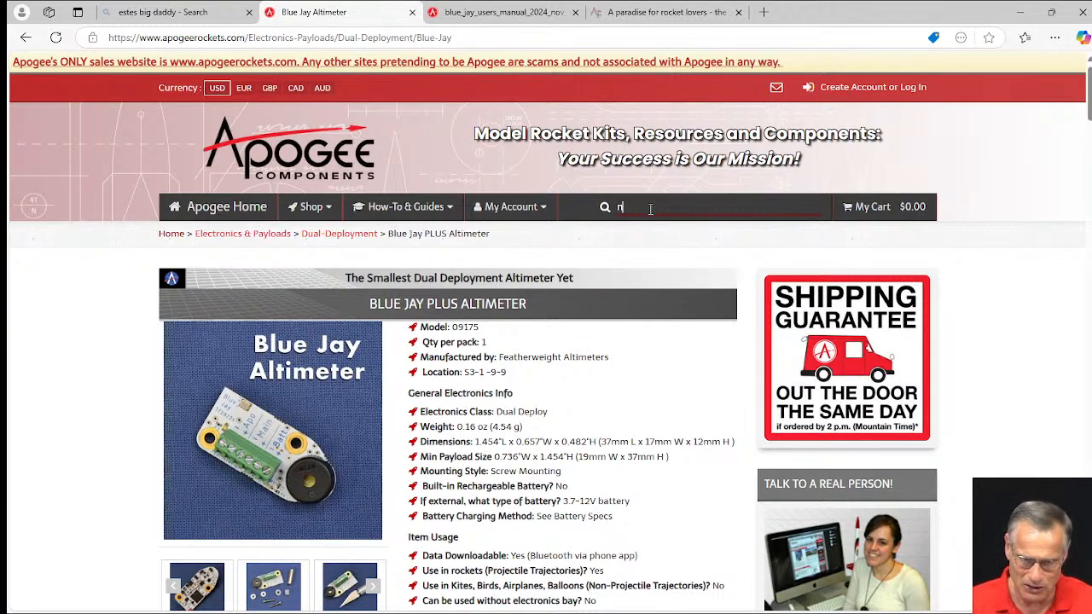
{"action": "type", "text": "eedl"}
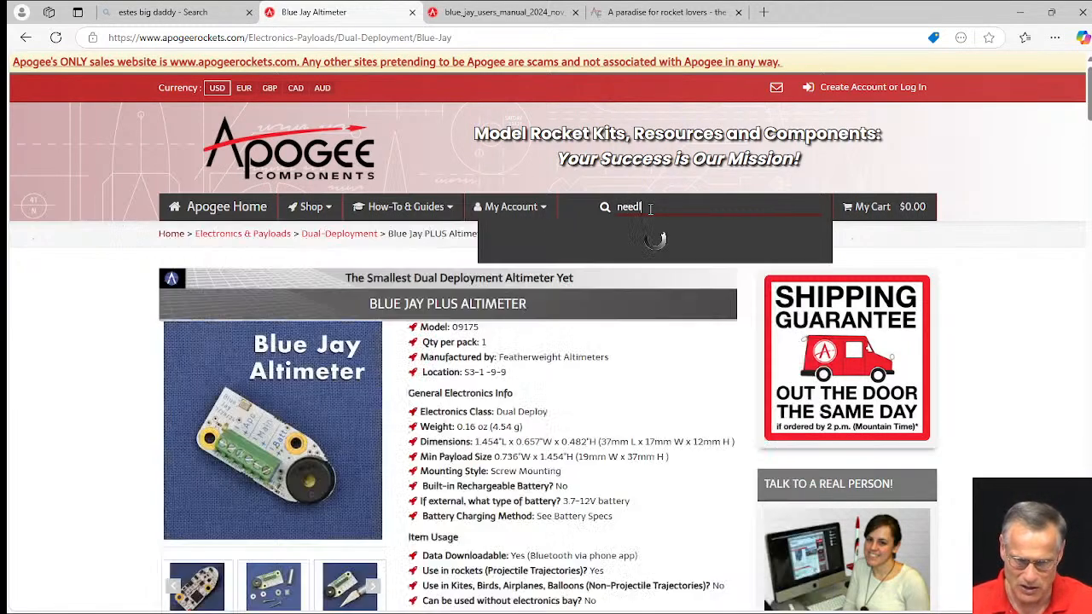
{"action": "type", "text": "e"}
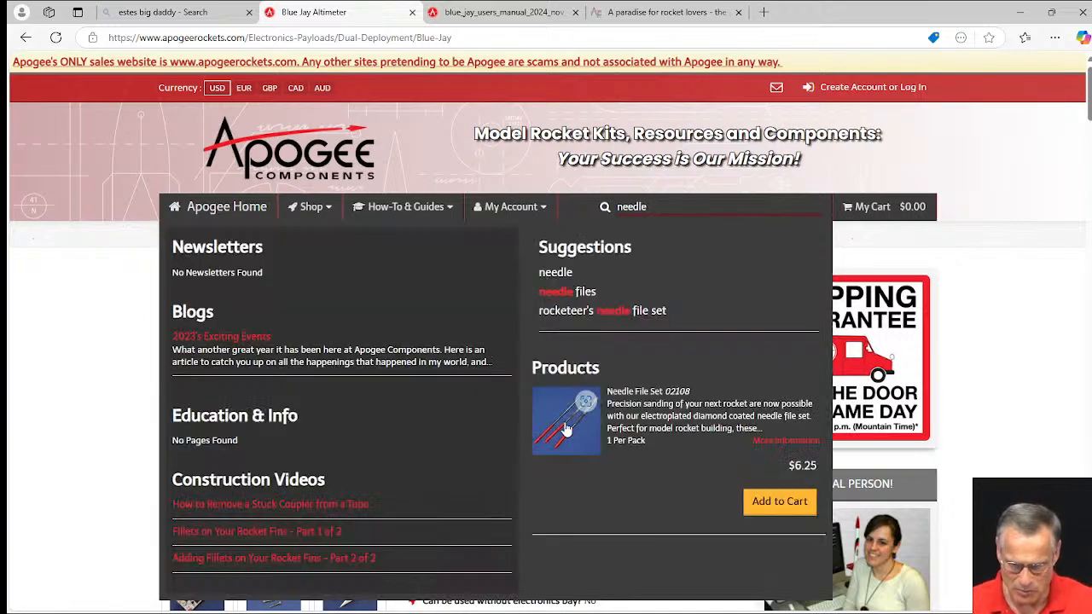
{"action": "left_click", "coordinate": [565, 429]}
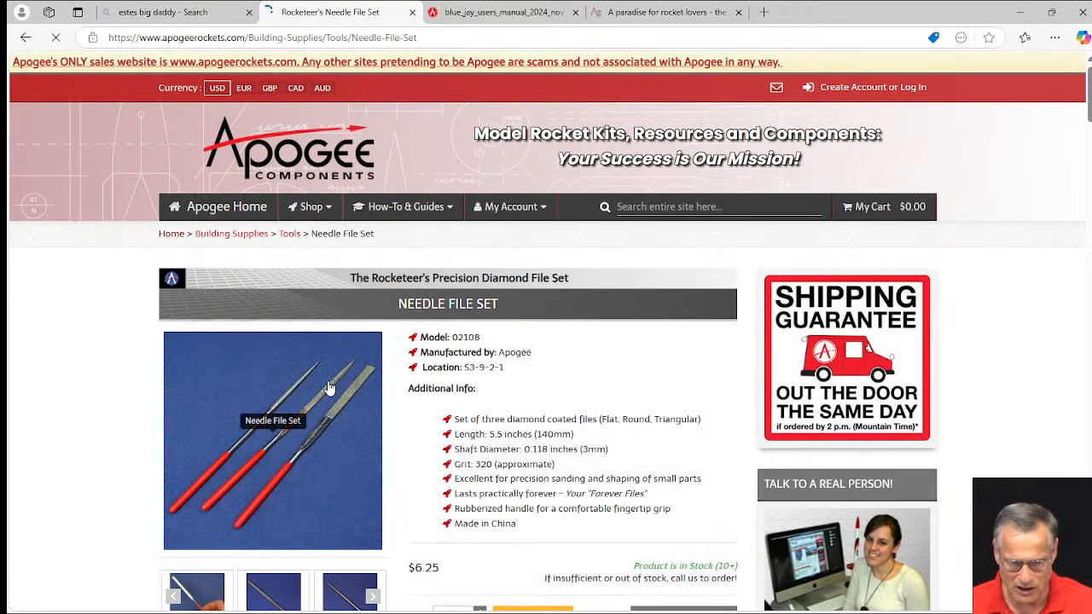
- Look through the enlarged photos of the needle files, close them, and skim the rest of the product page
{"action": "scroll", "coordinate": [328, 388], "scroll_direction": "down", "scroll_amount": 3}
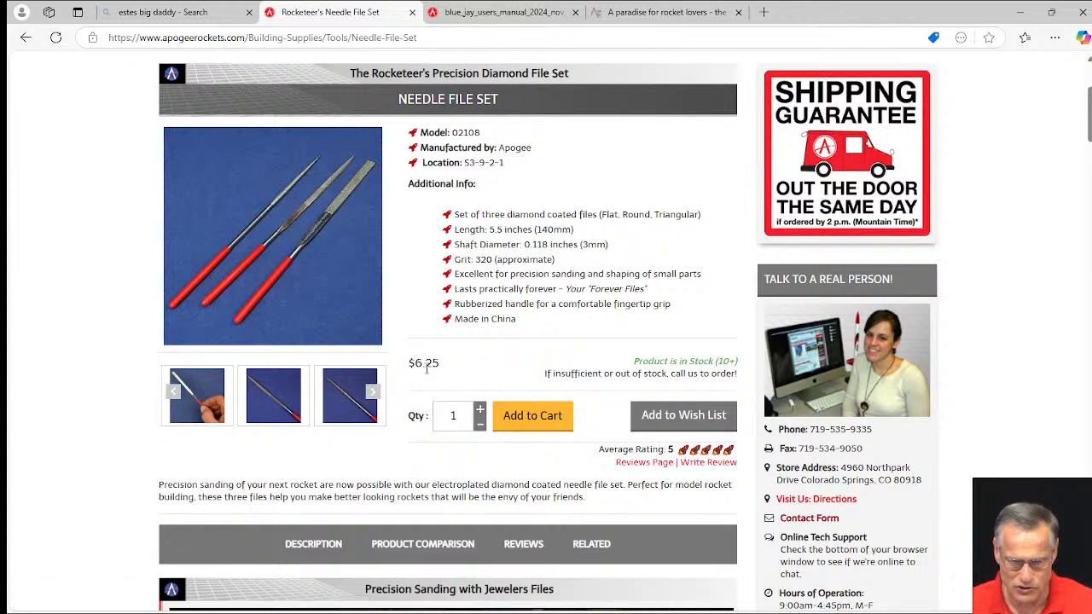
{"action": "left_click", "coordinate": [282, 232]}
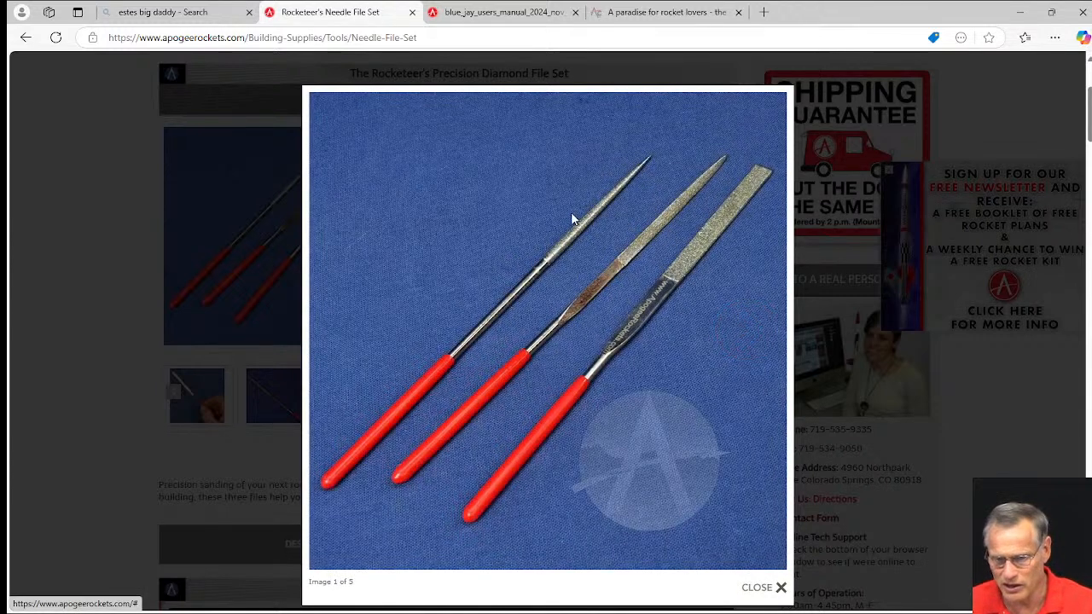
{"action": "left_click", "coordinate": [751, 337]}
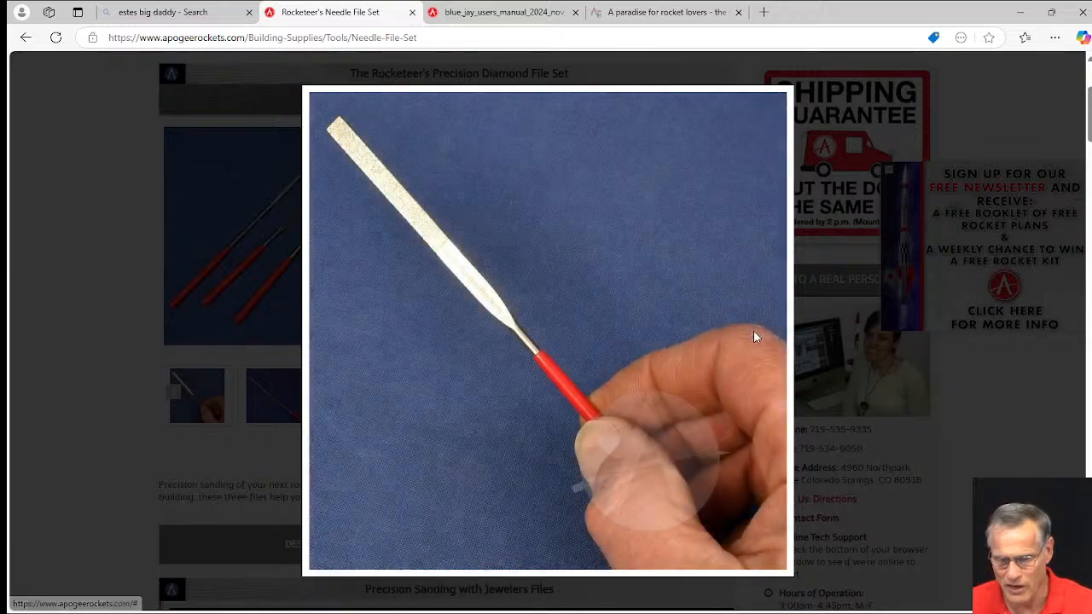
{"action": "left_click", "coordinate": [754, 337]}
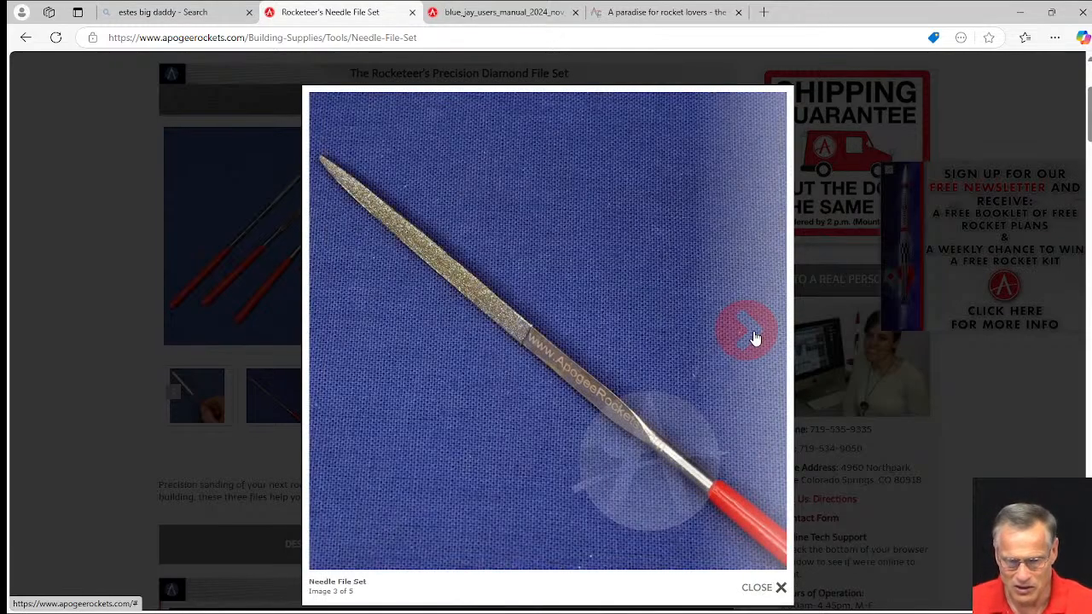
{"action": "left_click", "coordinate": [754, 338]}
{"action": "left_click", "coordinate": [752, 337]}
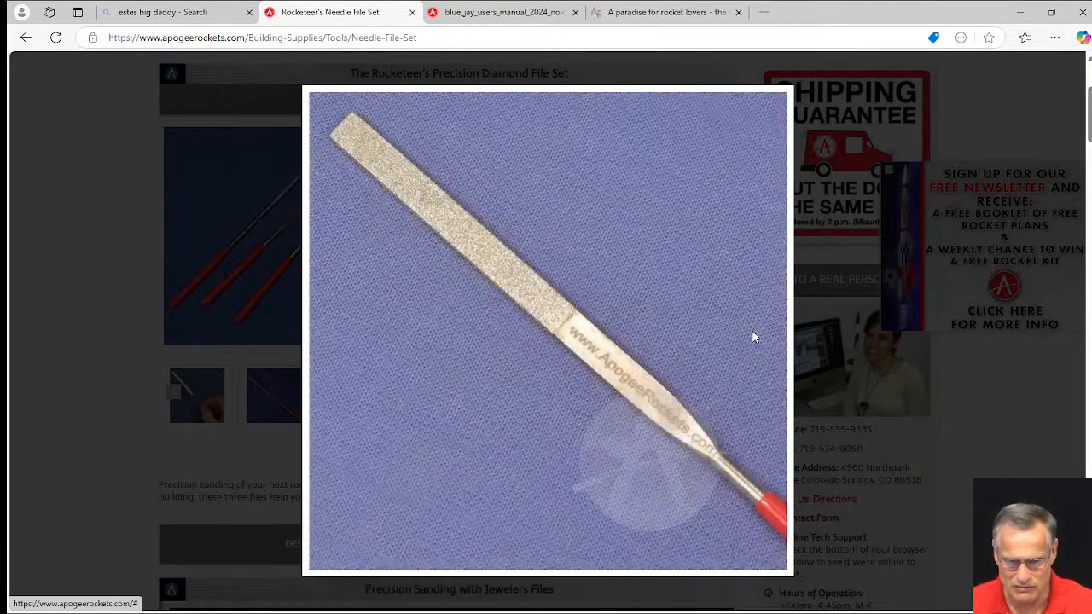
{"action": "left_click", "coordinate": [811, 282]}
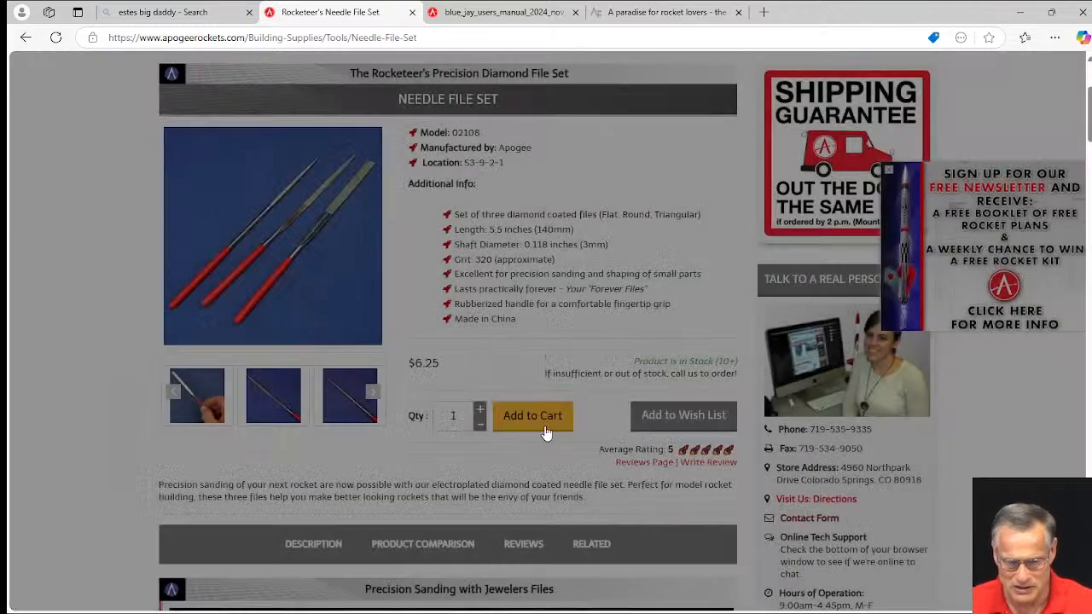
{"action": "scroll", "coordinate": [482, 443], "scroll_direction": "down", "scroll_amount": 3}
{"action": "scroll", "coordinate": [482, 443], "scroll_direction": "down", "scroll_amount": 1}
{"action": "scroll", "coordinate": [32, 383], "scroll_direction": "up", "scroll_amount": 4}
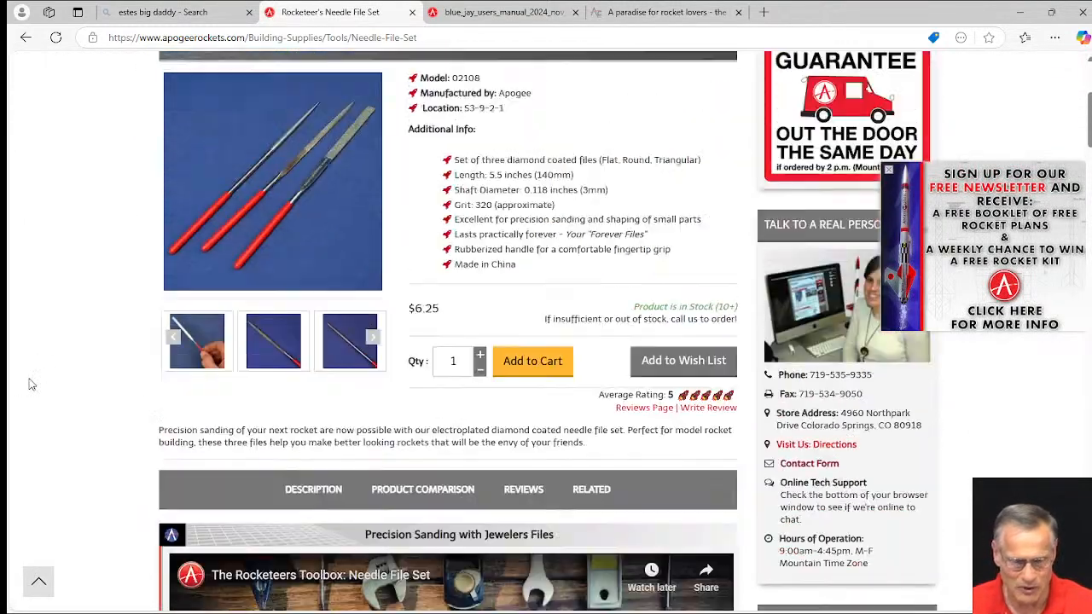
{"action": "scroll", "coordinate": [180, 387], "scroll_direction": "up", "scroll_amount": 2}
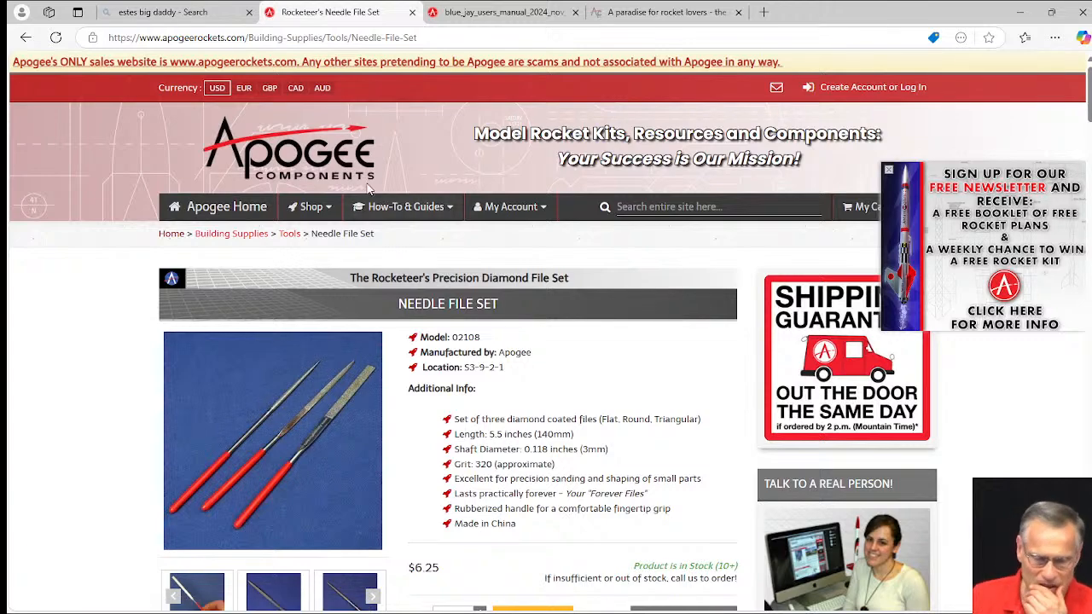
- Open the list of all Advanced Construction Videos and search the page for "carve"
{"action": "mouse_move", "coordinate": [384, 209]}
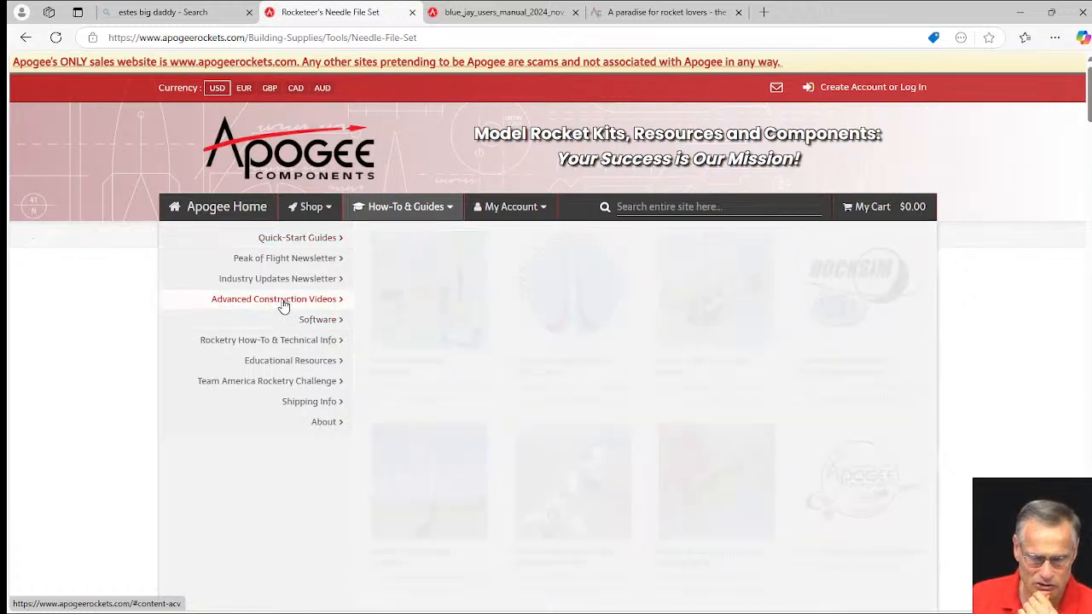
{"action": "mouse_move", "coordinate": [284, 303]}
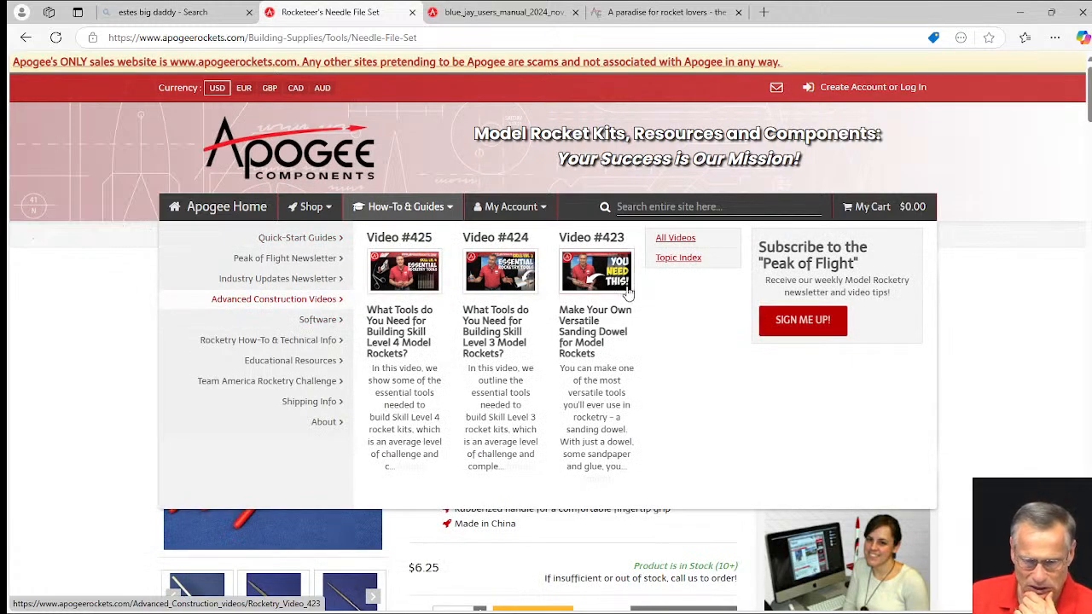
{"action": "left_click", "coordinate": [675, 239]}
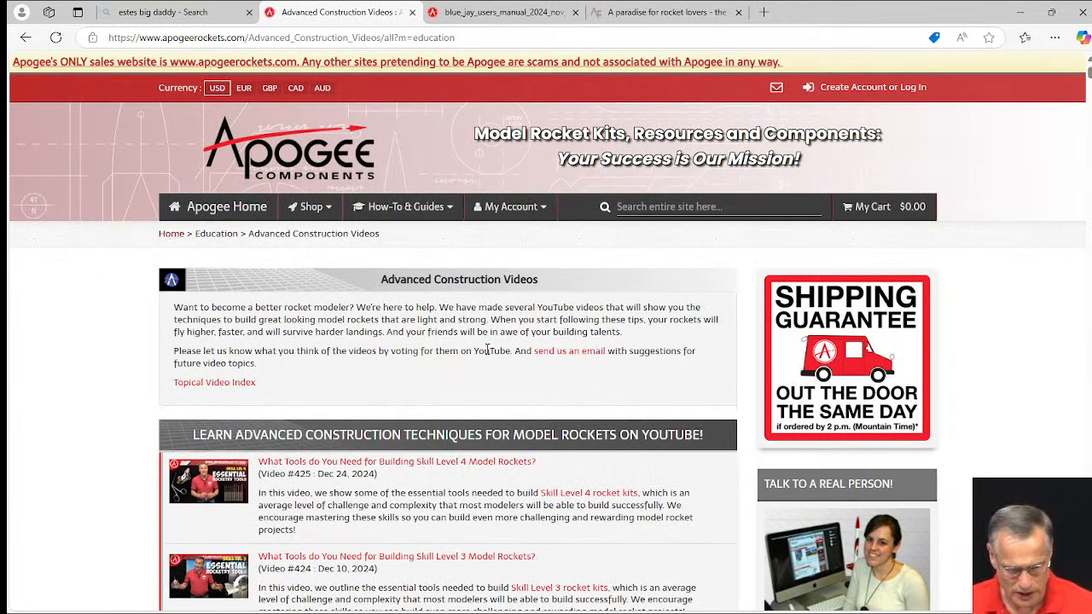
{"action": "key", "text": "ctrl+f"}
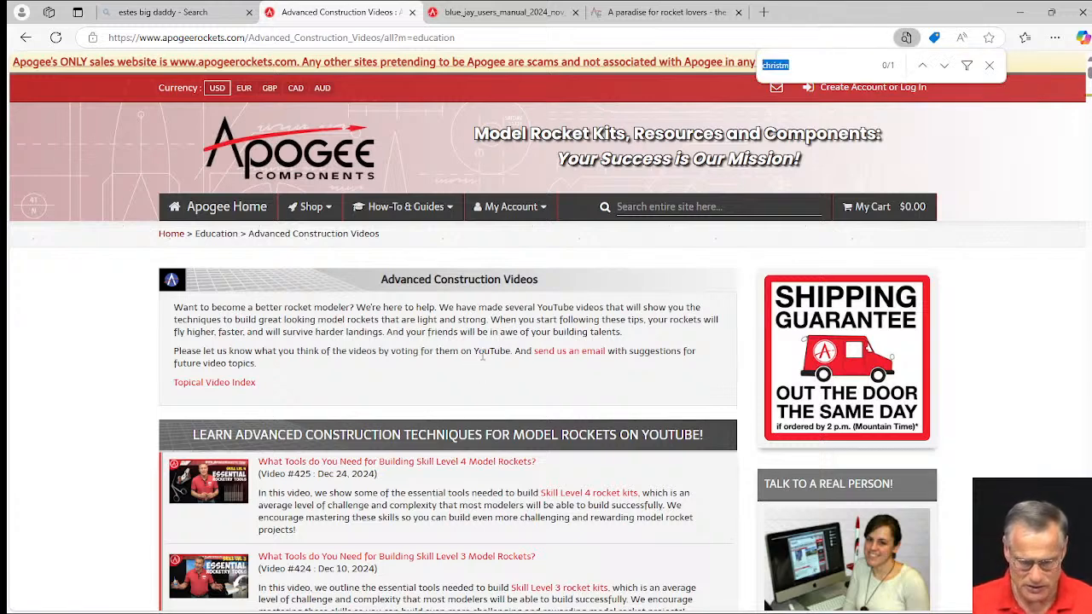
{"action": "type", "text": "carve"}
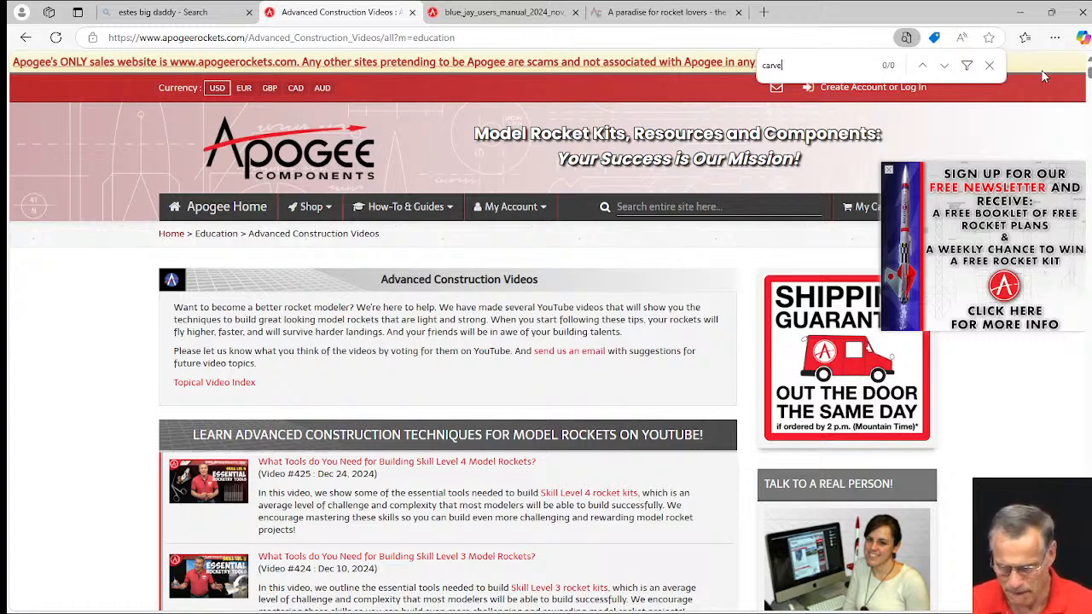
- Search the Advanced Construction Videos page for "shape" and go through the matching video entries
{"action": "double_click", "coordinate": [772, 66]}
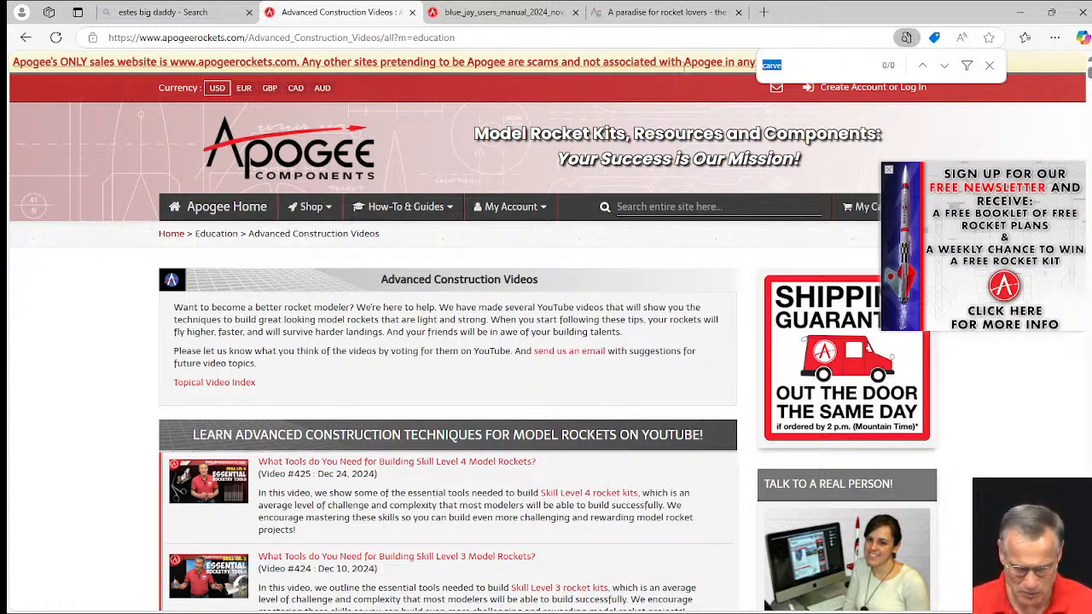
{"action": "type", "text": "shape"}
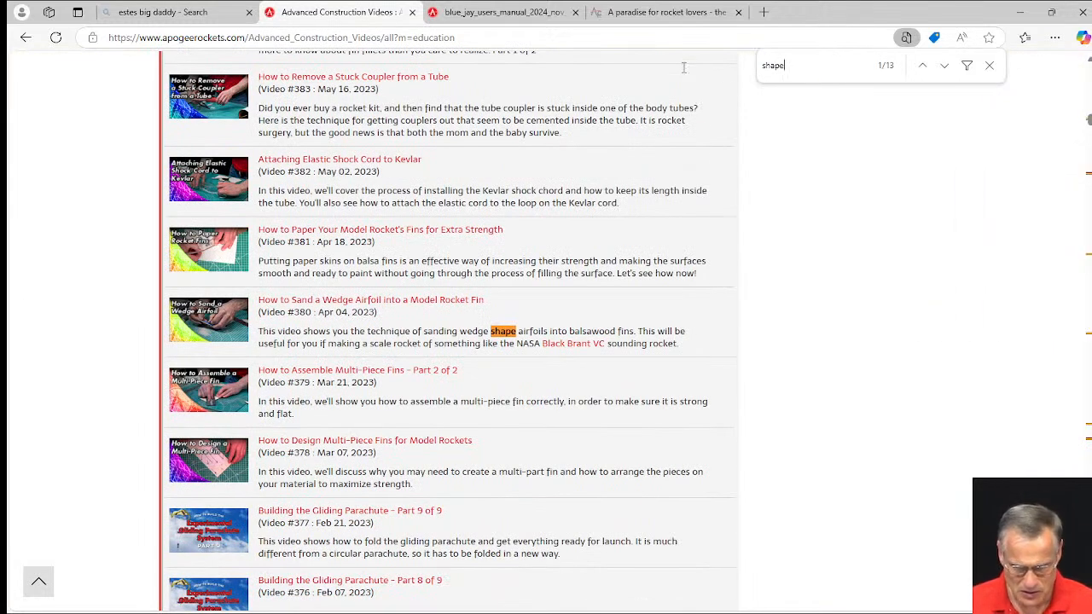
{"action": "left_click", "coordinate": [922, 67]}
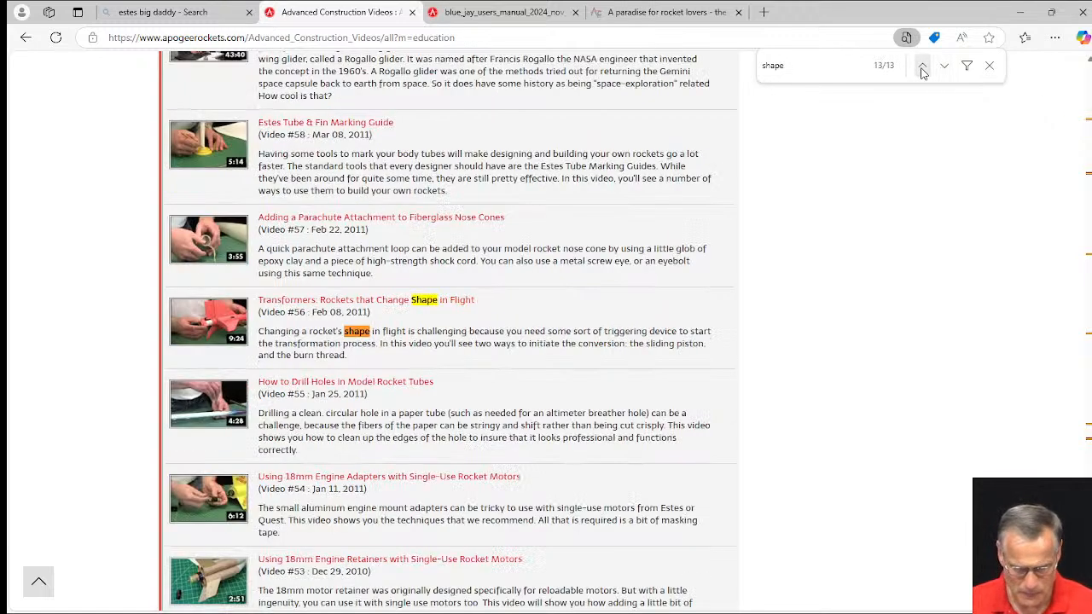
{"action": "left_click", "coordinate": [922, 66]}
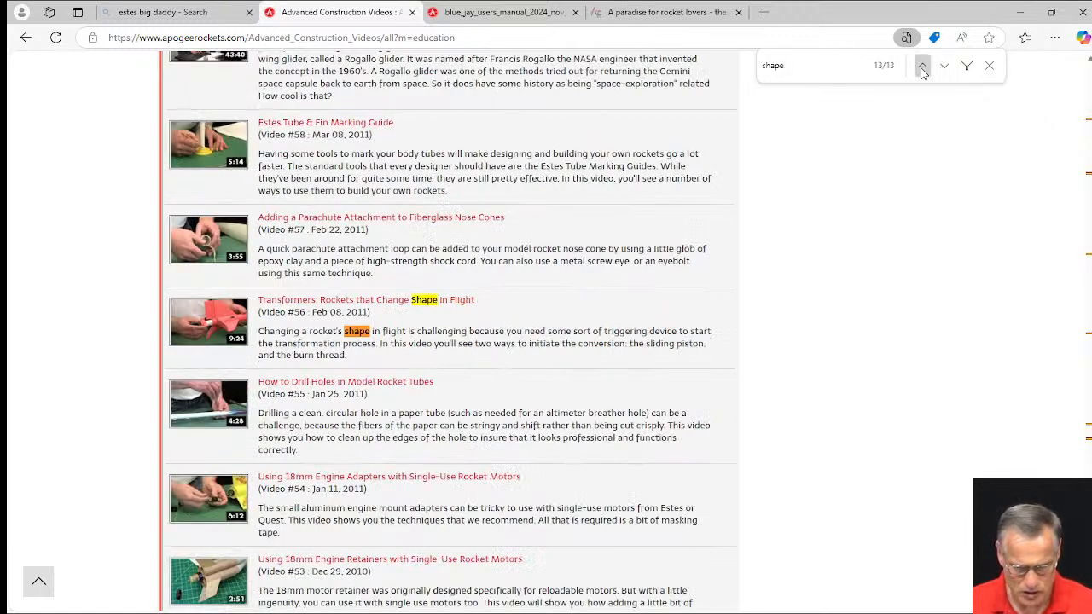
{"action": "left_click", "coordinate": [922, 67]}
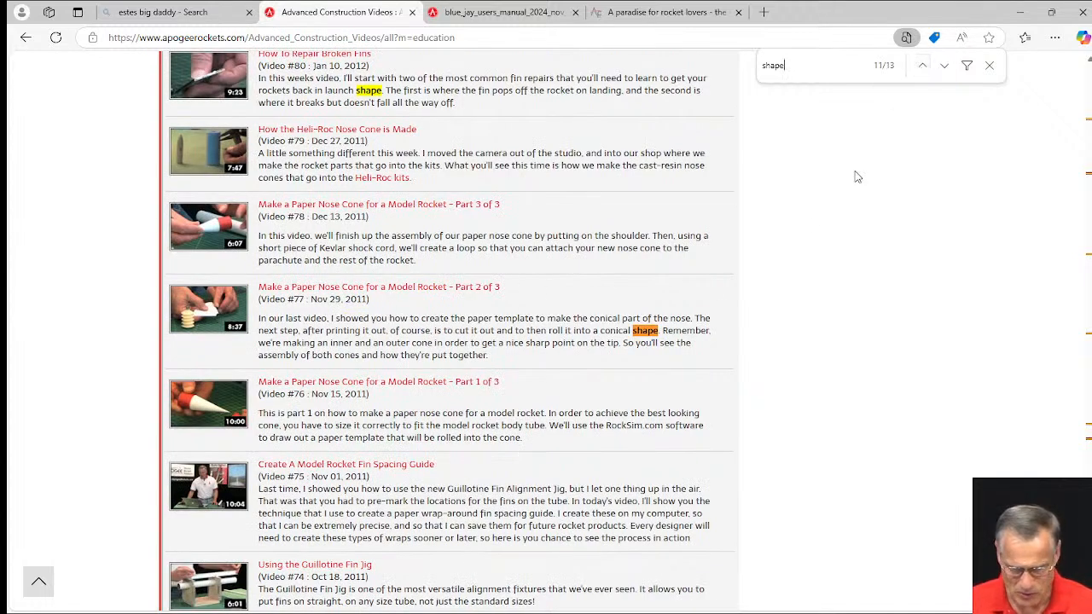
{"action": "left_click", "coordinate": [922, 65]}
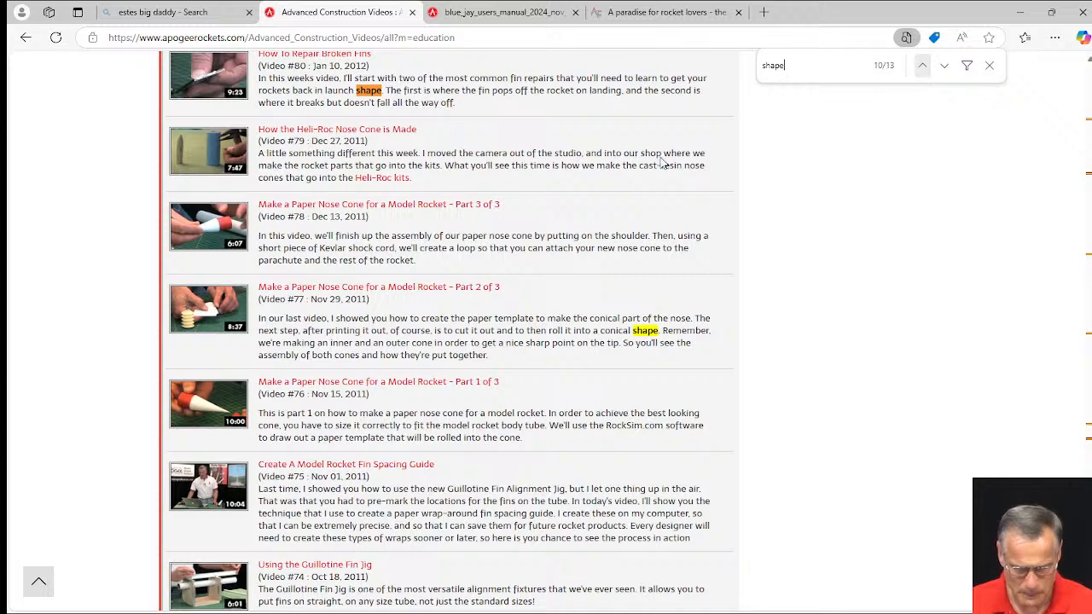
{"action": "scroll", "coordinate": [362, 199], "scroll_direction": "up", "scroll_amount": 3}
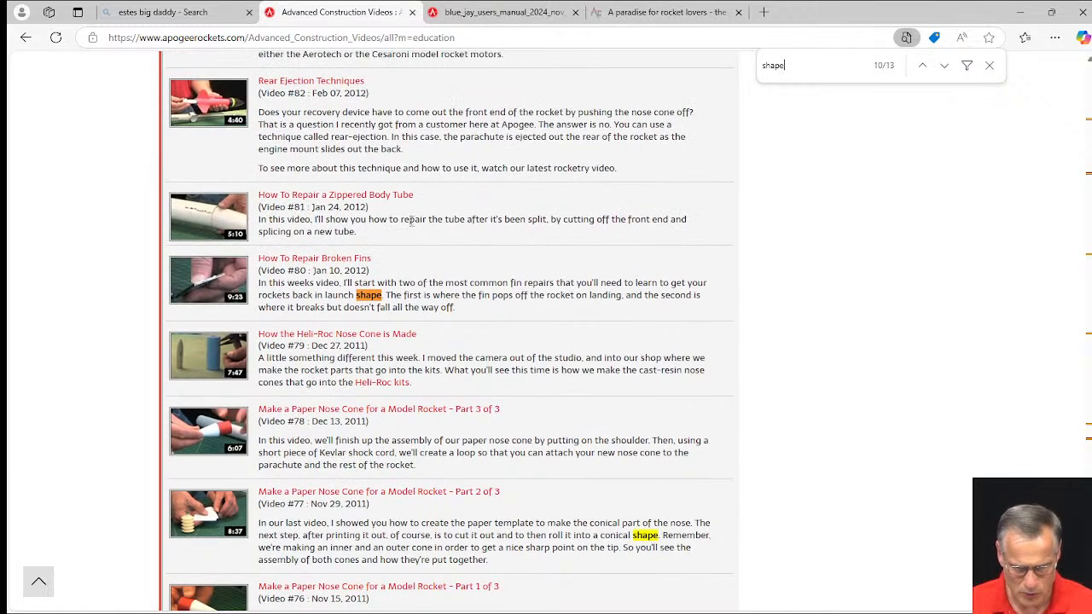
{"action": "left_click", "coordinate": [922, 66]}
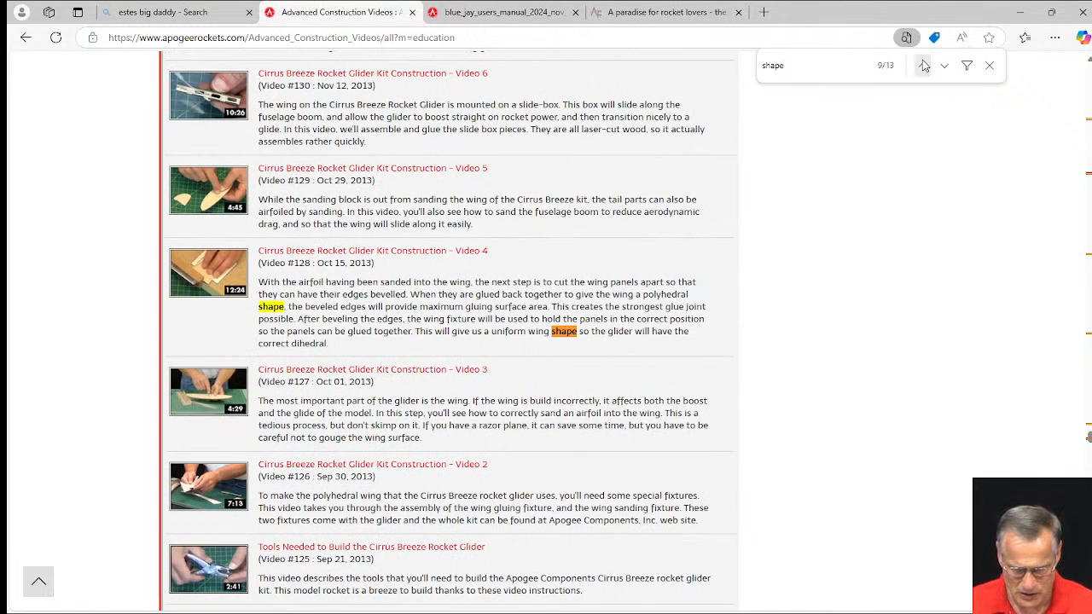
{"action": "left_click", "coordinate": [923, 66]}
{"action": "left_click", "coordinate": [923, 66]}
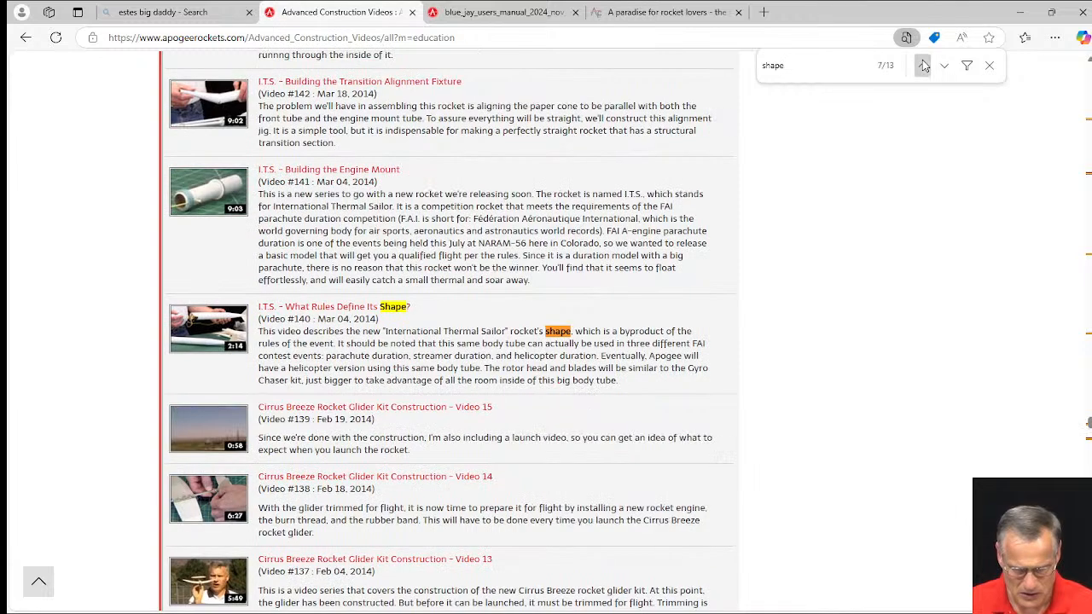
{"action": "left_click", "coordinate": [922, 66]}
{"action": "left_click", "coordinate": [923, 65]}
{"action": "left_click", "coordinate": [924, 65]}
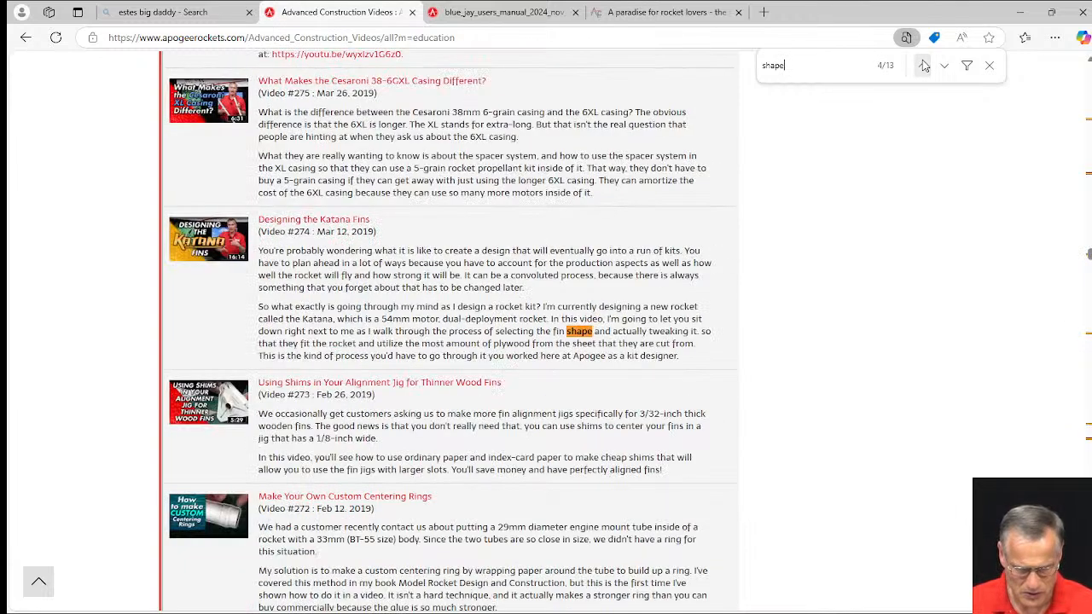
{"action": "left_click", "coordinate": [923, 65]}
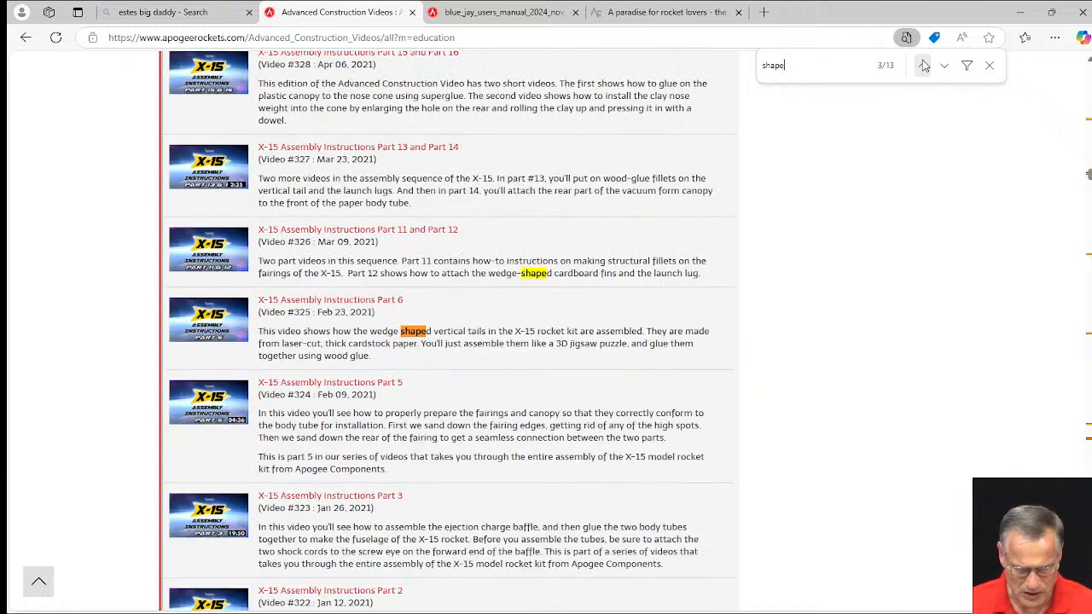
{"action": "left_click", "coordinate": [923, 66]}
{"action": "left_click", "coordinate": [923, 65]}
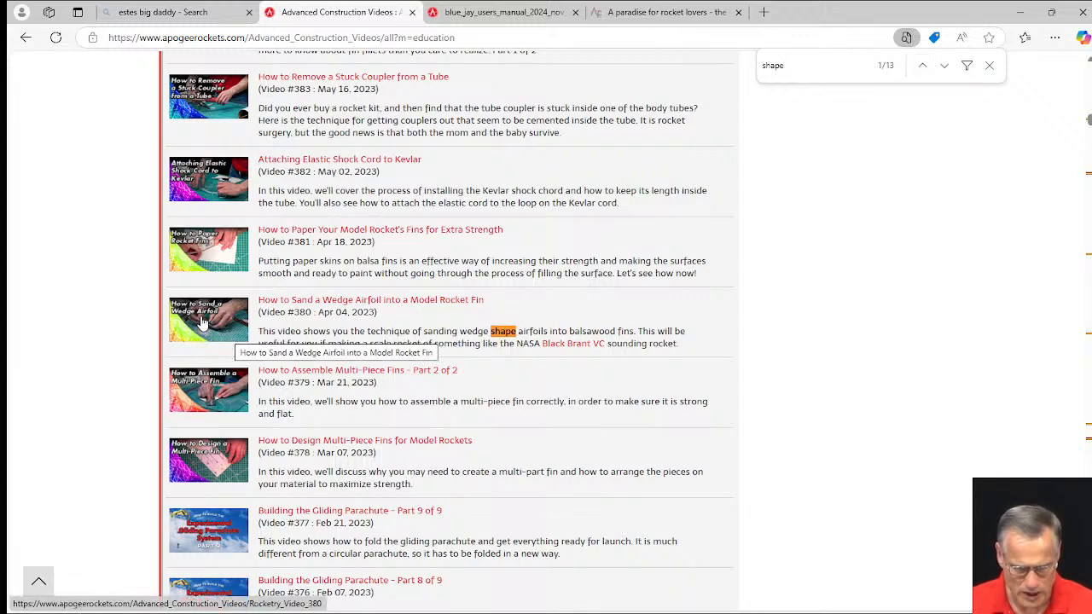
{"action": "left_click", "coordinate": [921, 68]}
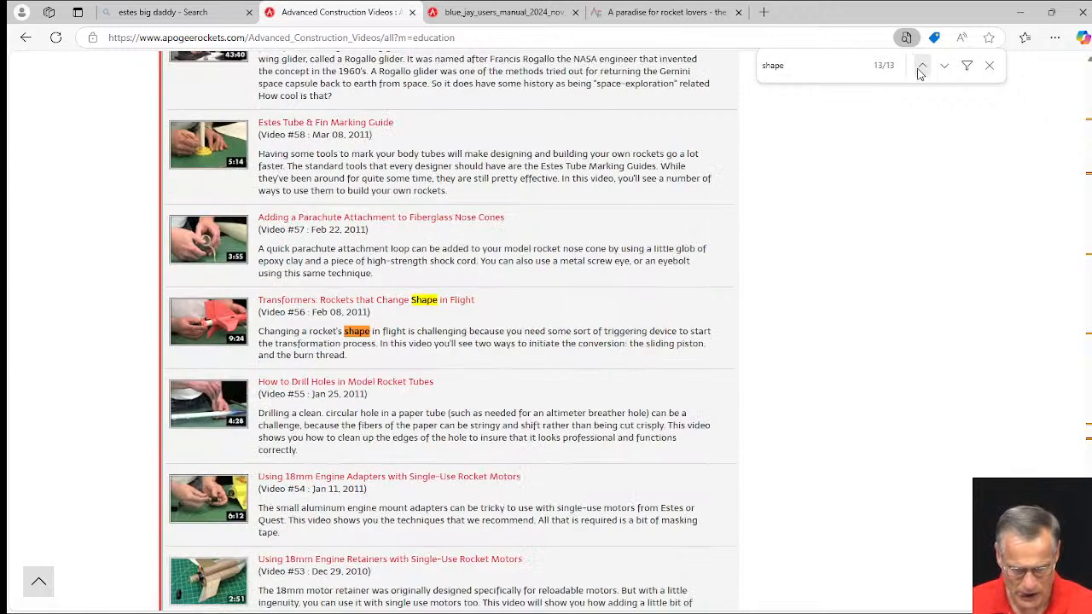
- Search the video list for "canopy" and go through the matching entries
{"action": "key", "text": "ctrl+a"}
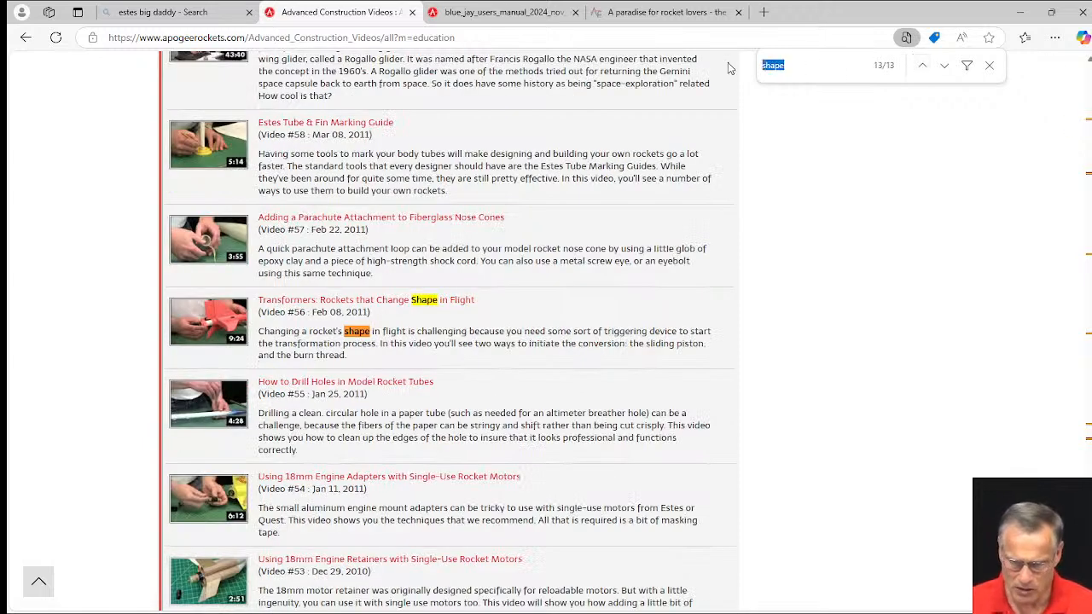
{"action": "type", "text": "can"}
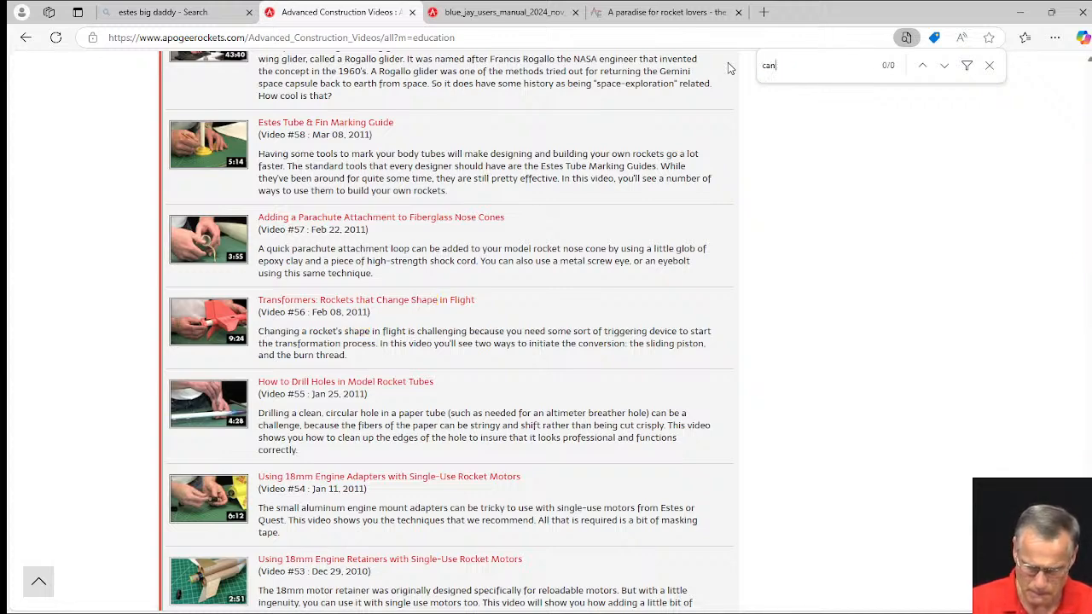
{"action": "type", "text": "opy"}
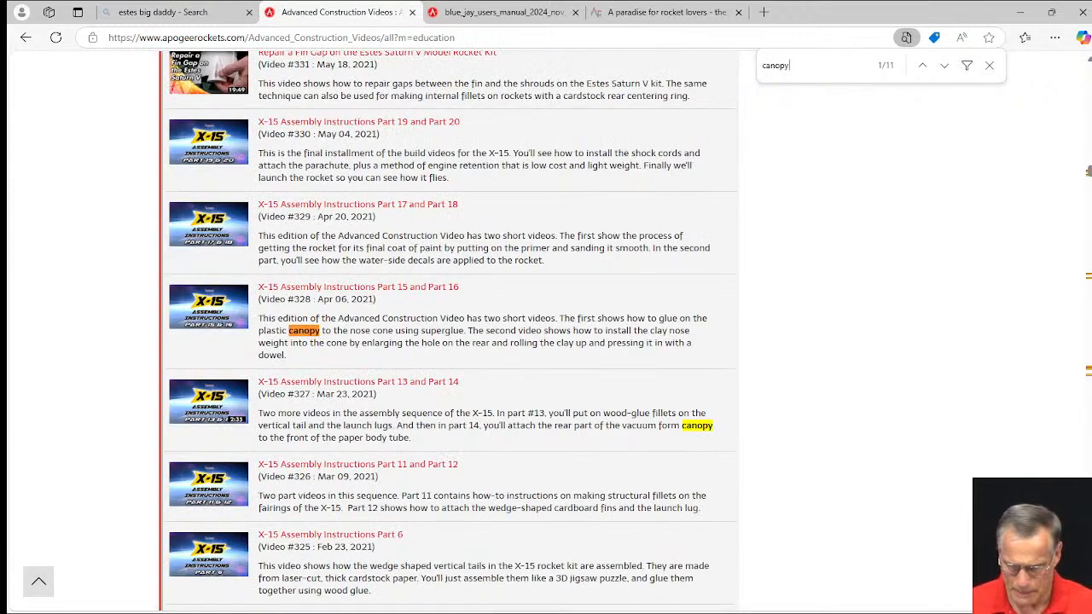
{"action": "left_click", "coordinate": [945, 67]}
{"action": "left_click", "coordinate": [944, 67]}
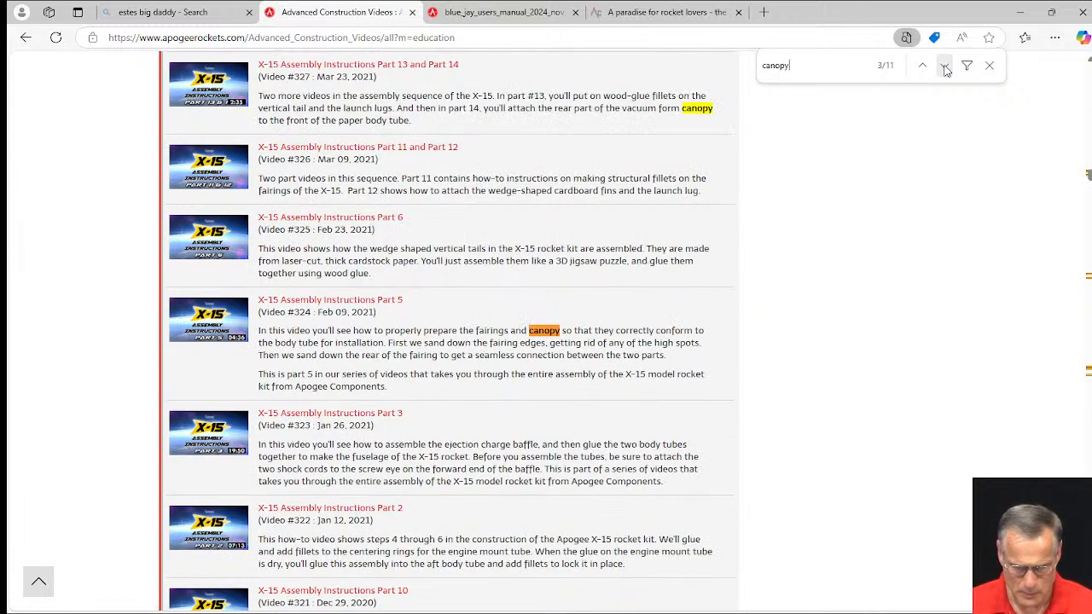
{"action": "left_click", "coordinate": [944, 67]}
{"action": "left_click", "coordinate": [944, 67]}
{"action": "left_click", "coordinate": [944, 67]}
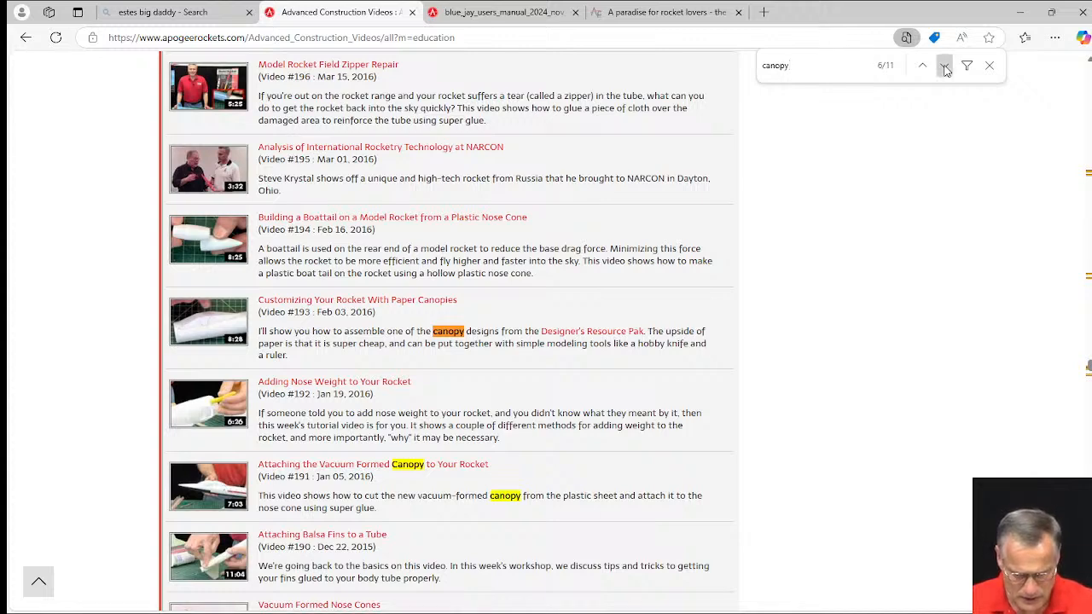
{"action": "left_click", "coordinate": [944, 66]}
{"action": "left_click", "coordinate": [945, 66]}
{"action": "left_click", "coordinate": [944, 67]}
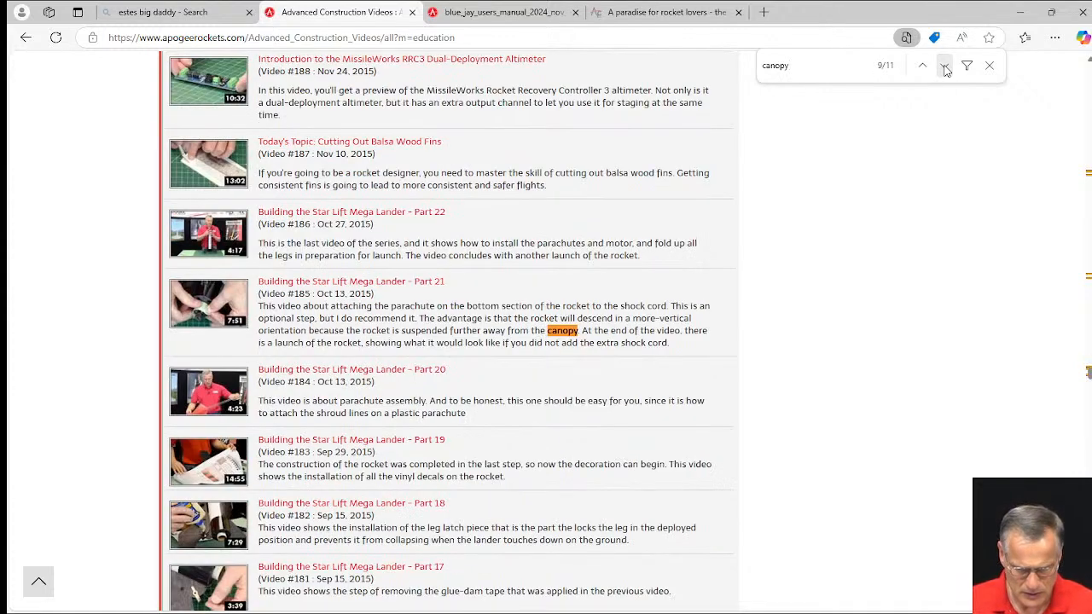
{"action": "left_click", "coordinate": [944, 67]}
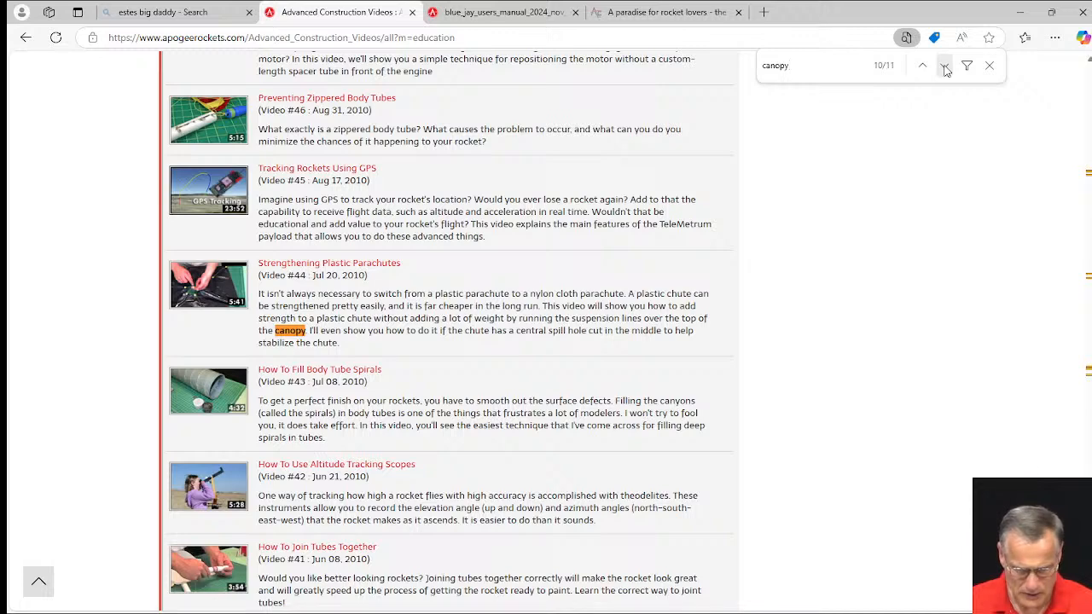
{"action": "left_click", "coordinate": [944, 67]}
{"action": "left_click", "coordinate": [944, 66]}
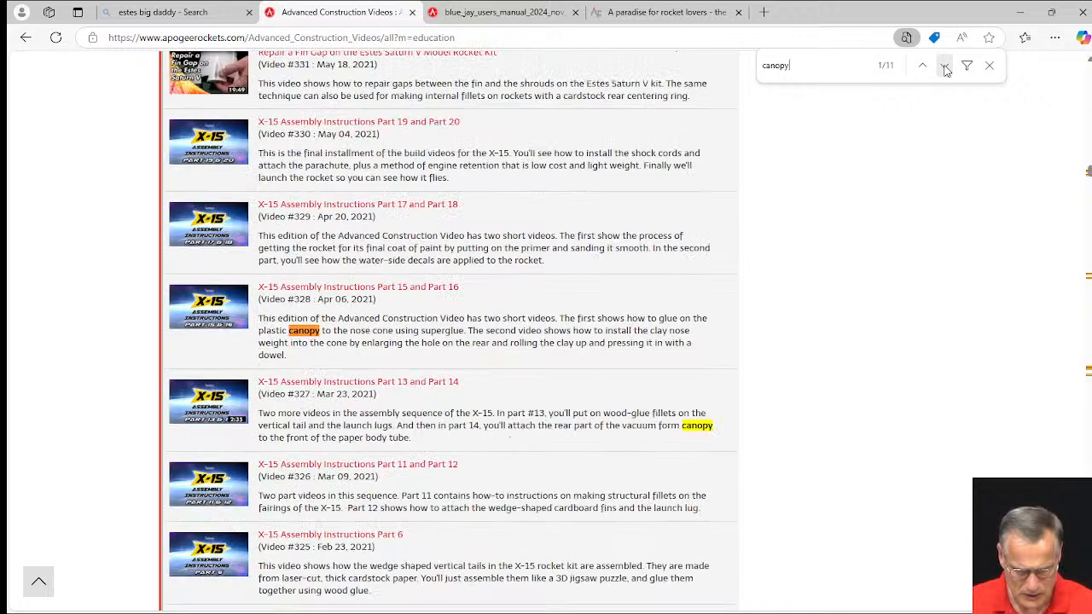
{"action": "left_click", "coordinate": [944, 67]}
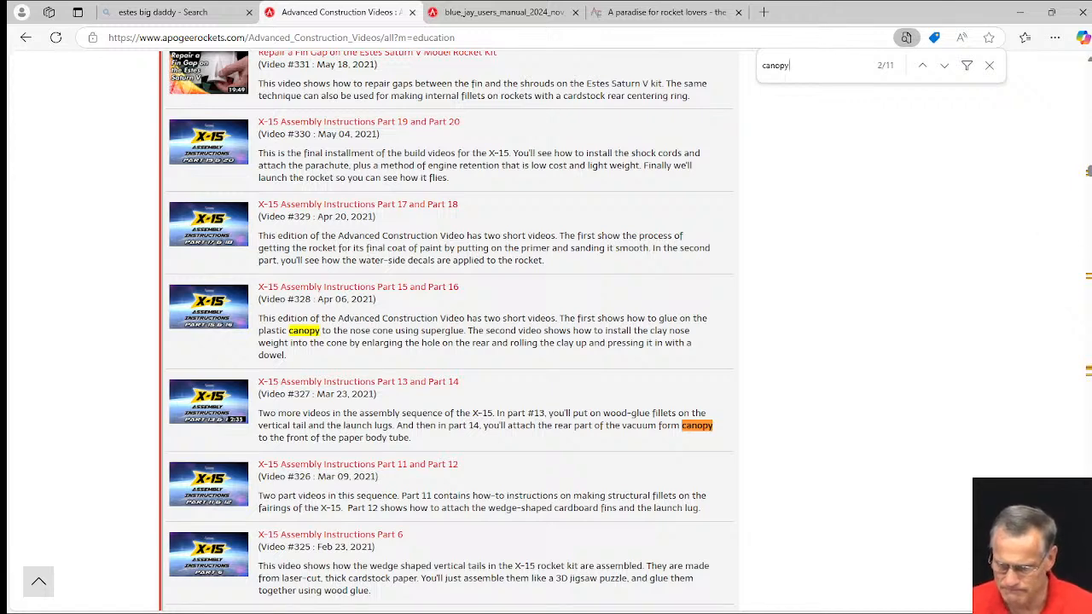
{"action": "left_click_drag", "start_coordinate": [1088, 173], "coordinate": [1088, 178]}
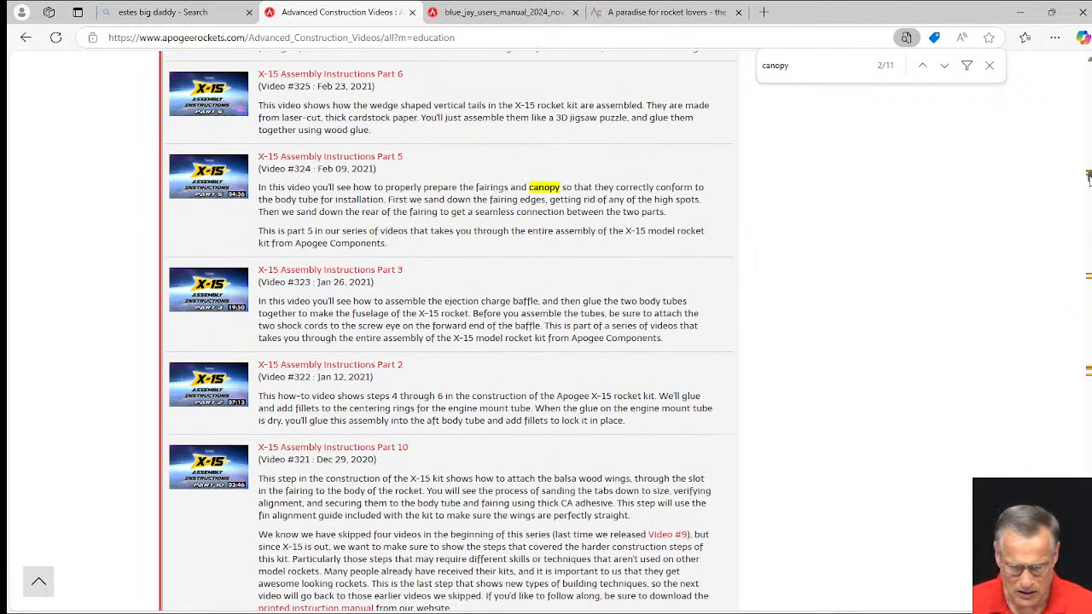
- Search the video list for "conformal" and open the How To Make Conformal Parts video page in a new tab
{"action": "key", "text": "ctrl+f"}
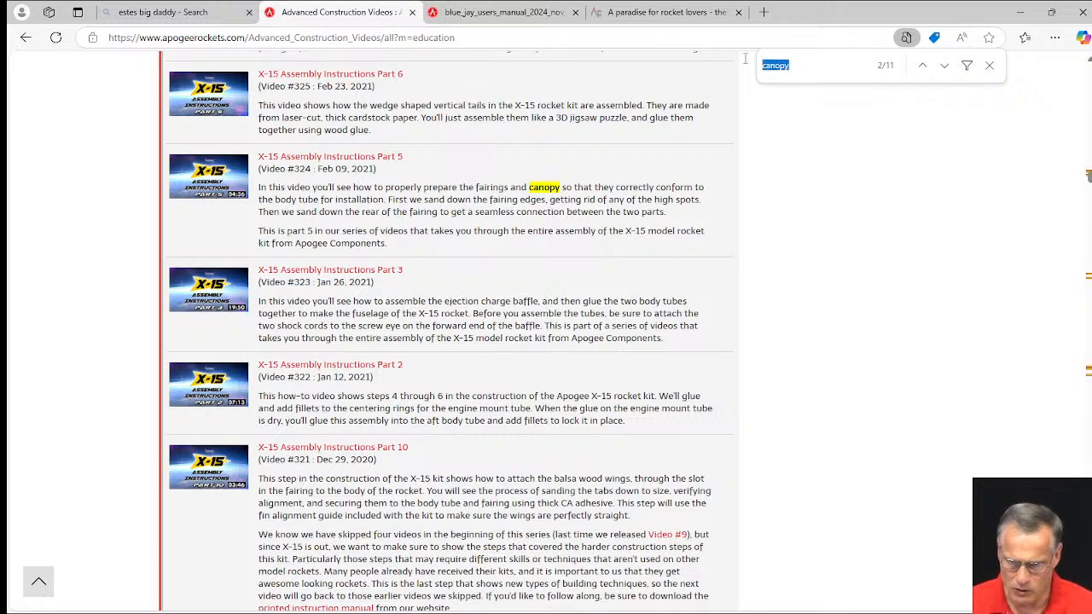
{"action": "type", "text": "conformal"}
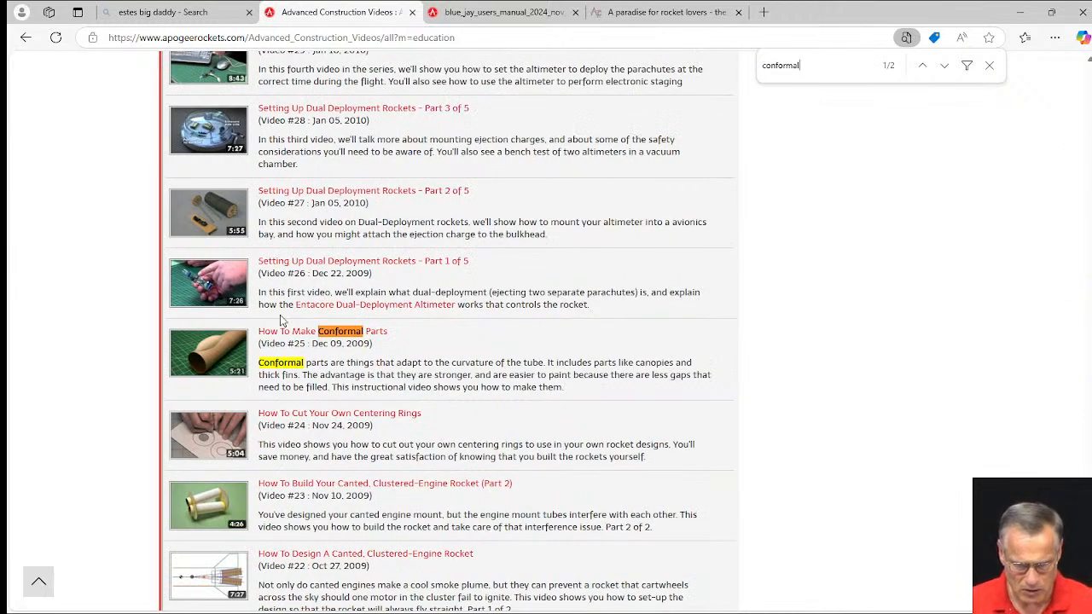
{"action": "left_click", "coordinate": [197, 351]}
{"action": "scroll", "coordinate": [468, 353], "scroll_direction": "down", "scroll_amount": 3}
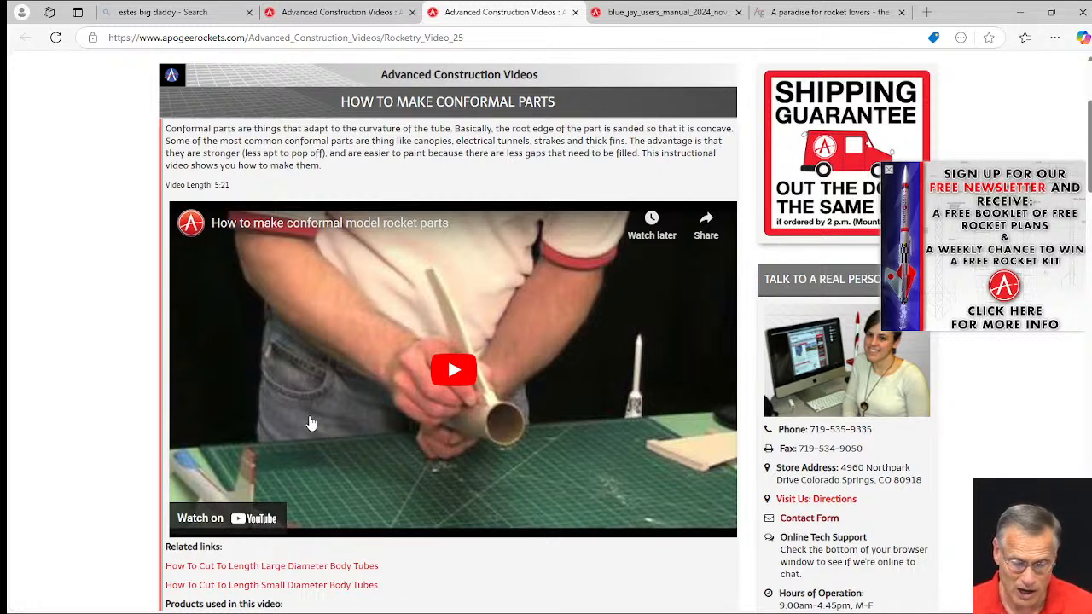
{"action": "scroll", "coordinate": [367, 355], "scroll_direction": "up", "scroll_amount": 2}
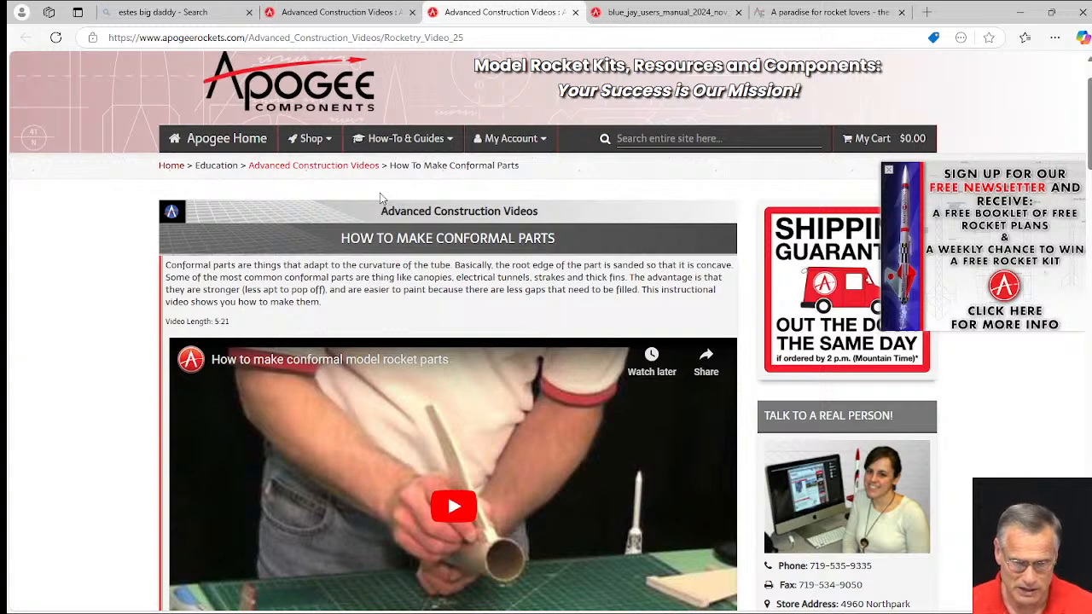
- Search the site for "fix-it" and open the FIXIT Epoxy Clay product page
{"action": "left_click", "coordinate": [675, 138]}
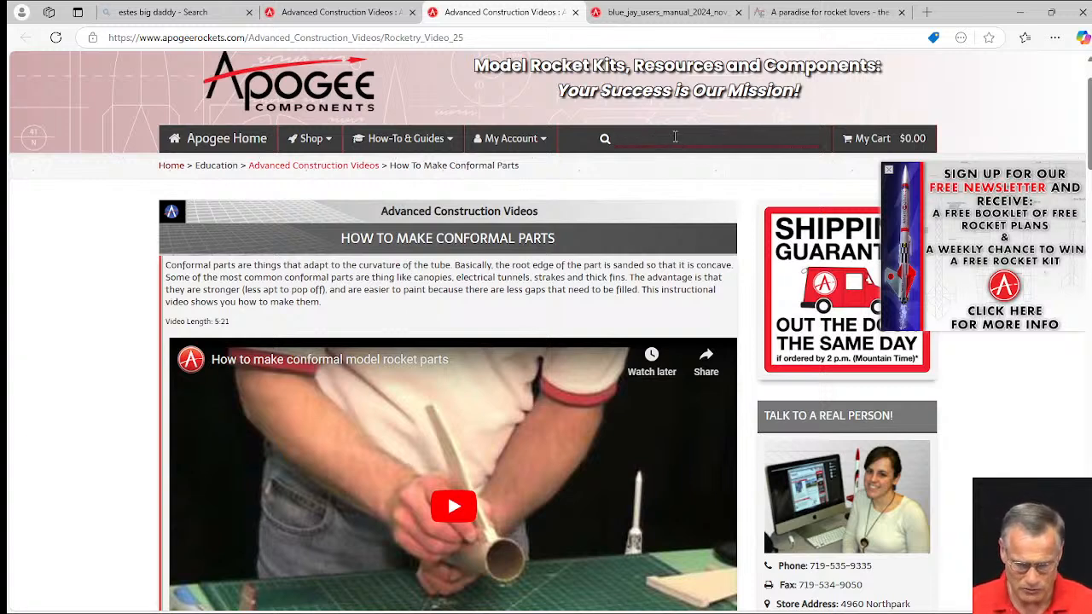
{"action": "type", "text": "fix-"}
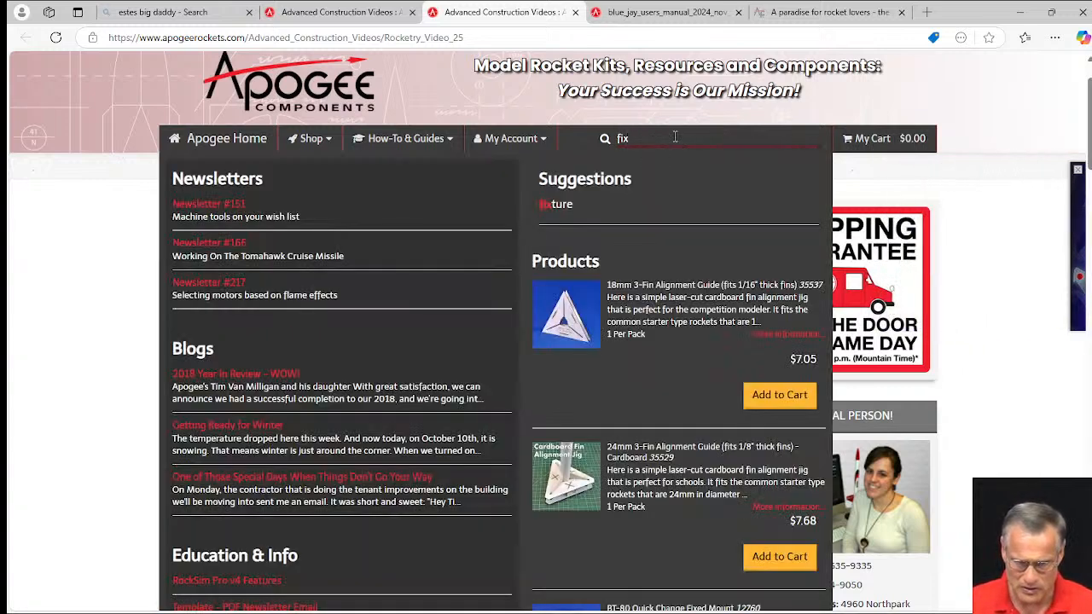
{"action": "type", "text": "it"}
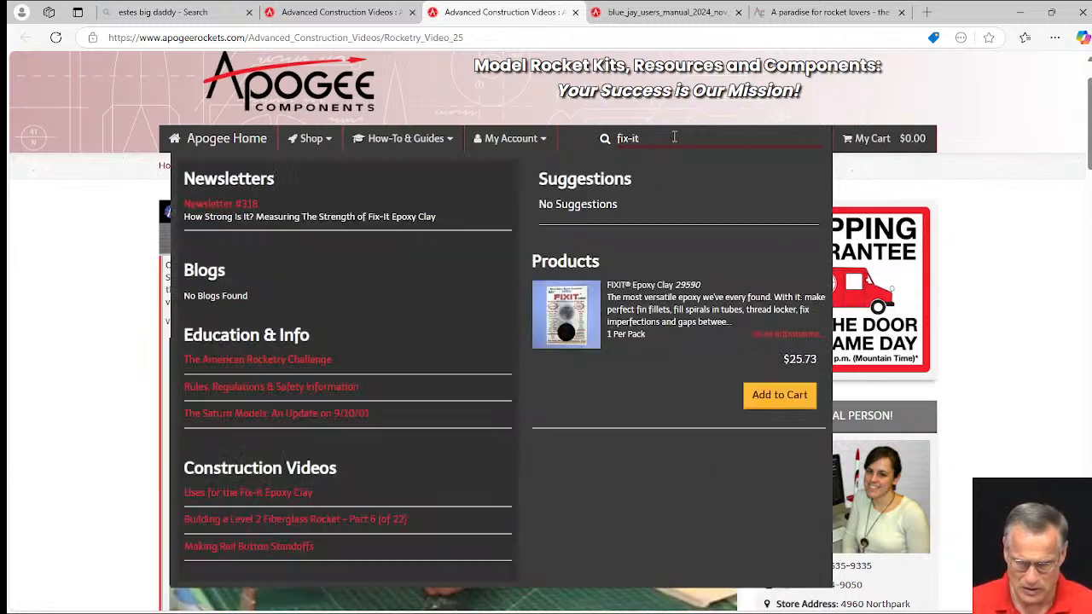
{"action": "left_click", "coordinate": [569, 328]}
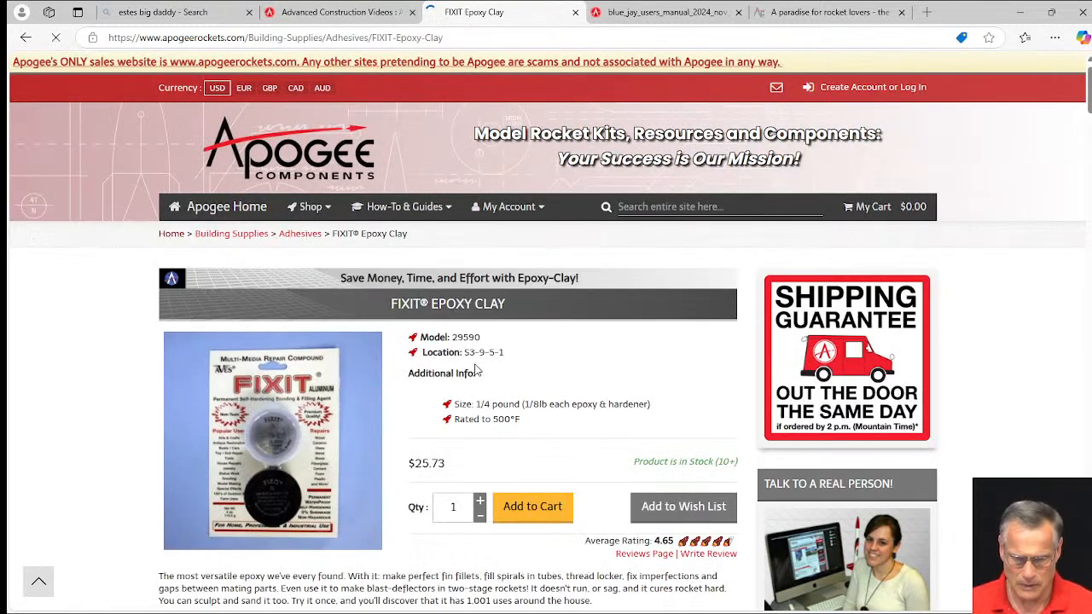
- Skim the FIXIT Epoxy Clay description, covering its rocketry uses, embedded videos and the section on filling body tube spirals
{"action": "scroll", "coordinate": [440, 360], "scroll_direction": "down", "scroll_amount": 3}
{"action": "scroll", "coordinate": [439, 360], "scroll_direction": "down", "scroll_amount": 6}
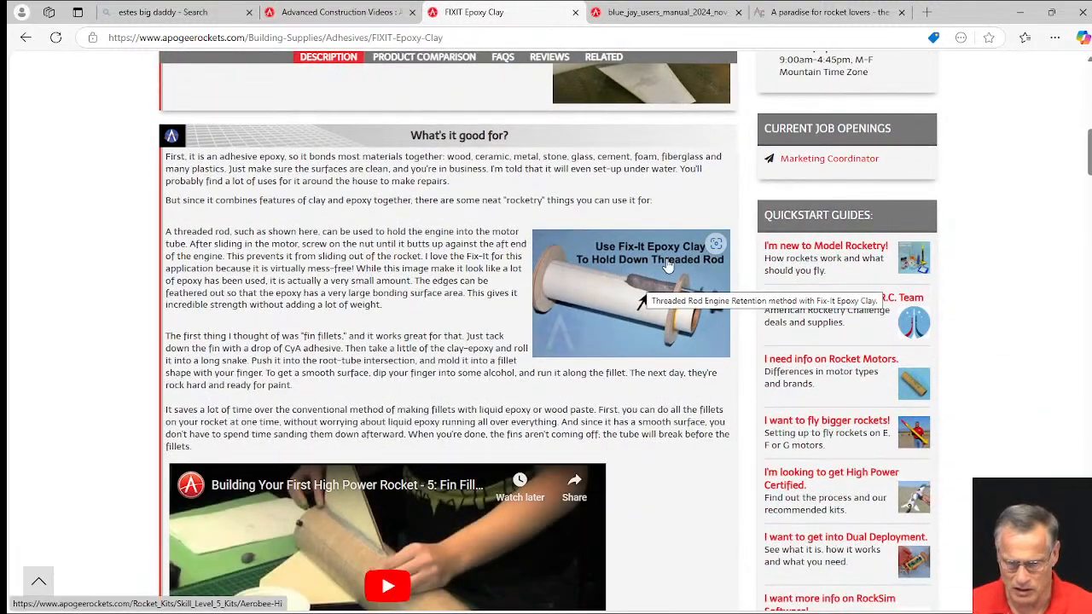
{"action": "scroll", "coordinate": [648, 281], "scroll_direction": "down", "scroll_amount": 9}
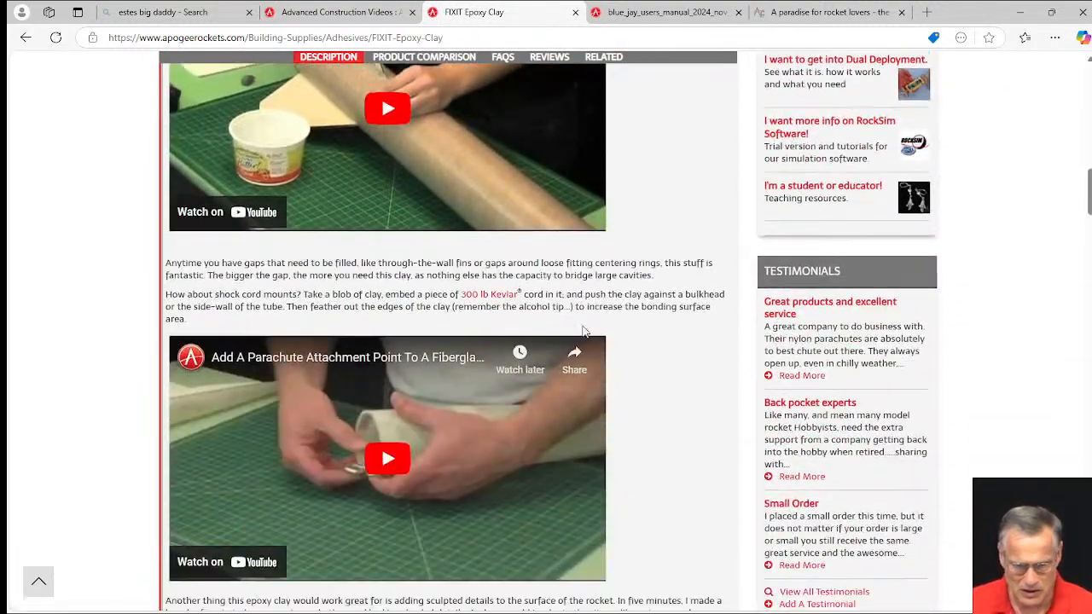
{"action": "scroll", "coordinate": [581, 339], "scroll_direction": "down", "scroll_amount": 7}
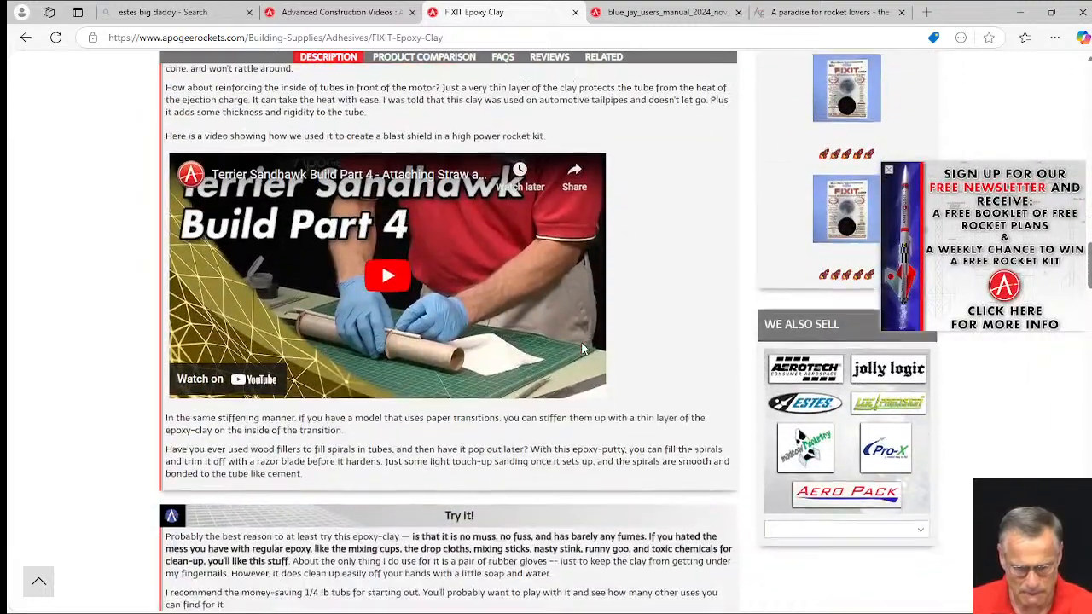
{"action": "scroll", "coordinate": [420, 337], "scroll_direction": "down", "scroll_amount": 6}
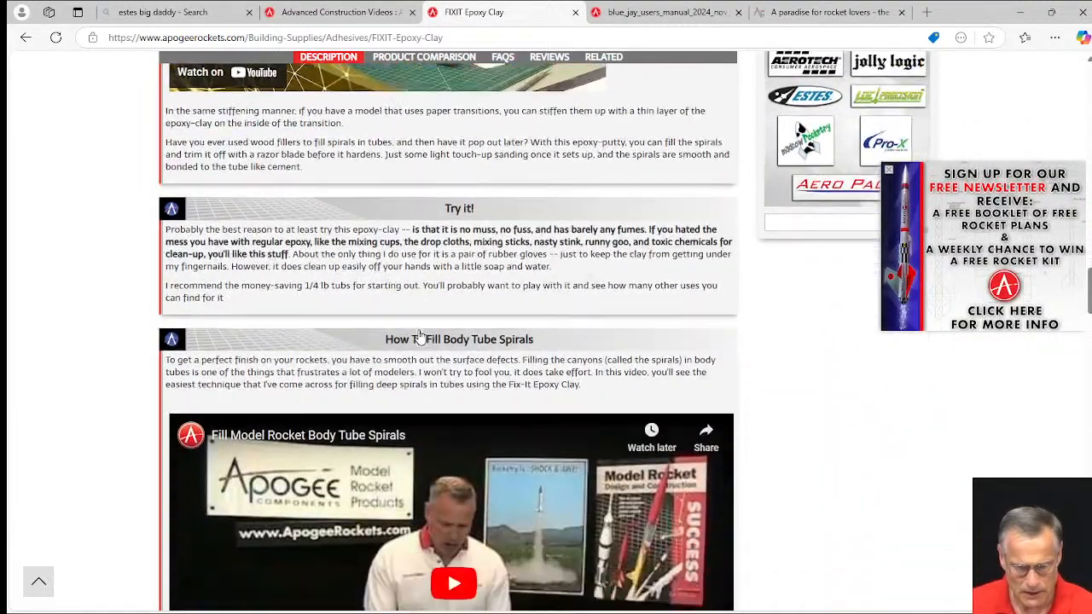
- Skim the money-saving, customer comment and FAQ sections of the FIXIT Epoxy Clay page, then return to the body tube spirals section
{"action": "scroll", "coordinate": [420, 337], "scroll_direction": "down", "scroll_amount": 6}
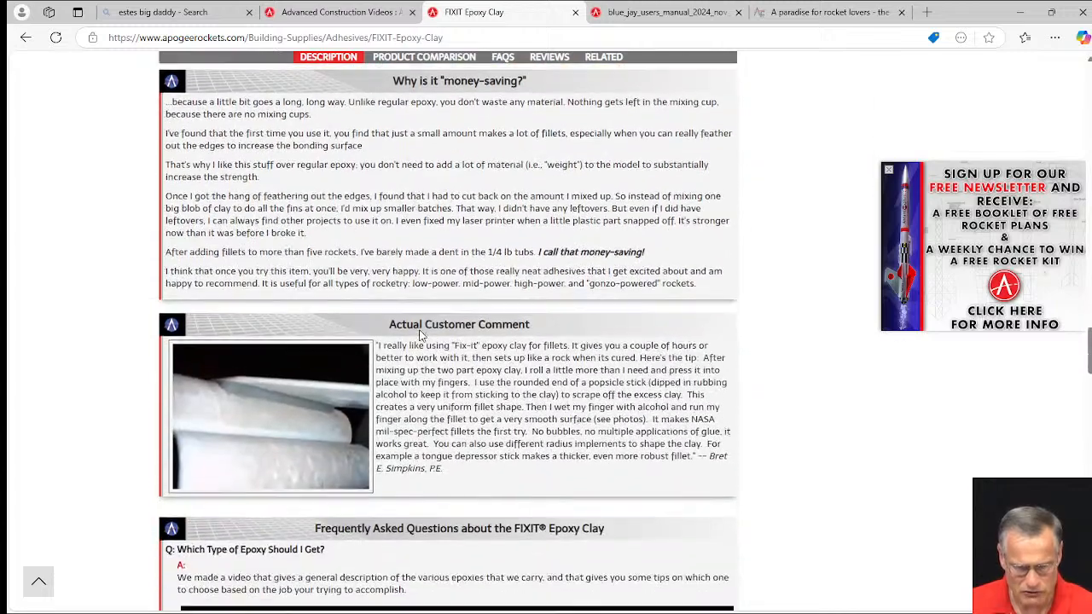
{"action": "scroll", "coordinate": [420, 335], "scroll_direction": "down", "scroll_amount": 3}
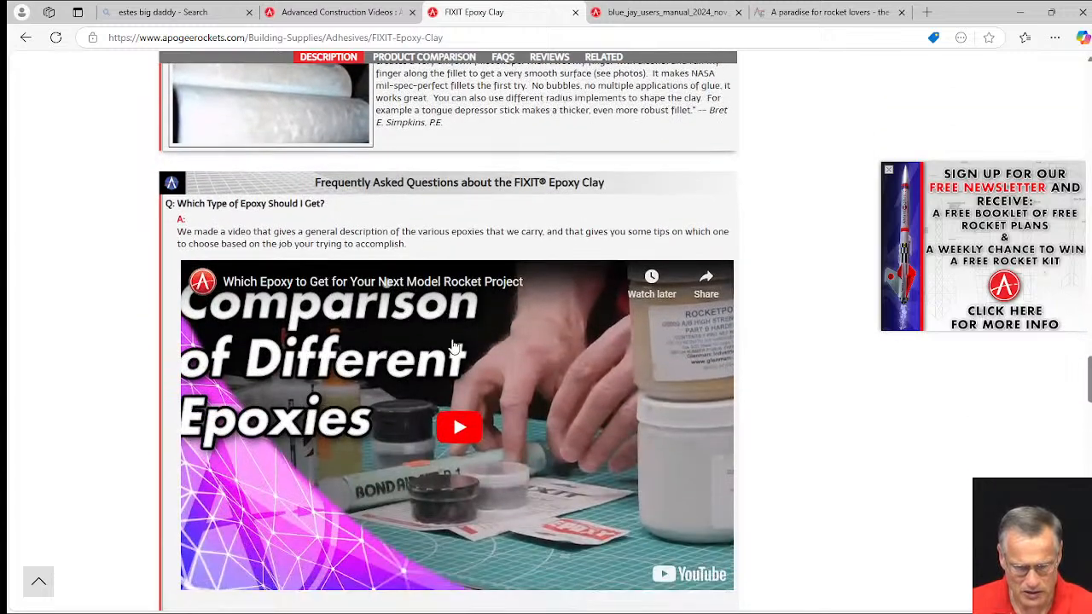
{"action": "scroll", "coordinate": [567, 340], "scroll_direction": "down", "scroll_amount": 2}
{"action": "scroll", "coordinate": [758, 358], "scroll_direction": "up", "scroll_amount": 4}
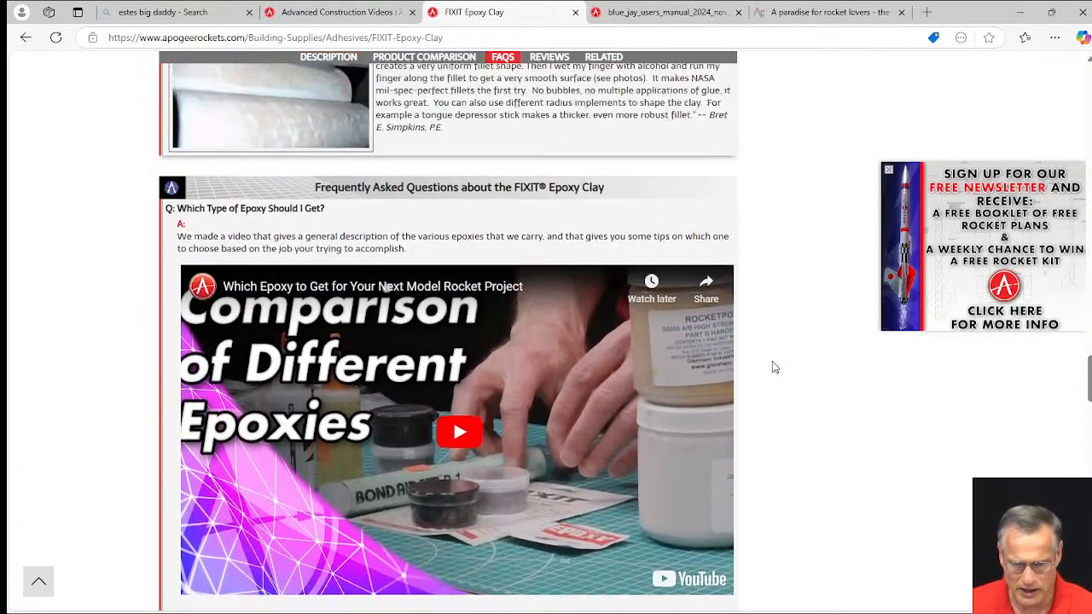
{"action": "scroll", "coordinate": [261, 300], "scroll_direction": "up", "scroll_amount": 12}
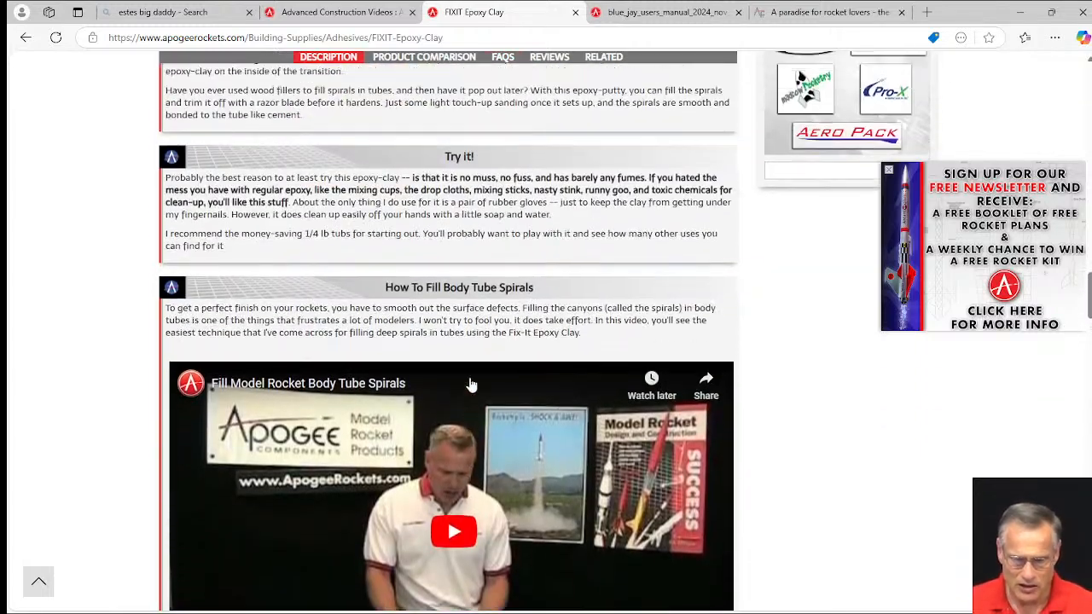
{"action": "scroll", "coordinate": [484, 335], "scroll_direction": "up", "scroll_amount": 3}
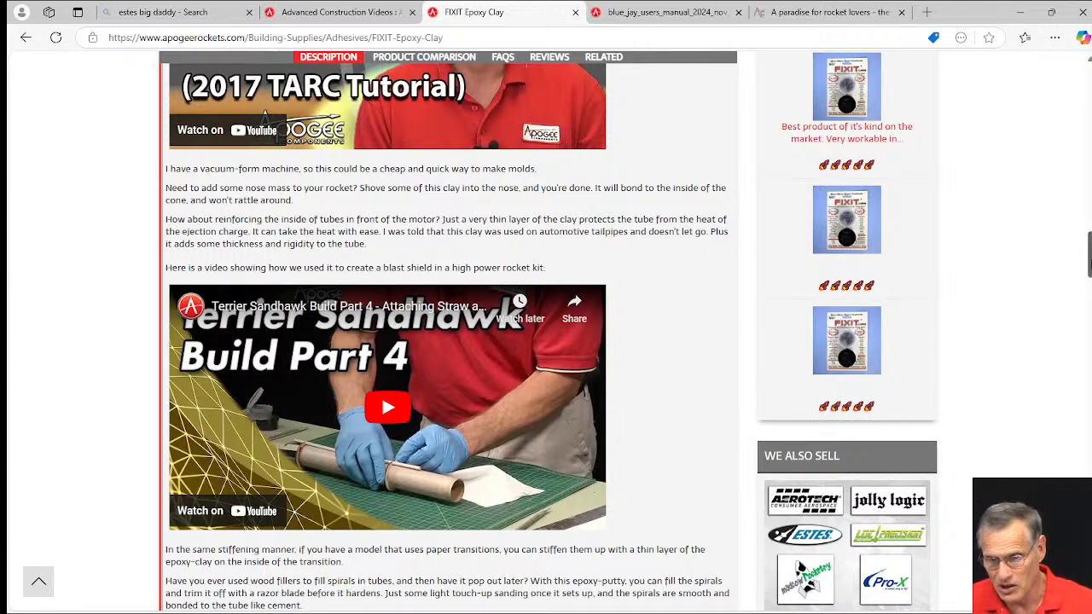
- Search the site for "fire wire" and open the Firewire Initiator (6/pk) product in a new tab
{"action": "left_click_drag", "start_coordinate": [1088, 260], "coordinate": [1076, 92]}
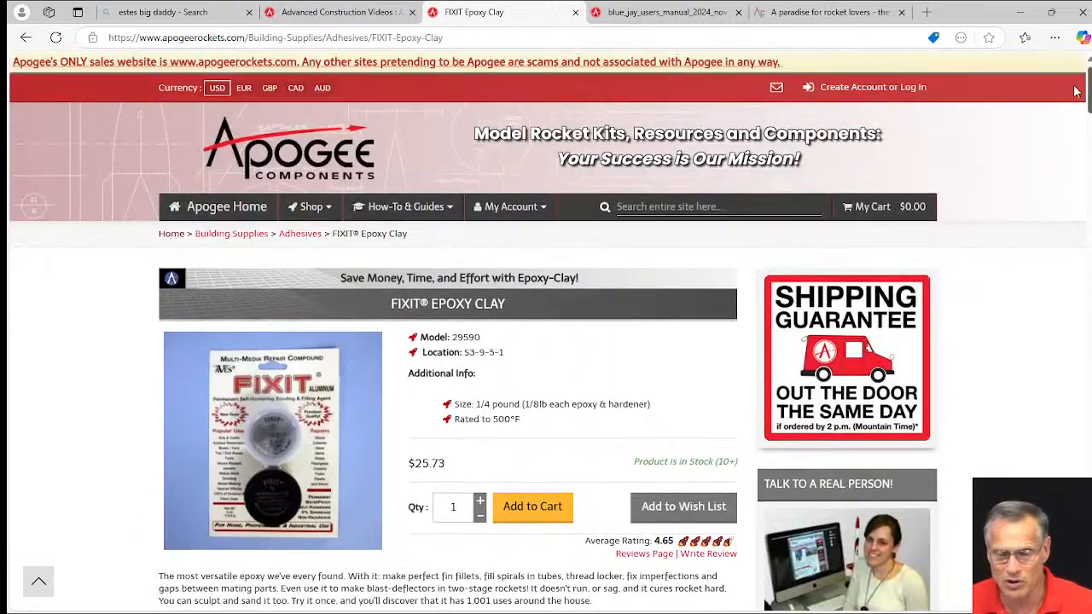
{"action": "left_click", "coordinate": [643, 206]}
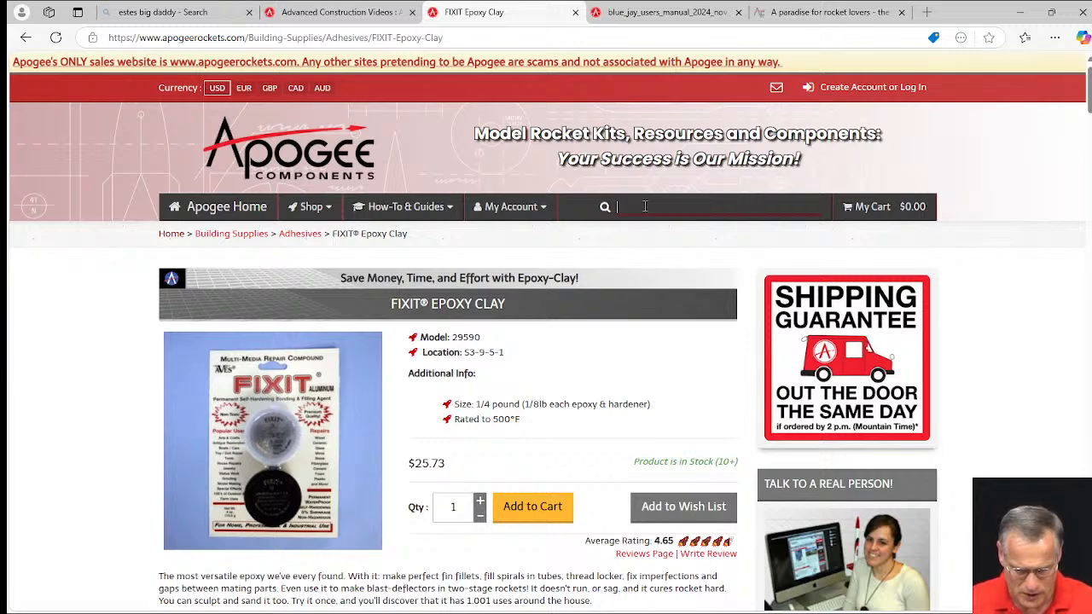
{"action": "type", "text": "fire wire"}
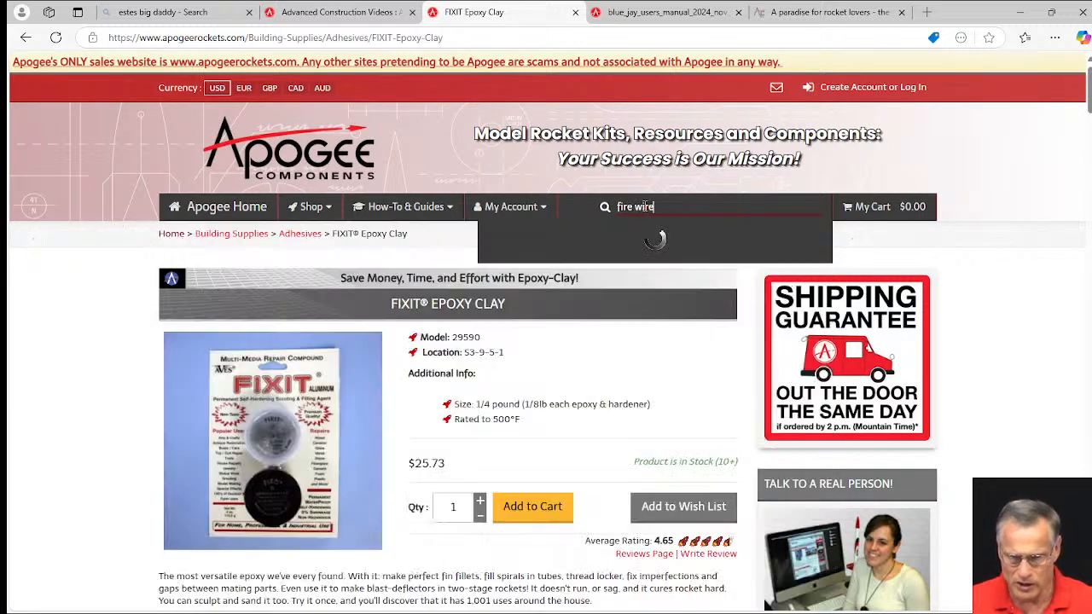
{"action": "scroll", "coordinate": [618, 341], "scroll_direction": "down", "scroll_amount": 2}
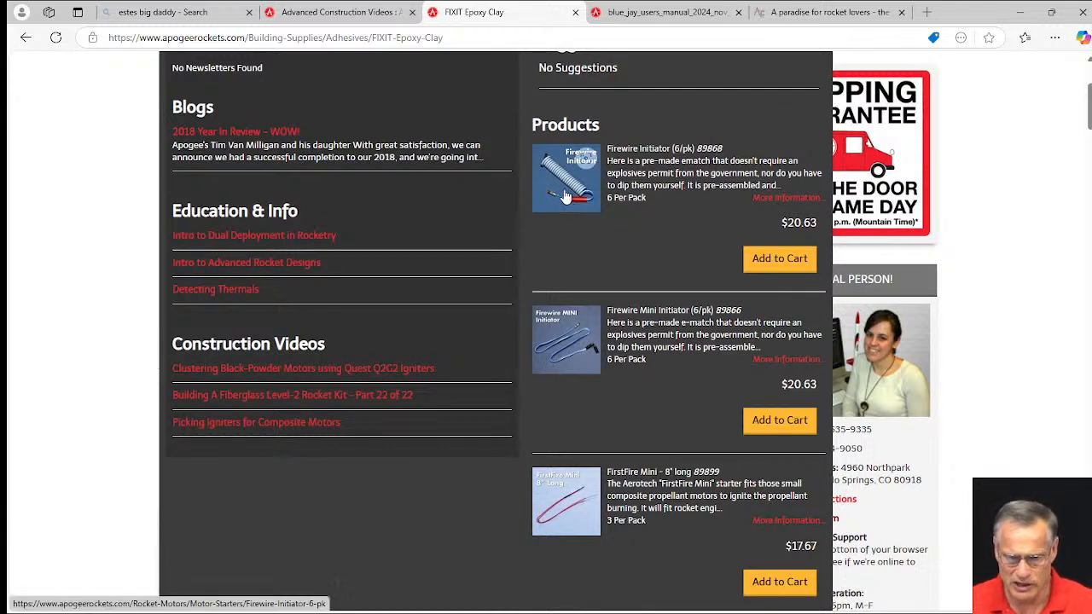
{"action": "right_click", "coordinate": [589, 175]}
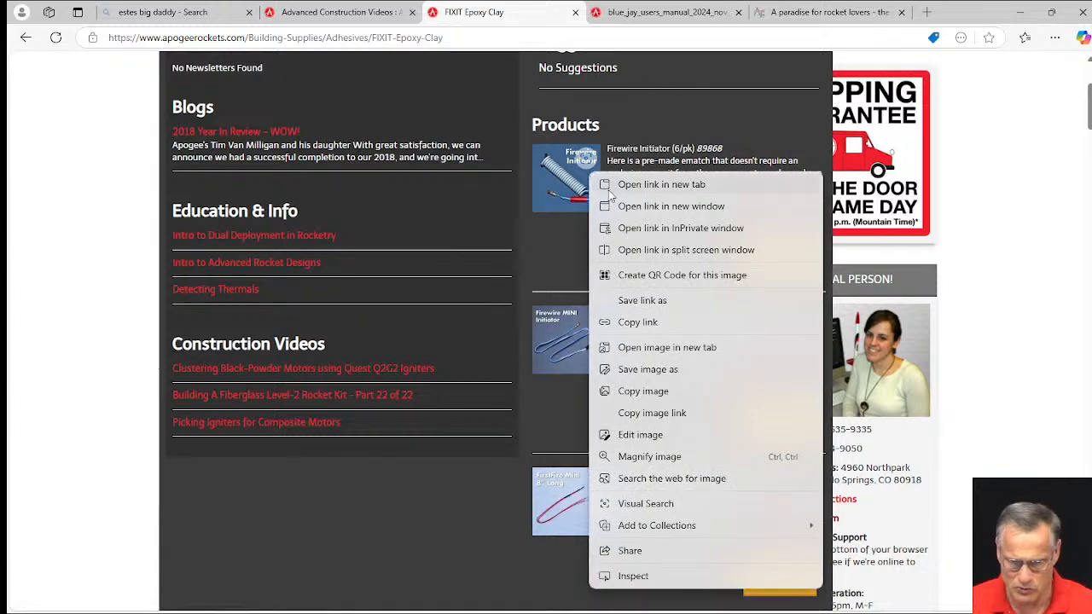
{"action": "left_click", "coordinate": [642, 186]}
- Open the Firewire Mini Initiator (6/pk) product page and enlarge the photo comparing the two initiator sizes
{"action": "left_click", "coordinate": [567, 345]}
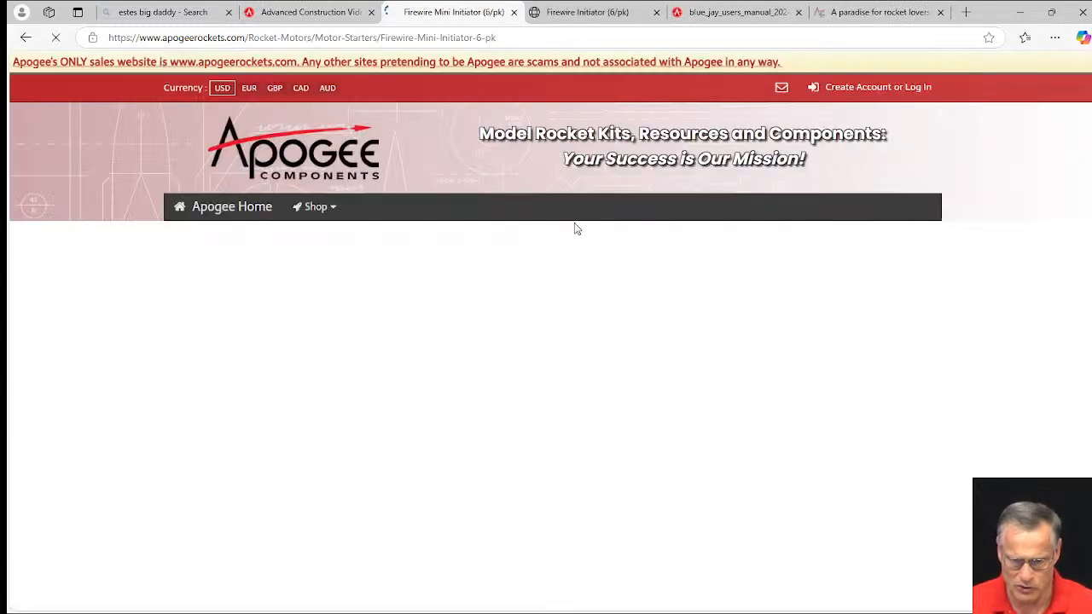
{"action": "scroll", "coordinate": [397, 299], "scroll_direction": "down", "scroll_amount": 3}
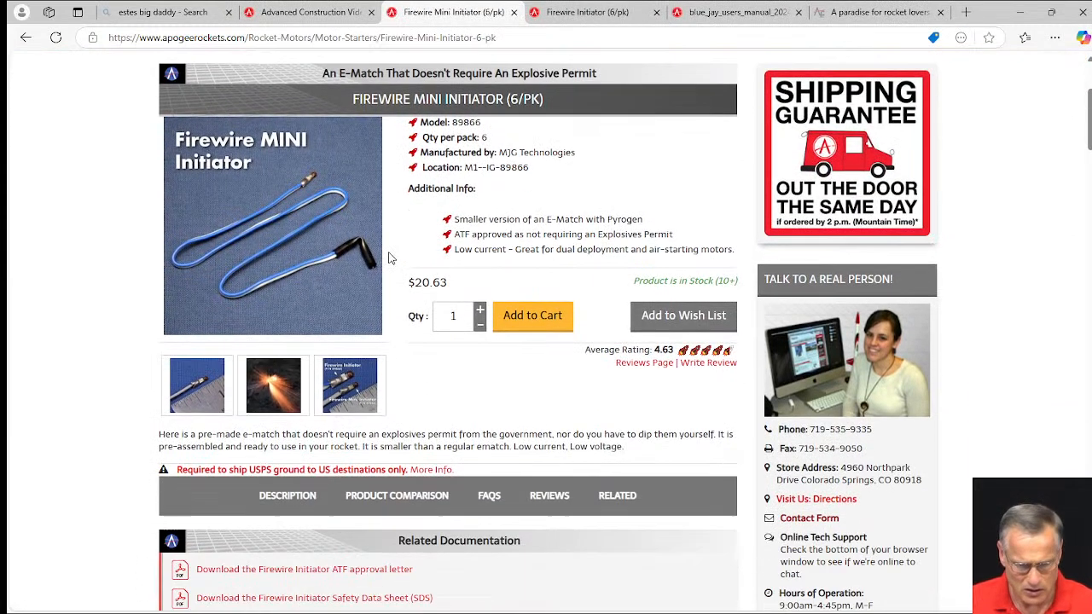
{"action": "left_click", "coordinate": [350, 375]}
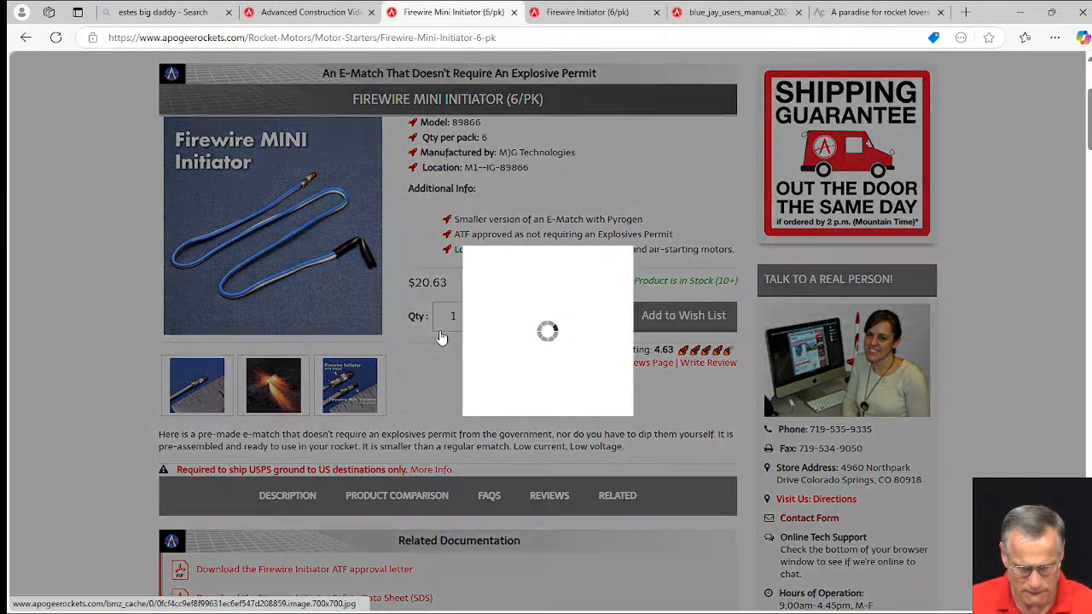
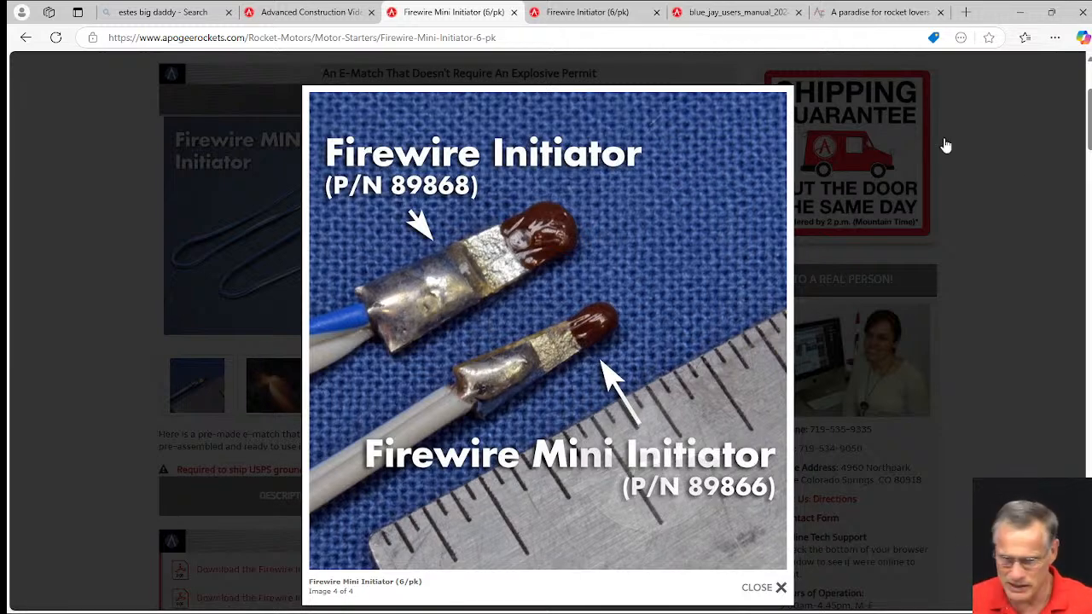
- Go to YouTube in the current tab and search for "rocket vlogs"
{"action": "left_click", "coordinate": [505, 38]}
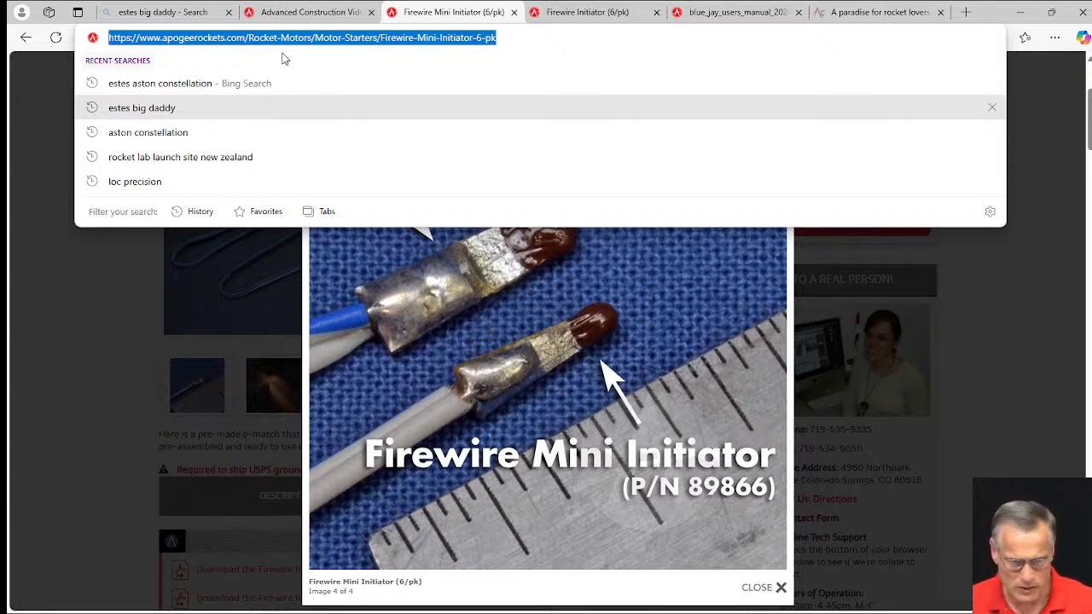
{"action": "type", "text": "you"}
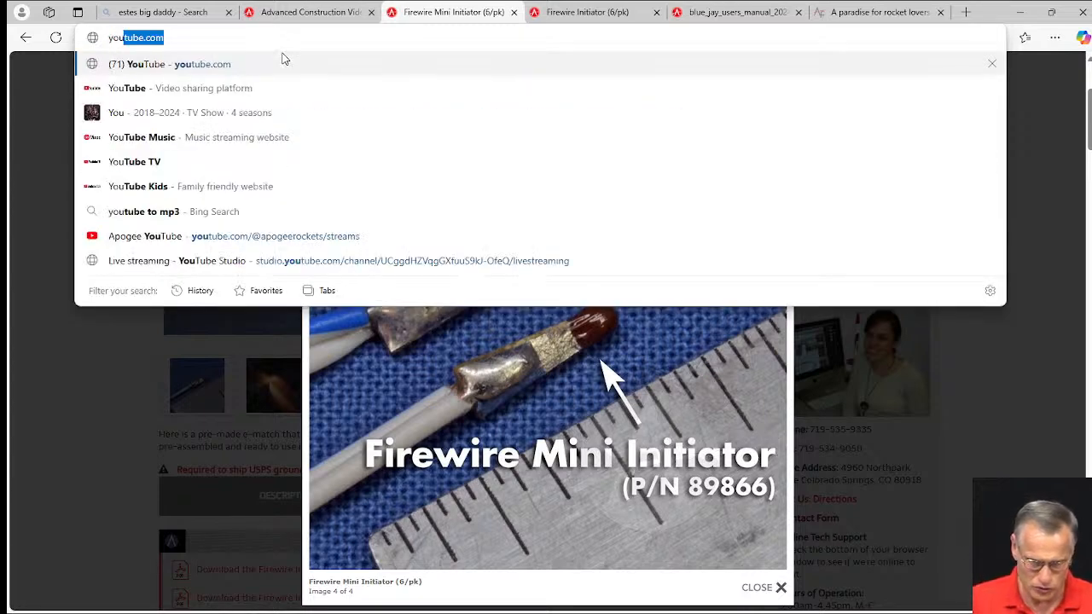
{"action": "key", "text": "Return"}
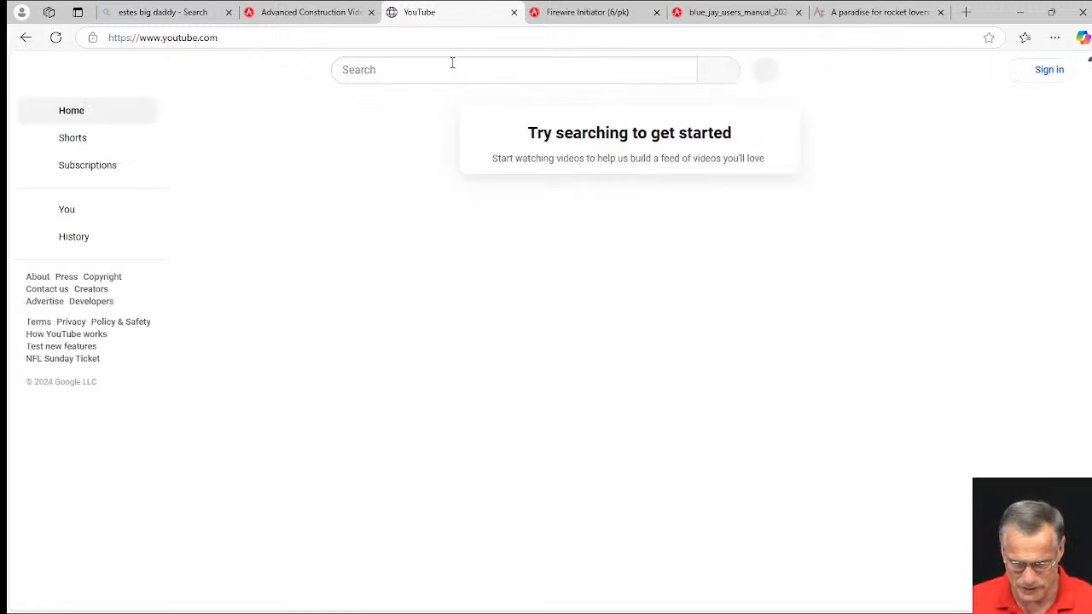
{"action": "left_click", "coordinate": [422, 70]}
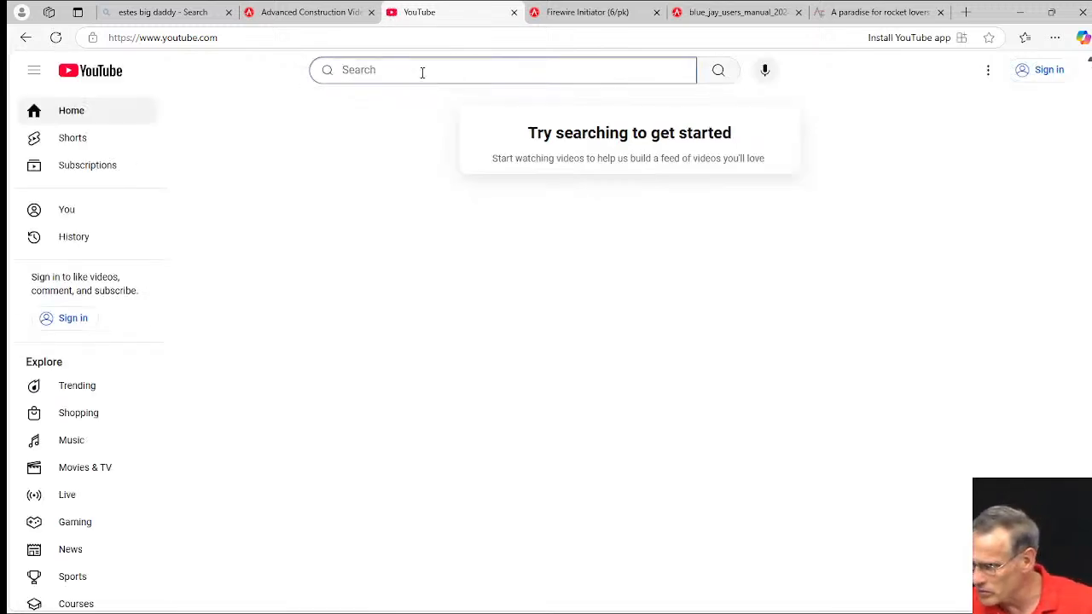
{"action": "type", "text": "ro"}
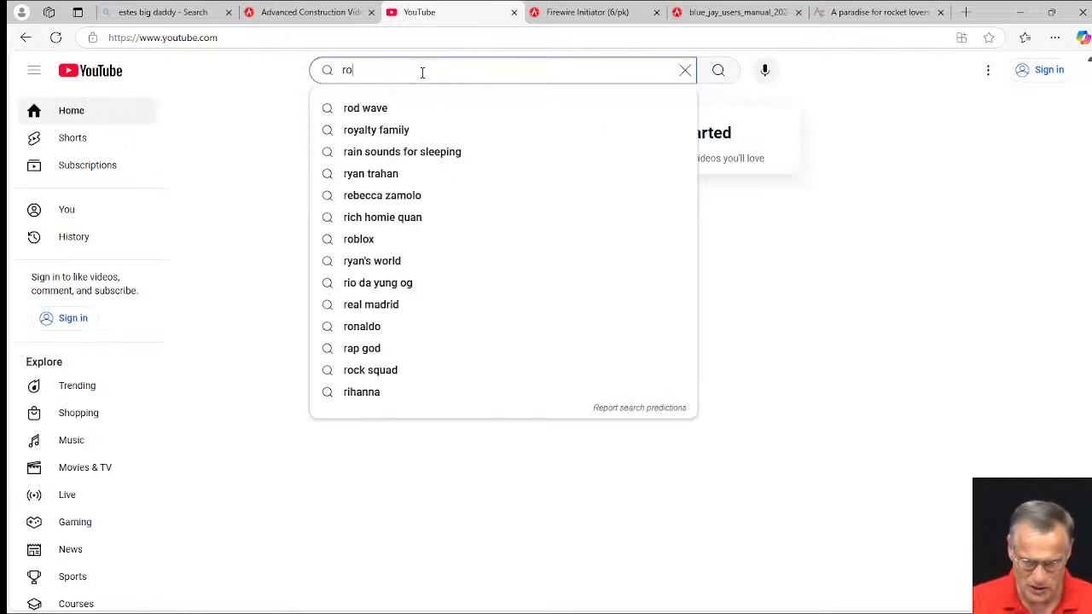
{"action": "type", "text": "cket vloc"}
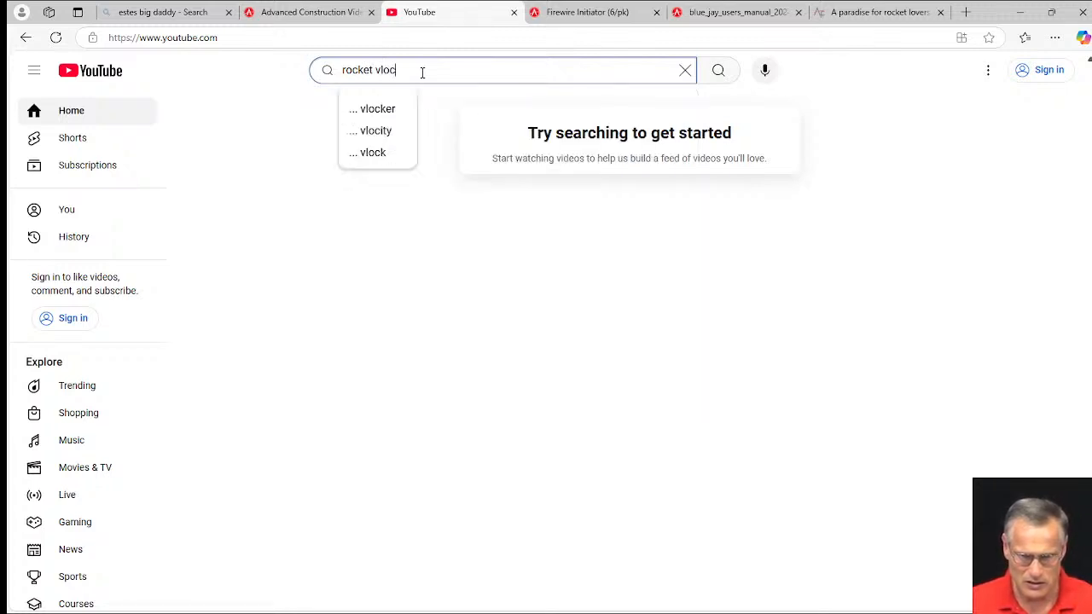
{"action": "key", "text": "BackSpace"}
{"action": "type", "text": "g"}
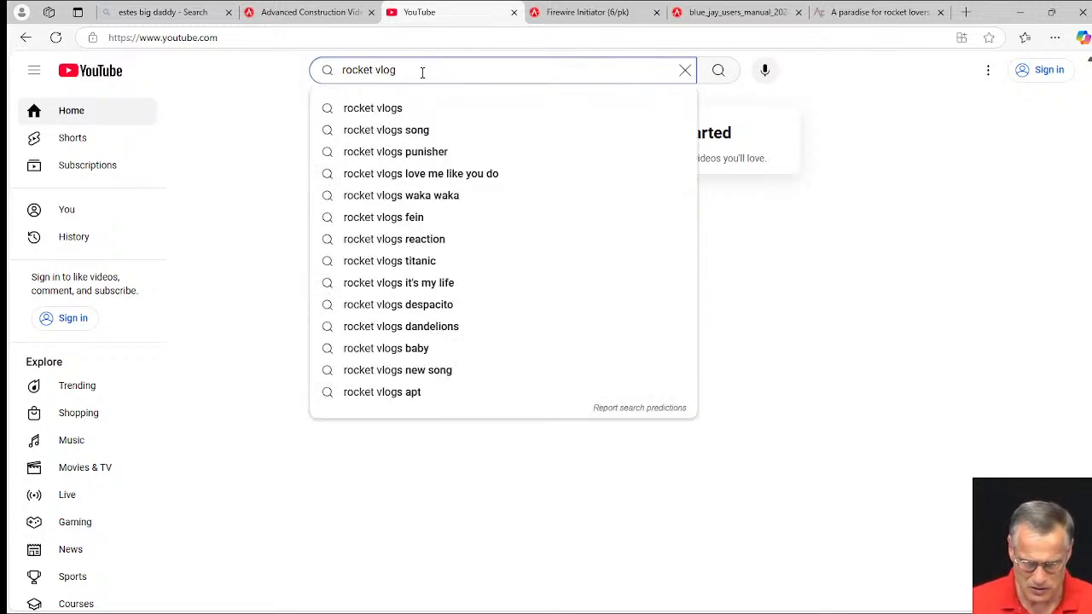
{"action": "left_click", "coordinate": [363, 109]}
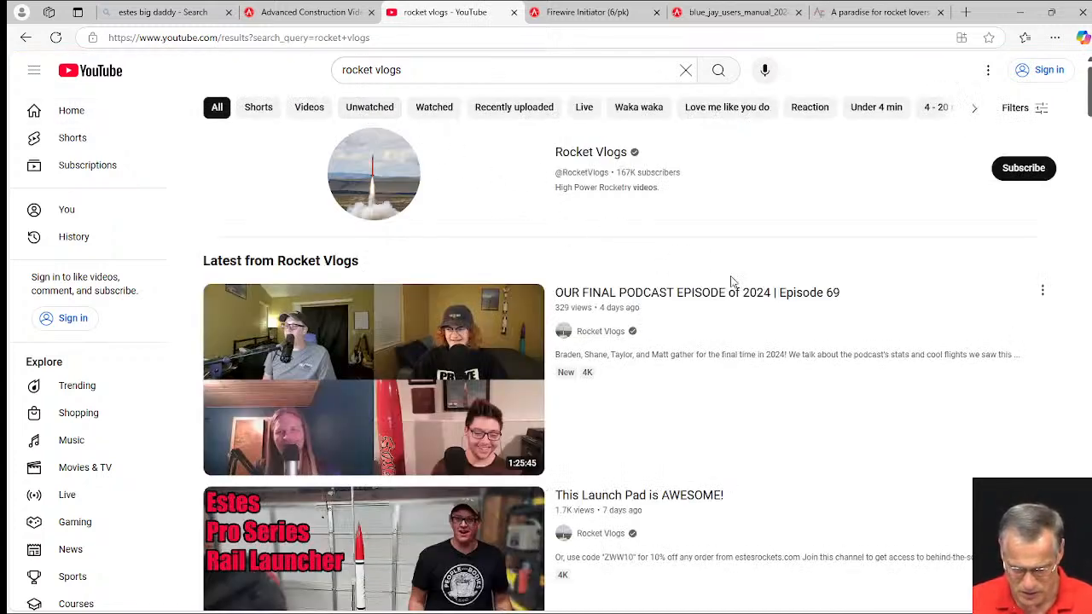
- Search for "rocket vlogs blue jay altimeter" and open the Featherweight Blue Jay Overview video
{"action": "left_click", "coordinate": [431, 73]}
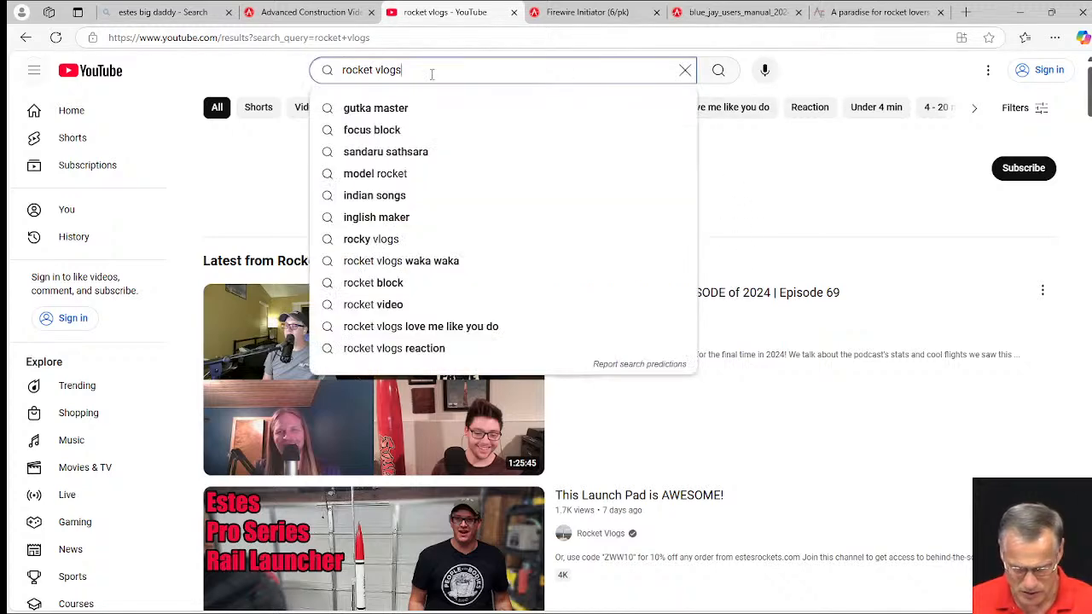
{"action": "type", "text": "bl"}
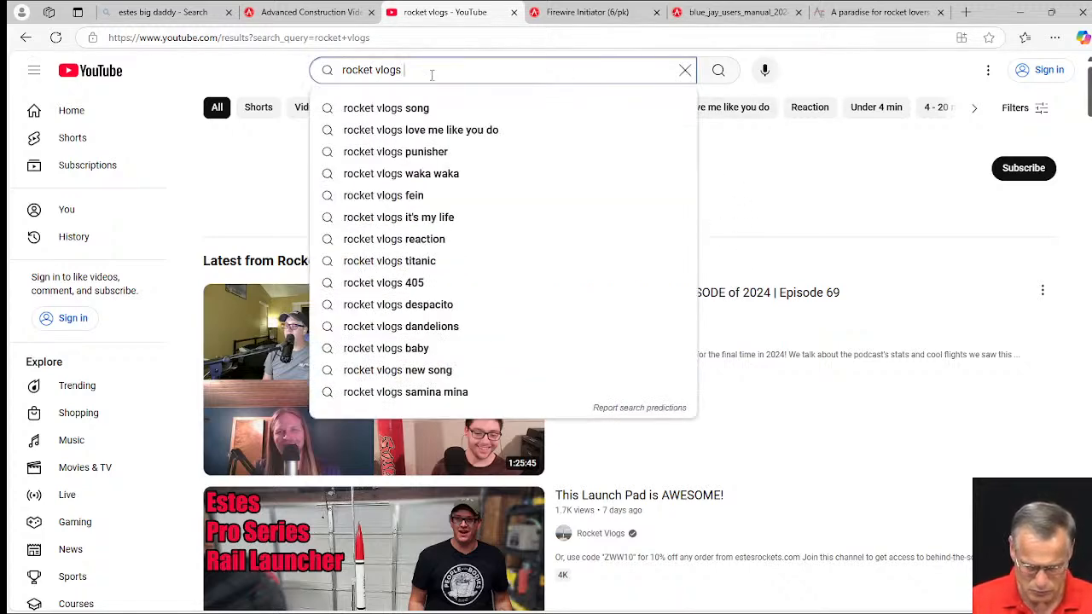
{"action": "type", "text": "ue ja"}
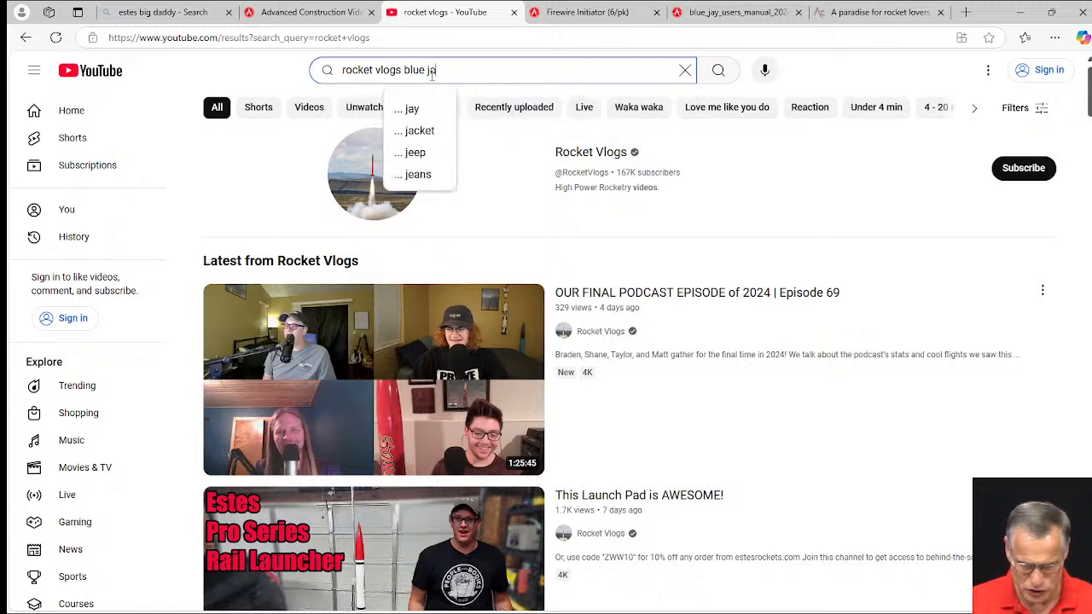
{"action": "type", "text": "y al"}
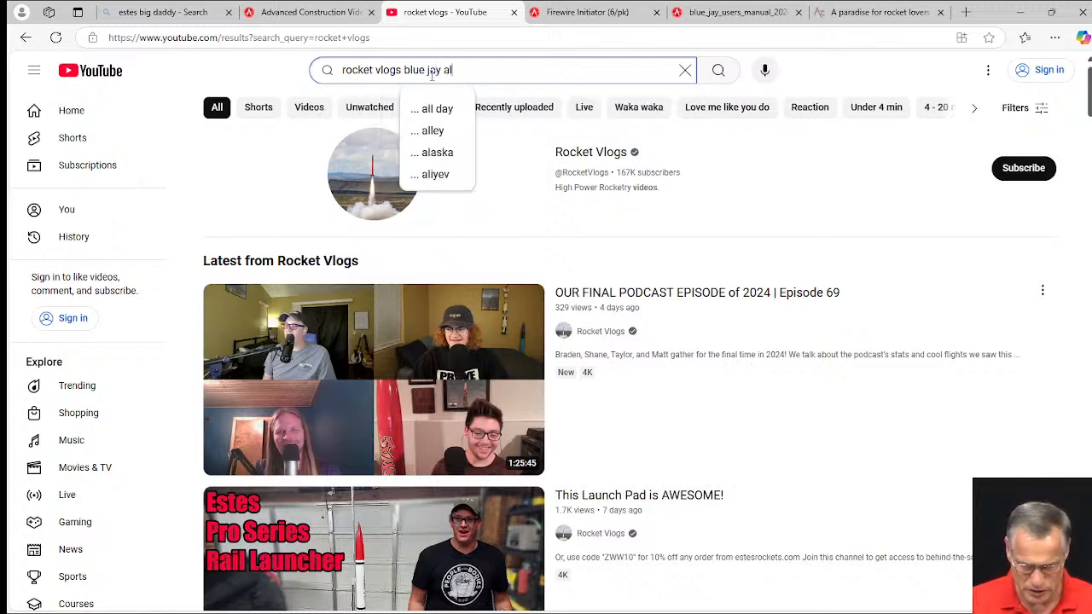
{"action": "type", "text": "timeter"}
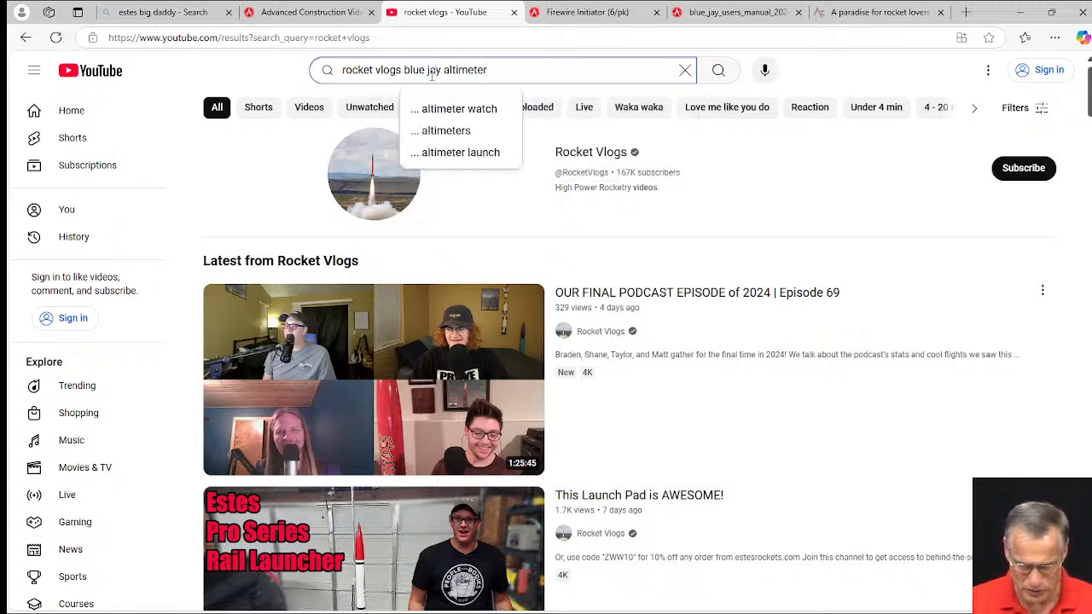
{"action": "key", "text": "Return"}
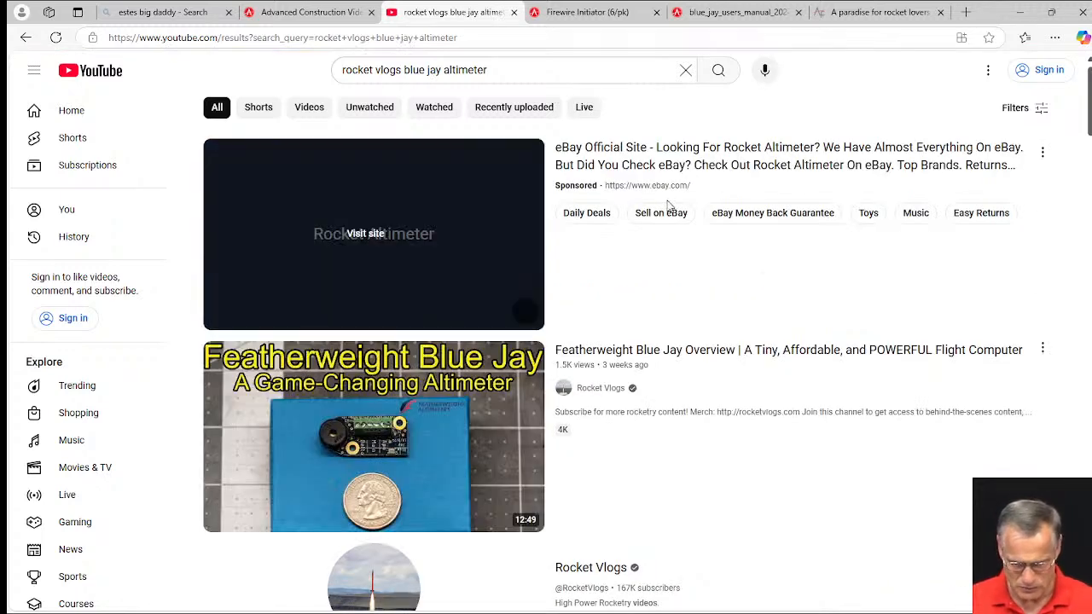
{"action": "left_click", "coordinate": [378, 418]}
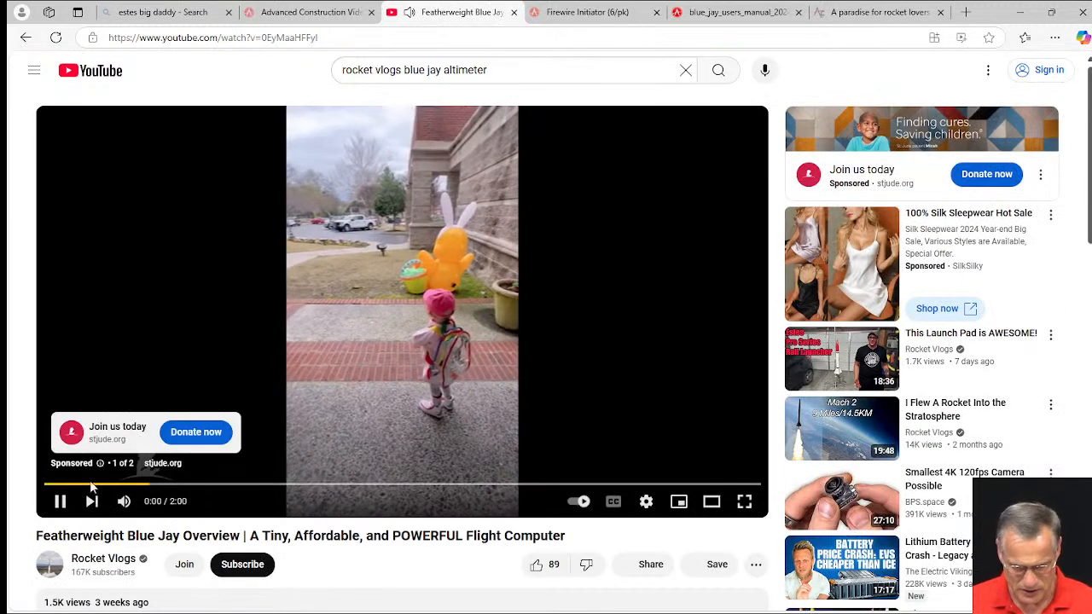
- Pause the playback and look through the video's full description
{"action": "left_click", "coordinate": [57, 503]}
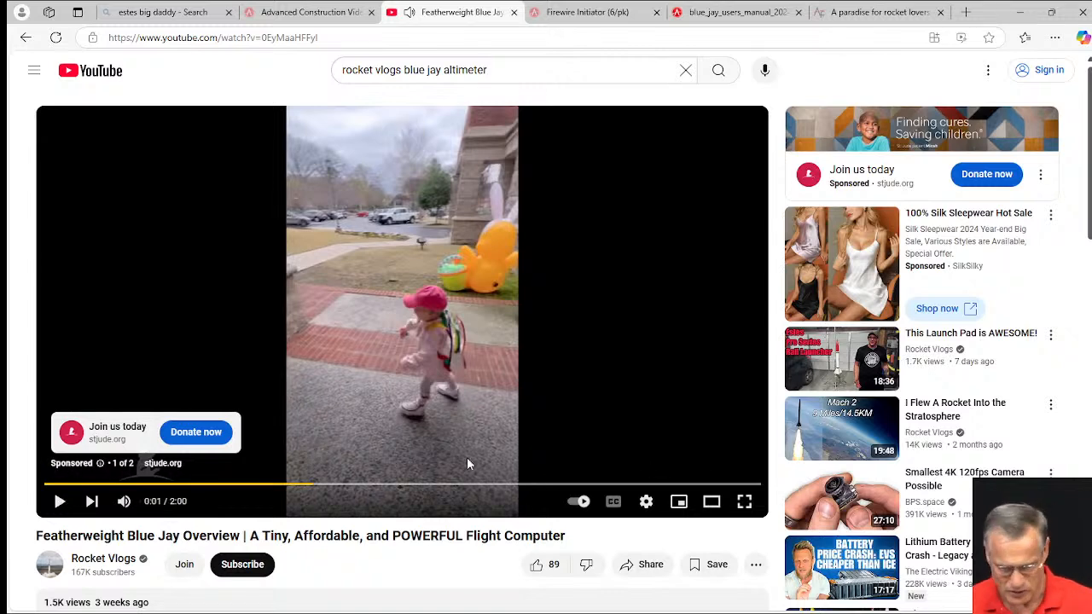
{"action": "scroll", "coordinate": [466, 460], "scroll_direction": "down", "scroll_amount": 2}
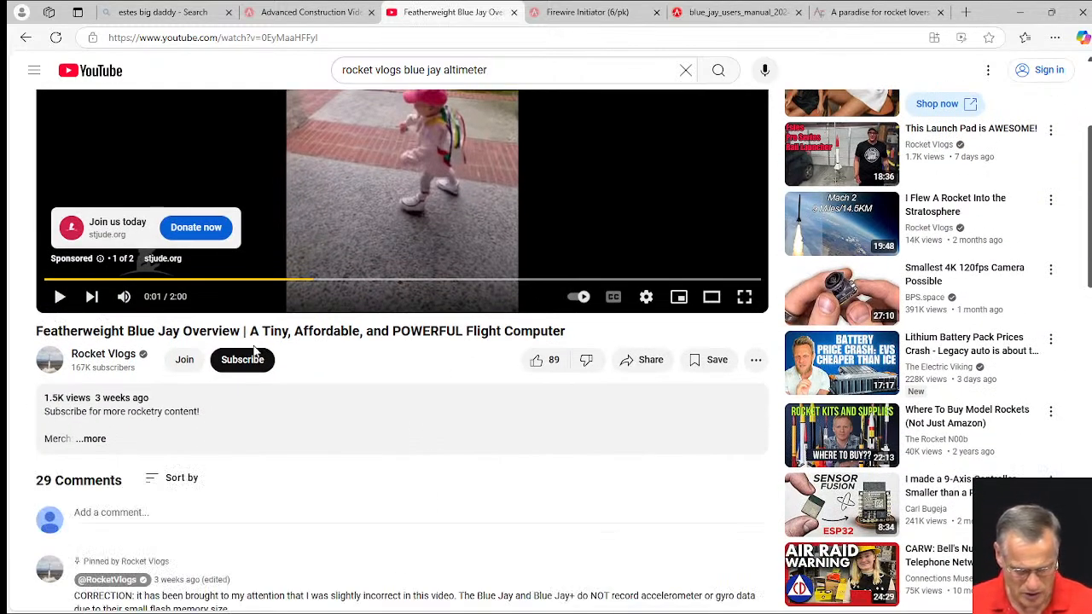
{"action": "left_click", "coordinate": [97, 440]}
{"action": "scroll", "coordinate": [367, 440], "scroll_direction": "down", "scroll_amount": 2}
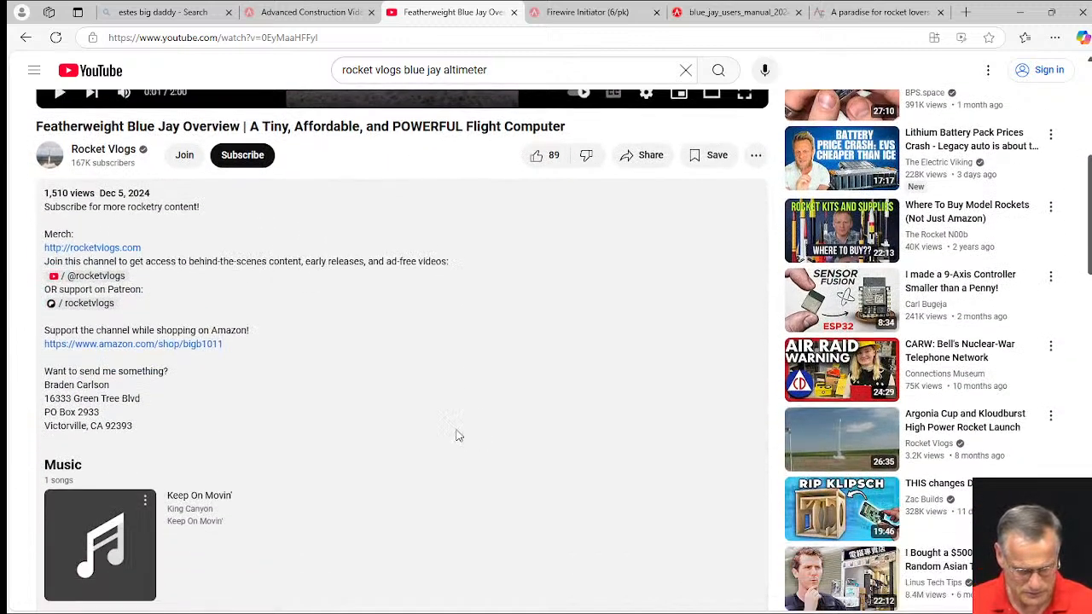
{"action": "scroll", "coordinate": [339, 410], "scroll_direction": "down", "scroll_amount": 3}
{"action": "scroll", "coordinate": [506, 399], "scroll_direction": "up", "scroll_amount": 8}
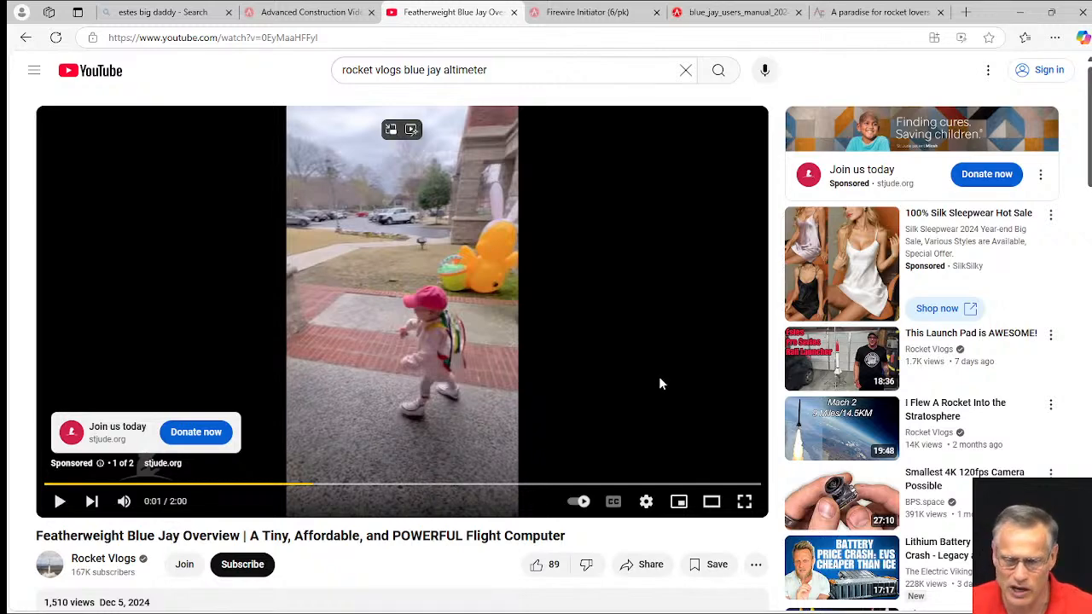
- Return to the Blue Jay user's manual PDF and look over the Specifications section near its end
{"action": "left_click", "coordinate": [723, 15]}
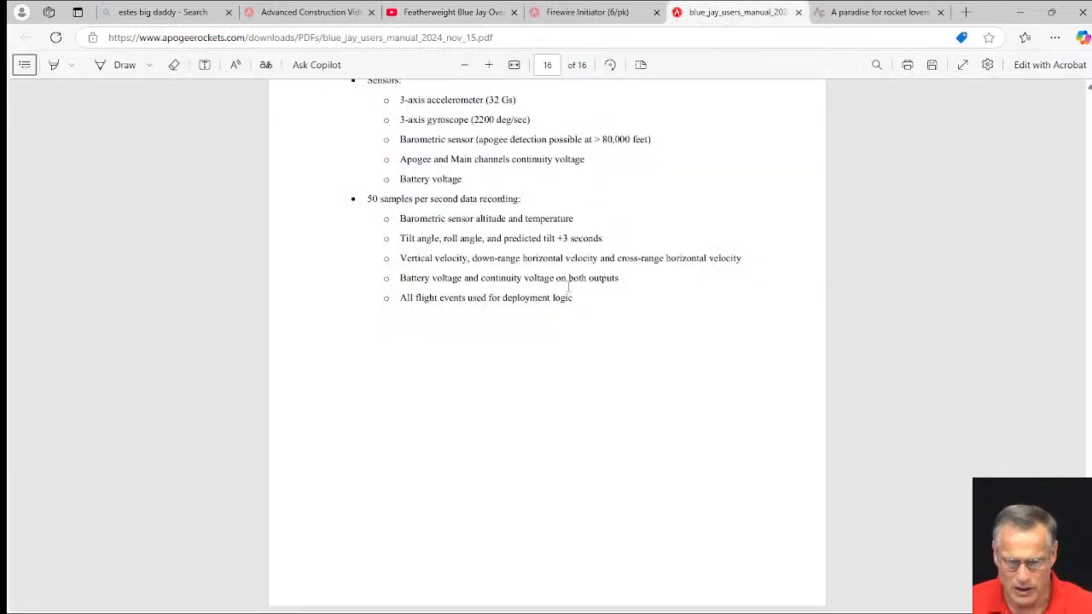
{"action": "scroll", "coordinate": [897, 313], "scroll_direction": "up", "scroll_amount": 10}
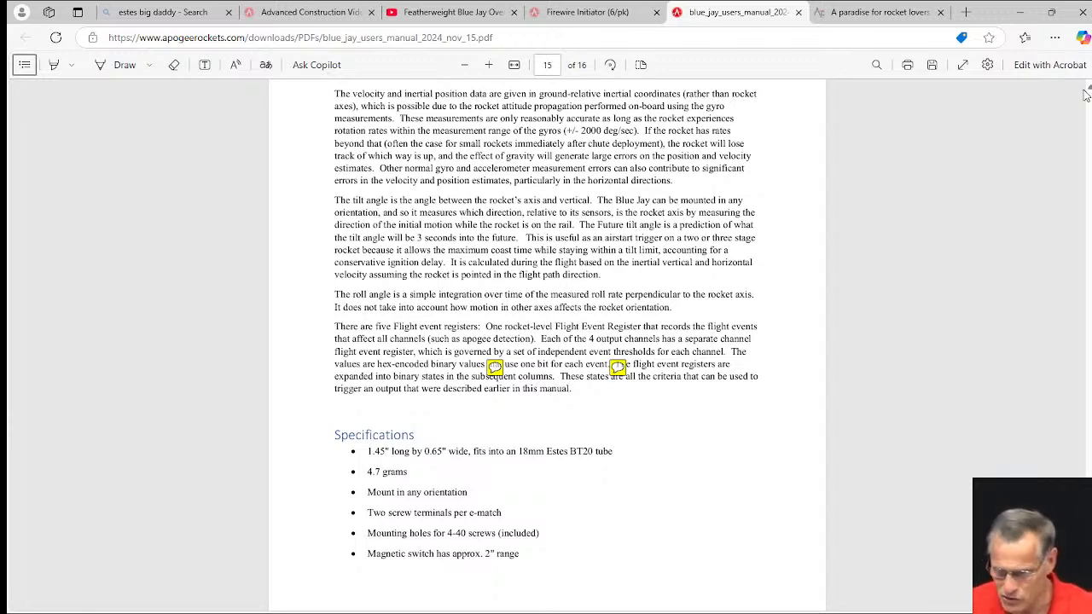
- Close the browser and the untitled RockSim design, and switch to RockSim Pro with the NukeProMax design open
{"action": "left_click", "coordinate": [1085, 17]}
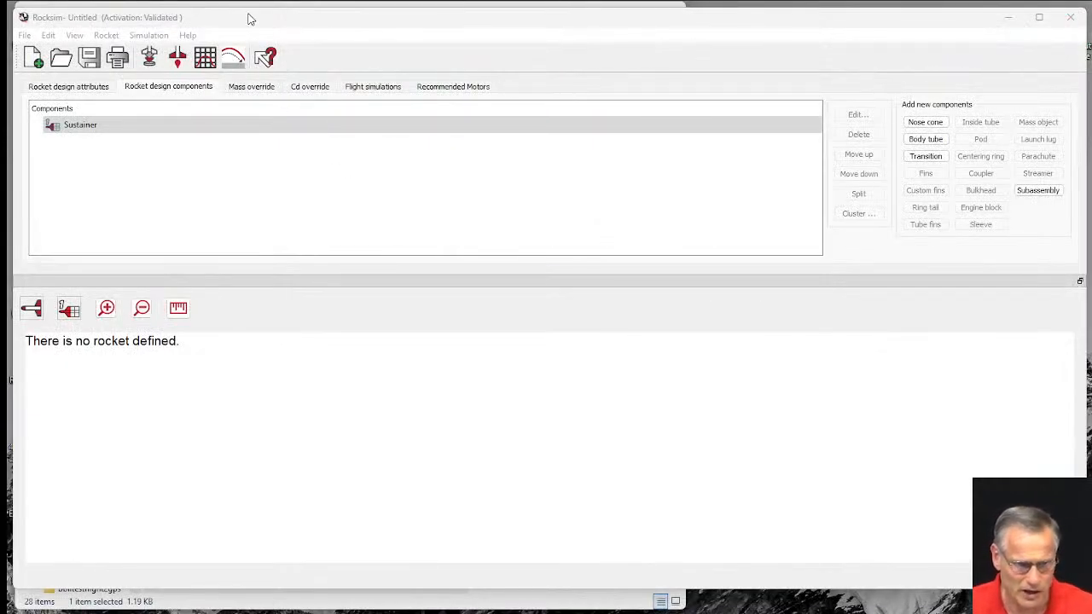
{"action": "left_click", "coordinate": [1071, 18]}
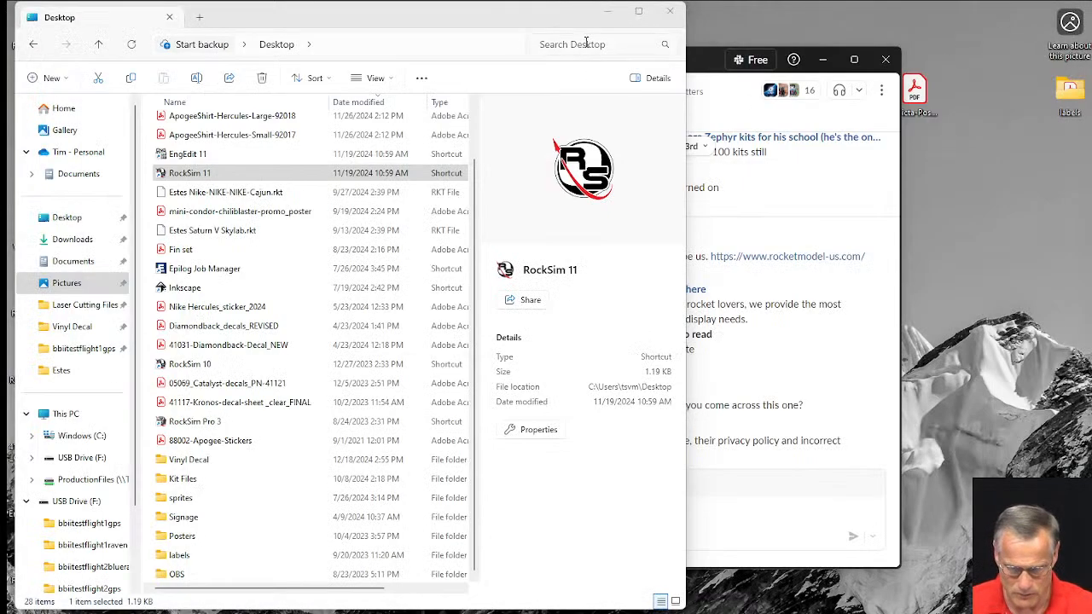
{"action": "mouse_move", "coordinate": [604, 606]}
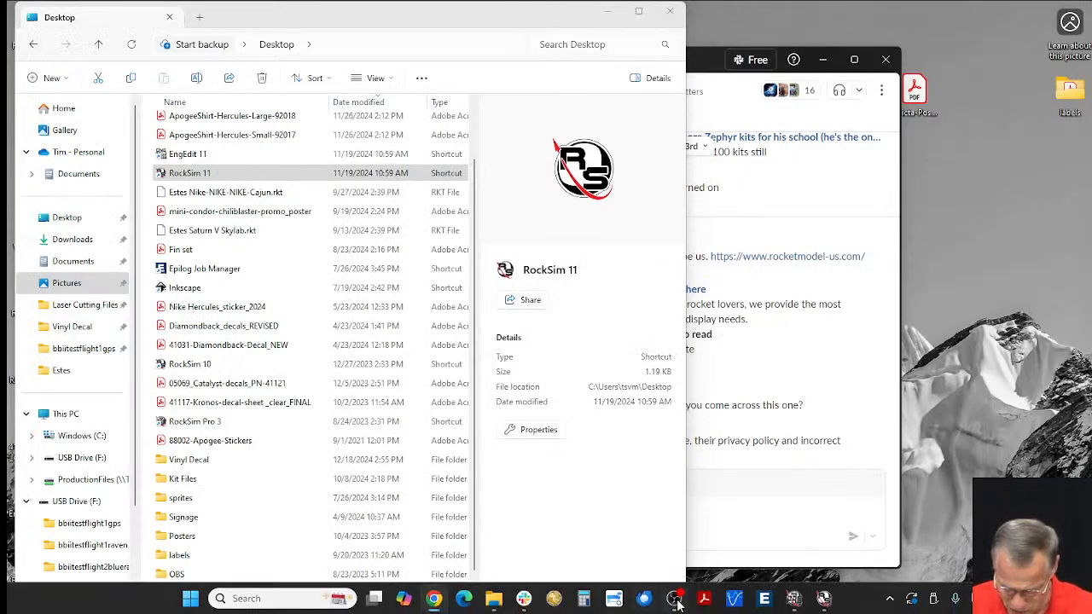
{"action": "left_click", "coordinate": [674, 599]}
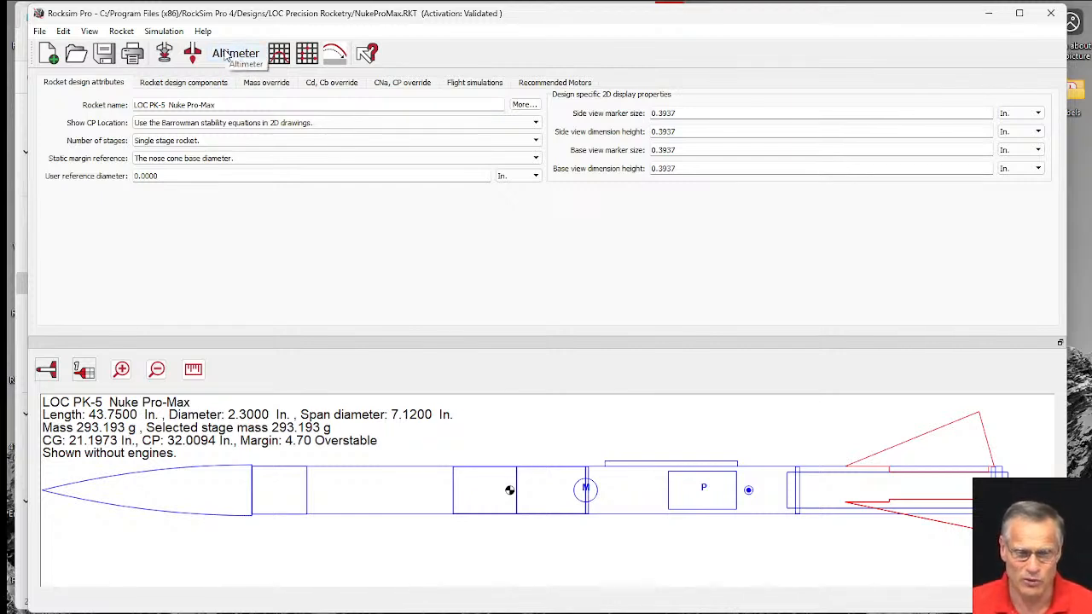
- Start the altimeter flight replay wizard and load MJM Tracker_12-21-2024_10_27_34.csv from the bbiitestflight1gps folder as input data
{"action": "left_click", "coordinate": [230, 57]}
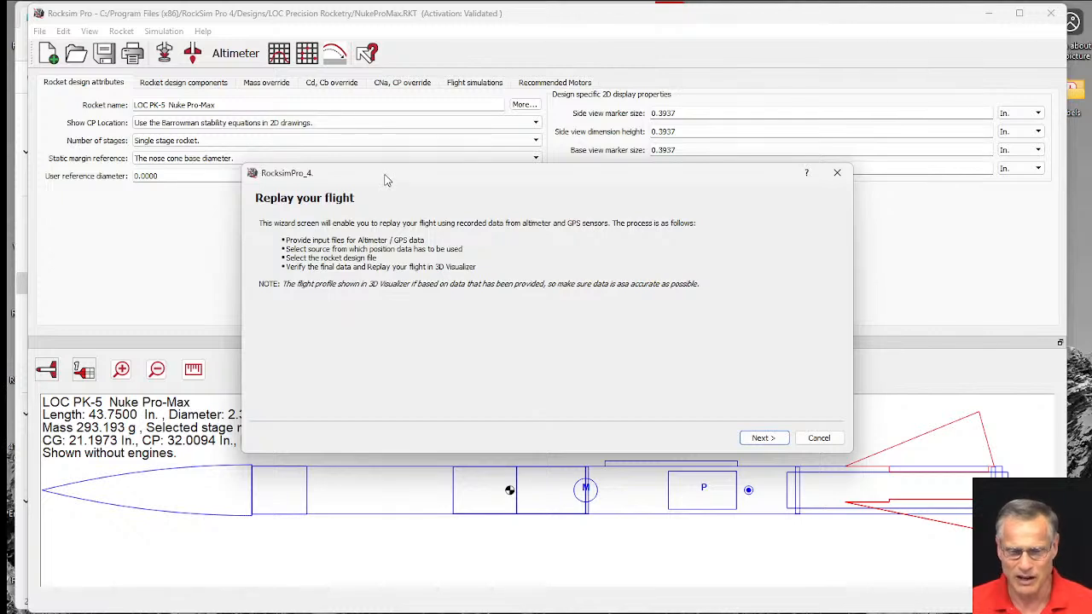
{"action": "left_click_drag", "start_coordinate": [385, 179], "coordinate": [337, 99]}
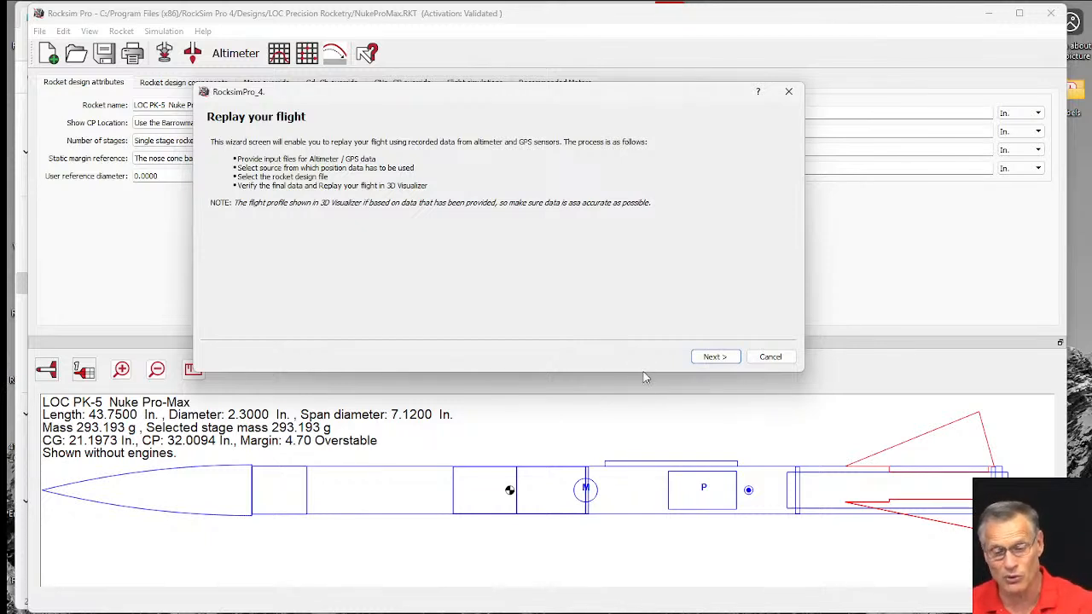
{"action": "left_click", "coordinate": [715, 358]}
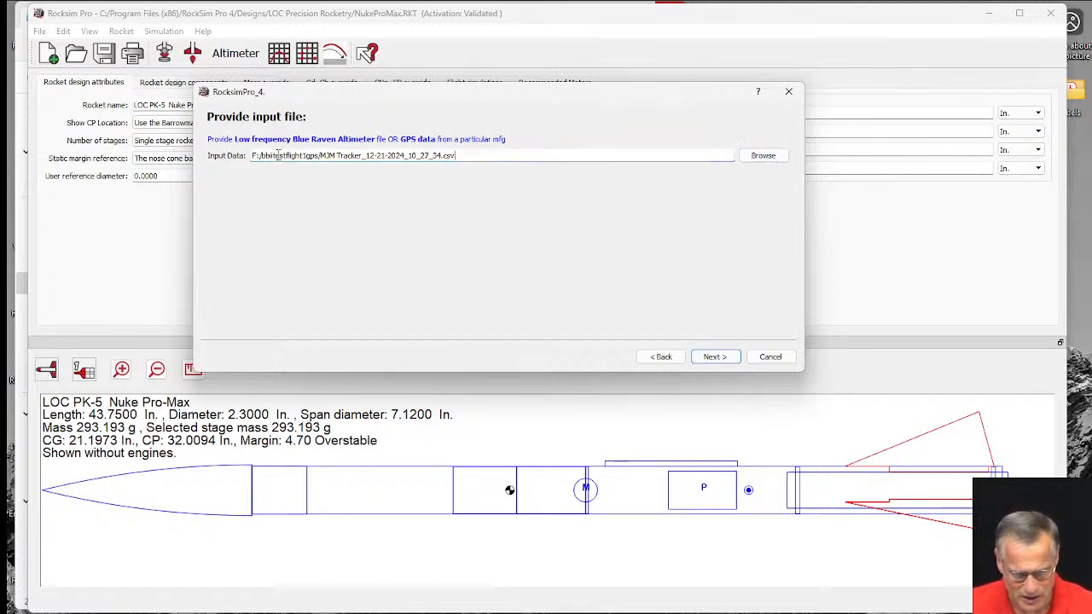
{"action": "left_click", "coordinate": [761, 155]}
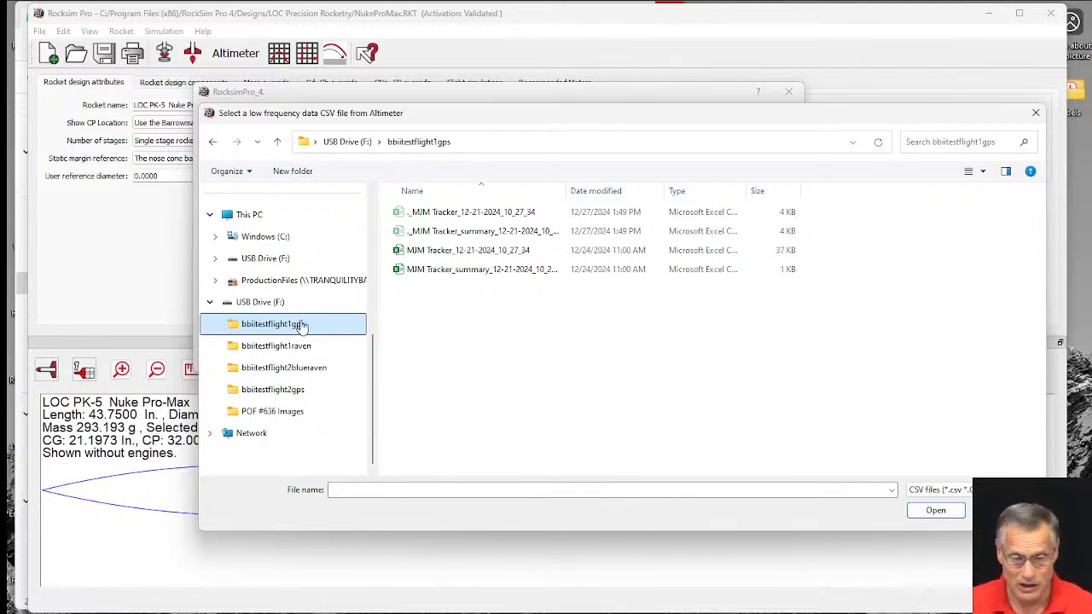
{"action": "left_click", "coordinate": [479, 255]}
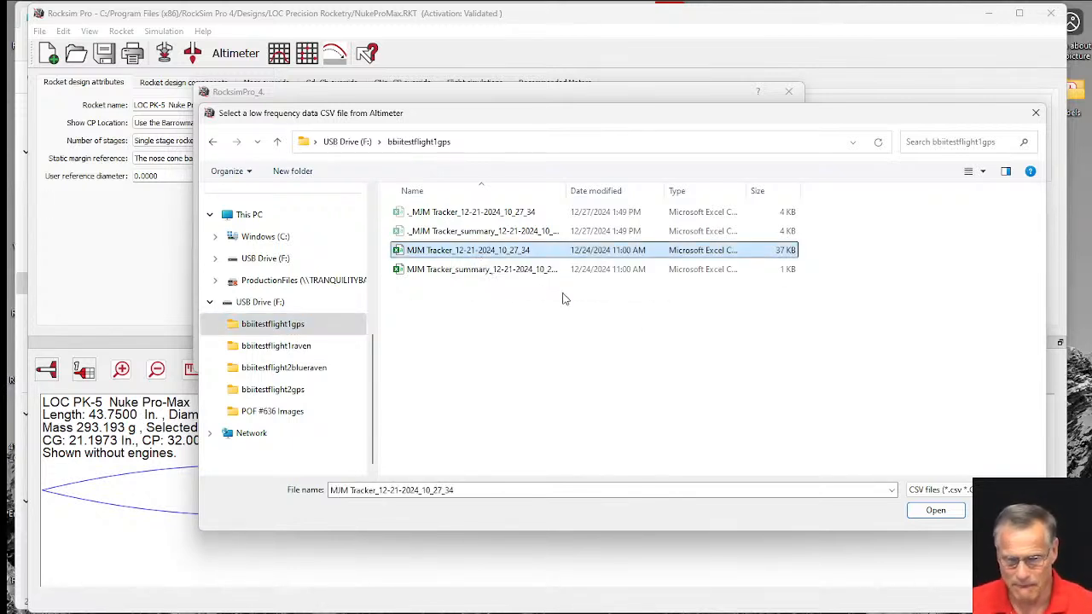
{"action": "left_click", "coordinate": [936, 510]}
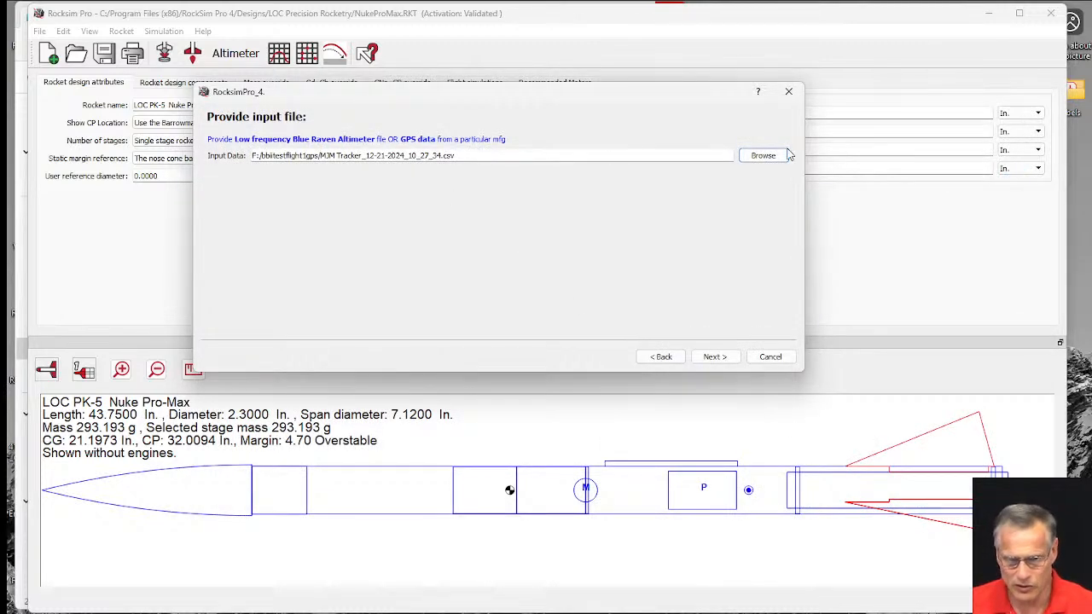
- Accept the detected data source and the final data check, and launch the flight replay in the 3D visualizer
{"action": "left_click", "coordinate": [714, 359]}
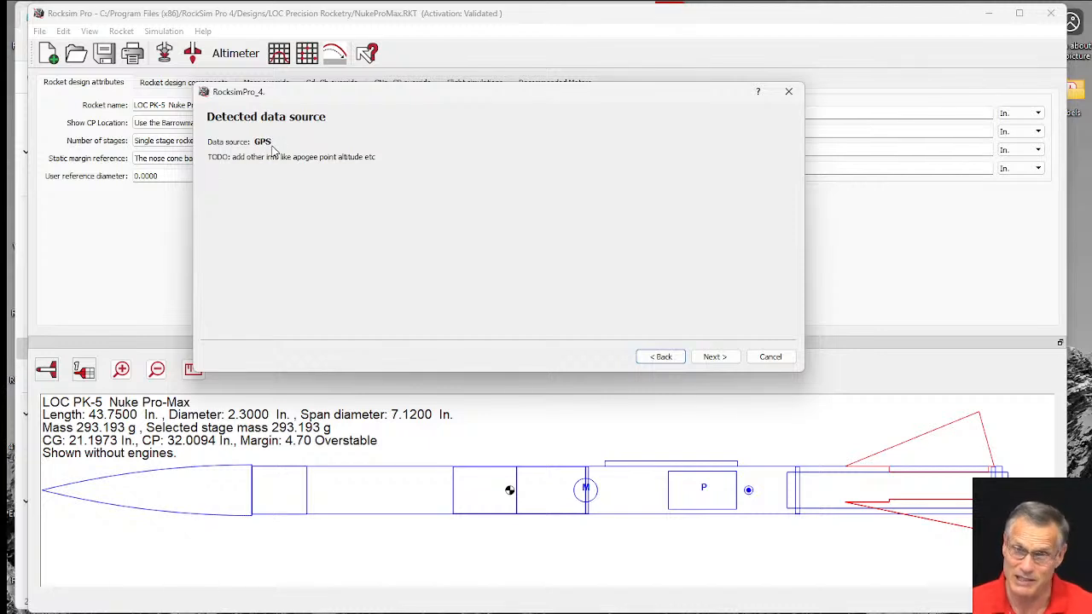
{"action": "left_click", "coordinate": [714, 356]}
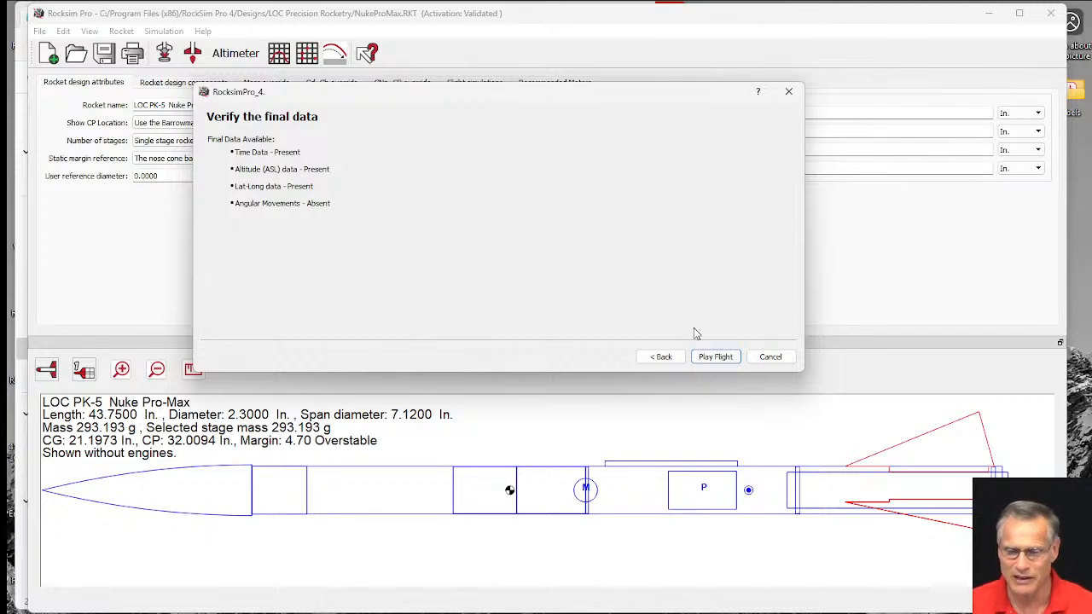
{"action": "left_click", "coordinate": [717, 356]}
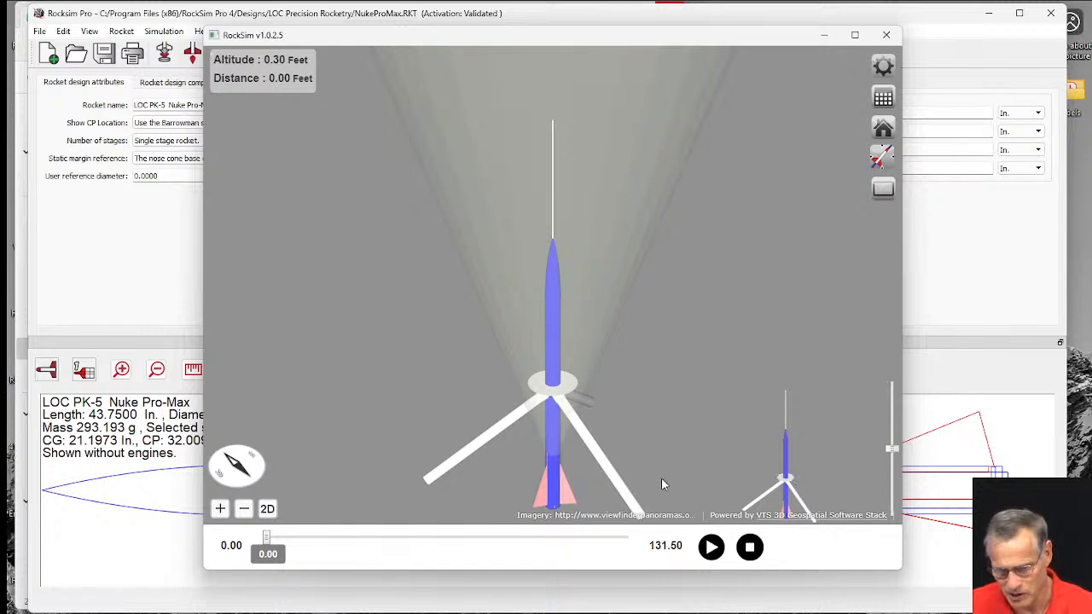
- Turn off the weathercocking cone display in the flight profile preferences
{"action": "scroll", "coordinate": [641, 392], "scroll_direction": "down", "scroll_amount": 5}
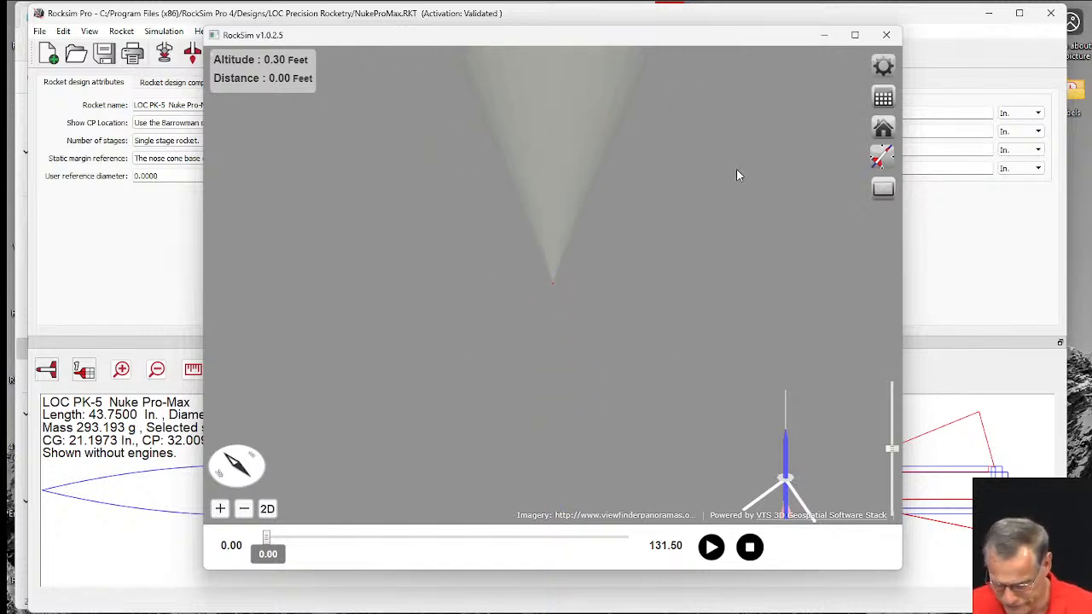
{"action": "left_click", "coordinate": [882, 65]}
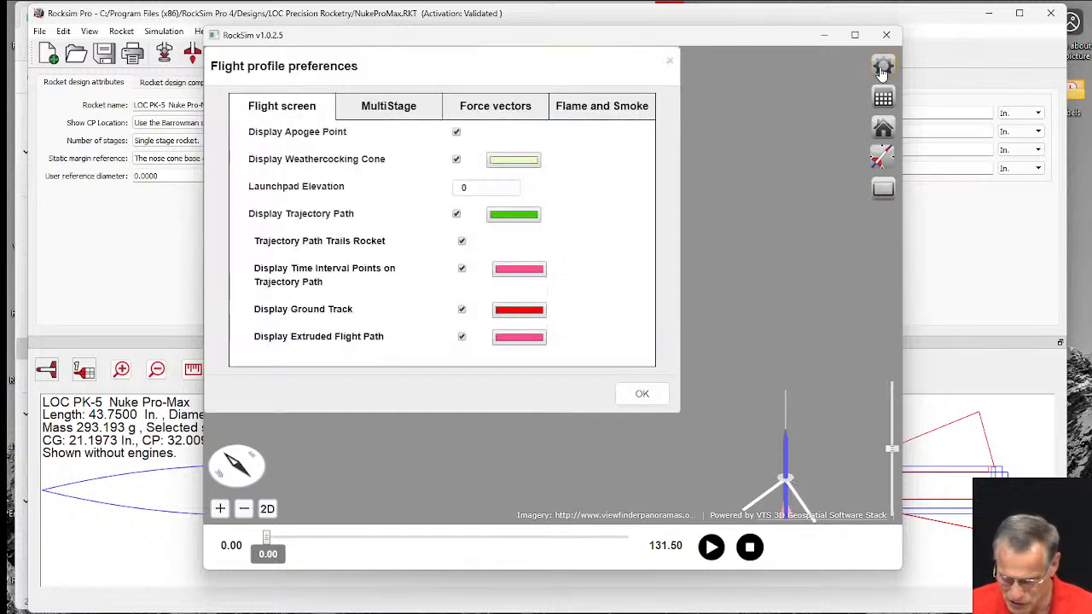
{"action": "left_click", "coordinate": [457, 159]}
{"action": "left_click", "coordinate": [644, 394]}
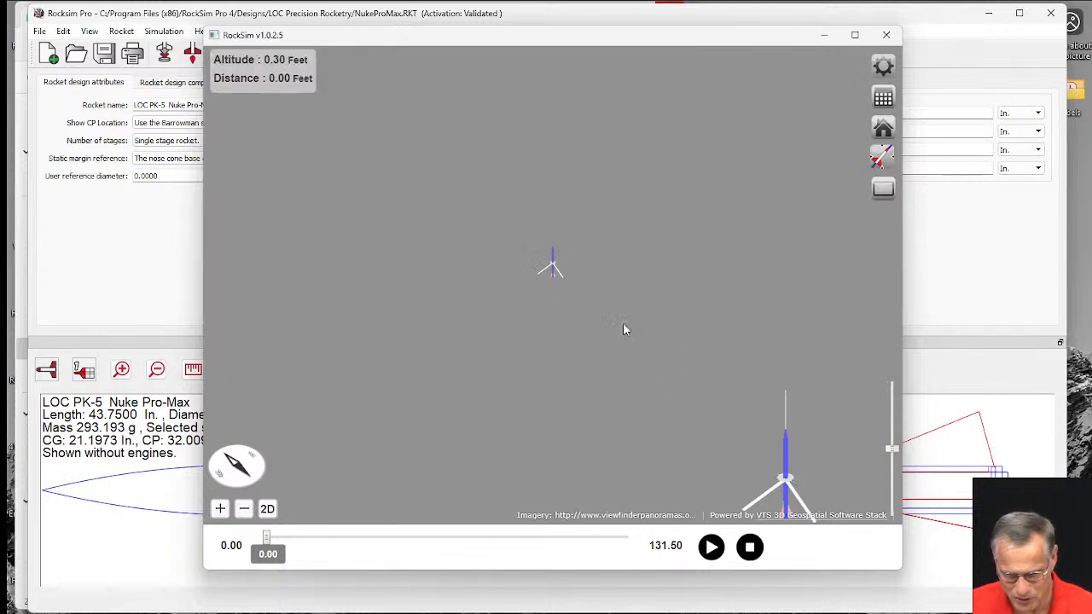
- Play the GPS flight through to its end and examine the full trajectory and ground track from several angles
{"action": "left_click", "coordinate": [713, 549]}
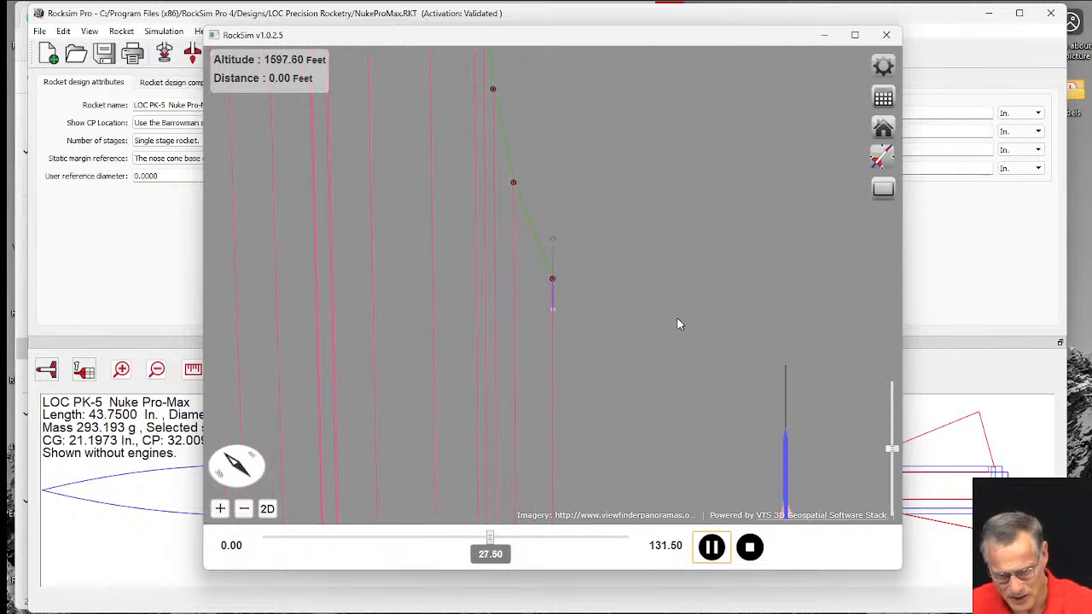
{"action": "left_click_drag", "start_coordinate": [490, 537], "coordinate": [651, 558]}
{"action": "left_click_drag", "start_coordinate": [666, 372], "coordinate": [625, 391]}
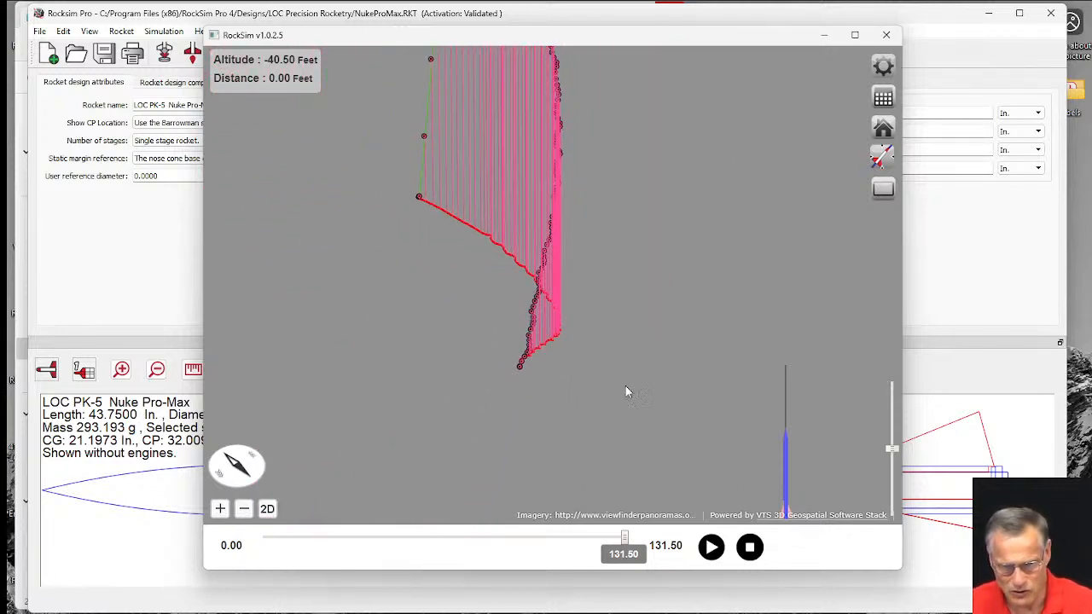
{"action": "left_click_drag", "start_coordinate": [522, 480], "coordinate": [585, 468]}
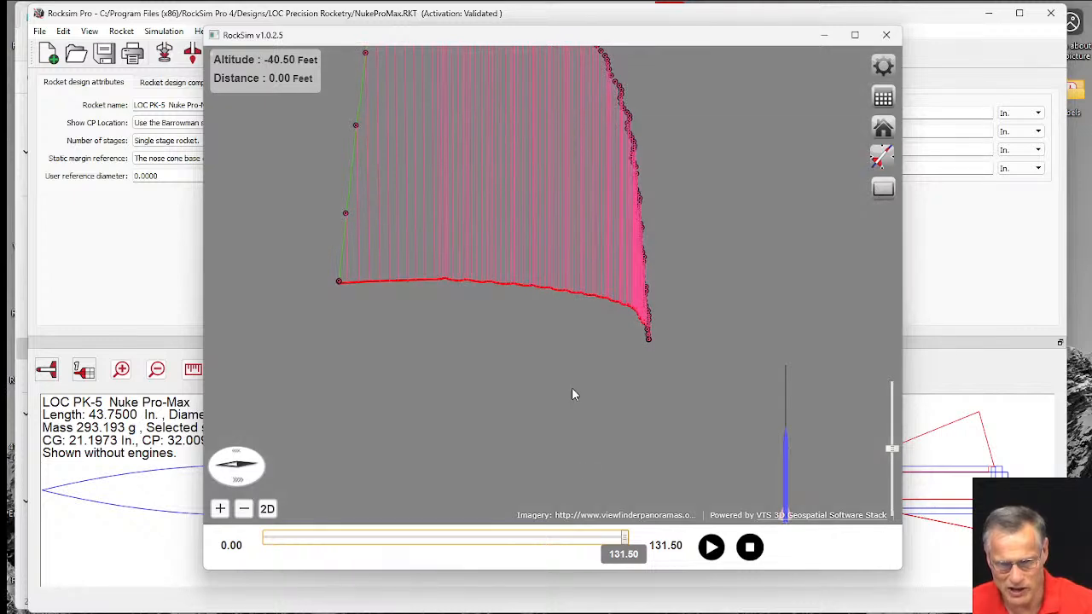
{"action": "left_click_drag", "start_coordinate": [575, 395], "coordinate": [443, 466]}
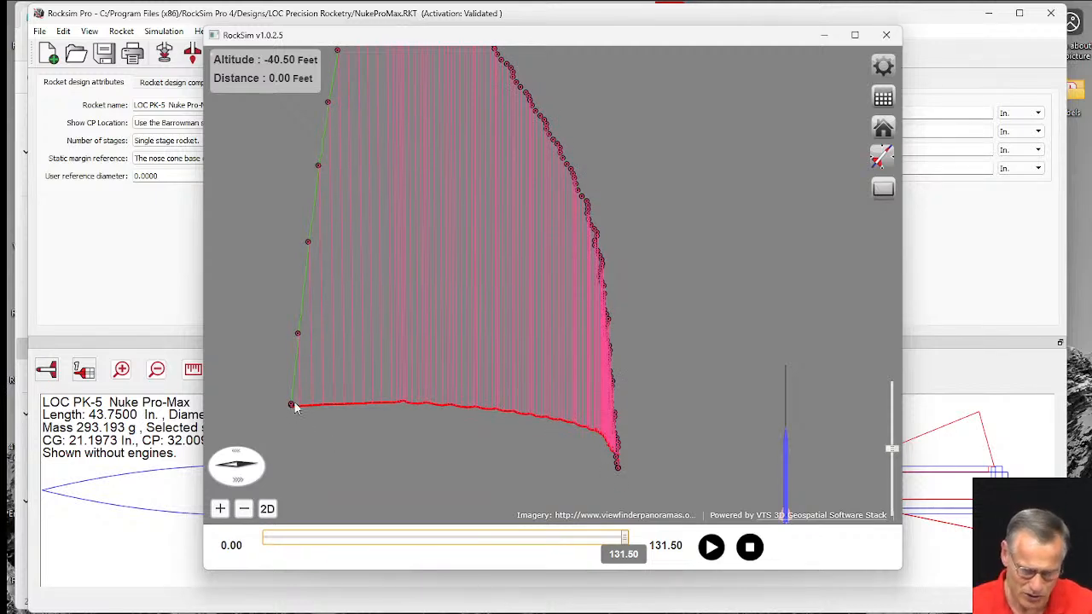
{"action": "left_click_drag", "start_coordinate": [341, 264], "coordinate": [342, 309]}
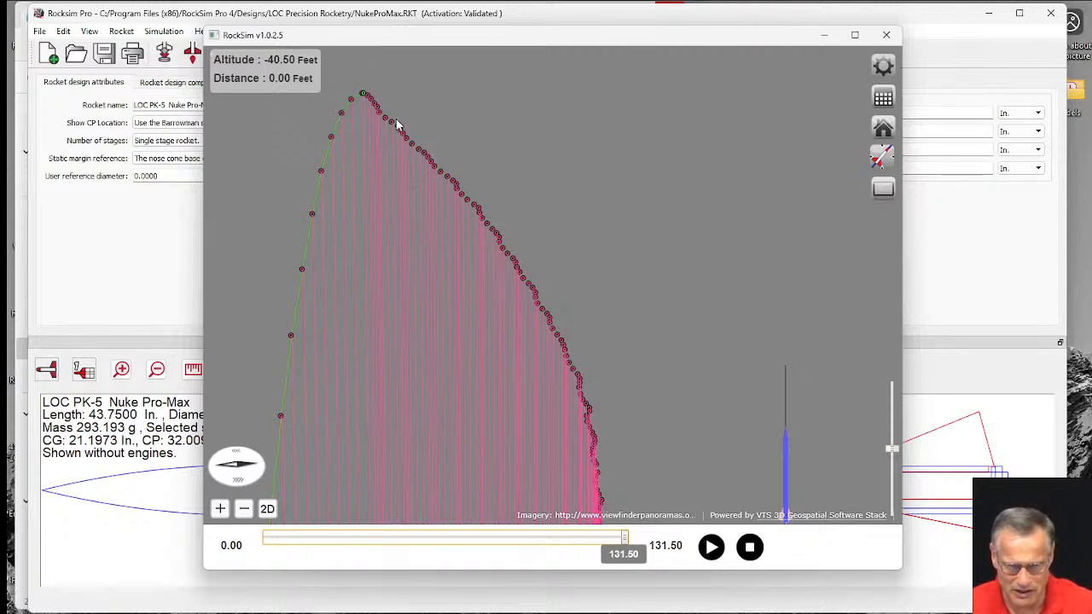
{"action": "left_click_drag", "start_coordinate": [640, 238], "coordinate": [646, 274]}
{"action": "left_click_drag", "start_coordinate": [640, 273], "coordinate": [655, 237]}
{"action": "left_click_drag", "start_coordinate": [499, 372], "coordinate": [488, 407]}
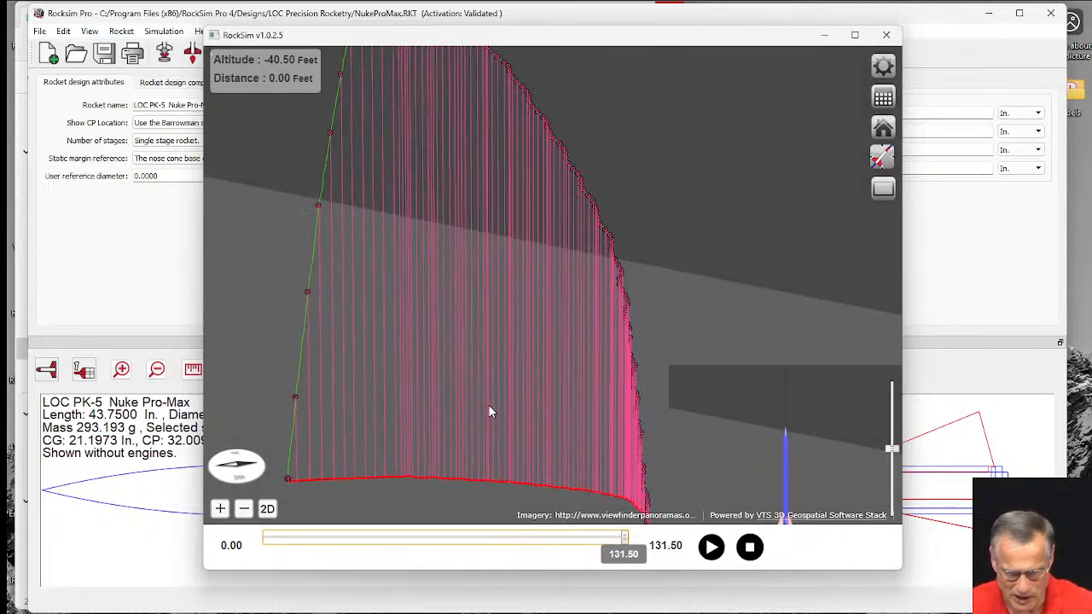
- View the flight path from above in 2D and inspect the whole trajectory in 3D
{"action": "left_click", "coordinate": [267, 509]}
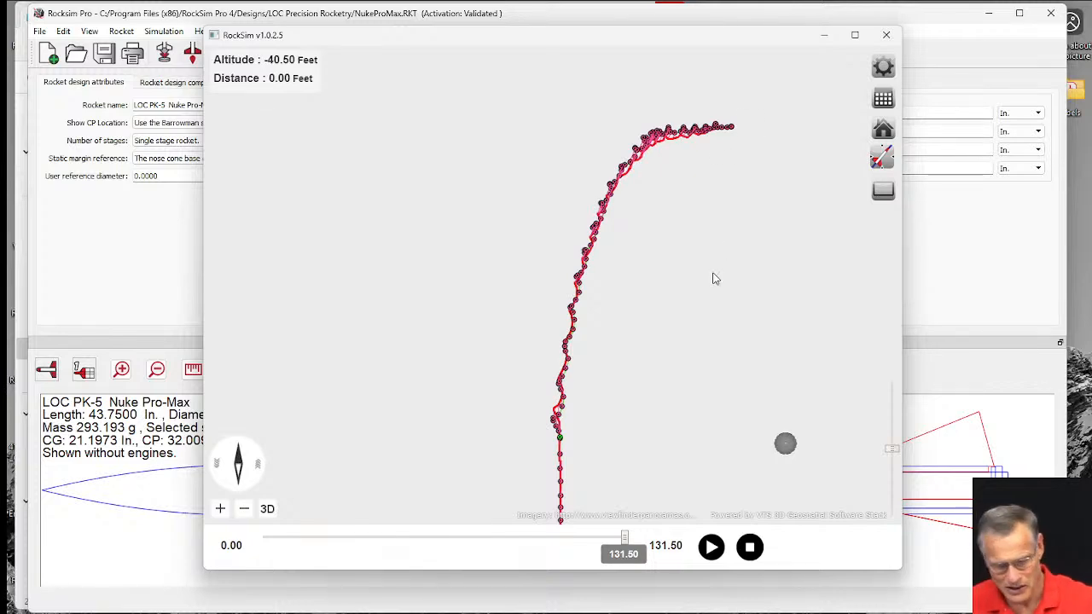
{"action": "scroll", "coordinate": [712, 275], "scroll_direction": "down", "scroll_amount": 3}
{"action": "left_click_drag", "start_coordinate": [681, 291], "coordinate": [607, 256]}
{"action": "scroll", "coordinate": [371, 205], "scroll_direction": "down", "scroll_amount": 5}
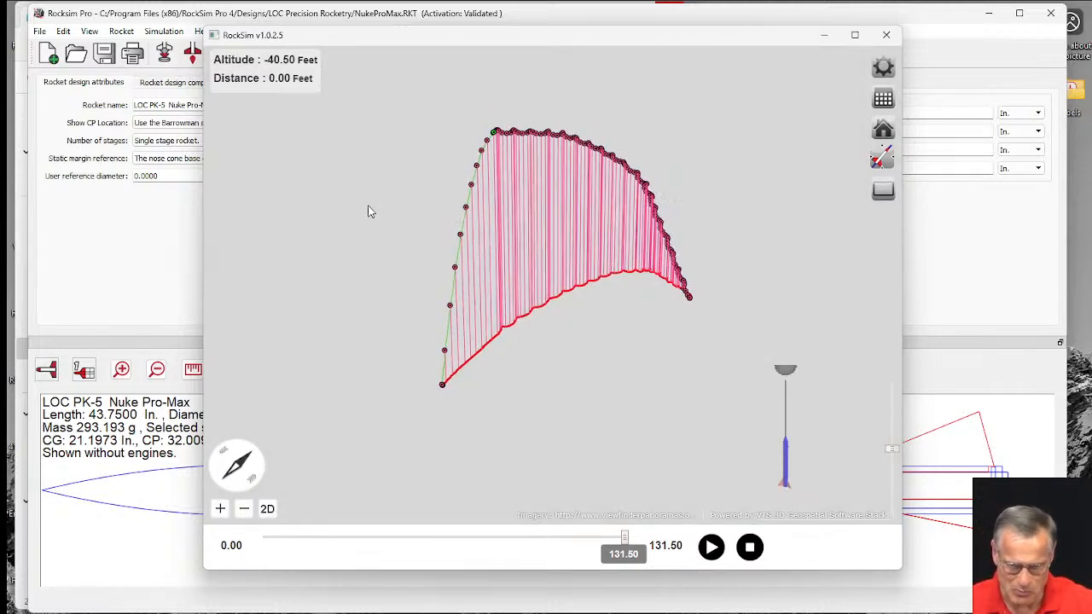
- Display the flight data table for the end of the flight and close the replay window
{"action": "key", "text": "super"}
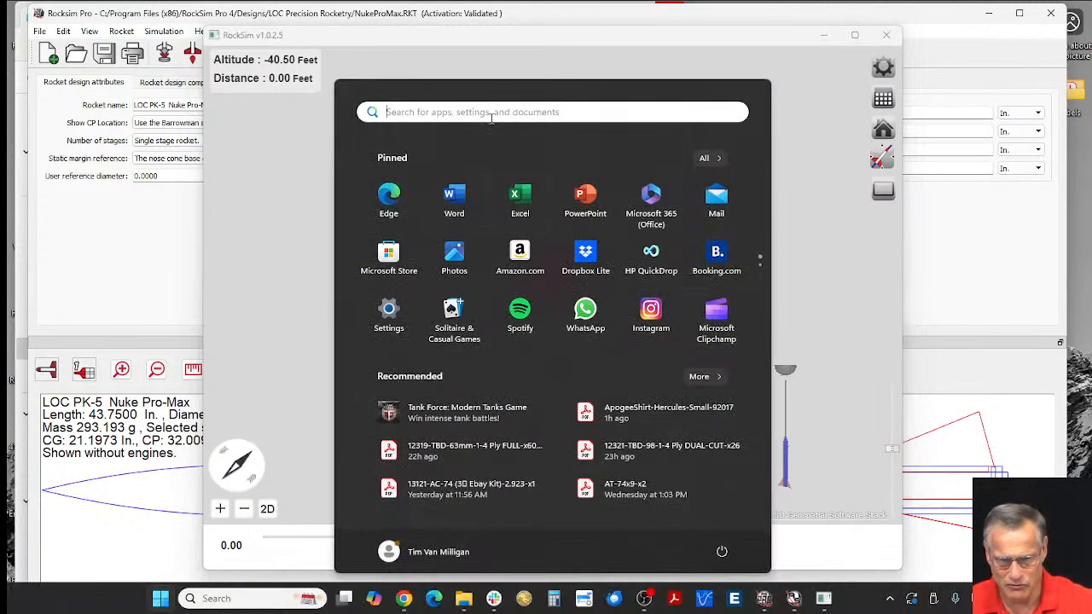
{"action": "left_click", "coordinate": [884, 102]}
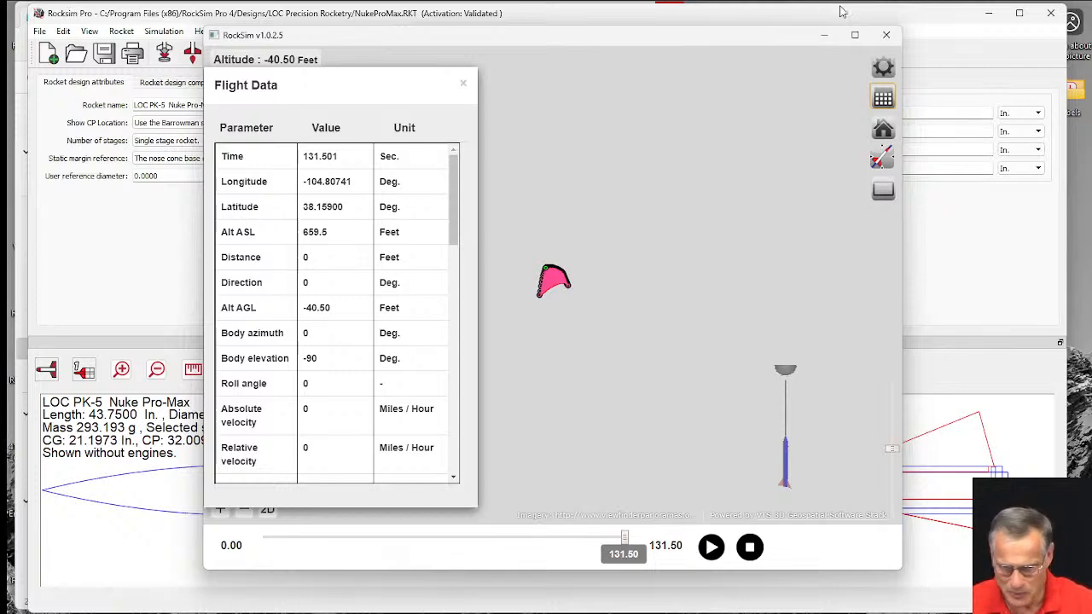
{"action": "left_click", "coordinate": [886, 35]}
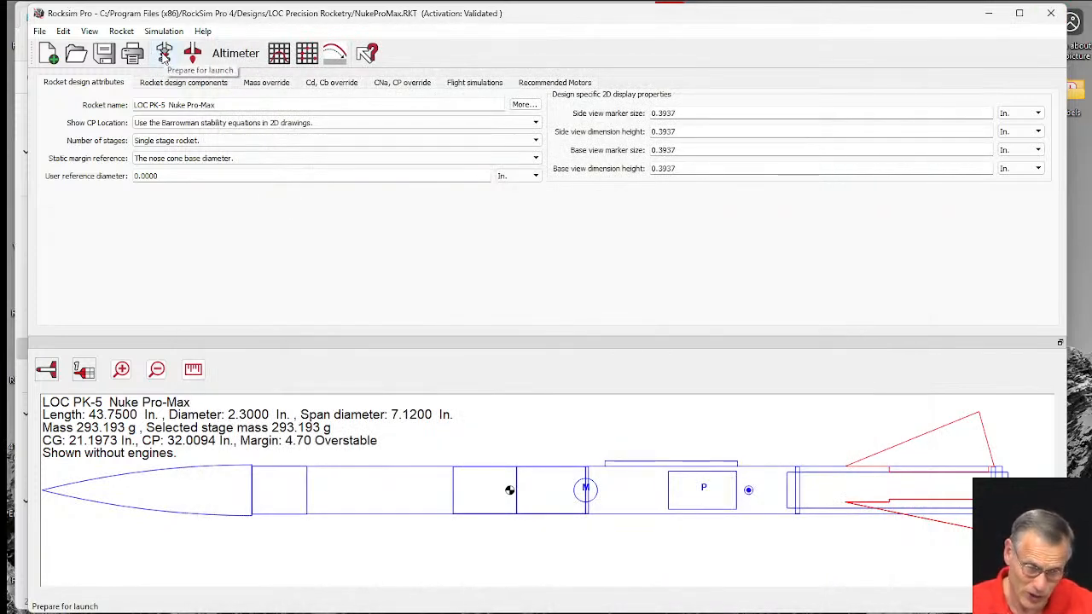
- Restart the flight replay wizard and load BBII Mule LR_12-21-2024_10_27_33.csv from the bbiitestflight1raven folder as input data
{"action": "left_click", "coordinate": [236, 53]}
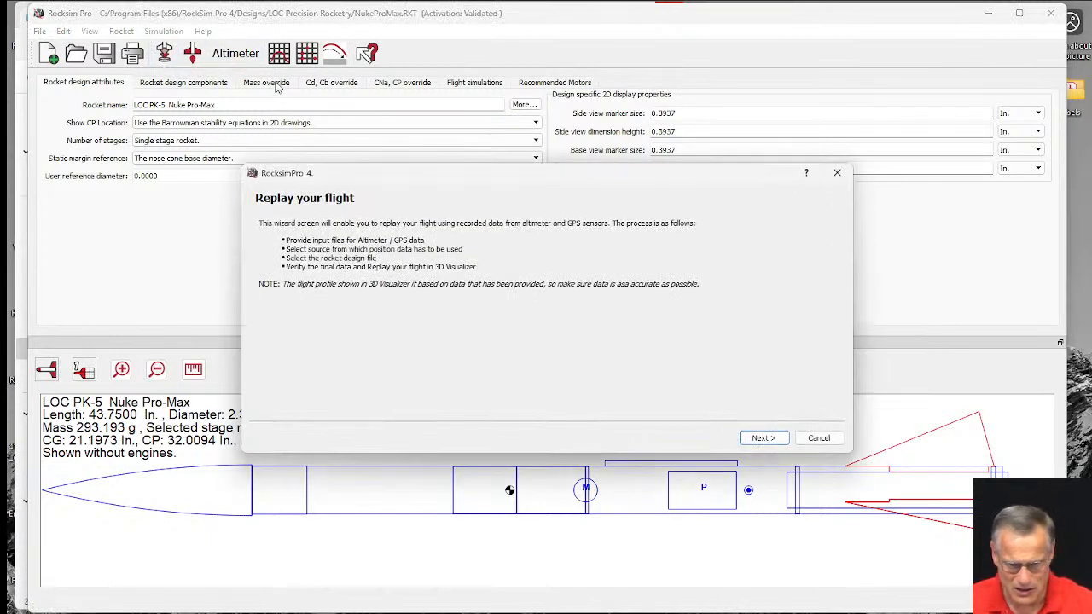
{"action": "left_click", "coordinate": [763, 437]}
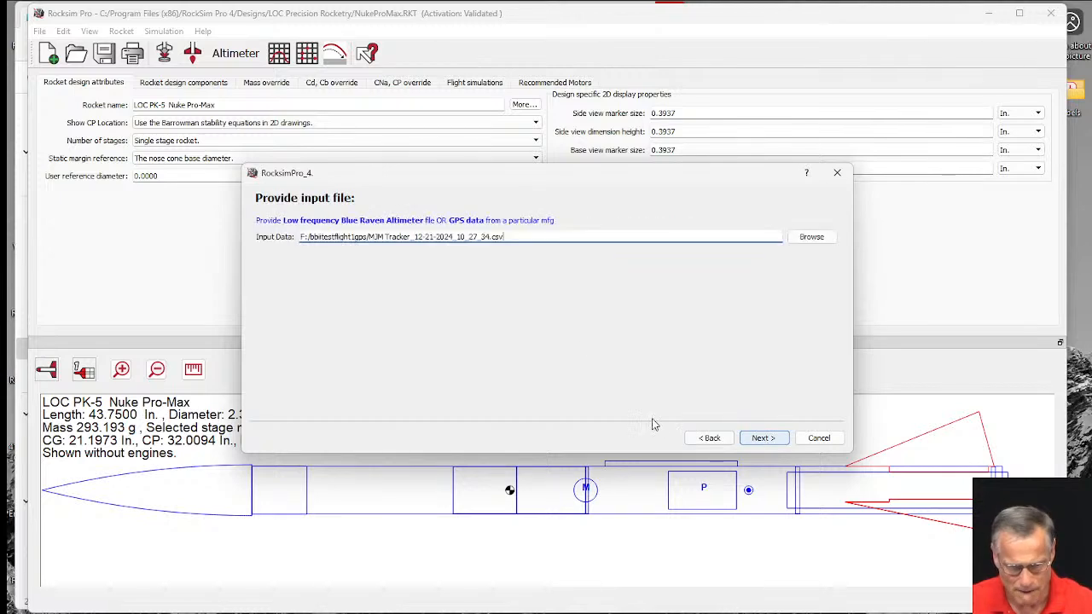
{"action": "left_click", "coordinate": [811, 237]}
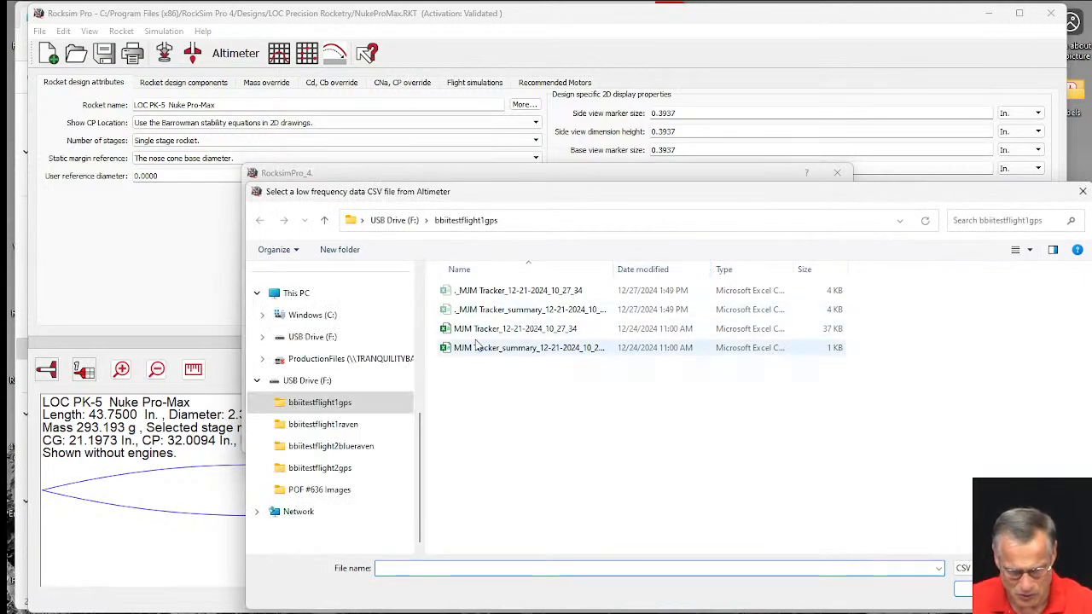
{"action": "left_click", "coordinate": [321, 424]}
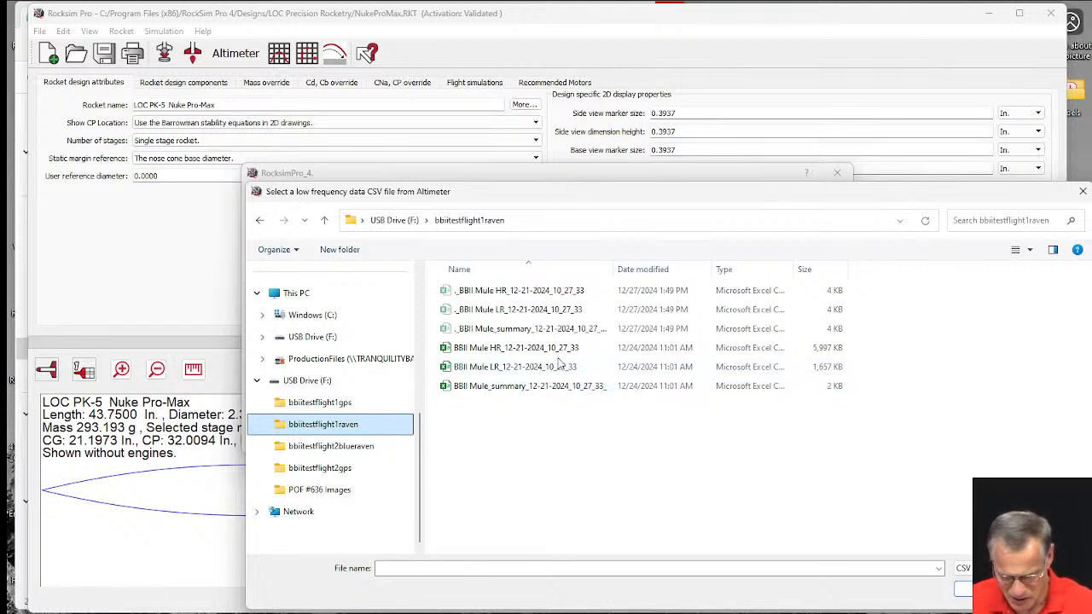
{"action": "left_click", "coordinate": [494, 369]}
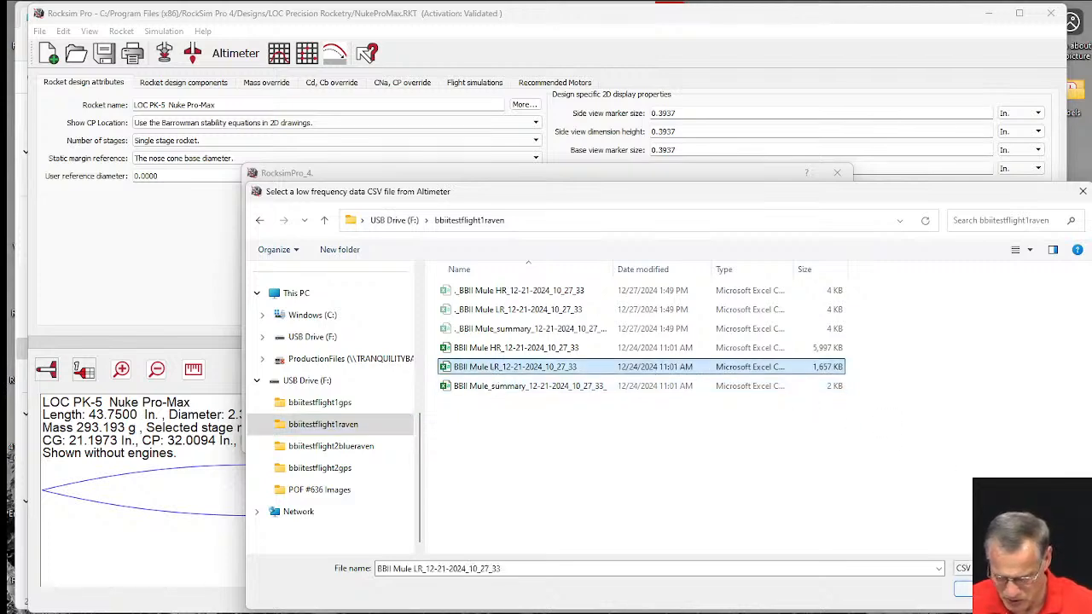
{"action": "left_click", "coordinate": [964, 588]}
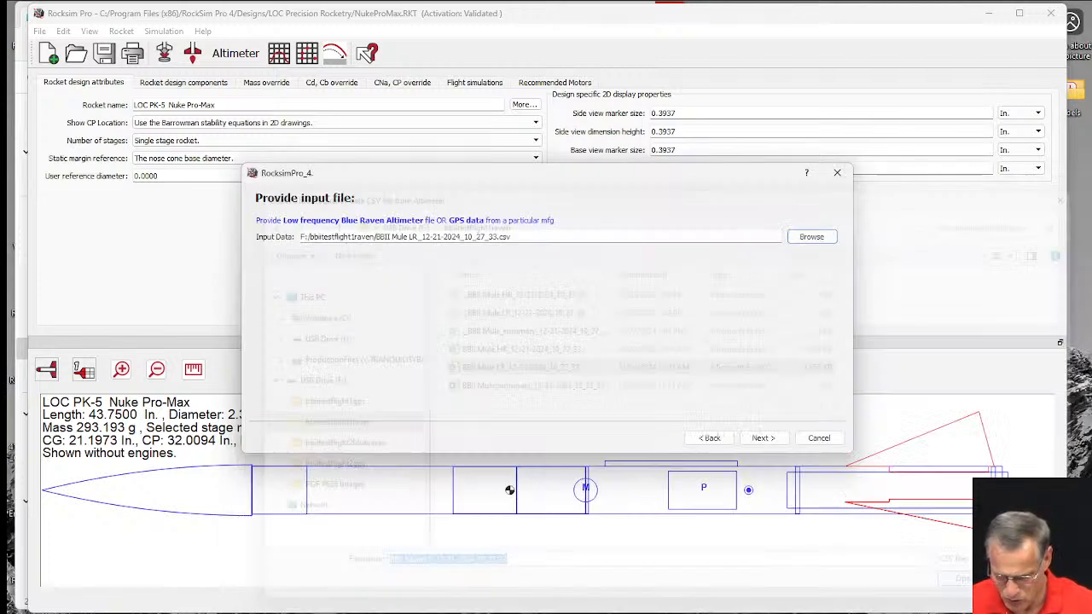
- Choose CloudBusters #807 Site 2 as the launch site for the Blue Raven data, accept the final data and open the flight replay
{"action": "left_click", "coordinate": [763, 437]}
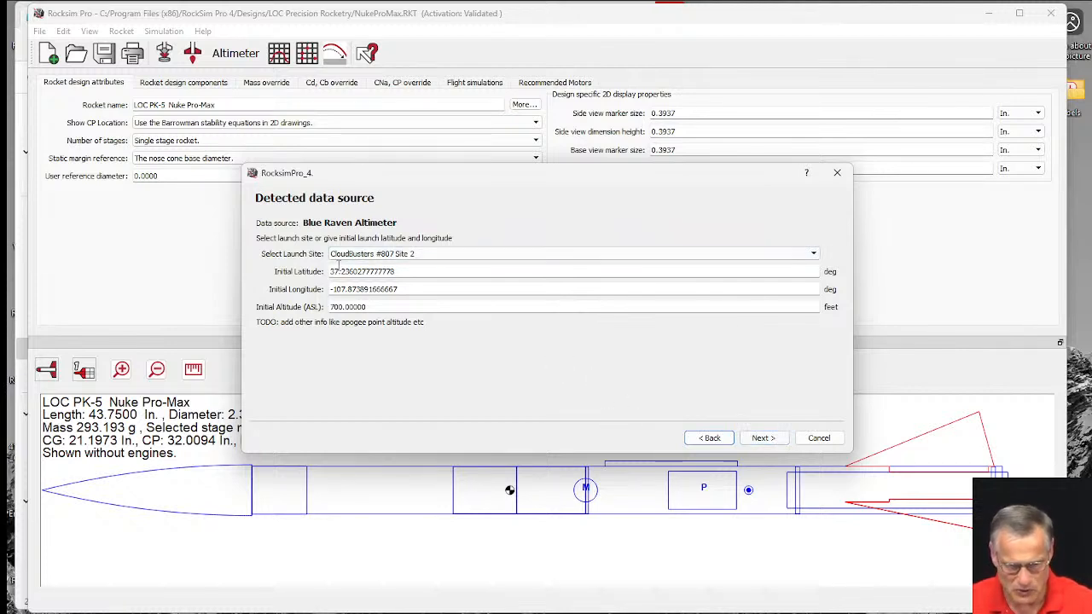
{"action": "left_click_drag", "start_coordinate": [397, 271], "coordinate": [336, 288]}
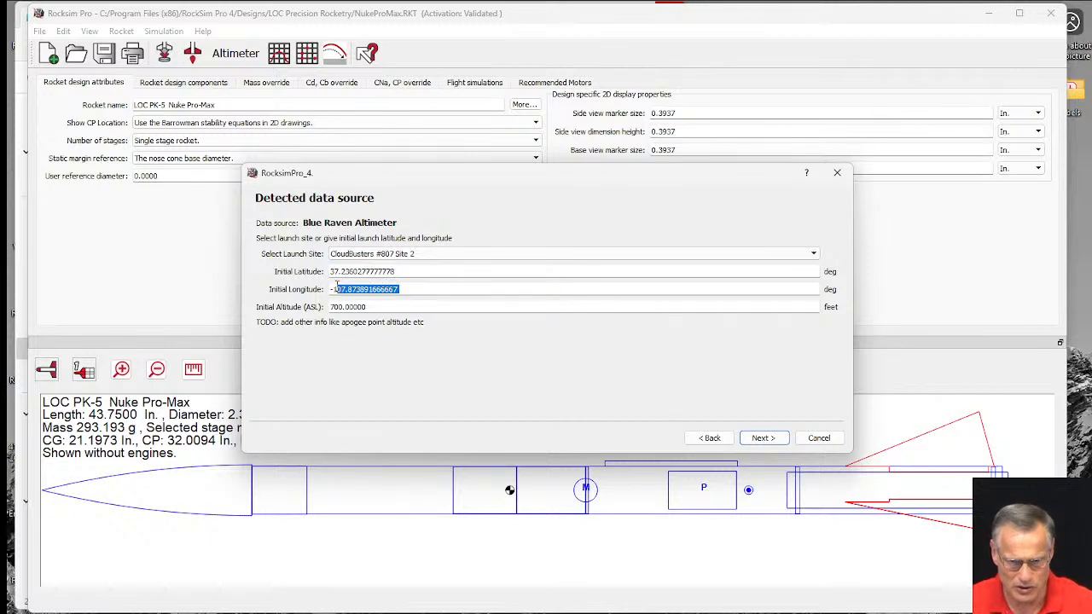
{"action": "left_click", "coordinate": [426, 254]}
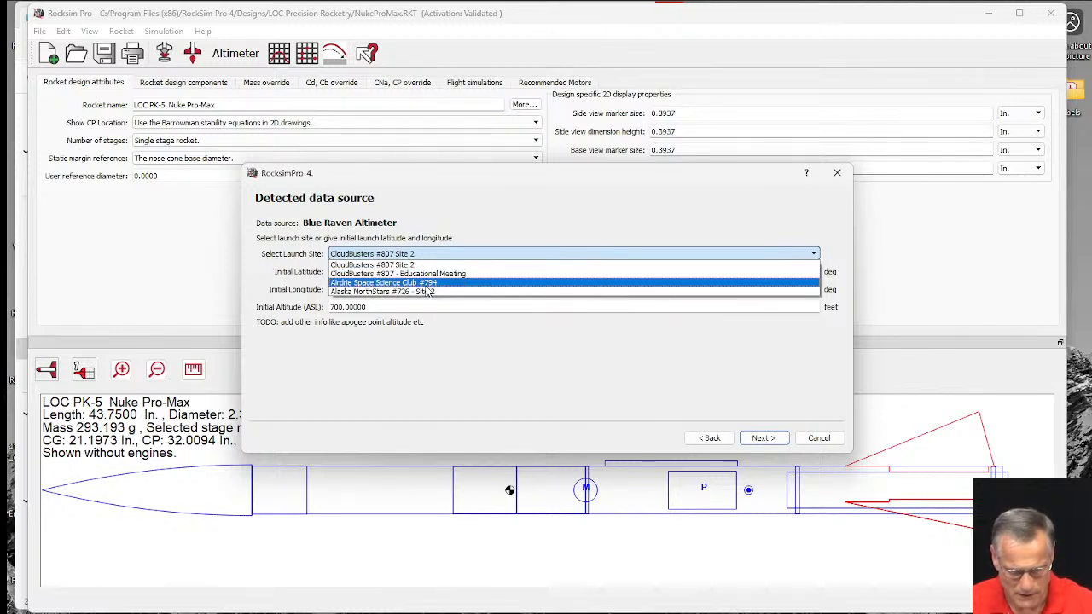
{"action": "left_click", "coordinate": [389, 265]}
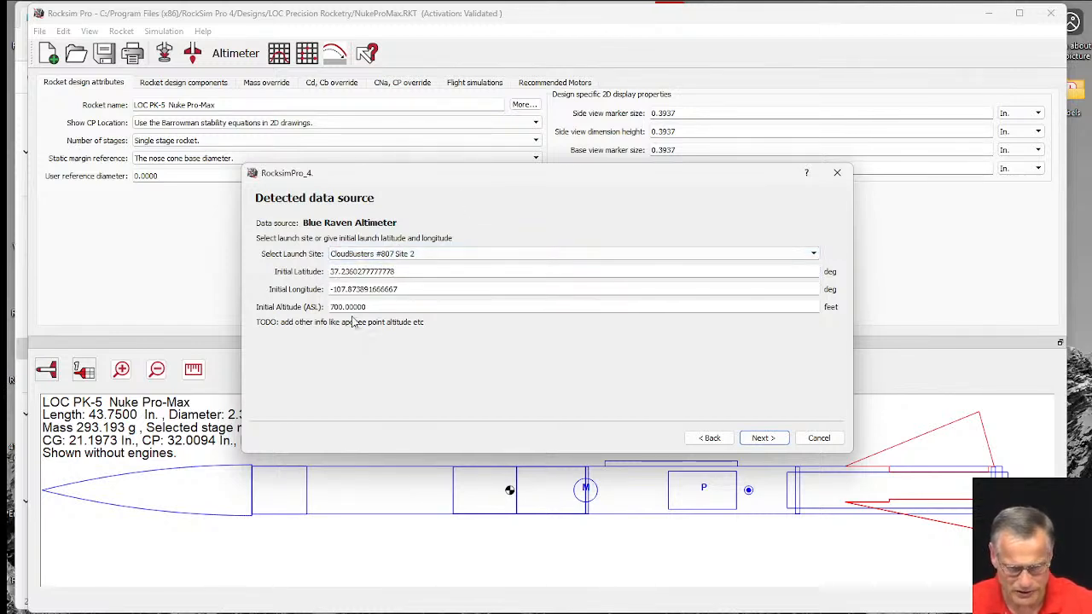
{"action": "left_click", "coordinate": [763, 438]}
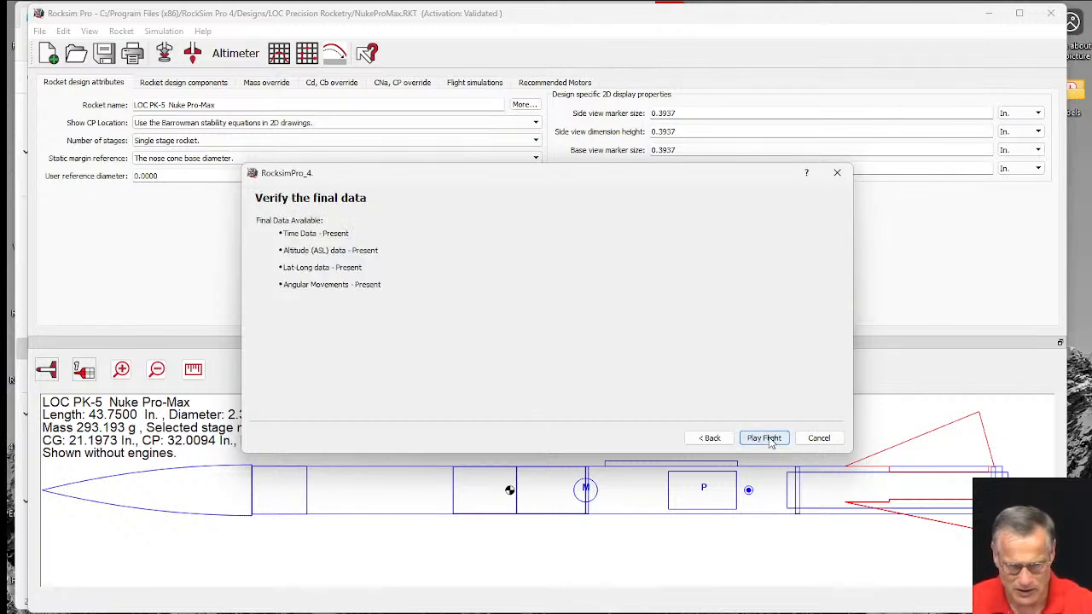
{"action": "left_click", "coordinate": [764, 438]}
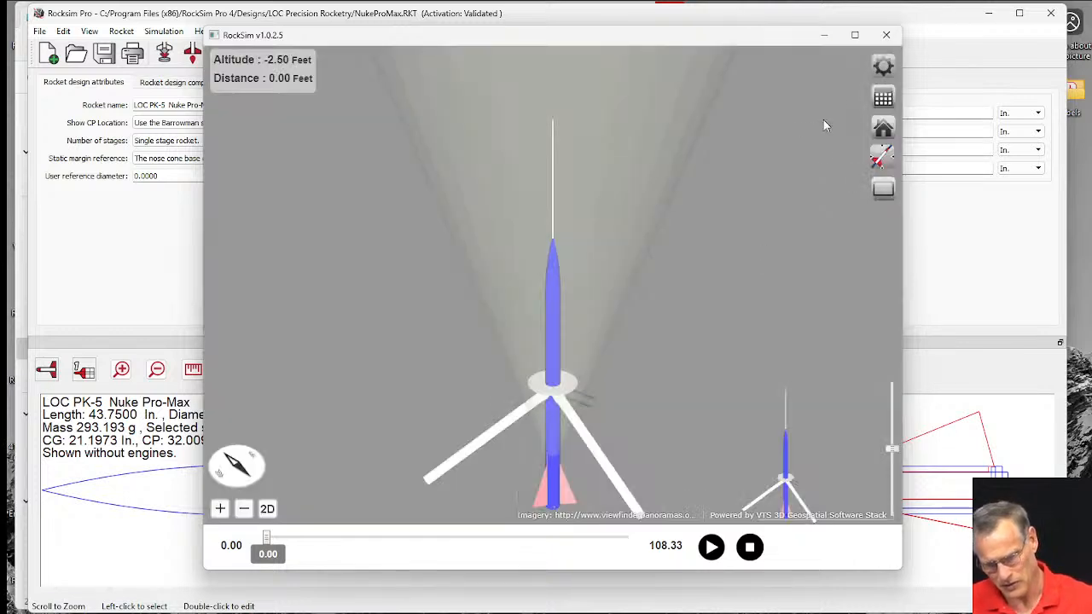
- Turn off the weathercocking cone display in the flight profile preferences
{"action": "left_click", "coordinate": [883, 66]}
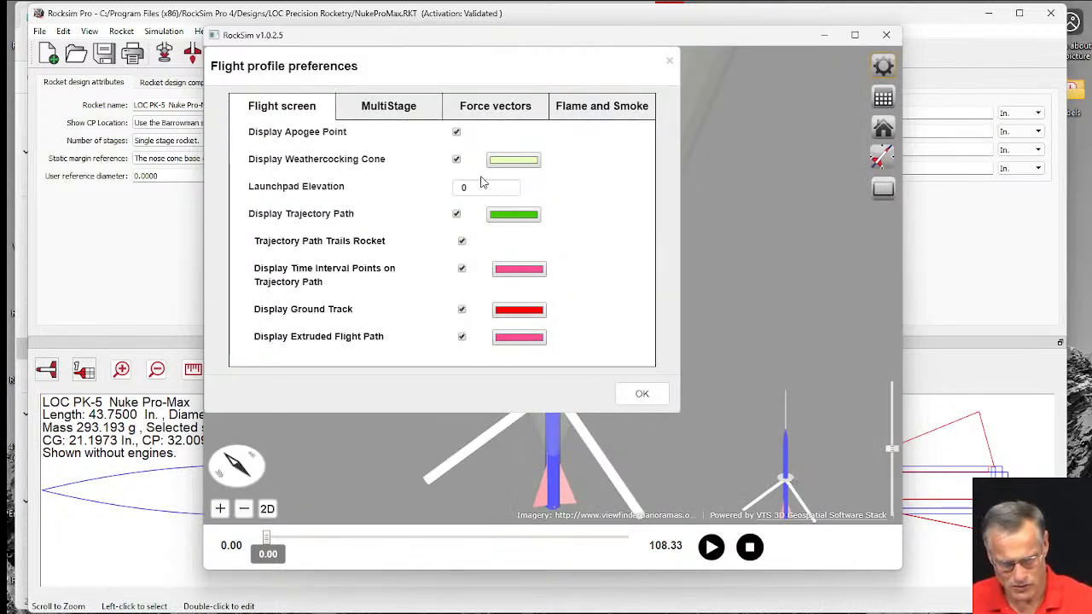
{"action": "left_click", "coordinate": [457, 159]}
{"action": "left_click", "coordinate": [636, 394]}
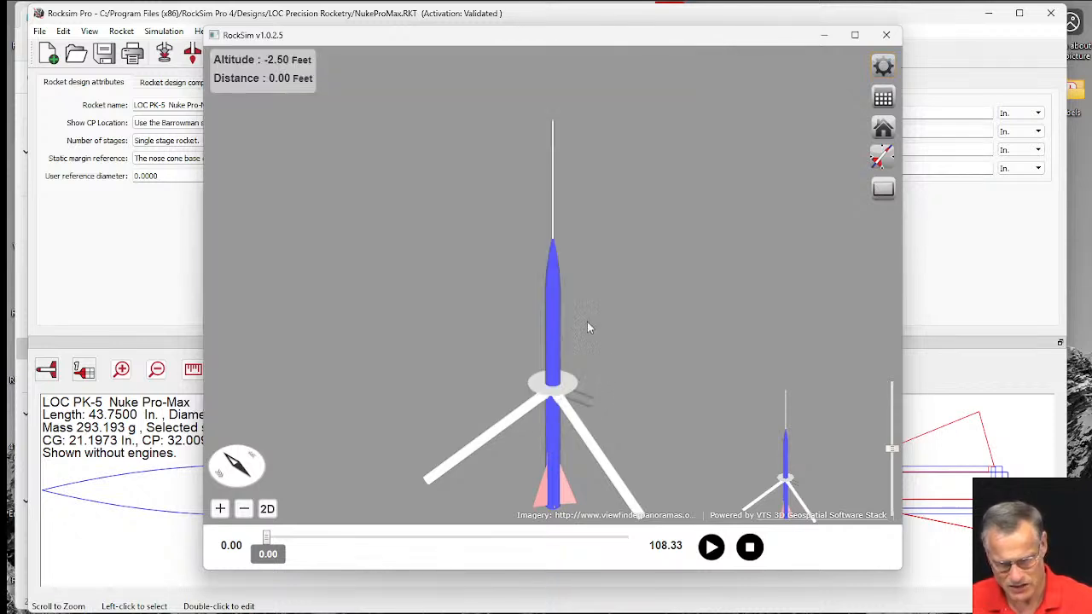
- Play the Blue Raven flight, skip ahead to its end and examine the whole trajectory and ground track from the side
{"action": "scroll", "coordinate": [588, 302], "scroll_direction": "down", "scroll_amount": 5}
{"action": "left_click_drag", "start_coordinate": [555, 305], "coordinate": [557, 346]}
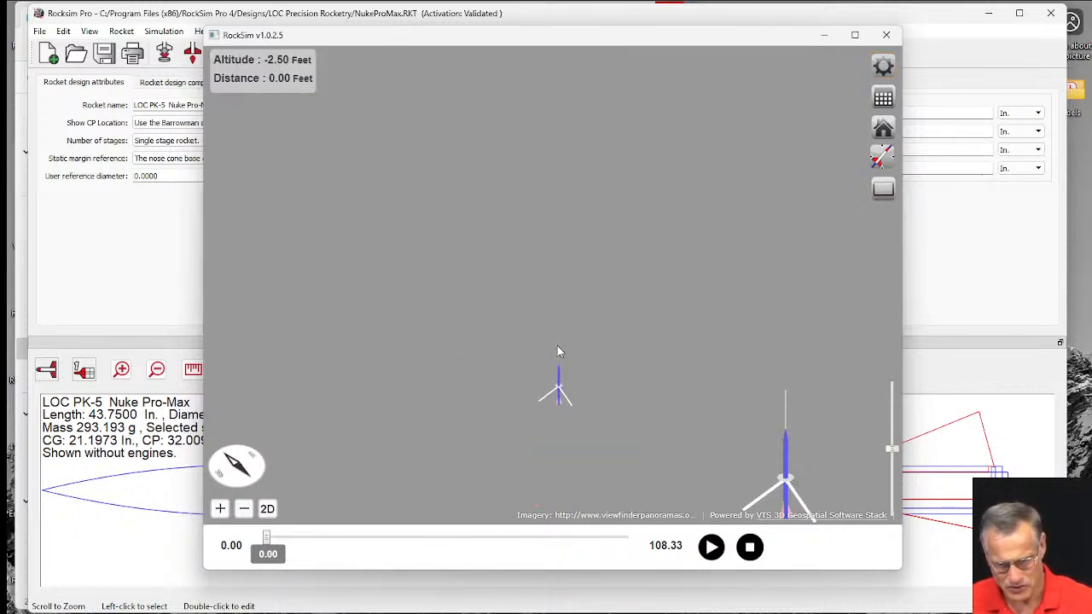
{"action": "left_click", "coordinate": [715, 550]}
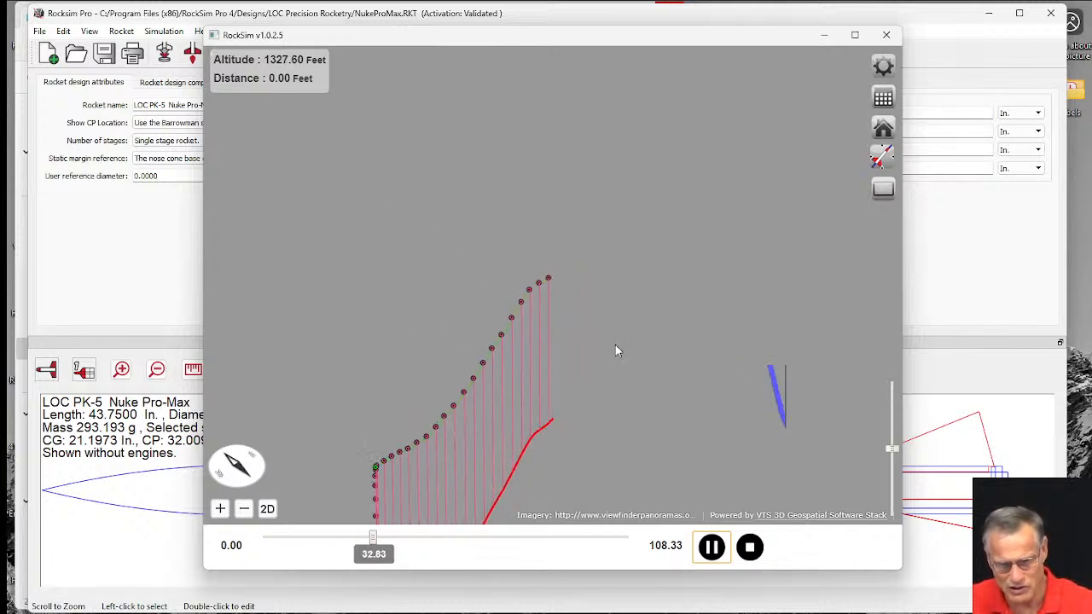
{"action": "left_click_drag", "start_coordinate": [380, 536], "coordinate": [651, 535]}
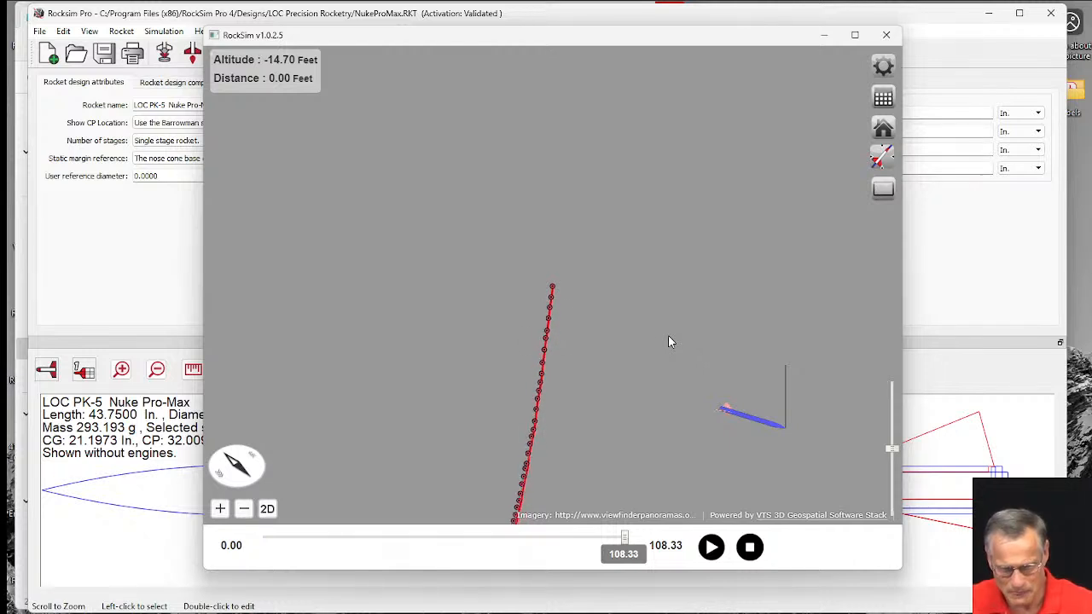
{"action": "left_click_drag", "start_coordinate": [633, 361], "coordinate": [566, 345]}
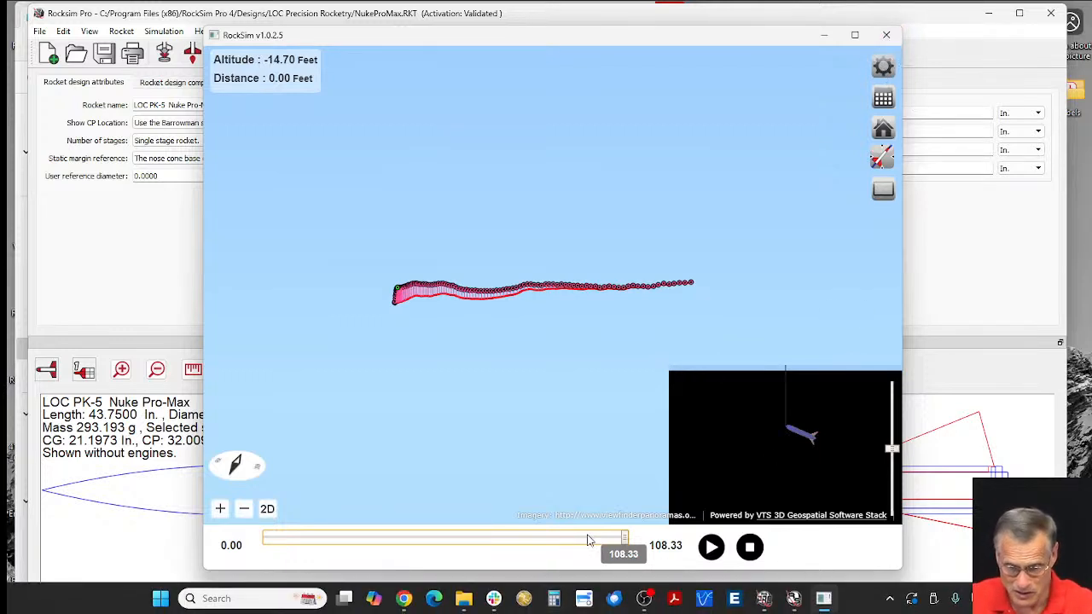
- Rewind the replay to the start, play the ascent again while watching the rocket's orientation, and close the replay window
{"action": "left_click_drag", "start_coordinate": [614, 544], "coordinate": [267, 540]}
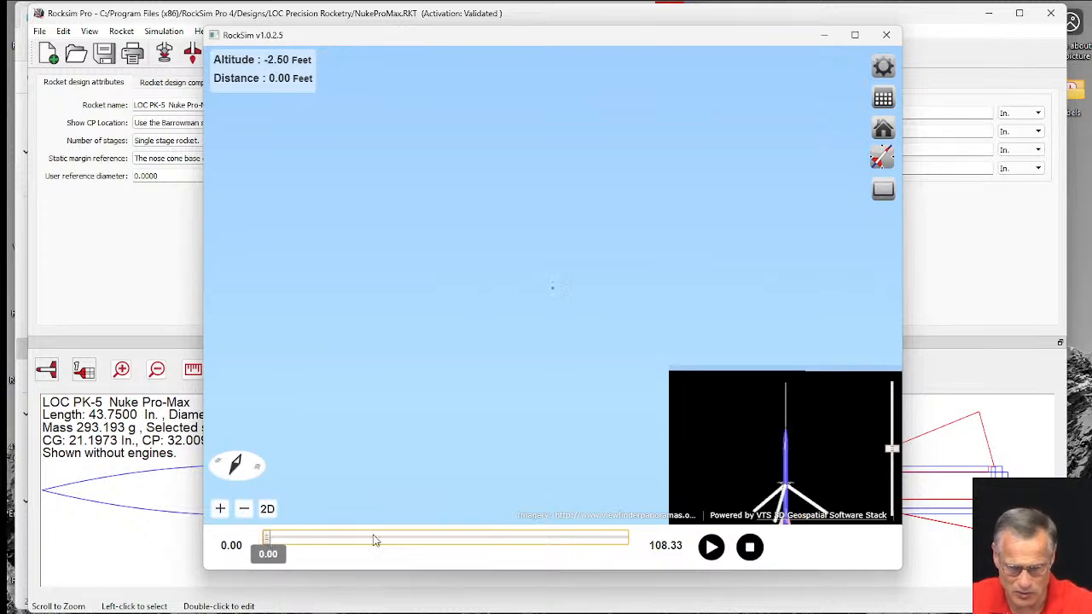
{"action": "left_click", "coordinate": [710, 547]}
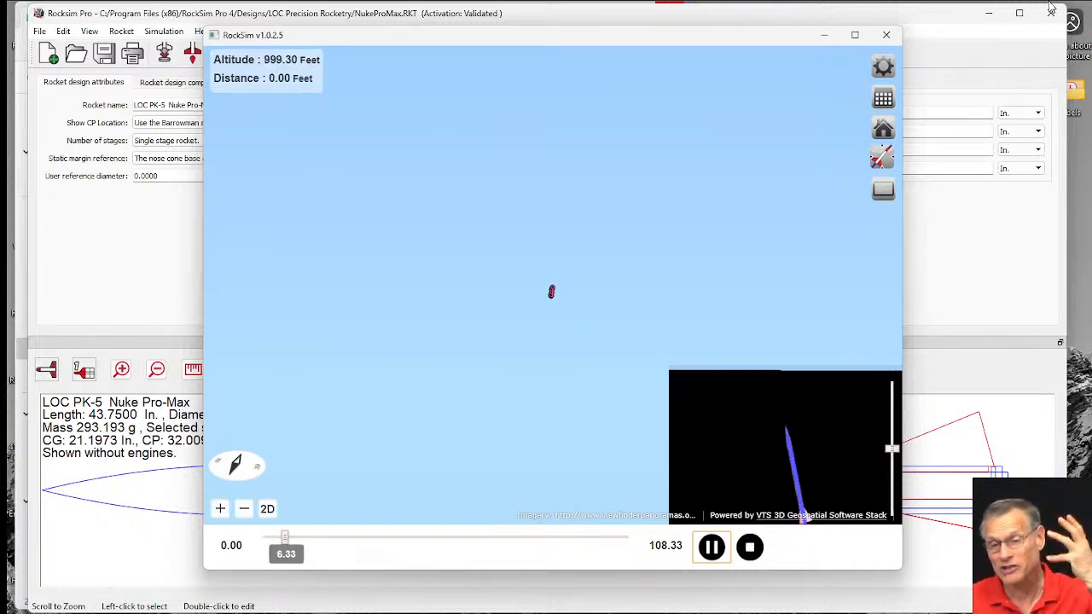
{"action": "left_click", "coordinate": [886, 35]}
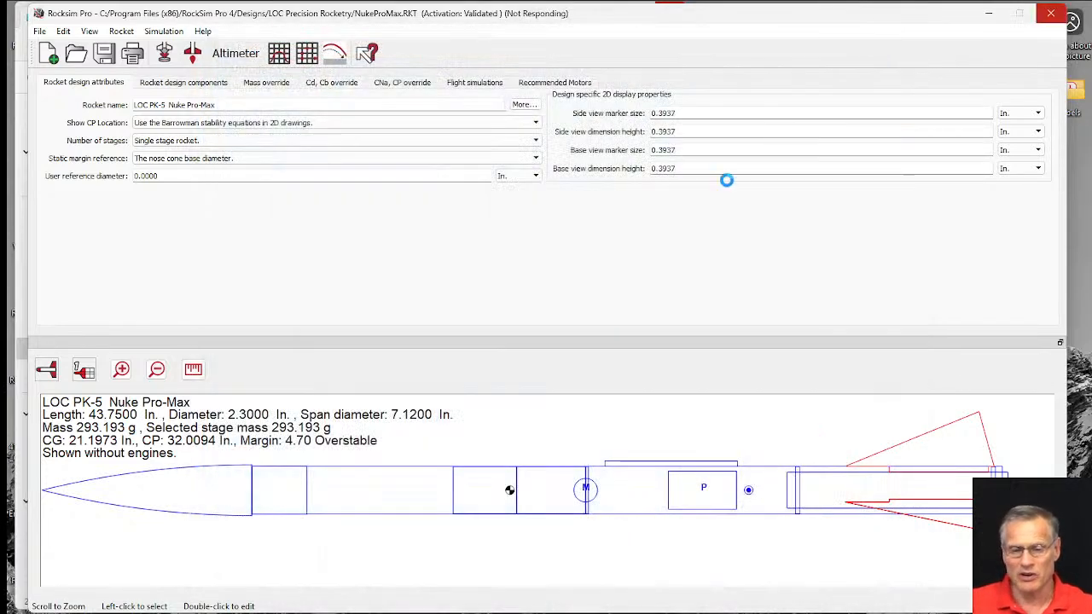